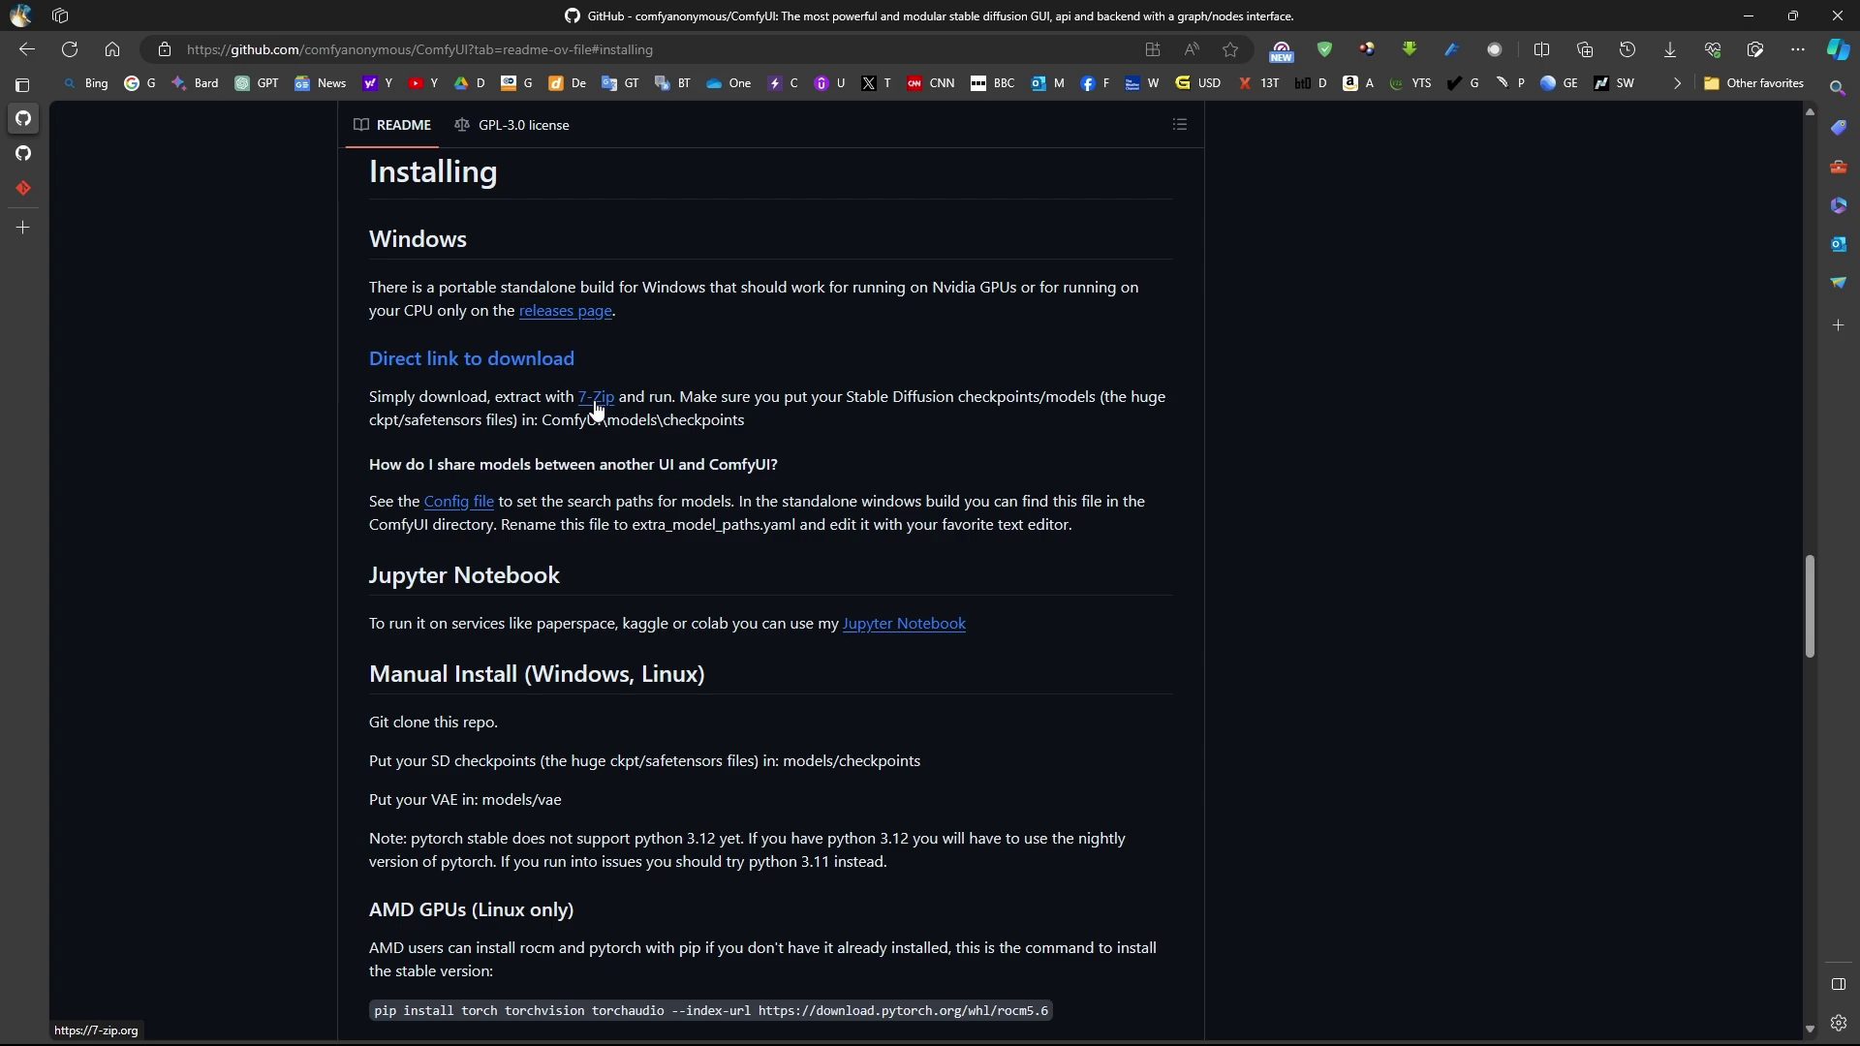
Look at the 7-Zip download page linked in the Windows install instructions, and close it.
middle_click(595, 397)
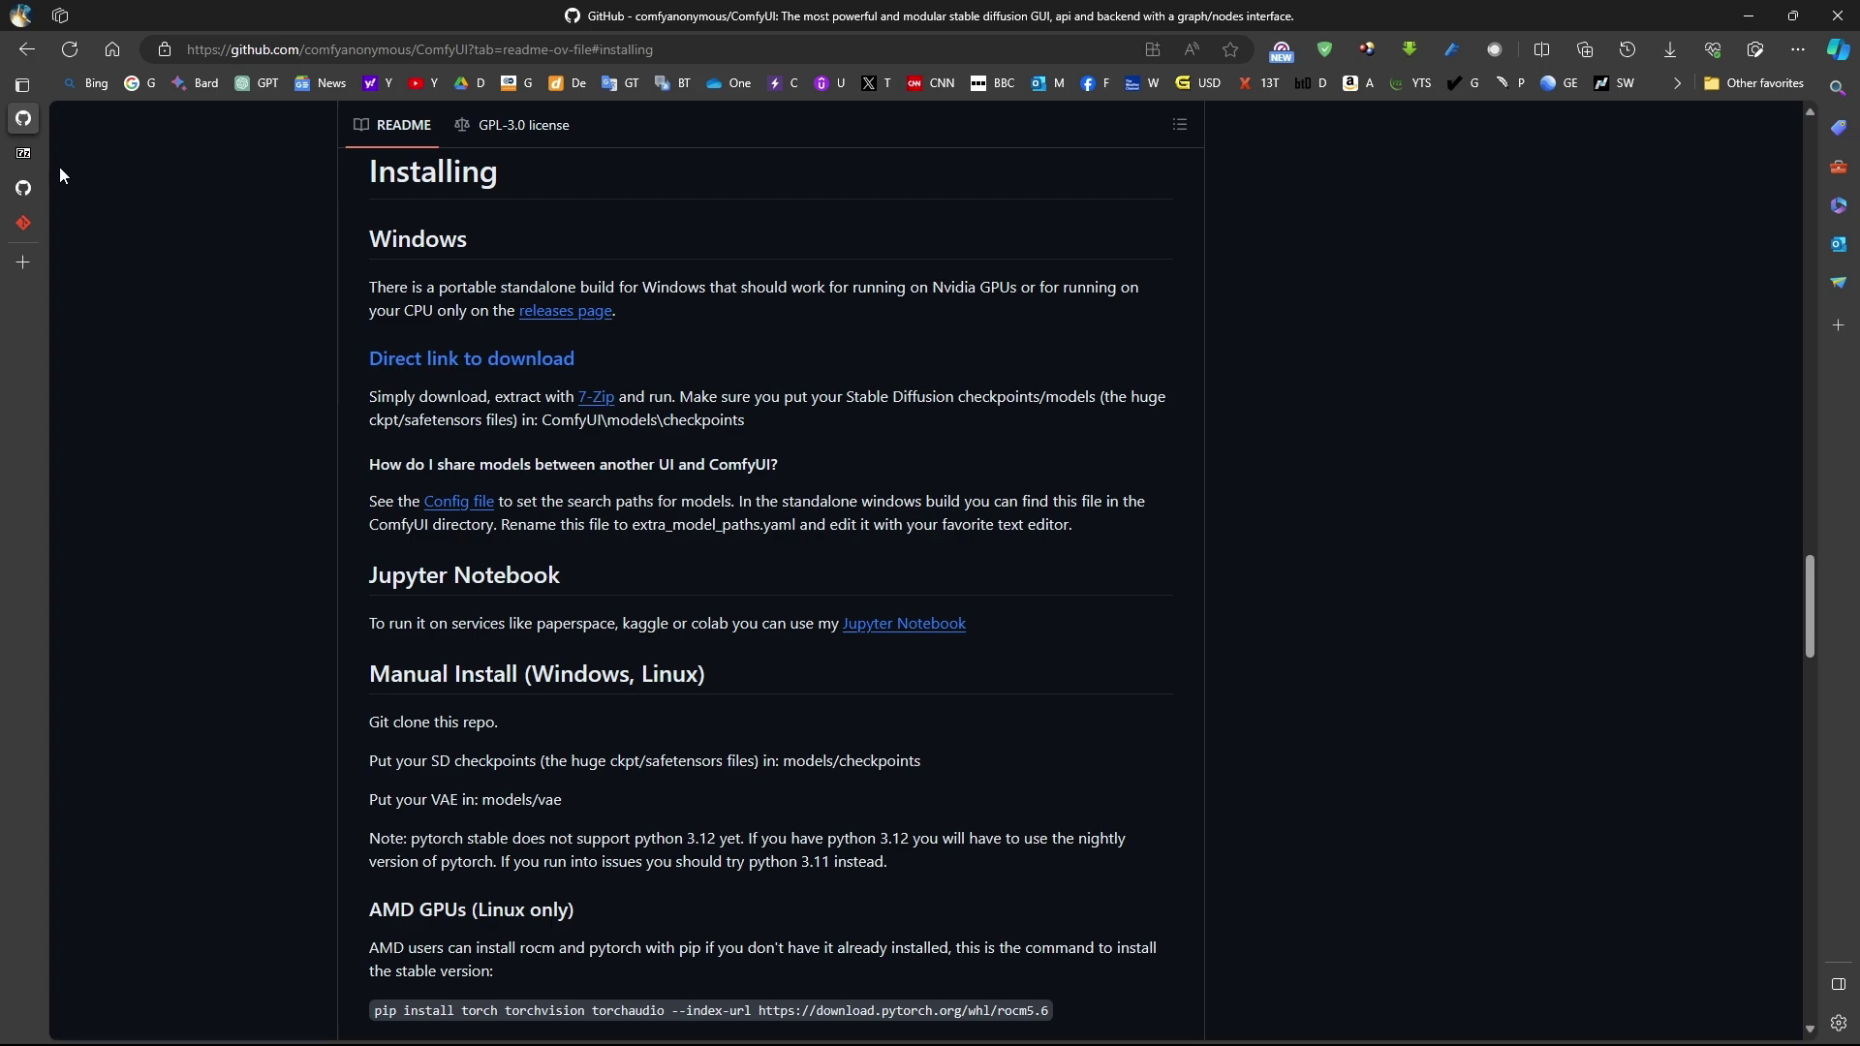
left_click(24, 153)
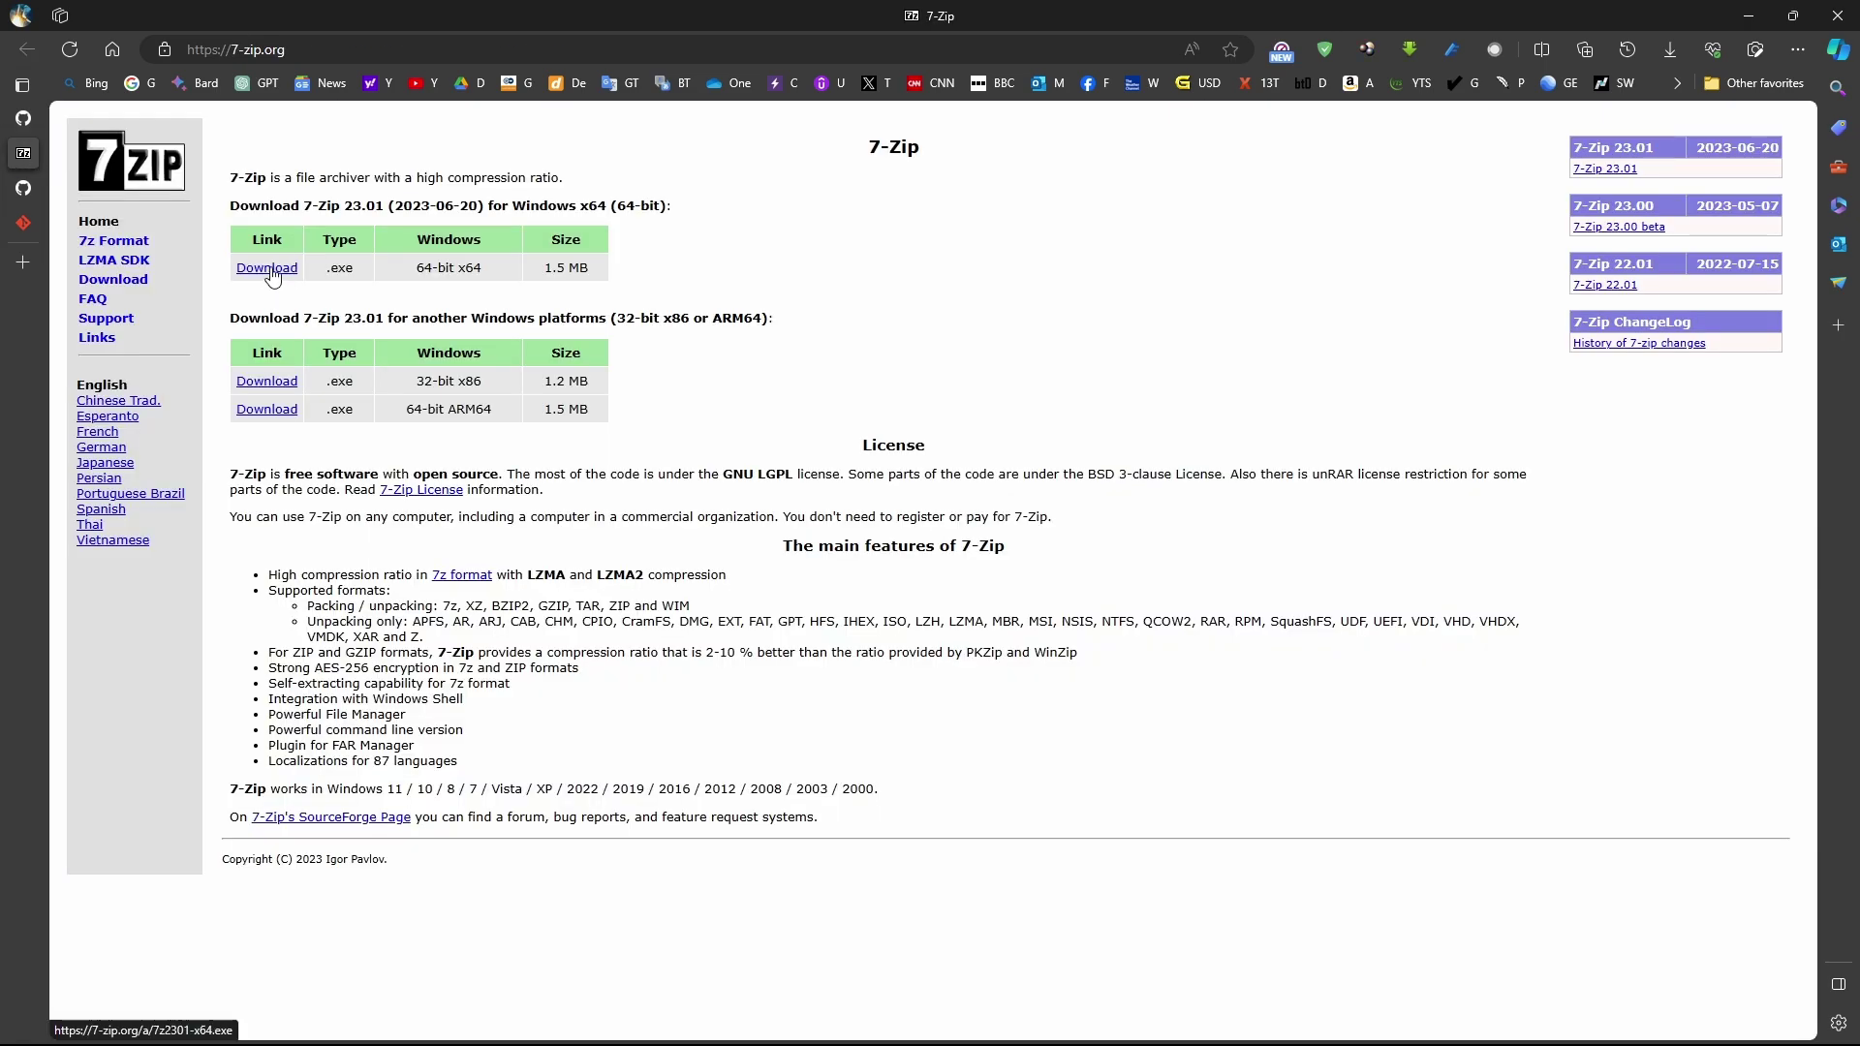
key("ctrl+w")
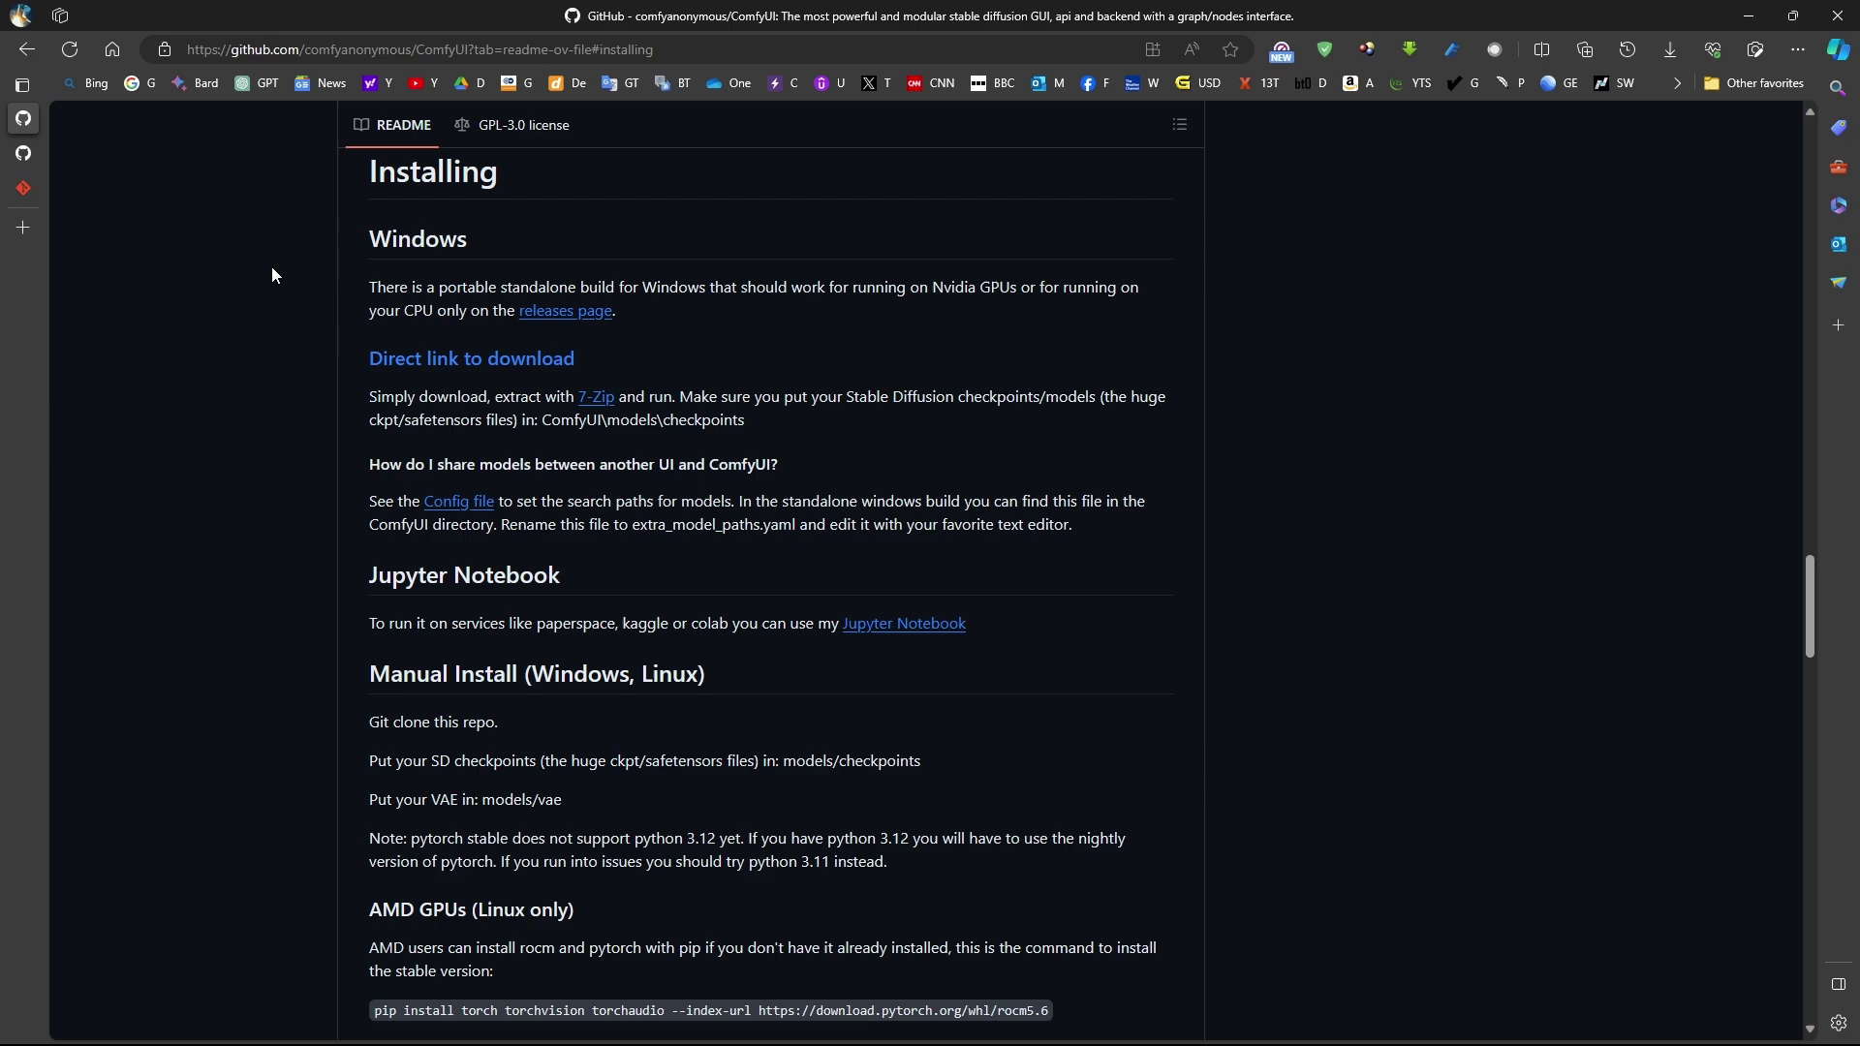
Download the standalone Windows build of ComfyUI from the direct link and save the archive in the comfyui temp folder.
left_click(471, 365)
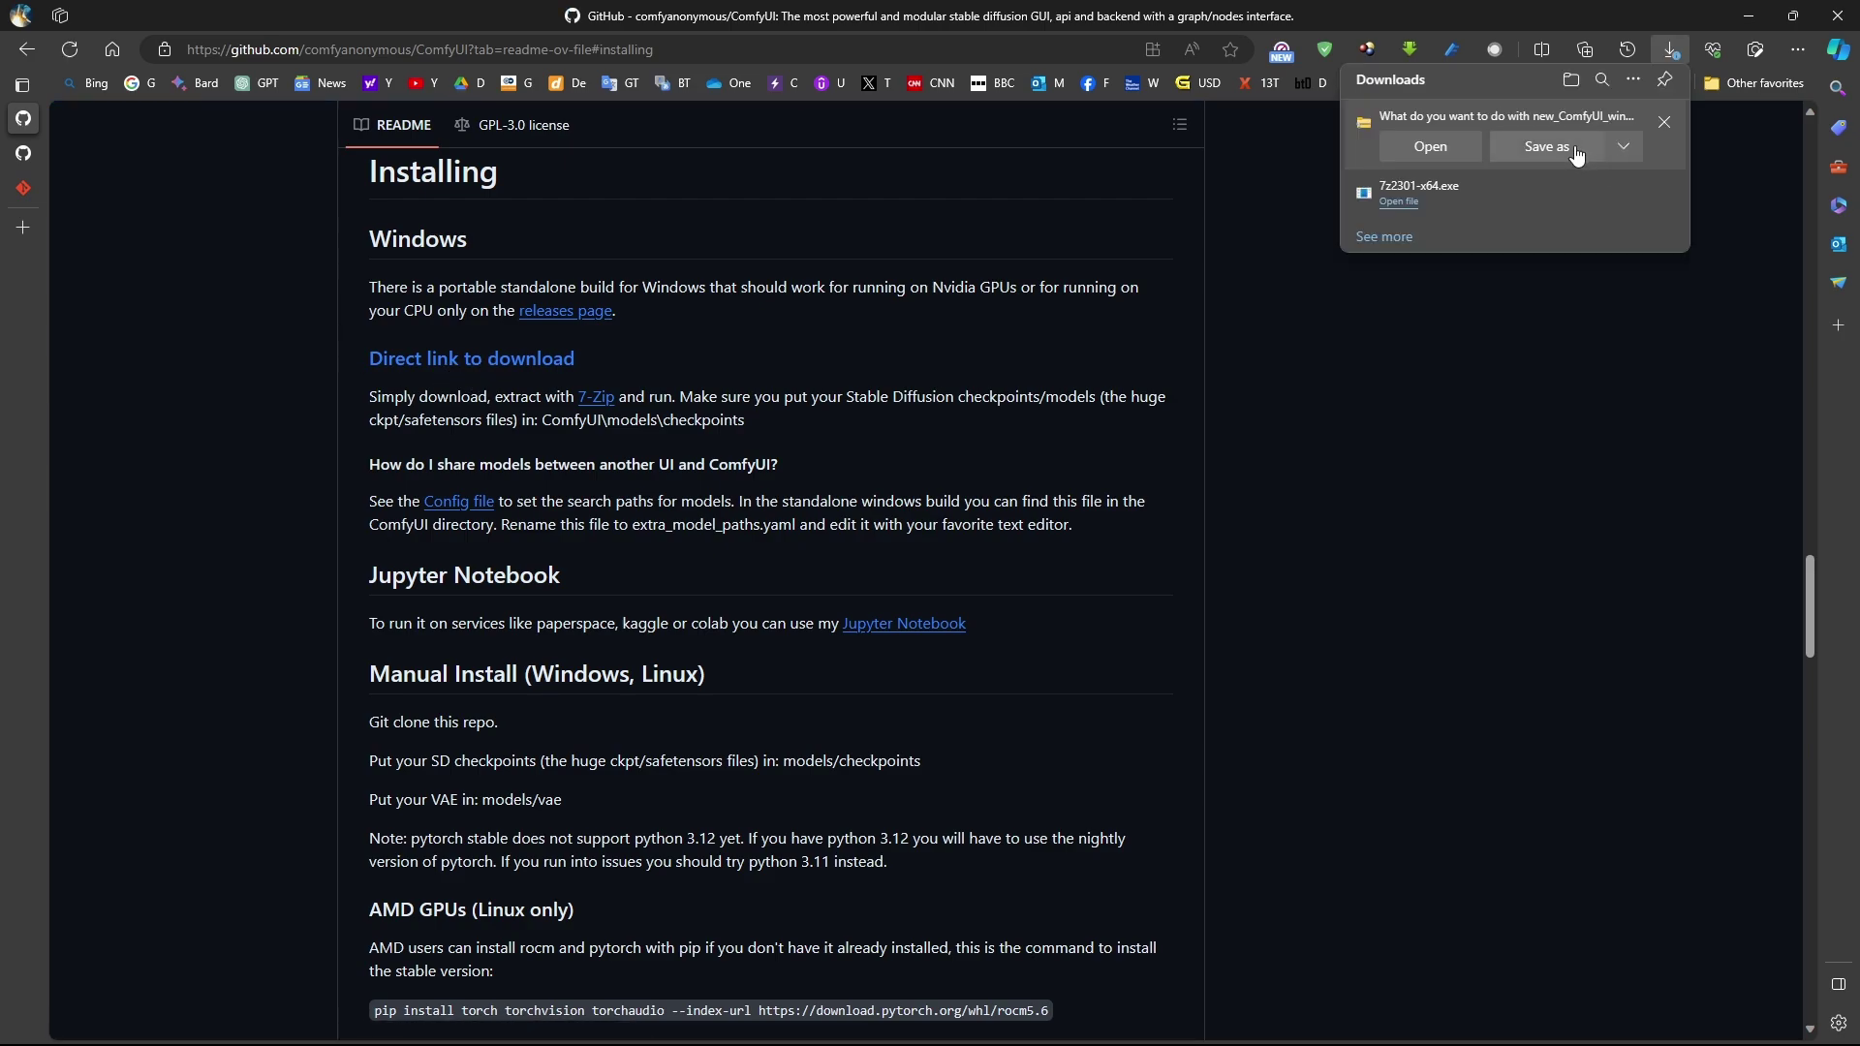
left_click(1546, 146)
left_click(480, 461)
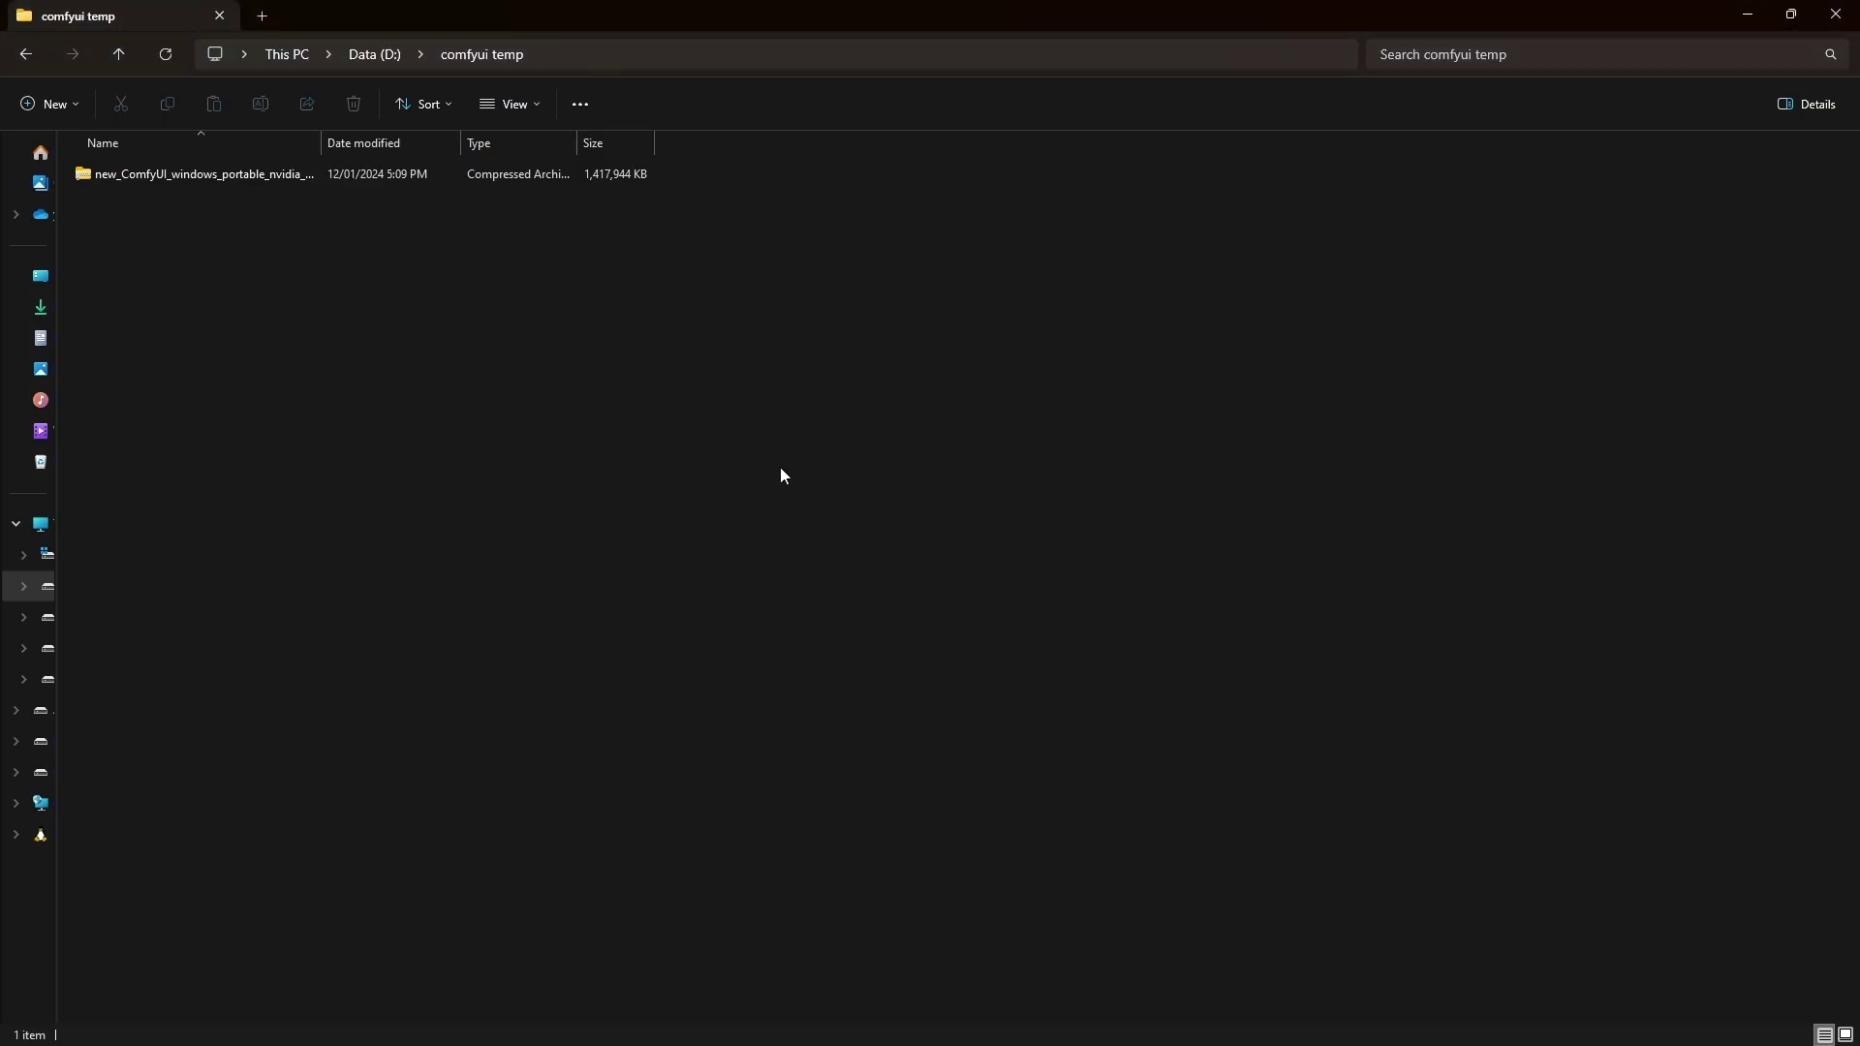
Extract the ComfyUI archive with 7-Zip into a folder named new_ComfyUI_windows_portable_nvidia_cu121_or_cpu.
right_click(136, 176)
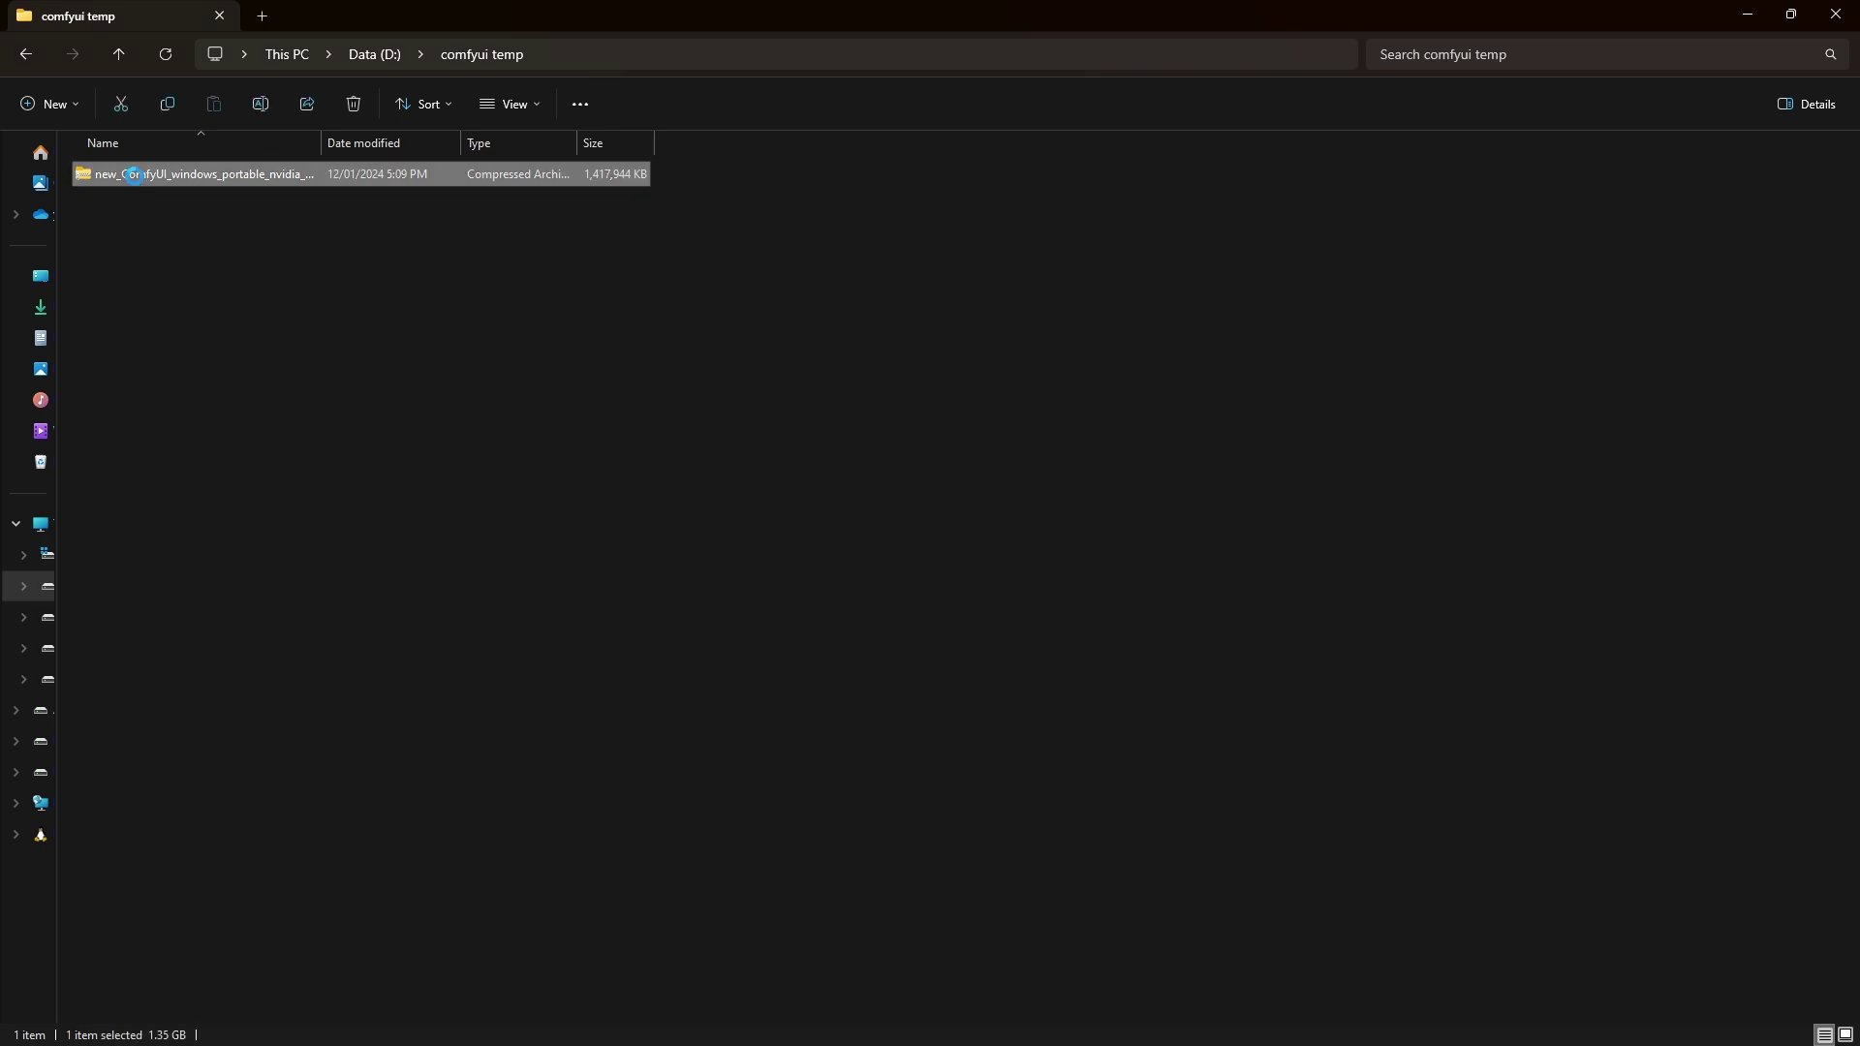
mouse_move(248, 364)
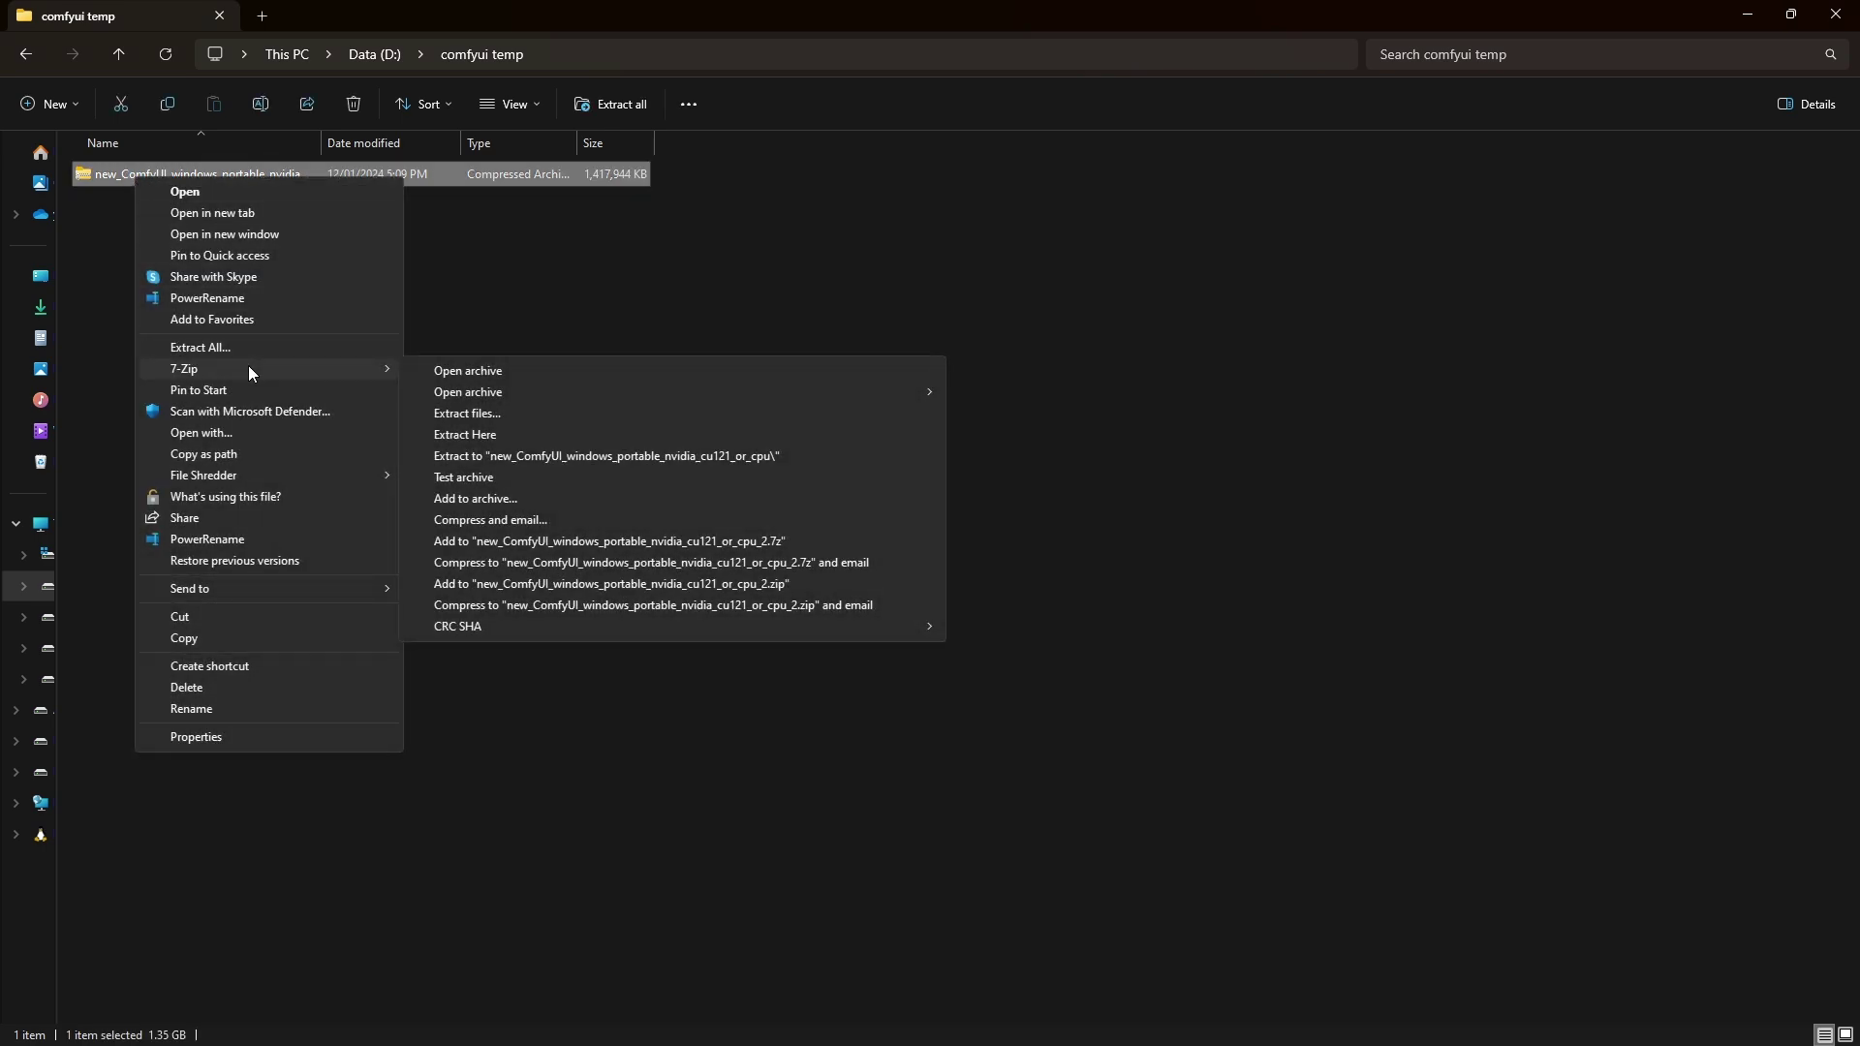
left_click(684, 457)
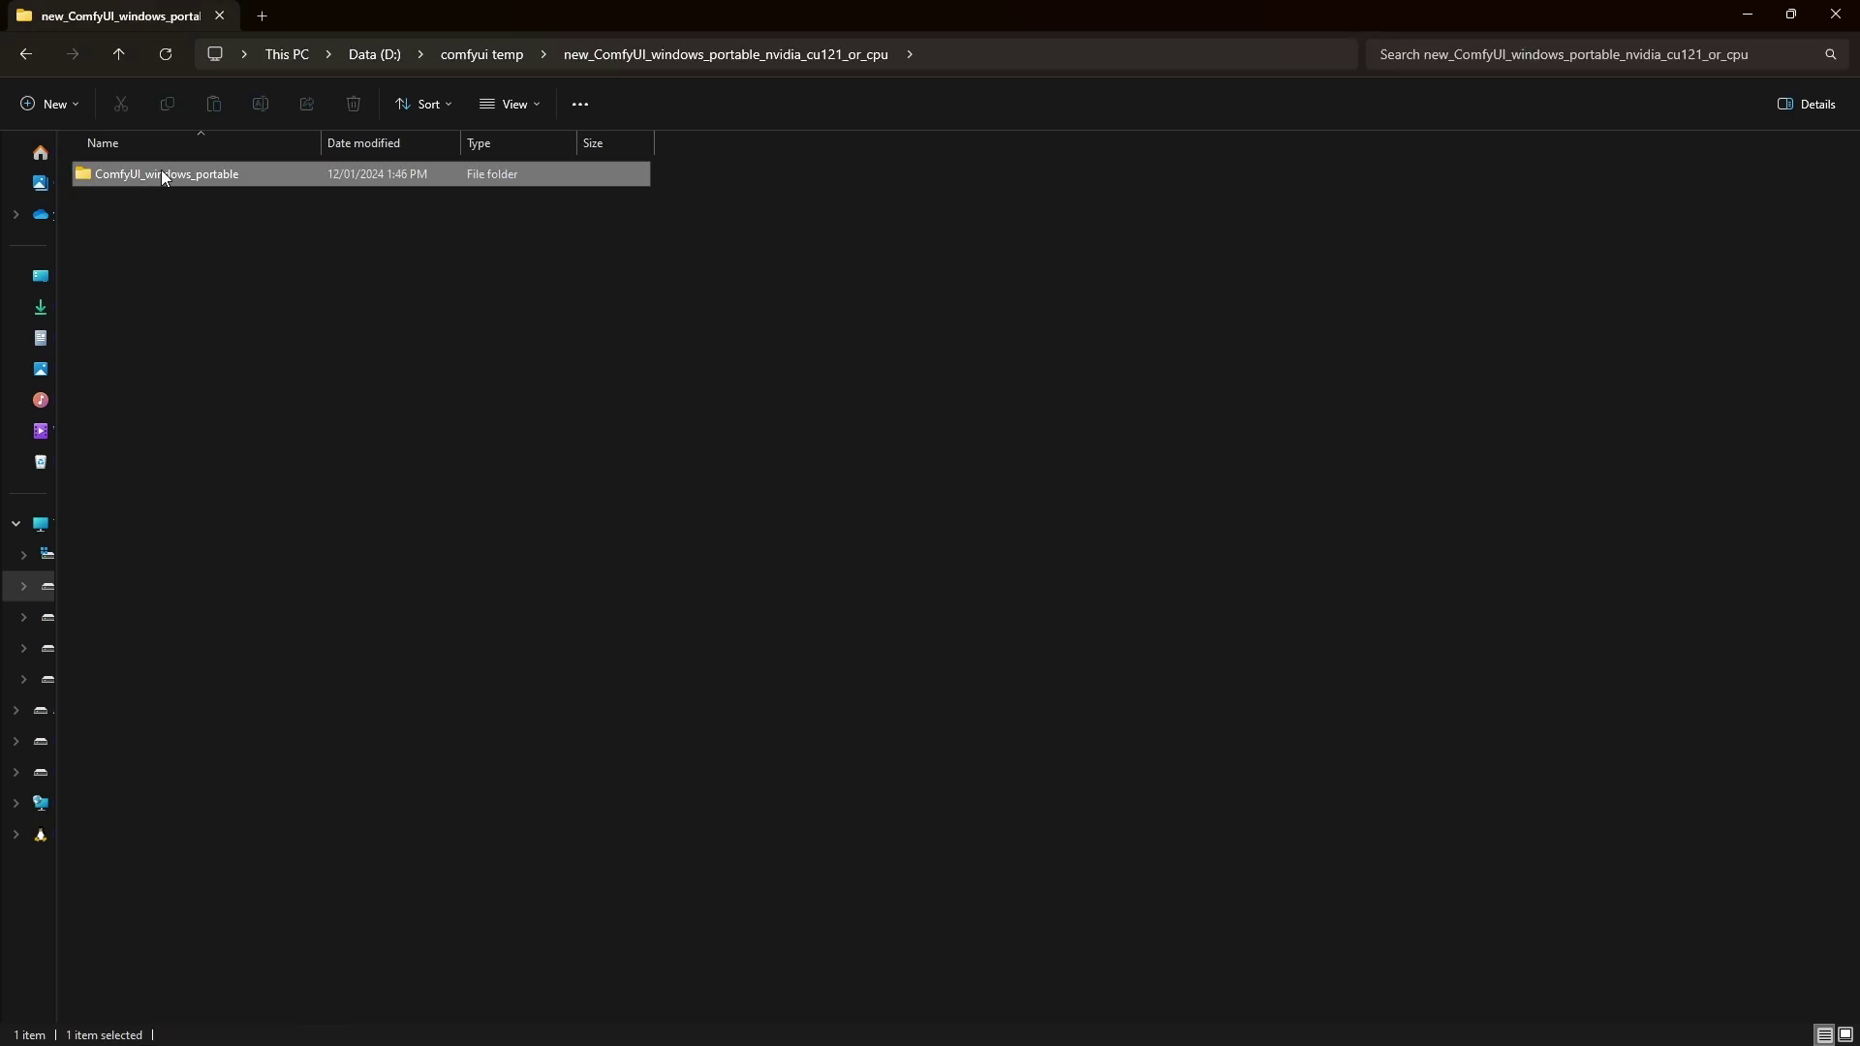
Open the extracted ComfyUI_windows_portable folder and go into its ComfyUI subfolder.
double_click(160, 172)
key("alt+Left")
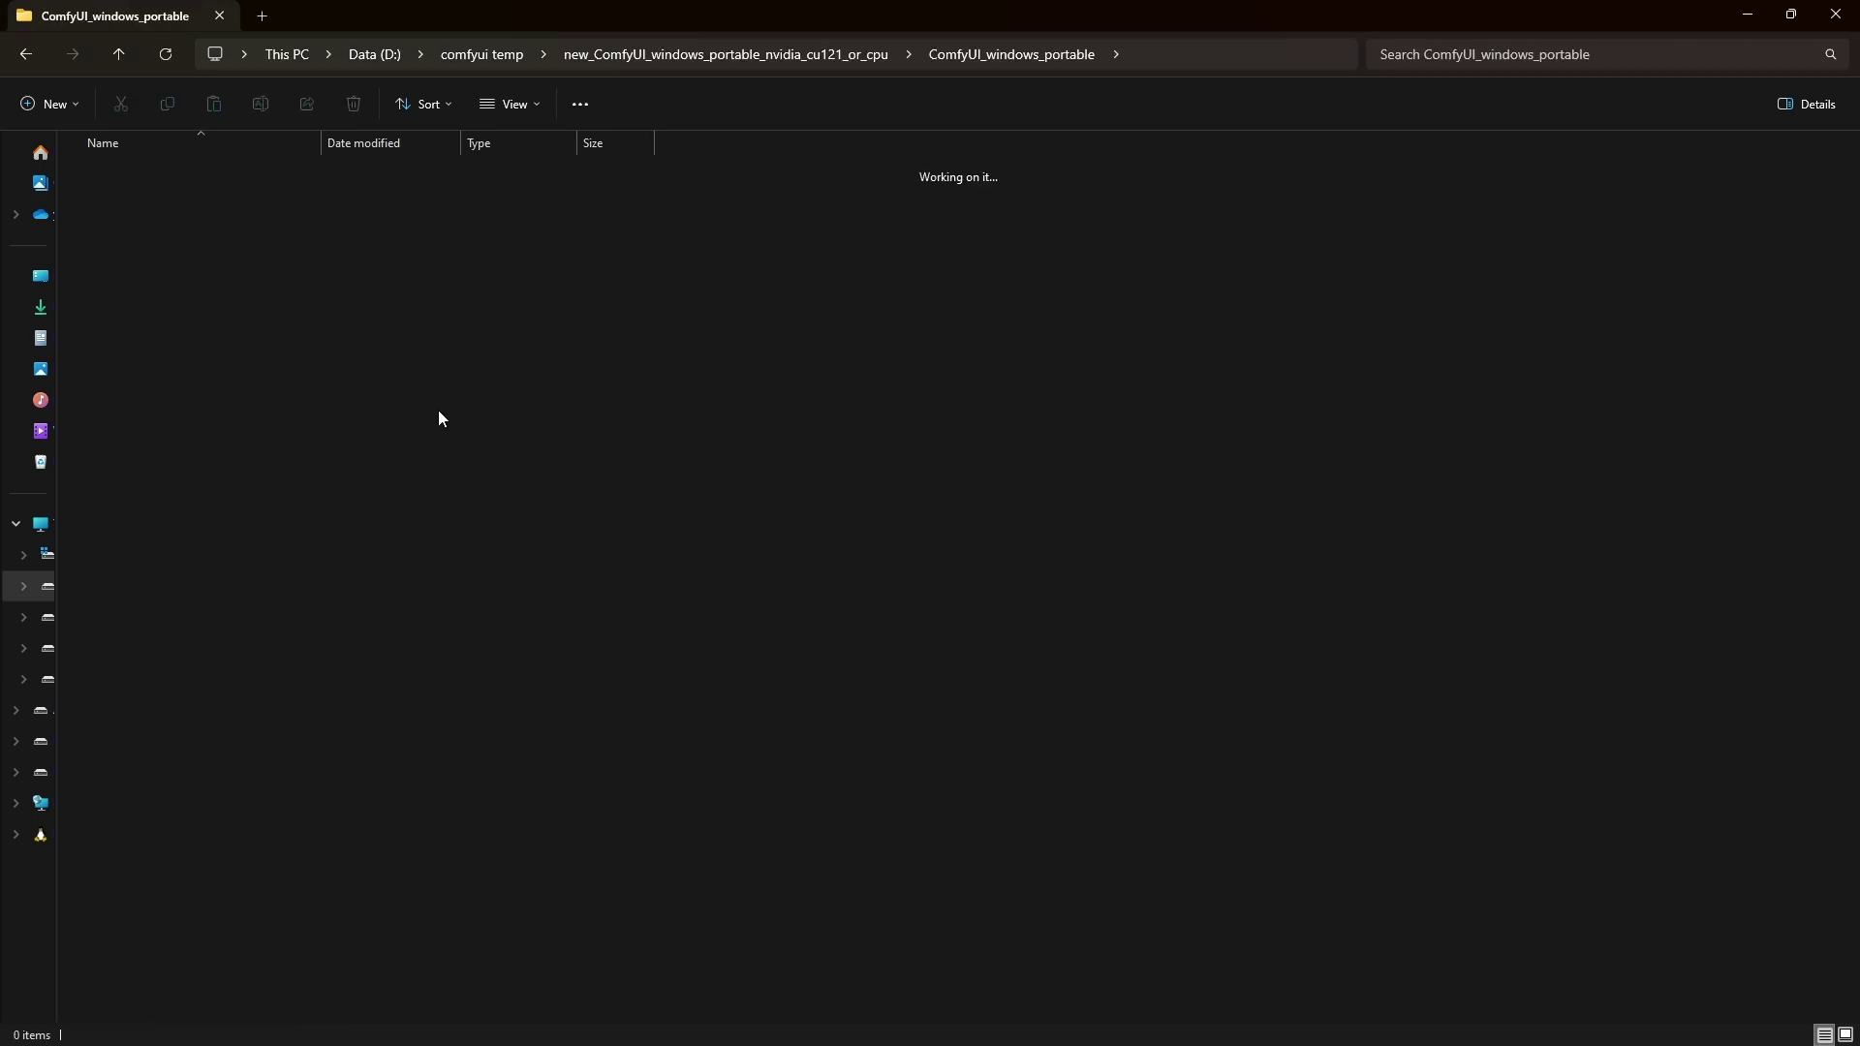
key("alt+Right")
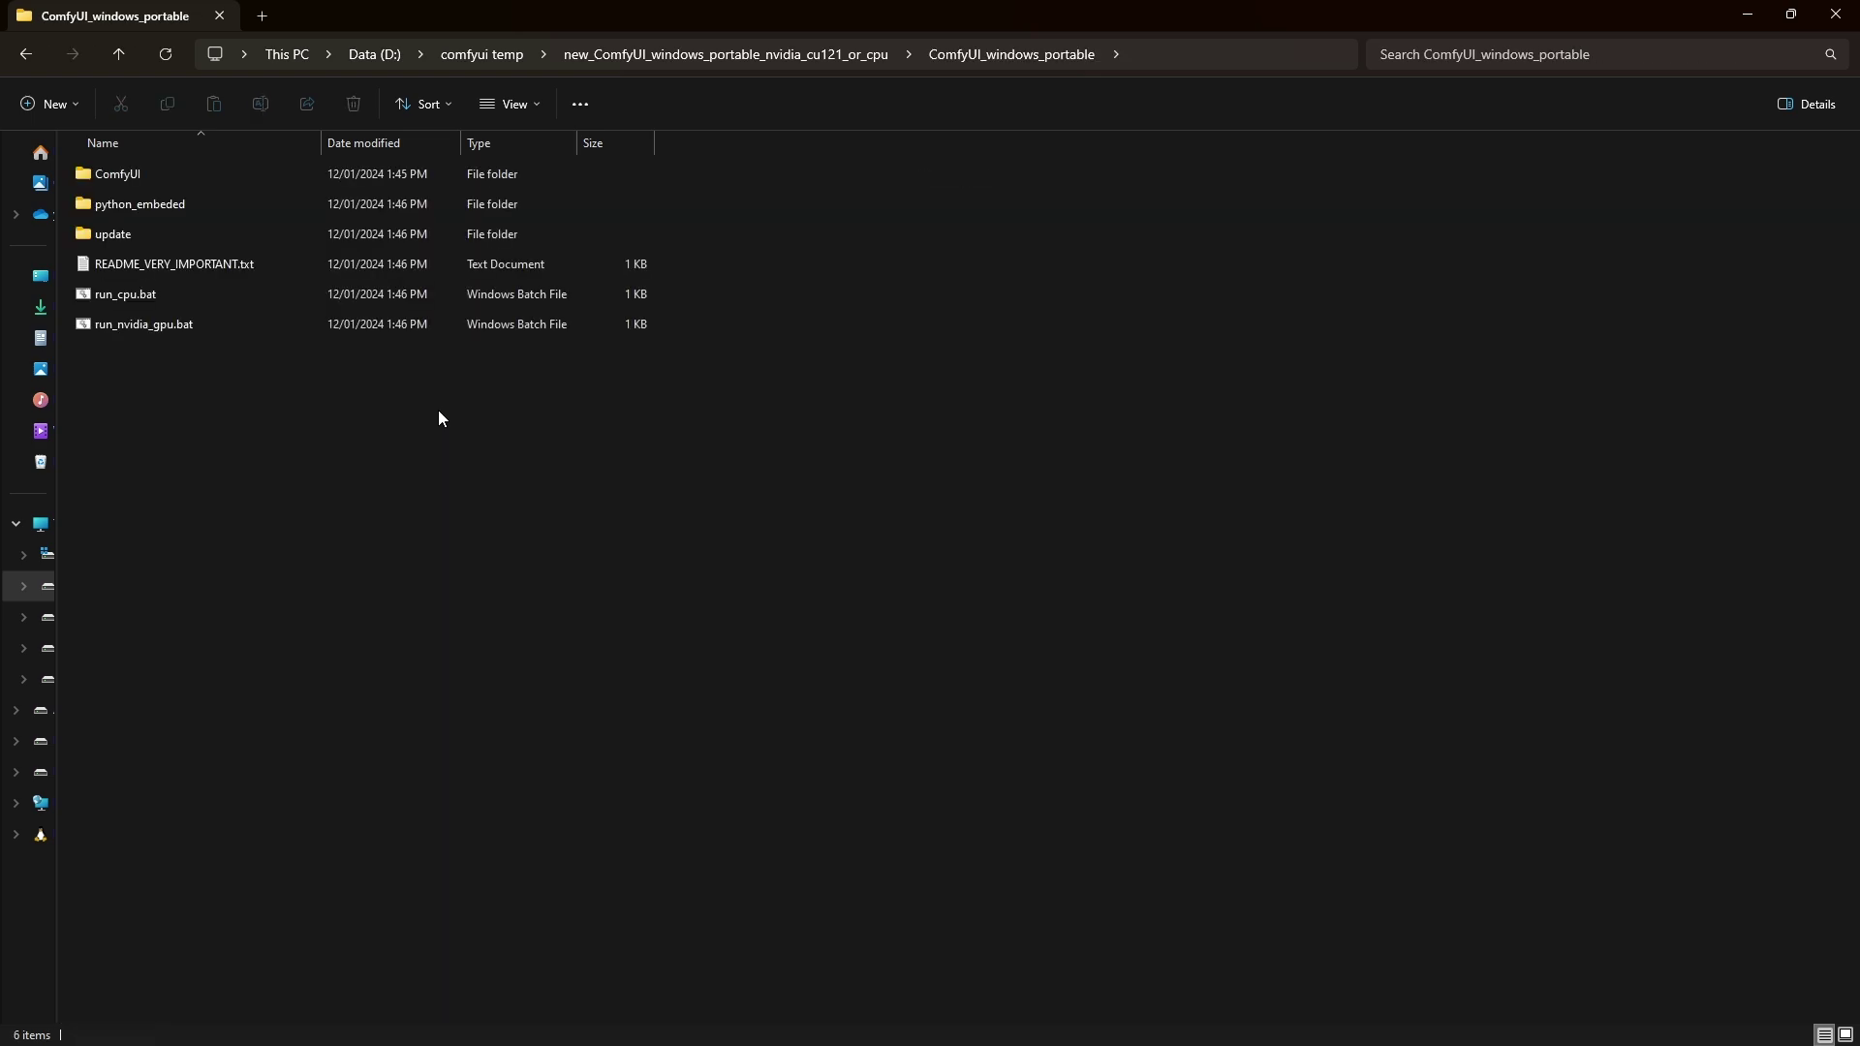
key("Down")
key("Down")
key("Down")
key("Down")
key("Down")
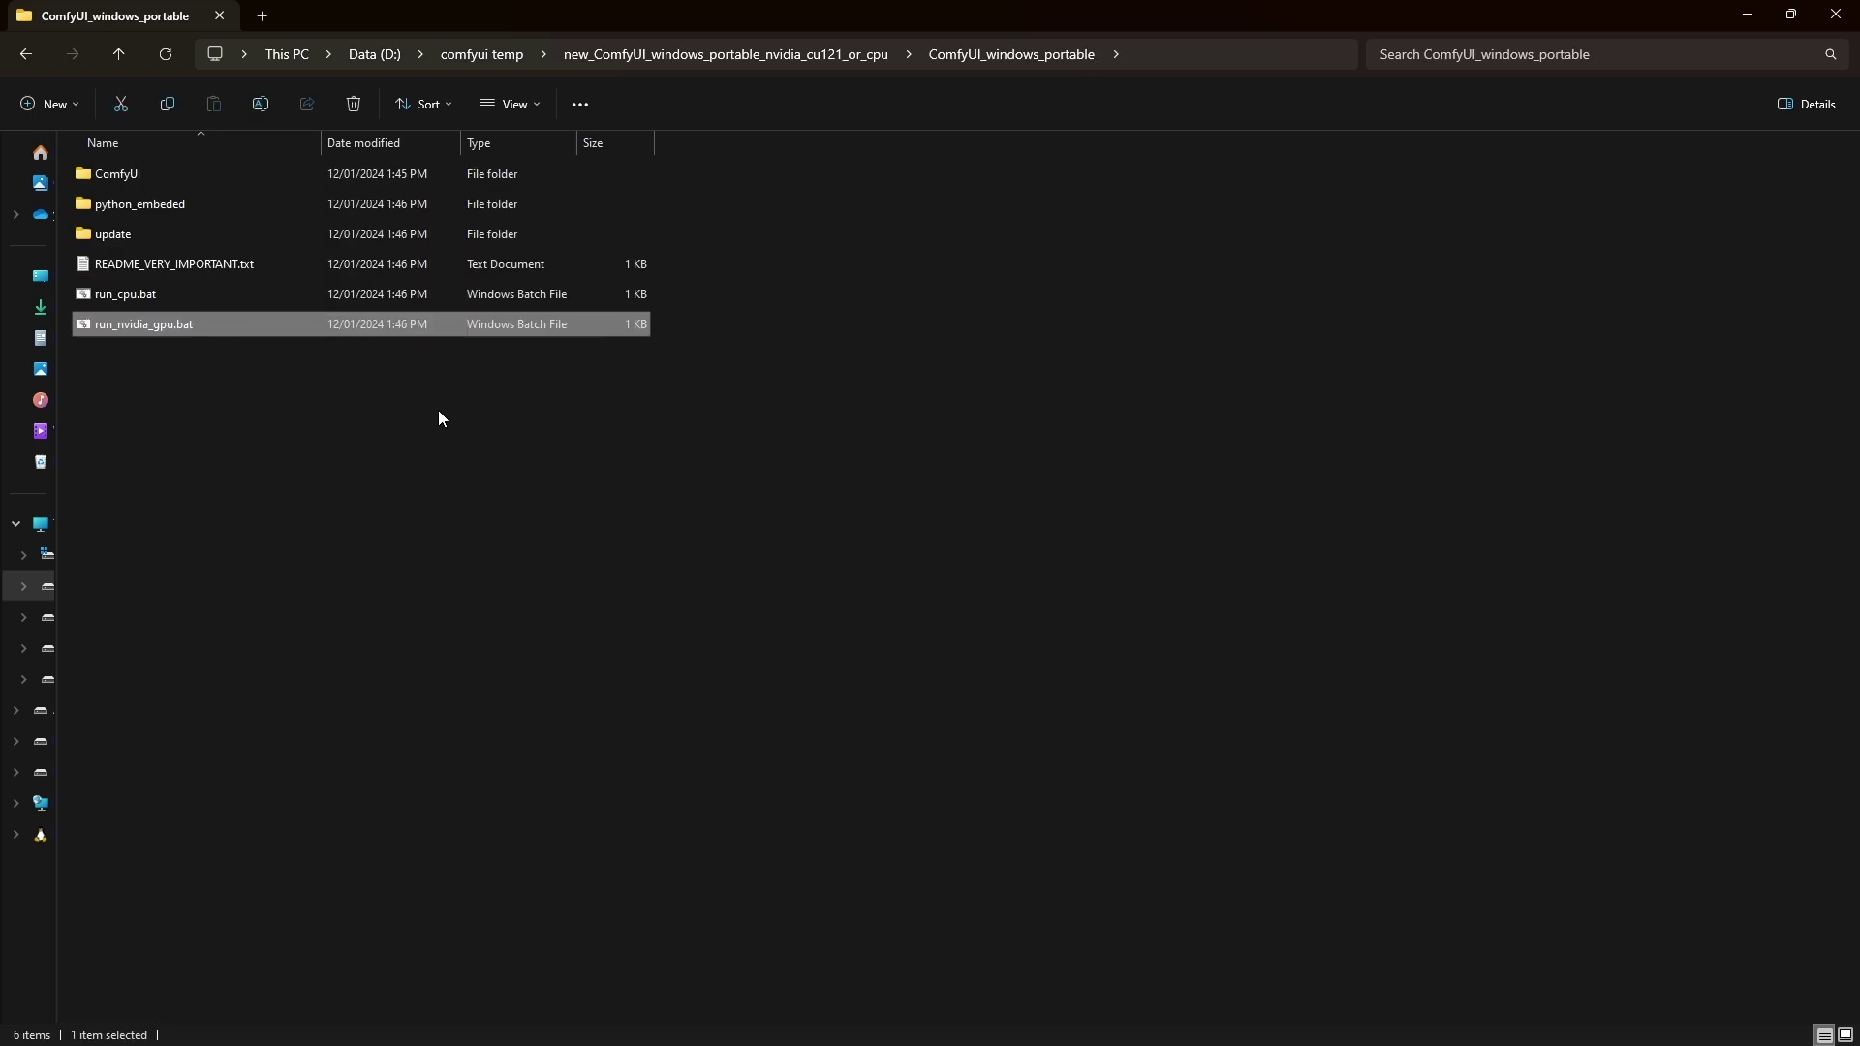
key("Up")
key("Up")
key("Up")
key("Up")
key("Up")
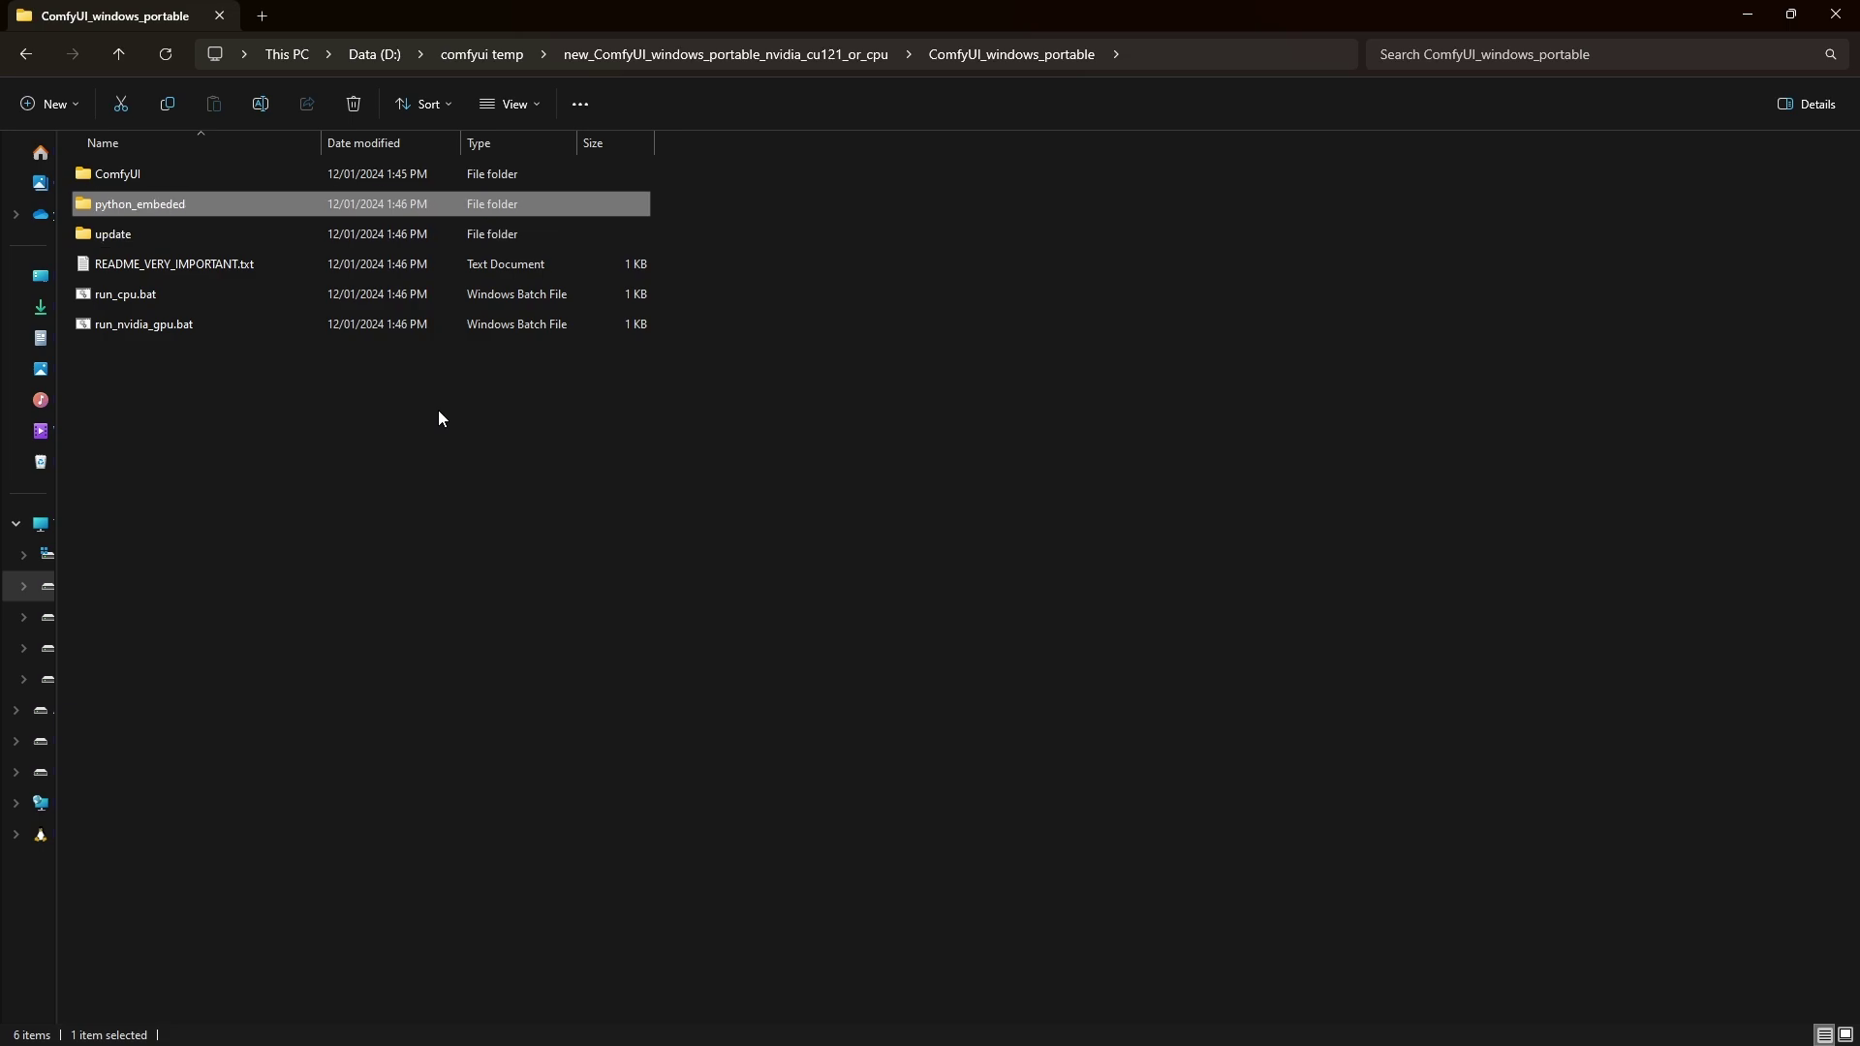
key("Return")
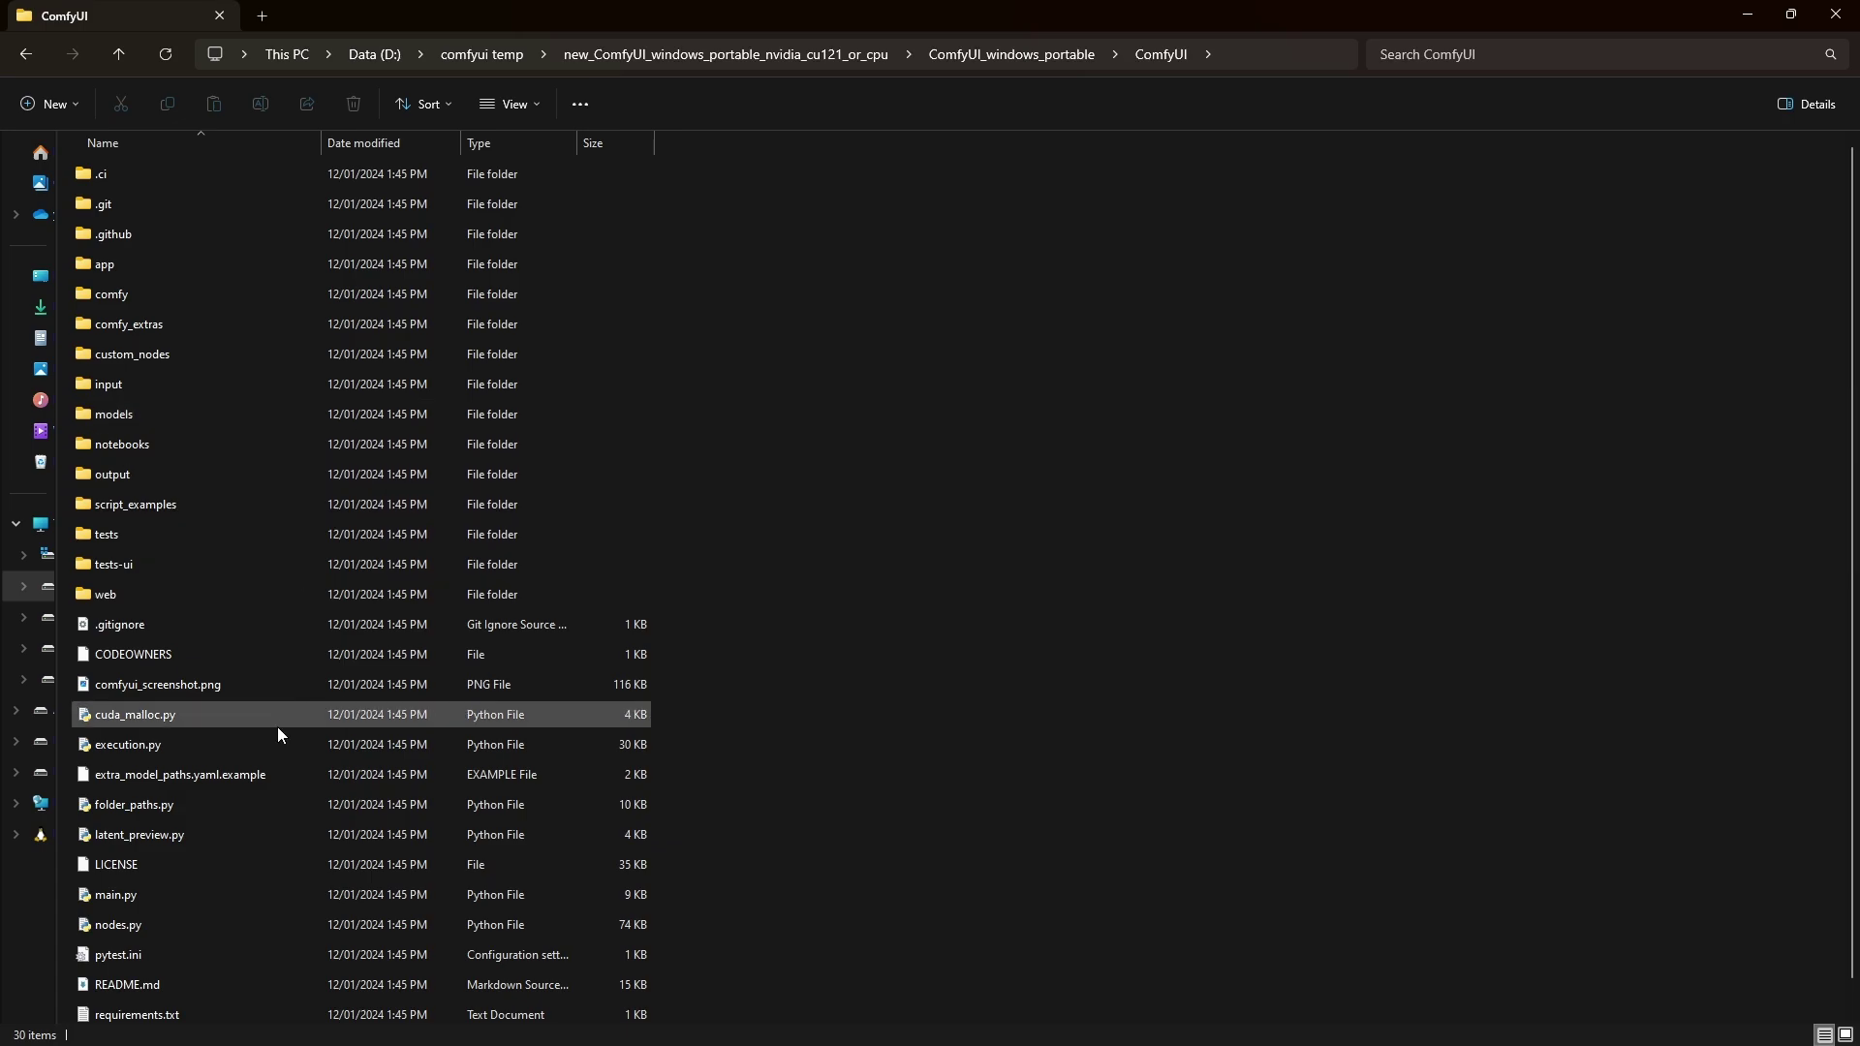
Rename extra_model_paths.yaml.example to extra_model_paths.yaml and accept the extension change.
left_click(246, 774)
key("F2")
key("Right")
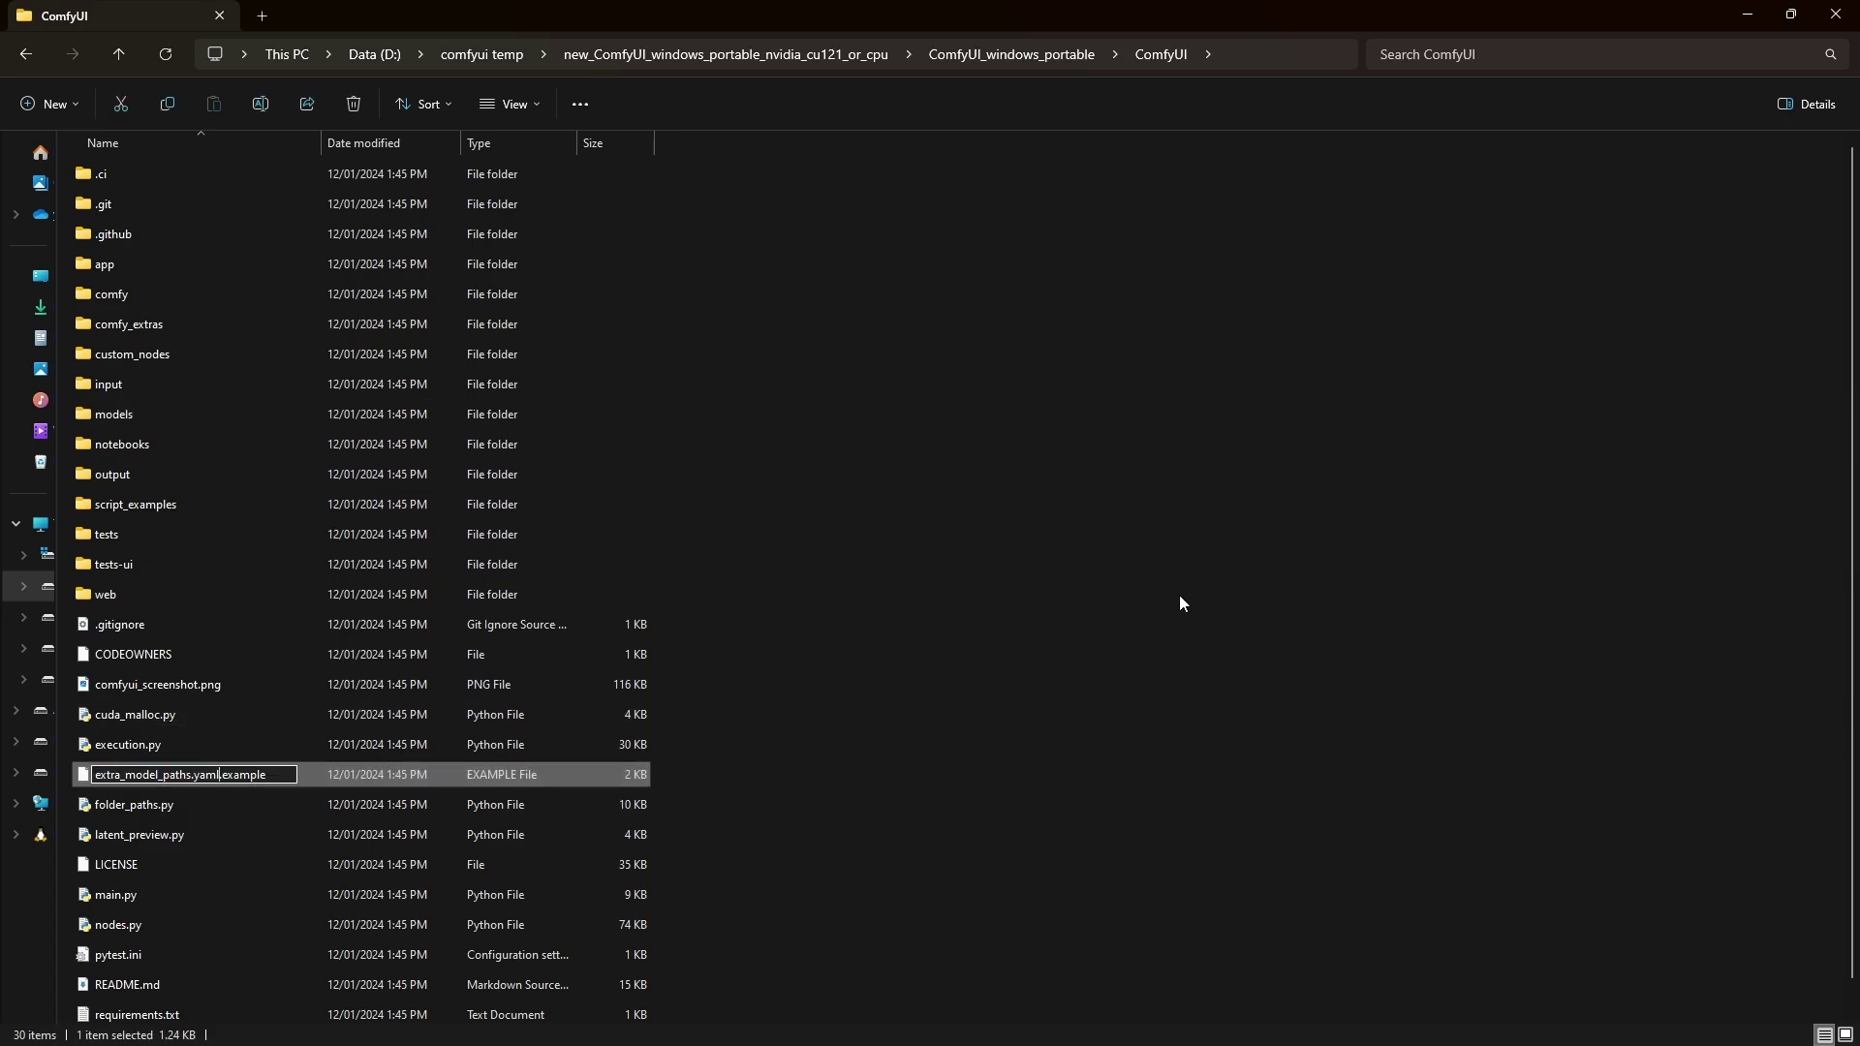
key("BackSpace")
key("BackSpace")
key("BackSpace")
key("BackSpace")
key("BackSpace")
key("BackSpace")
key("BackSpace")
key("Return")
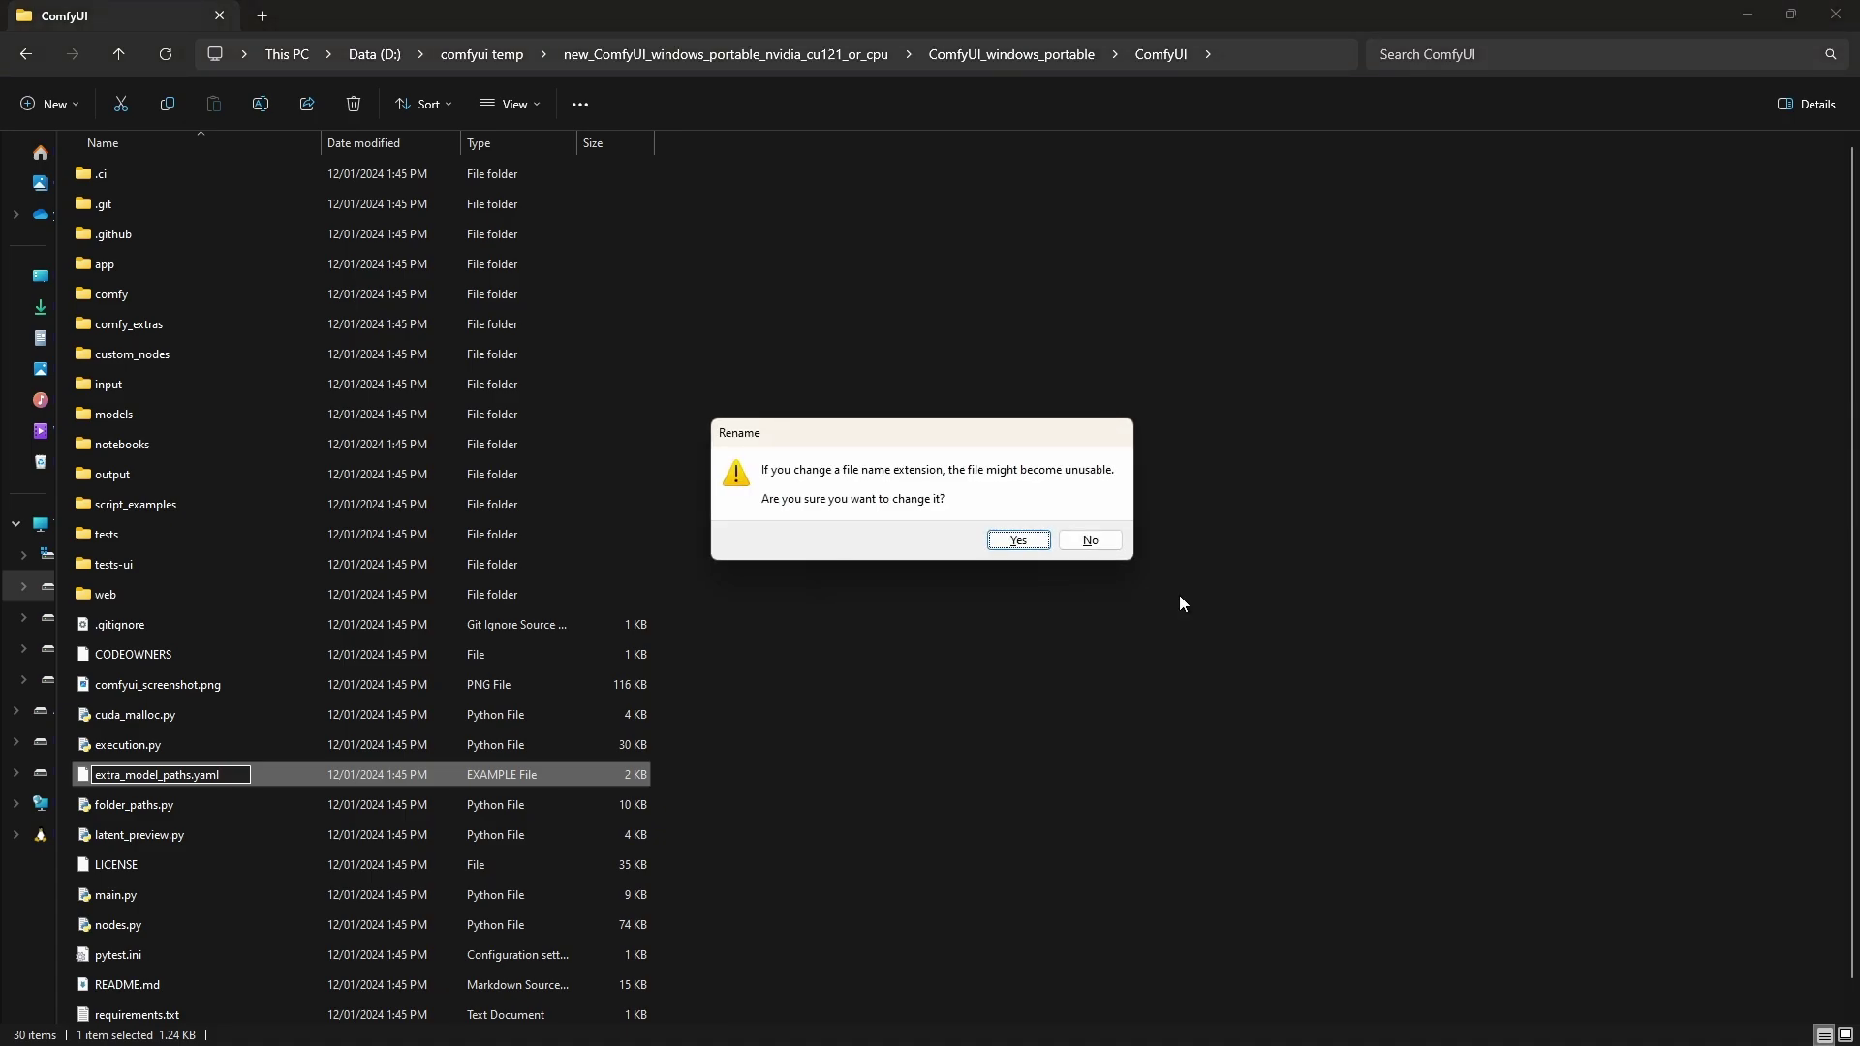
key("Return")
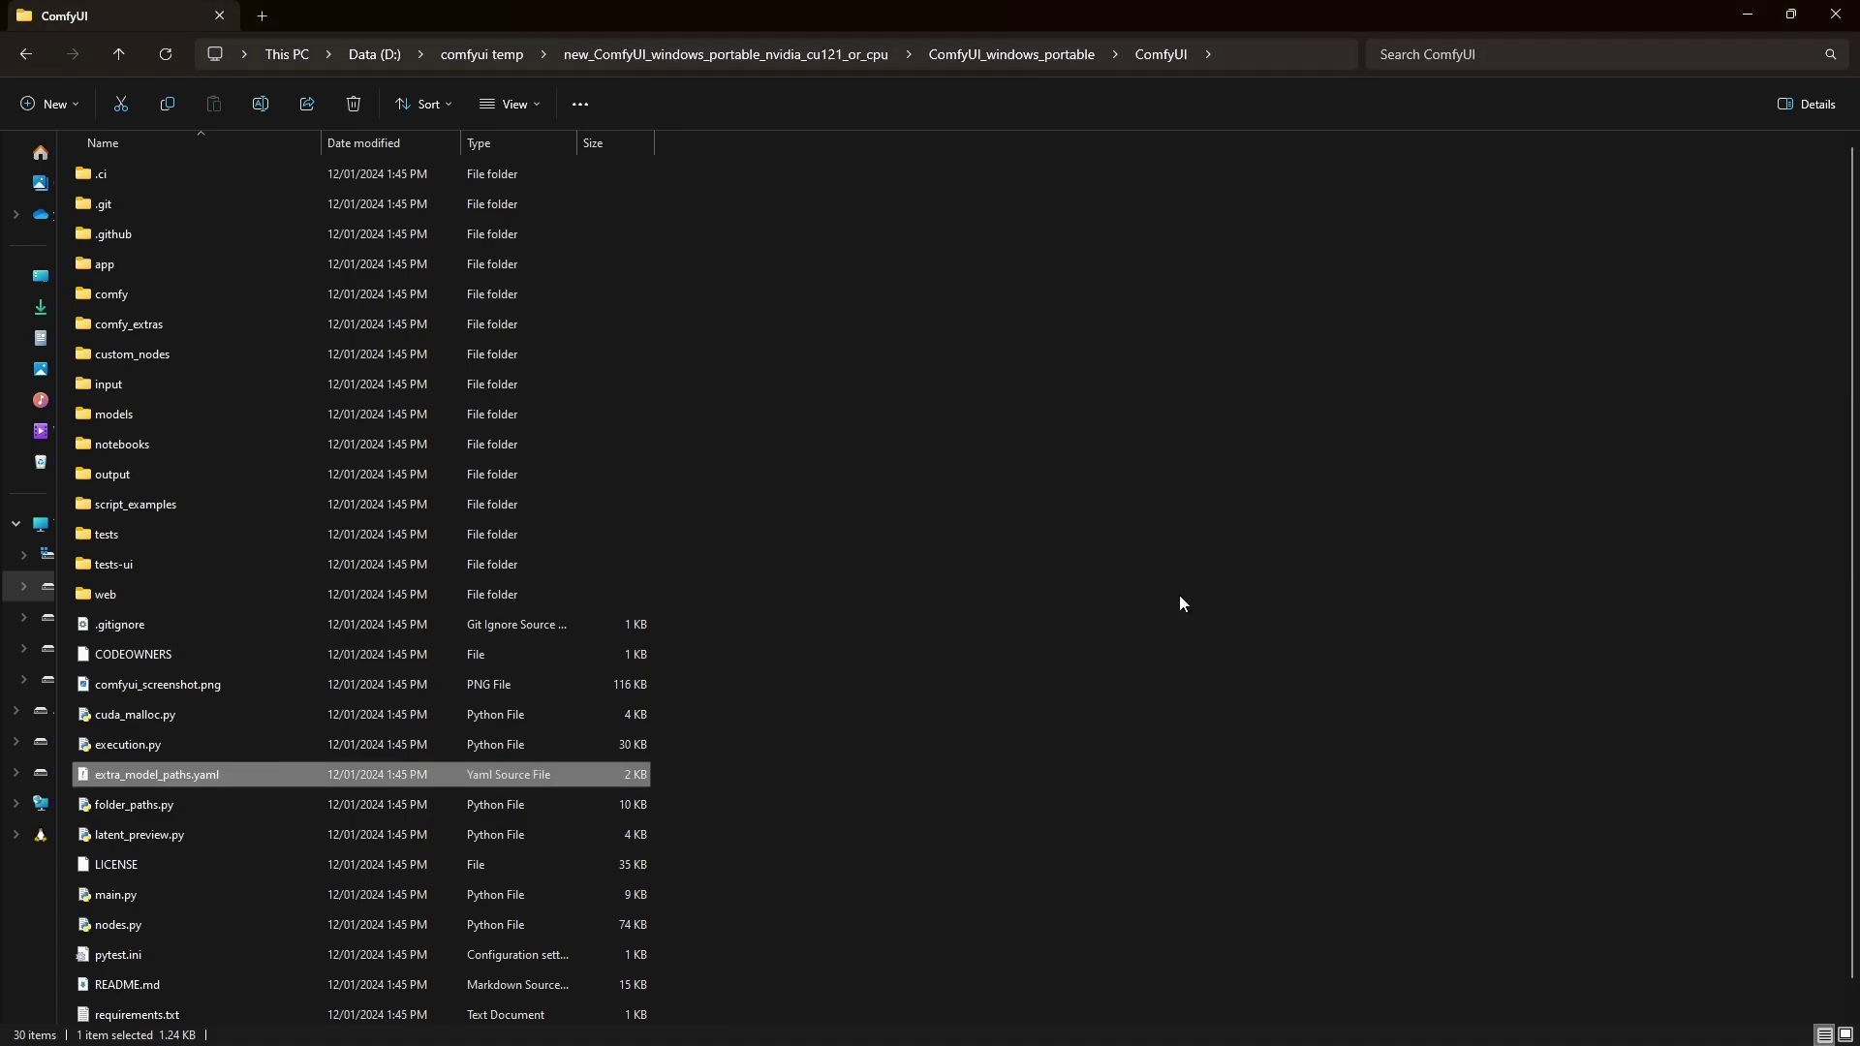
Open extra_model_paths.yaml in Notepad and select the placeholder path of base_path in the a111 section.
right_click(200, 776)
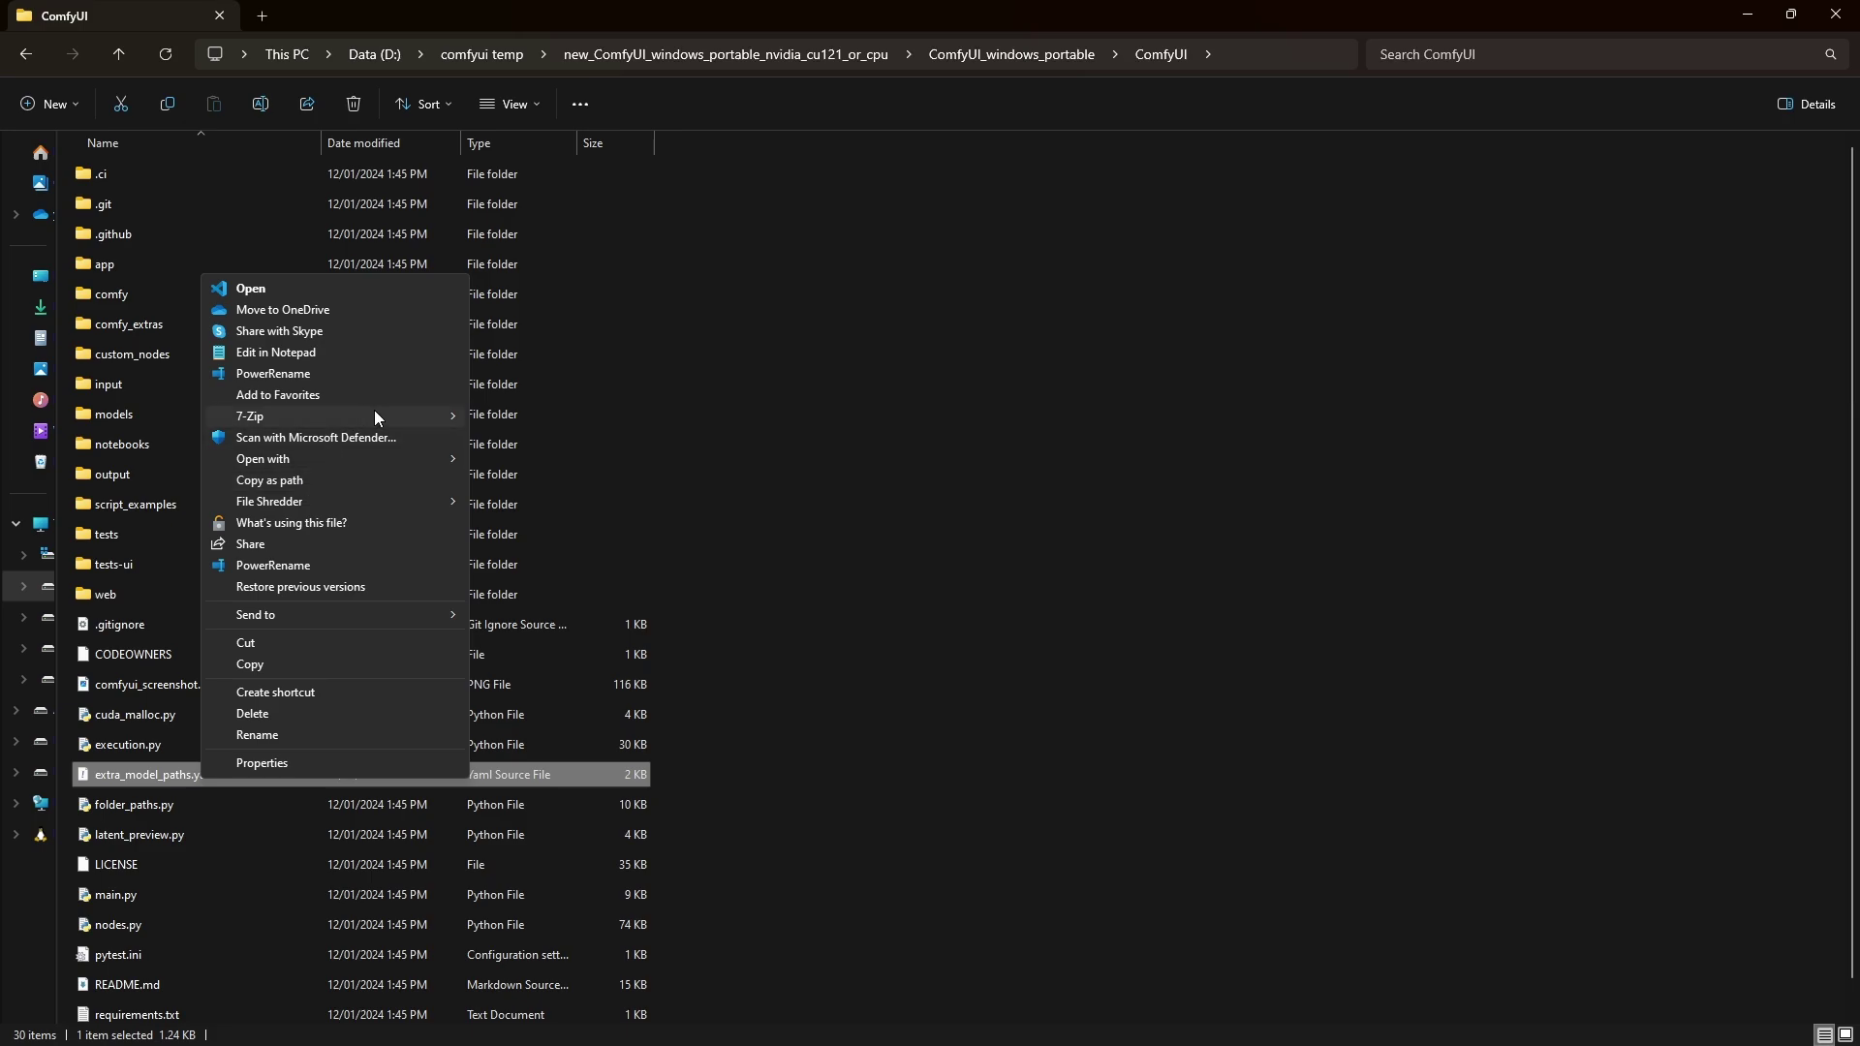
mouse_move(302, 455)
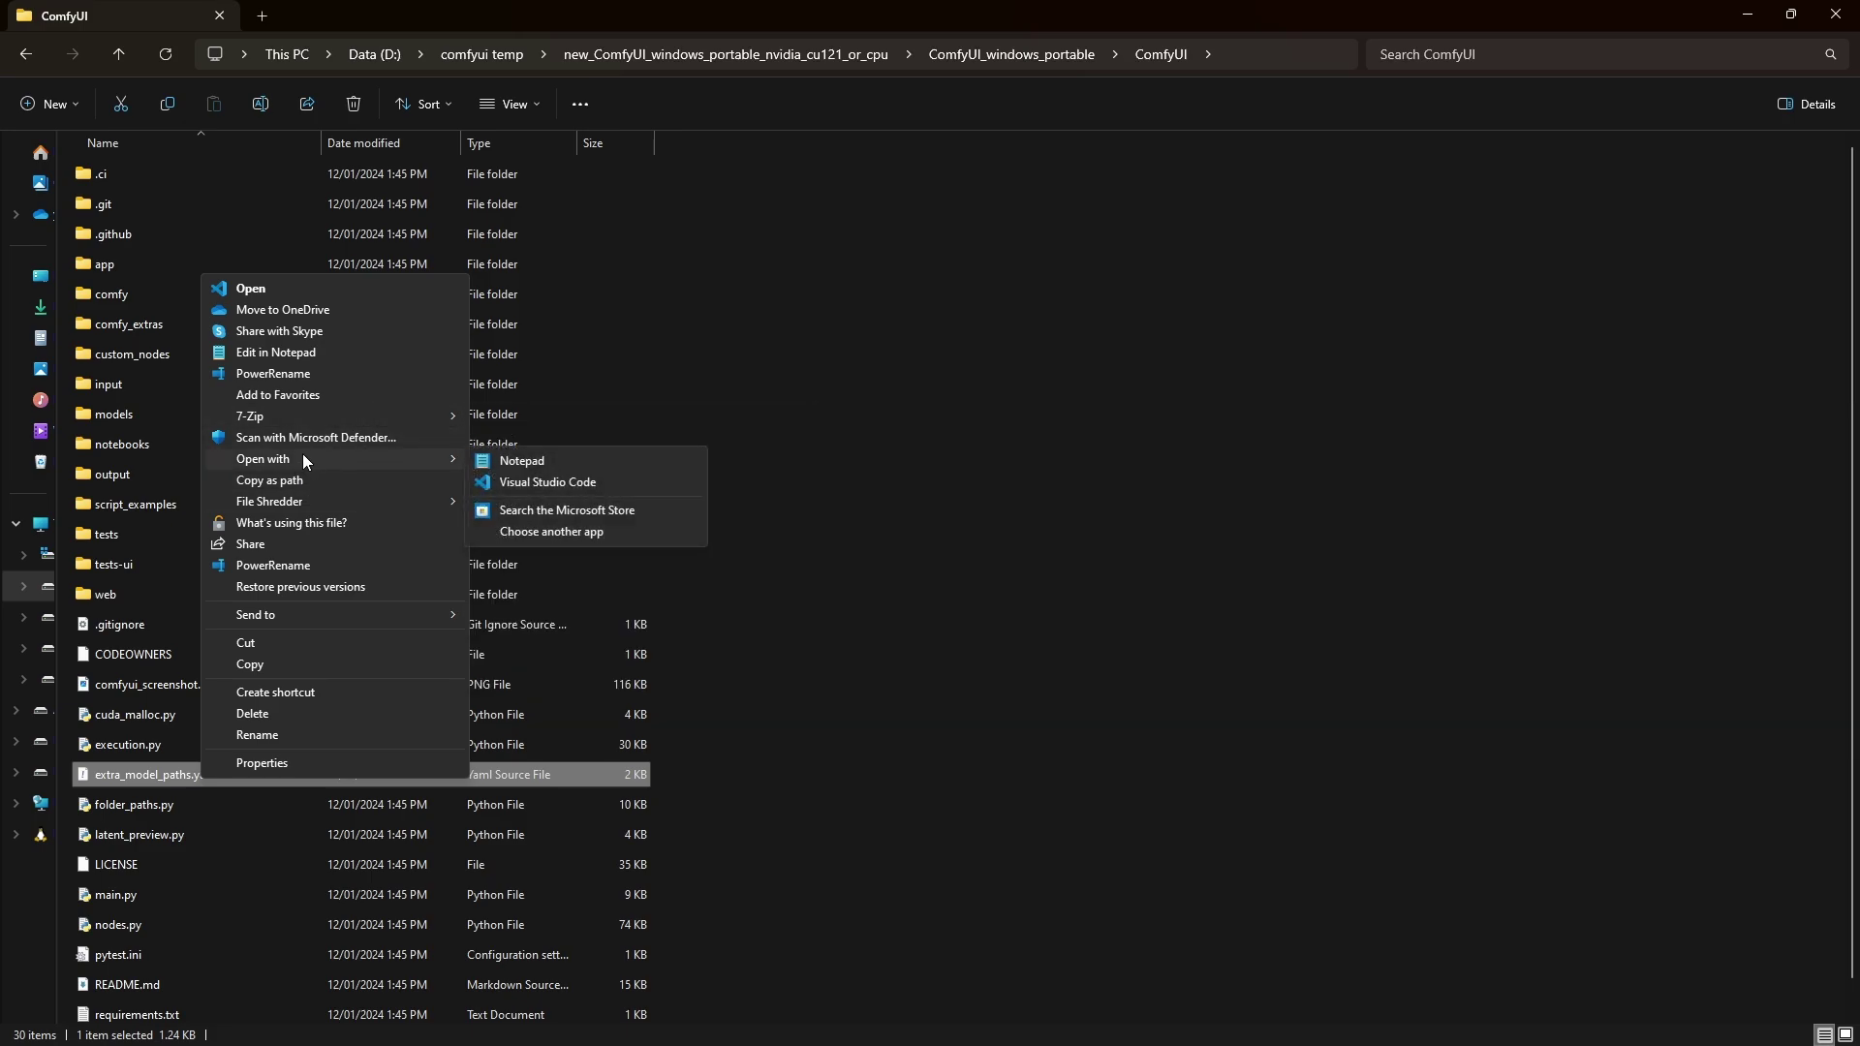
left_click(566, 461)
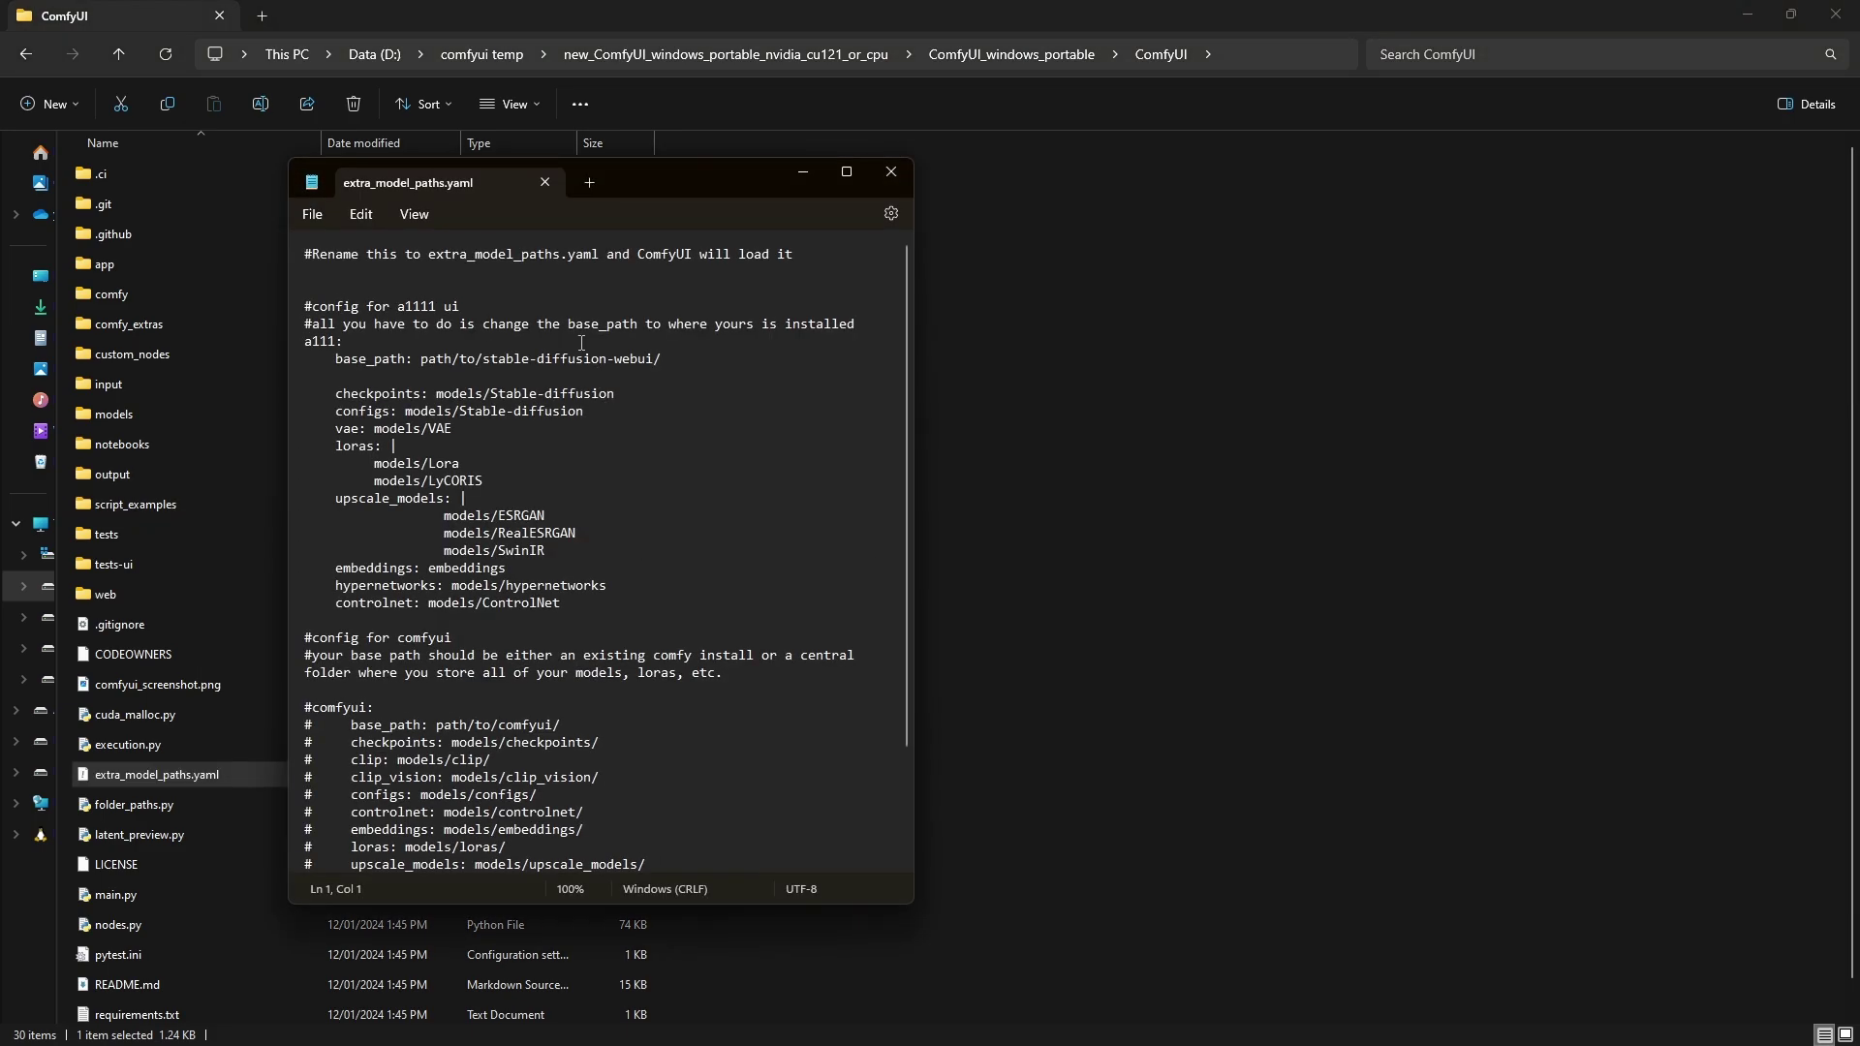
double_click(323, 342)
left_click_drag(422, 360, 673, 365)
Switch to the stable-diffusion-webui folder window and copy its path, D:\stable-diffusion-webui.
key("alt+Tab")
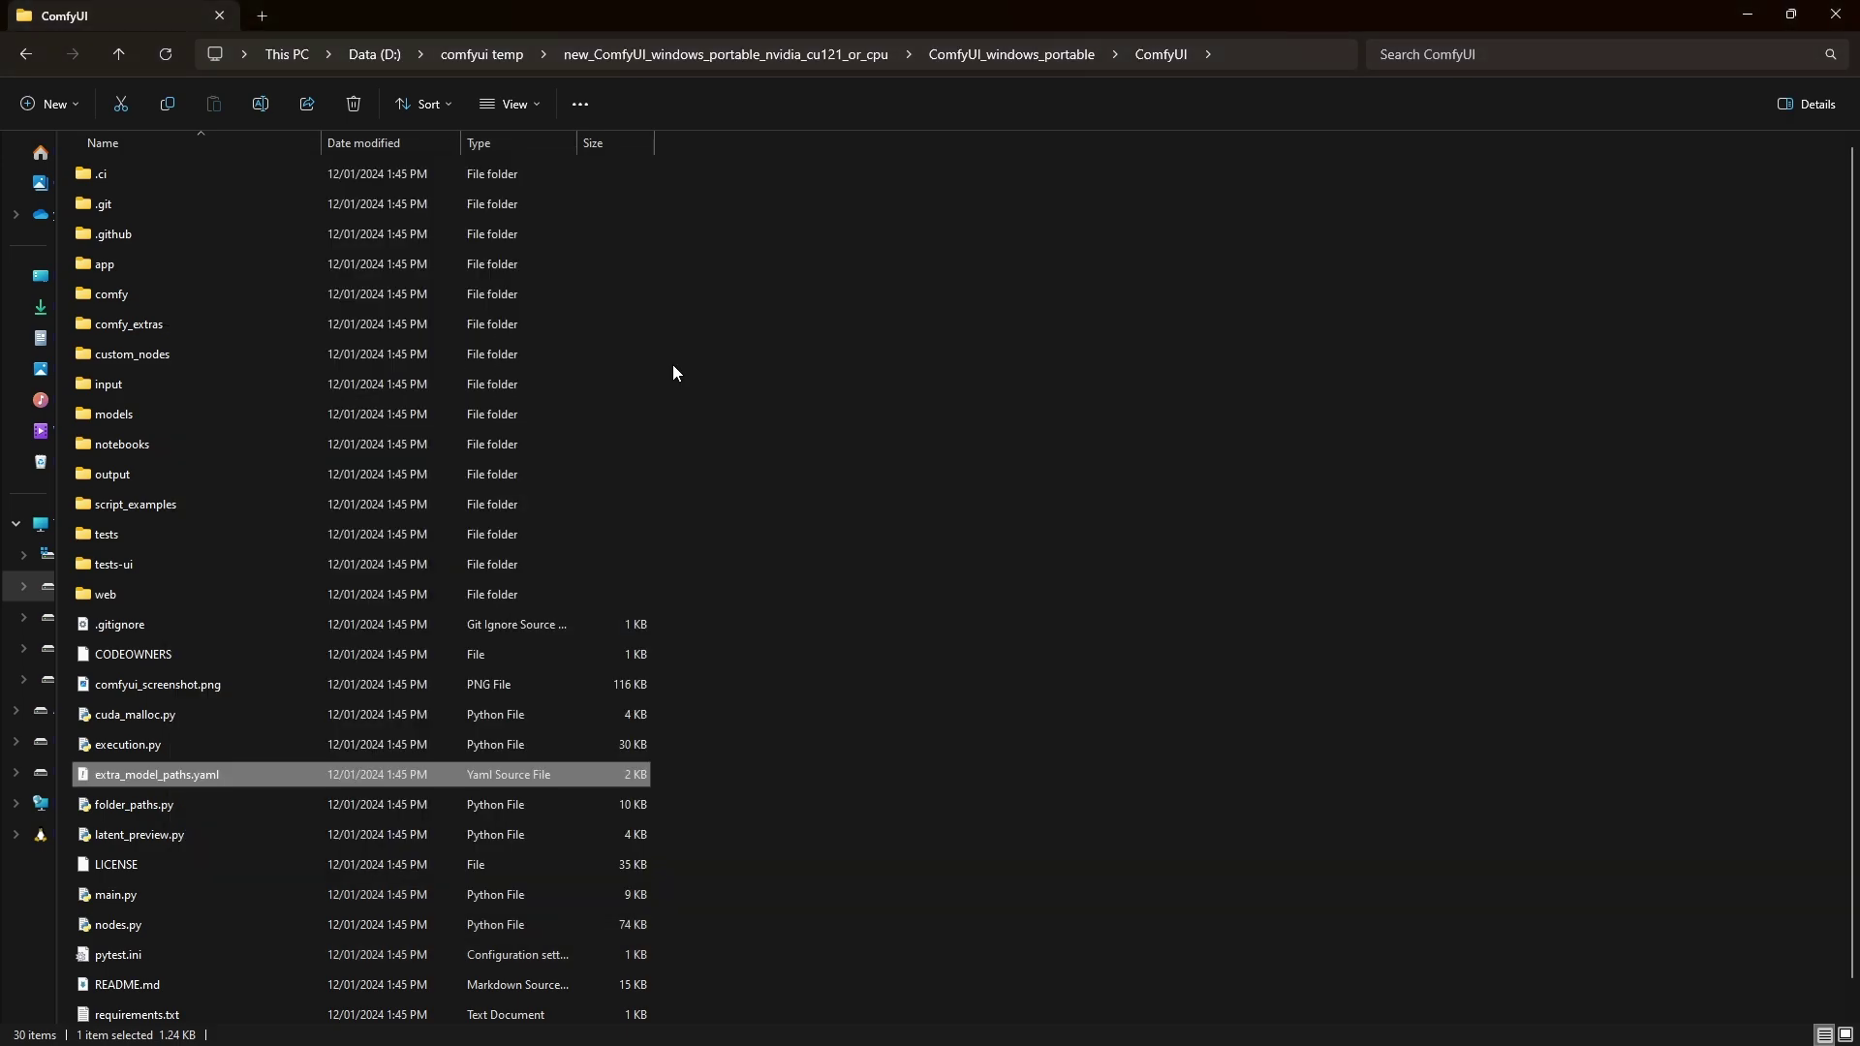
key("alt+Tab")
key("Tab")
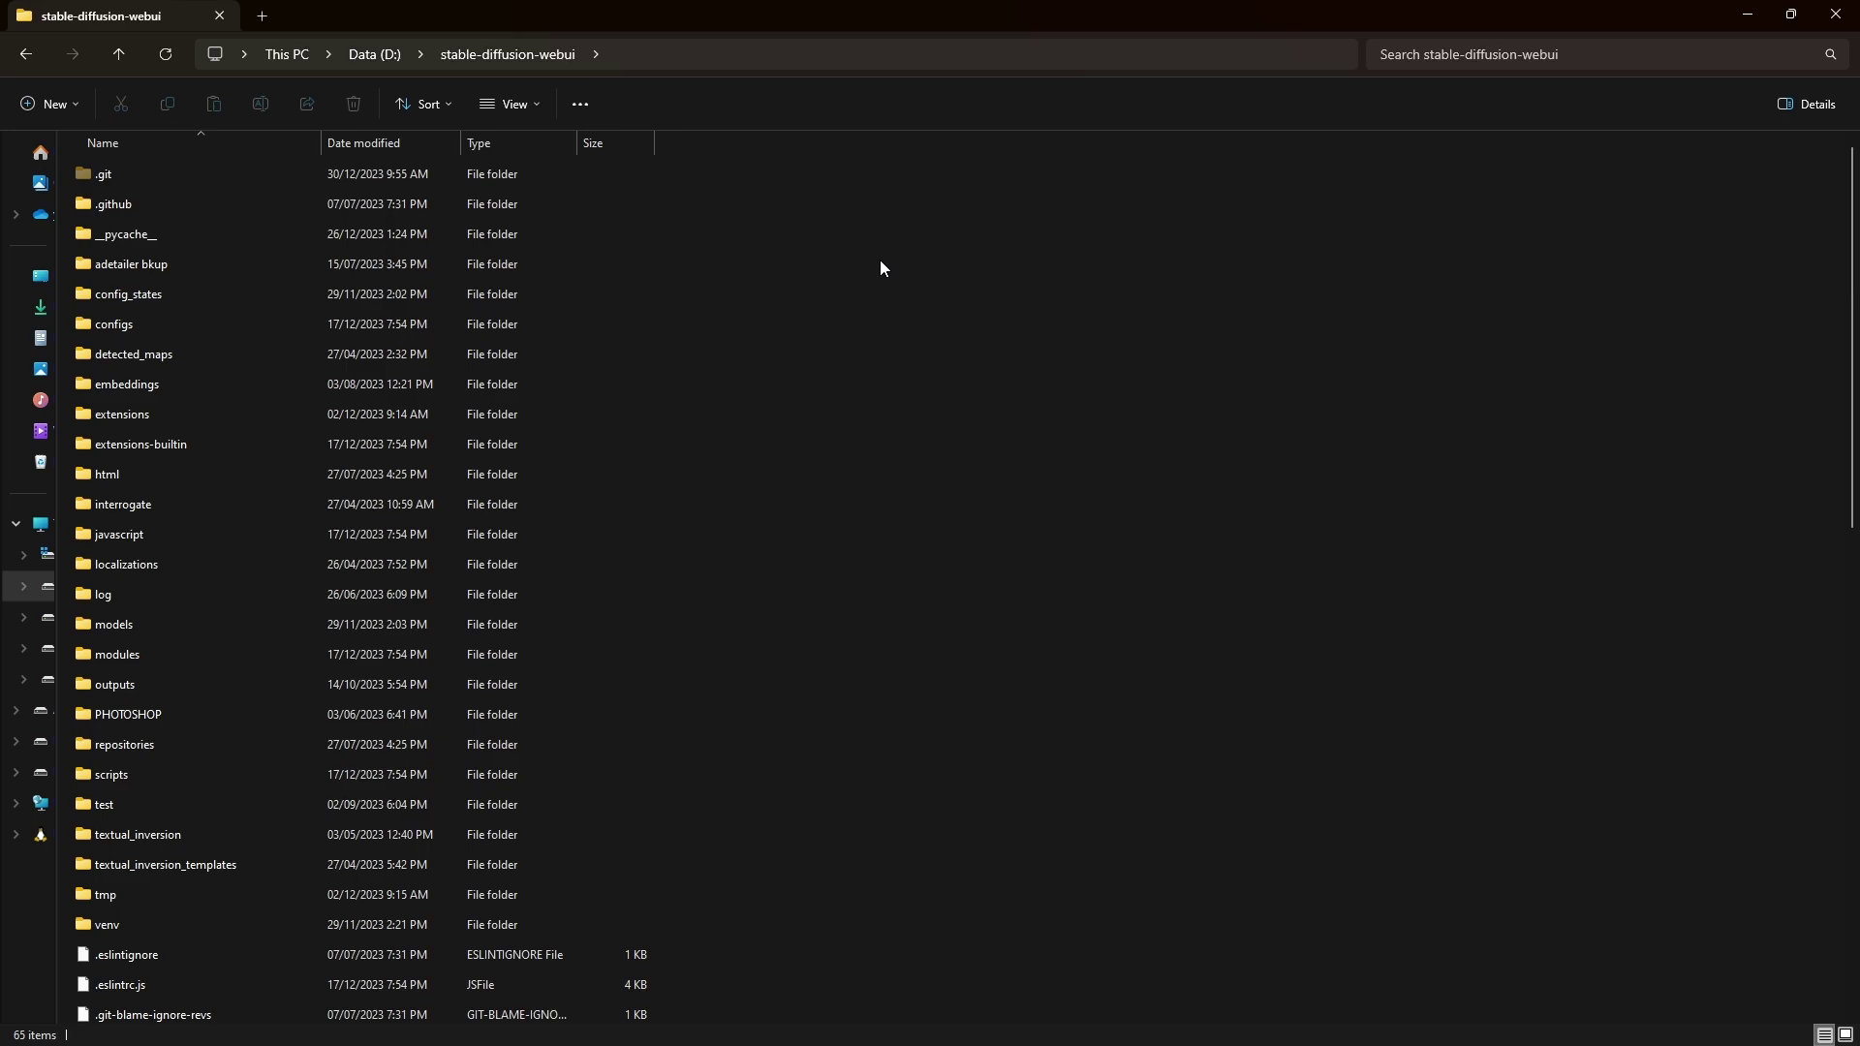
left_click(711, 60)
key("ctrl+c")
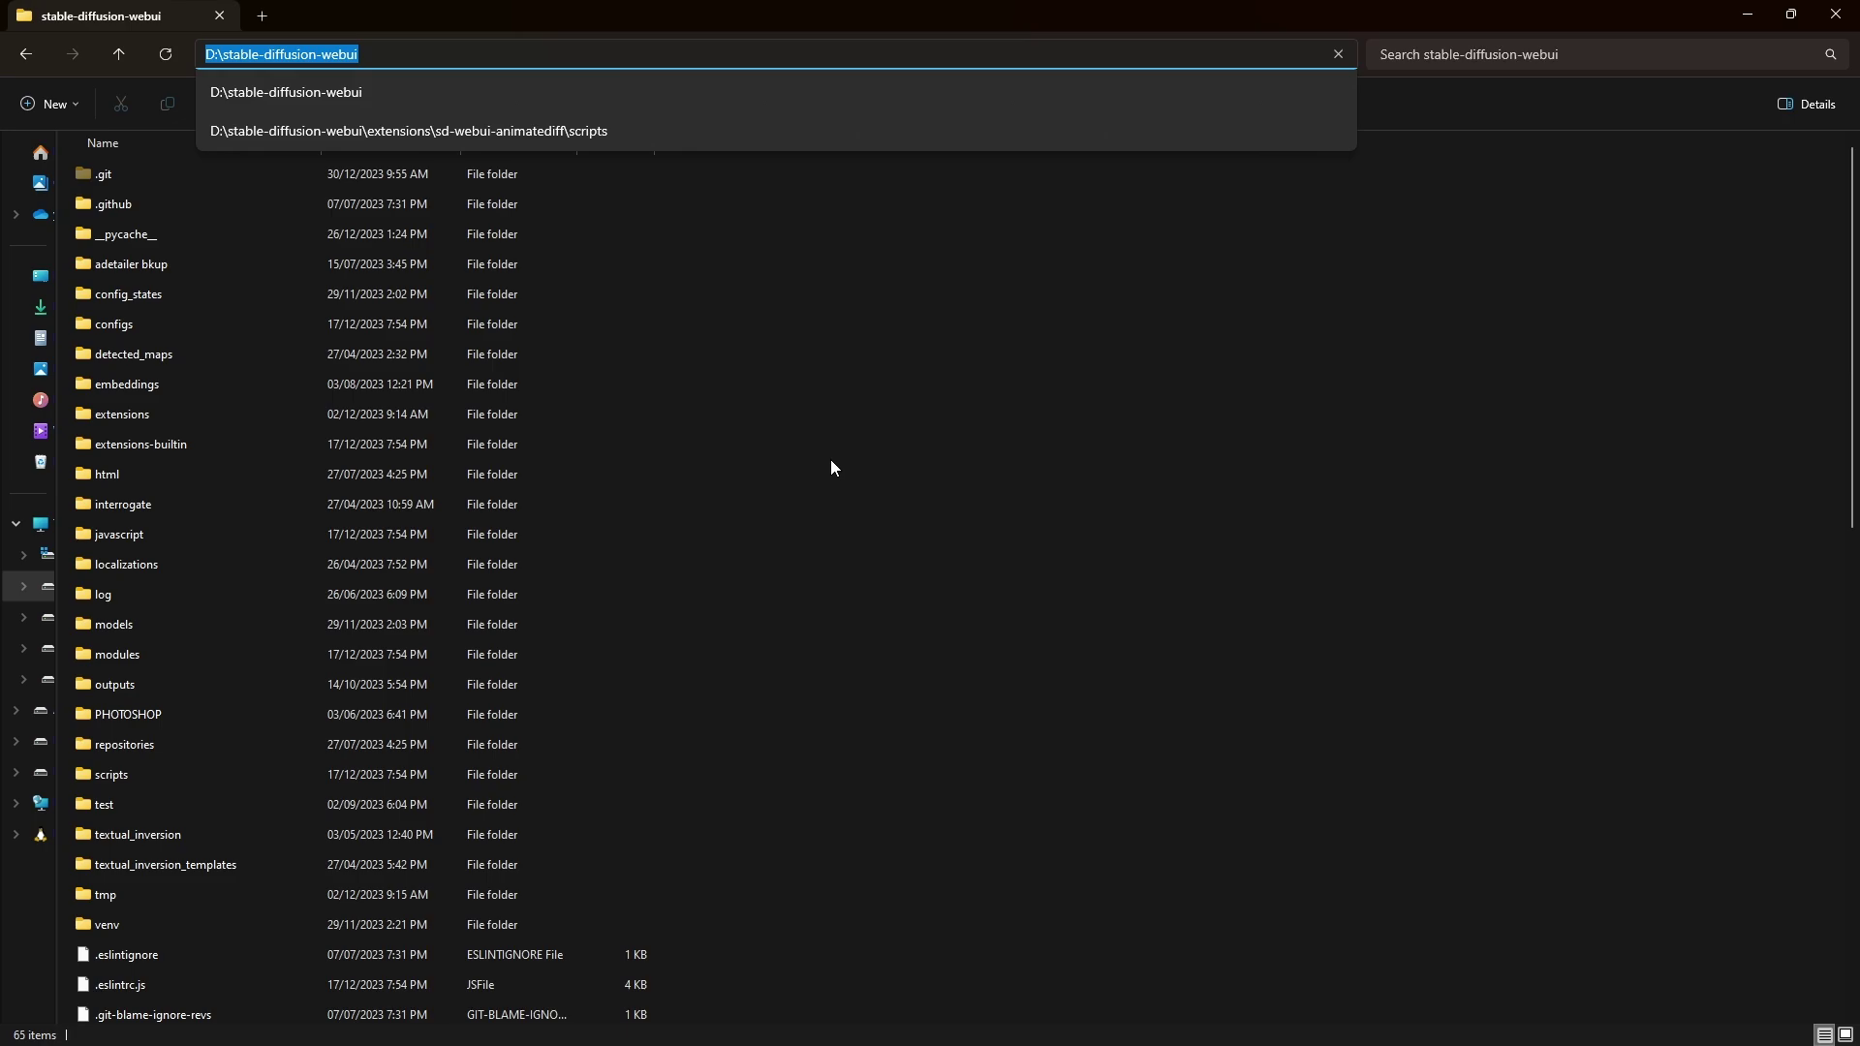
Replace the a111 base_path value with D:\stable-diffusion-webui in extra_model_paths.yaml, then save and close the file.
key("alt+Tab")
key("alt+Tab")
left_click(1058, 482)
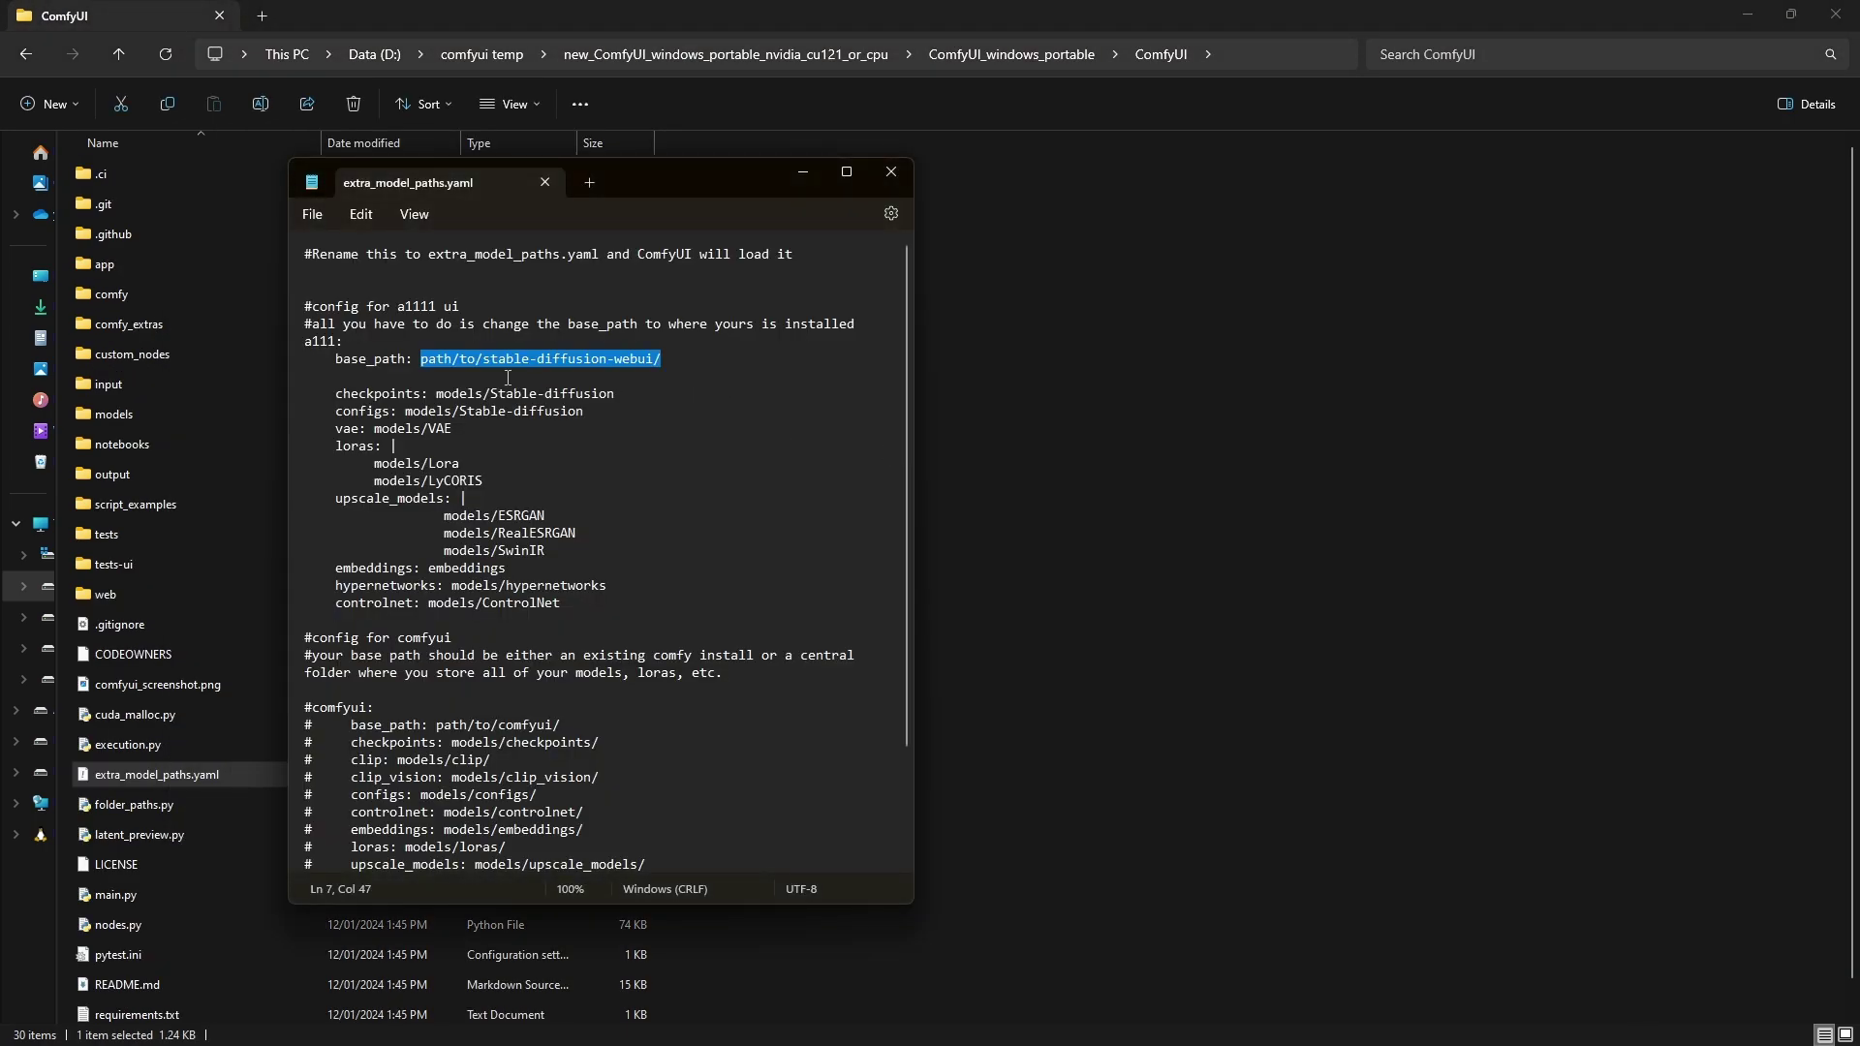
key("ctrl+v")
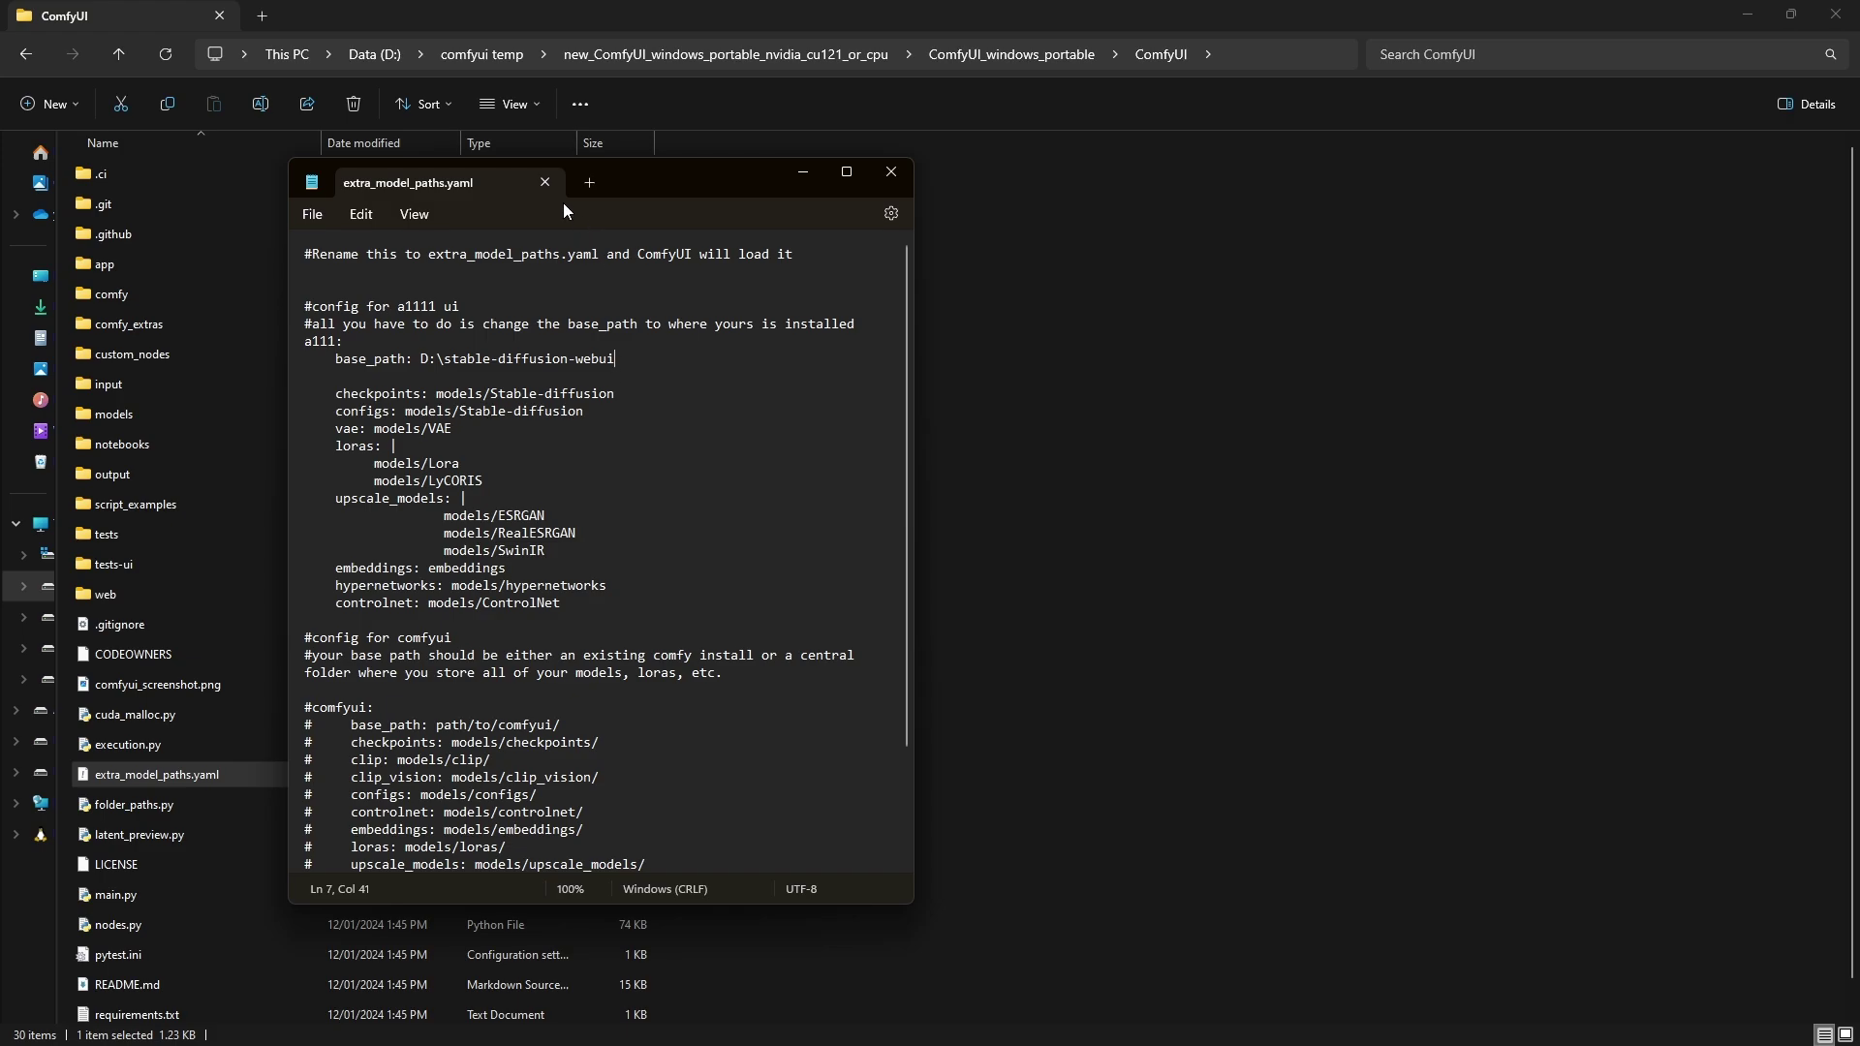
left_click(544, 182)
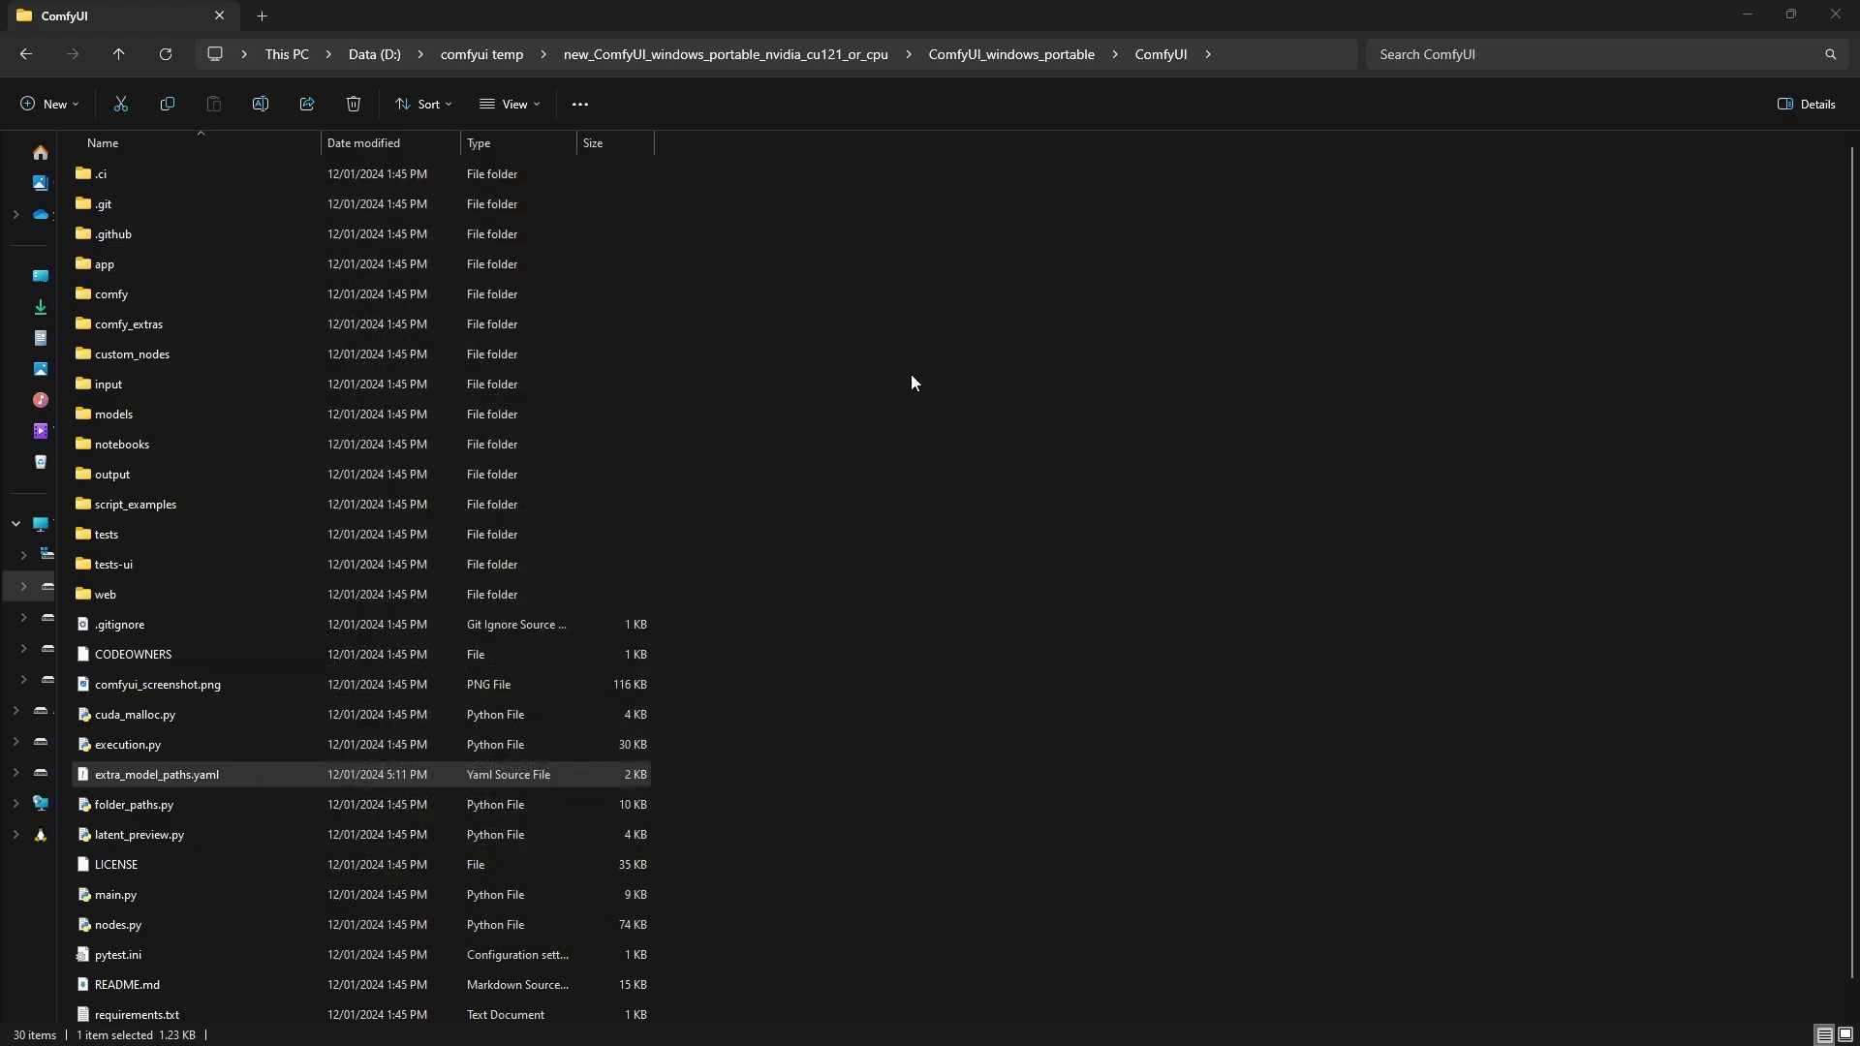
Go back to the ComfyUI_windows_portable folder and launch ComfyUI with run_nvidia_gpu.bat.
left_click(1061, 58)
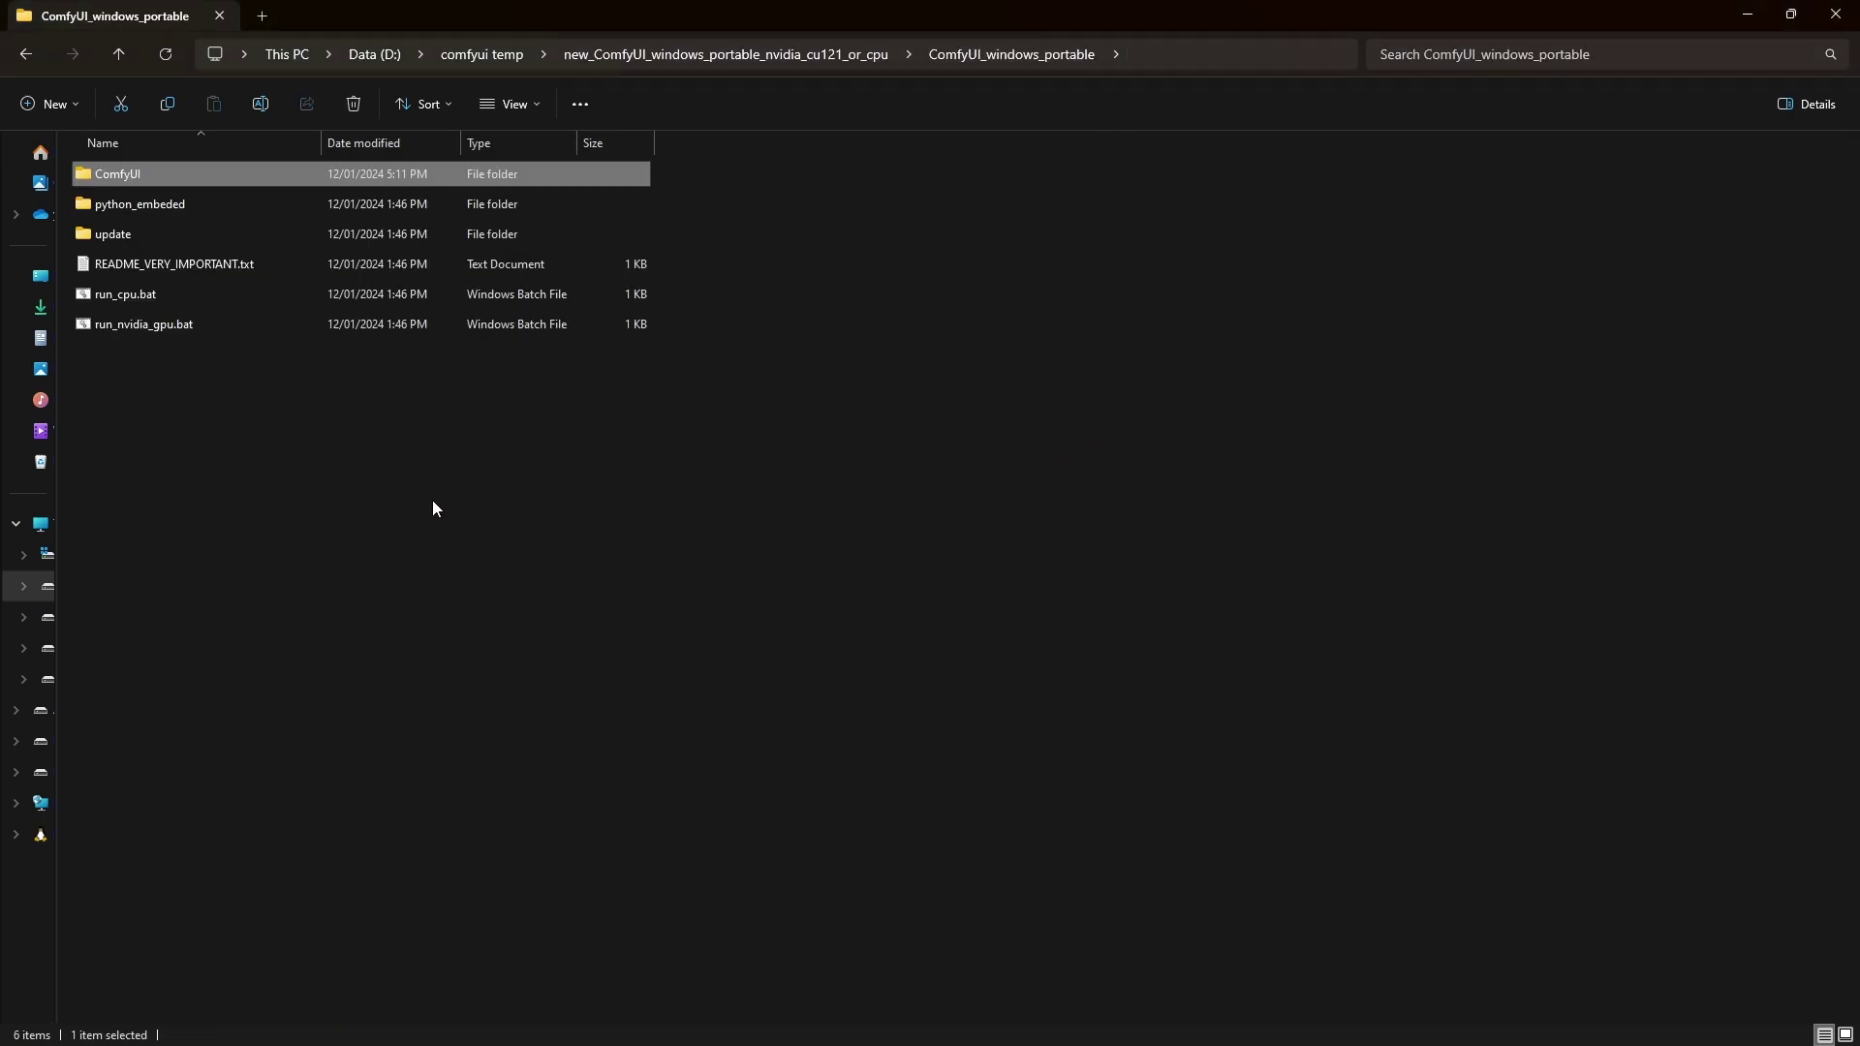
double_click(130, 325)
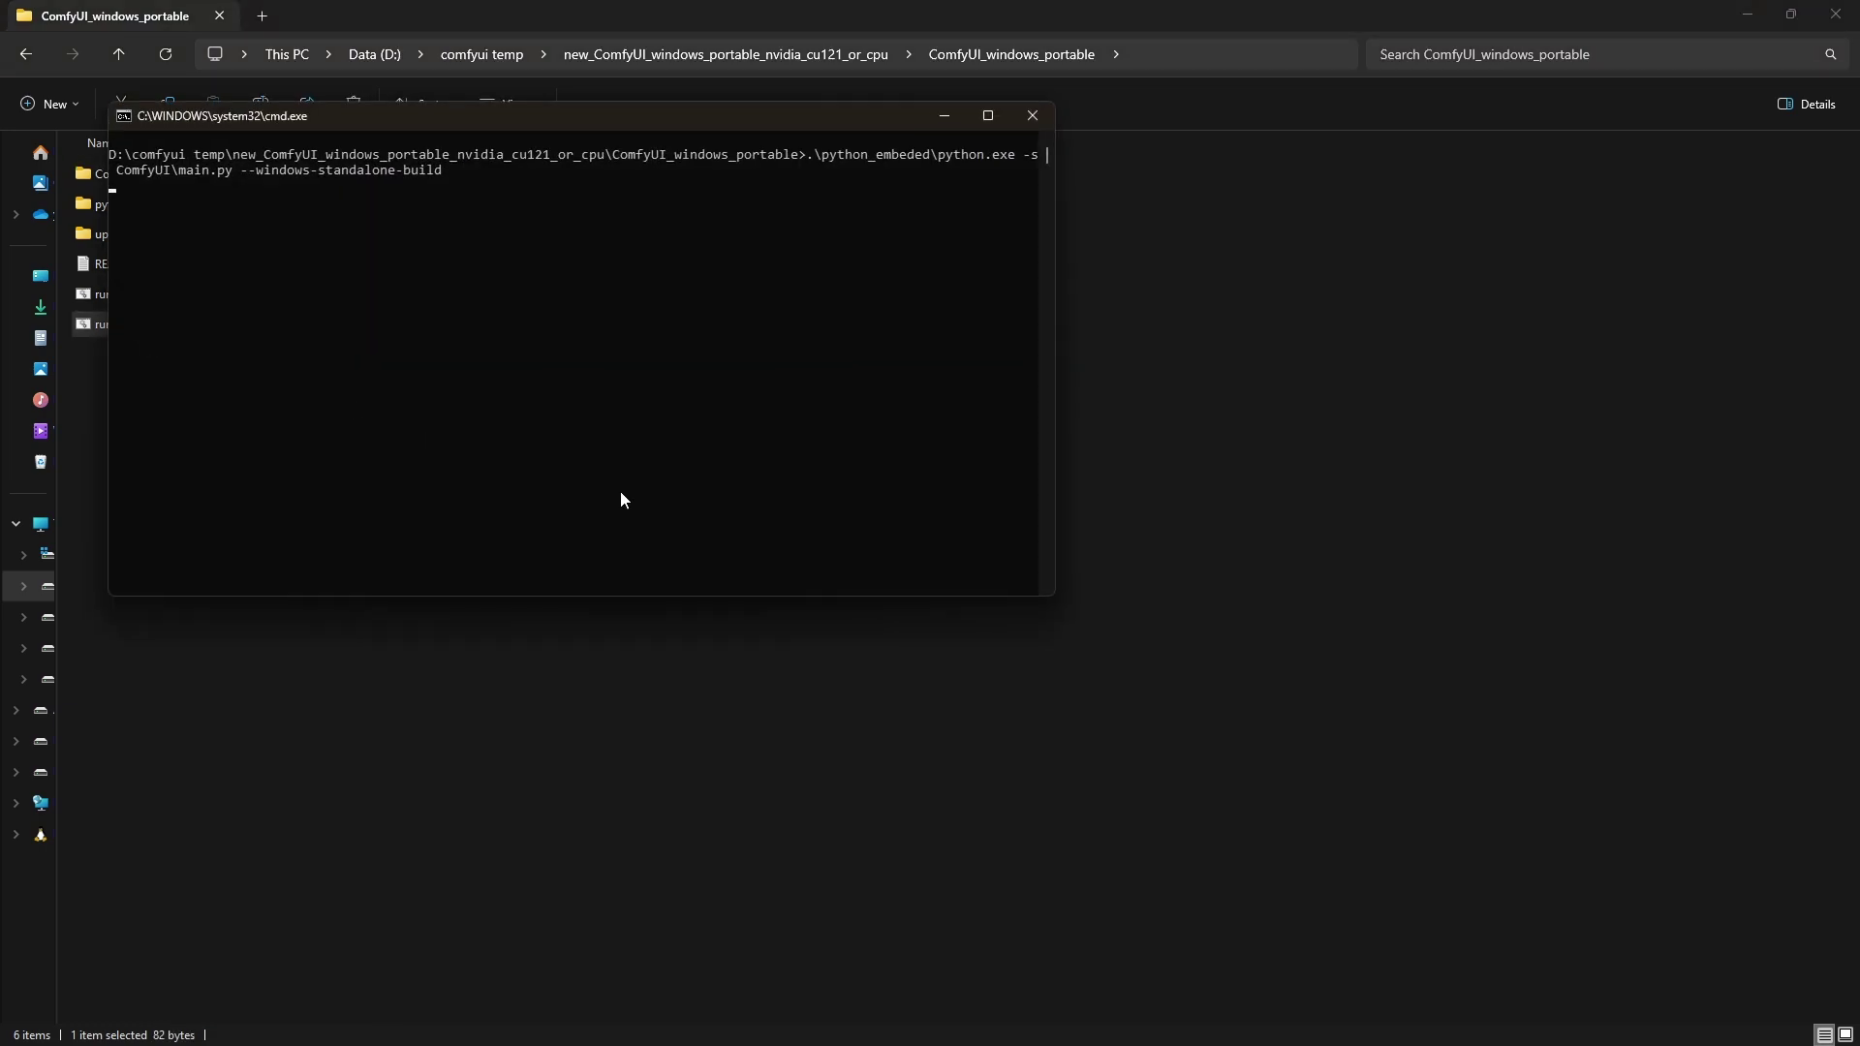
left_click_drag(465, 121, 789, 308)
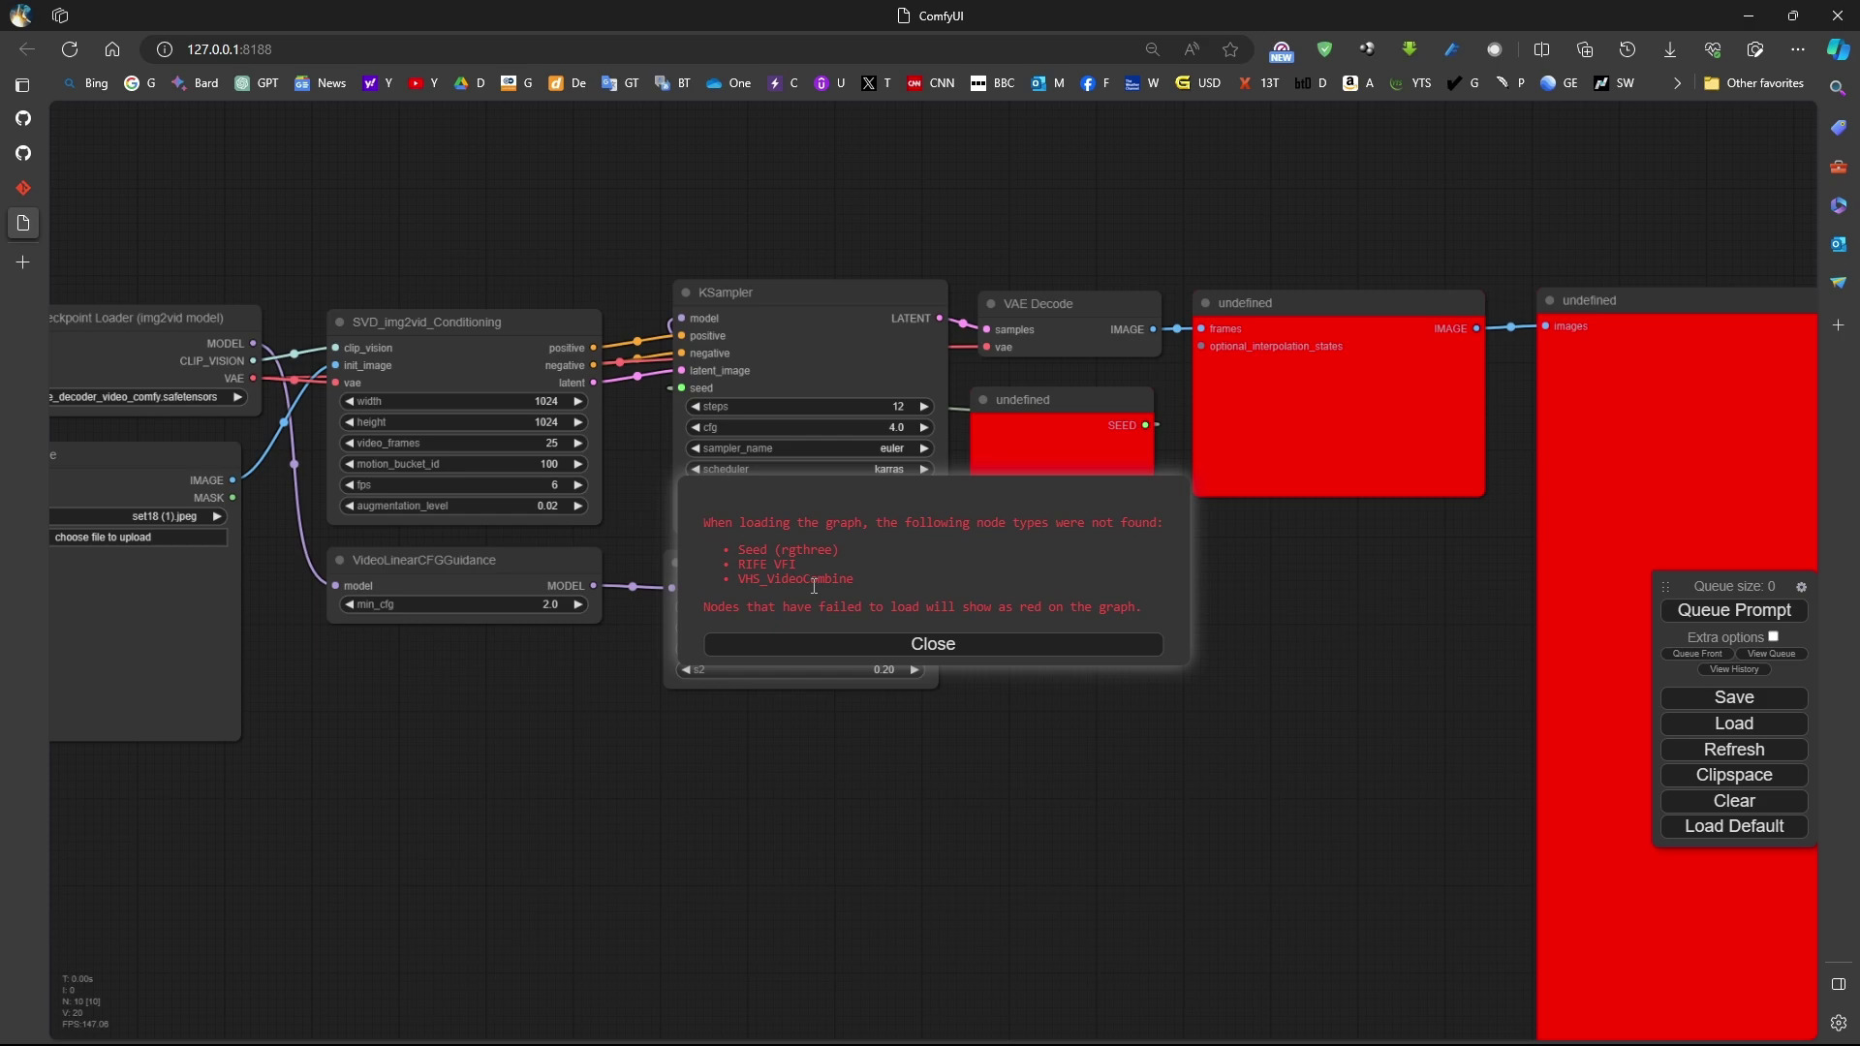
Switch to the ComfyUI-Manager GitHub repository page and select its web address.
left_click(23, 153)
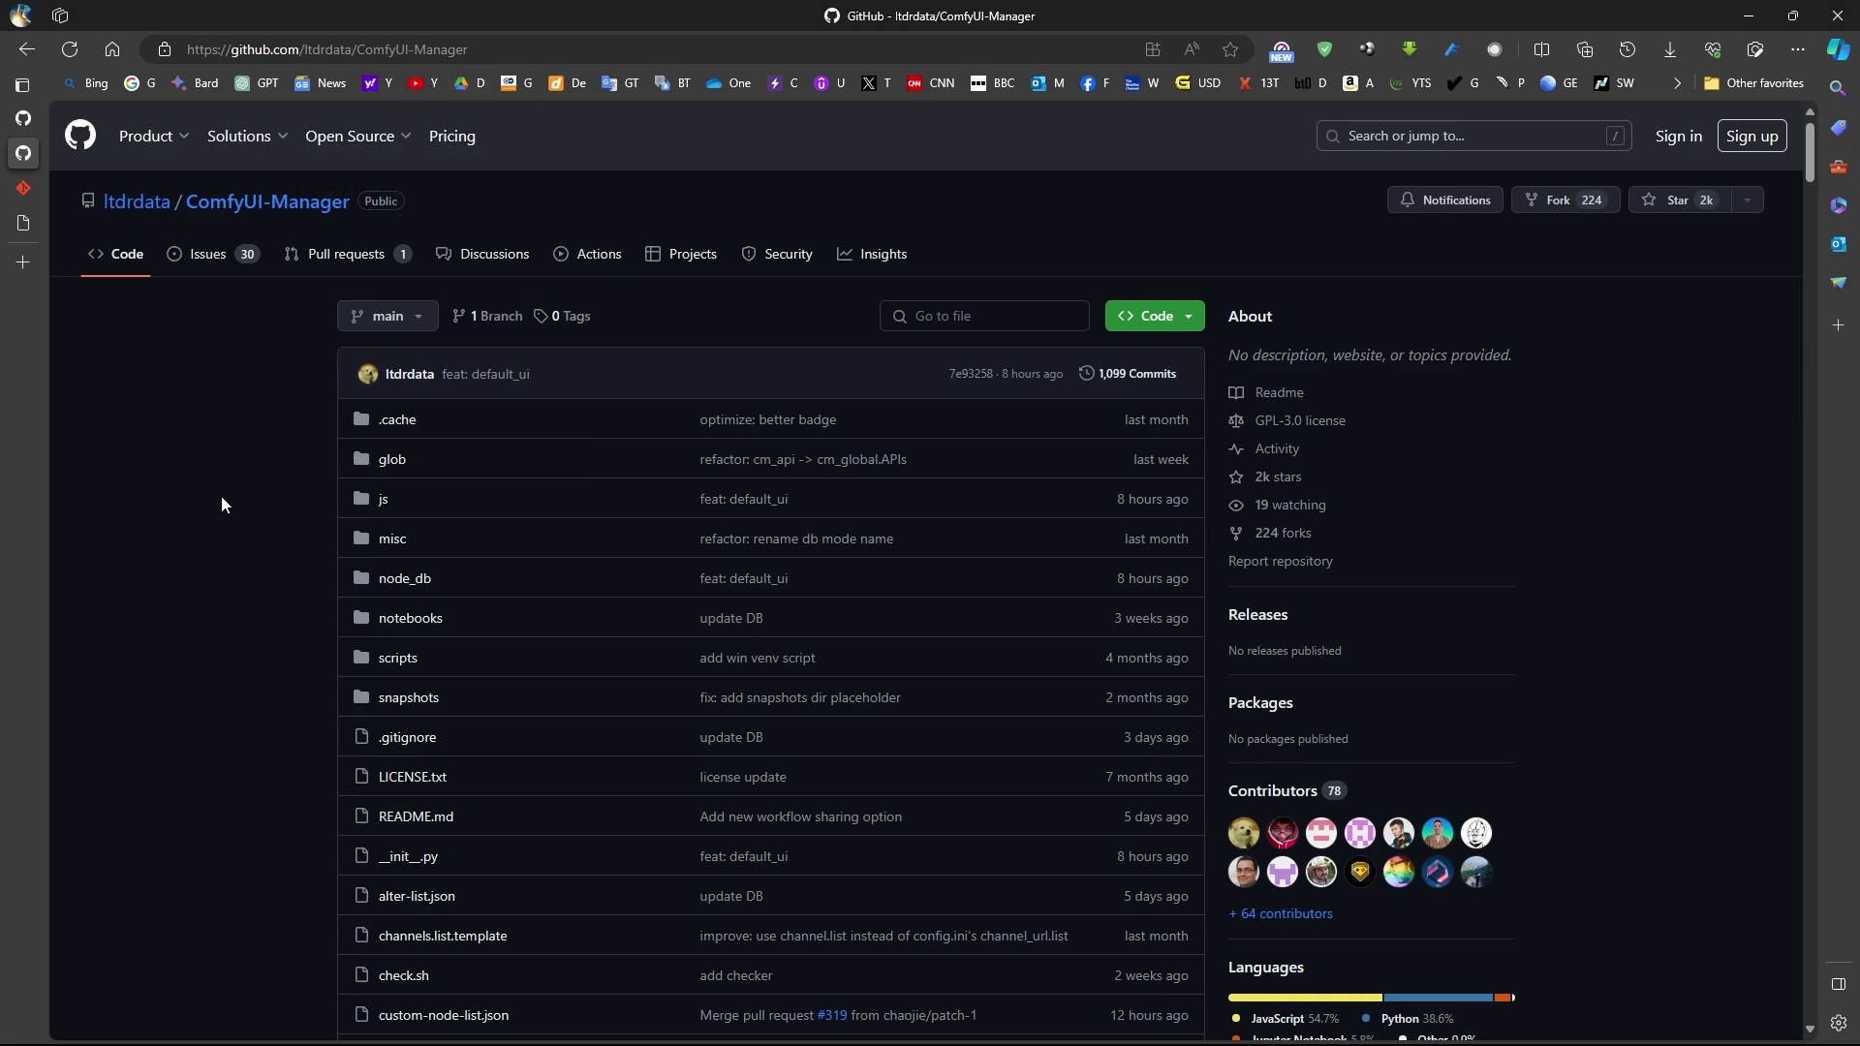
left_click(518, 49)
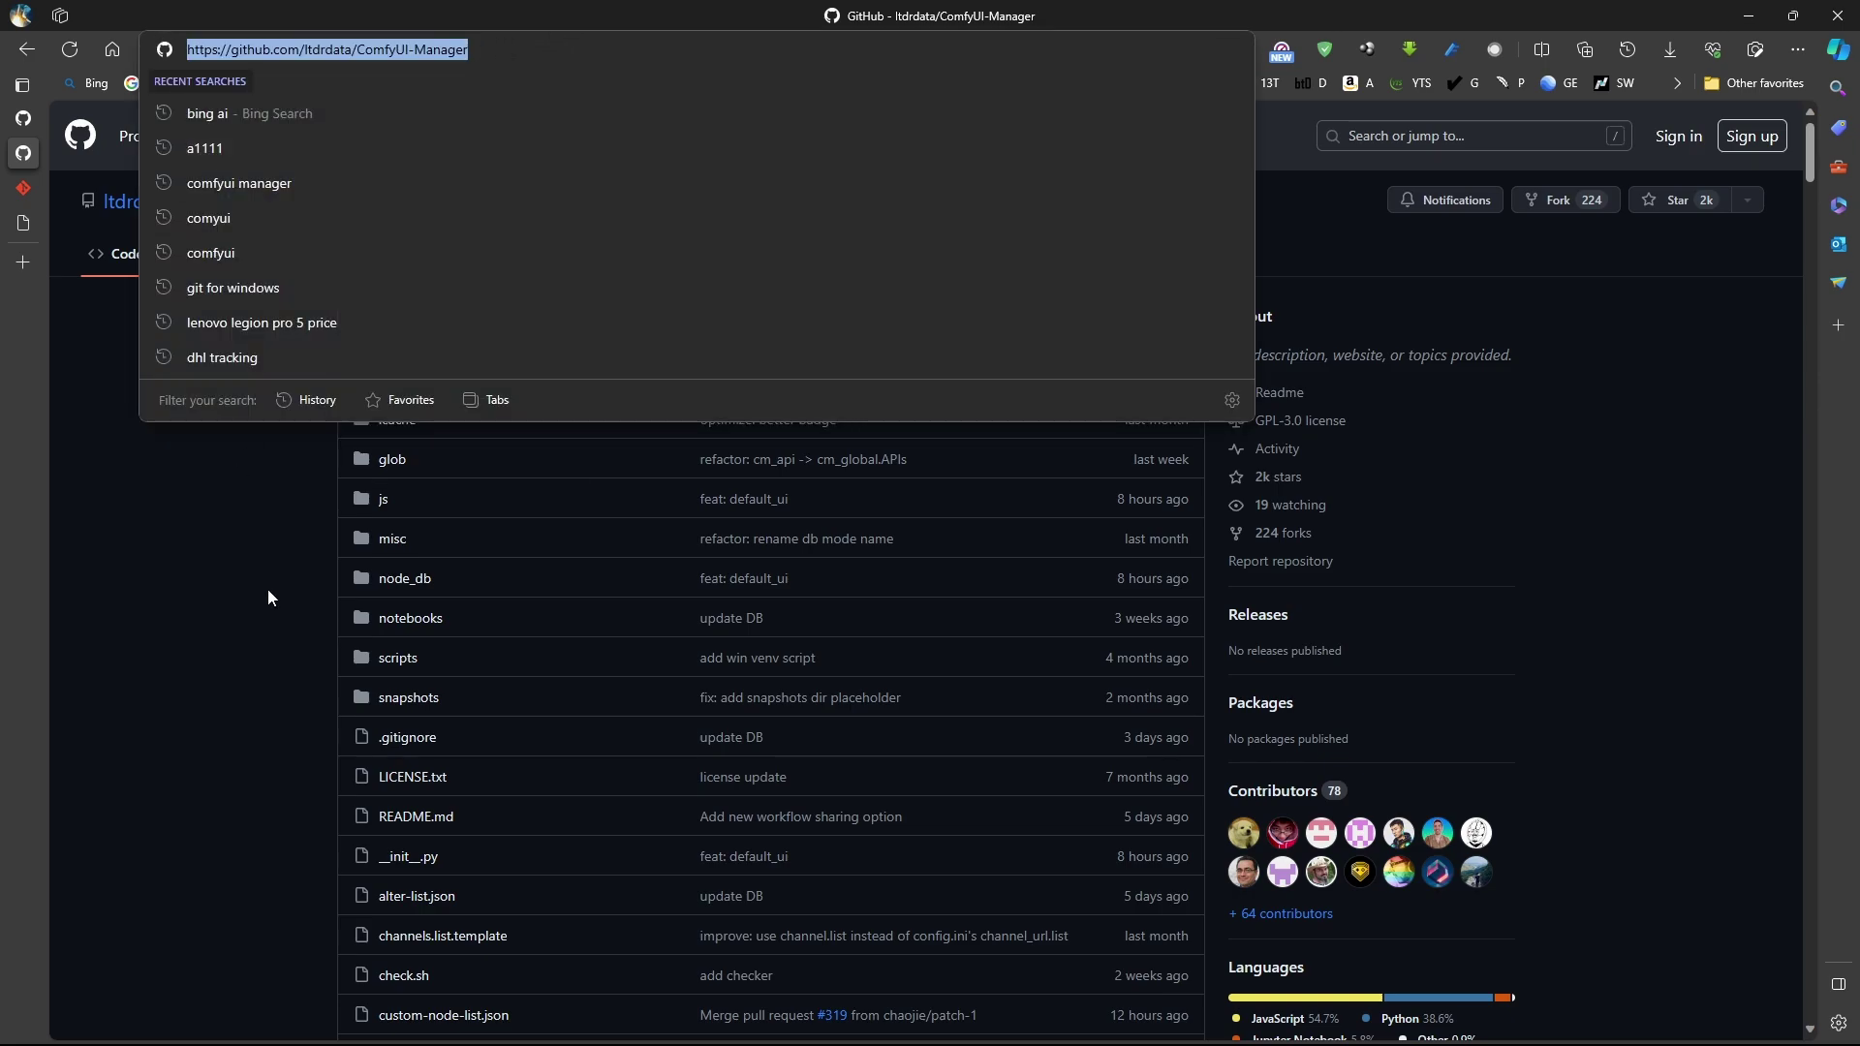
Switch to File Explorer, go to the custom_nodes folder inside ComfyUI, and enter cmd as its address for a command prompt there.
key("alt+Tab")
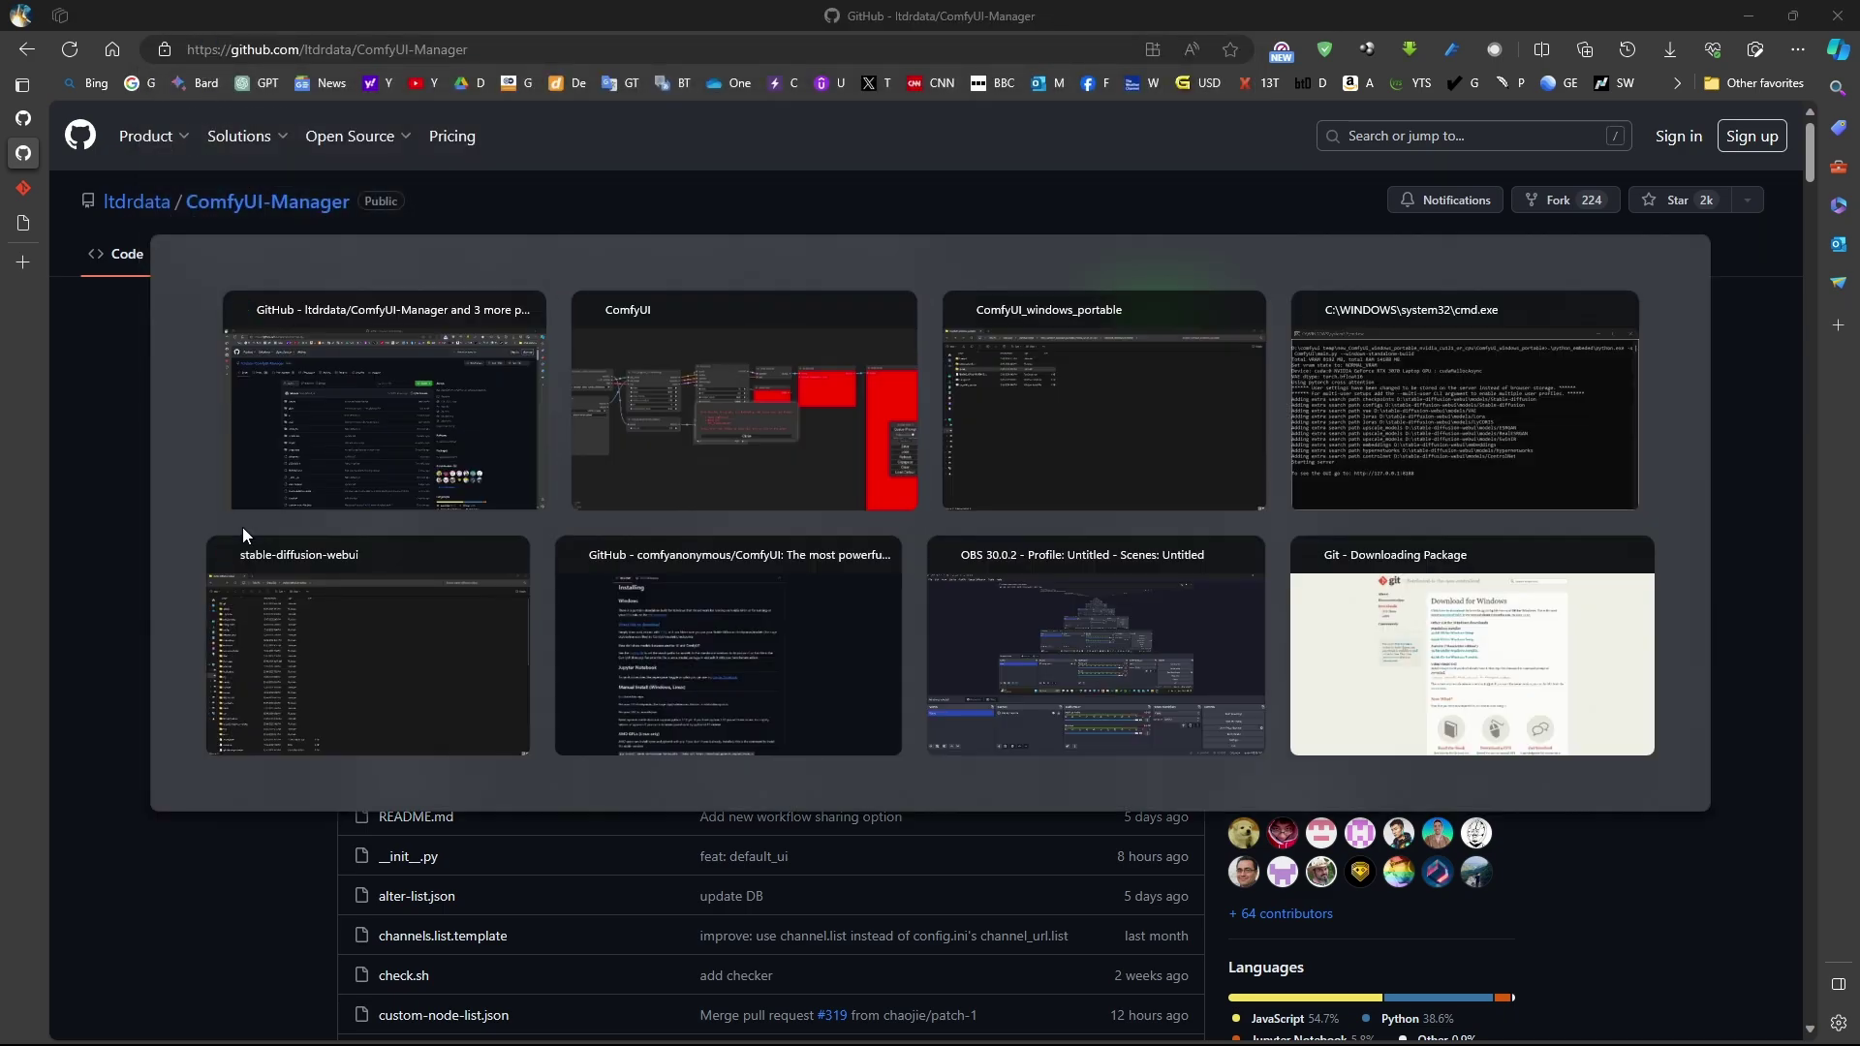
key("alt+Tab")
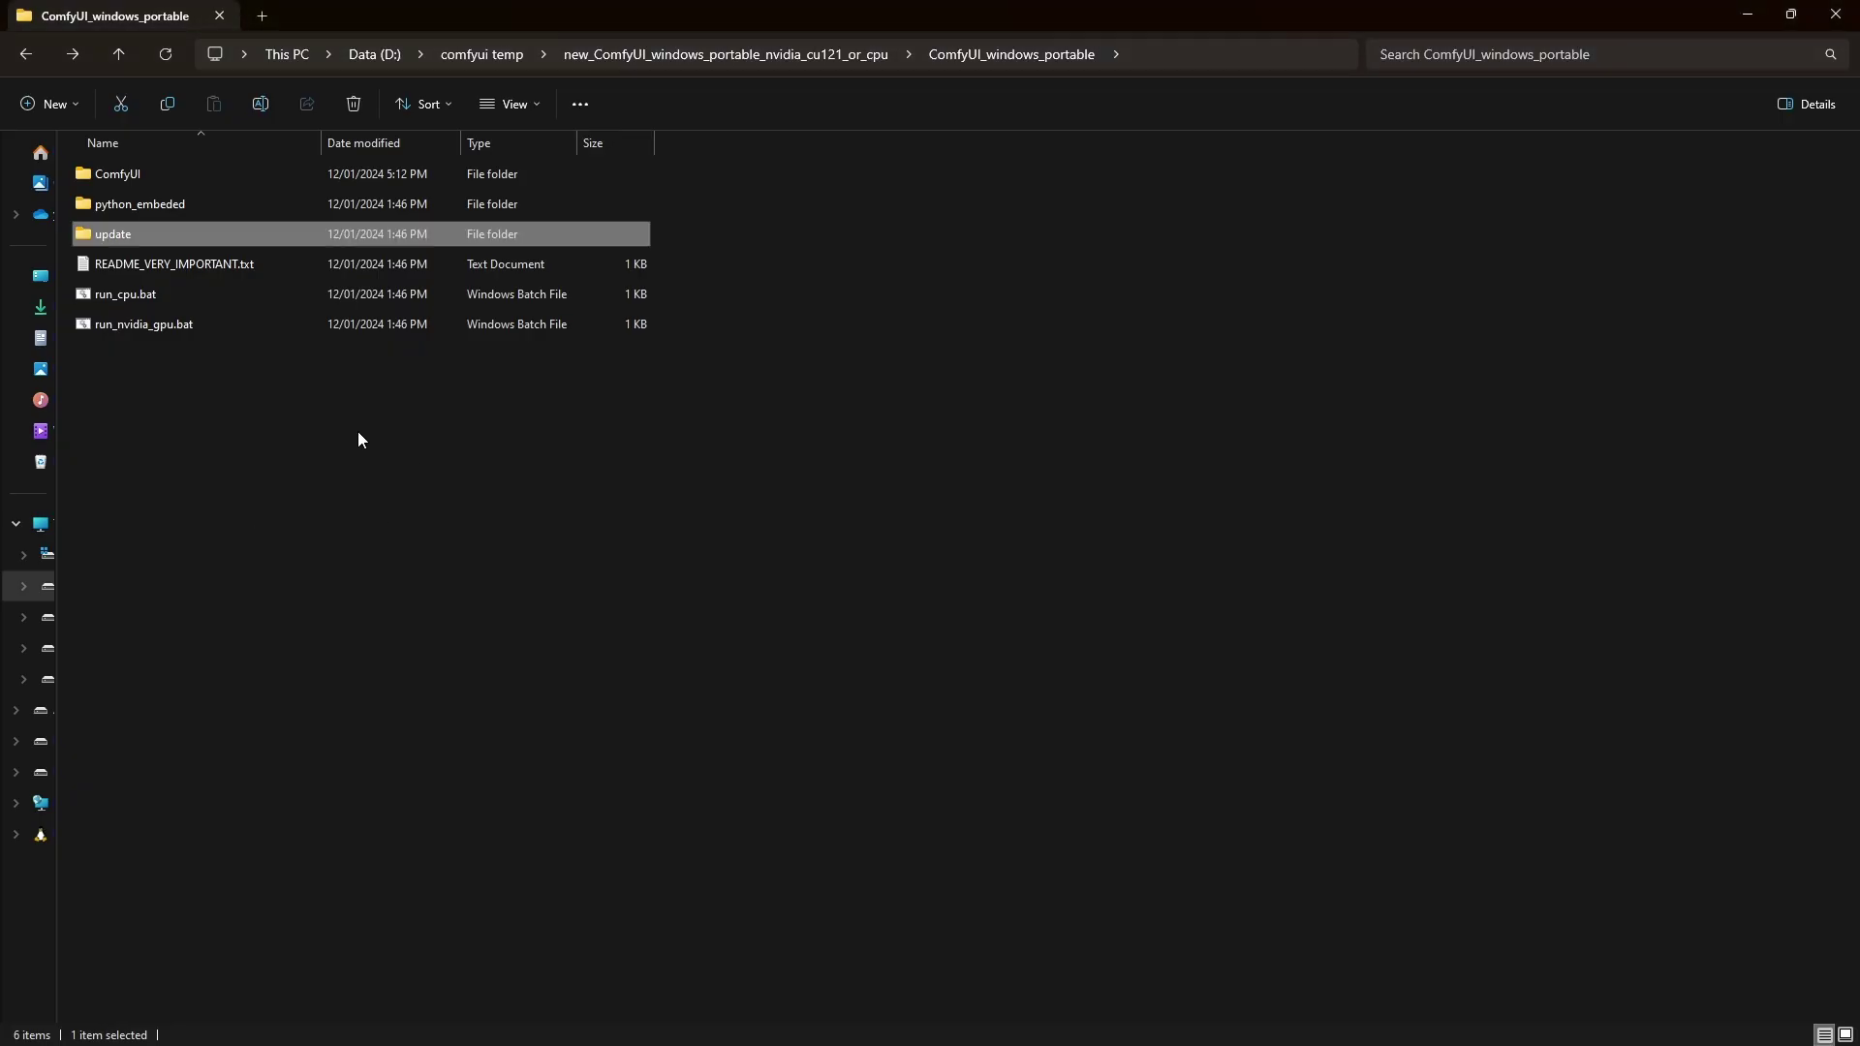
double_click(147, 177)
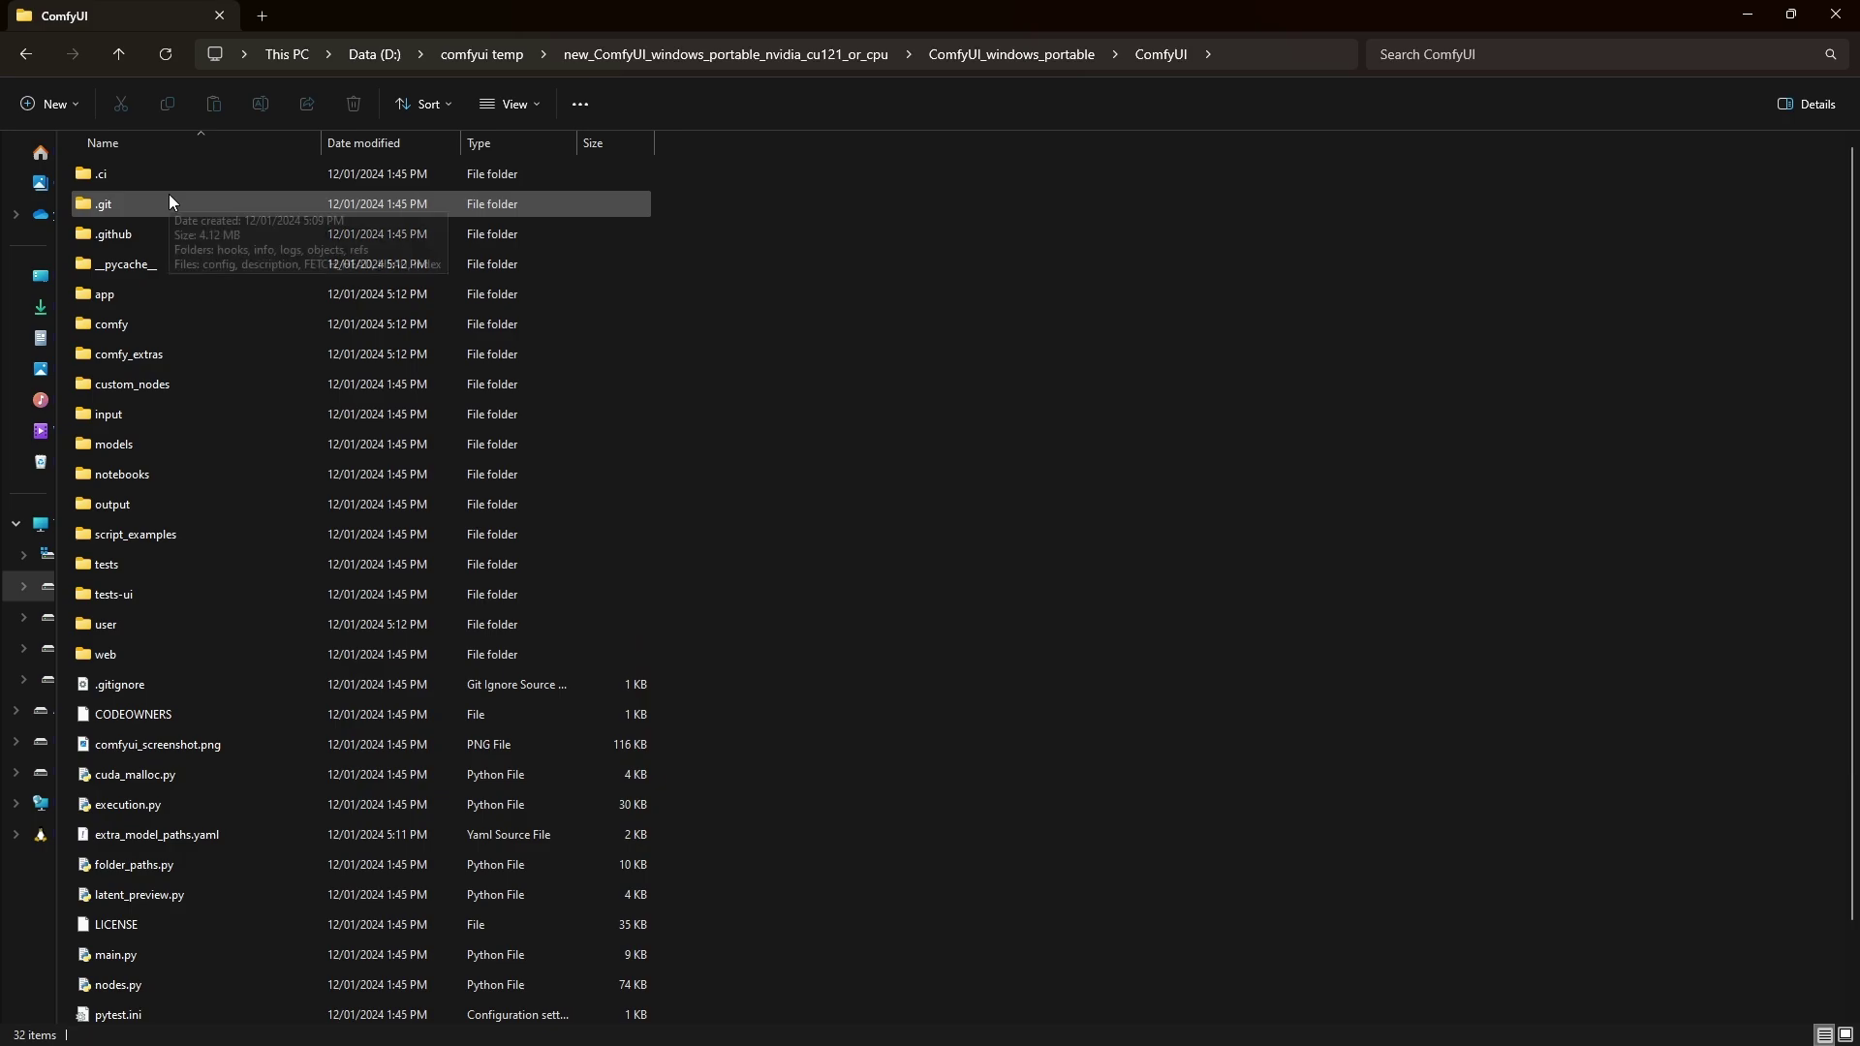
double_click(194, 384)
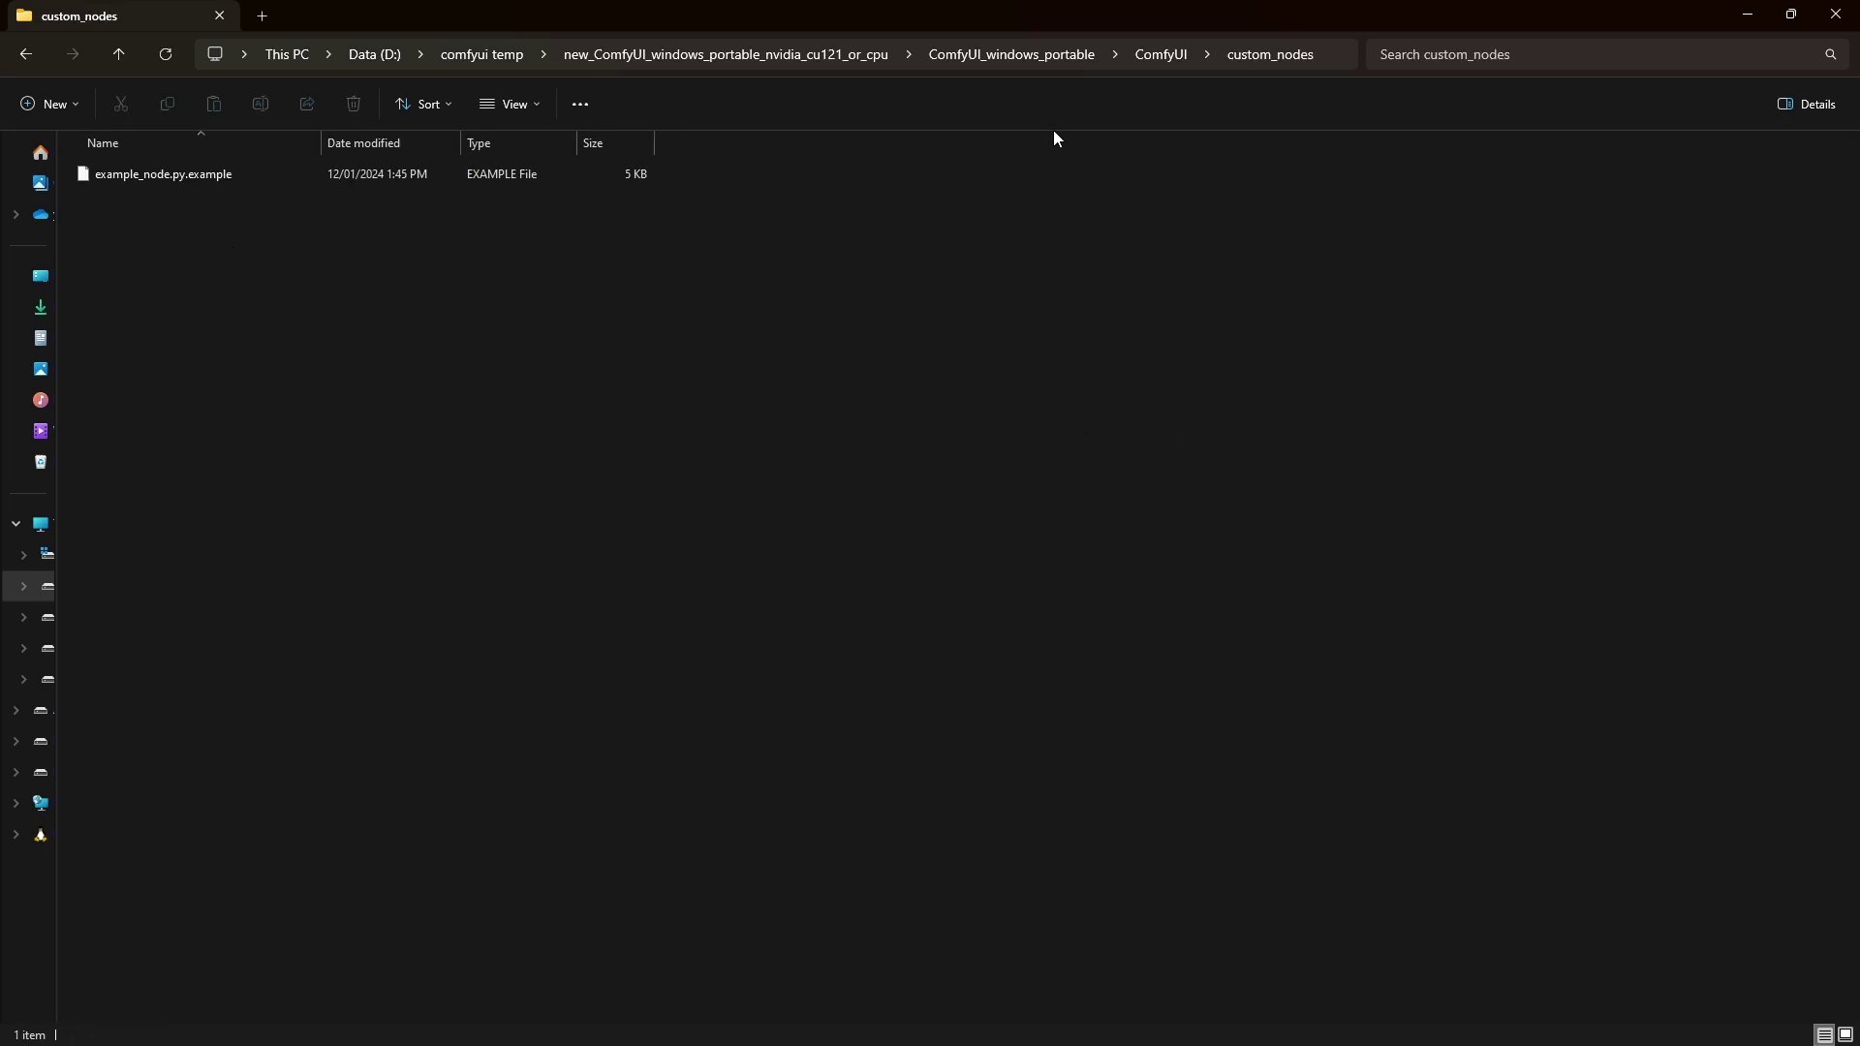
left_click(1329, 54)
type("cmd")
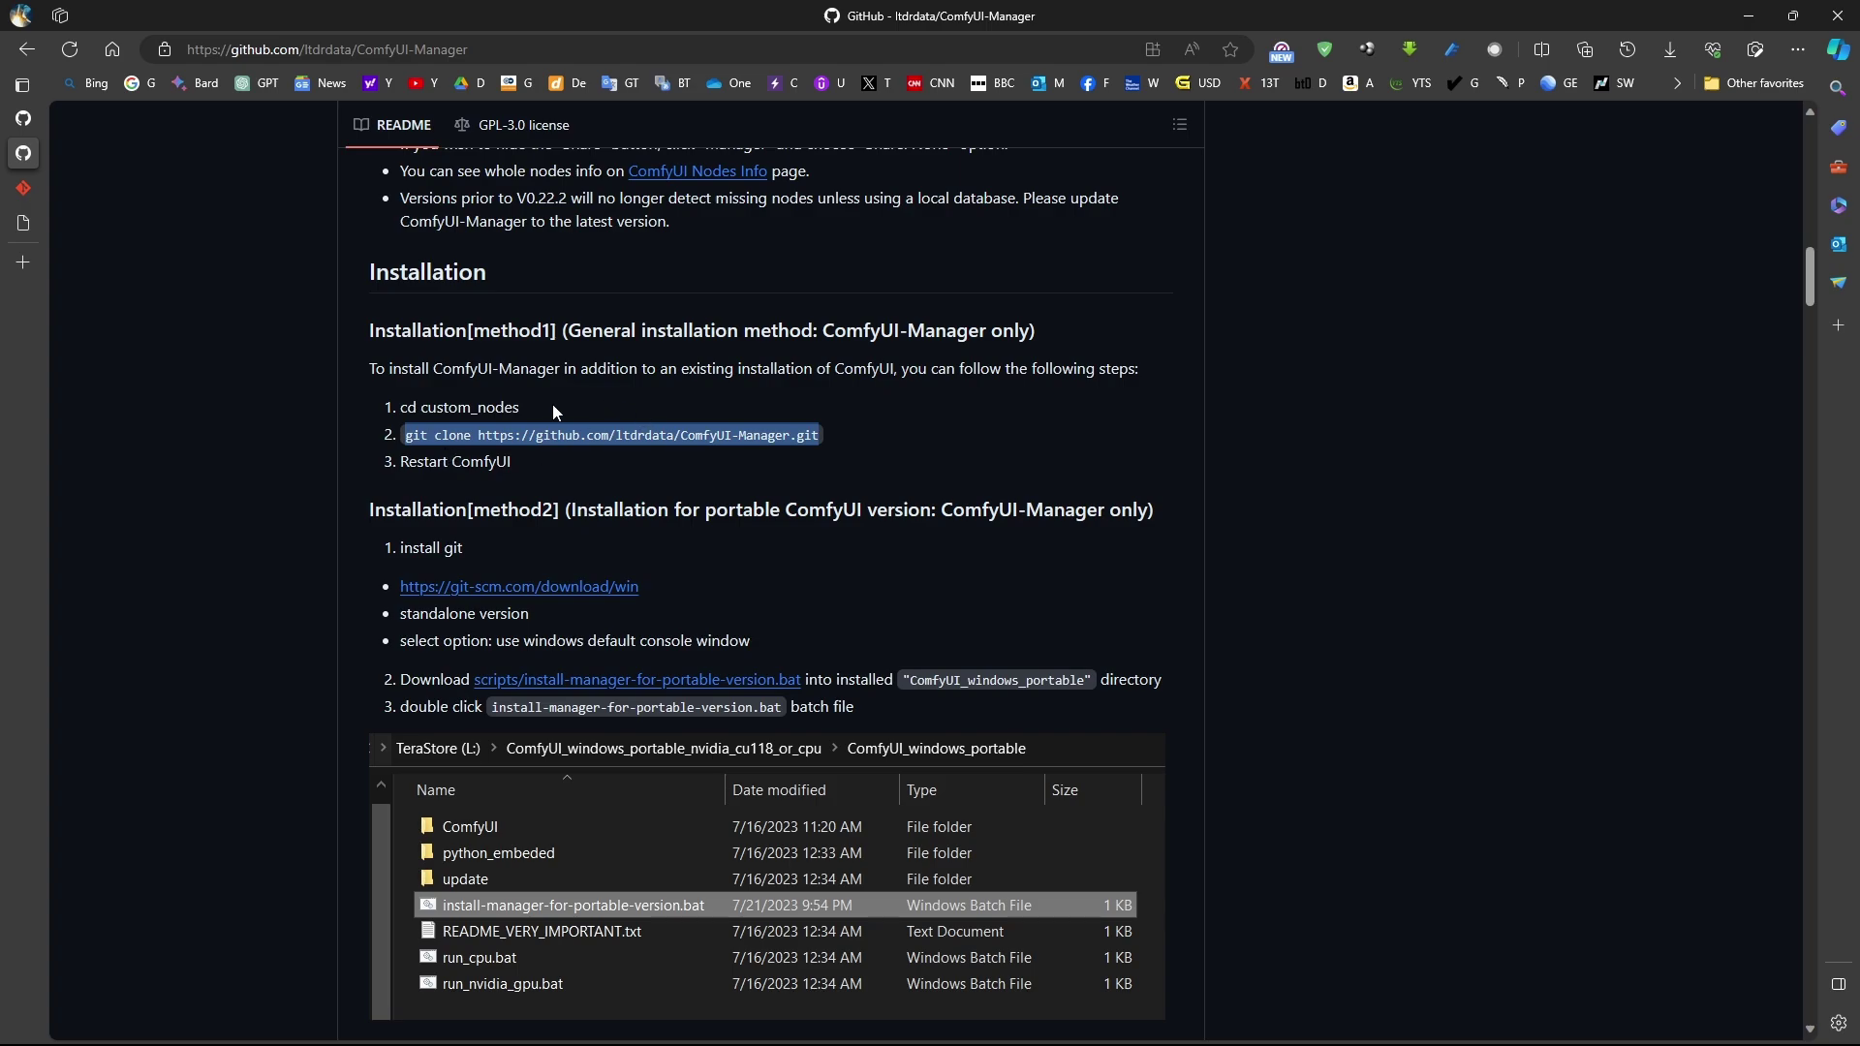
key("alt+Tab")
type("git clone https://github.com/ltdrdata/ComfyUI-Manager.git")
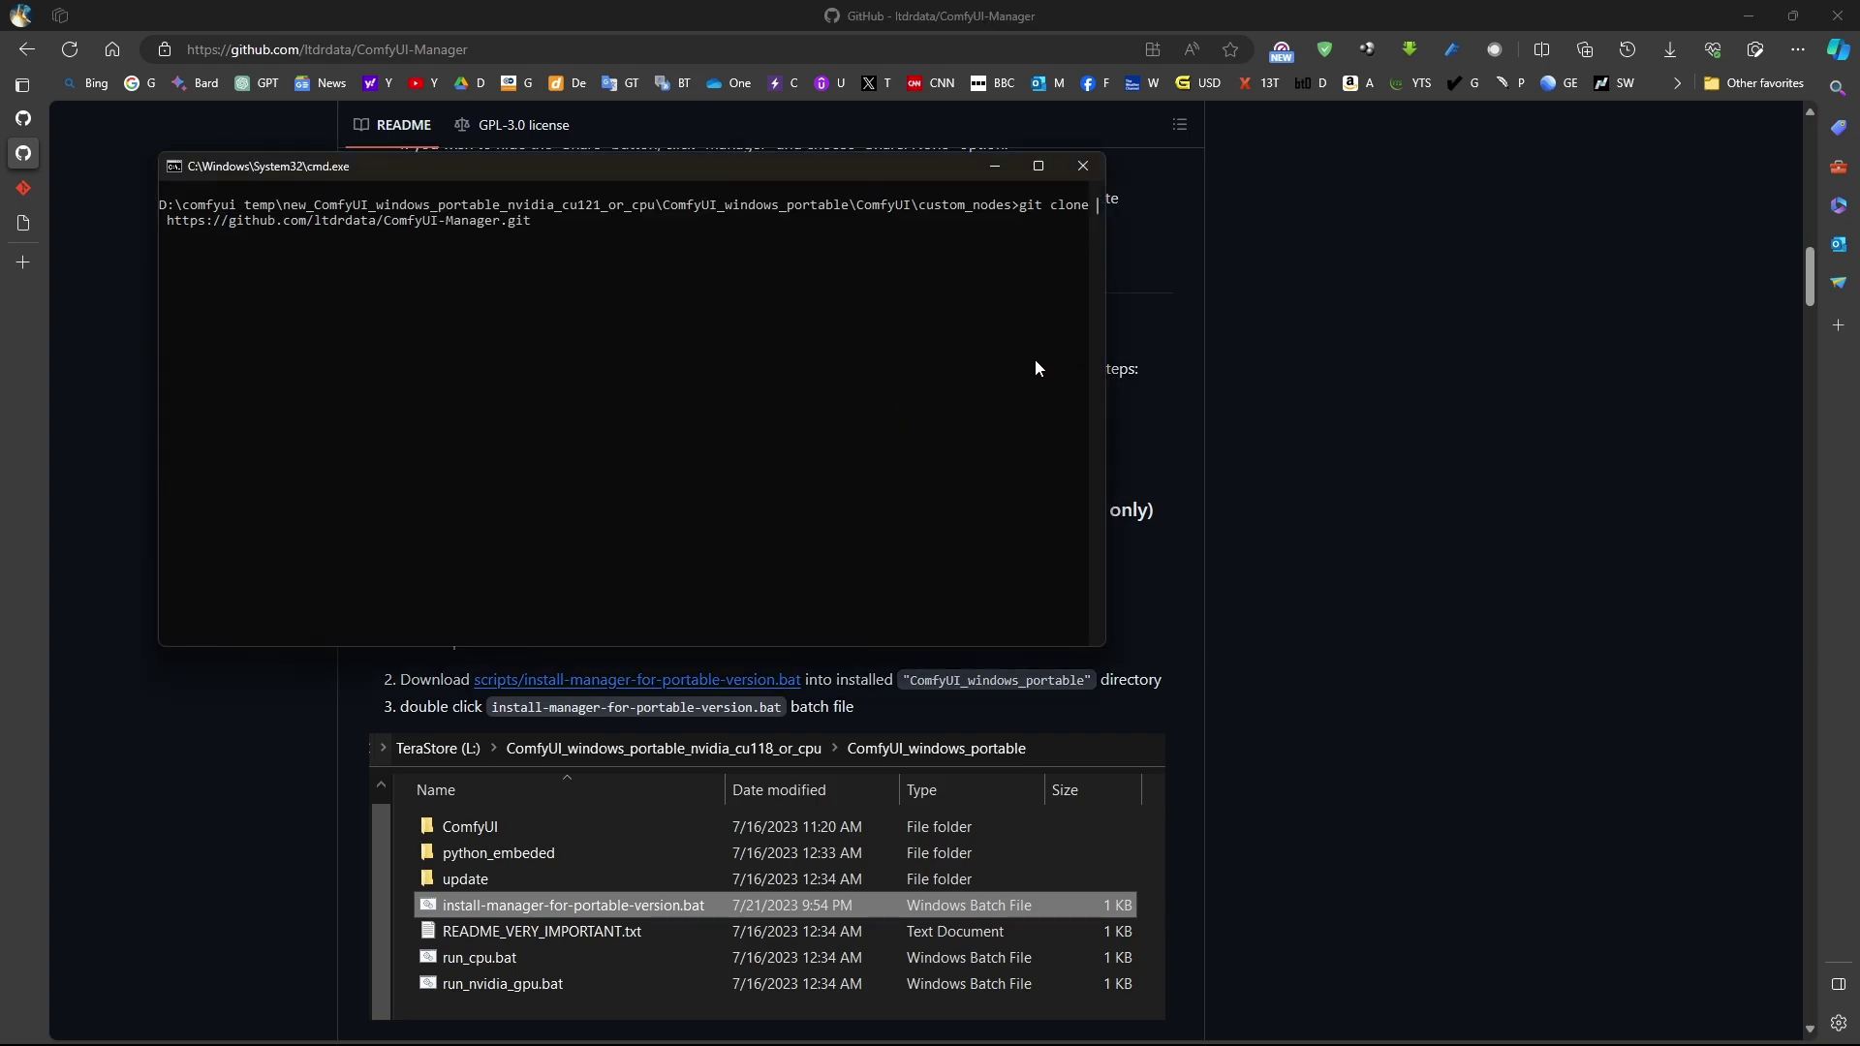
key("Return")
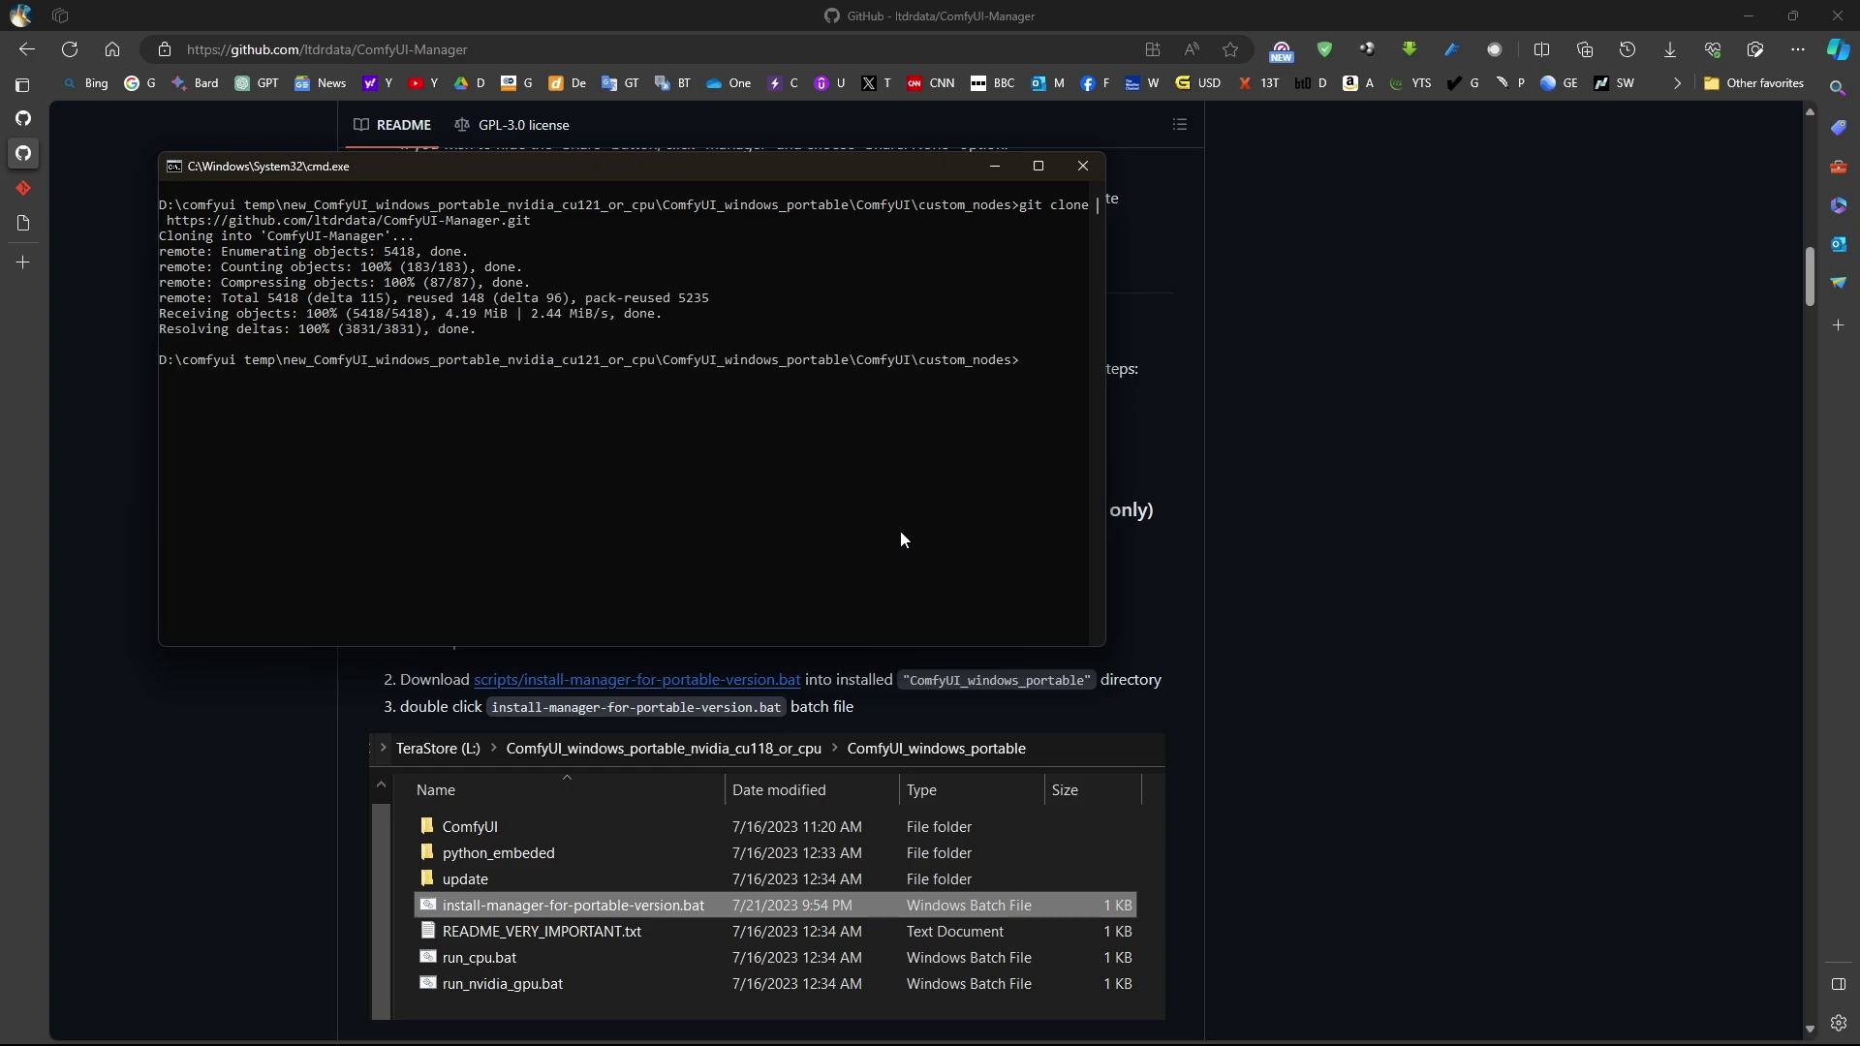
Close the console running the ComfyUI server and the command prompt used for cloning.
key("alt+Tab")
key("alt+Tab")
key("alt+Tab")
key("alt+Tab")
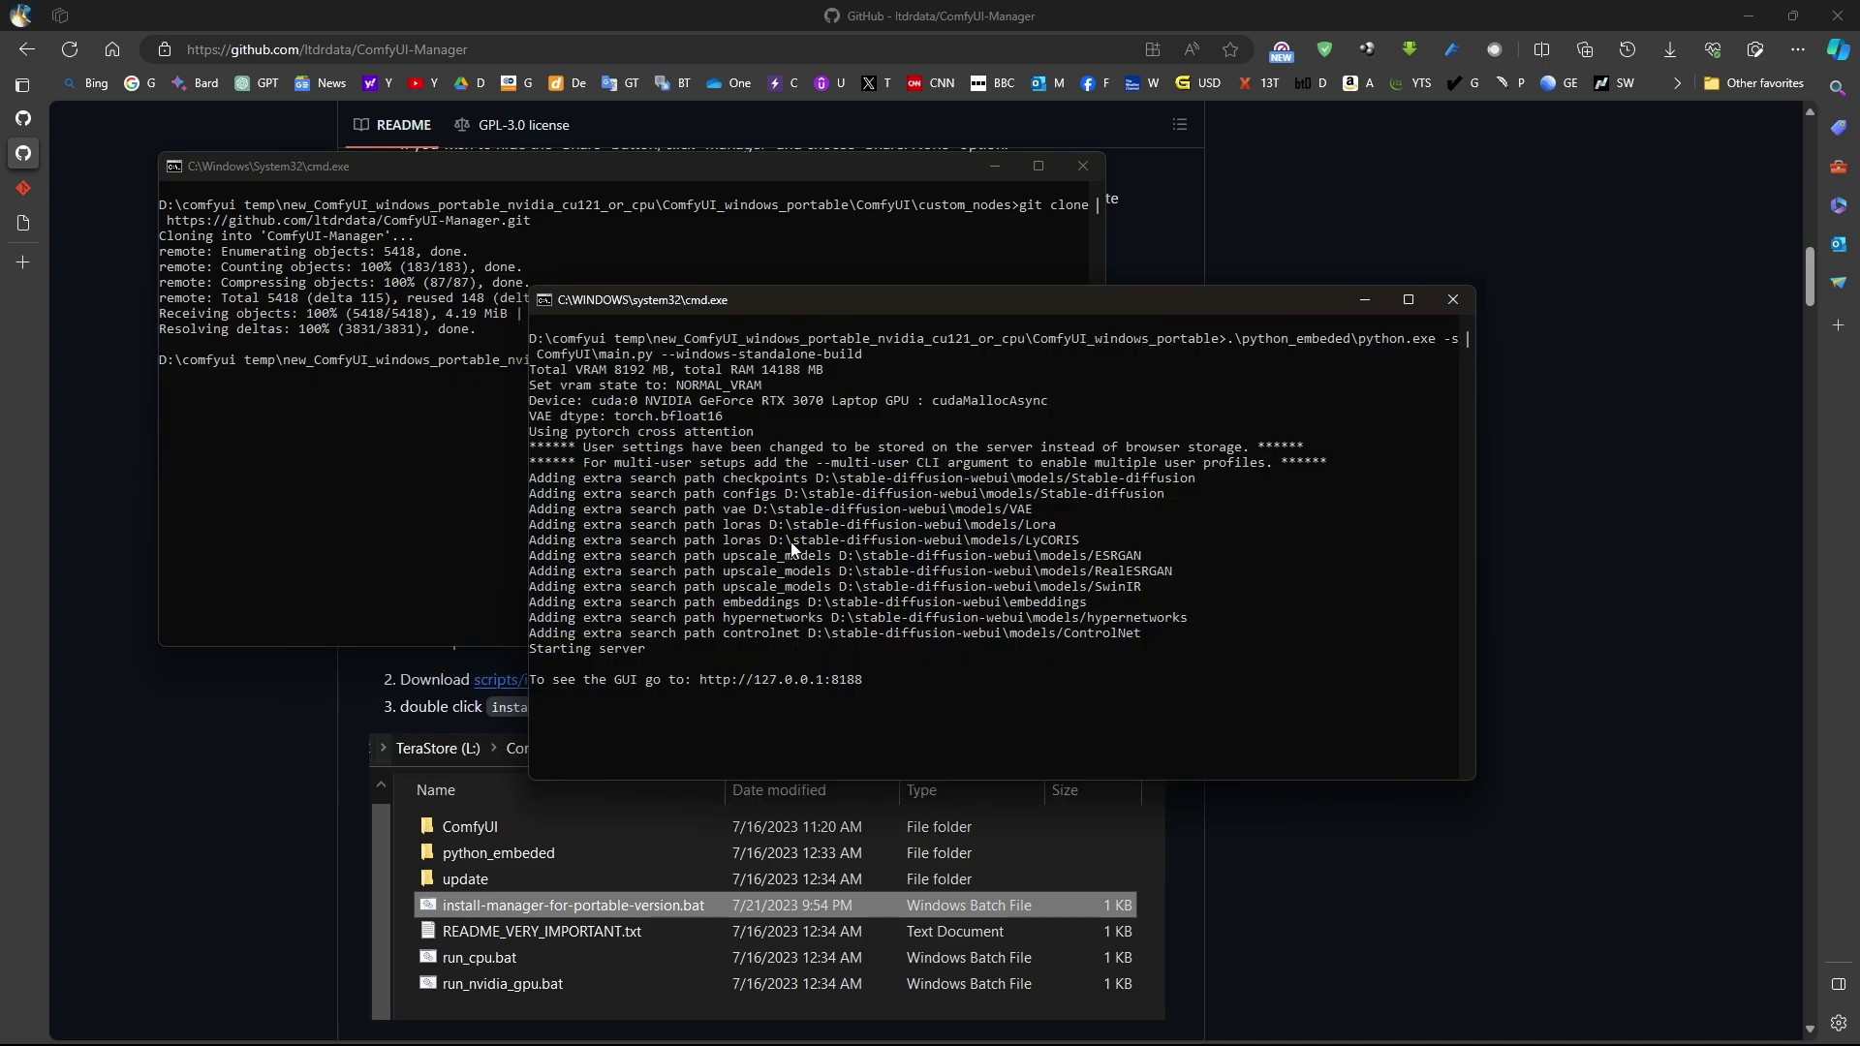
left_click(1452, 300)
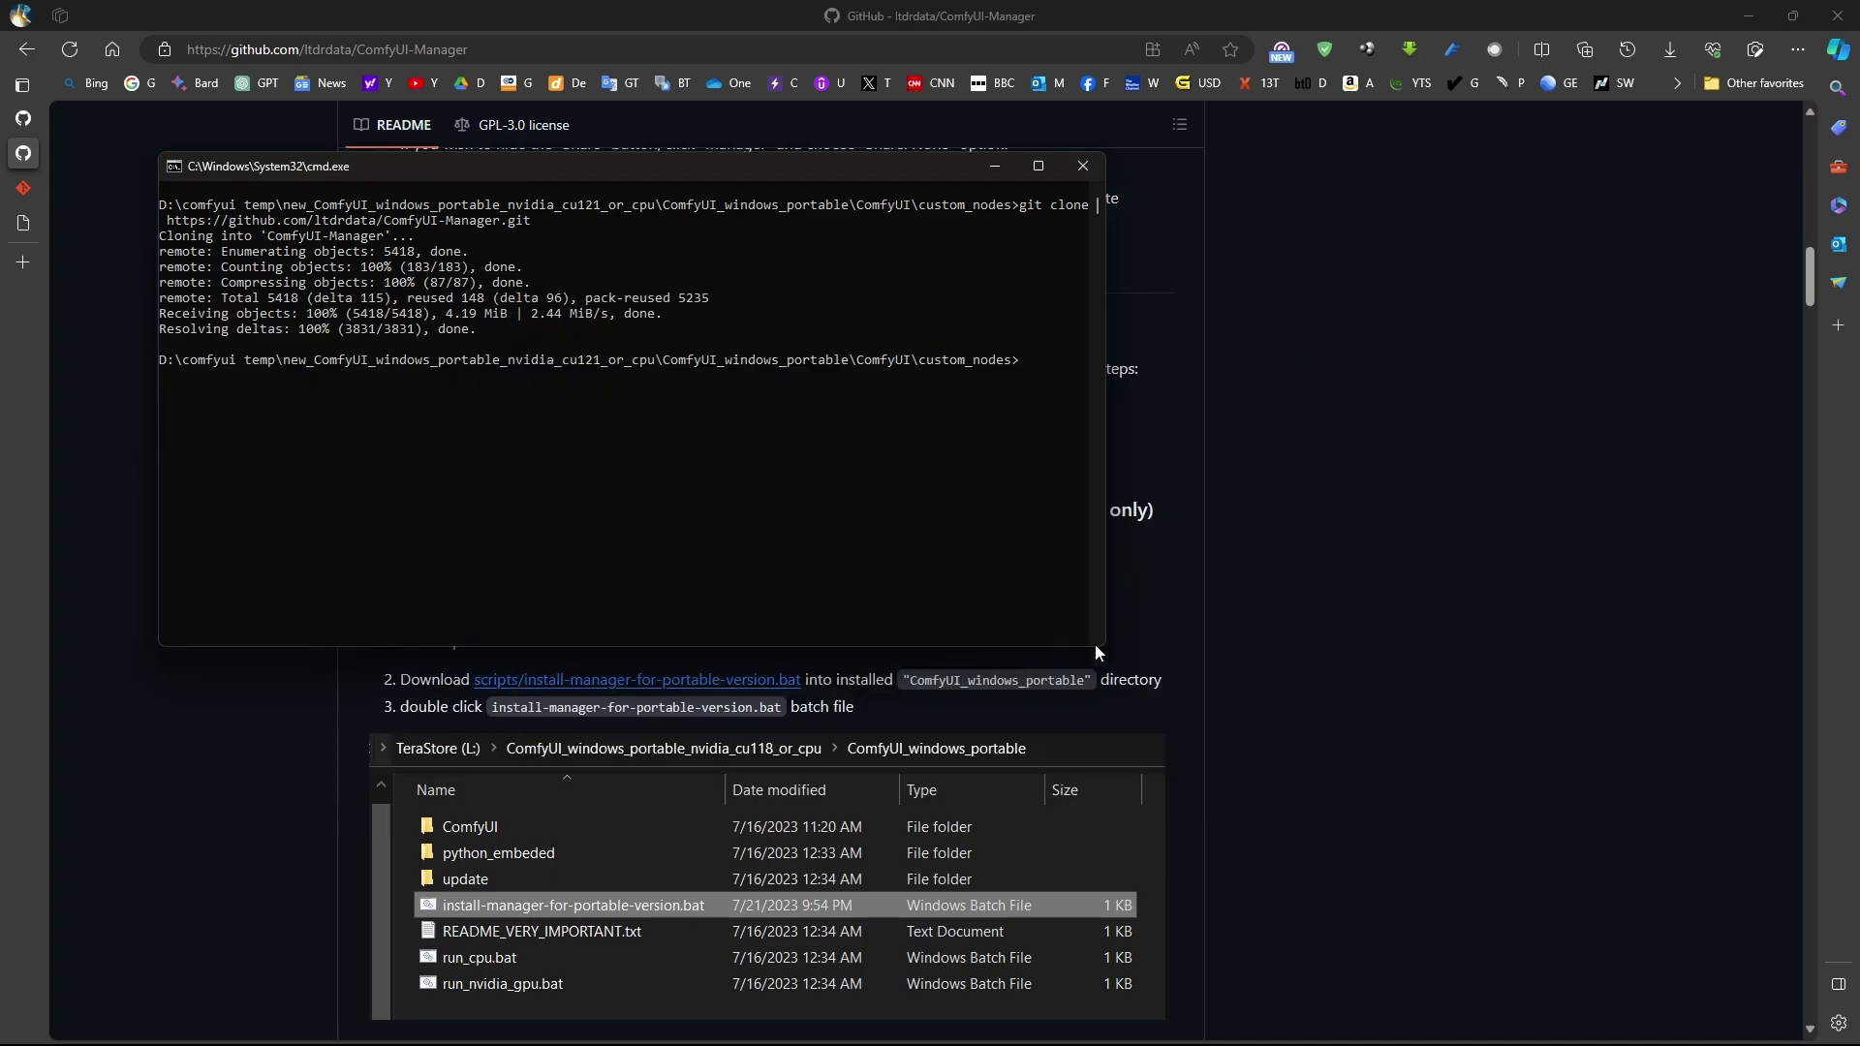
left_click(1097, 169)
Switch to File Explorer, go back up to the ComfyUI_windows_portable folder, and relaunch ComfyUI with run_nvidia_gpu.bat.
key("alt+Tab")
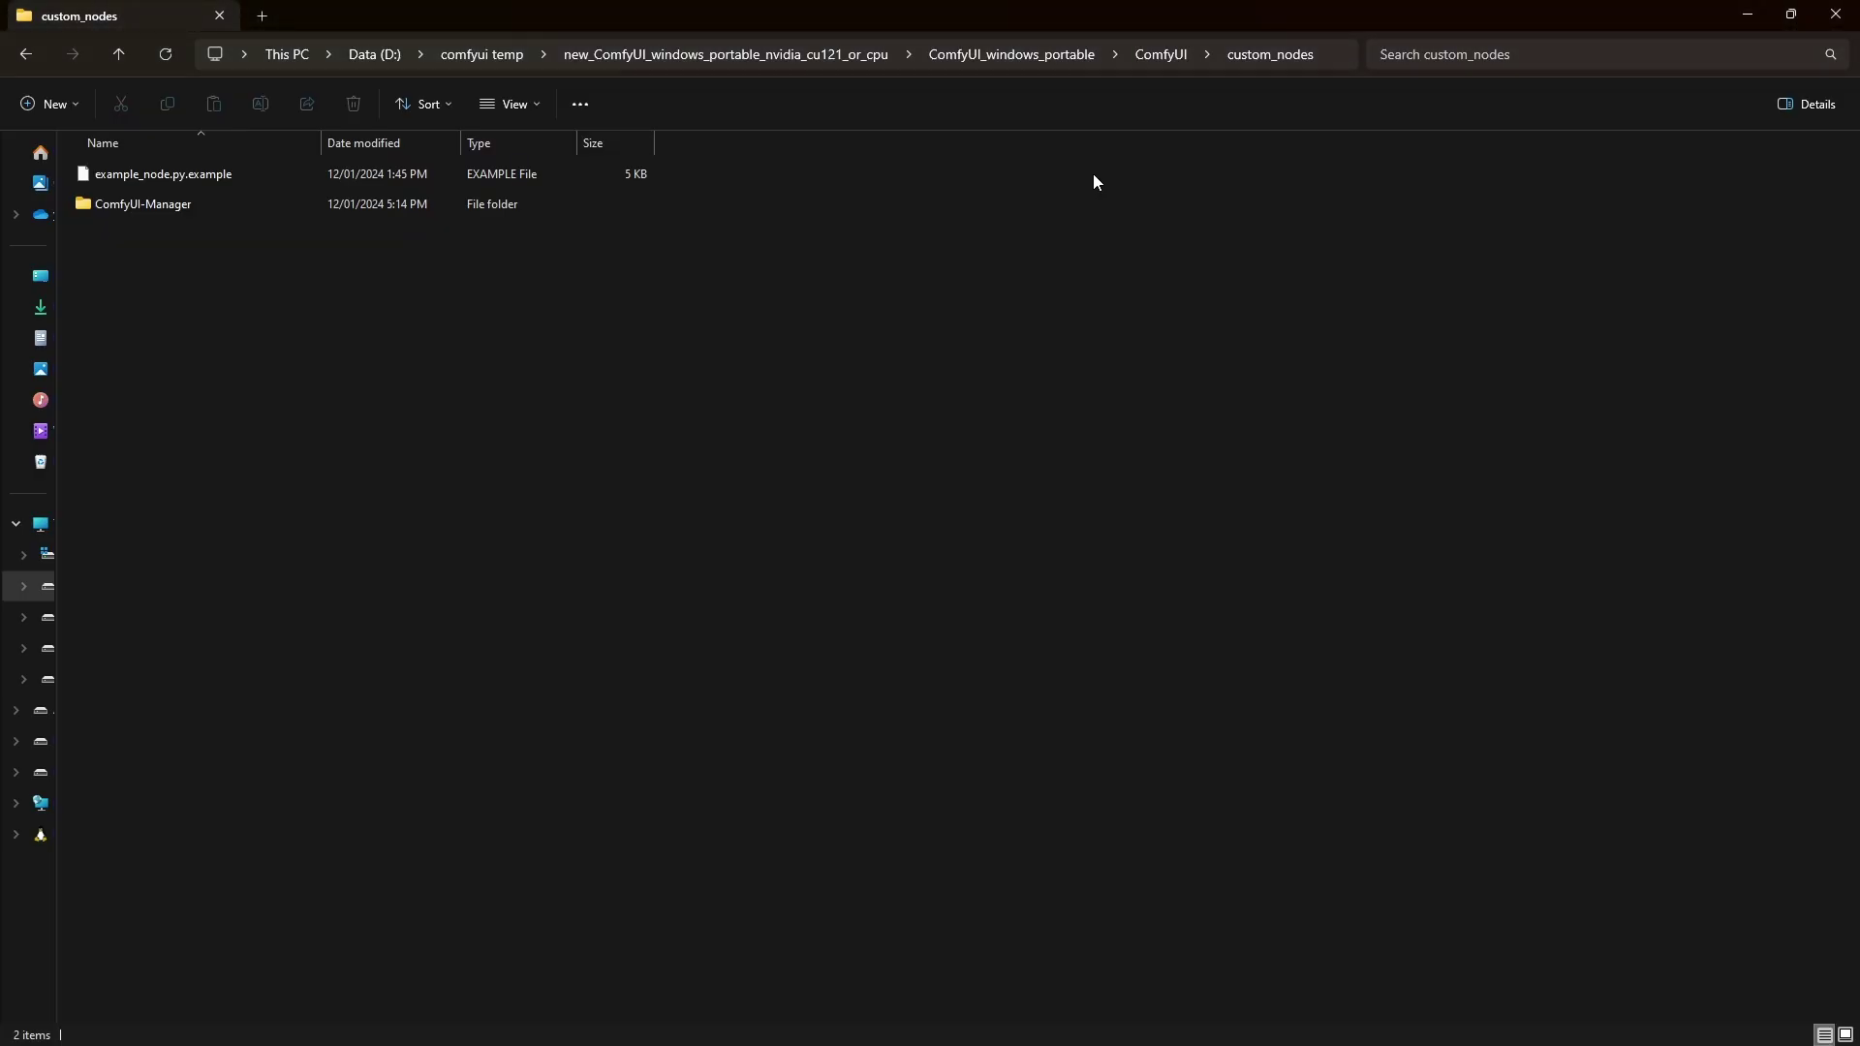
left_click(1158, 55)
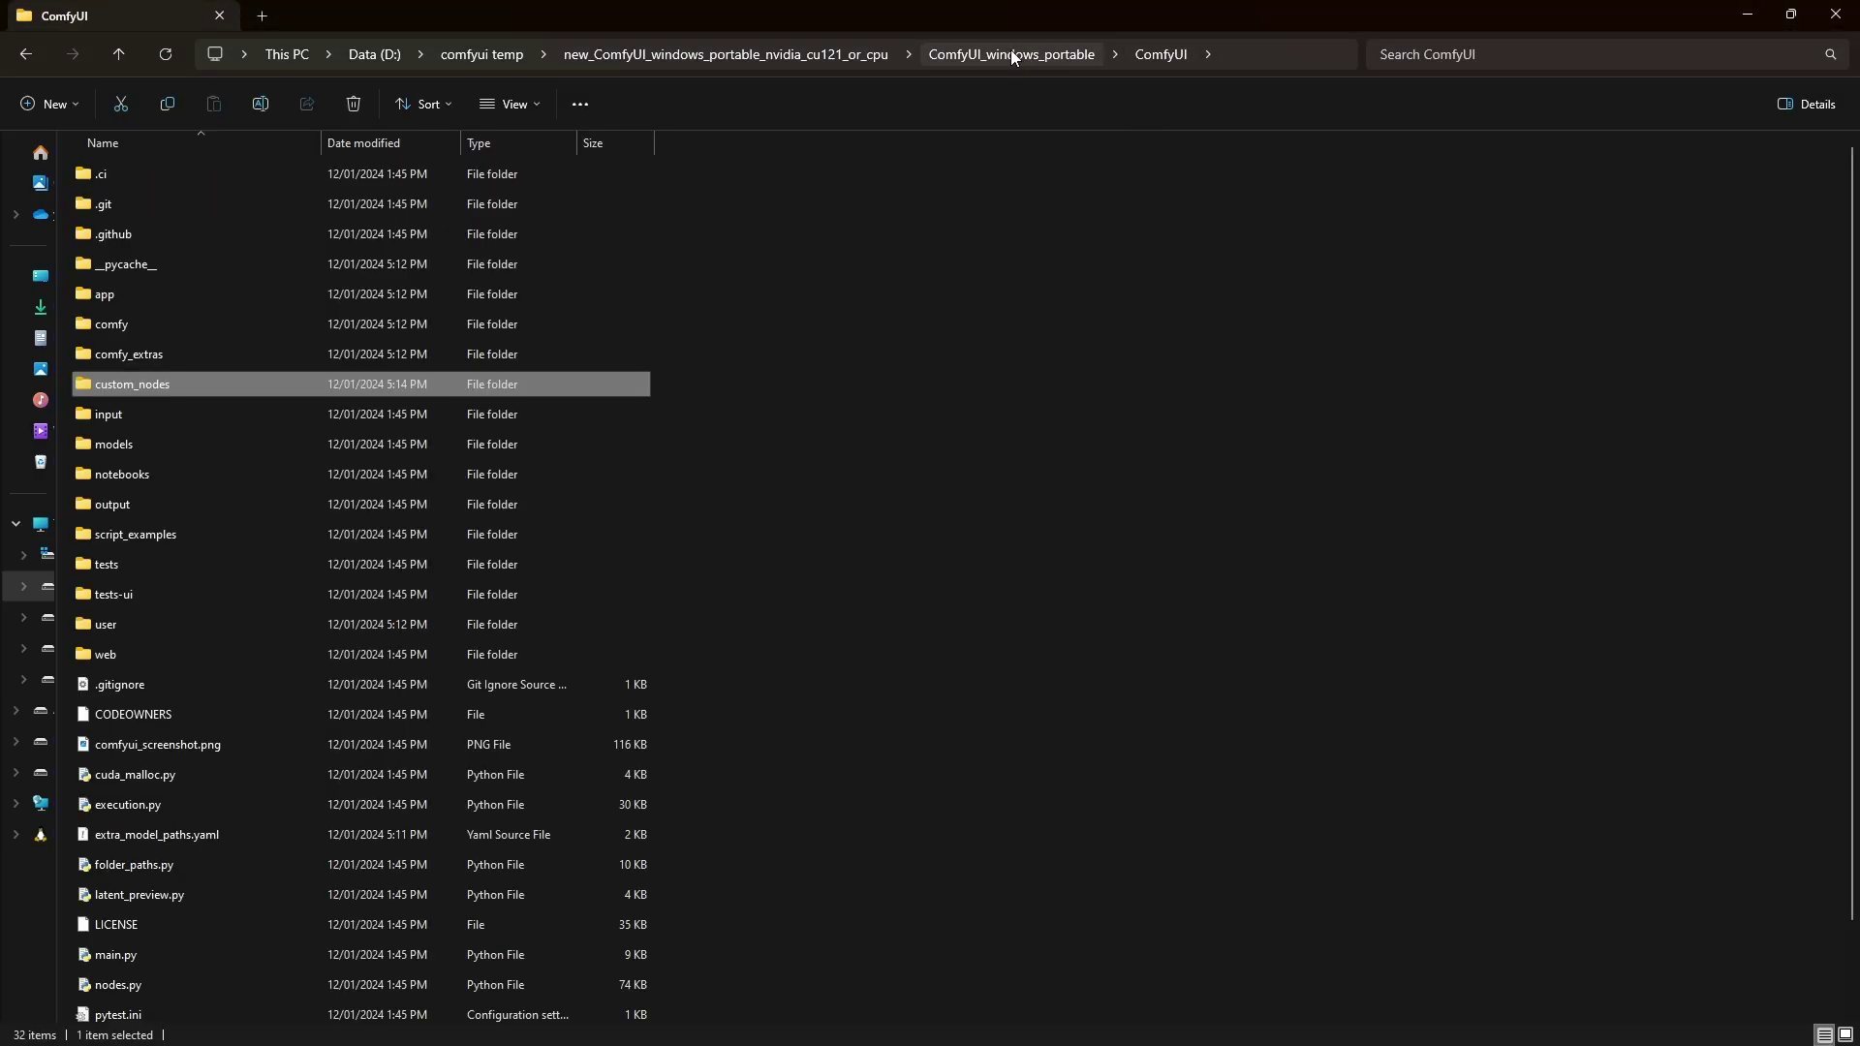
left_click(1031, 55)
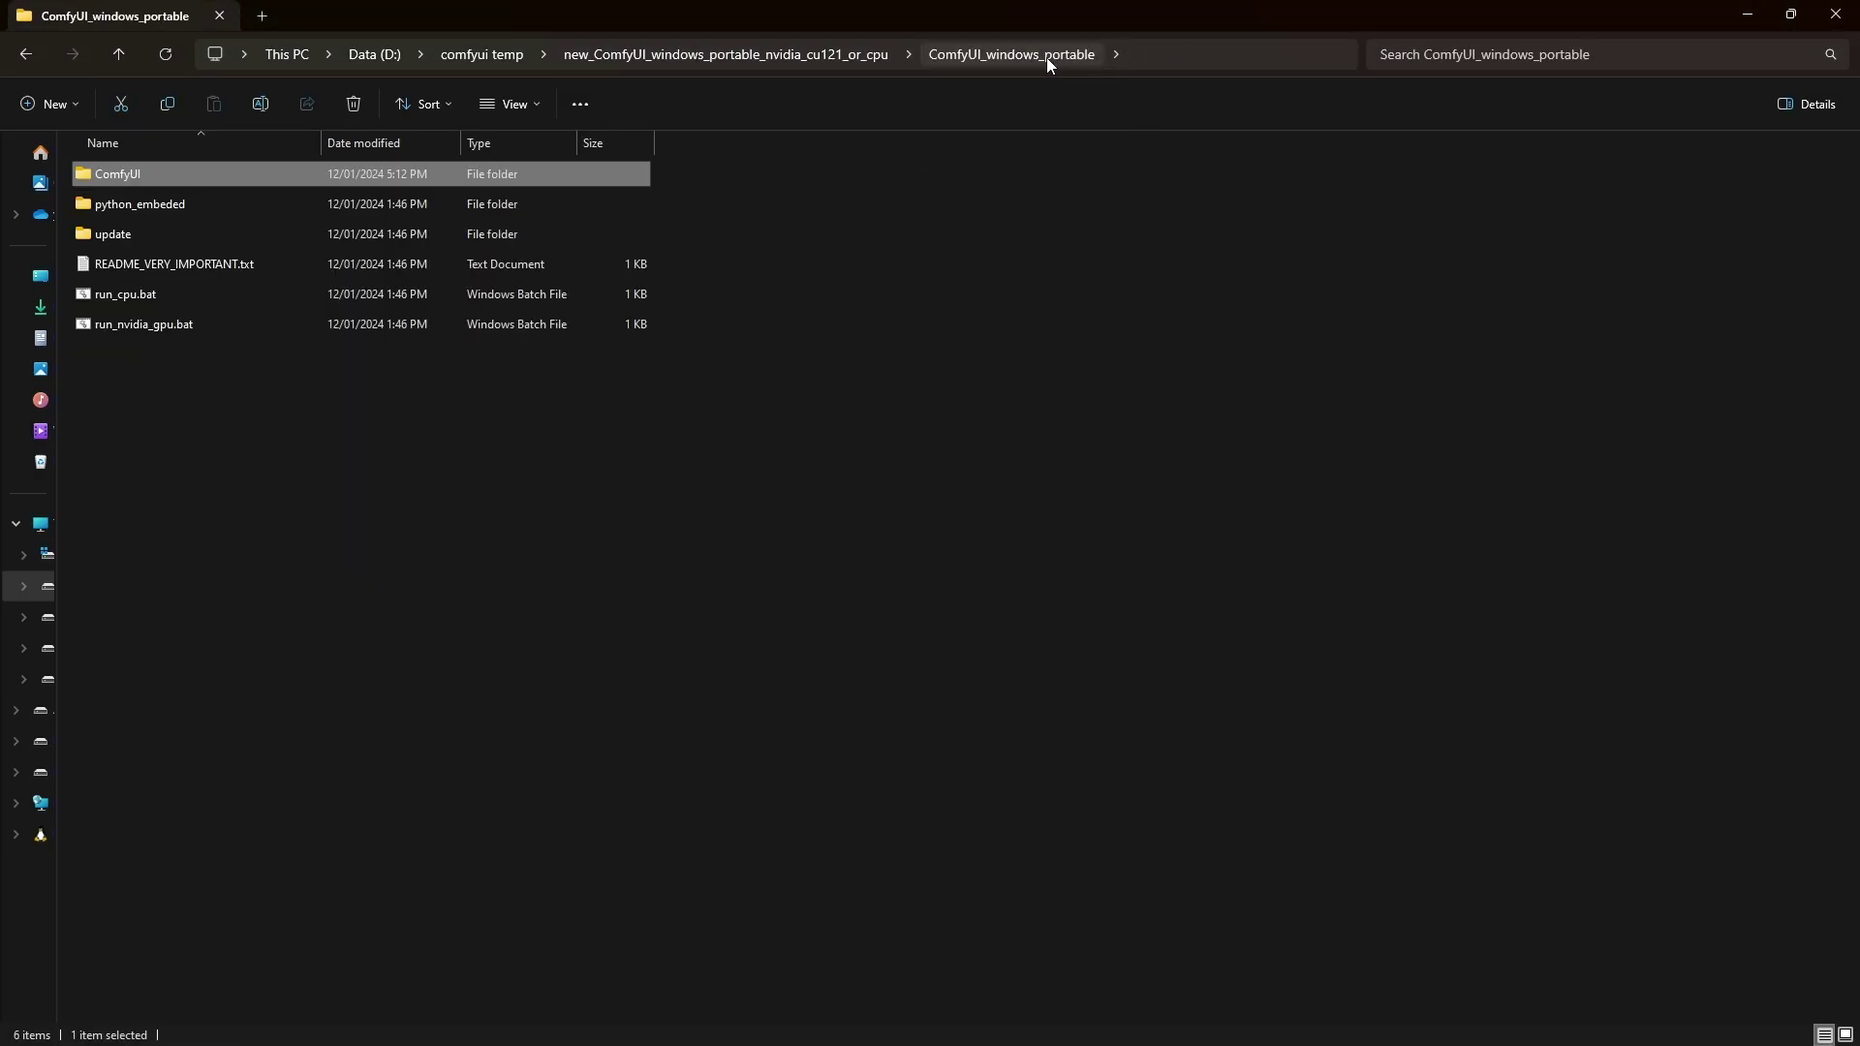
double_click(136, 328)
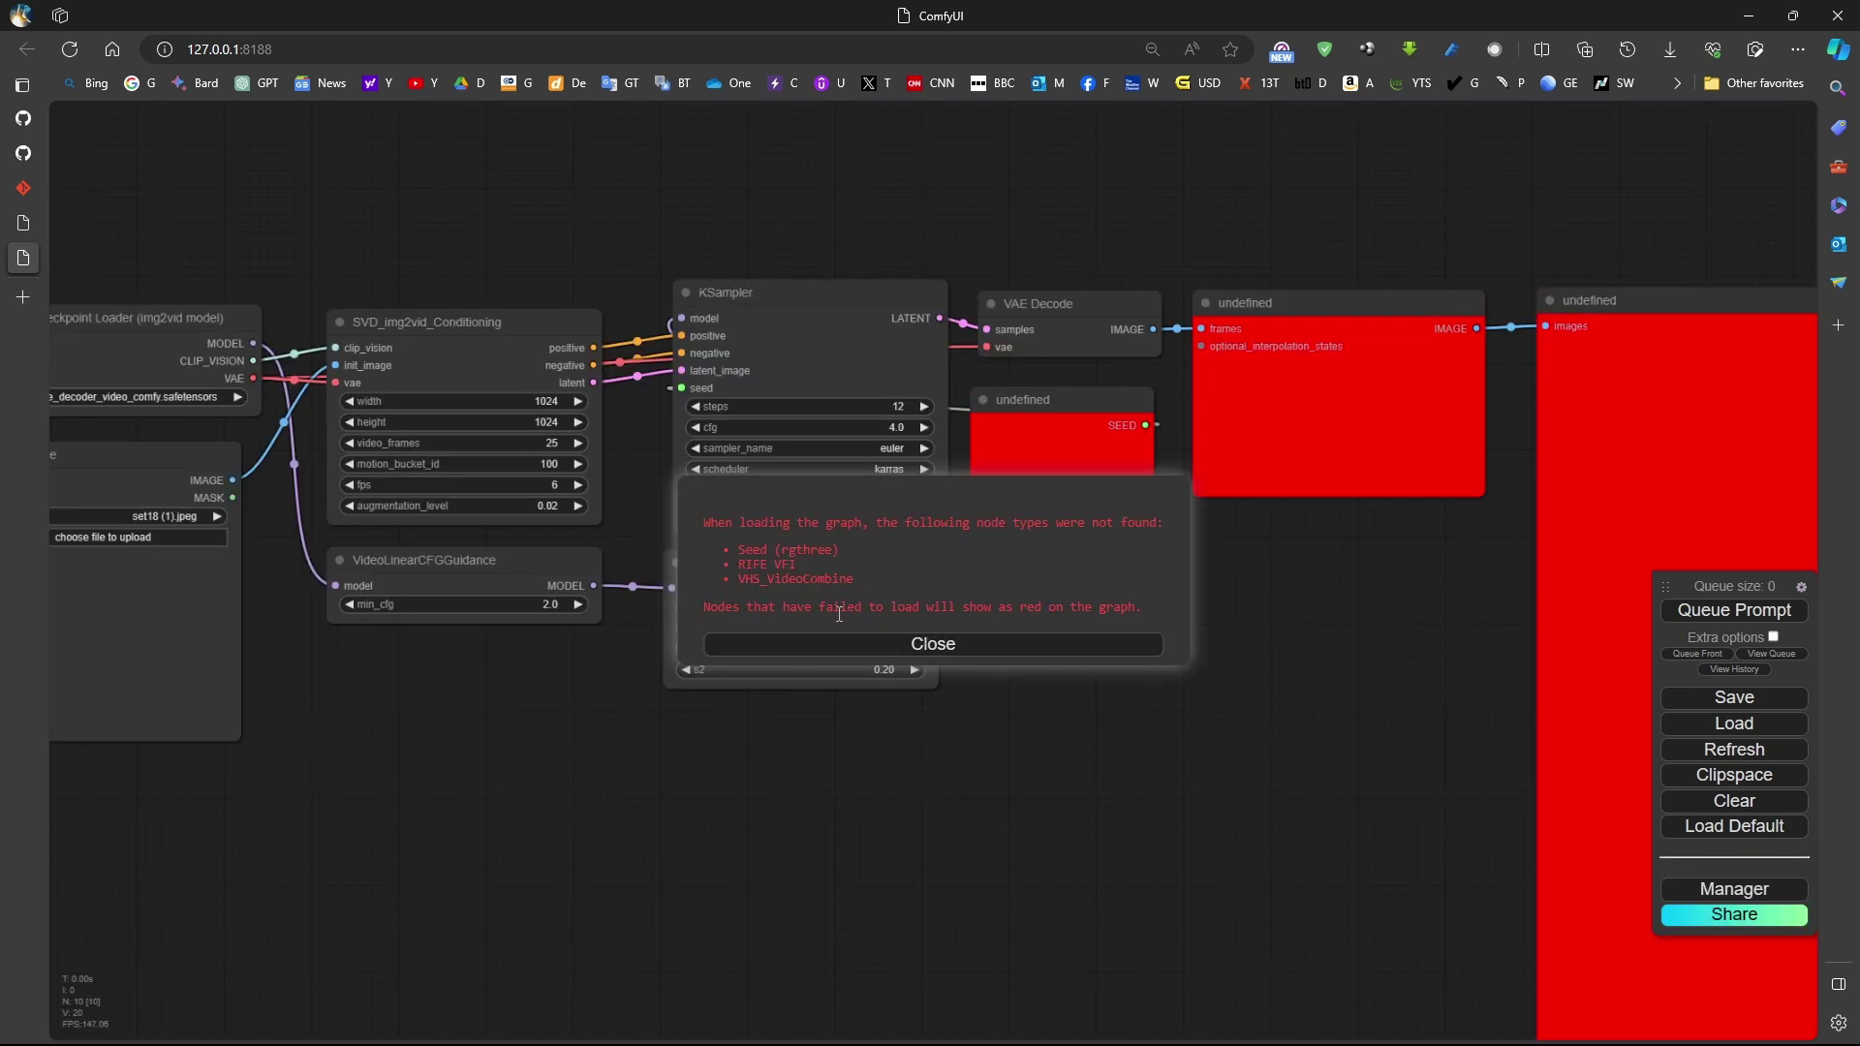
Dismiss the missing node notice, update ComfyUI and all extensions through ComfyUI Manager, and close the update message.
left_click(937, 647)
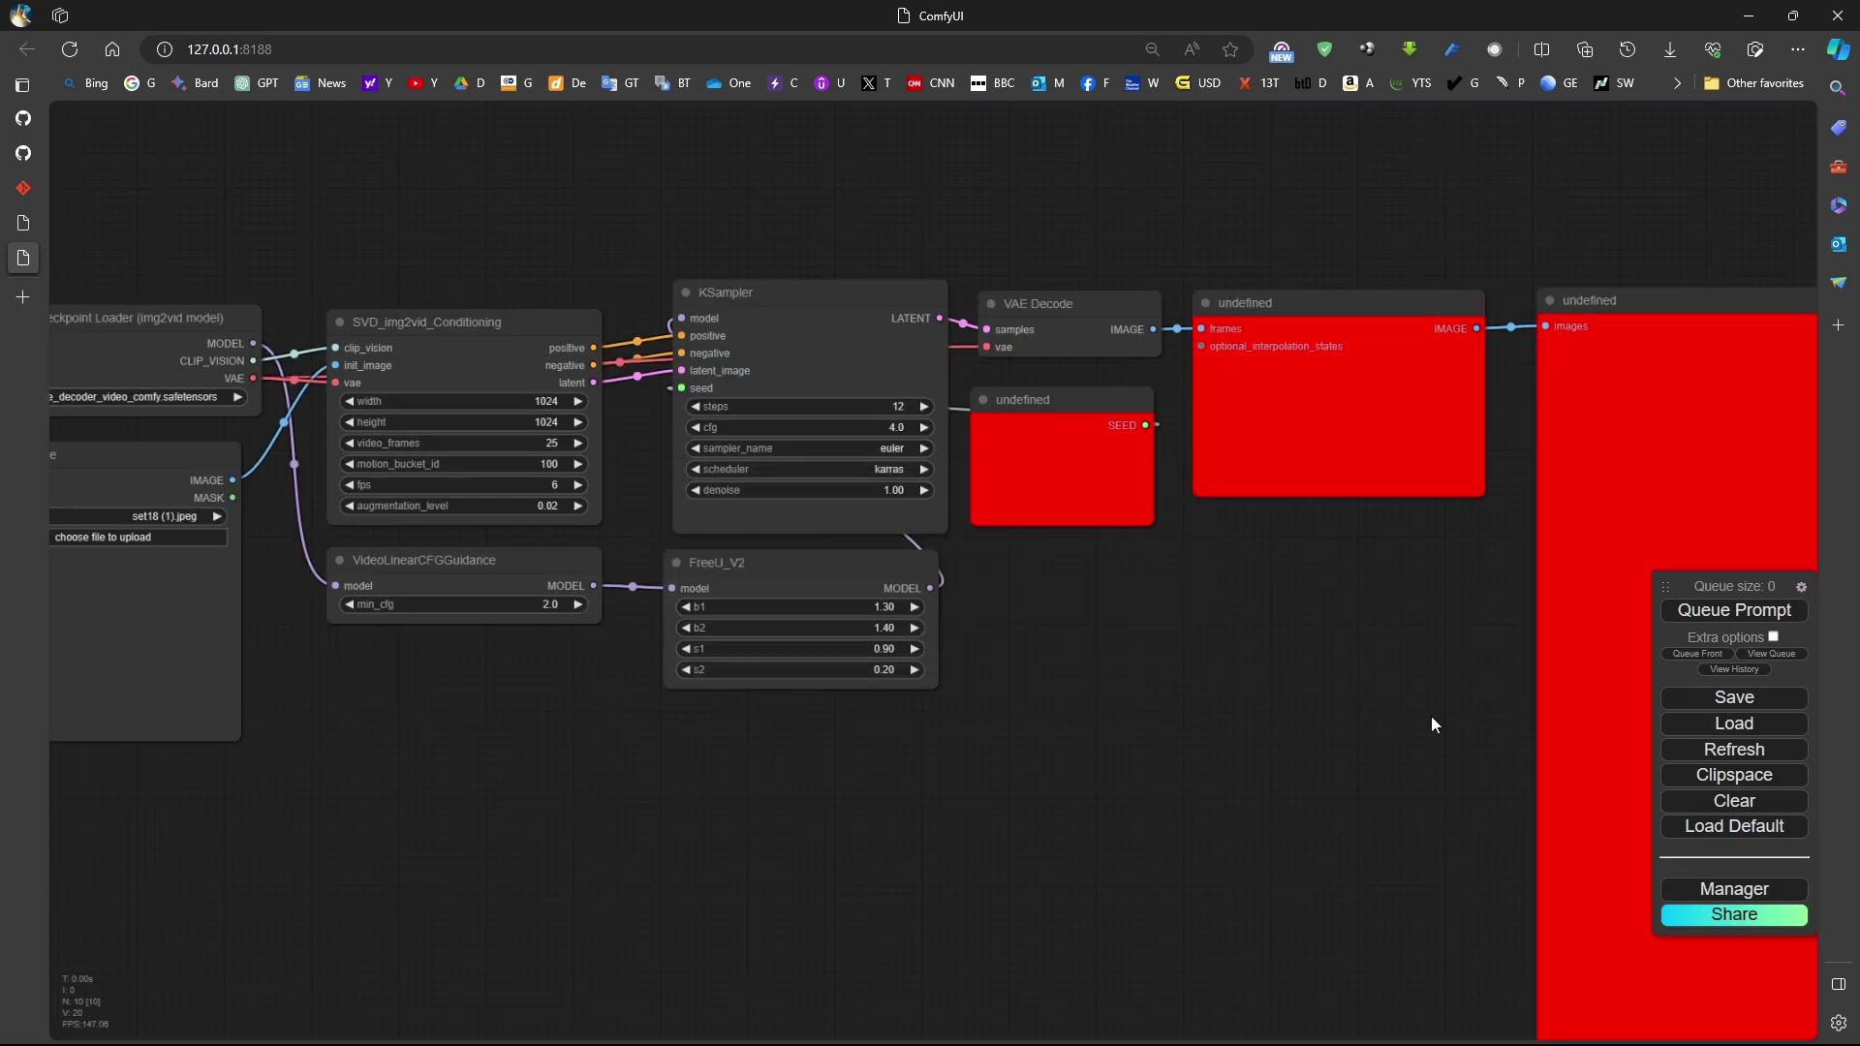
left_click(1720, 891)
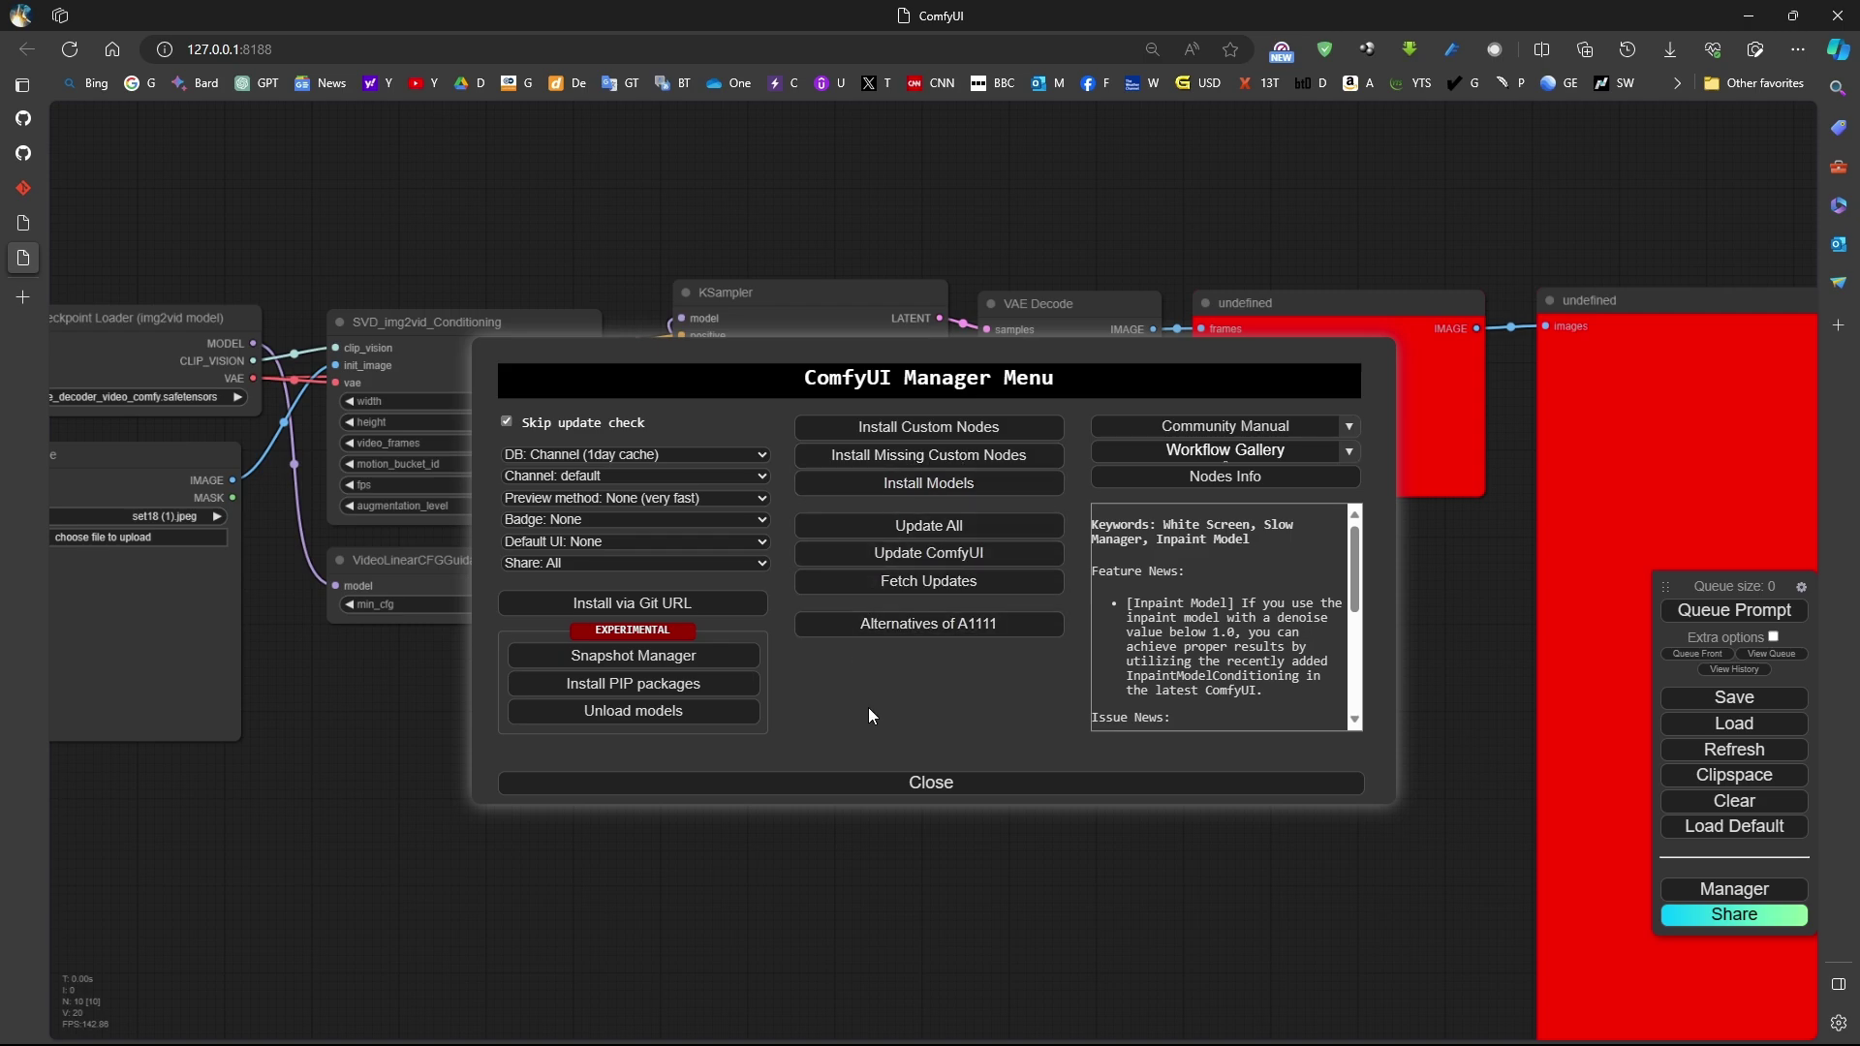
left_click(964, 536)
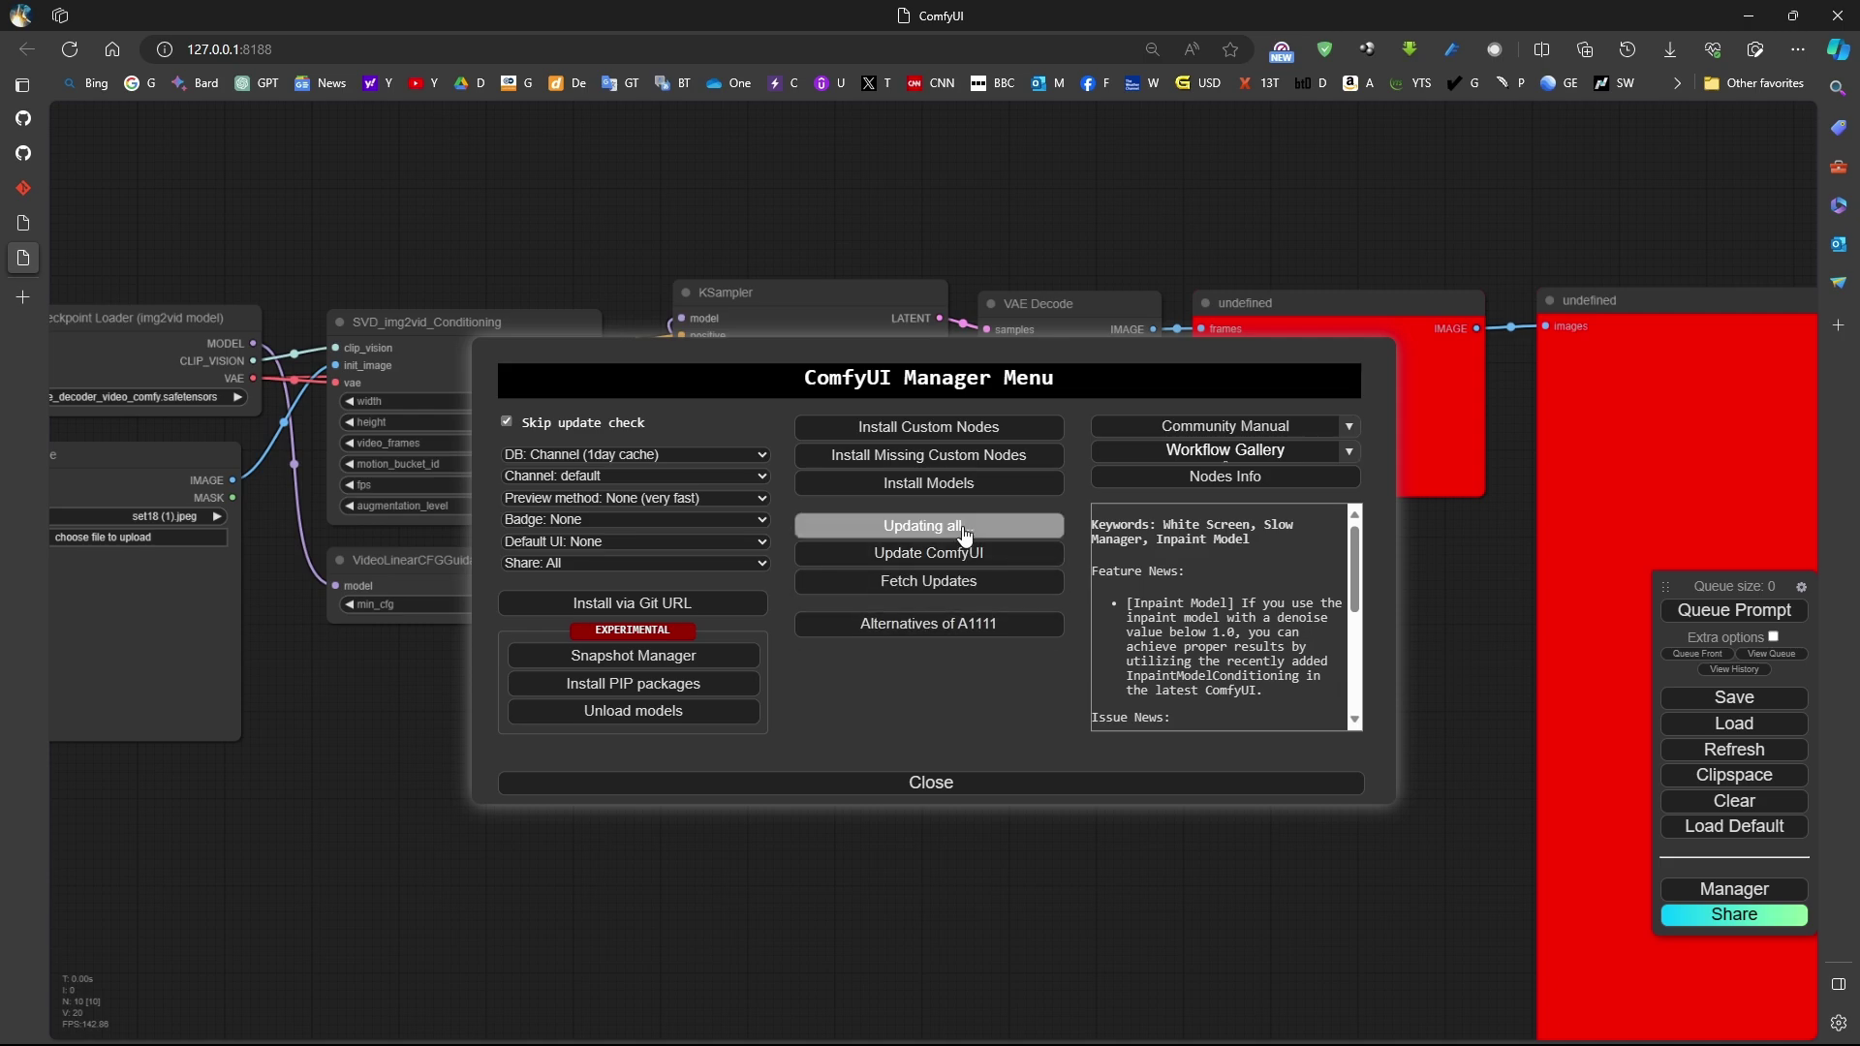
key("alt+Tab")
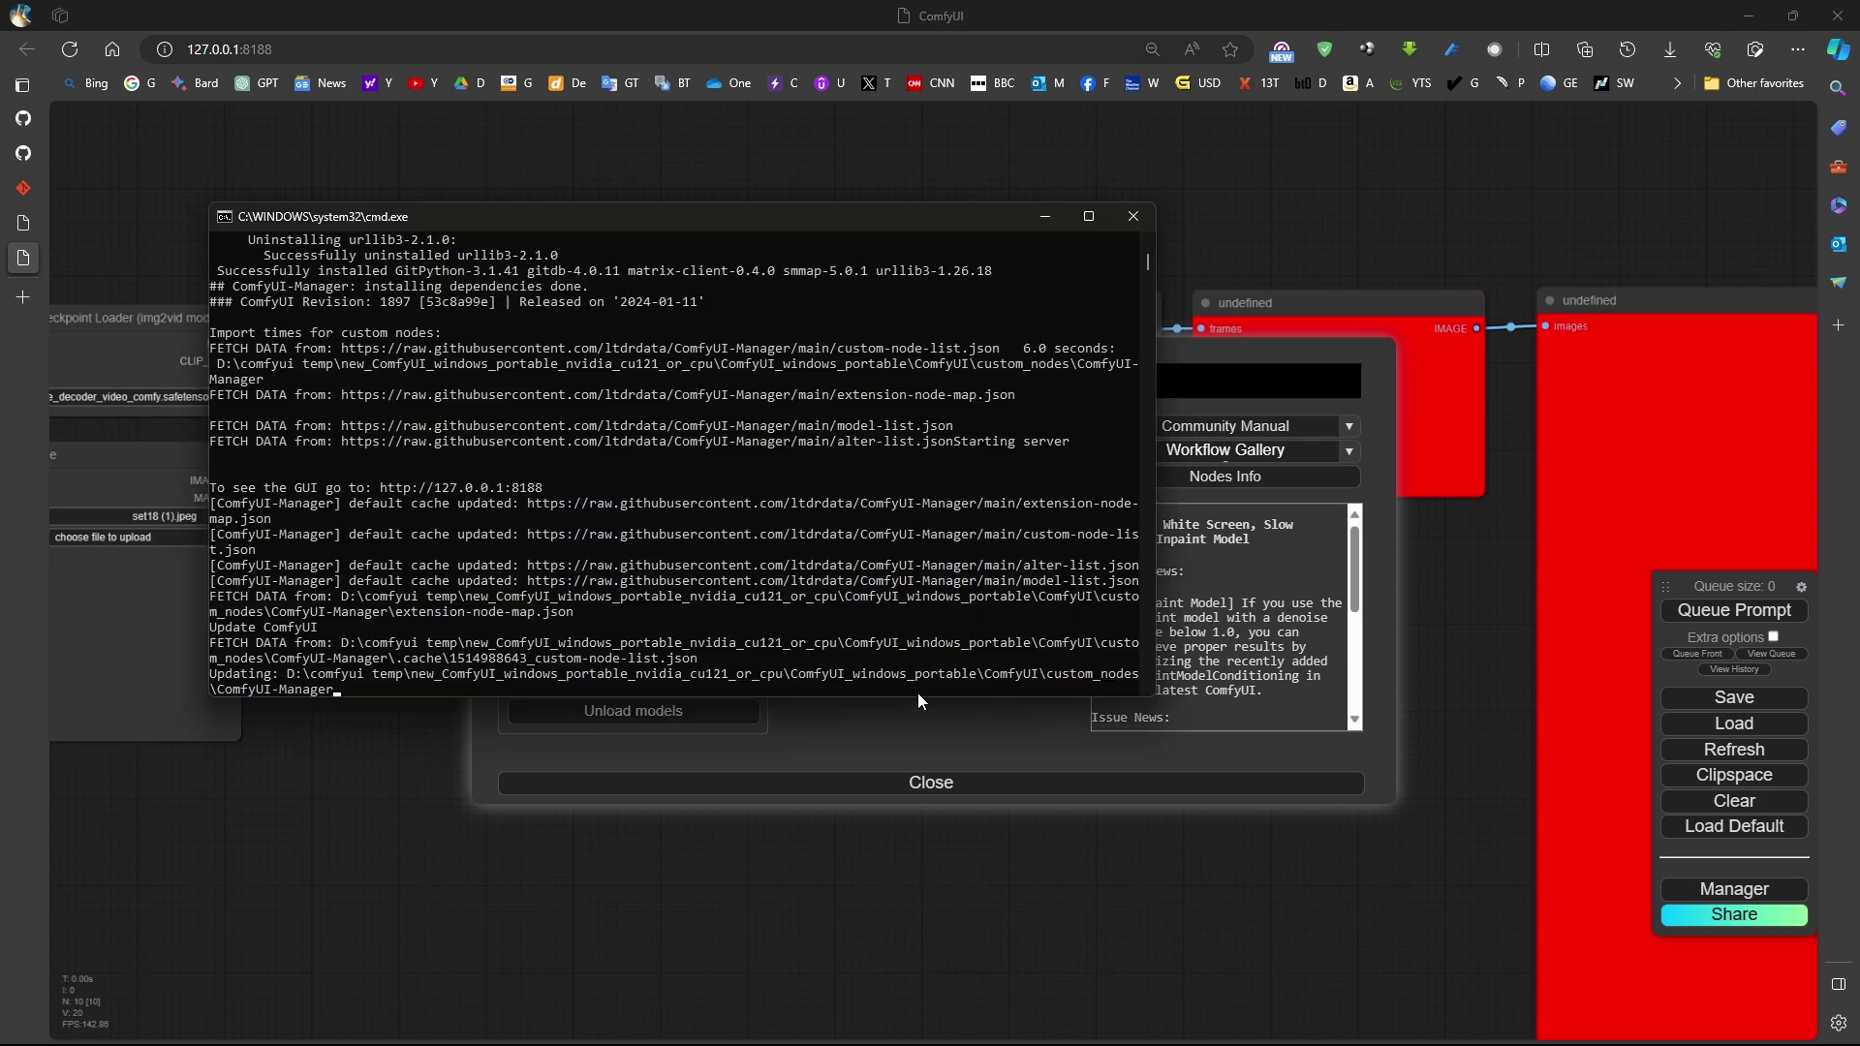
left_click(961, 699)
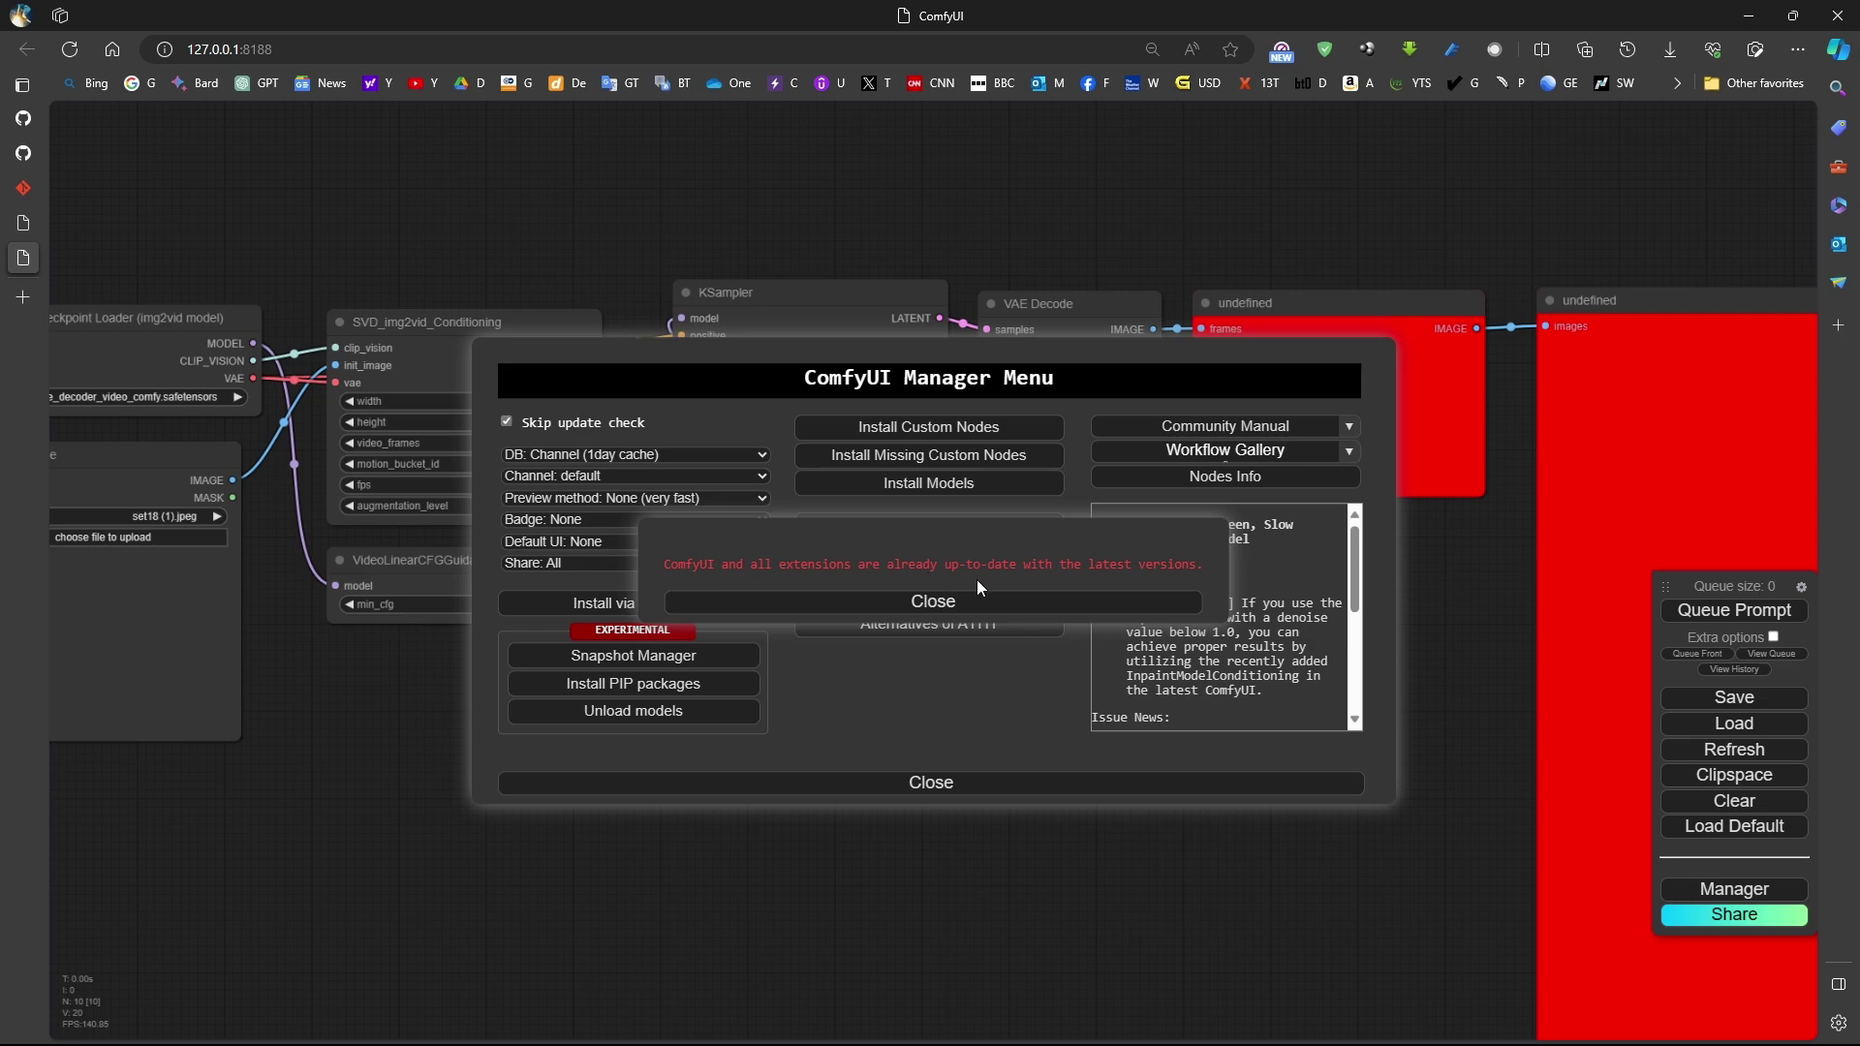
left_click(930, 608)
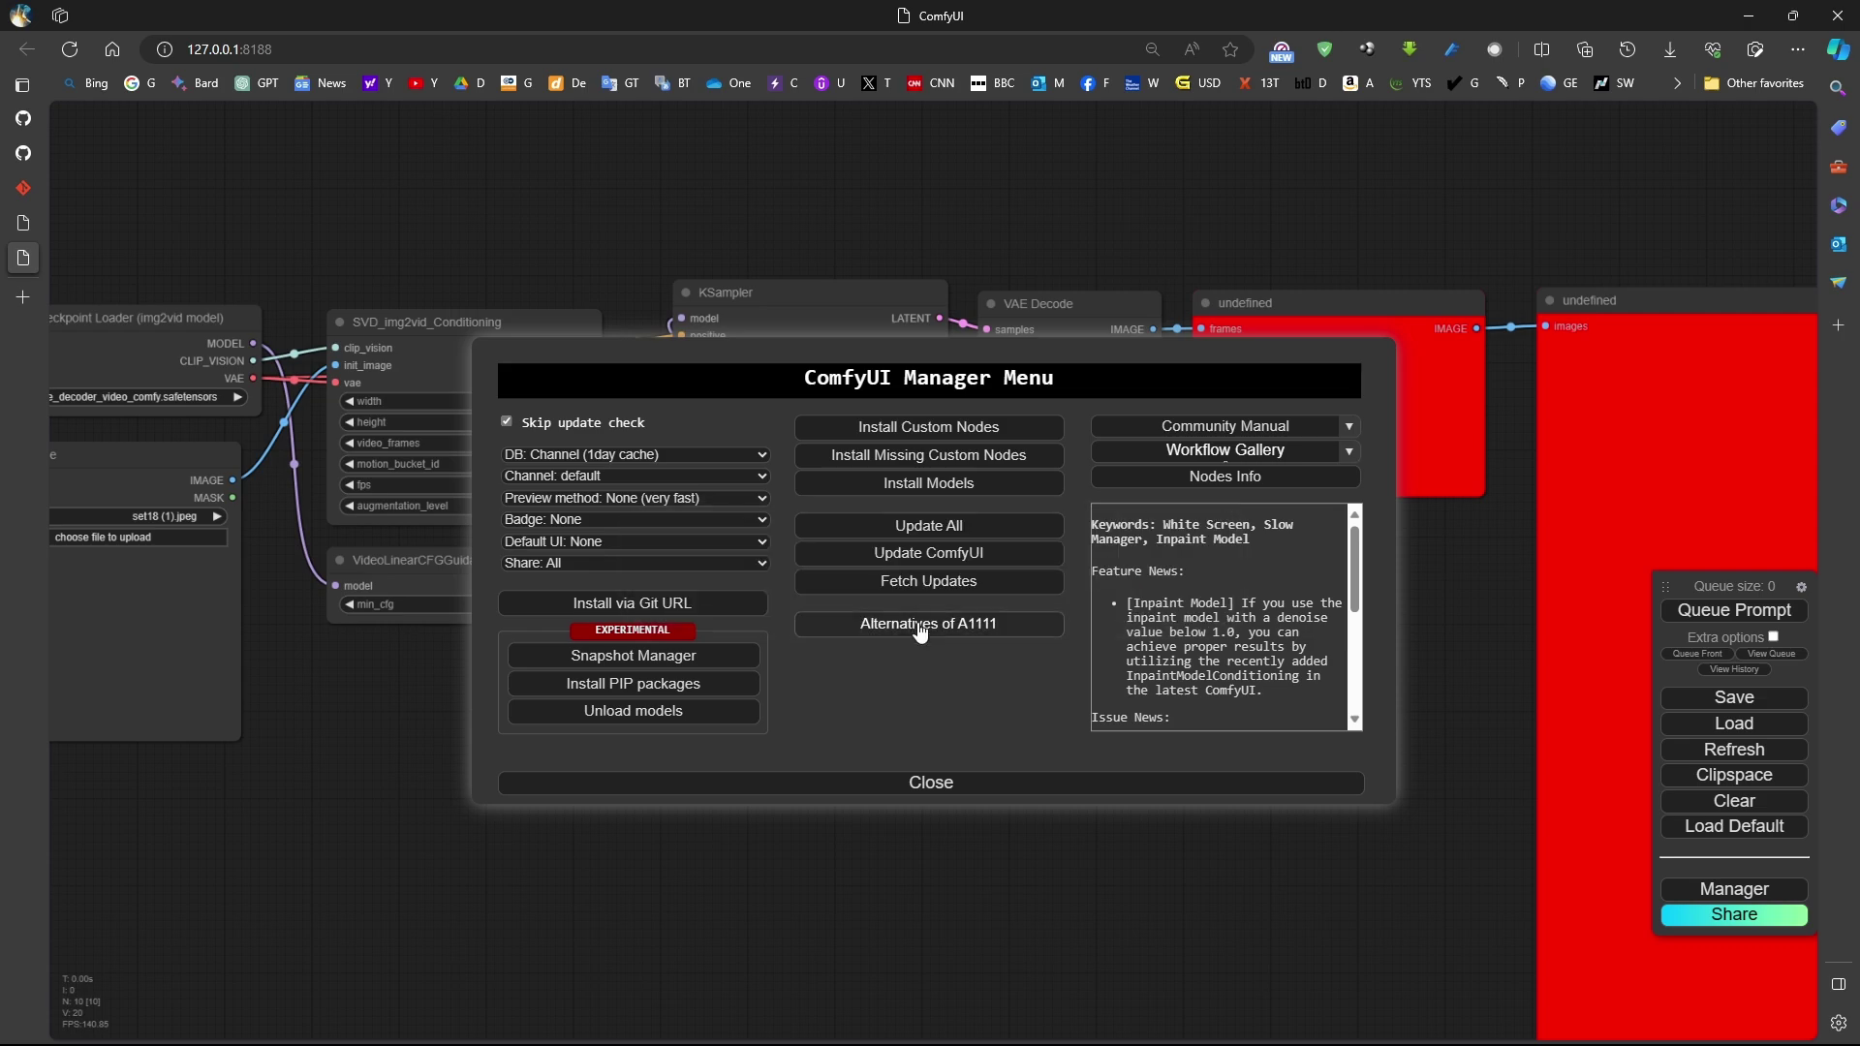
Install the missing custom nodes ComfyUI Frame Interpolation, ComfyUI-VideoHelperSuite and rgthree's ComfyUI Nodes, check the console output, and close the list.
left_click(953, 462)
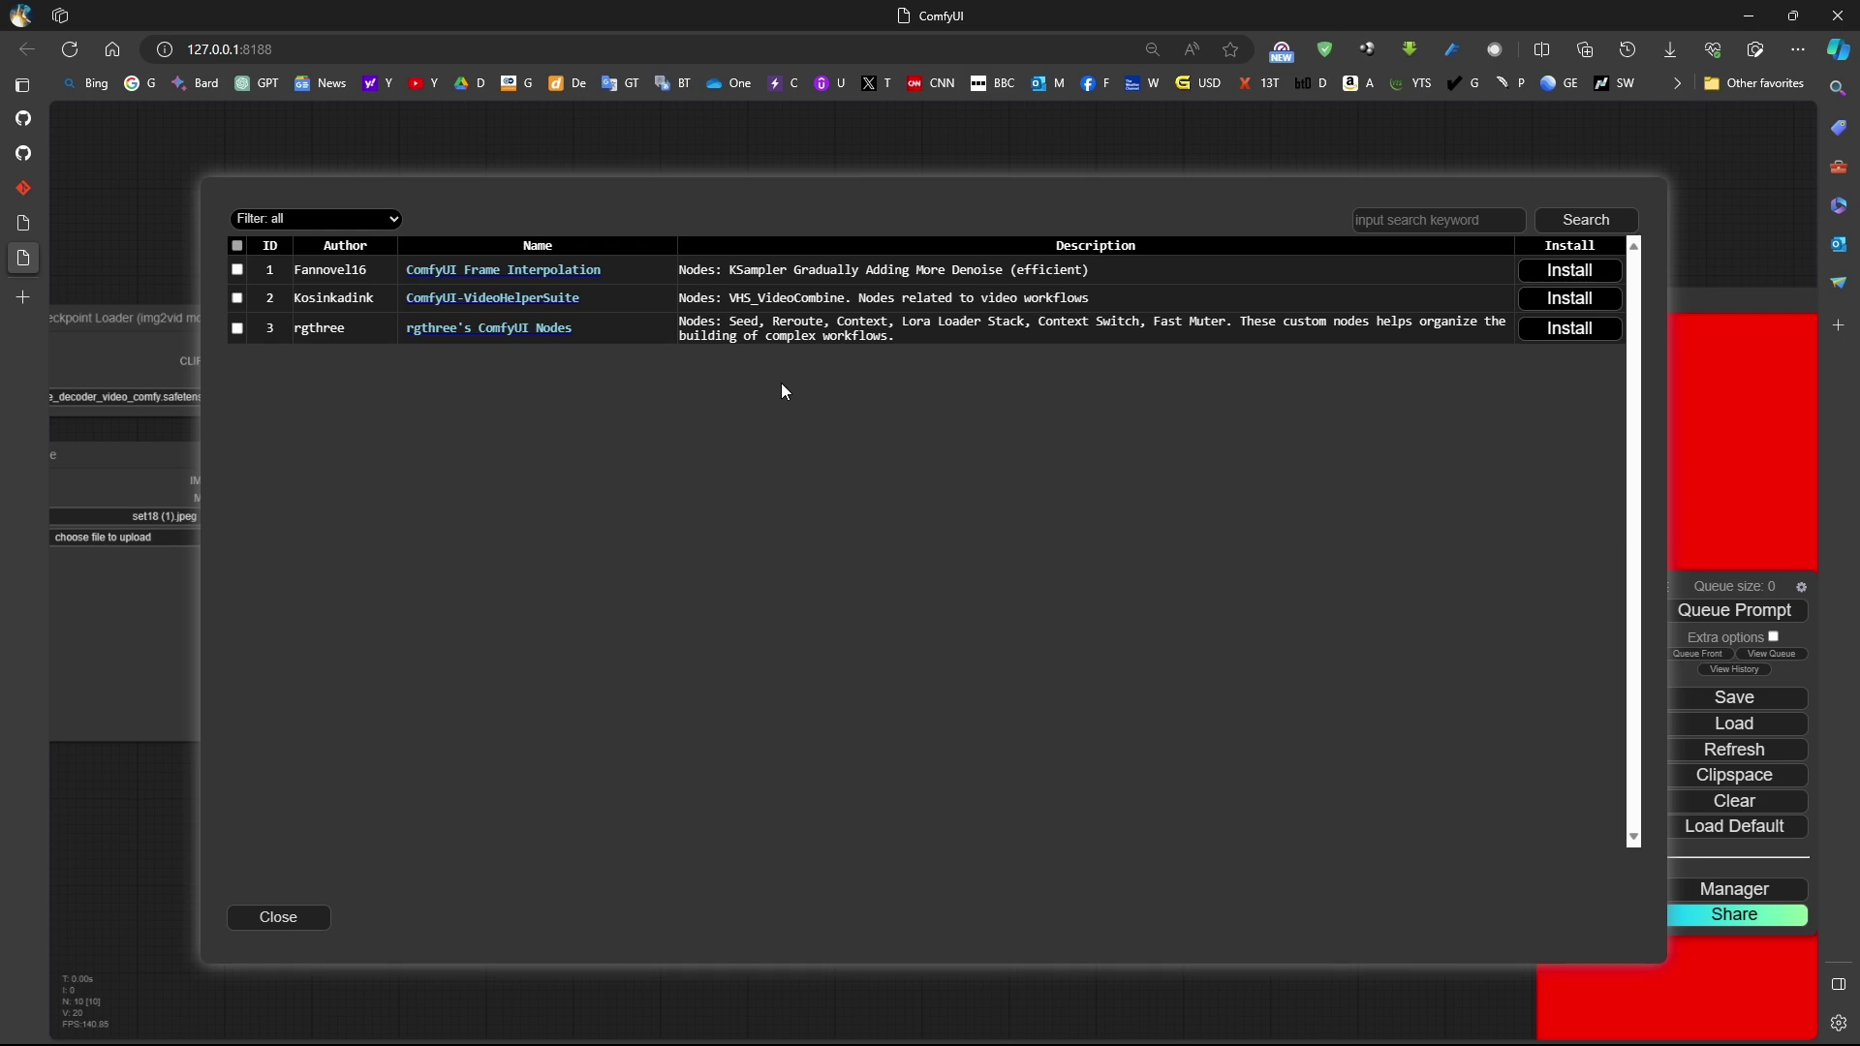
left_click(236, 270)
left_click(237, 297)
left_click(1576, 275)
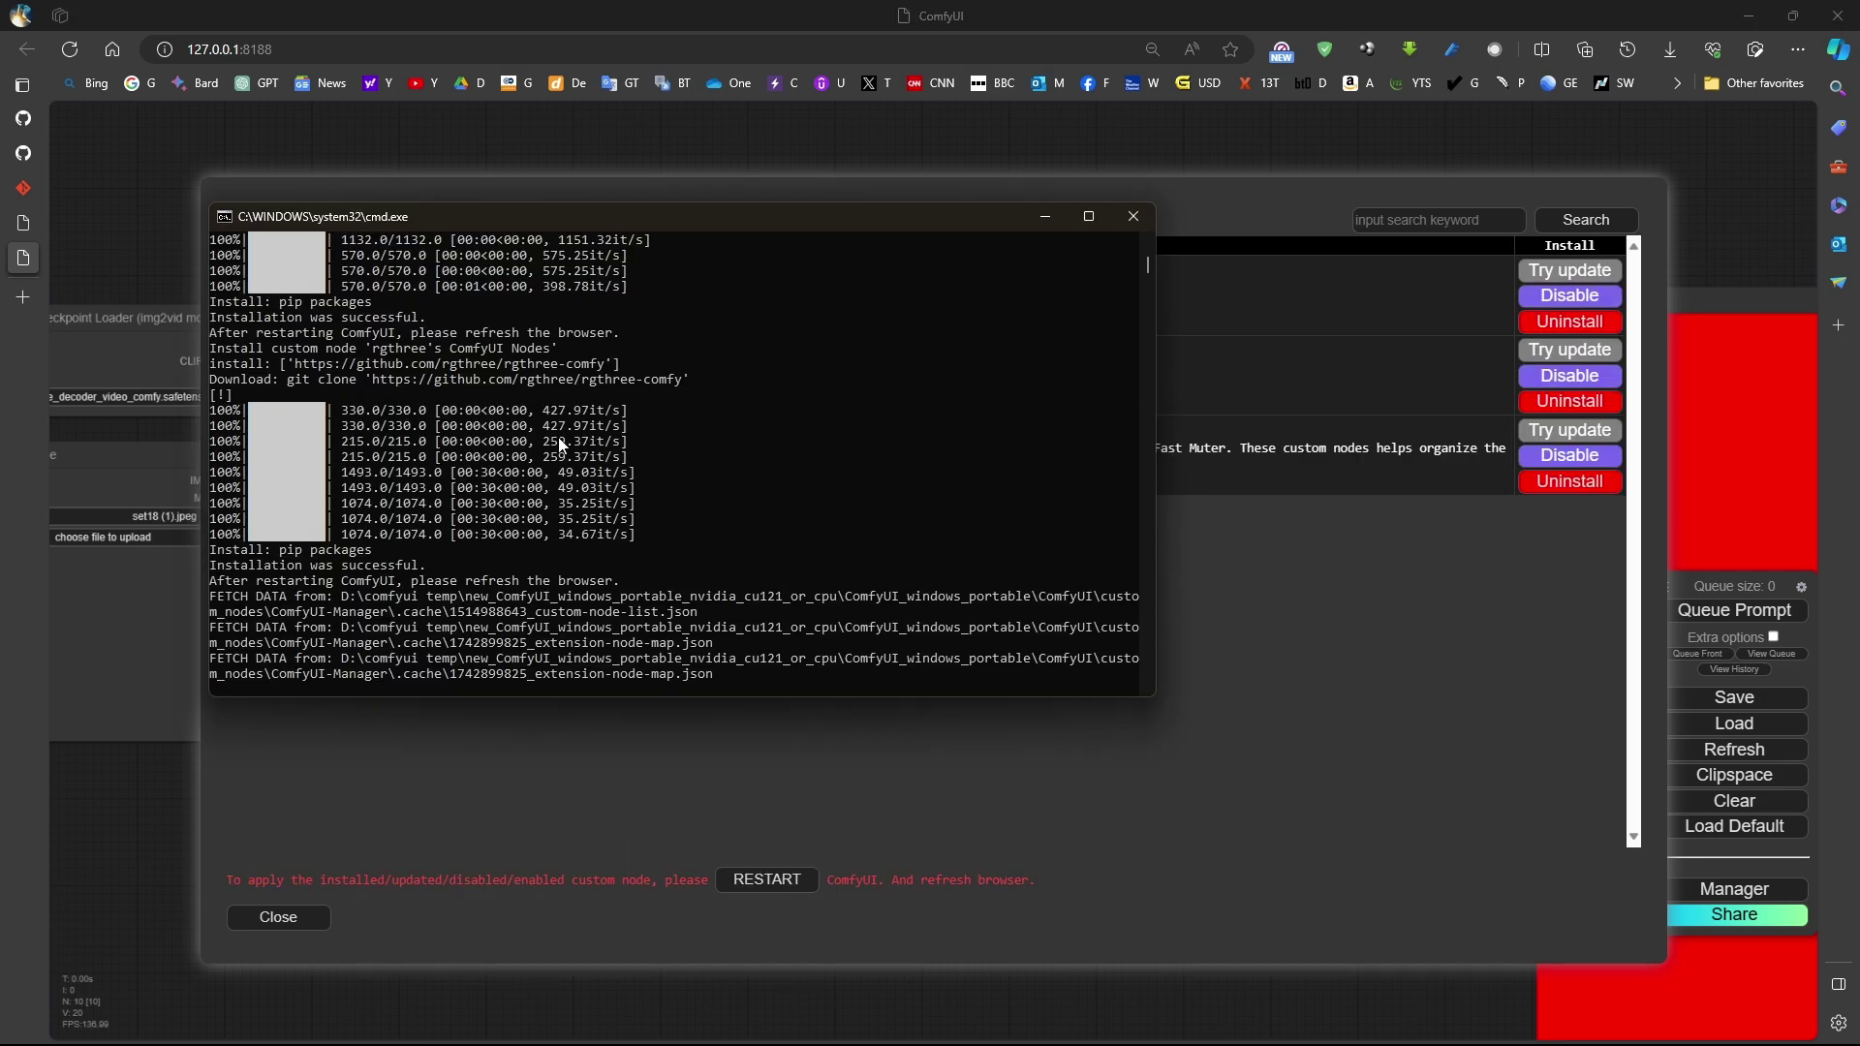
key("alt+Tab")
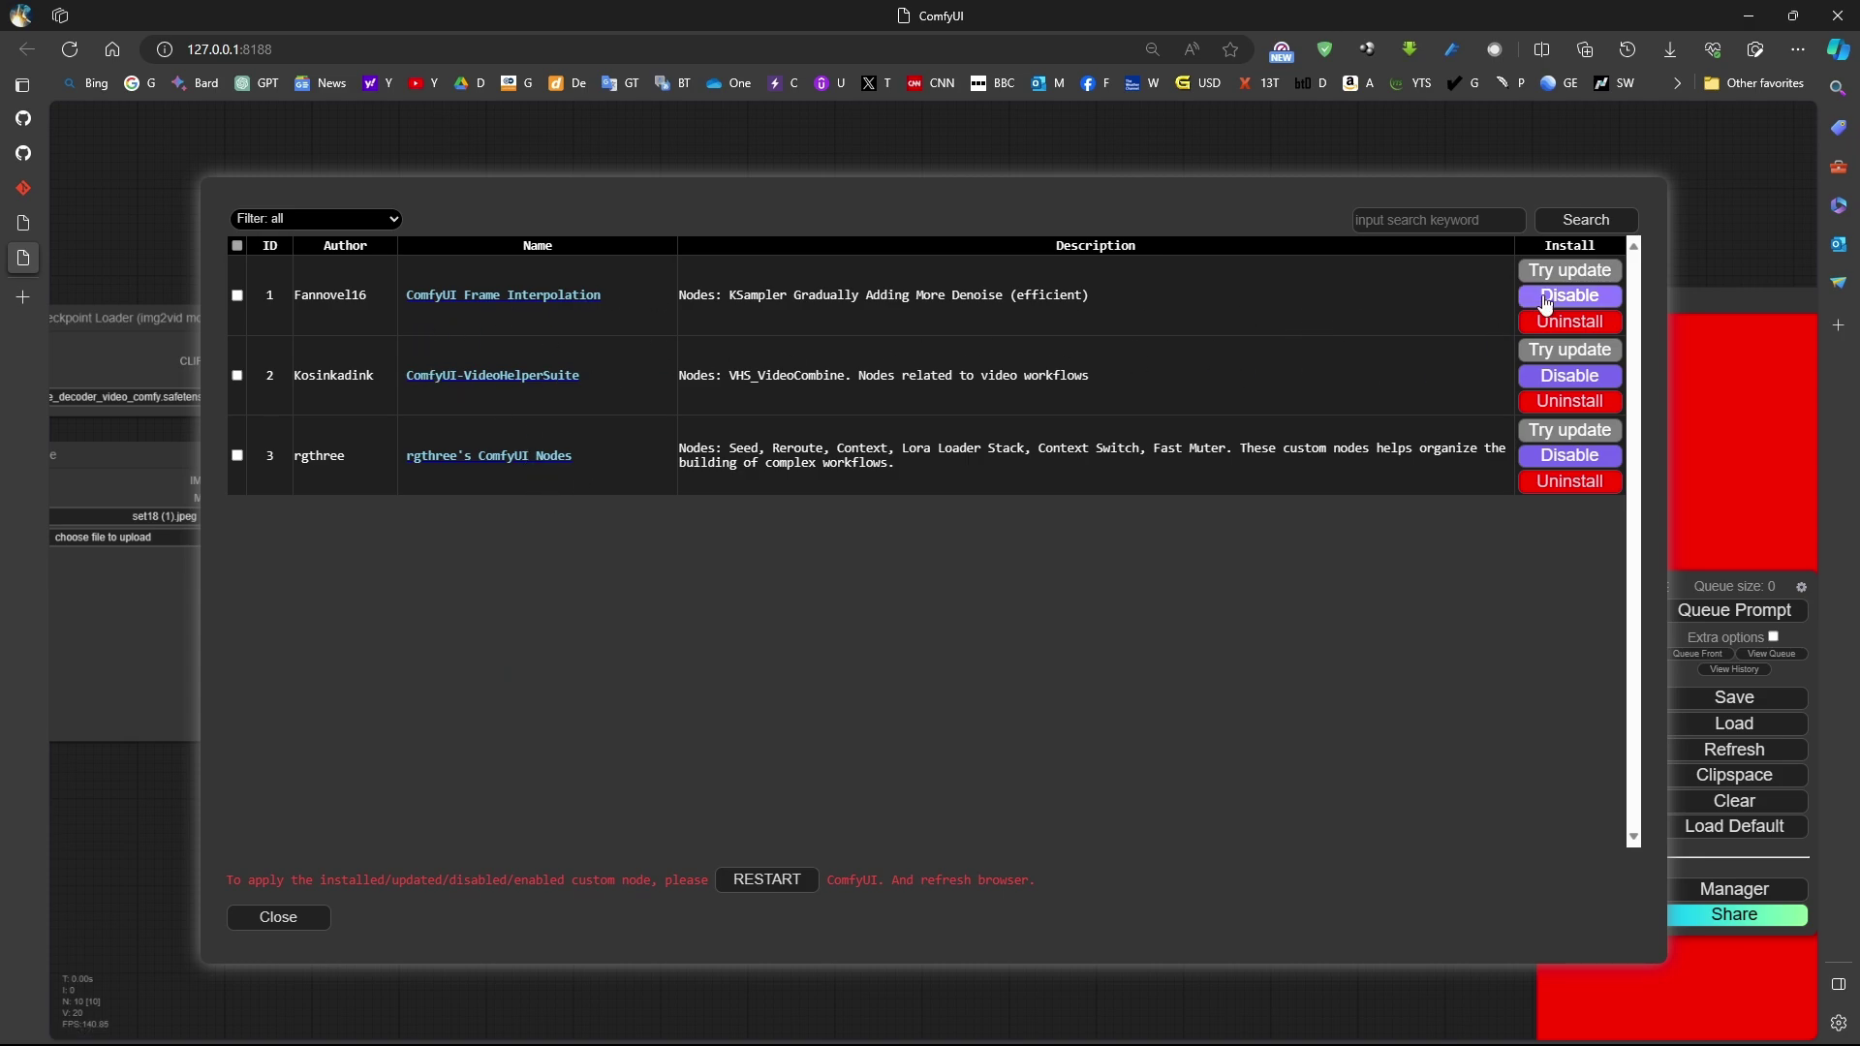
key("alt+Tab")
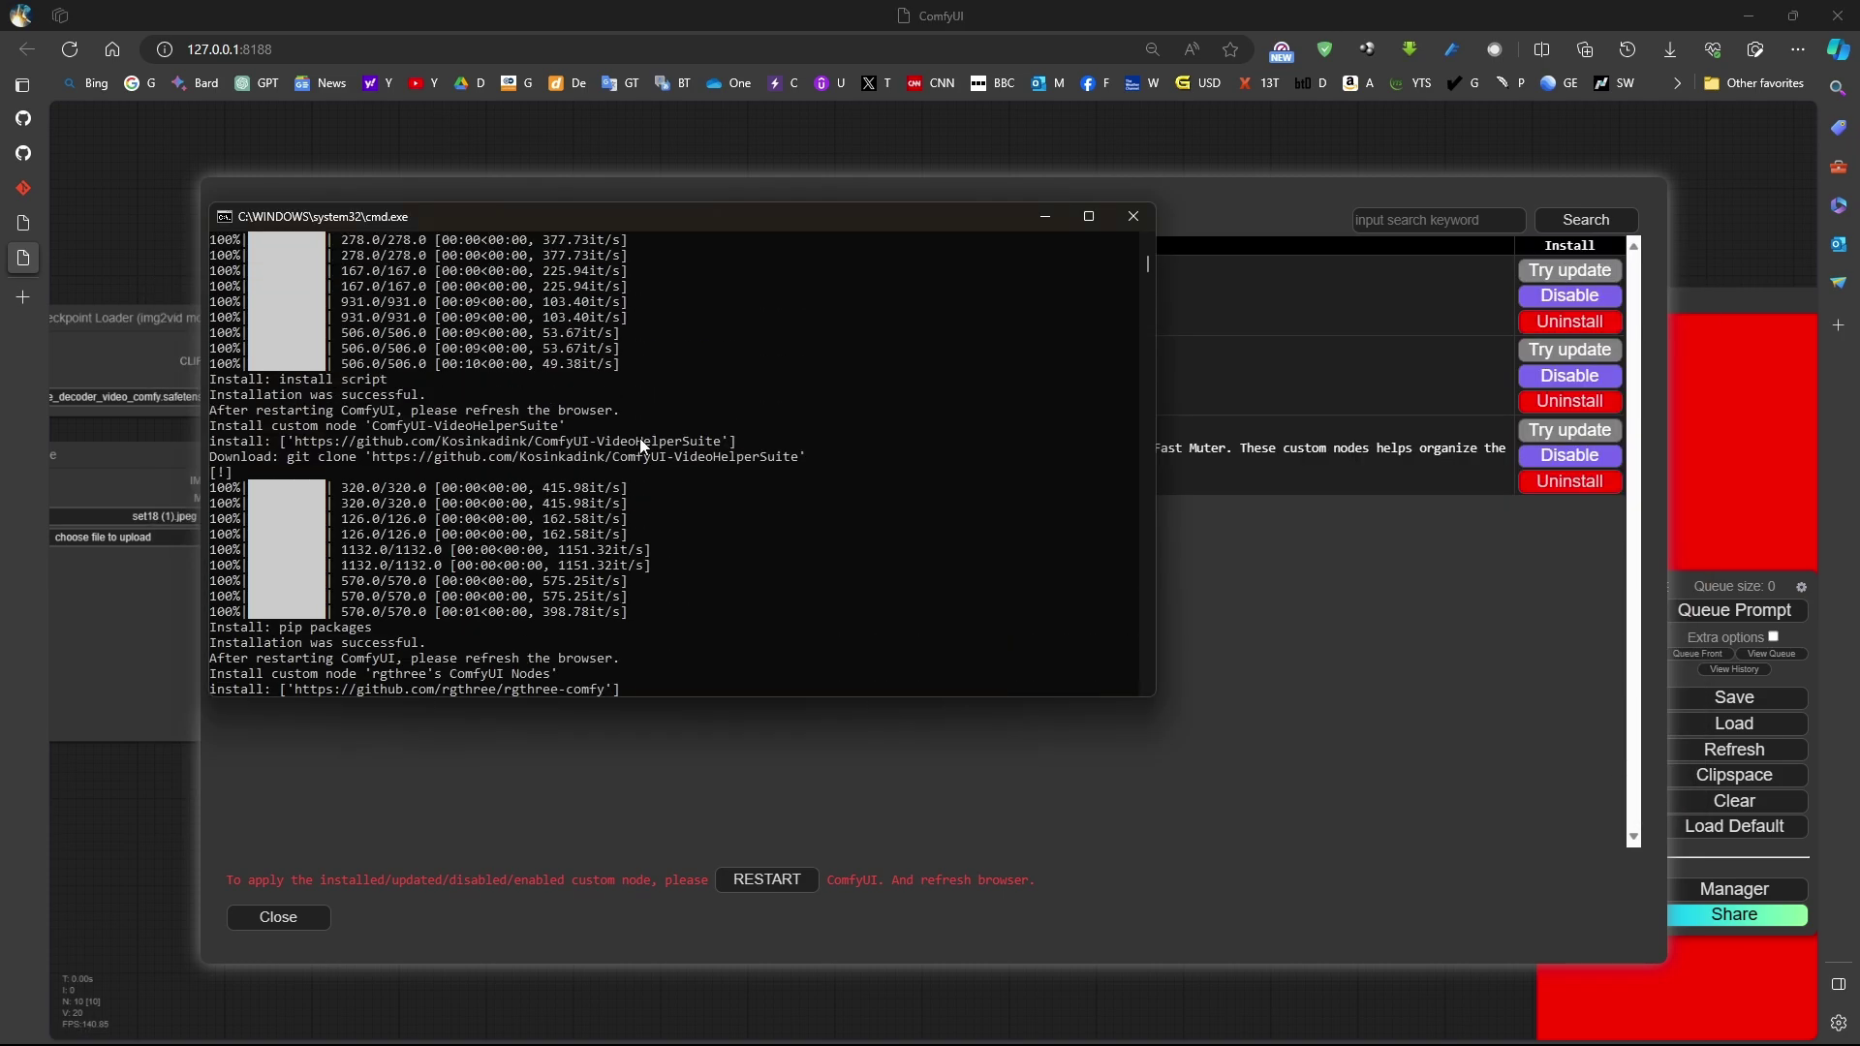
key("alt+Tab")
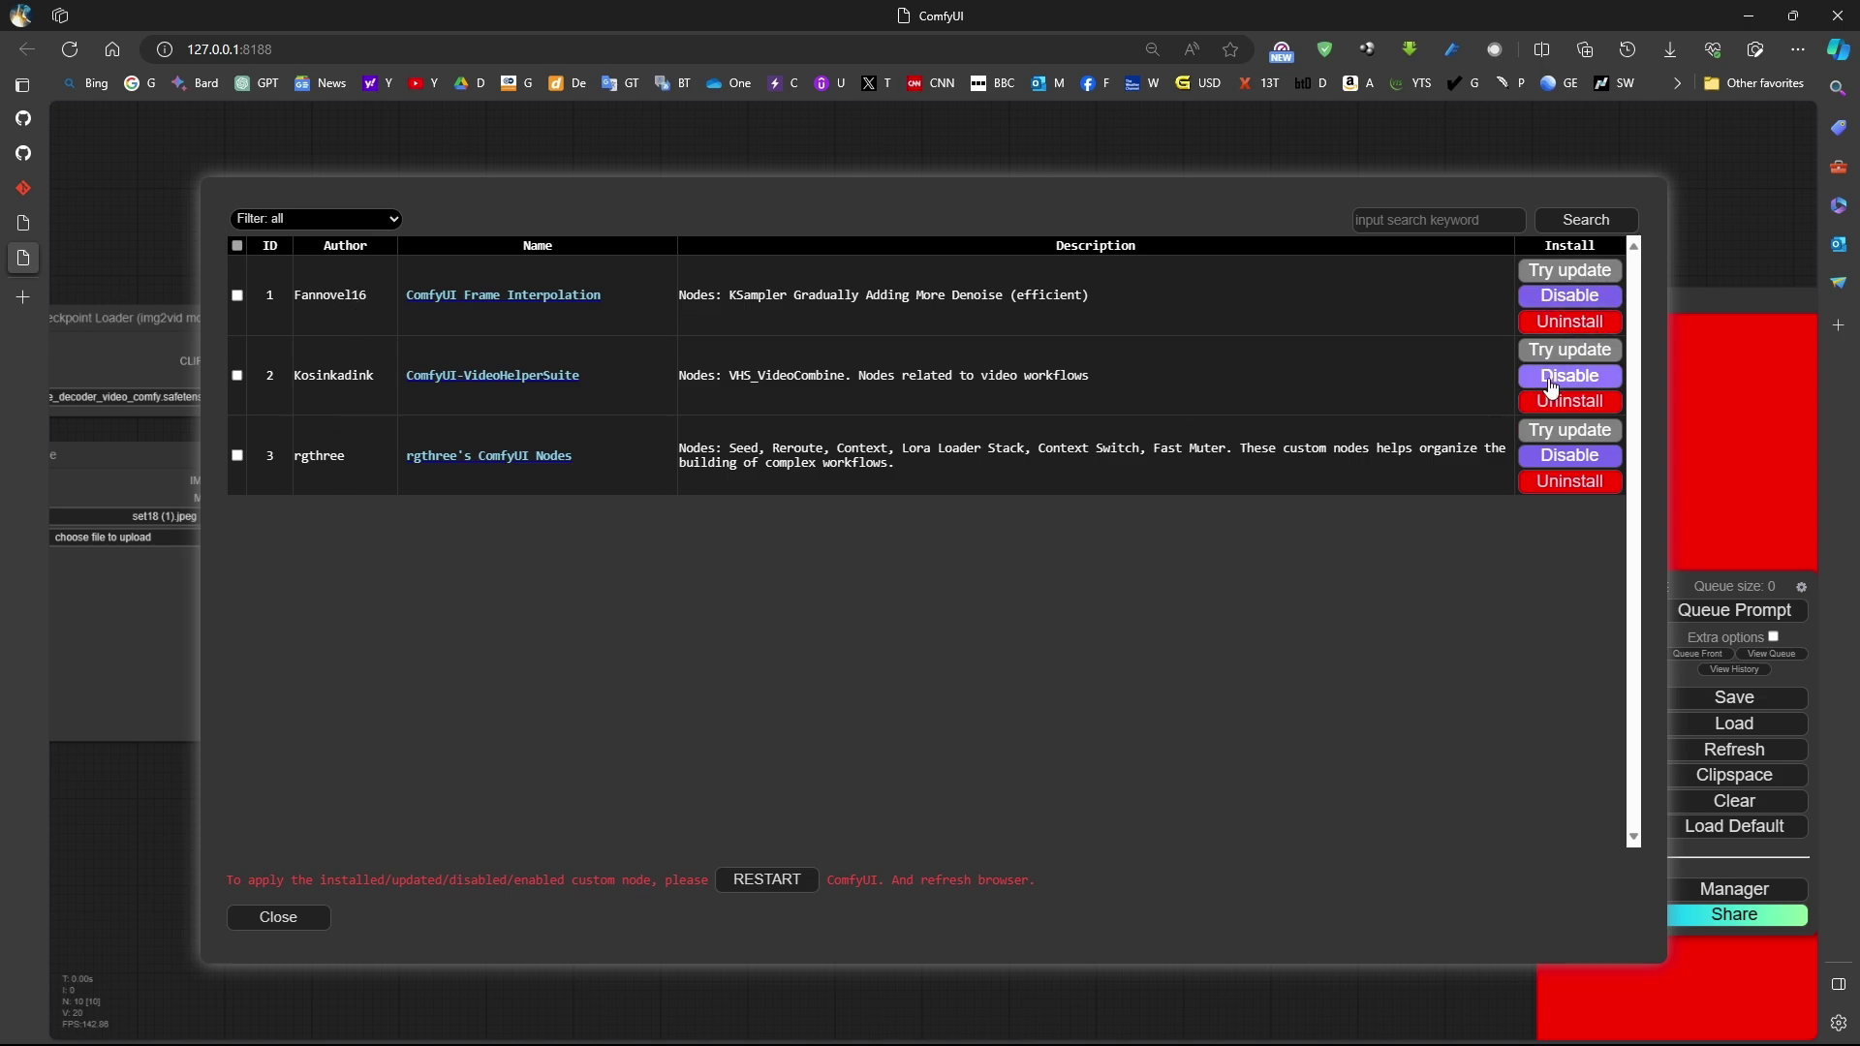
left_click(254, 918)
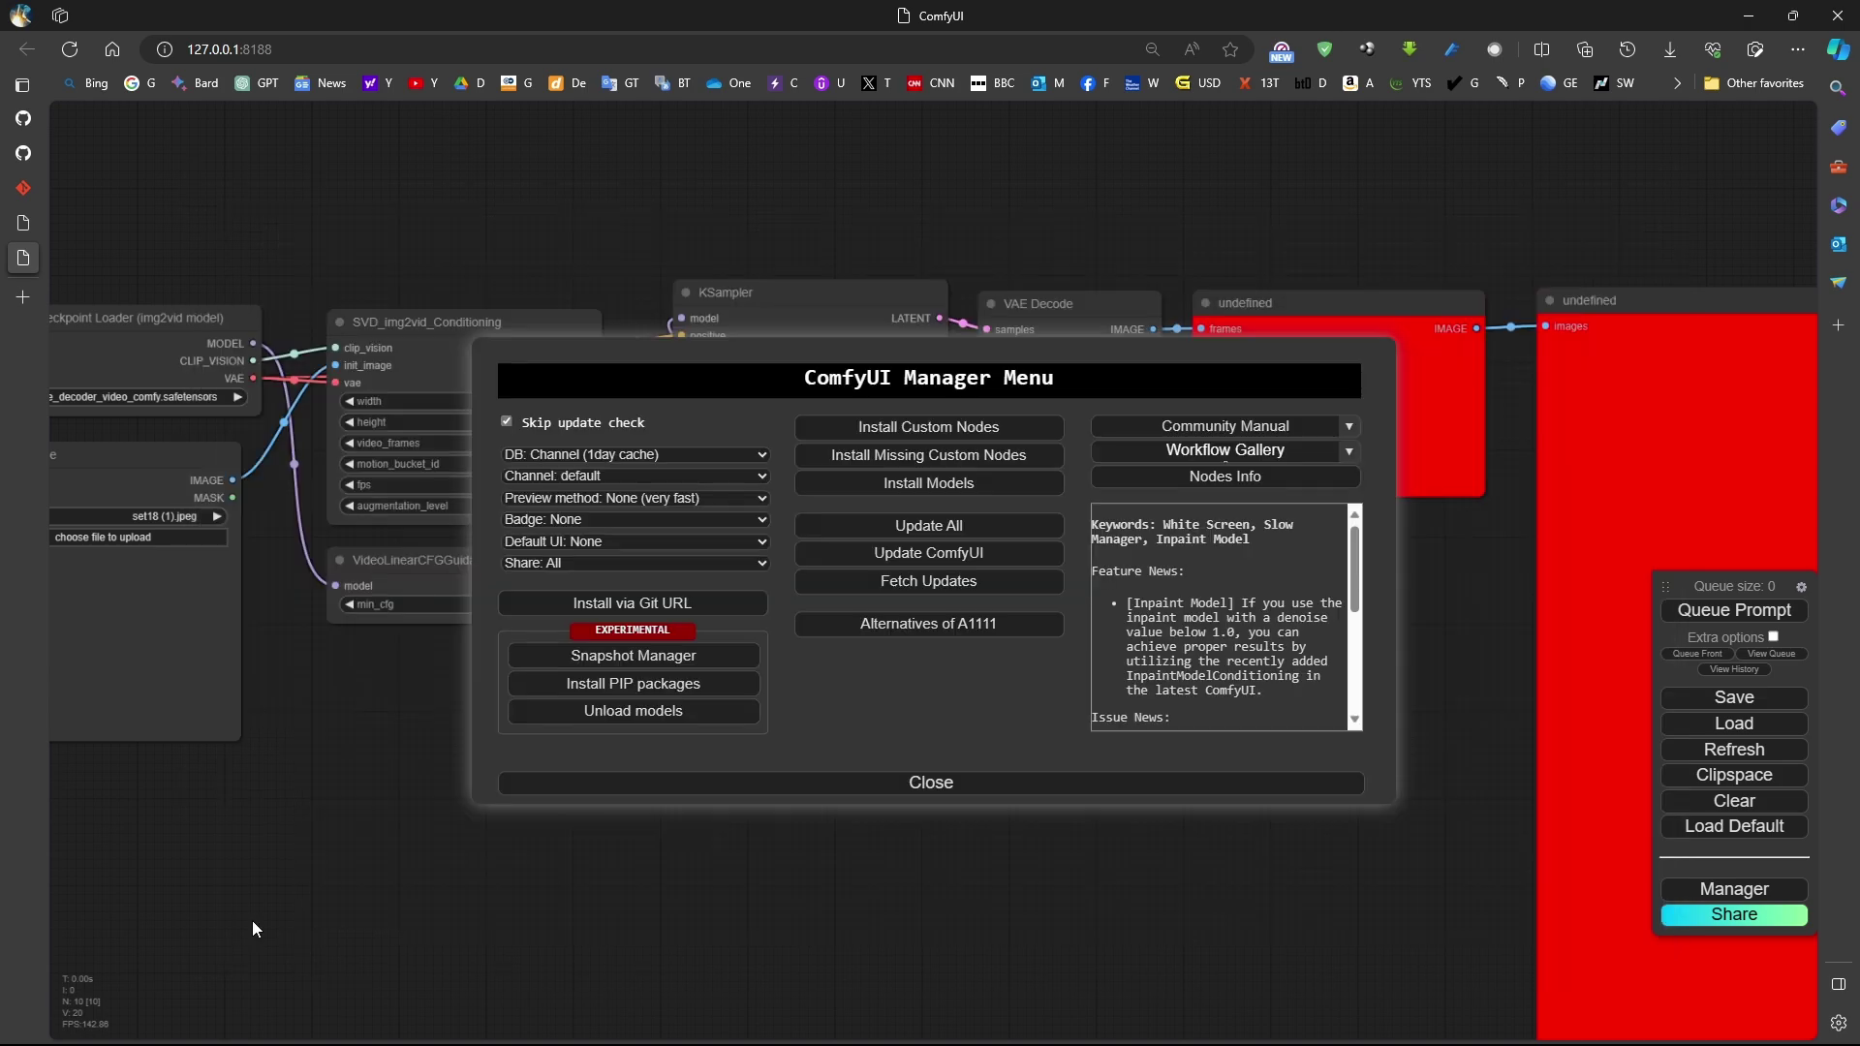
Stop the ComfyUI server in its console, answer y to terminate the batch job, and dismiss the reconnecting message.
key("alt+Tab")
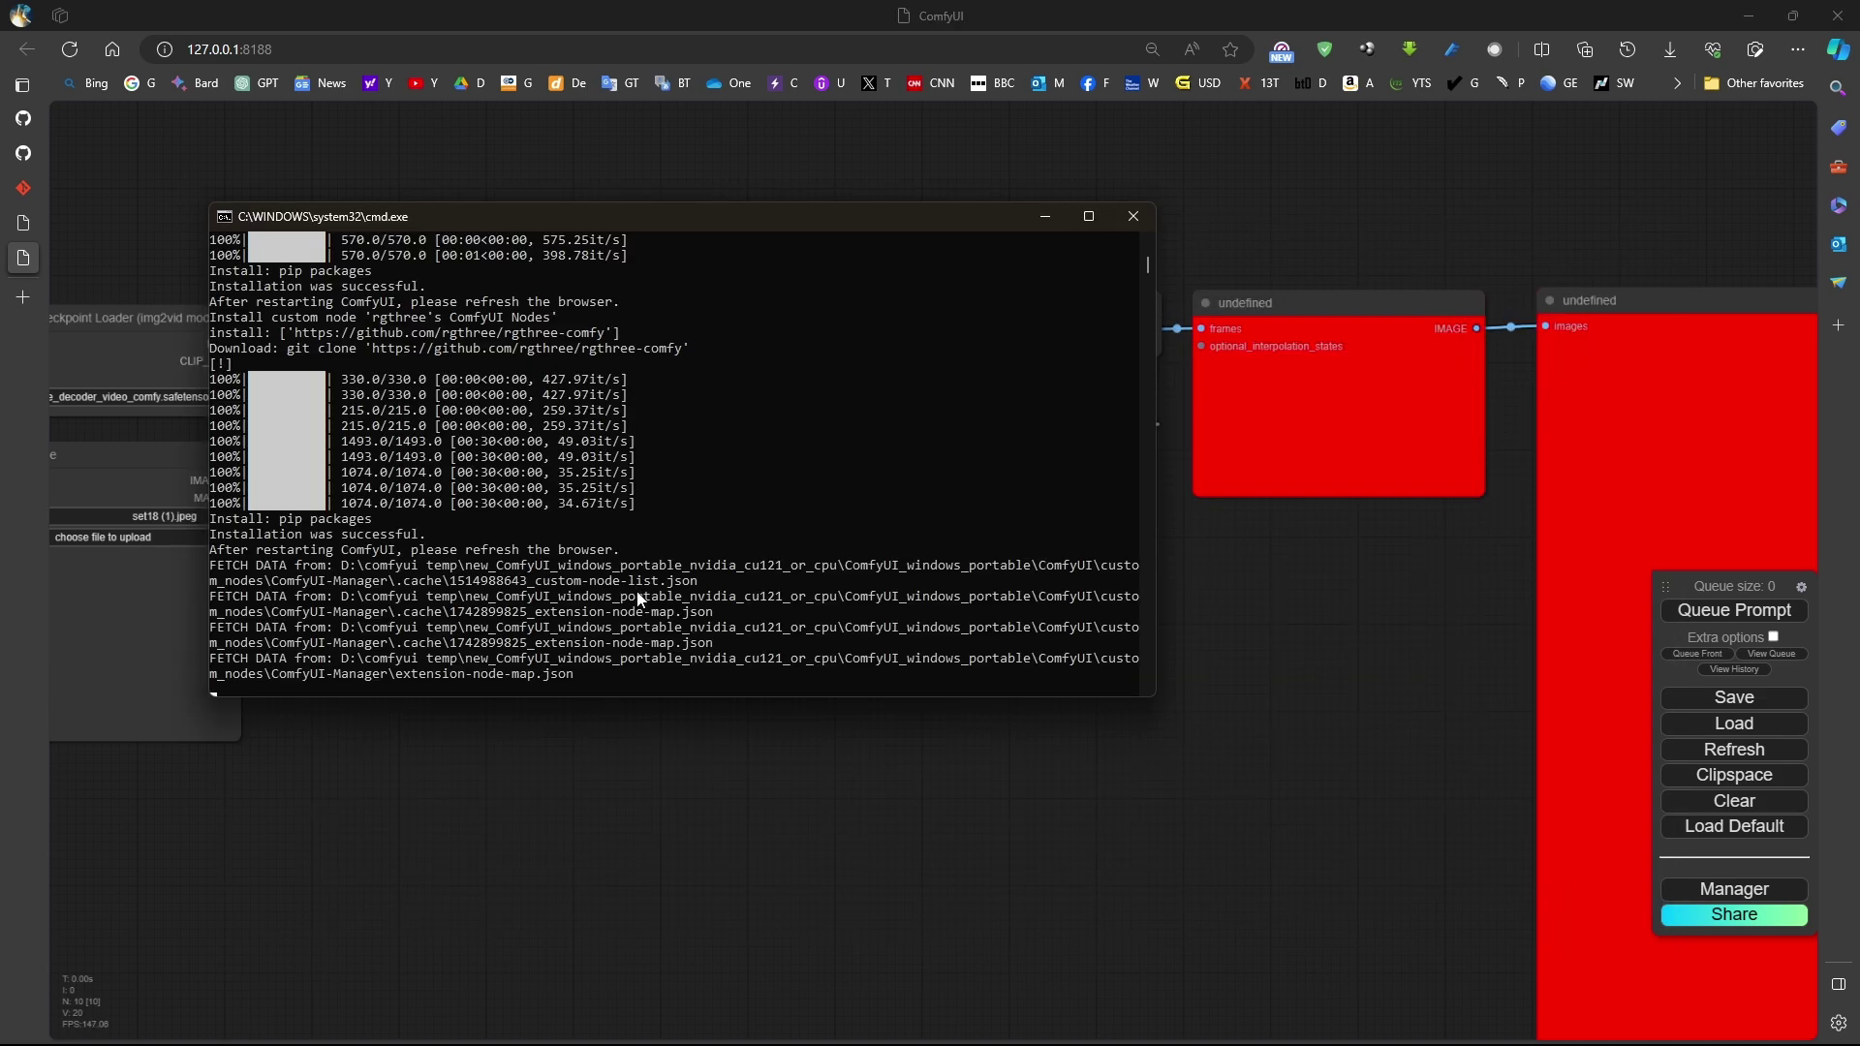
key("ctrl+c")
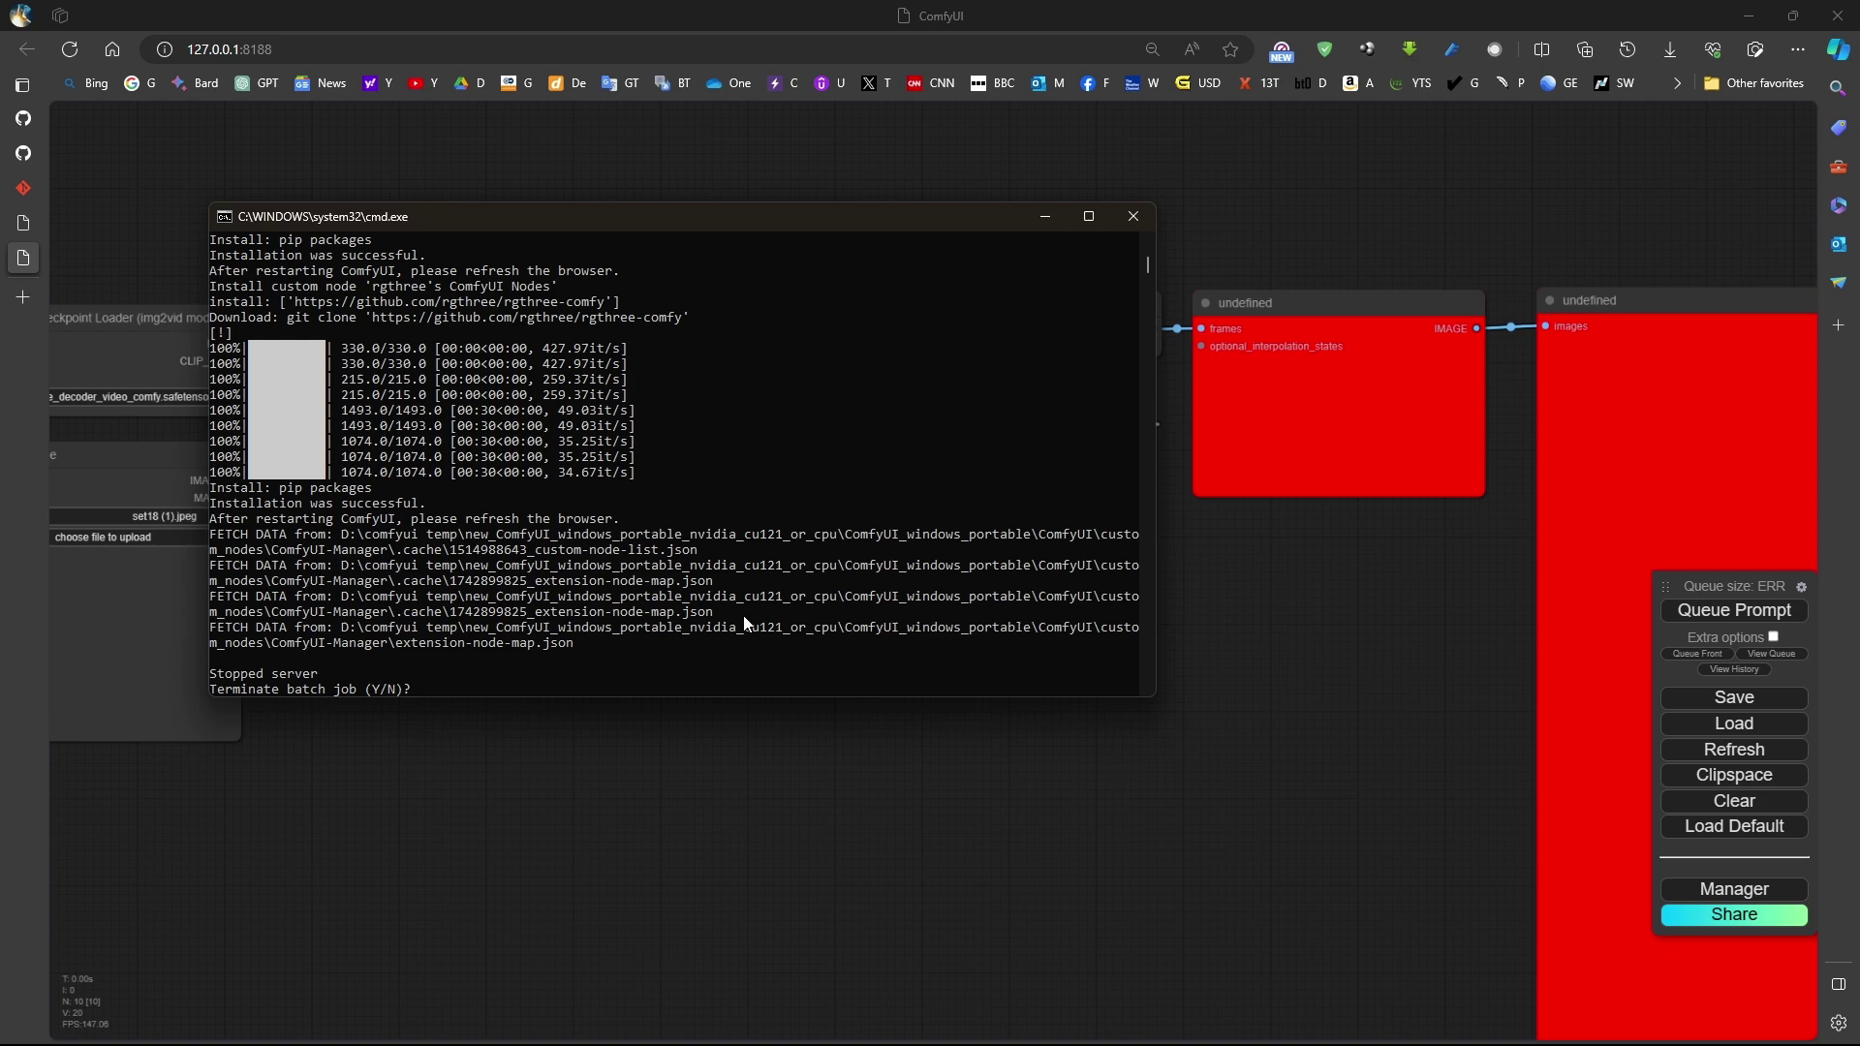
type("y")
key("Return")
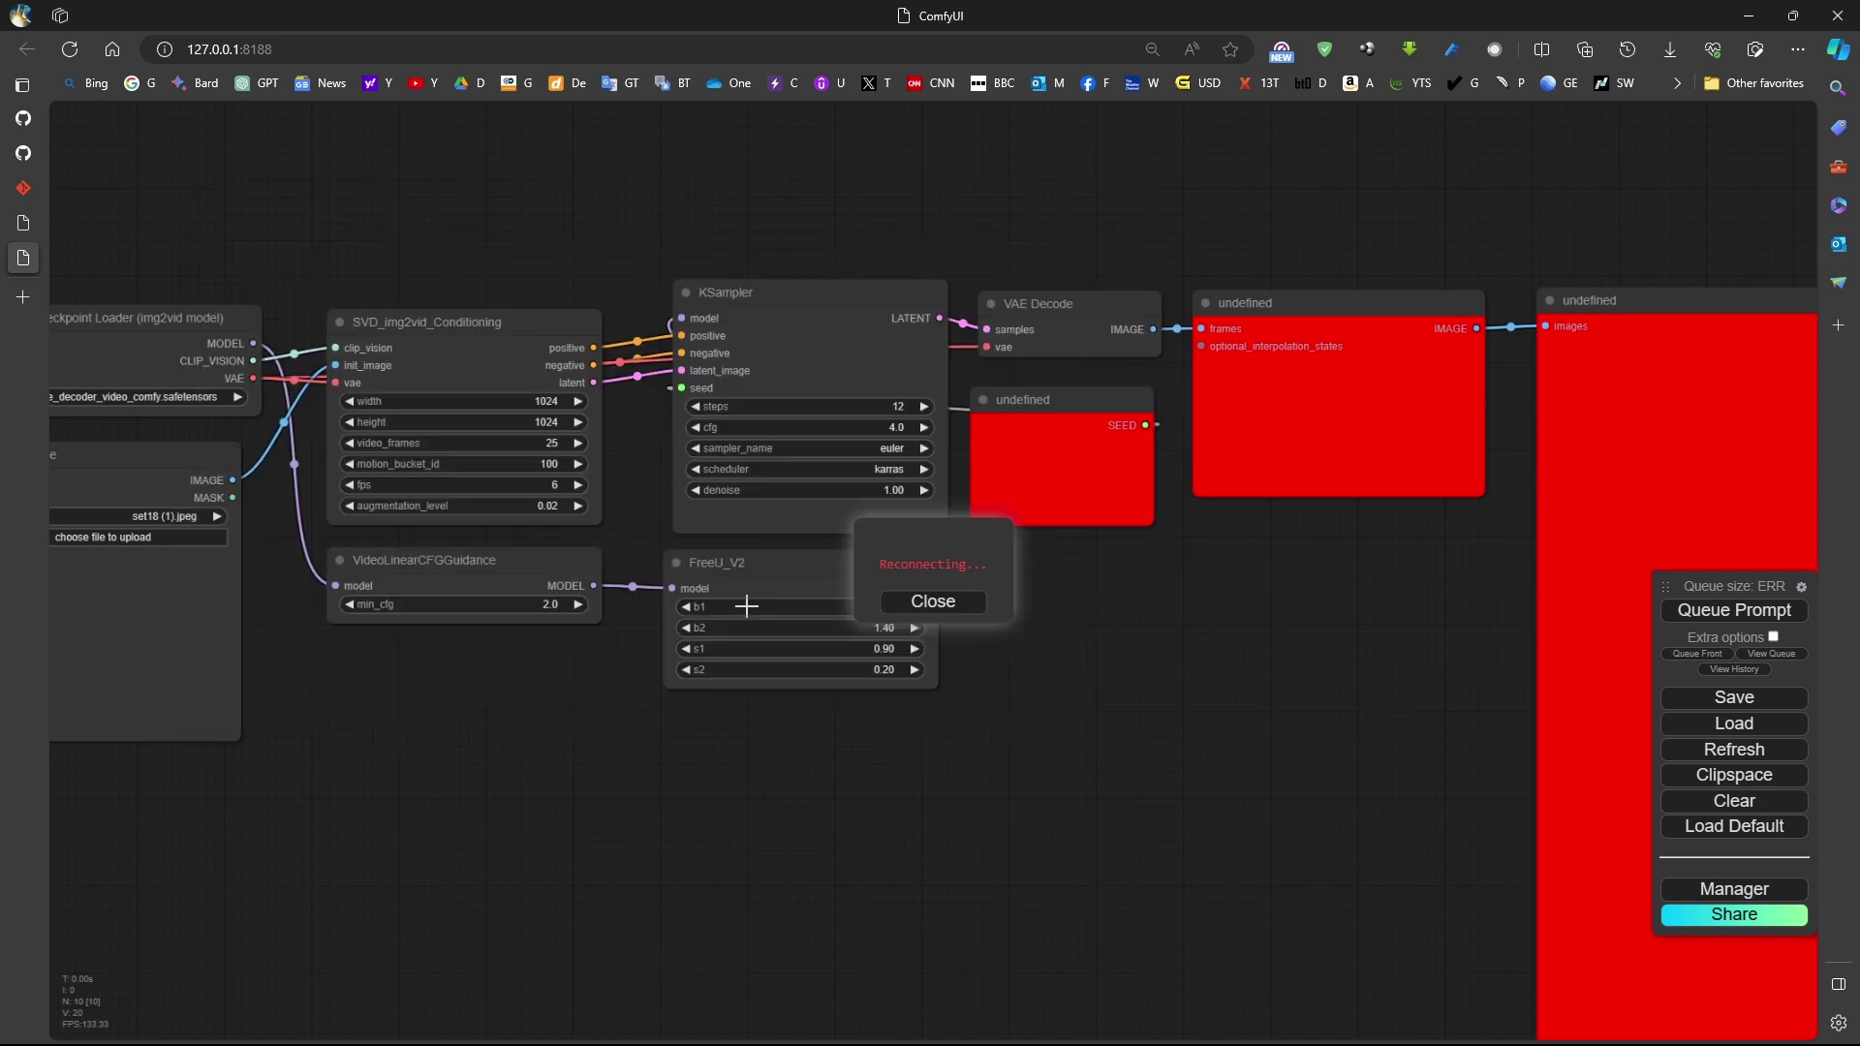
left_click(928, 605)
Restart ComfyUI from the ComfyUI_windows_portable folder with run_nvidia_gpu.bat and check the console for the imported custom nodes.
key("alt+Tab")
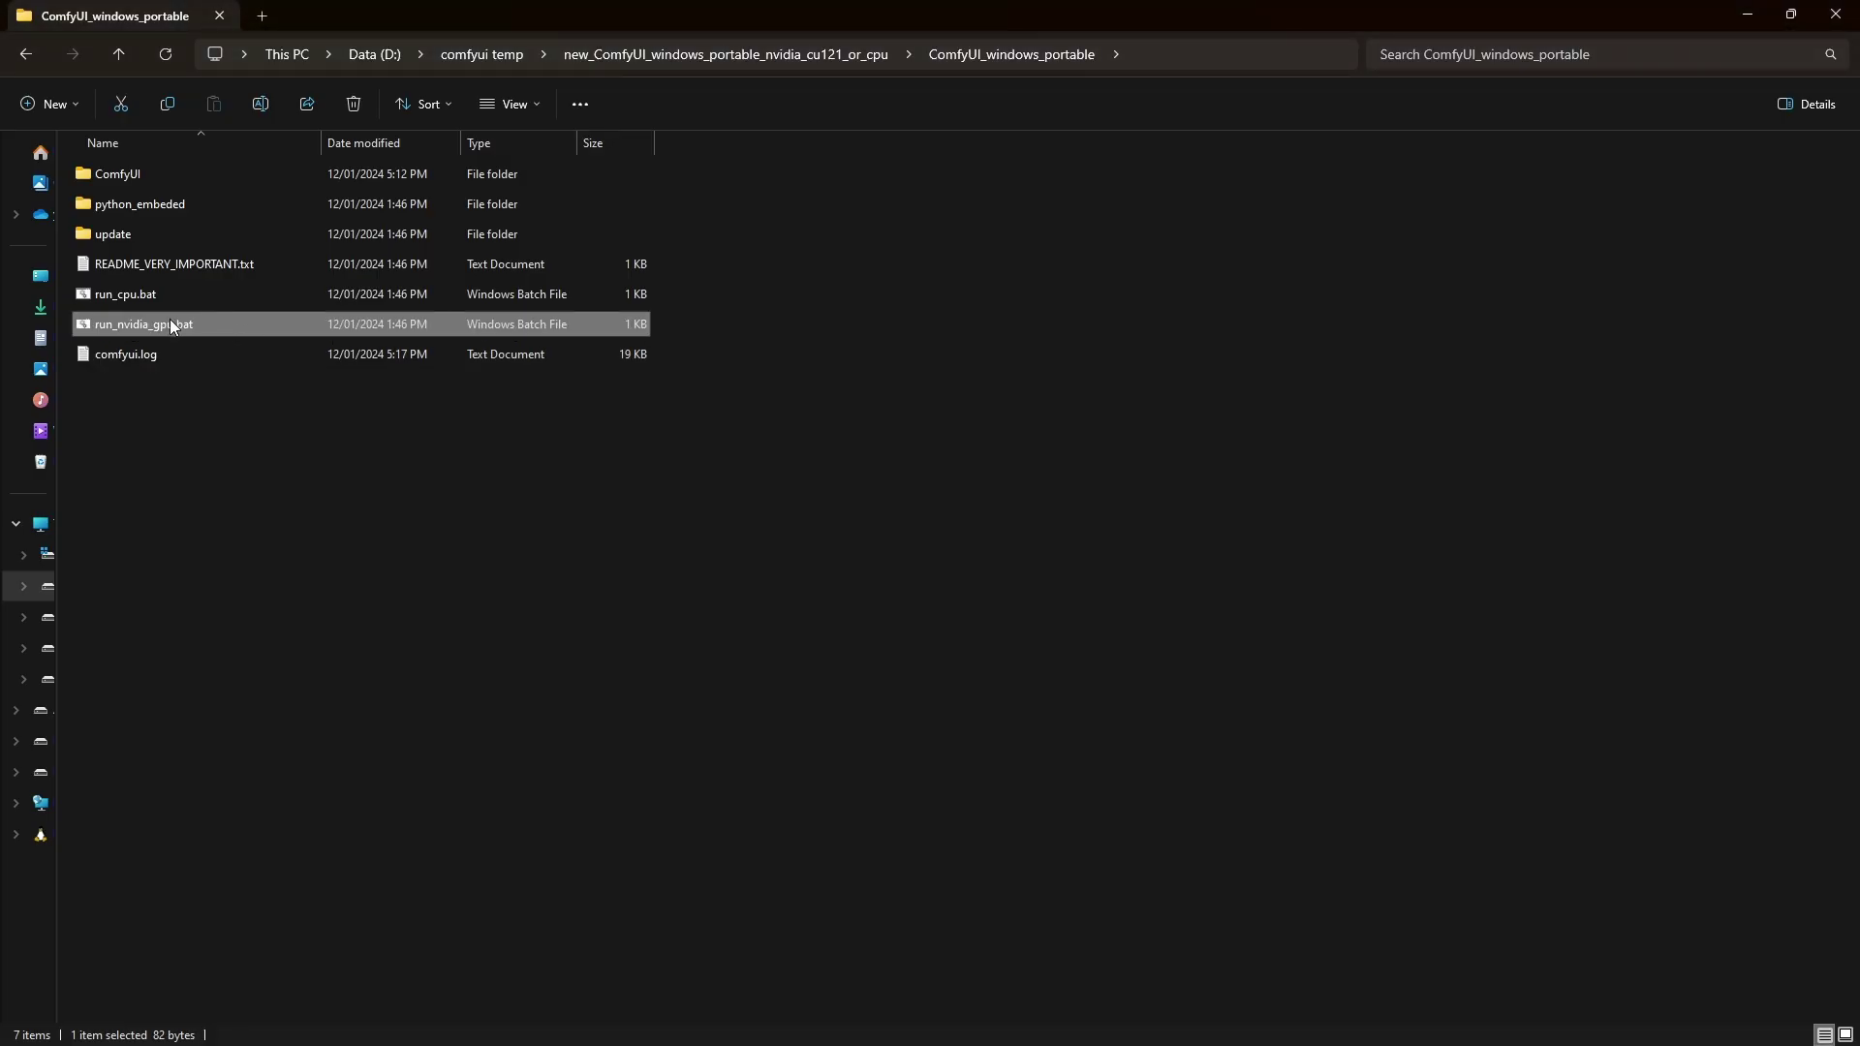
key("alt+Tab")
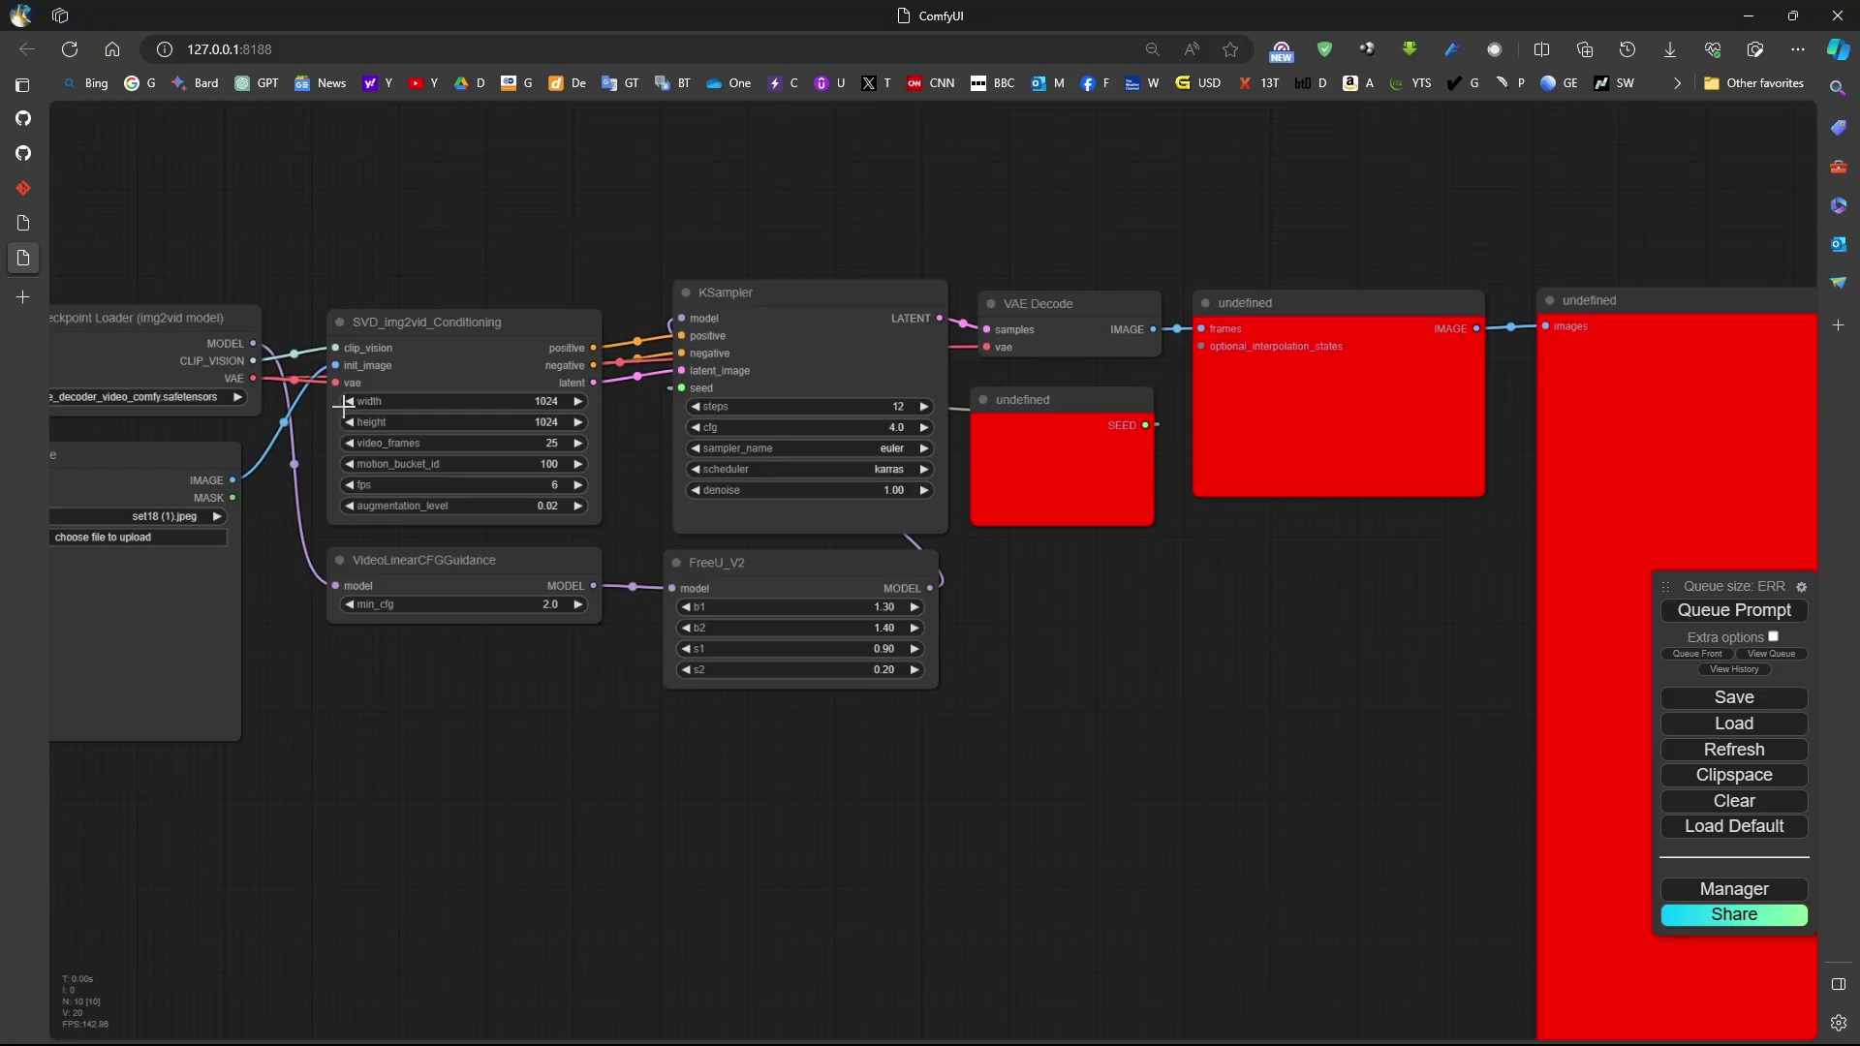
key("alt+Tab")
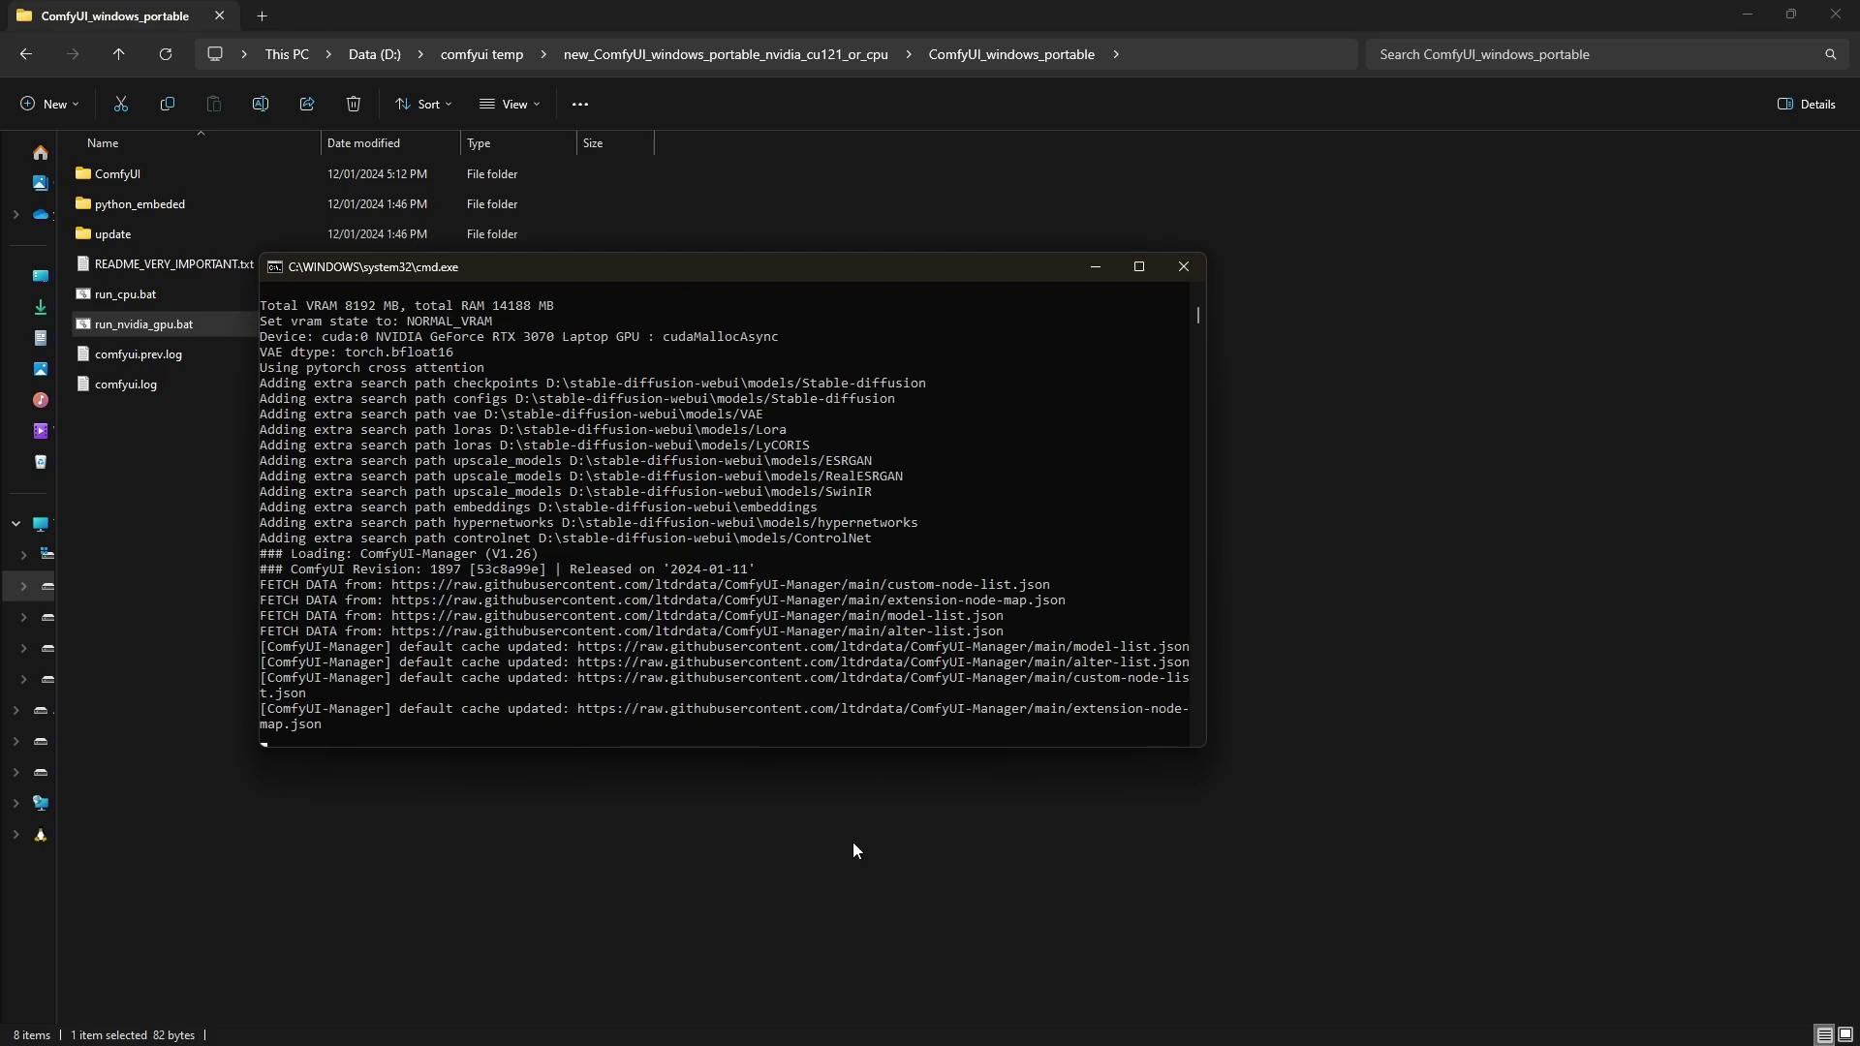
key("alt+Tab")
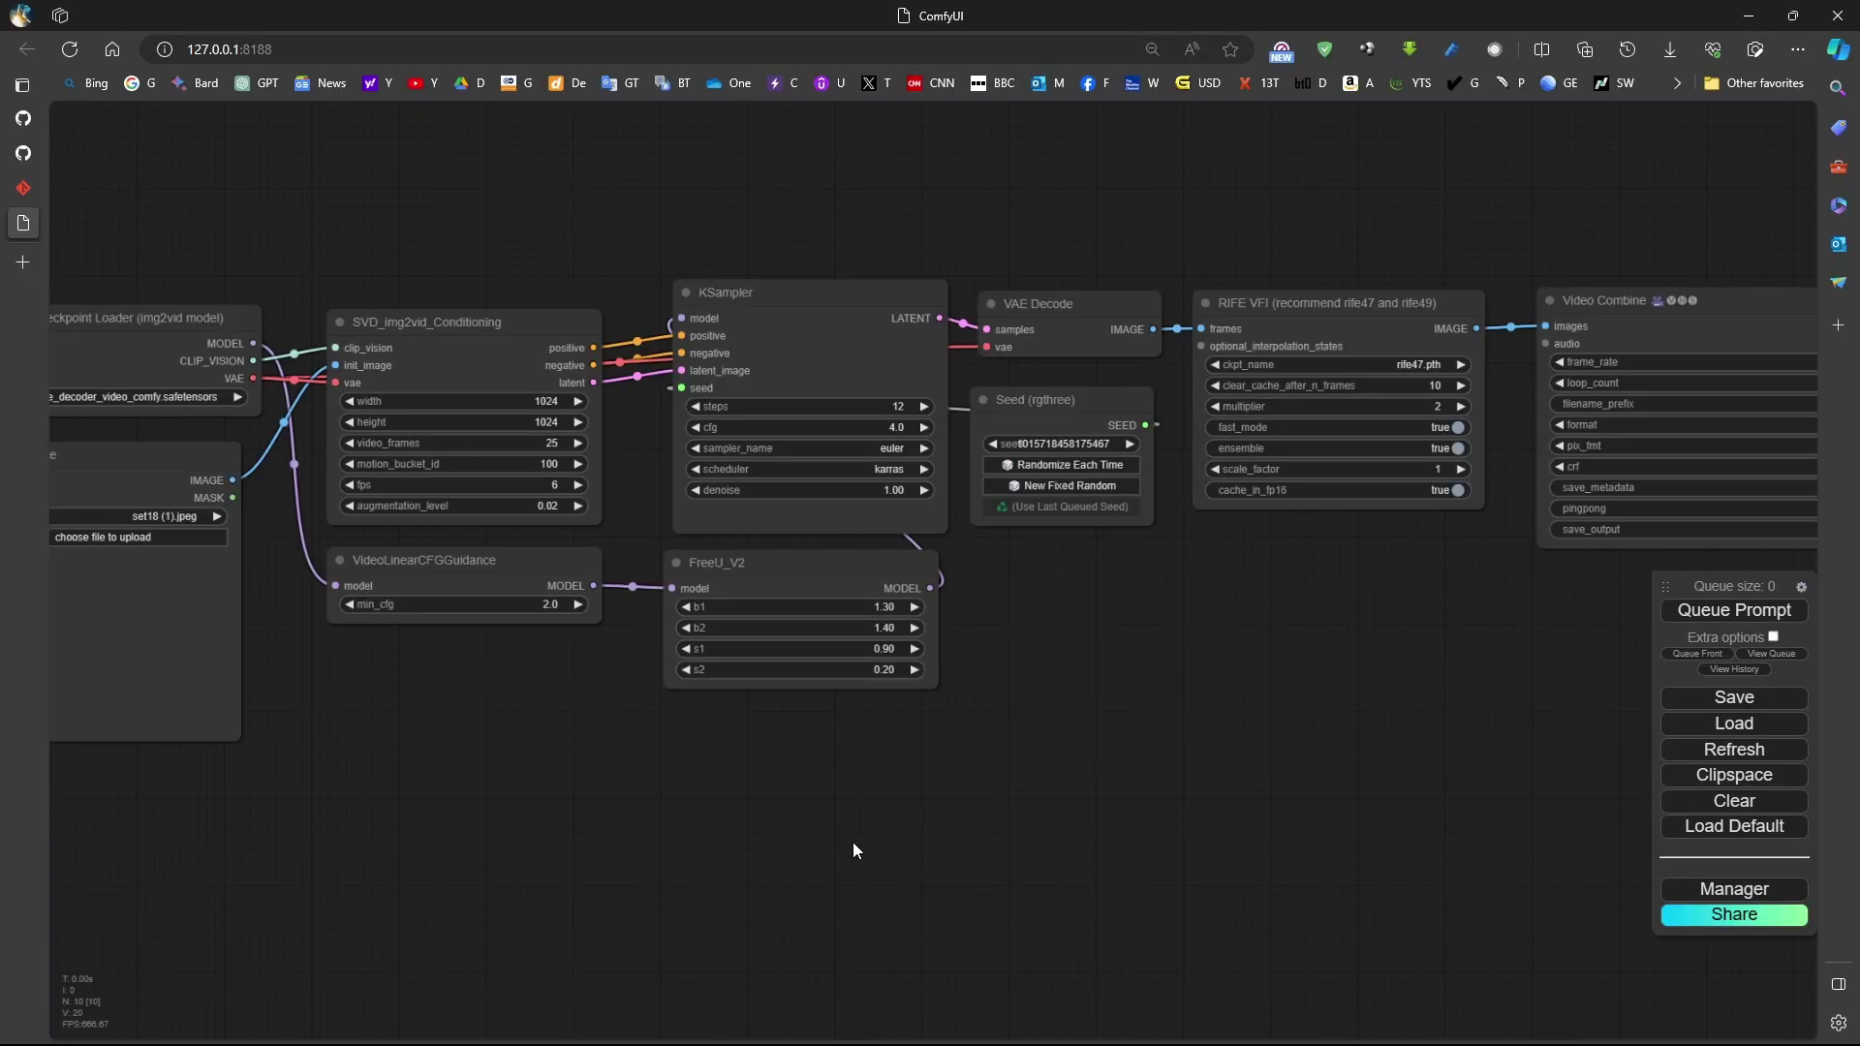
key("alt+Tab")
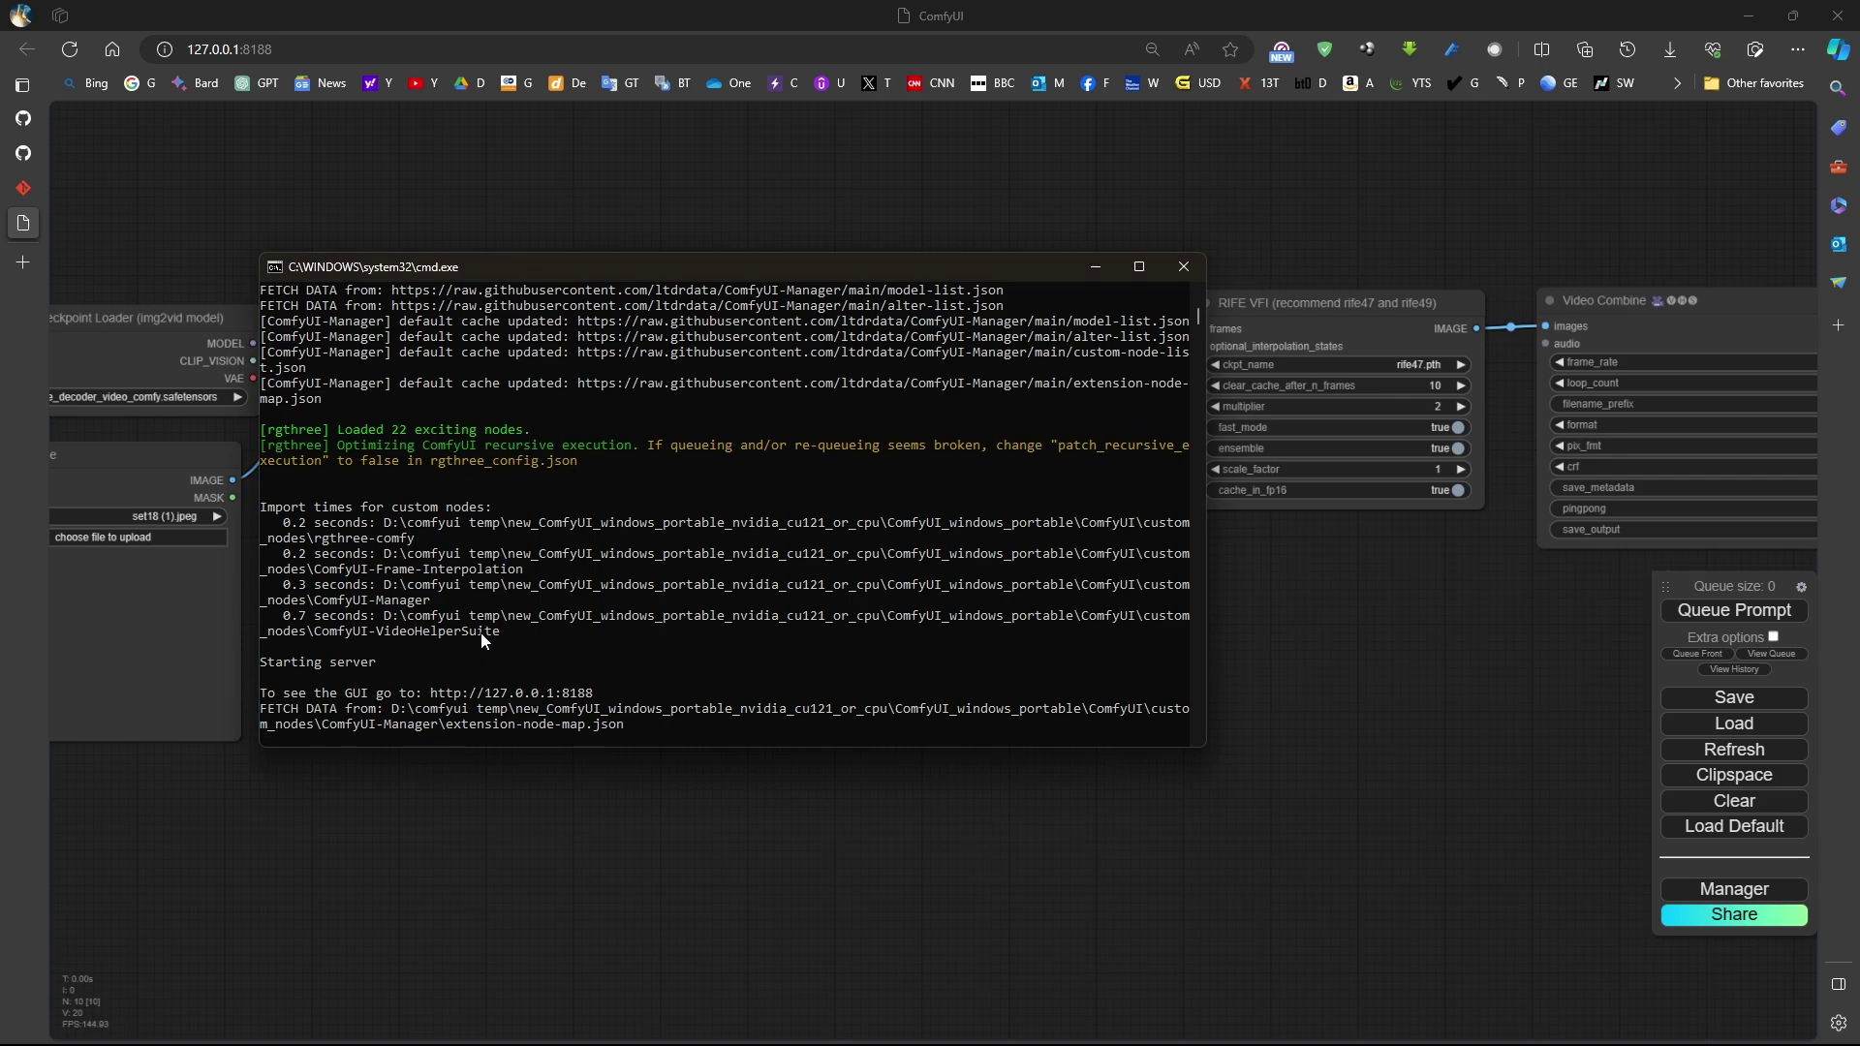
left_click(582, 8)
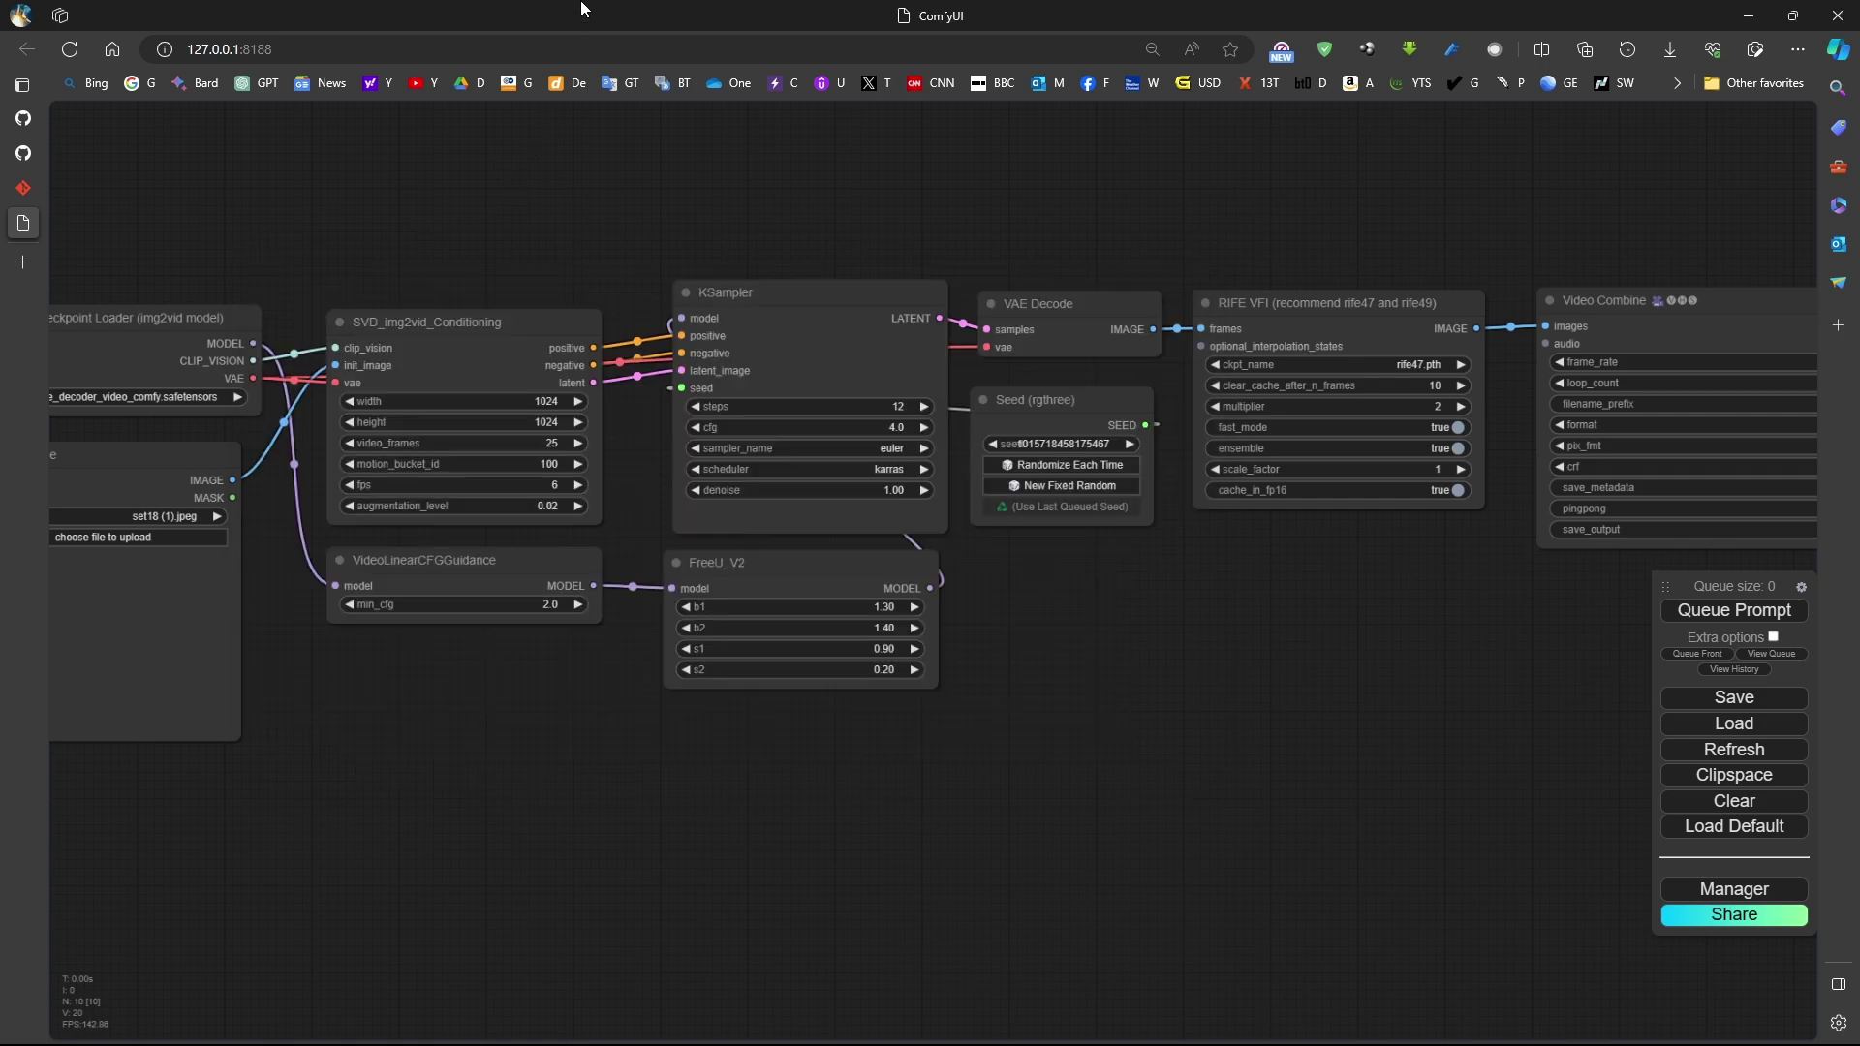
scroll(1045, 825, "down", 4)
scroll(876, 776, "up", 3)
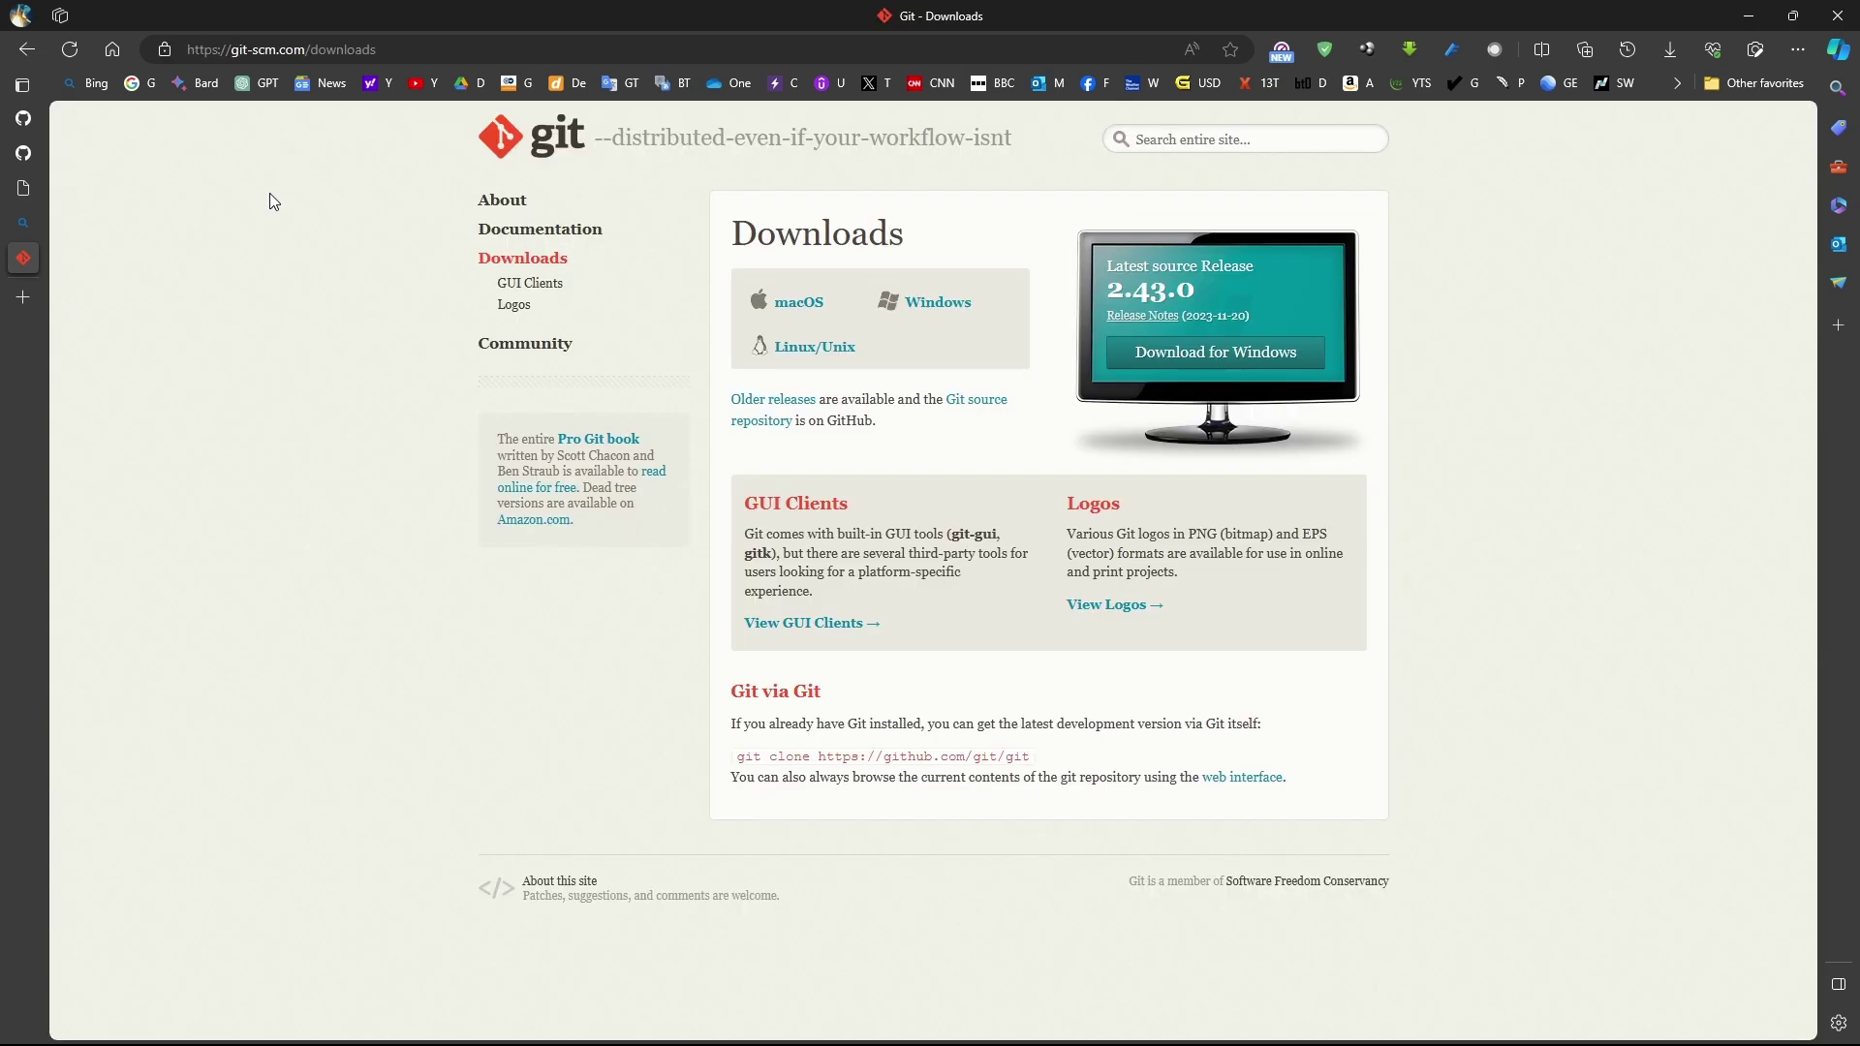
left_click(35, 118)
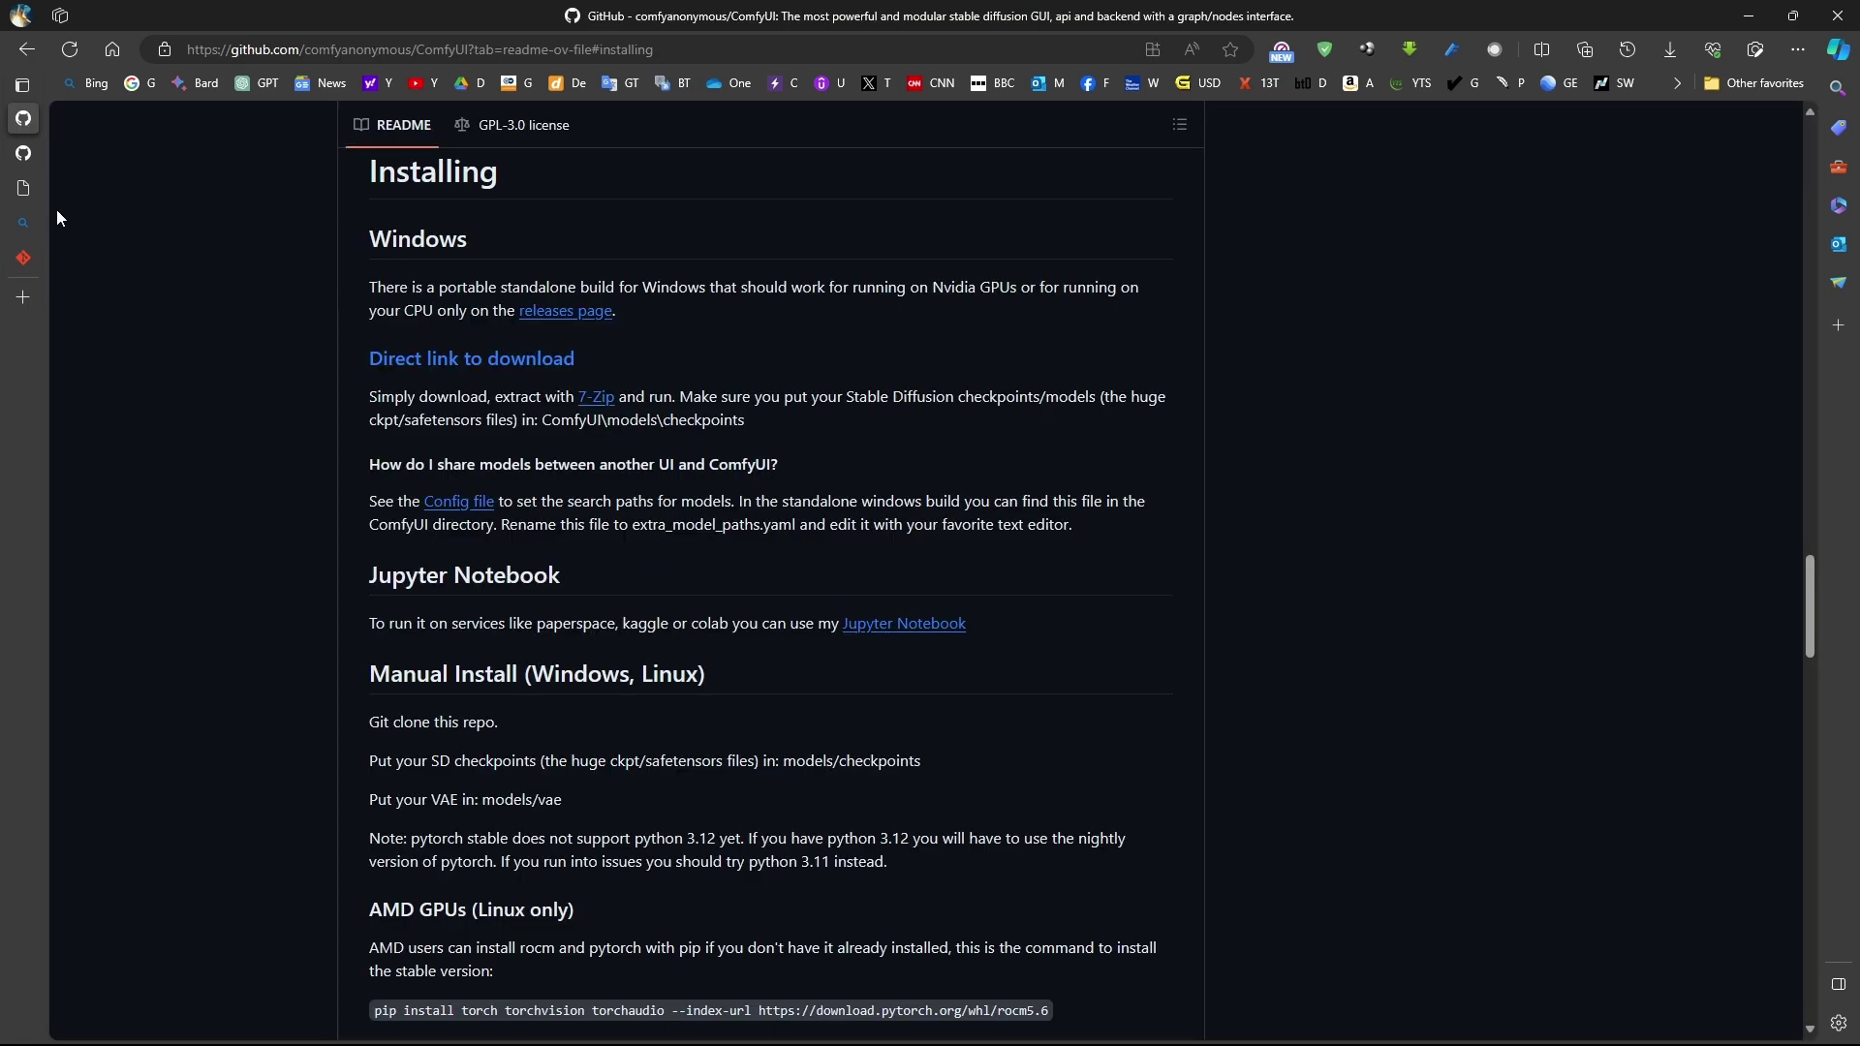
Return to the ComfyUI page and clear the whole workflow from the canvas, confirming the prompt.
left_click(23, 188)
scroll(1121, 554, "down", 3)
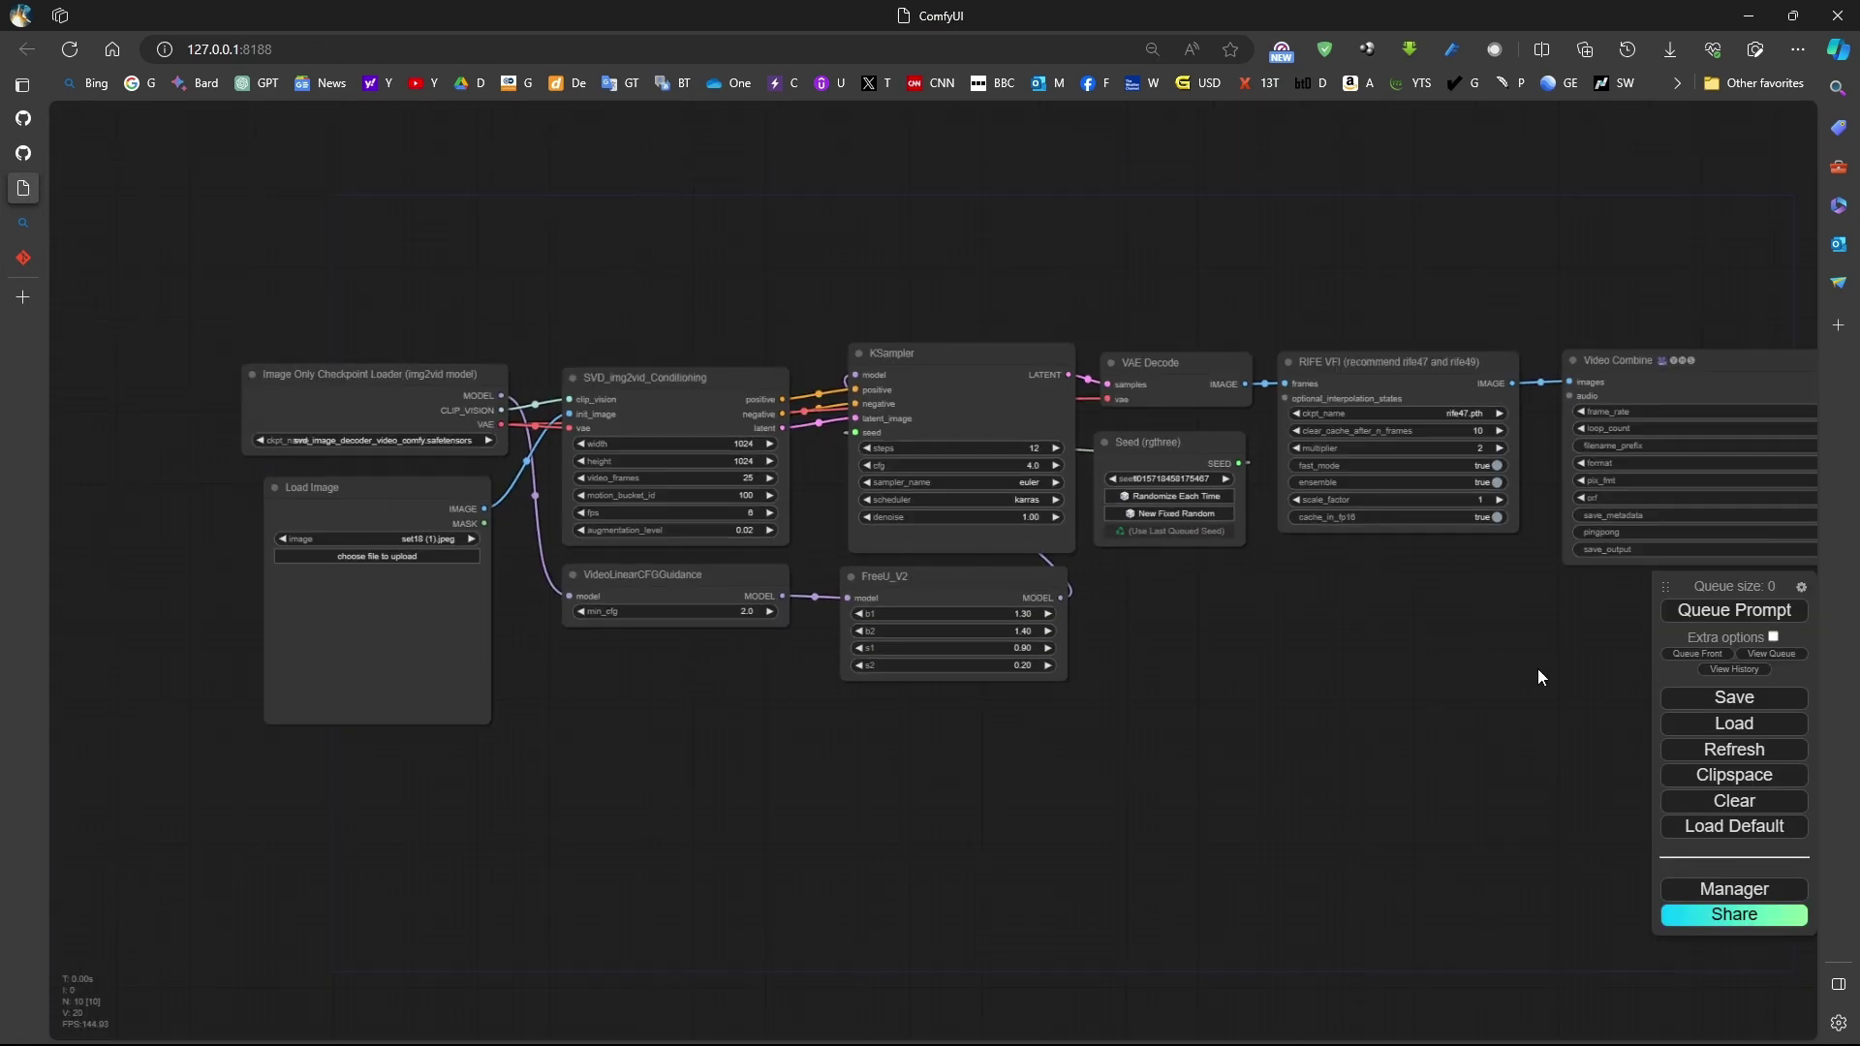
left_click(1741, 801)
left_click(1023, 157)
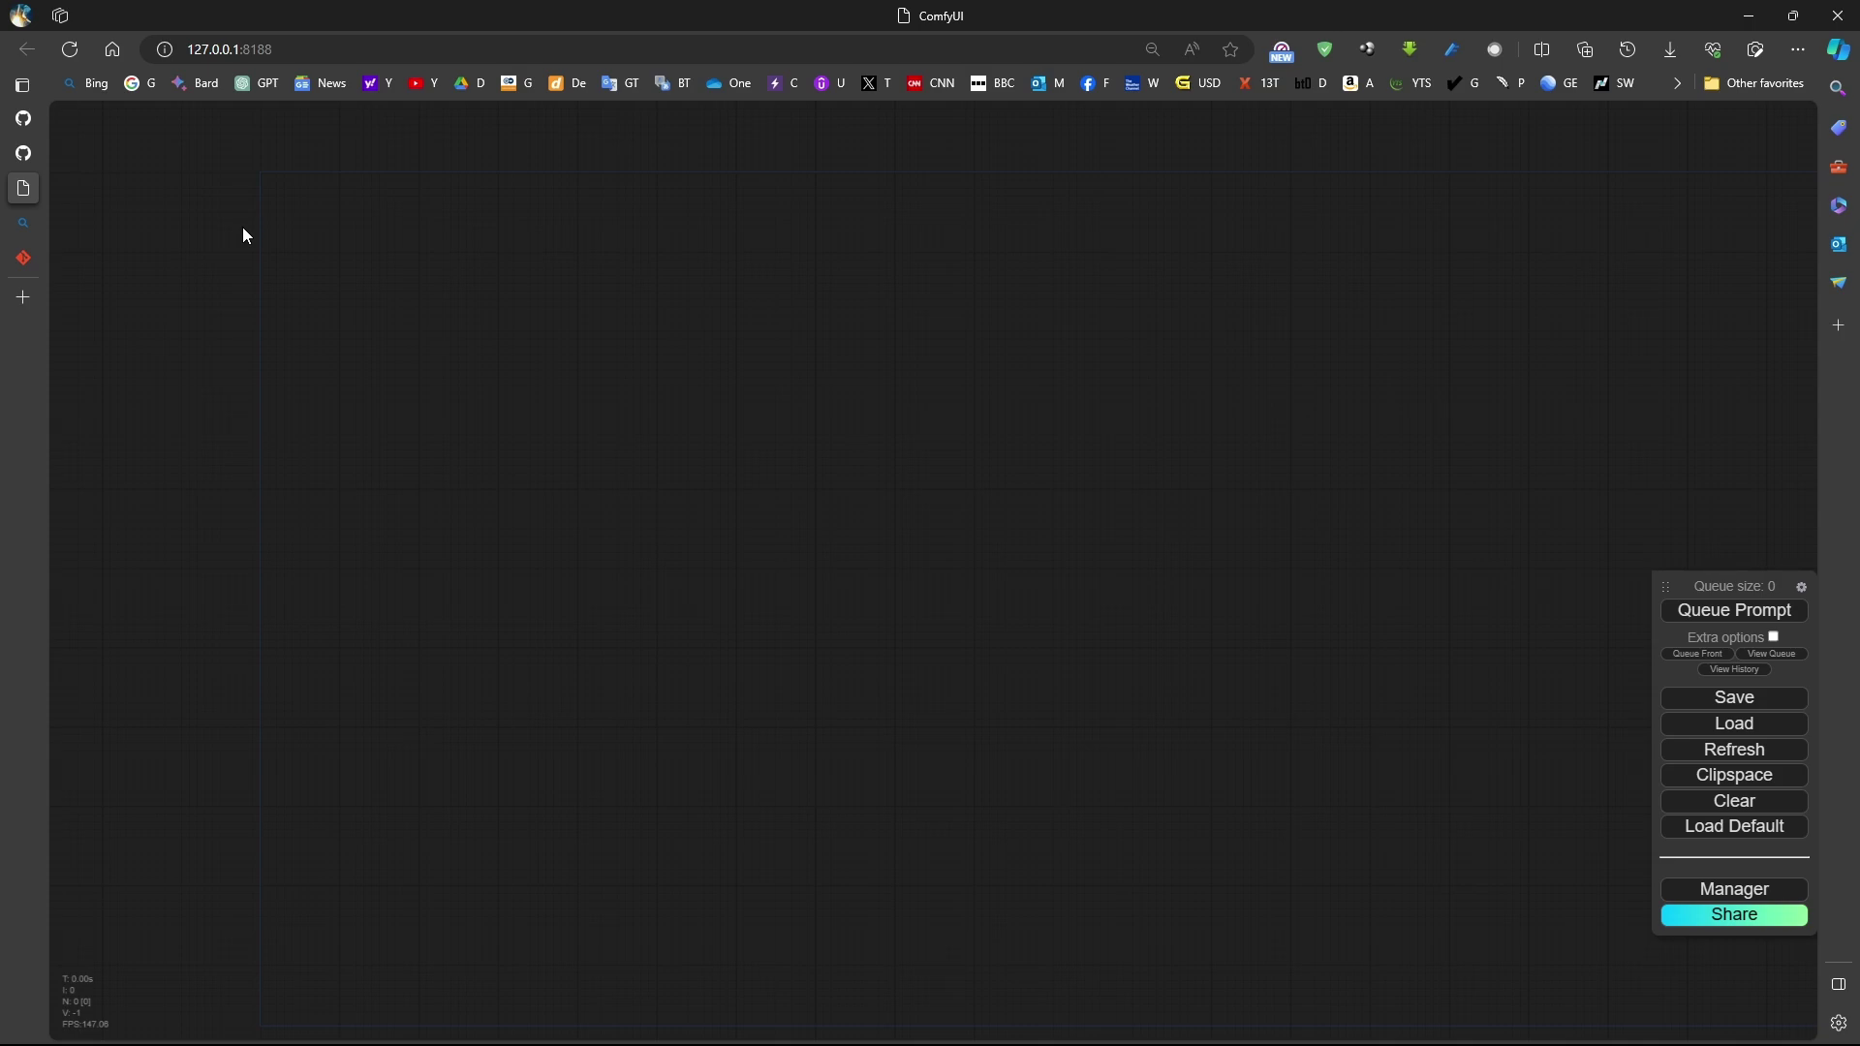
Switch to the ComfyUI GitHub repository page and open the ComfyUI Examples link from its README.
left_click(32, 119)
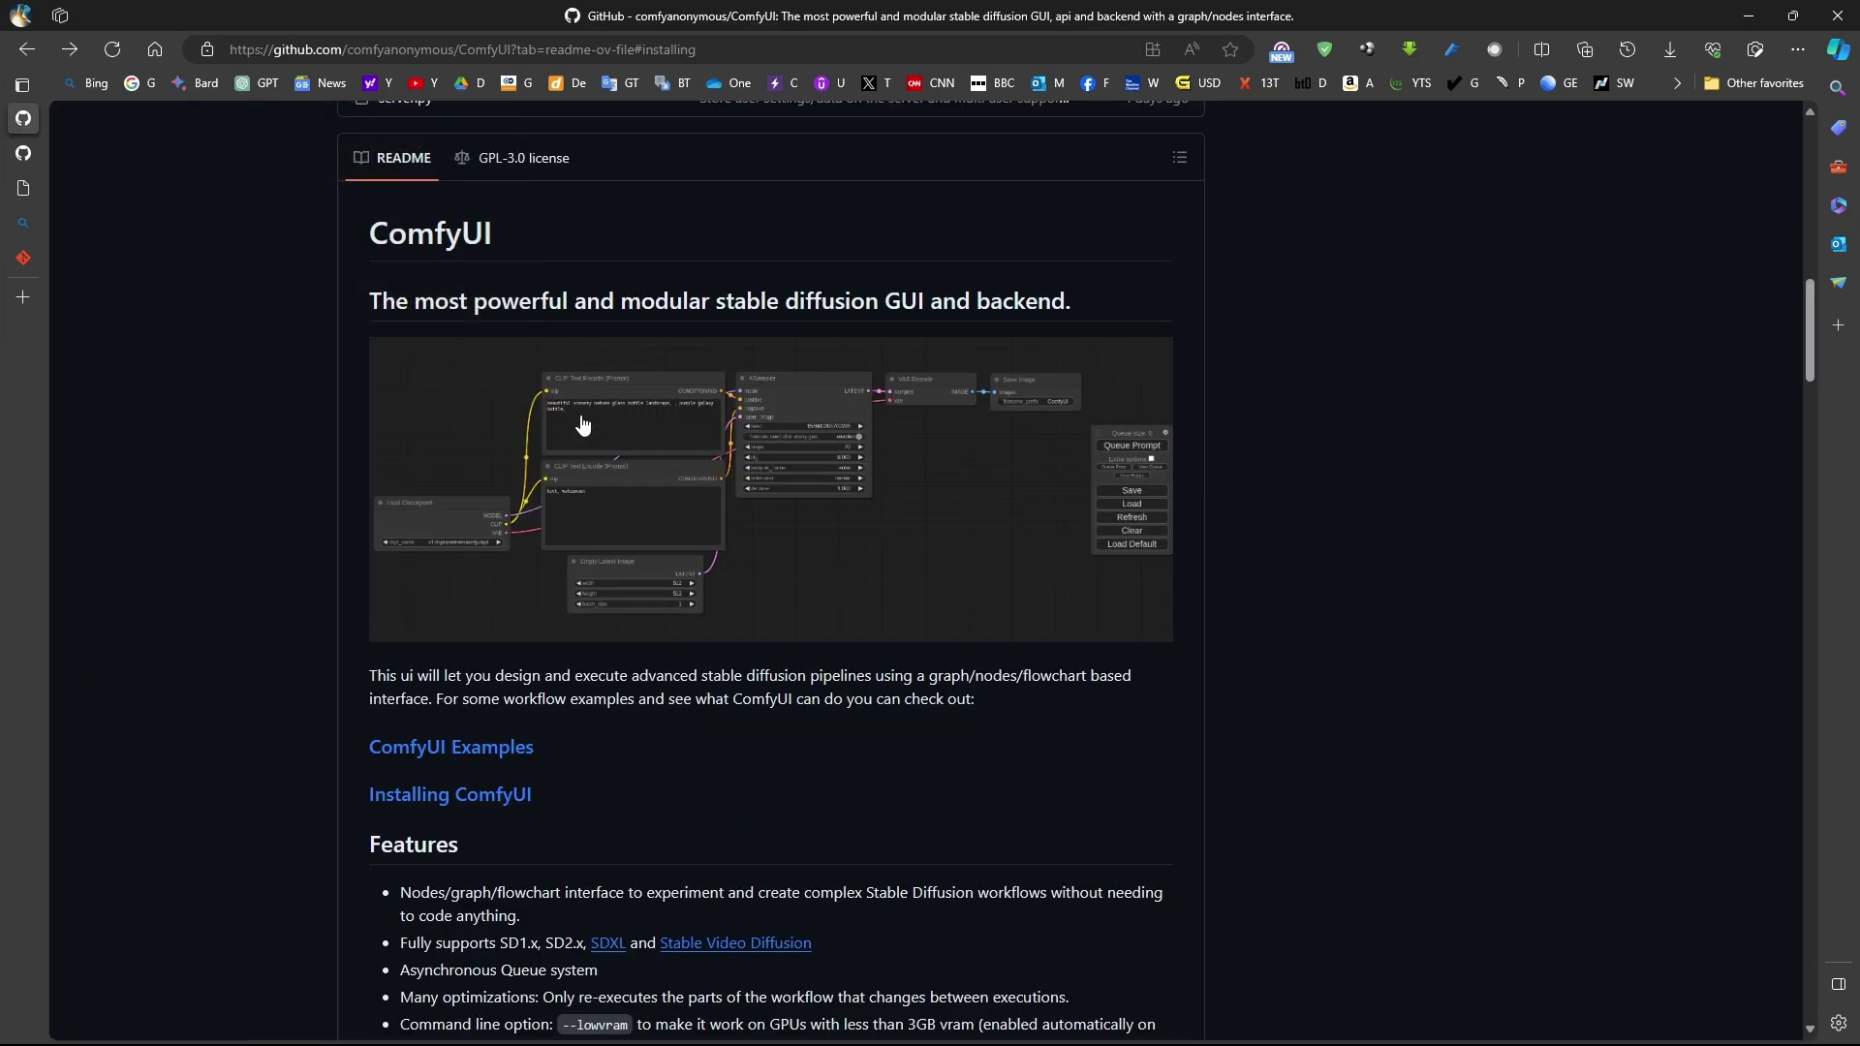
left_click(461, 751)
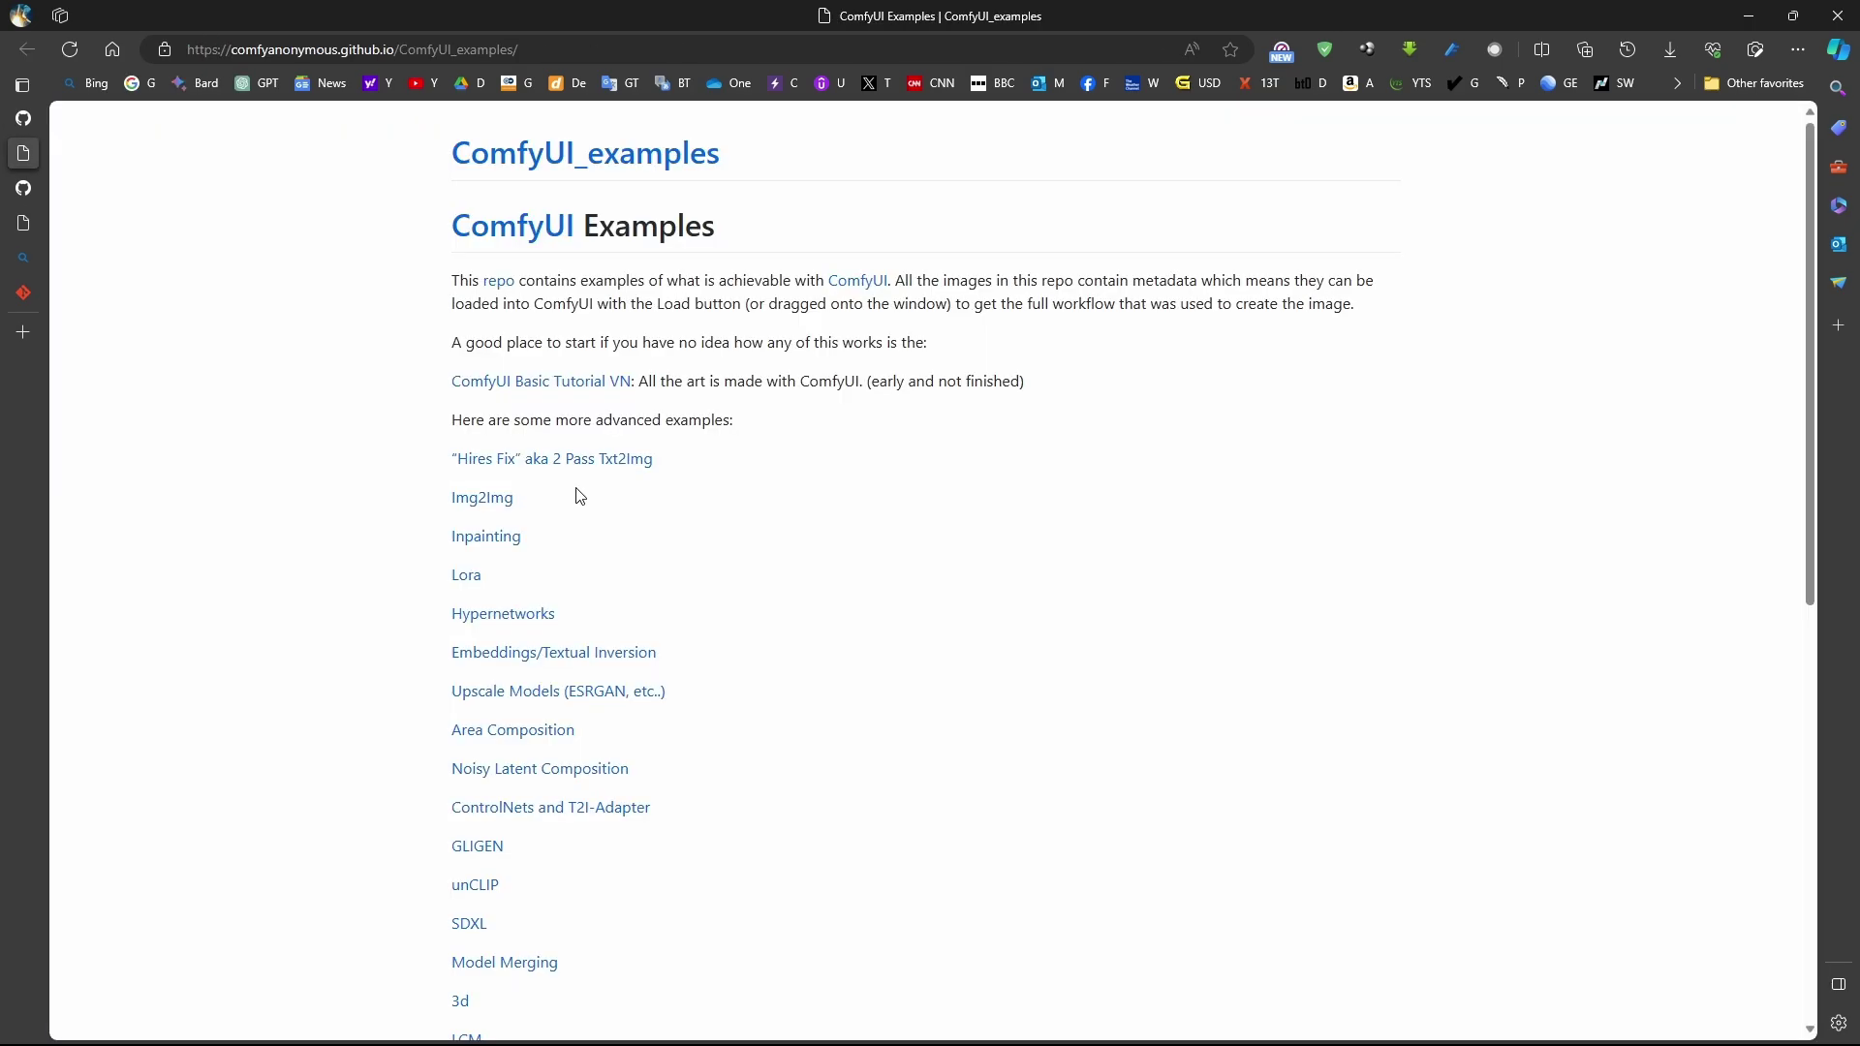
Browse the ComfyUI Examples page down to its third-party workflow sources and open the OpenArt AI workflows site in a separate tab.
scroll(497, 513, "down", 1)
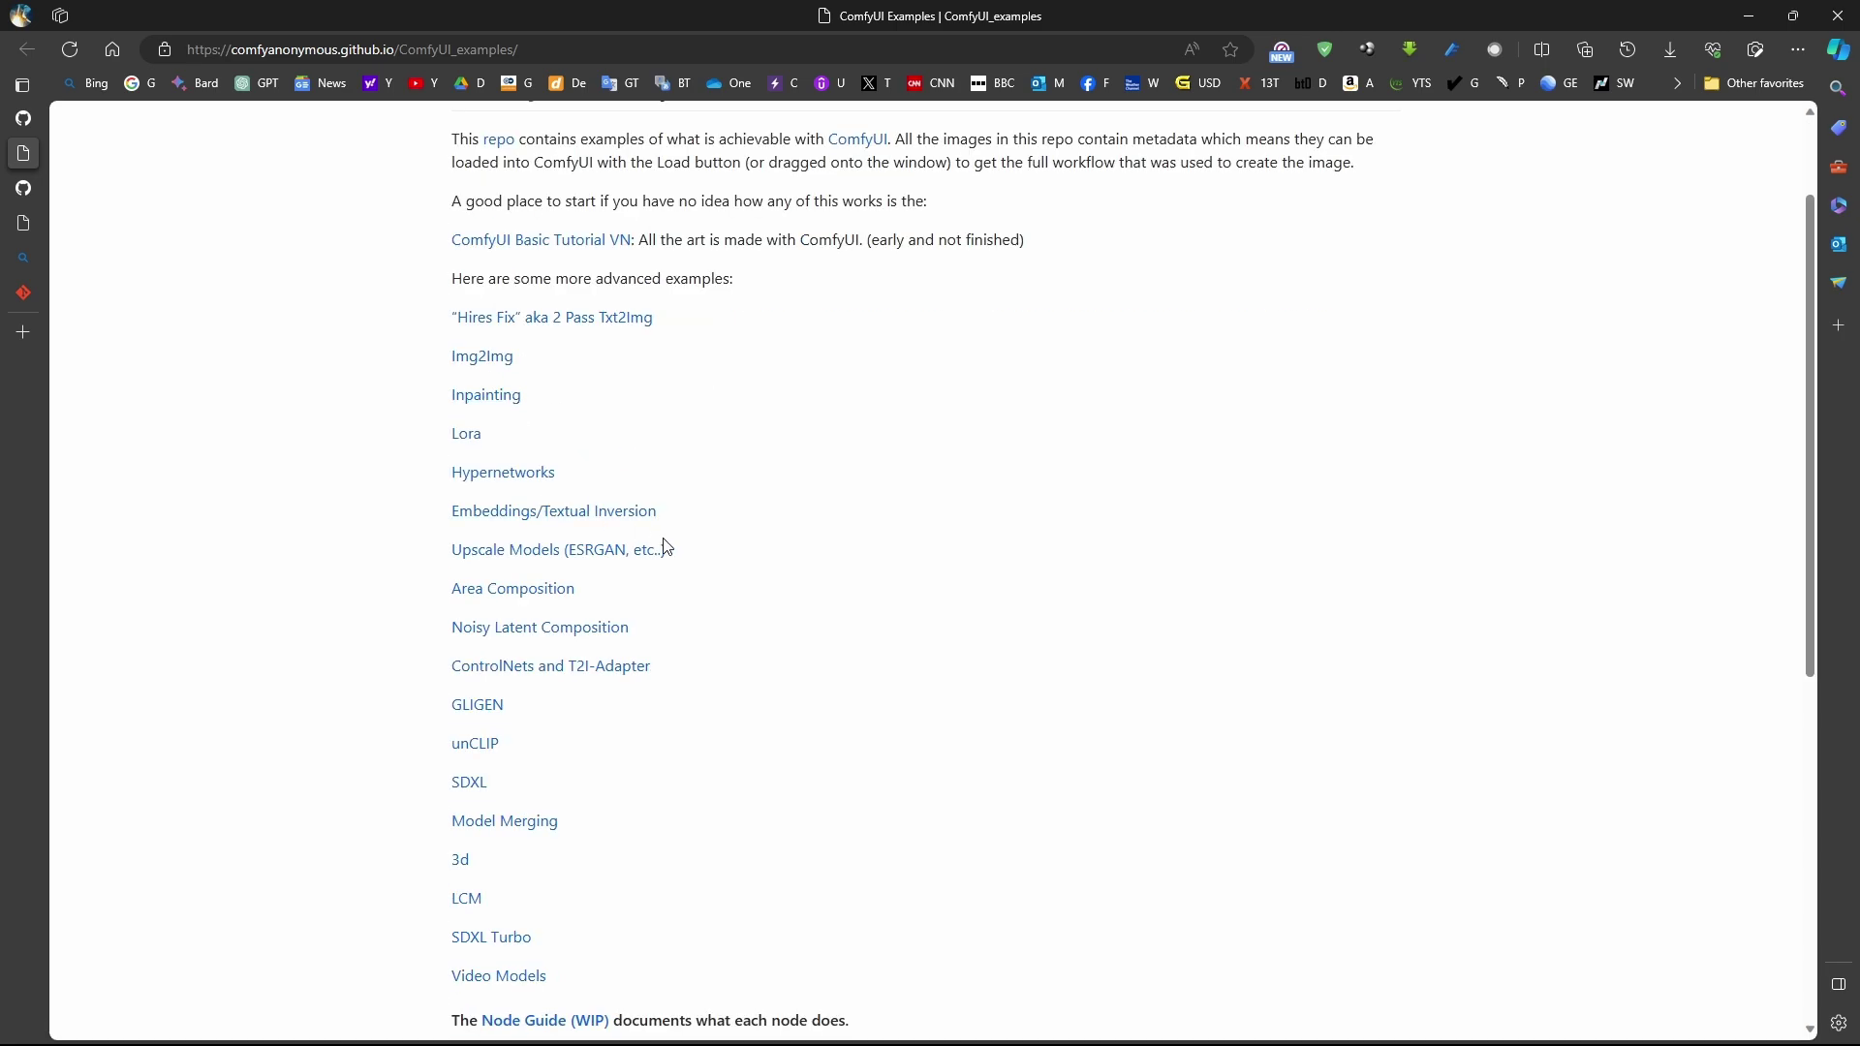
scroll(553, 667, "down", 2)
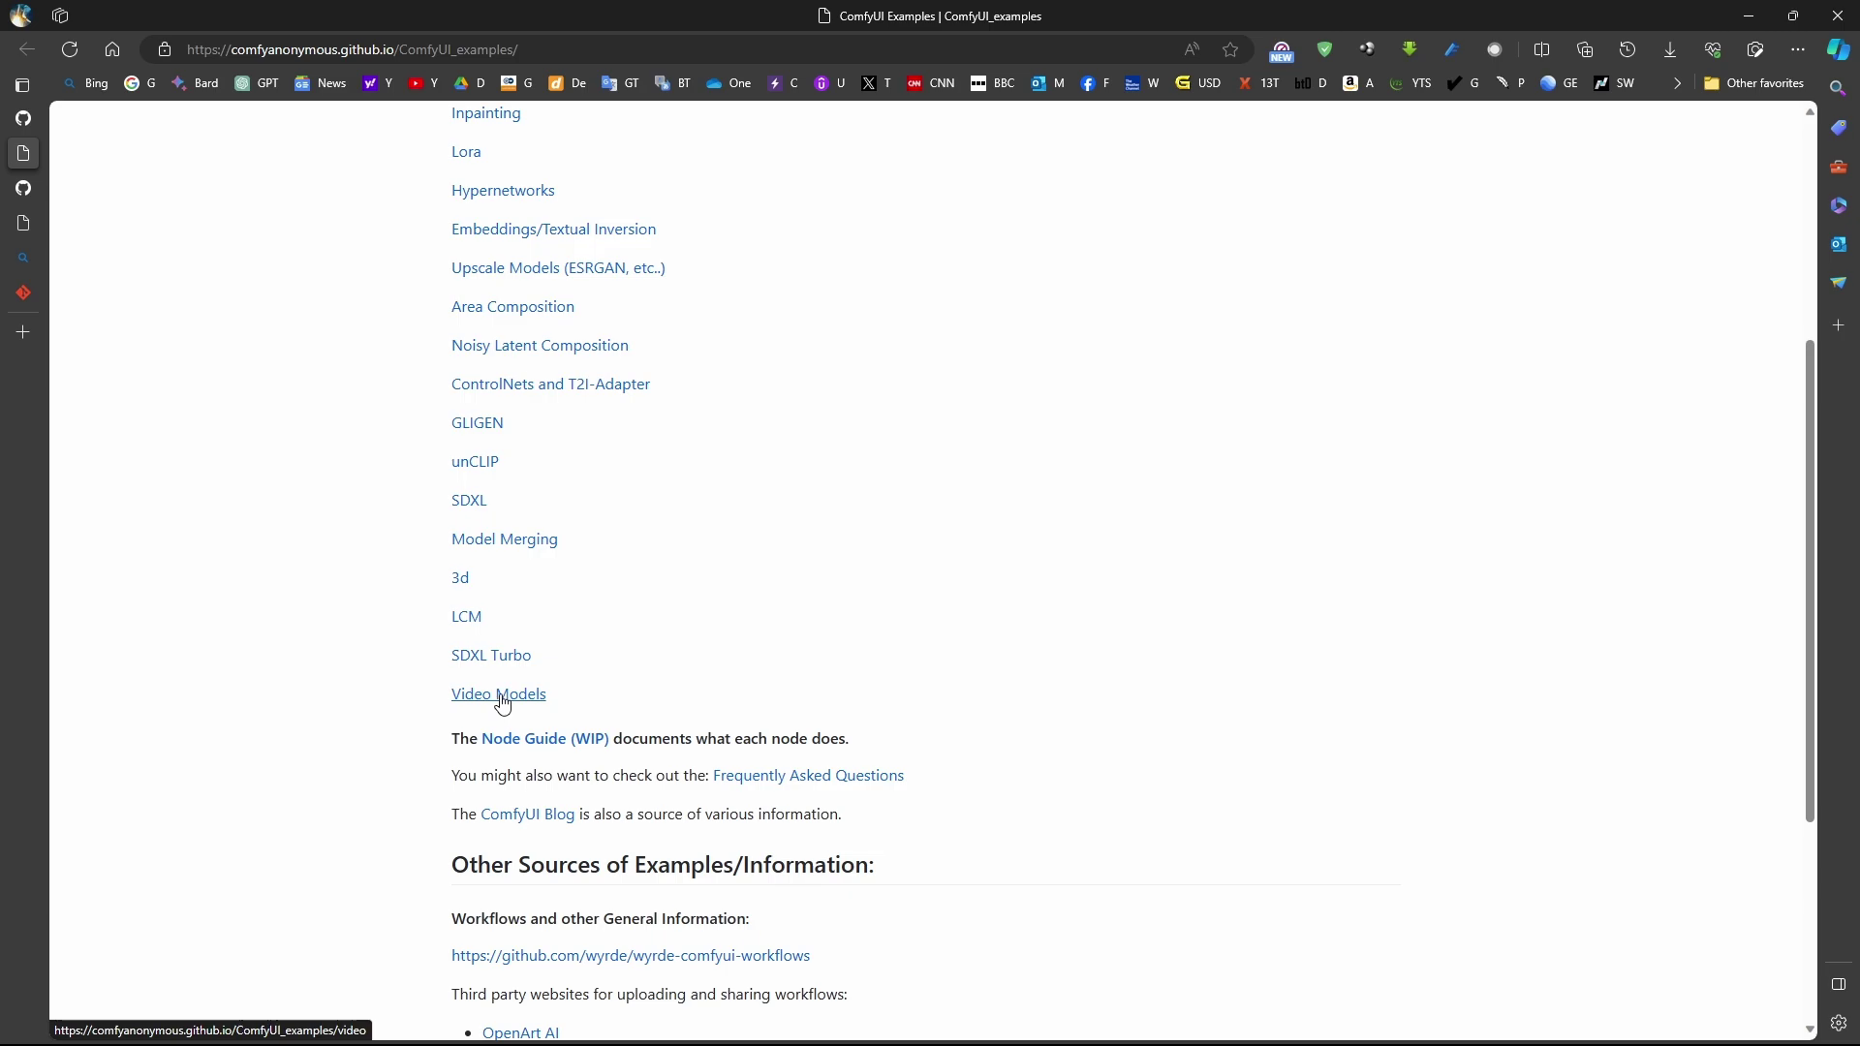
scroll(611, 620, "down", 3)
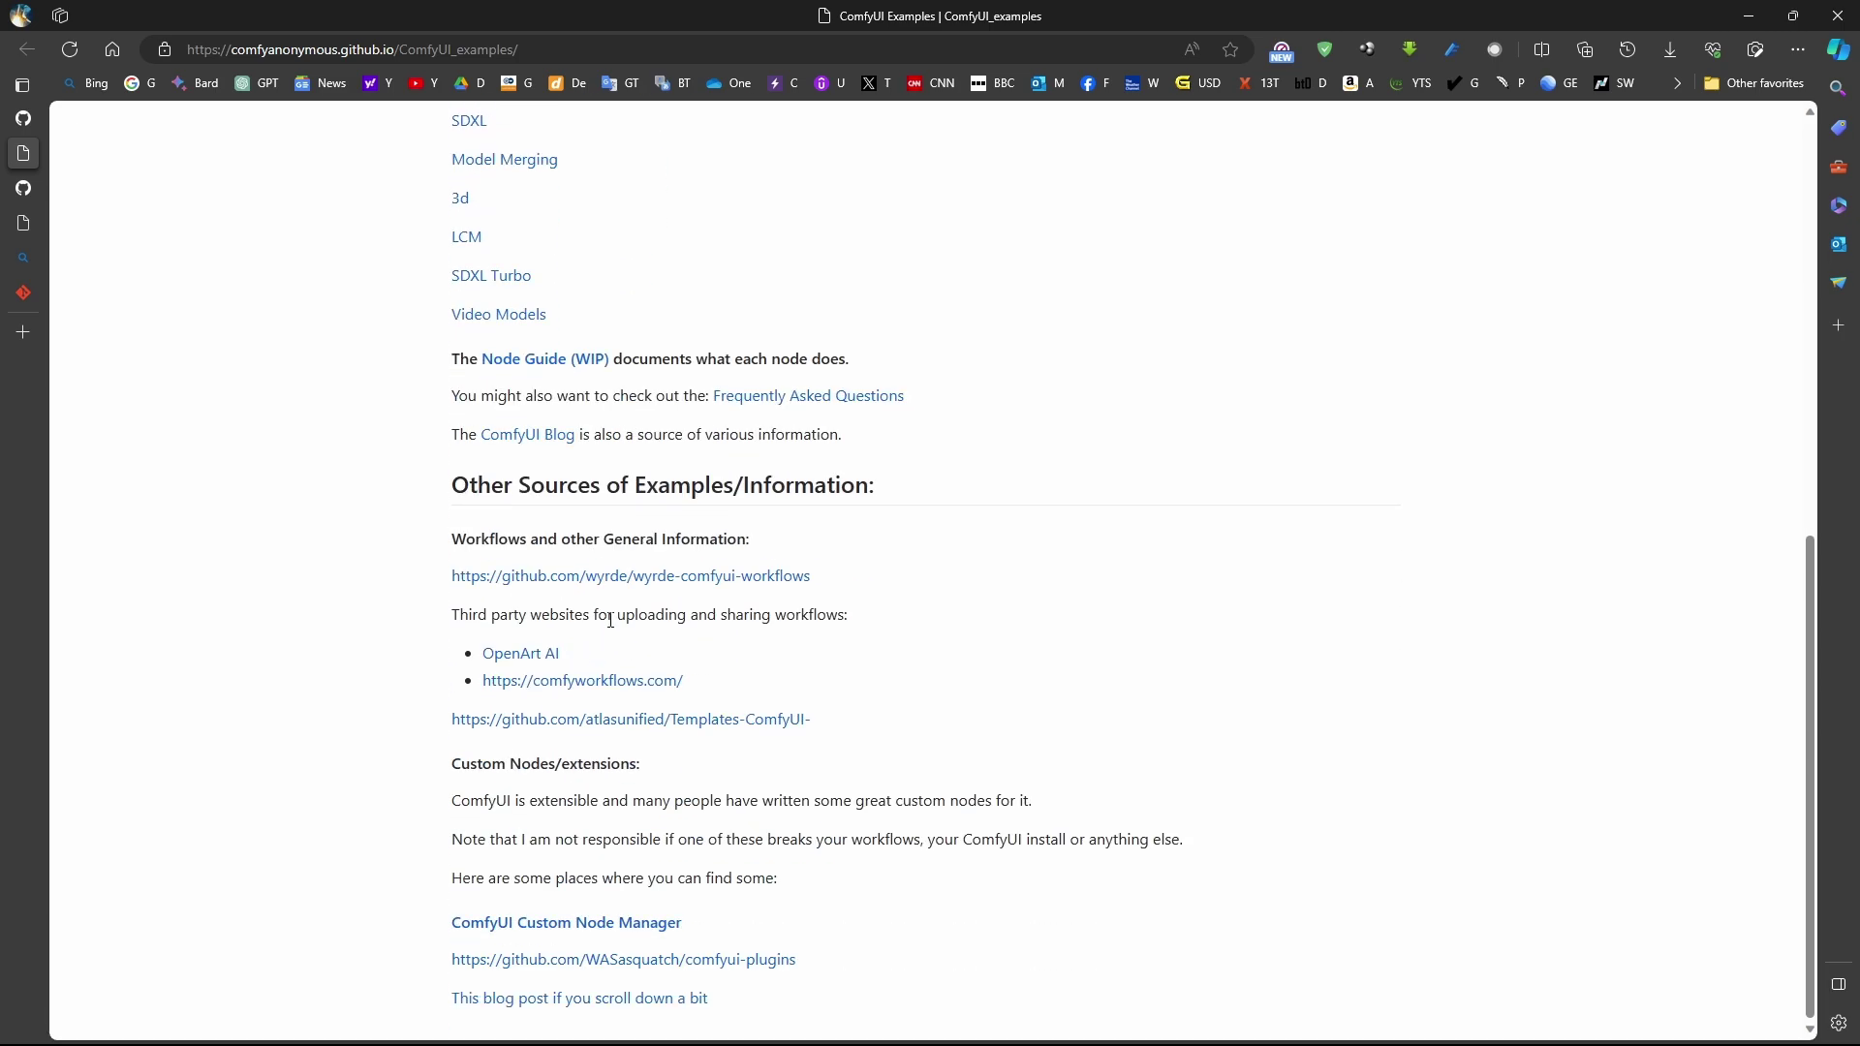
middle_click(533, 656)
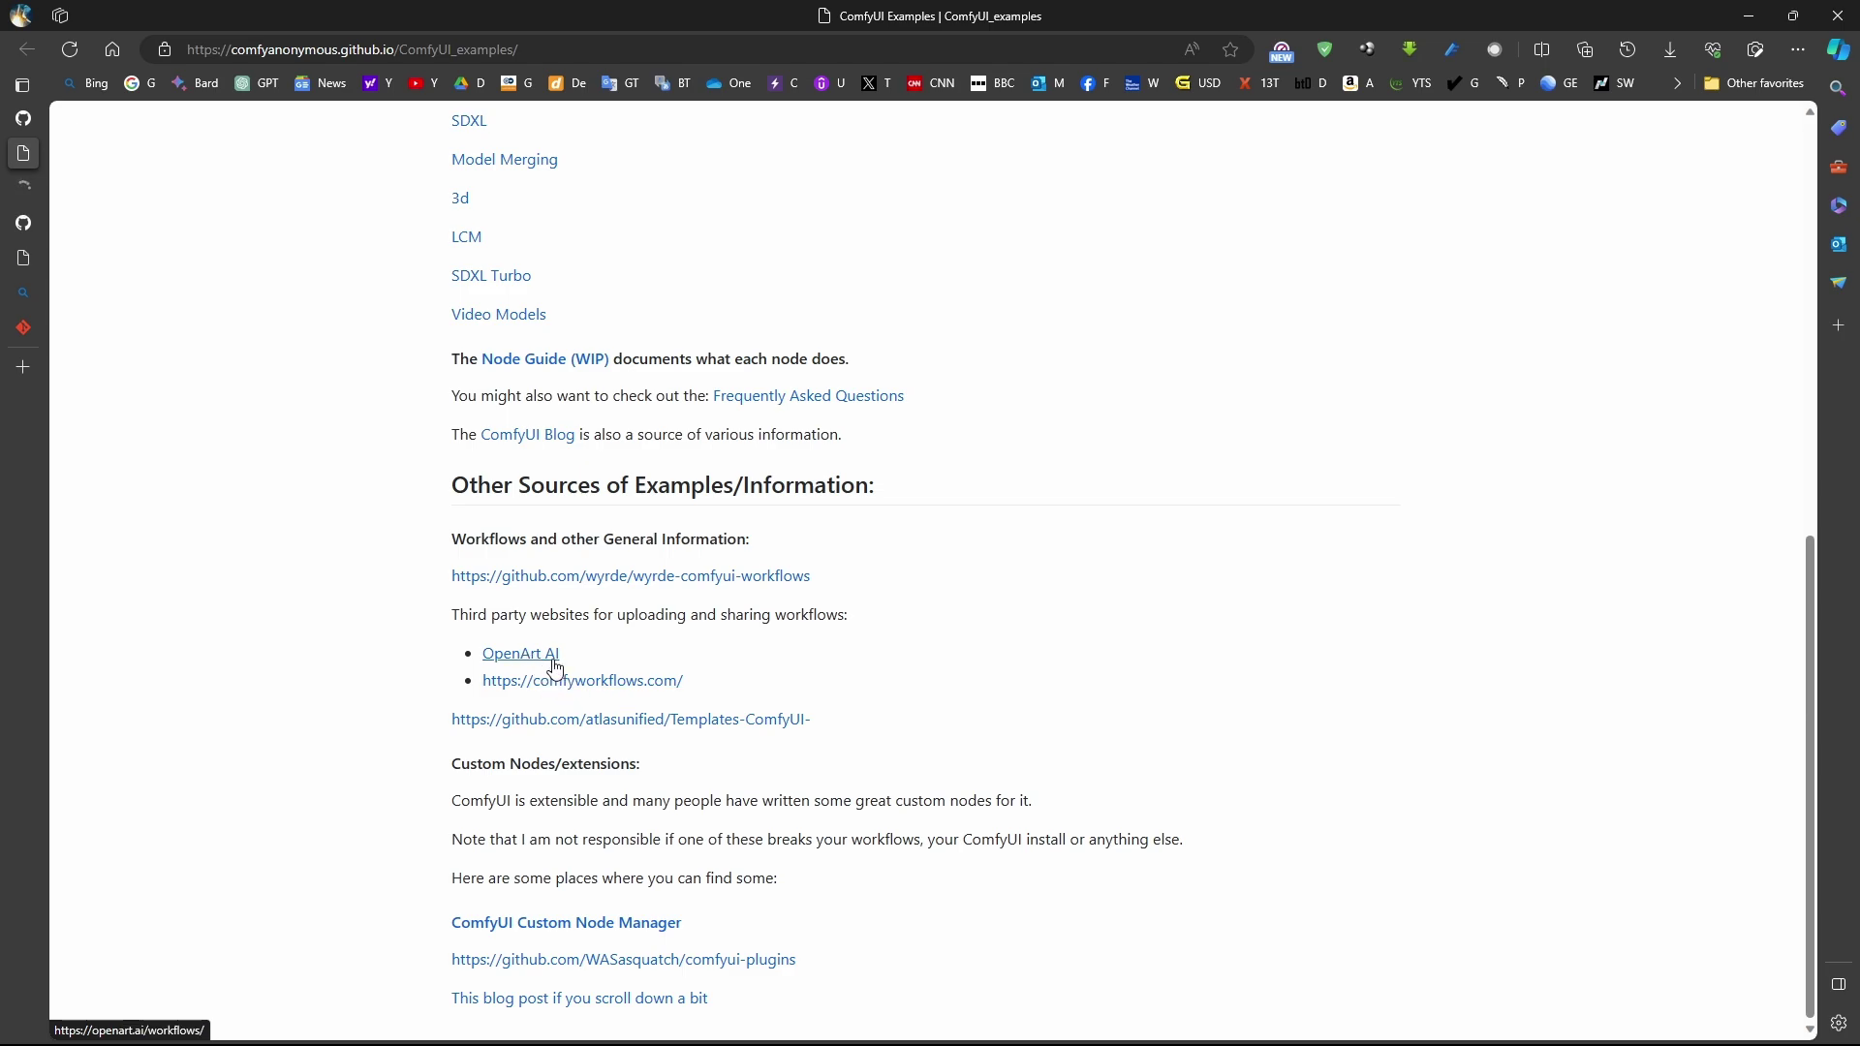
left_click(24, 187)
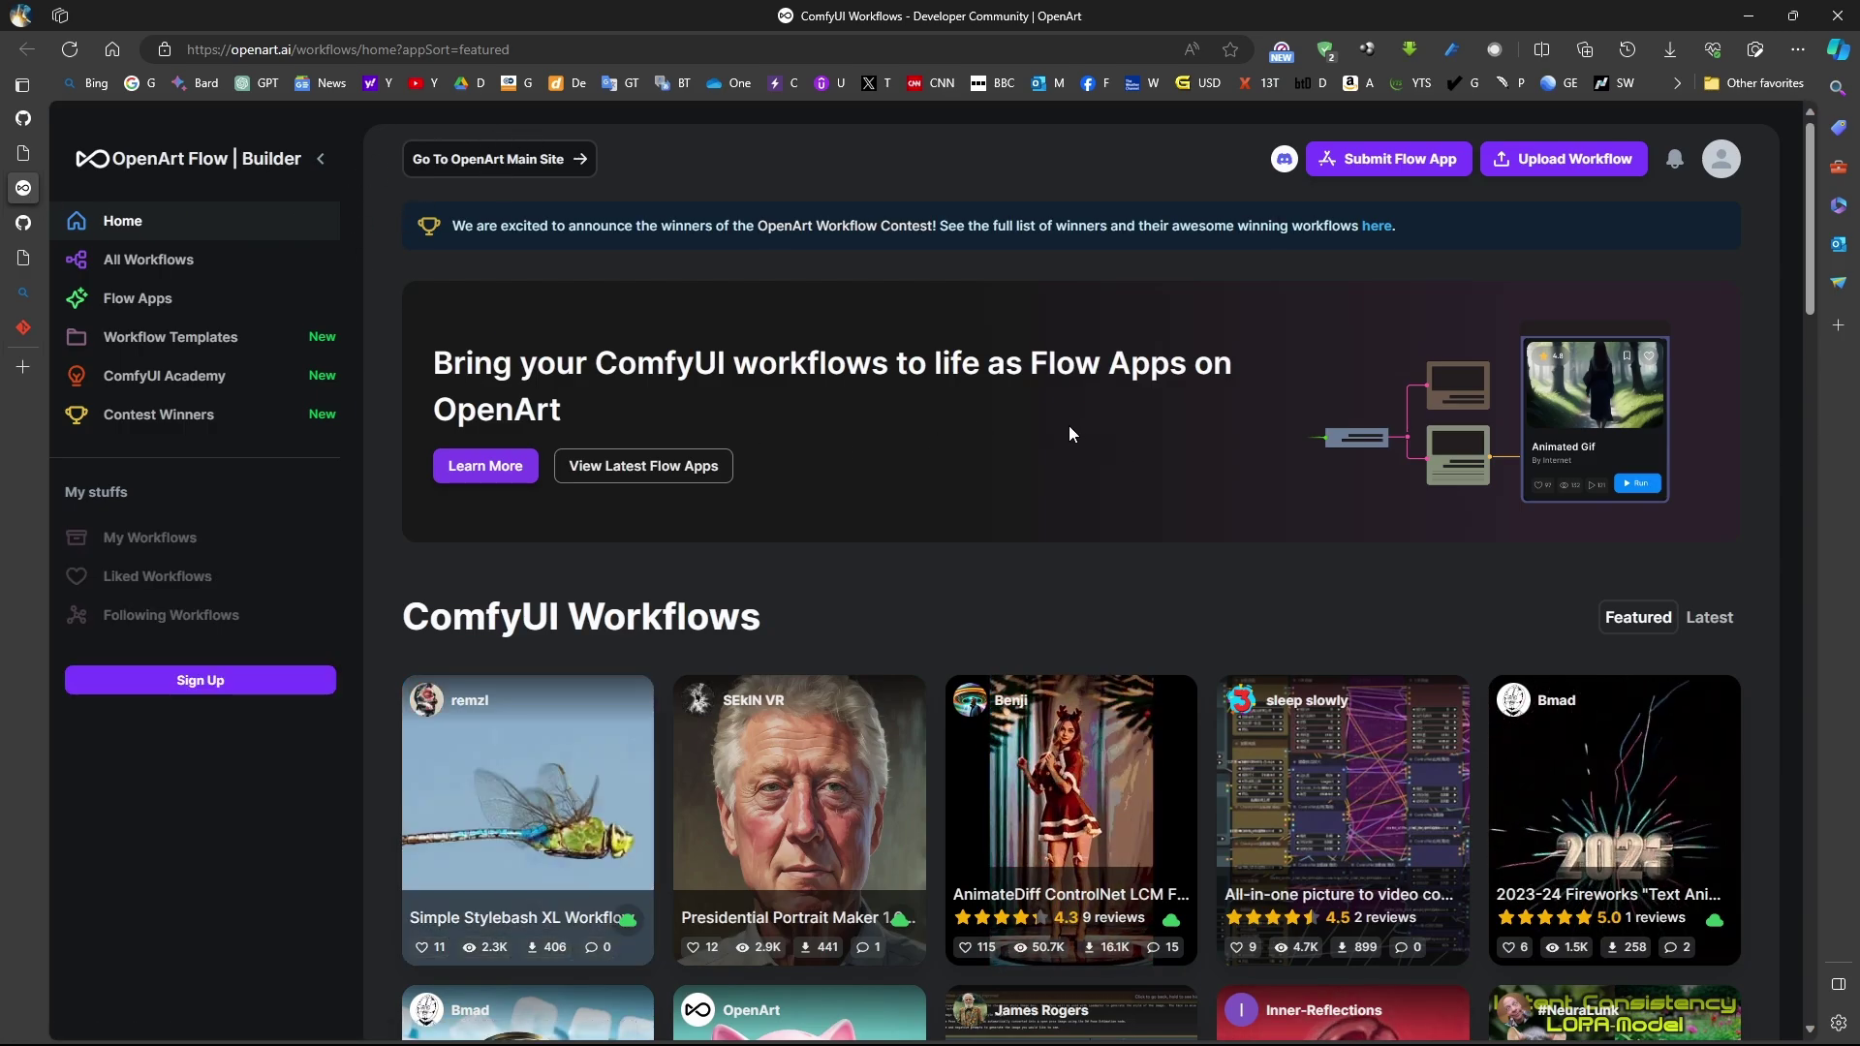
Browse OpenArt's featured ComfyUI workflows, view the AnimateDiff ControlNet LCM Flicker-Free Animation Video Workflow page, and return to the OpenArt workflows home.
scroll(1069, 429, "down", 1)
scroll(1069, 429, "down", 3)
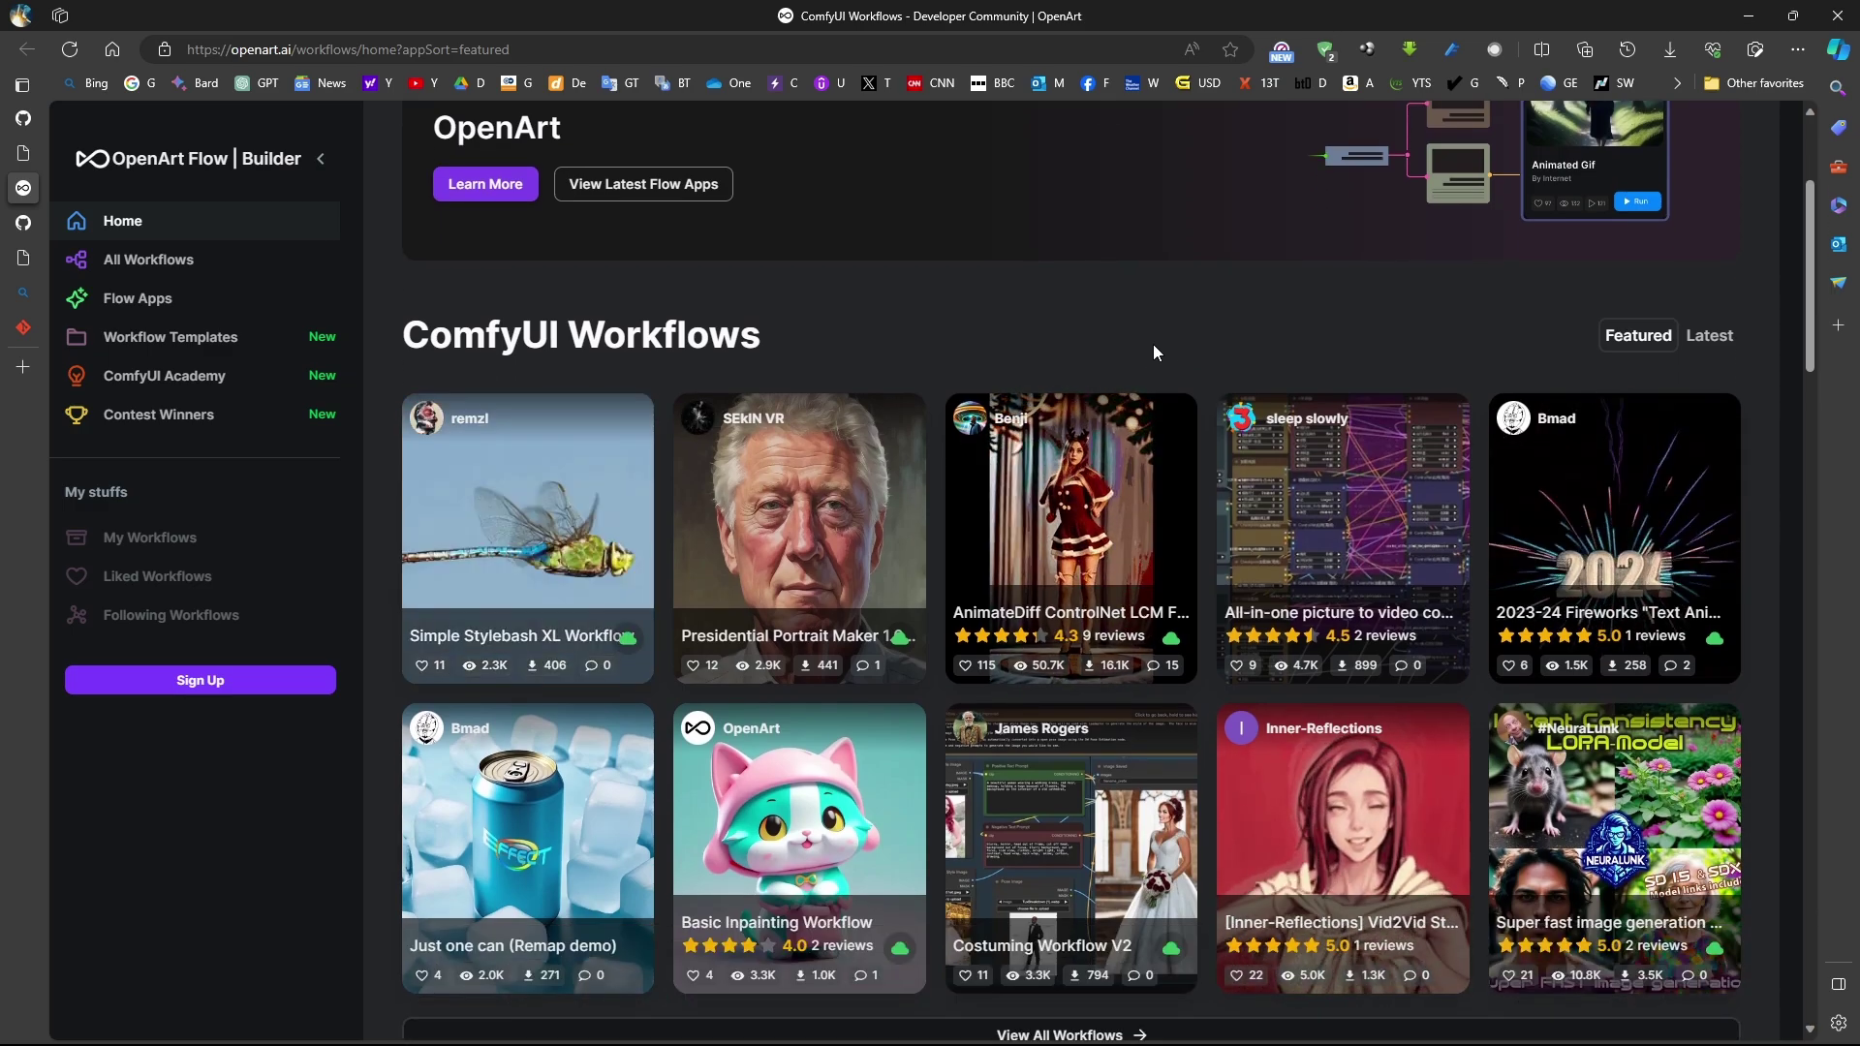
scroll(1133, 347, "down", 5)
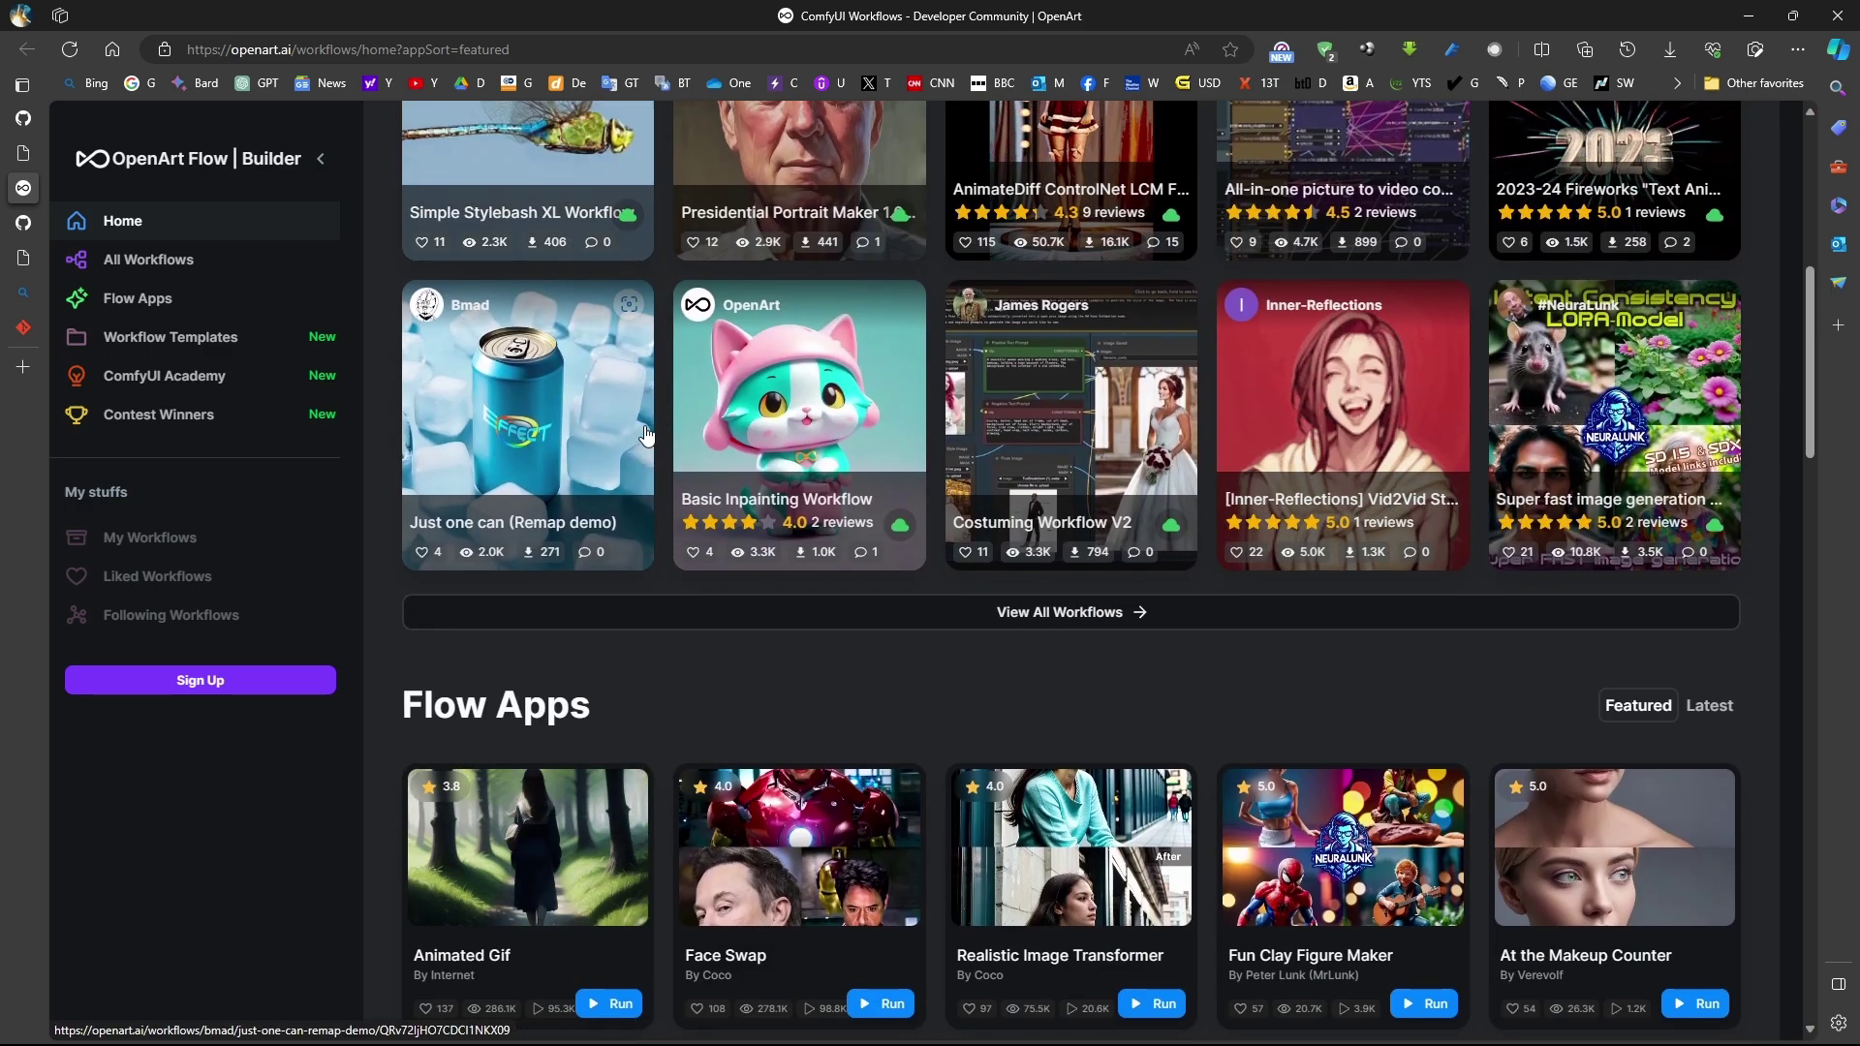
scroll(1637, 463, "down", 5)
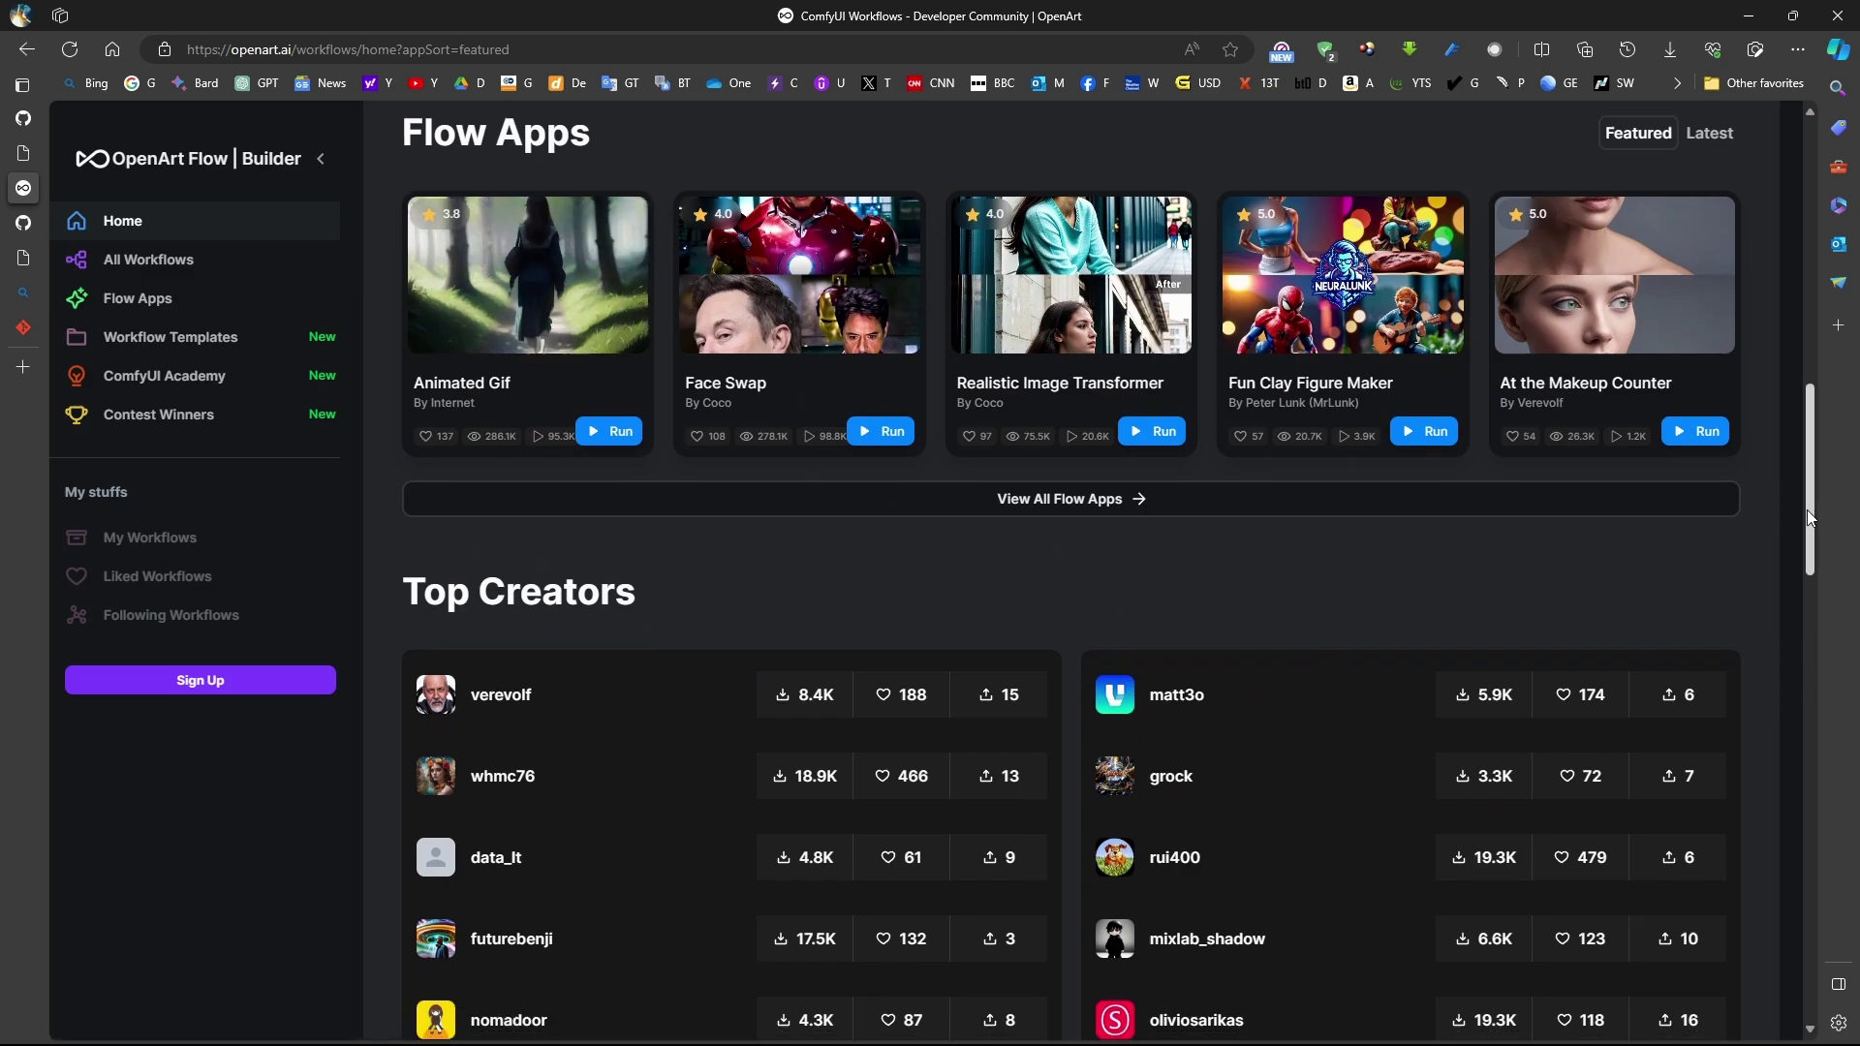
left_click_drag(1805, 509, 1786, 265)
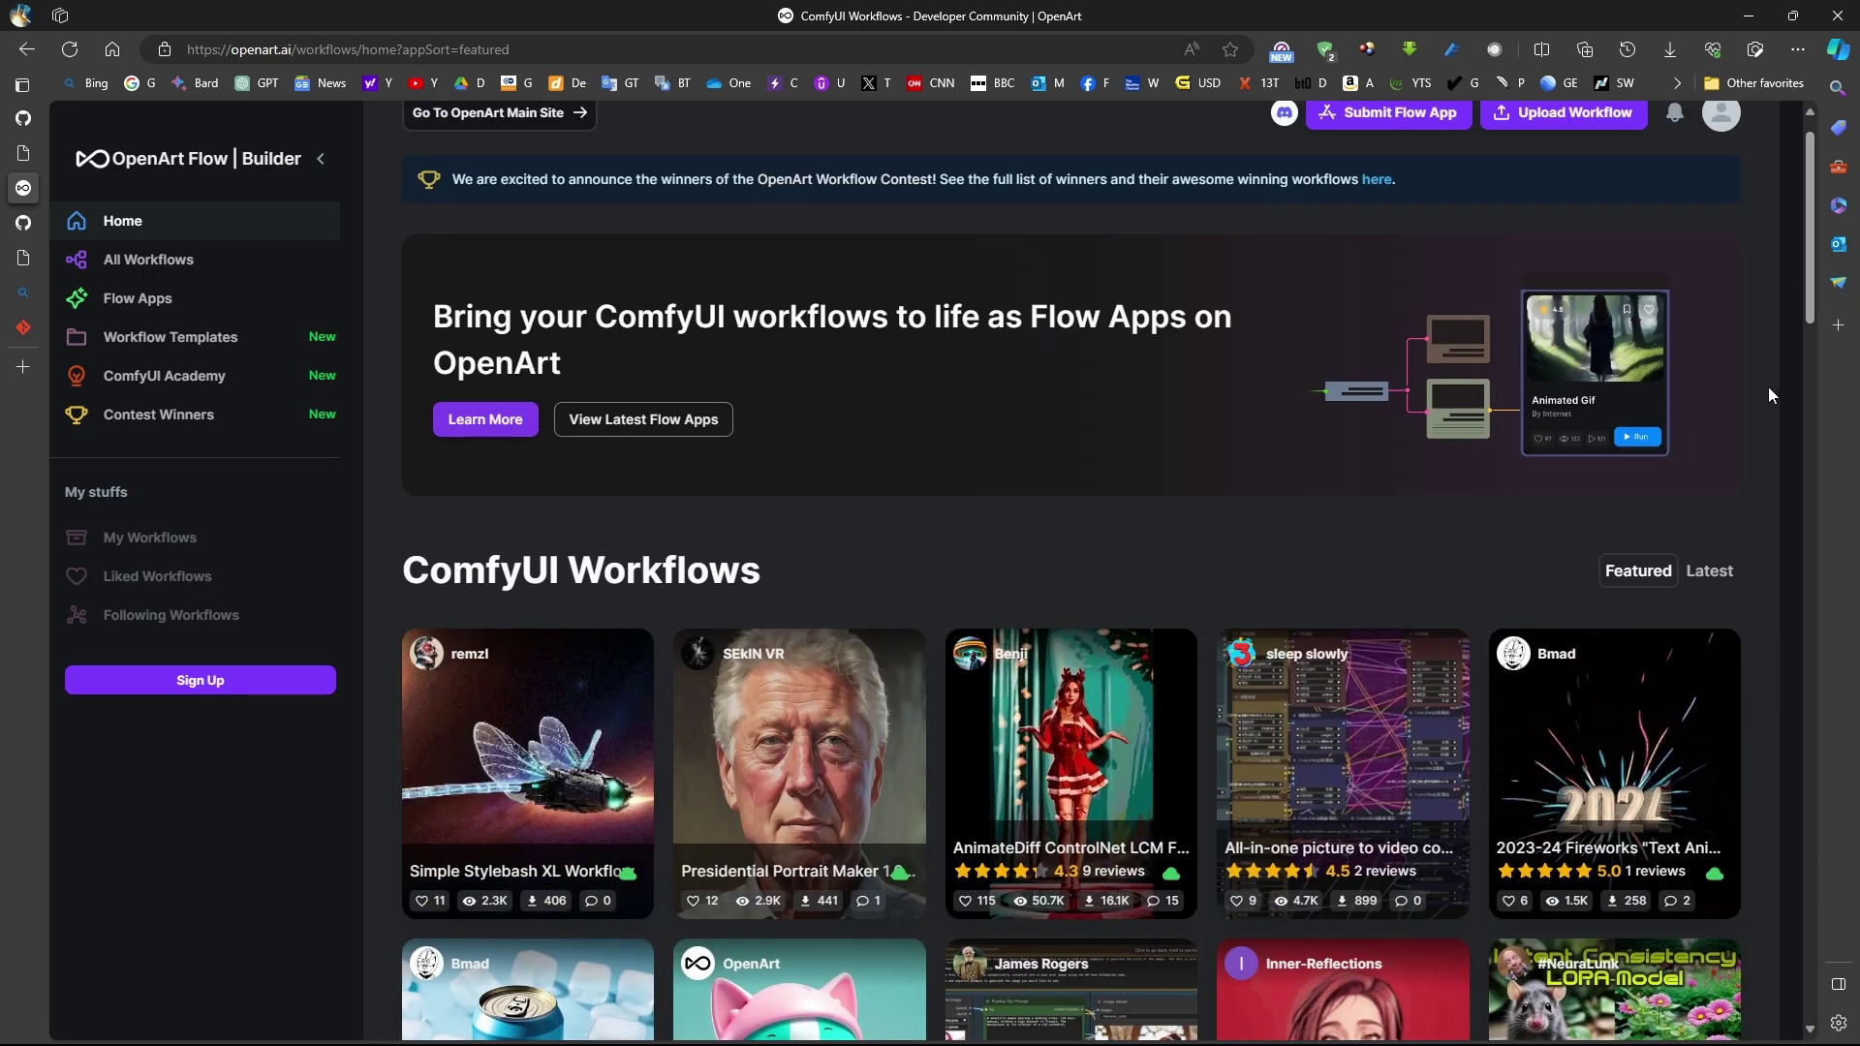
left_click(1097, 740)
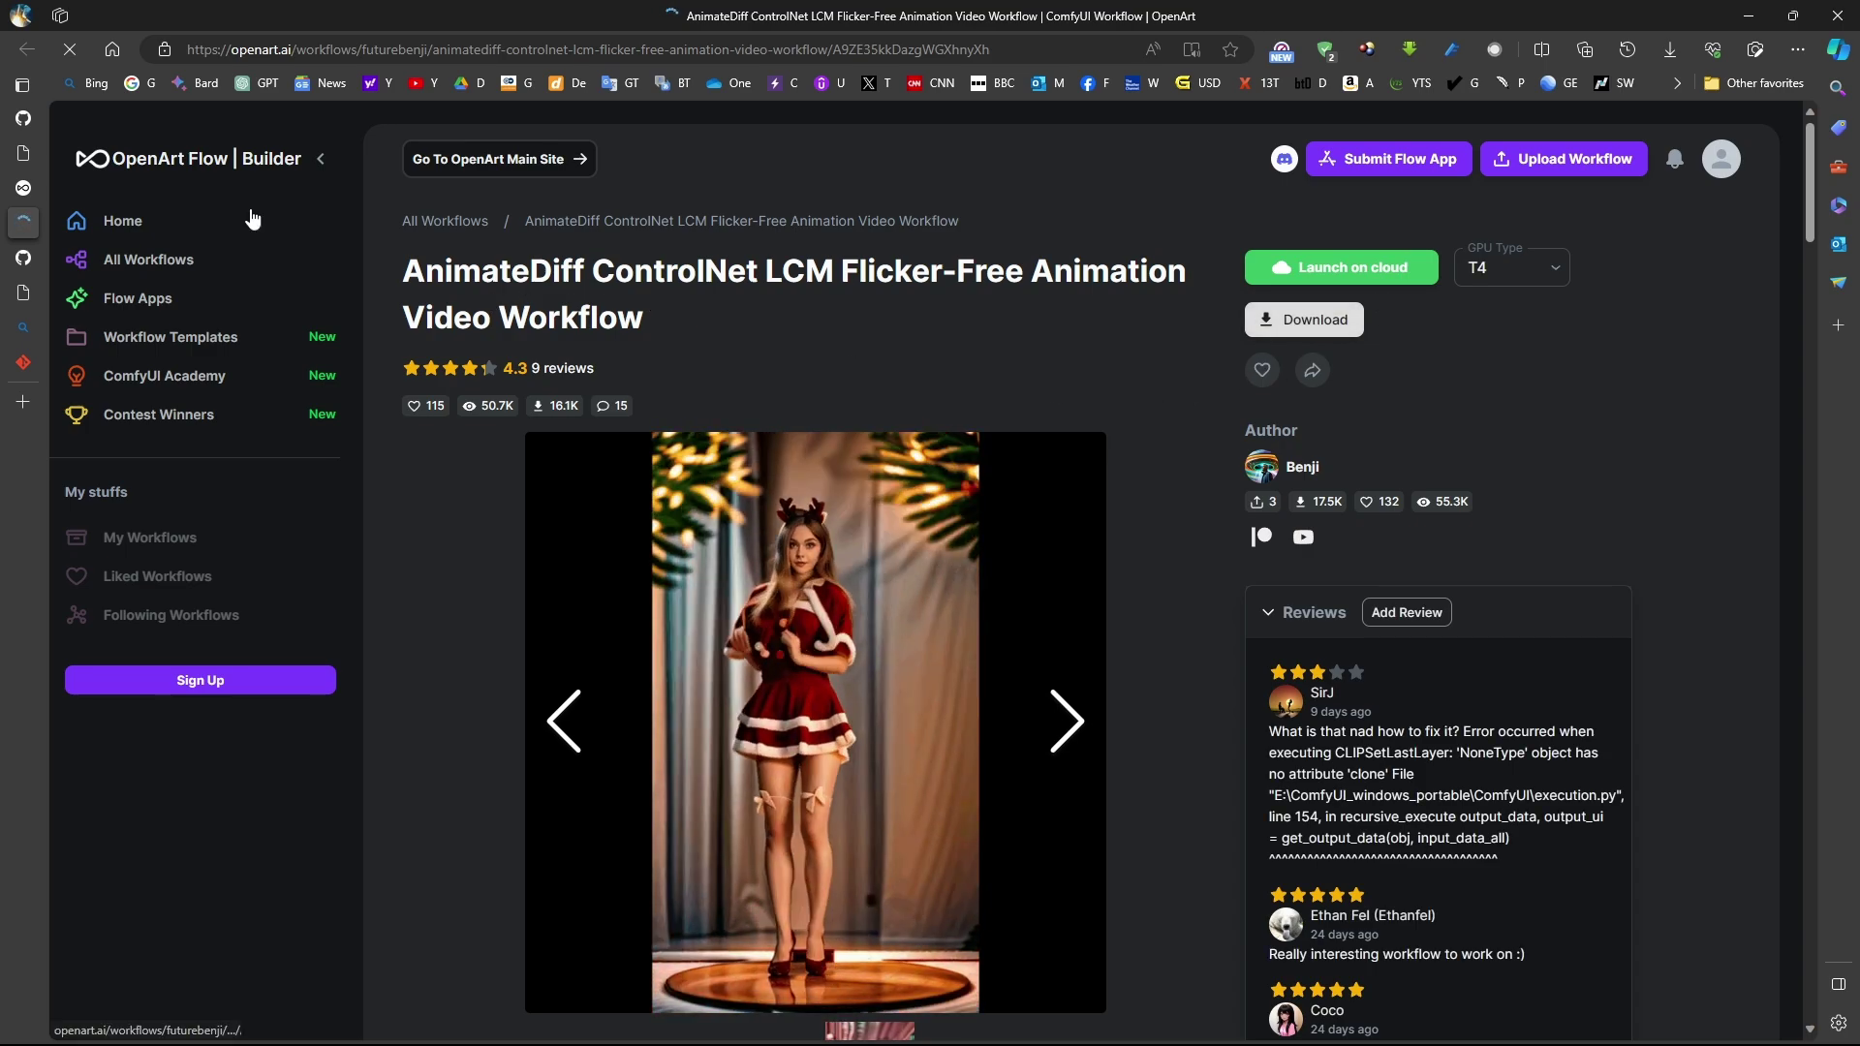
left_click(18, 48)
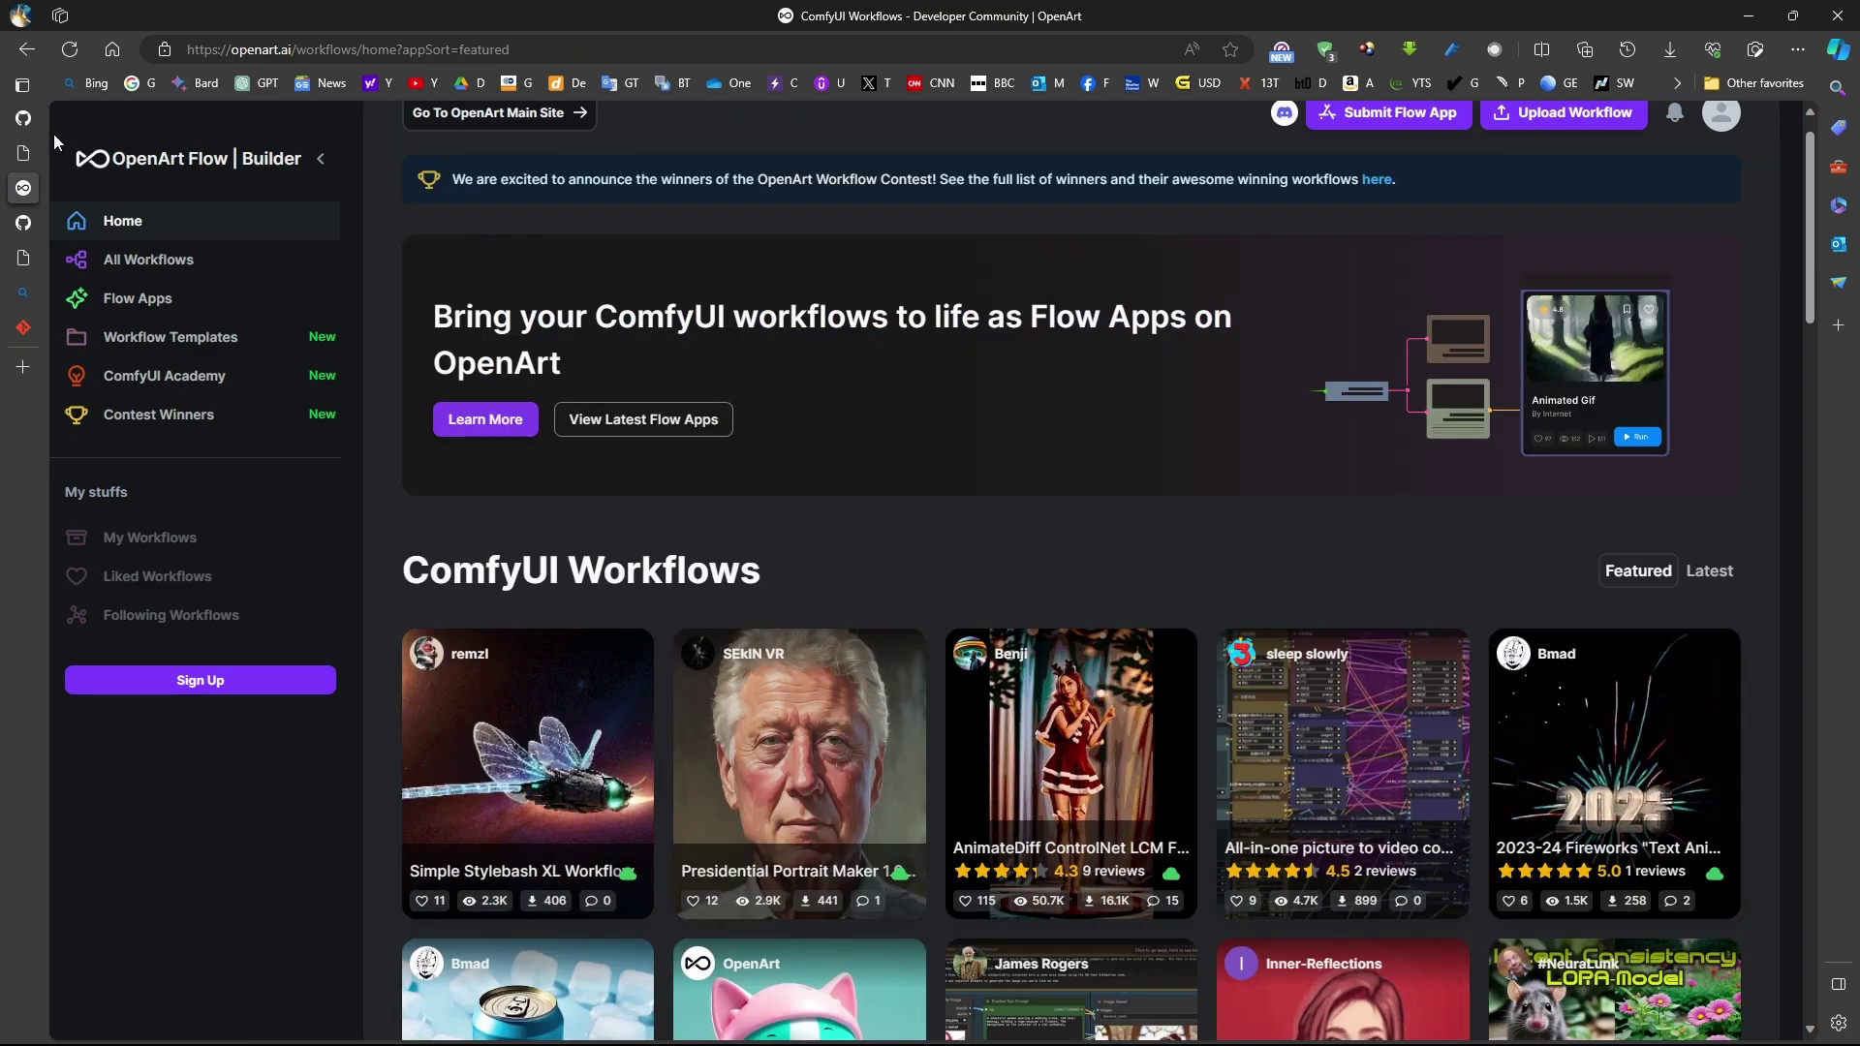
Switch to Civitai and browse the model search results for comfyui workflow.
left_click(37, 128)
left_click(23, 327)
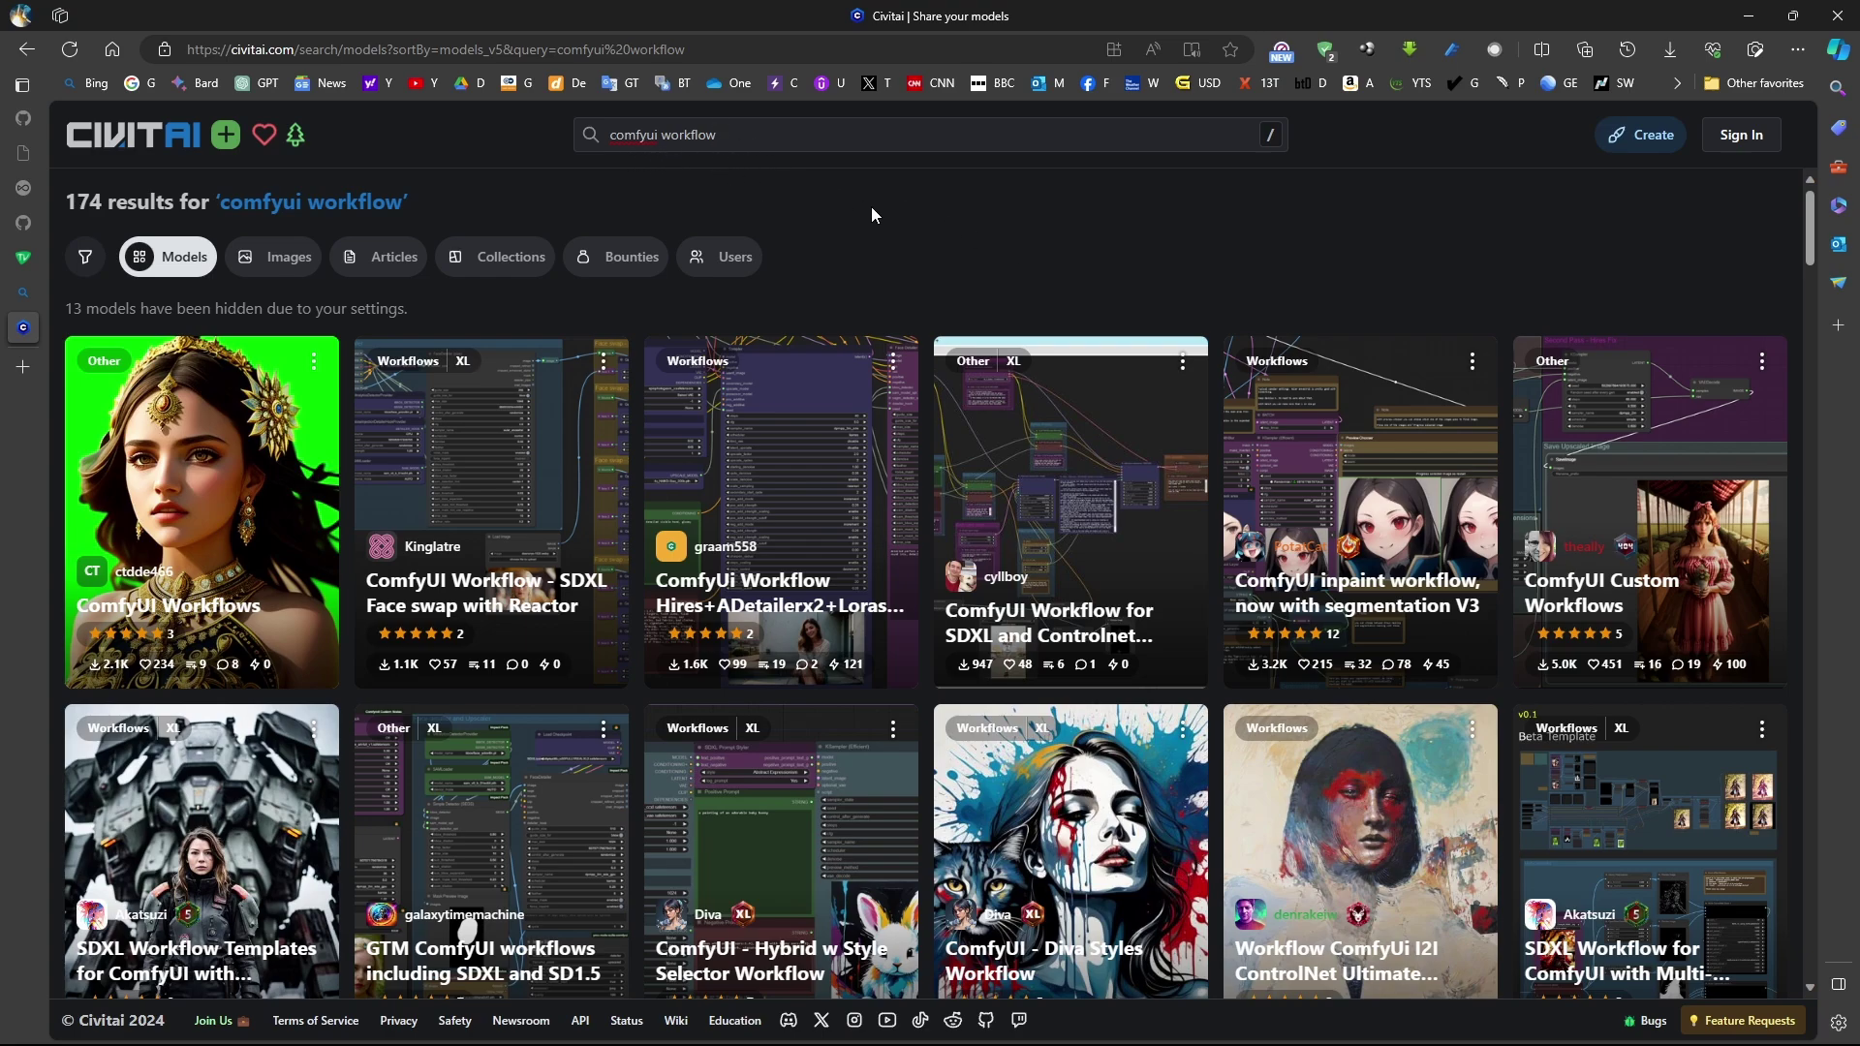
scroll(870, 206, "down", 5)
Return to ComfyUI Examples, open the Img2Img example and save its workflow image as img2img_workflow.png in the ComfyUI input folder.
left_click(194, 387)
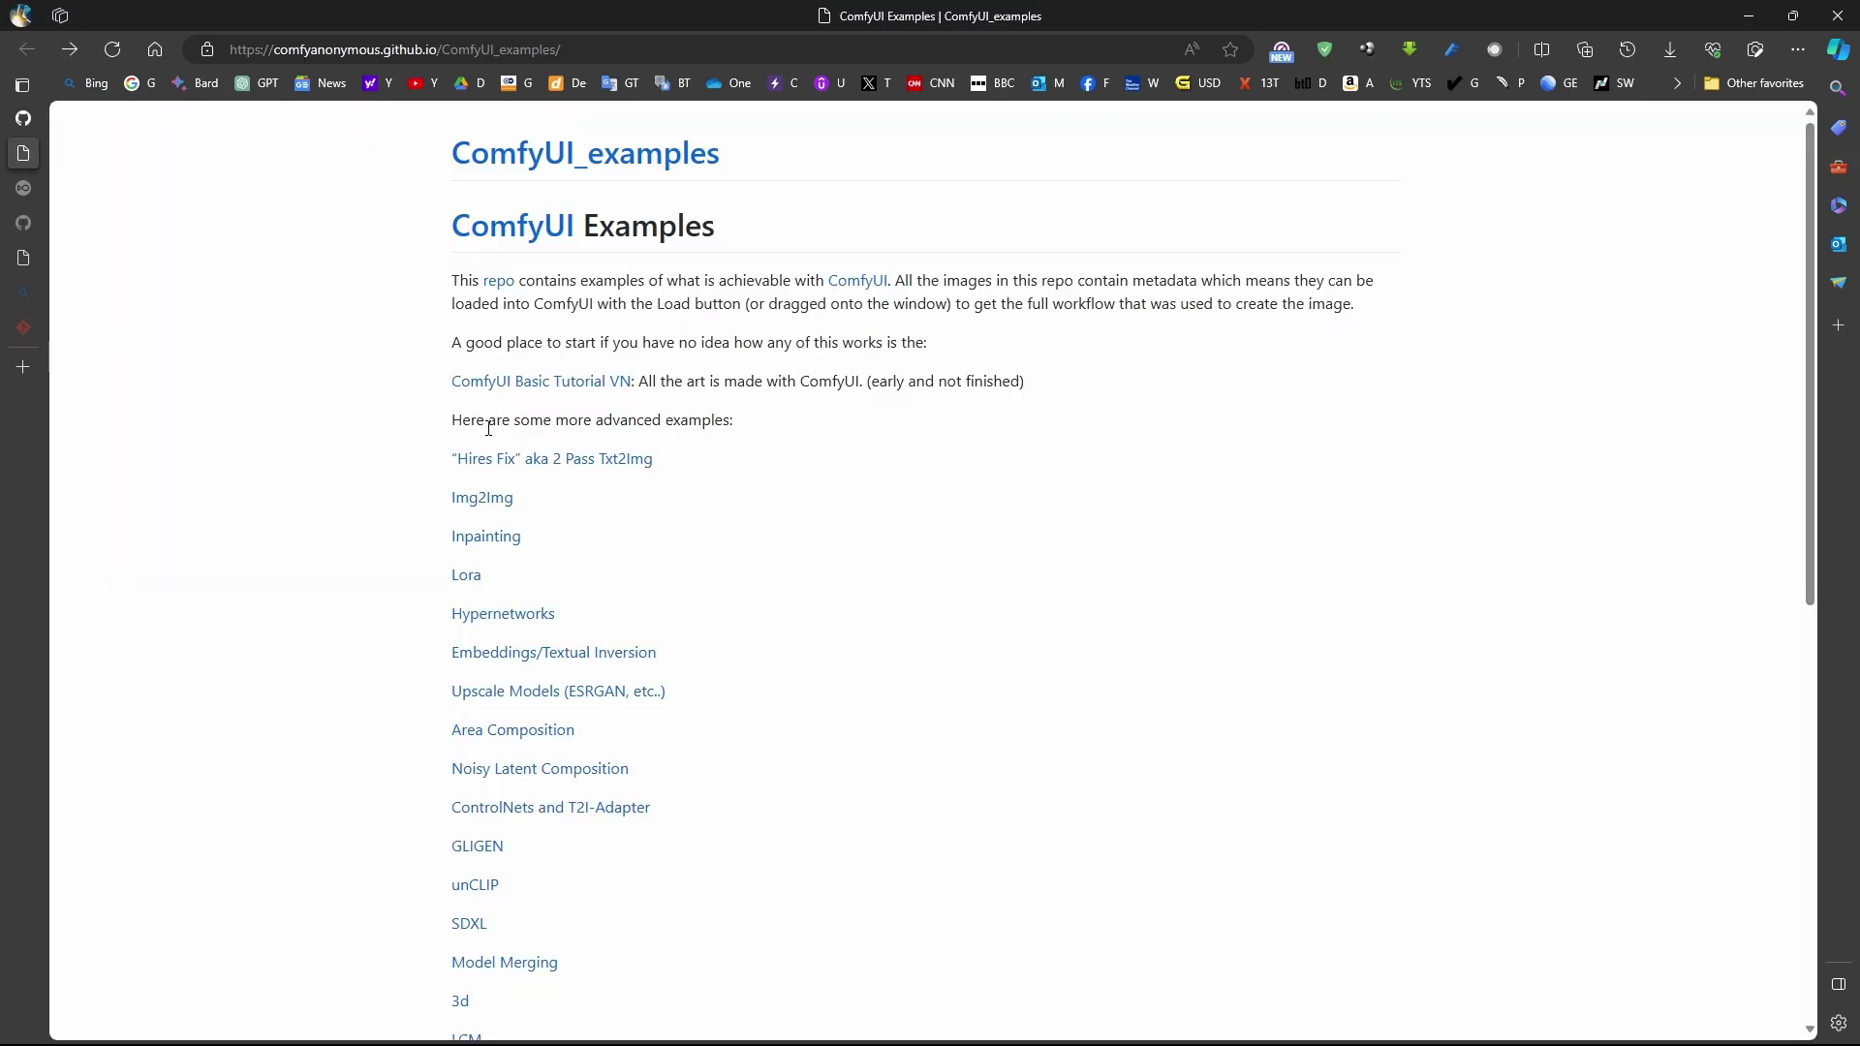
left_click(483, 504)
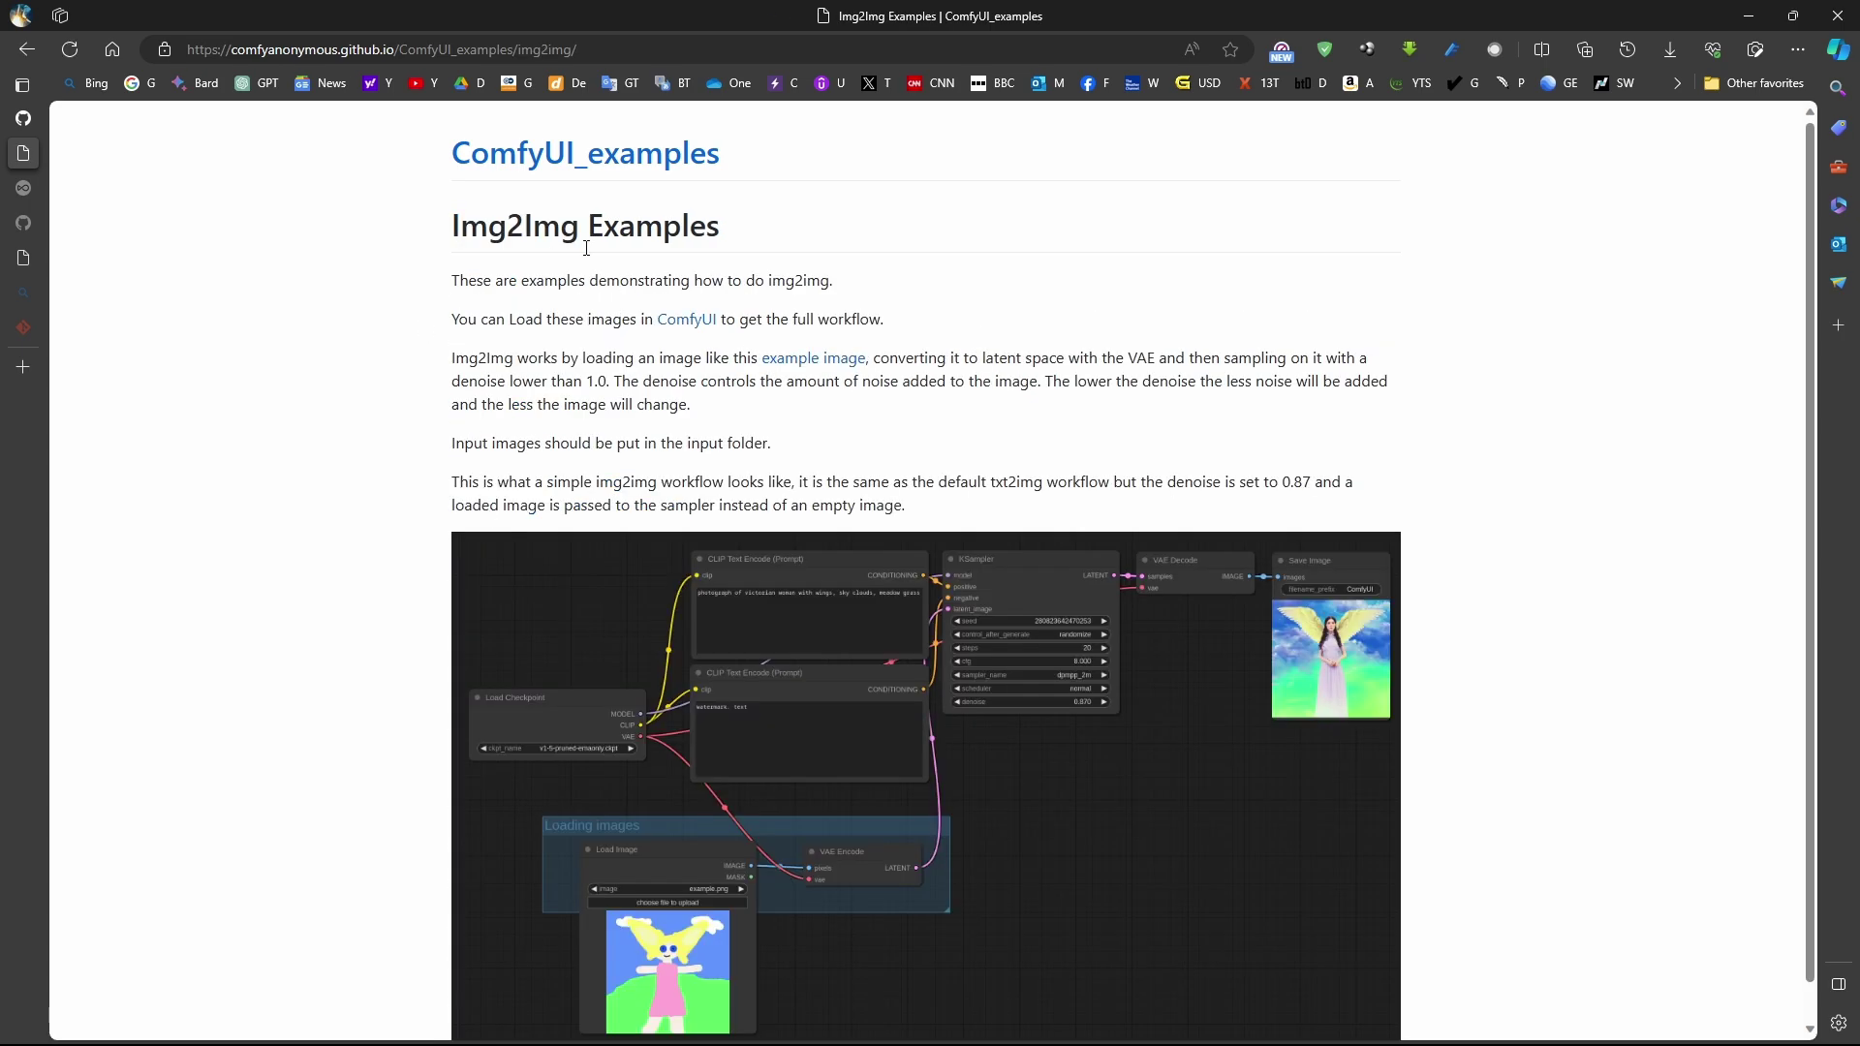
scroll(691, 339, "down", 1)
right_click(1055, 627)
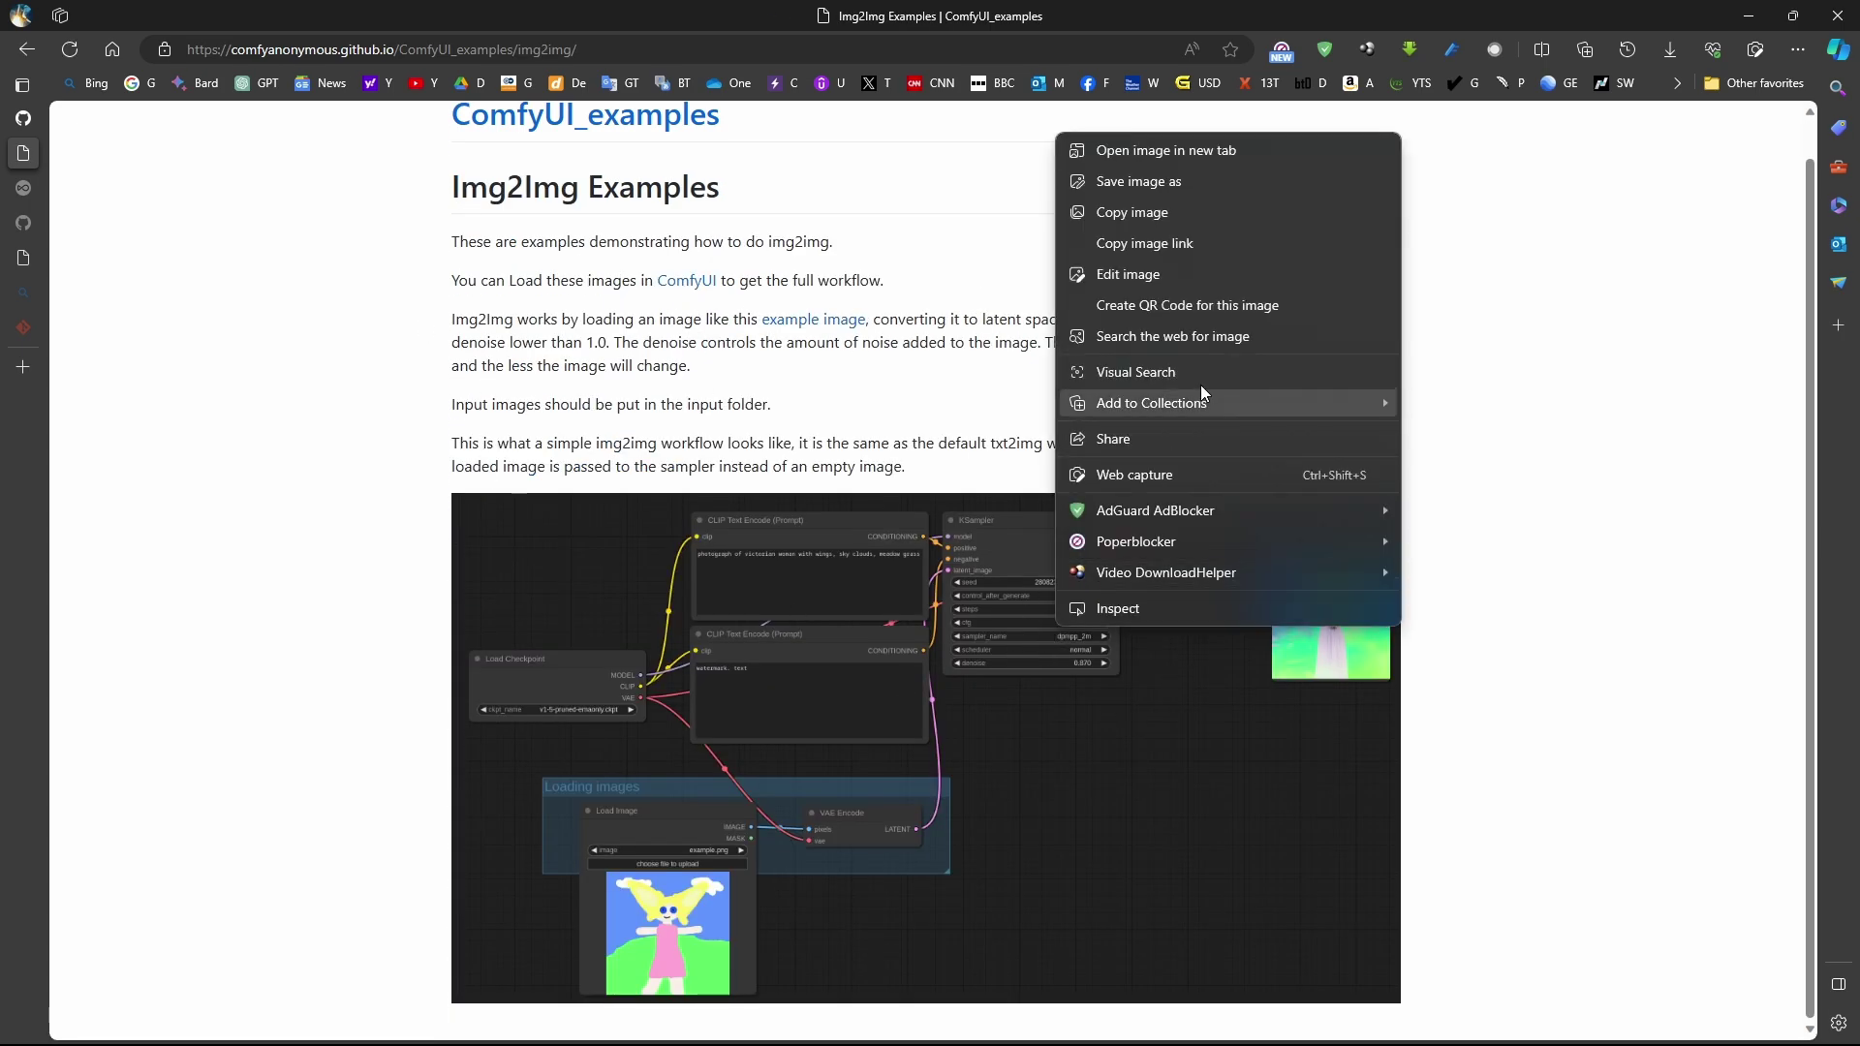
left_click(1189, 184)
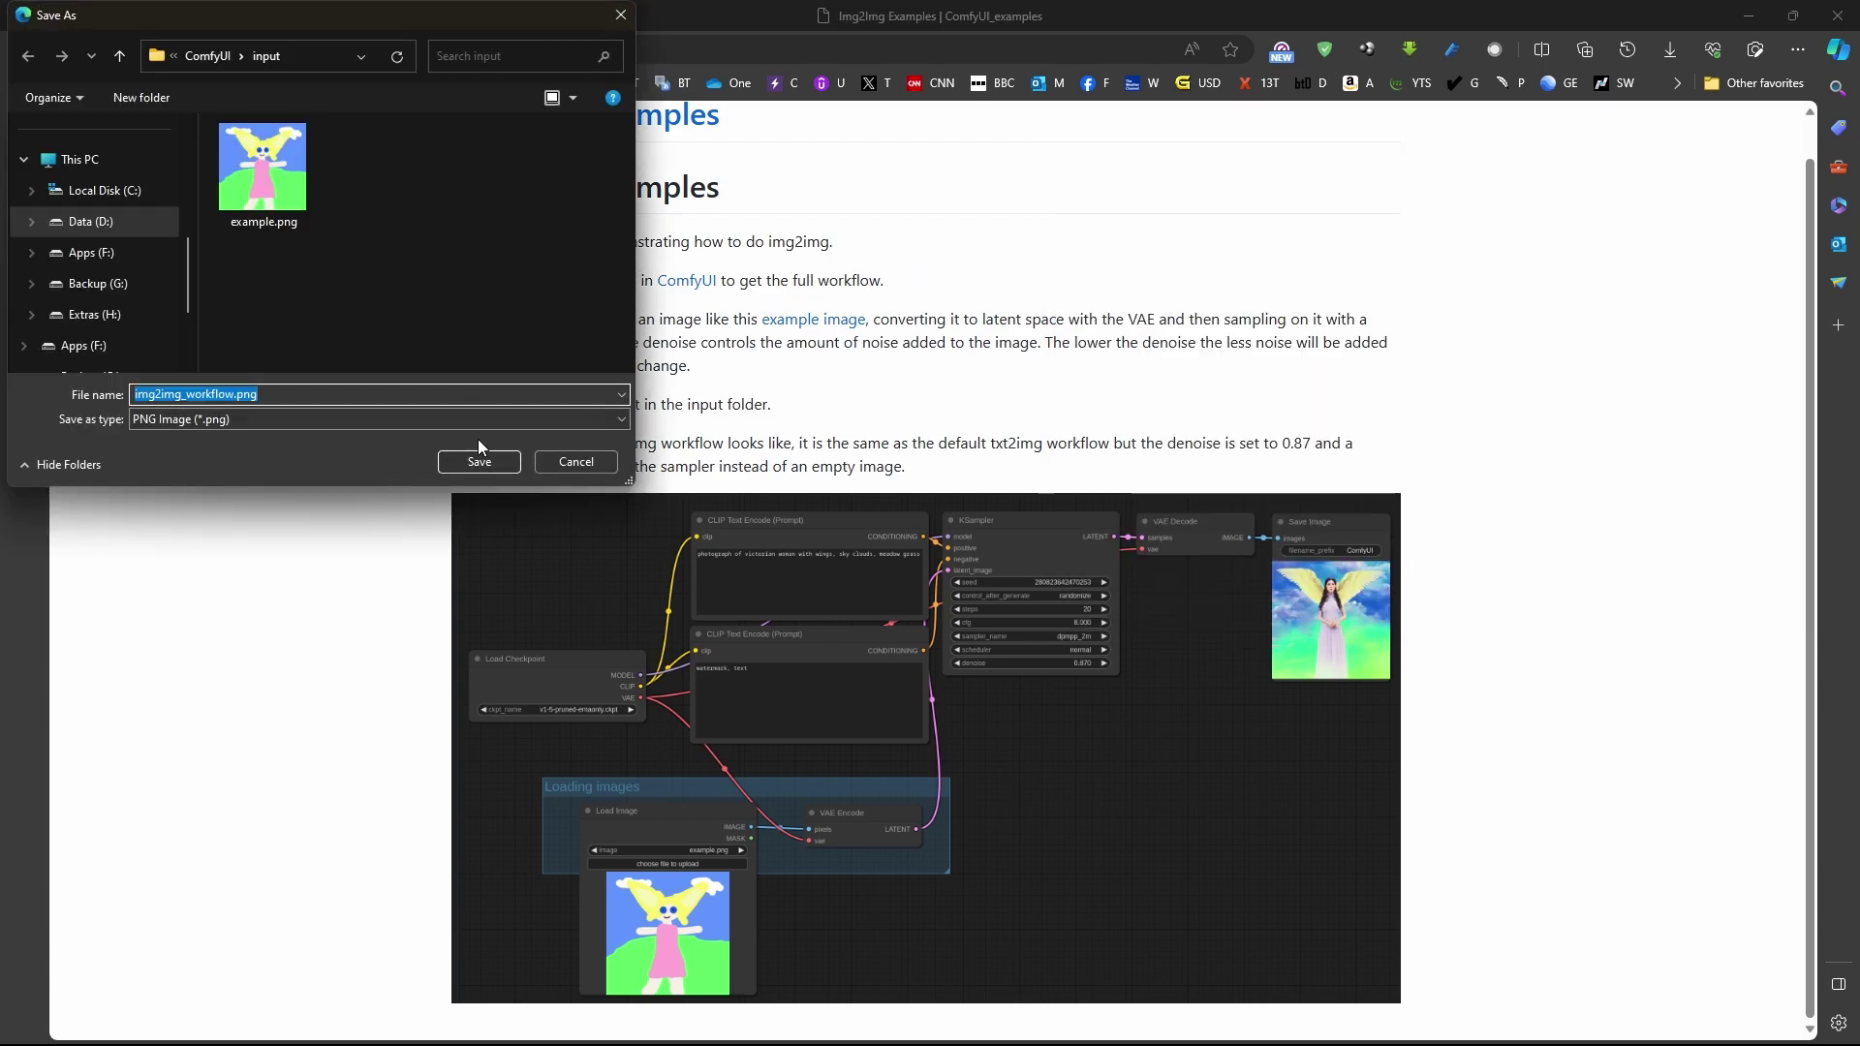
left_click(476, 457)
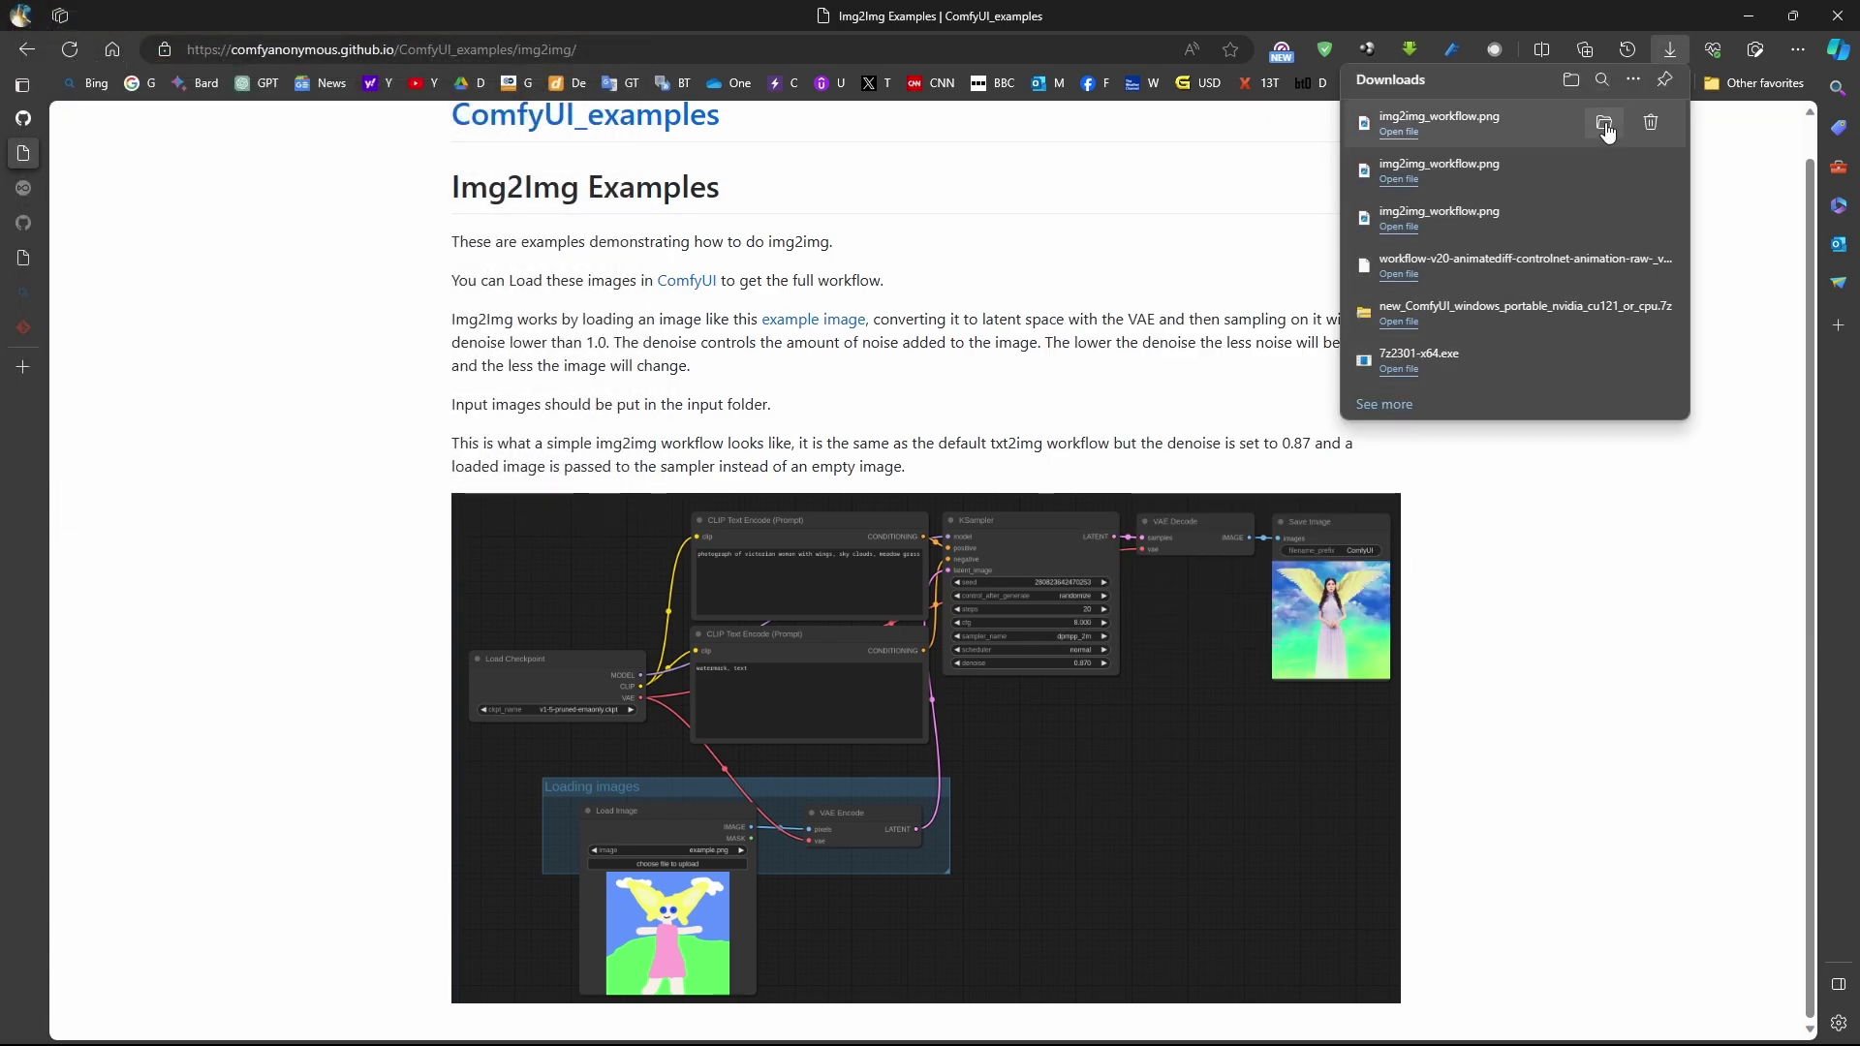
Load img2img_workflow.png from its download folder onto the ComfyUI canvas, and view the Load Image file chooser without picking another image.
left_click(1605, 131)
left_click_drag(207, 213, 359, 349)
key("alt+Tab")
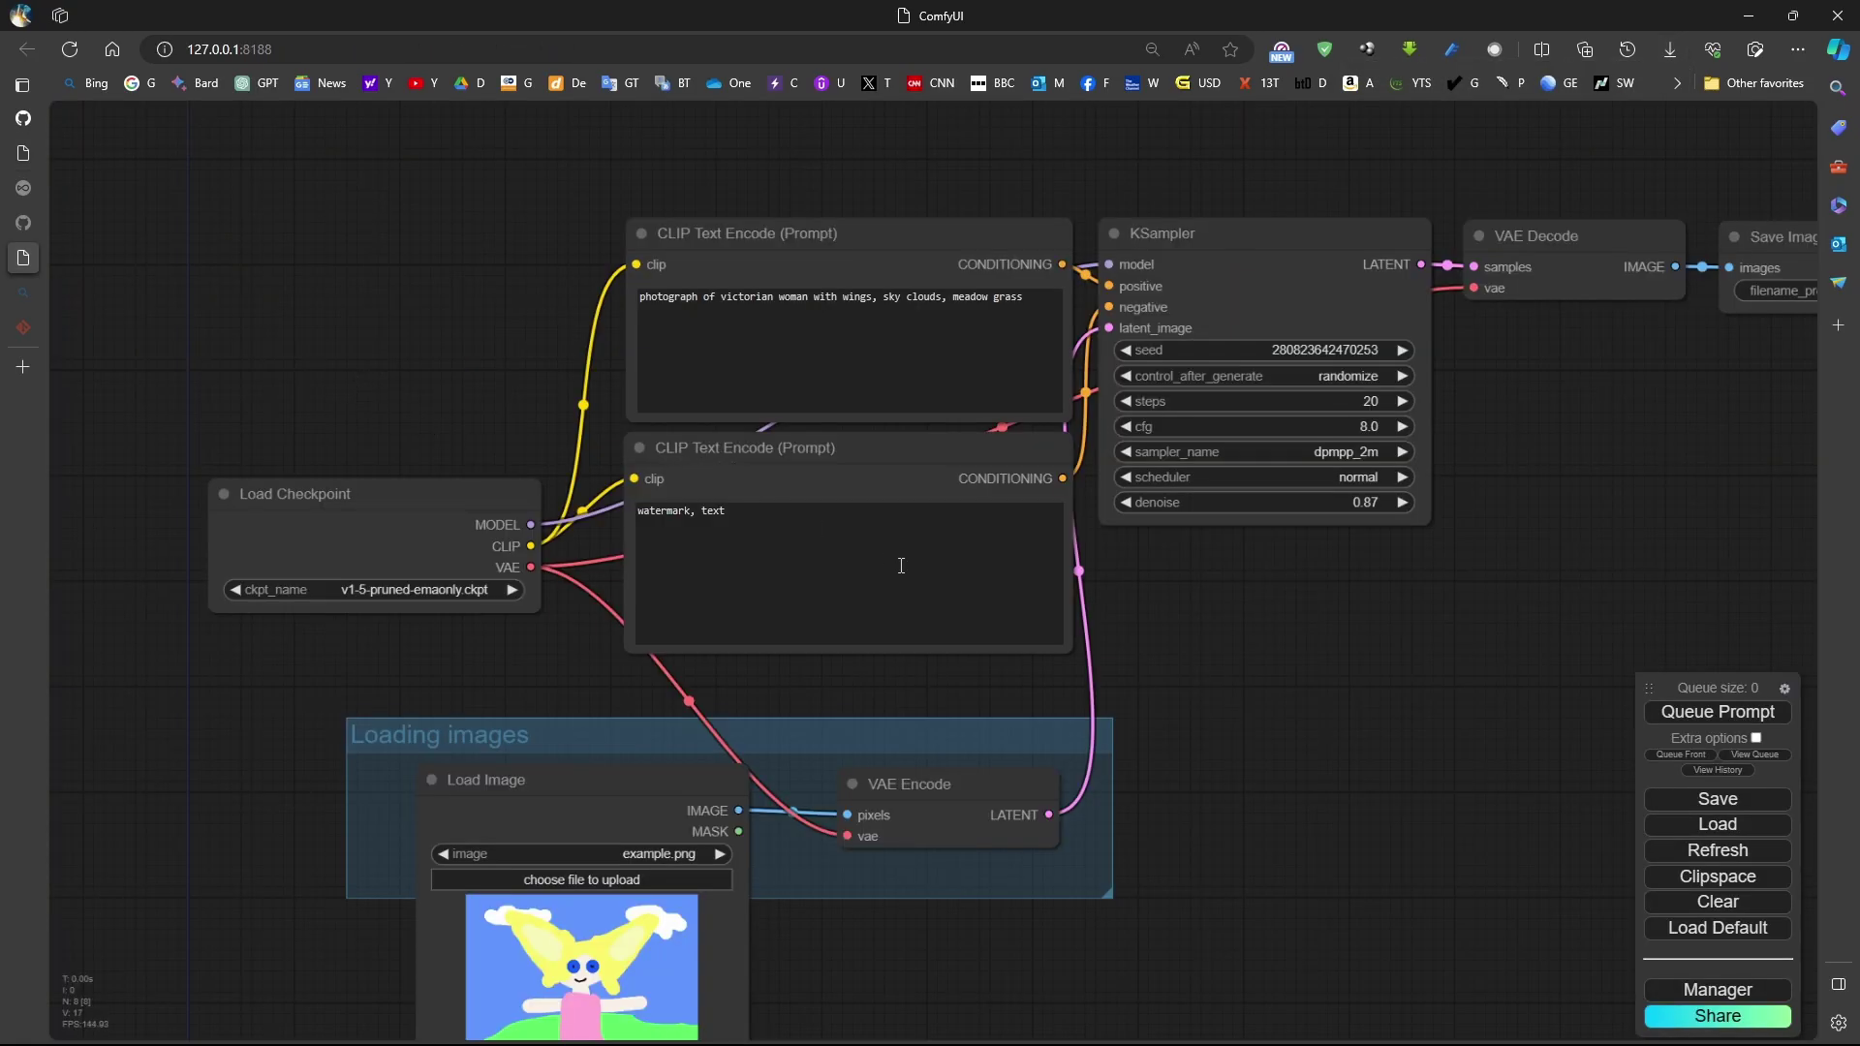
scroll(439, 584, "down", 2)
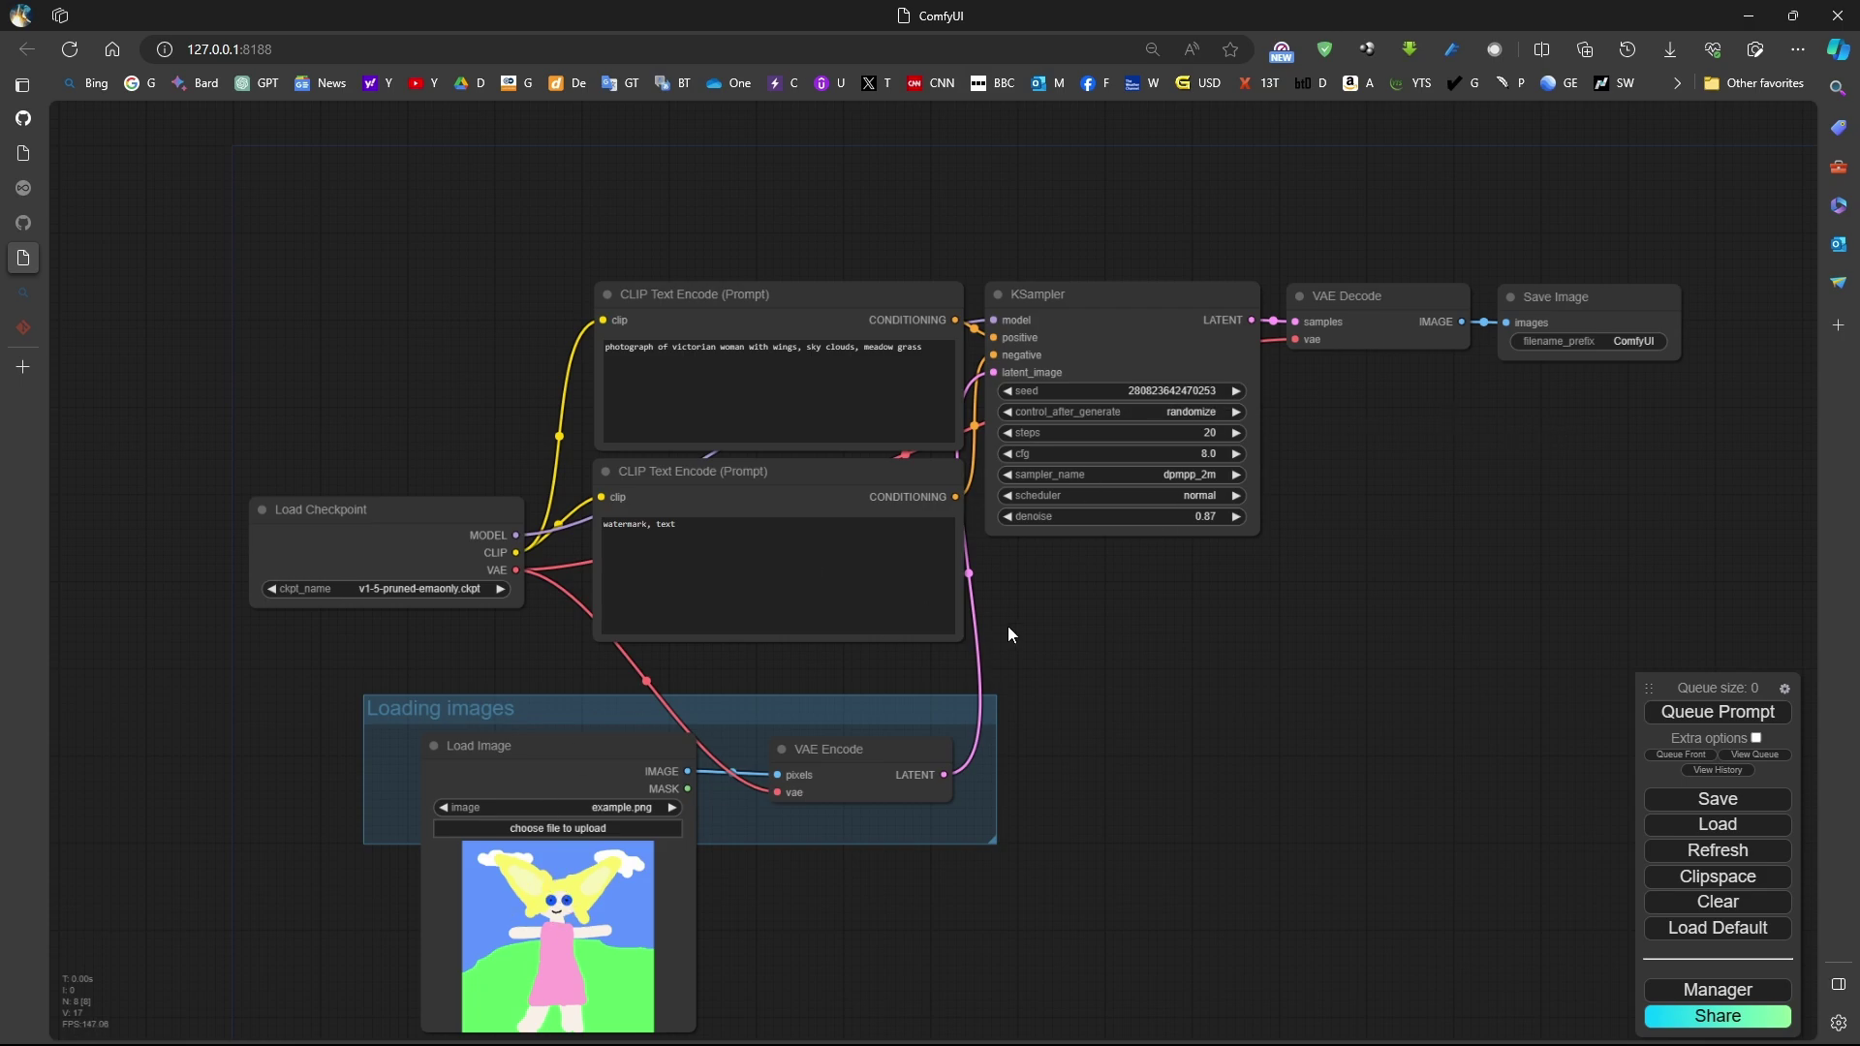
left_click(580, 828)
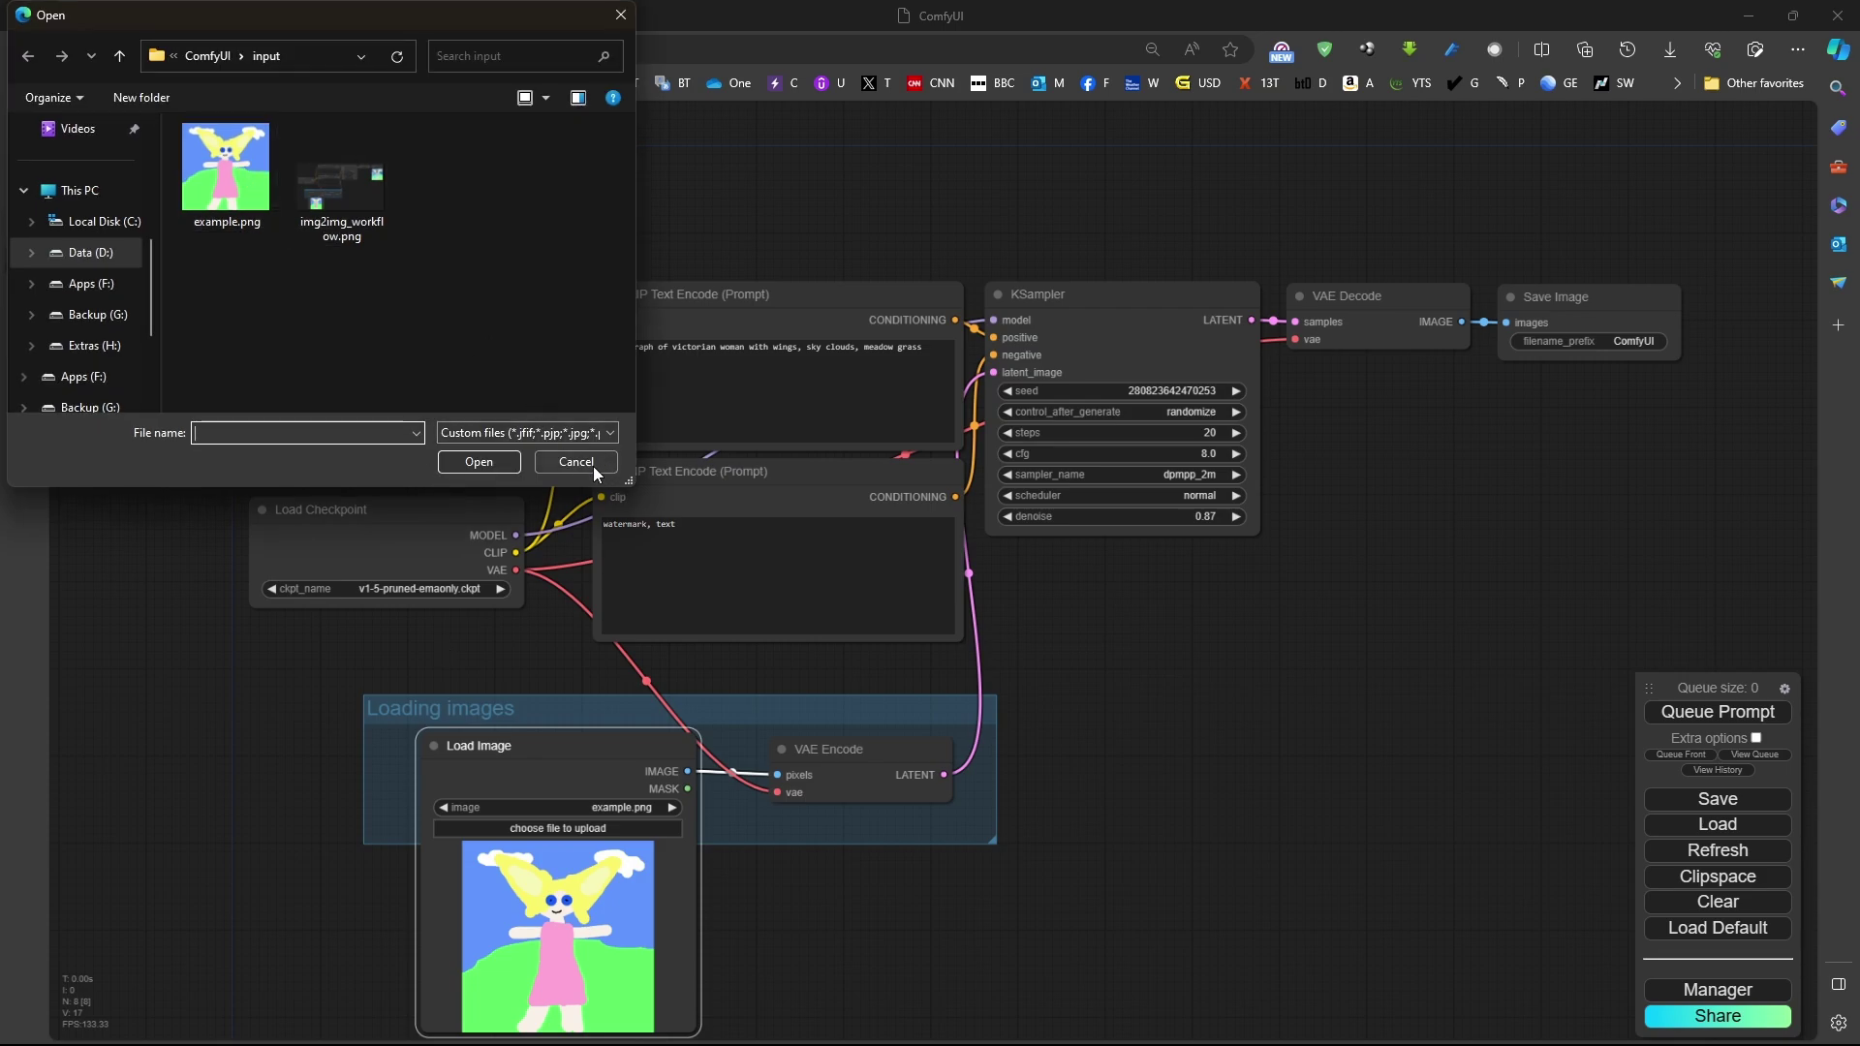
left_click(581, 463)
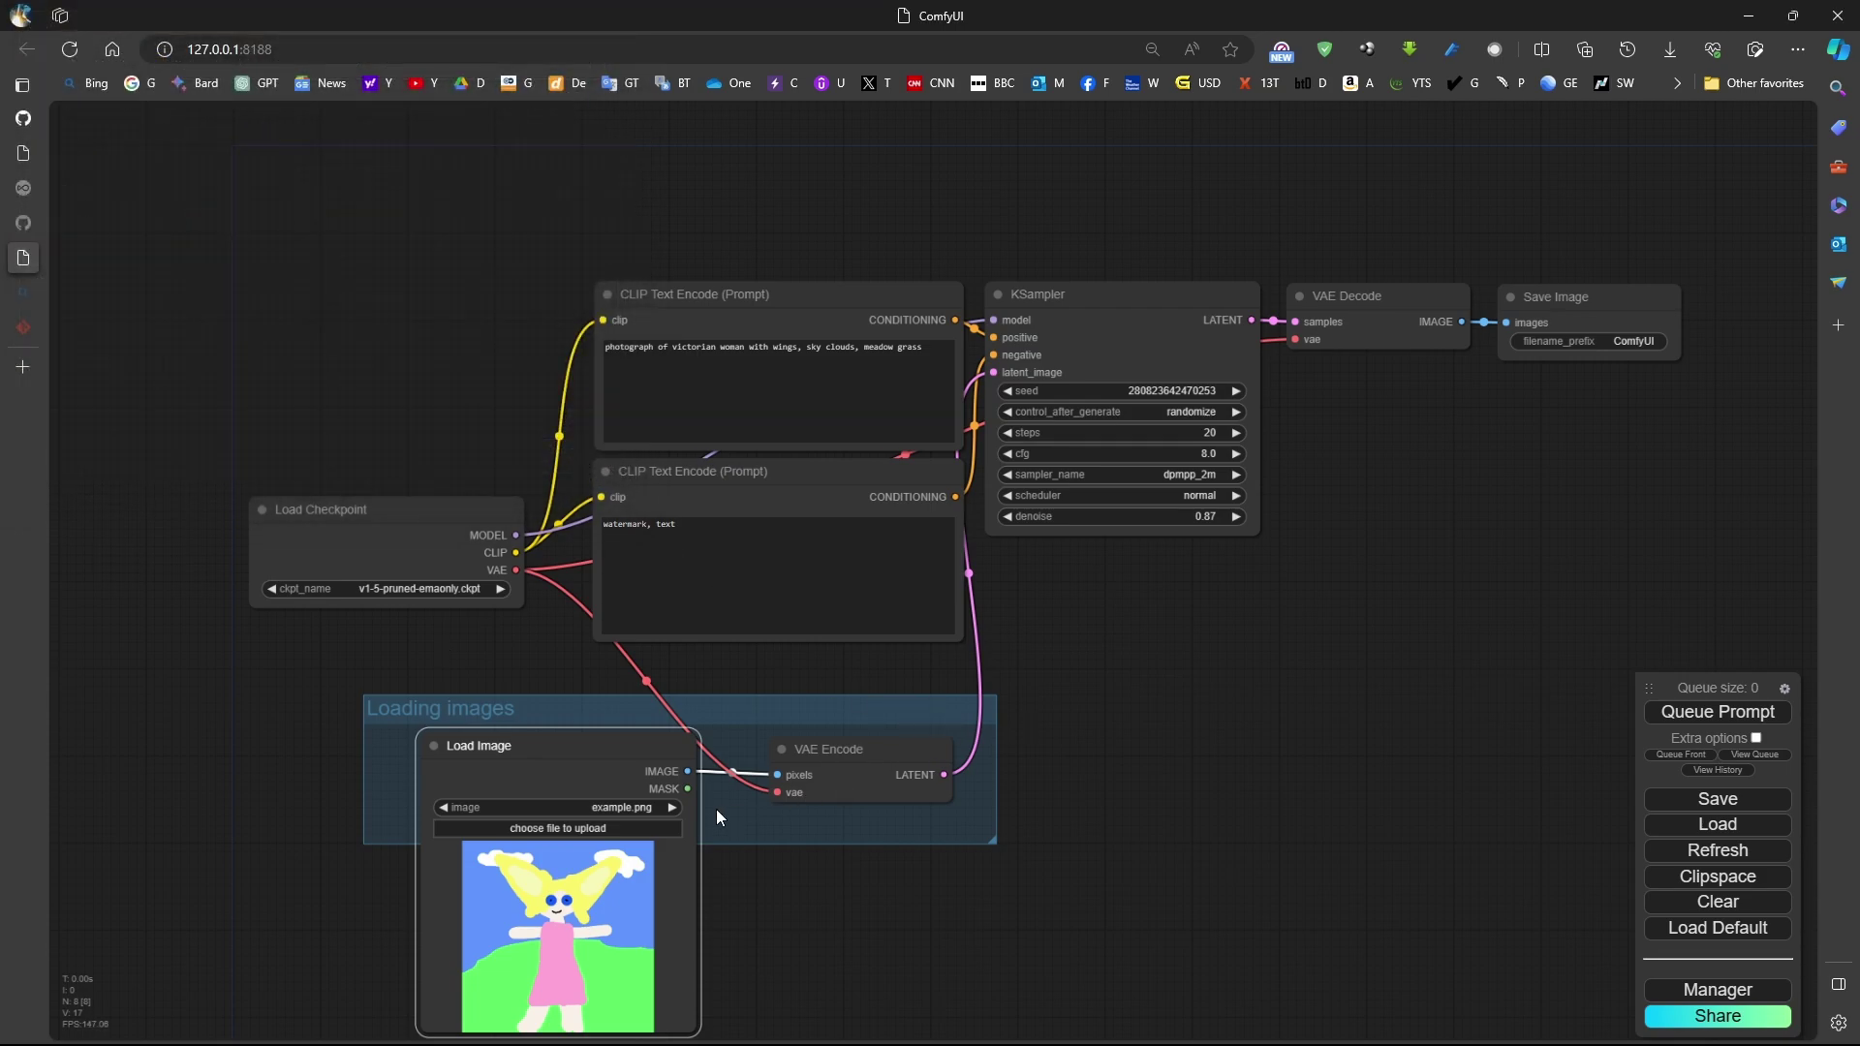
Set the Load Checkpoint node's model to dreamshaper_8.safetensors and queue the prompt to generate the image.
left_click(480, 589)
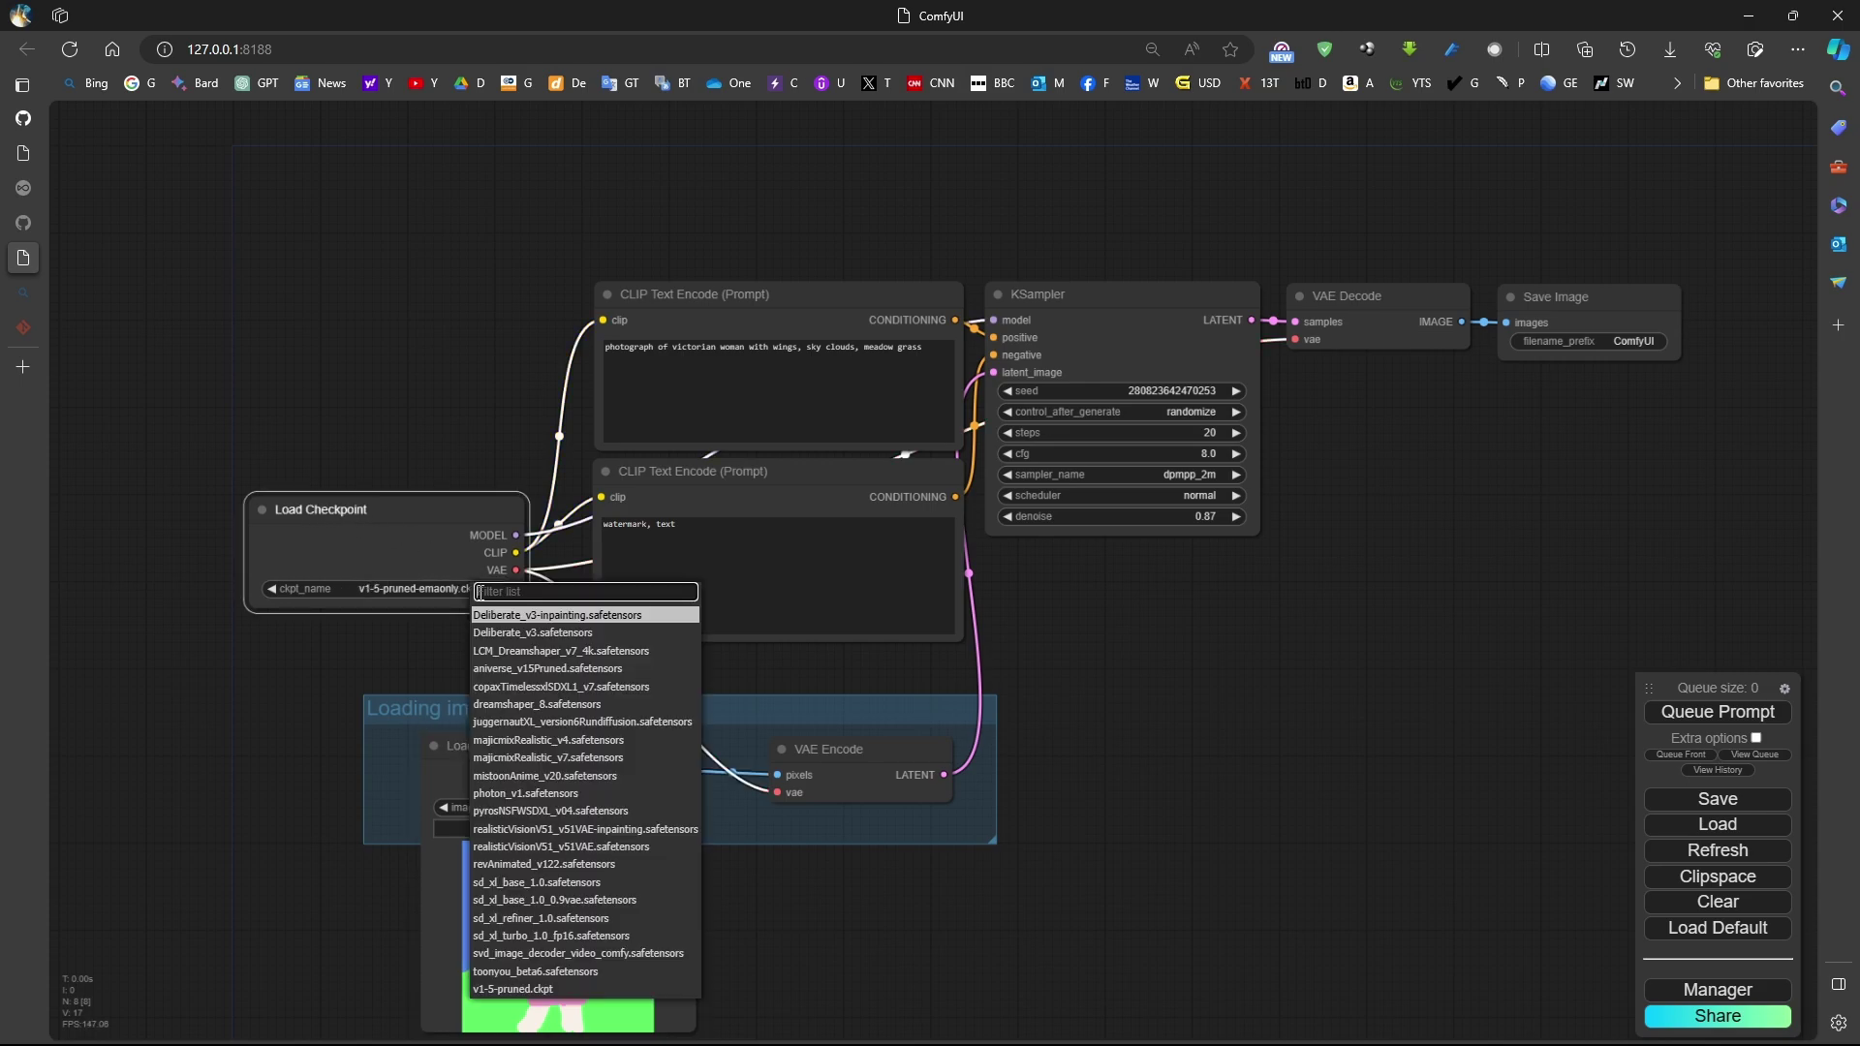
left_click(582, 703)
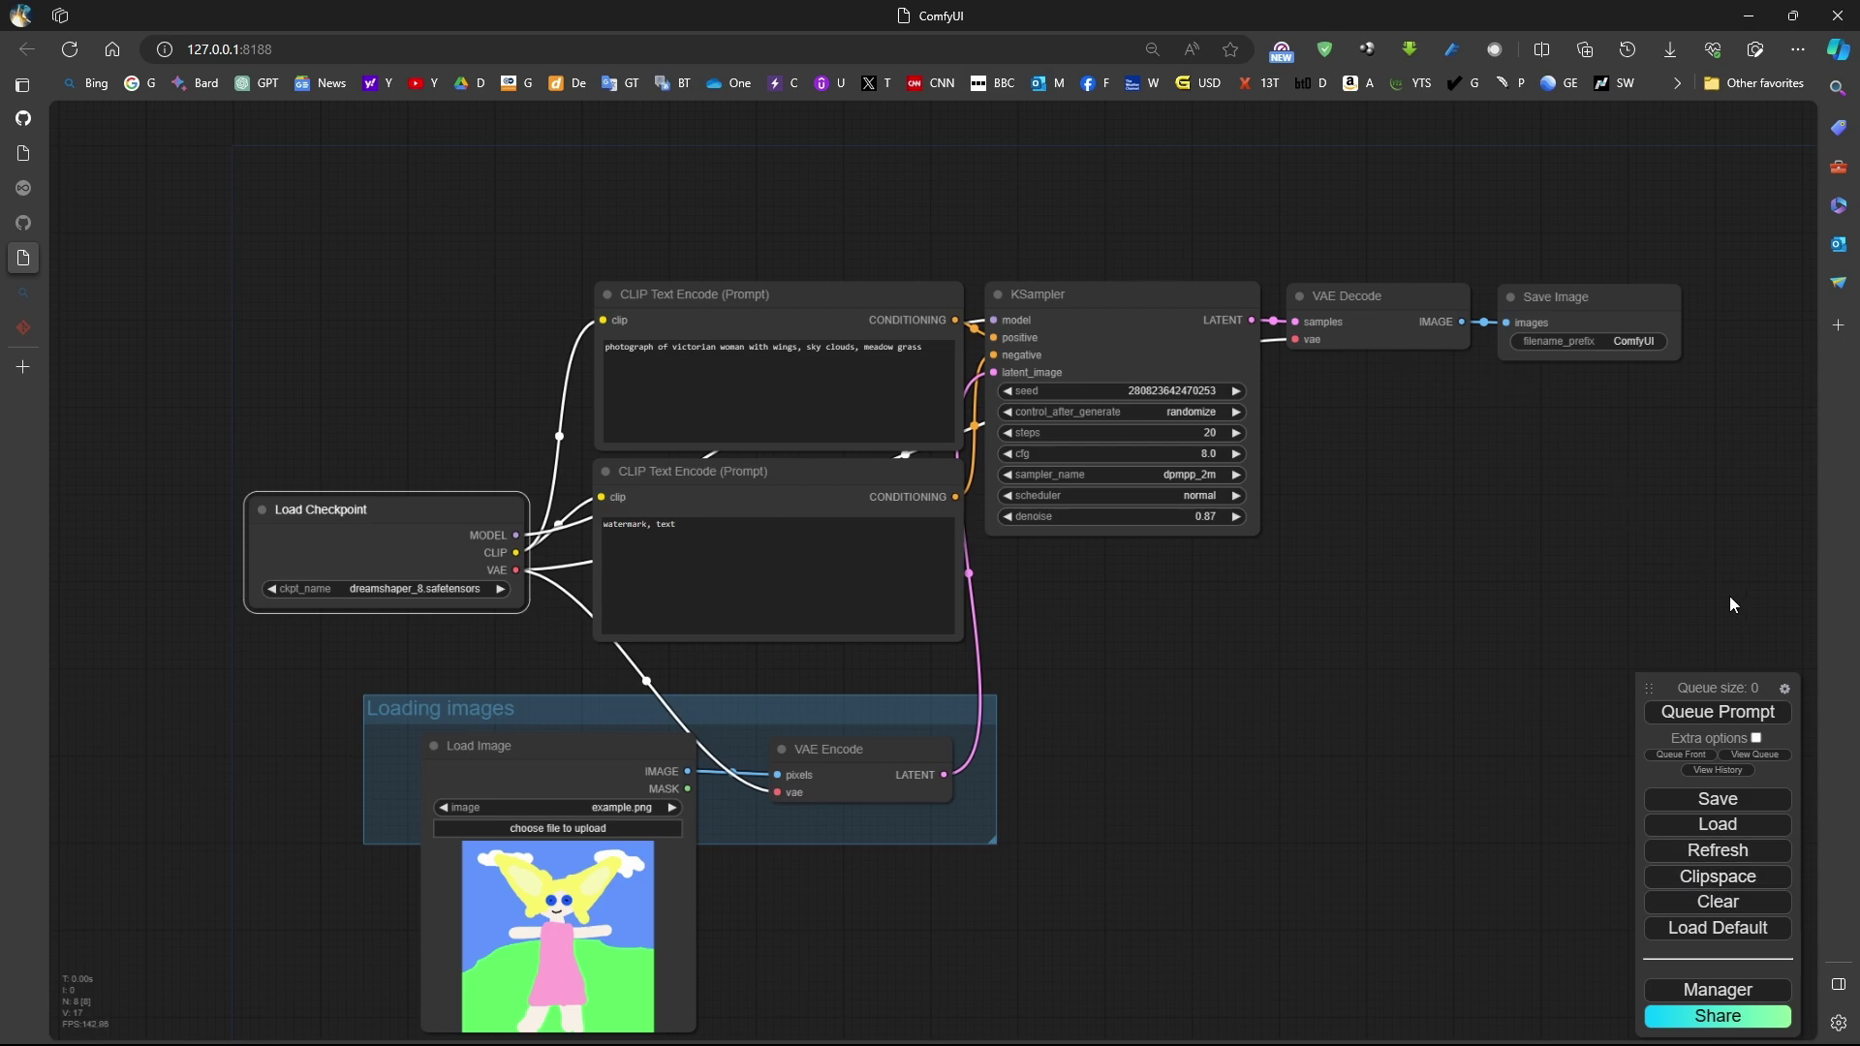
left_click(1704, 717)
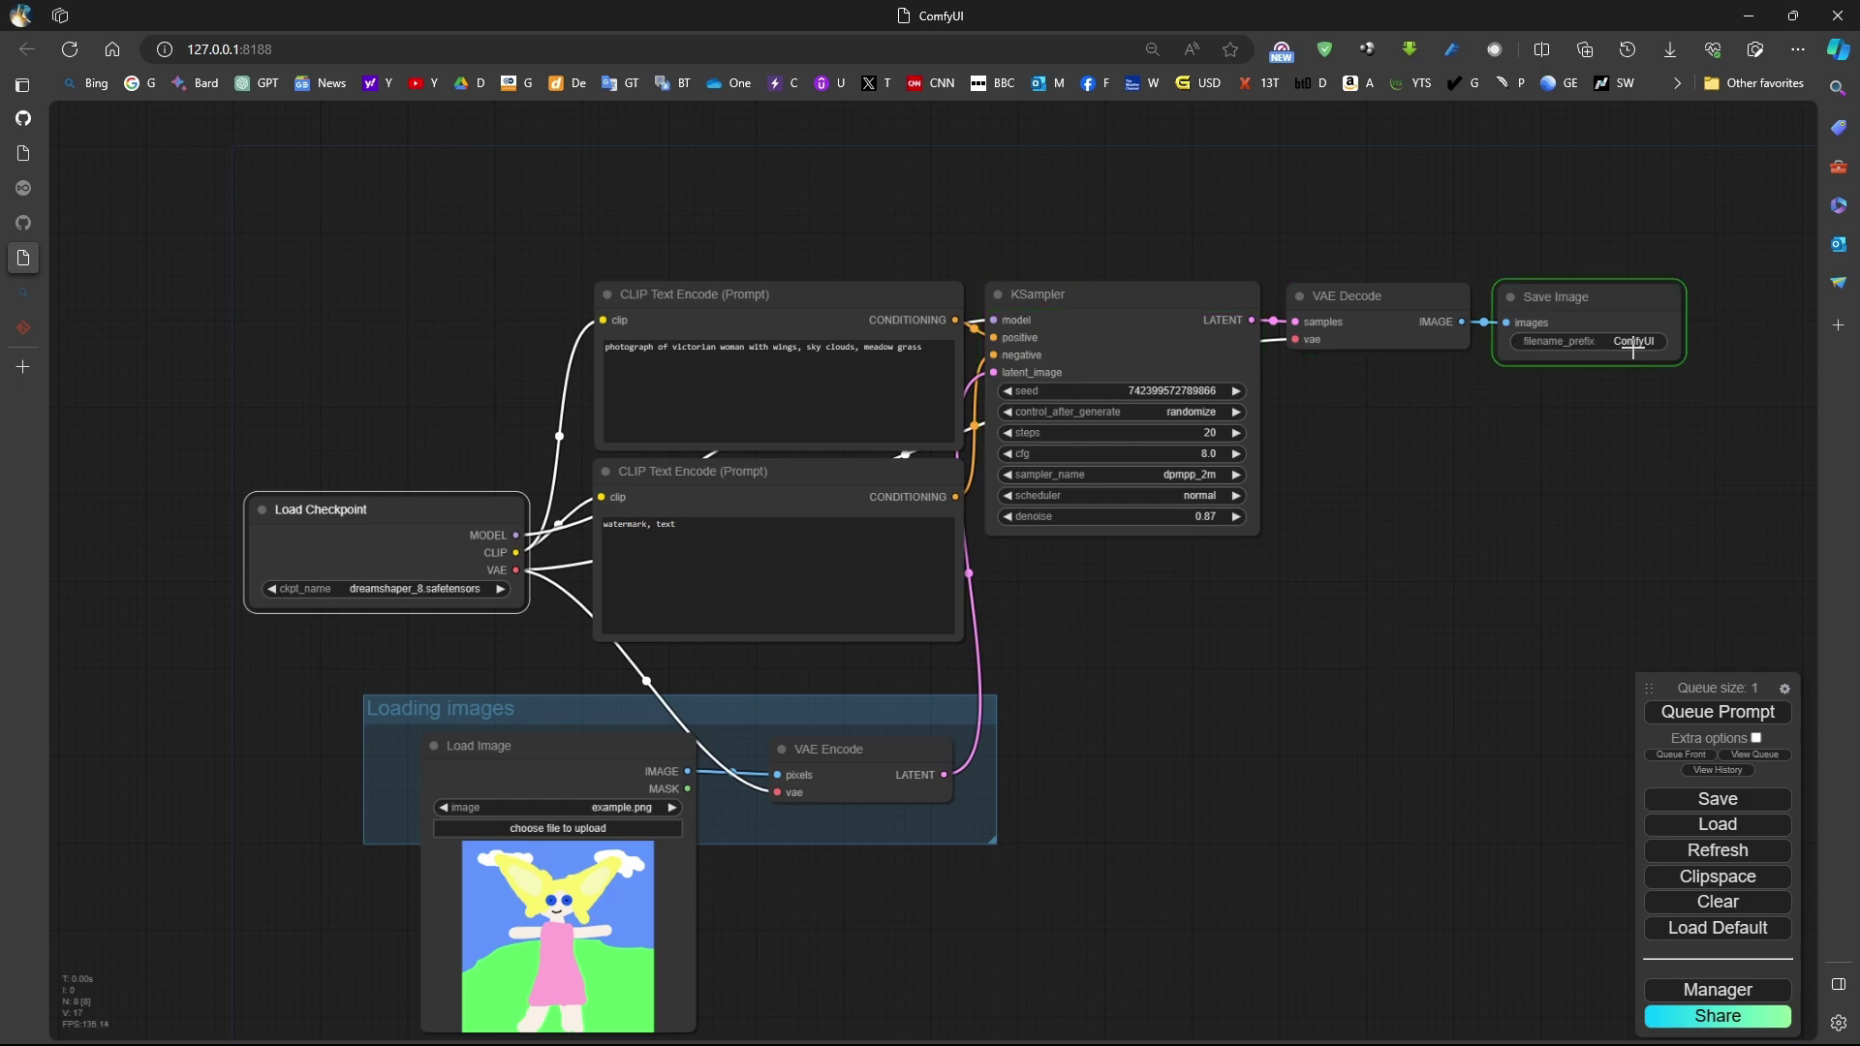
Enlarge the Save Image node so the generated picture is shown at a larger size.
left_click(1666, 537)
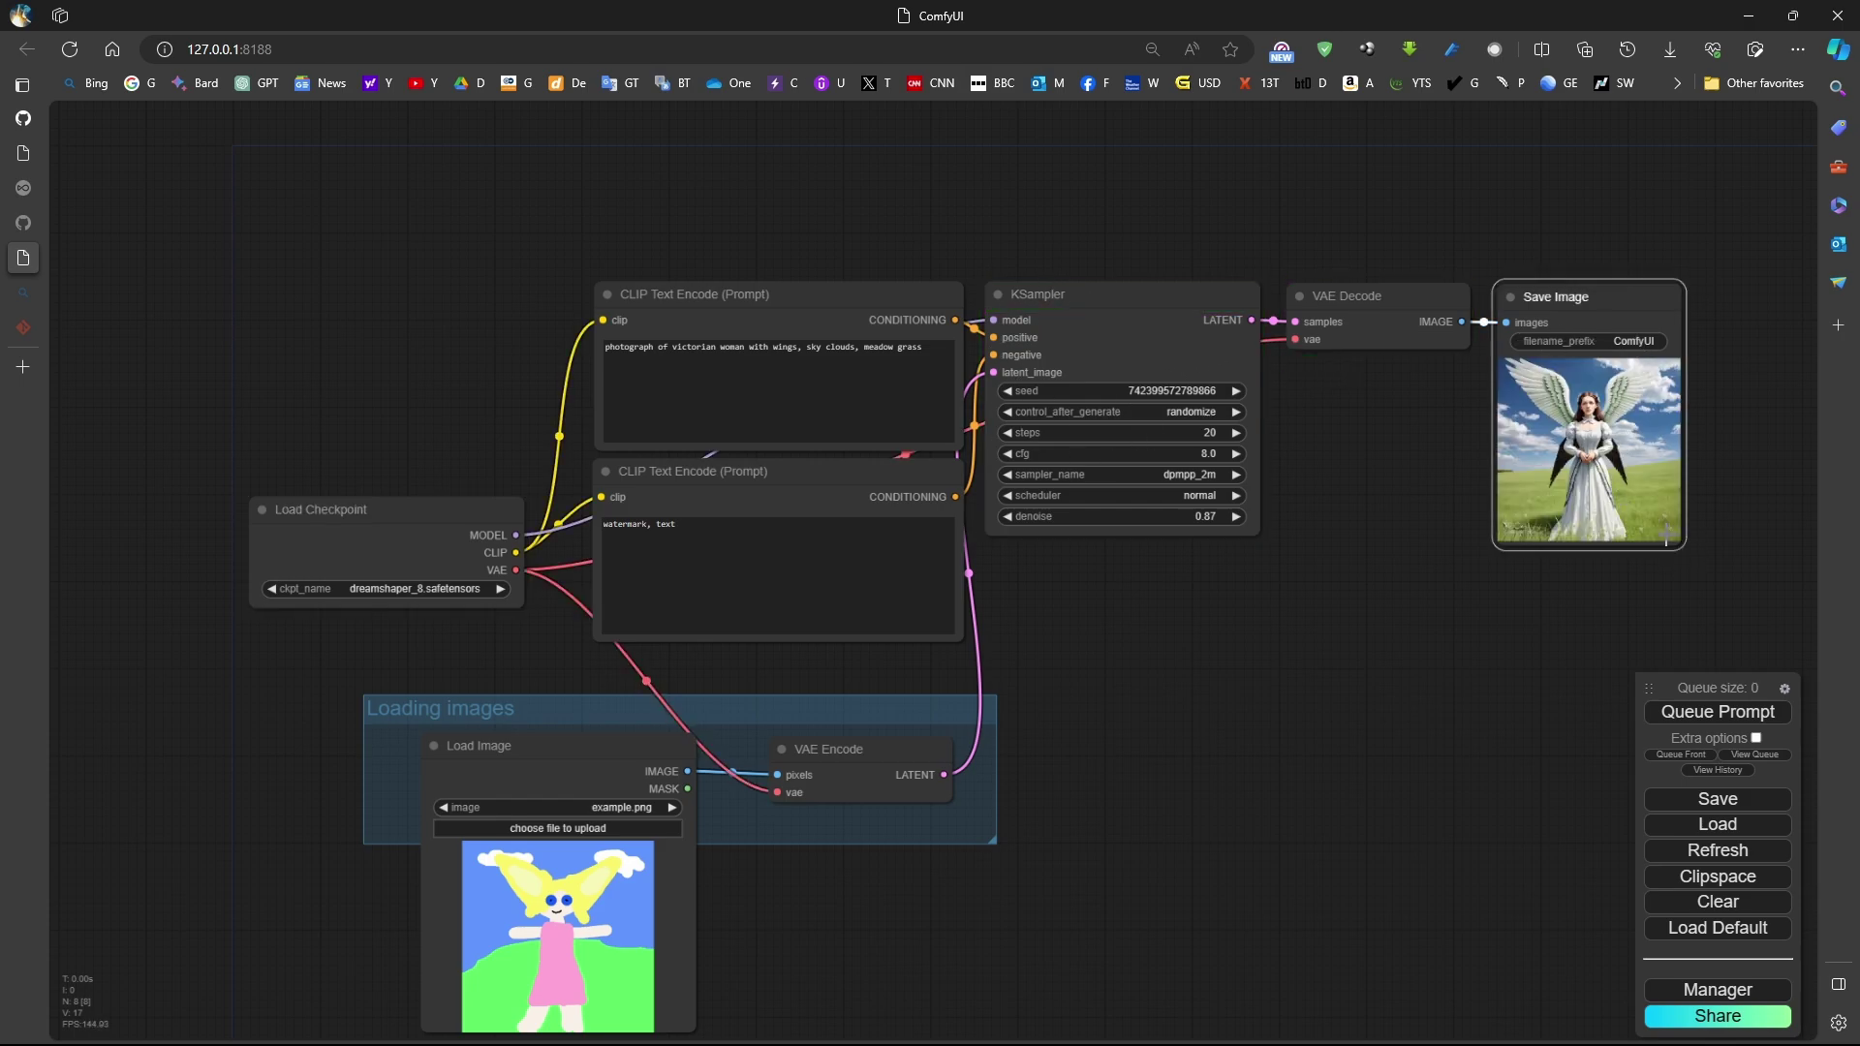
left_click_drag(1682, 546, 1812, 683)
left_click_drag(1315, 607, 1164, 520)
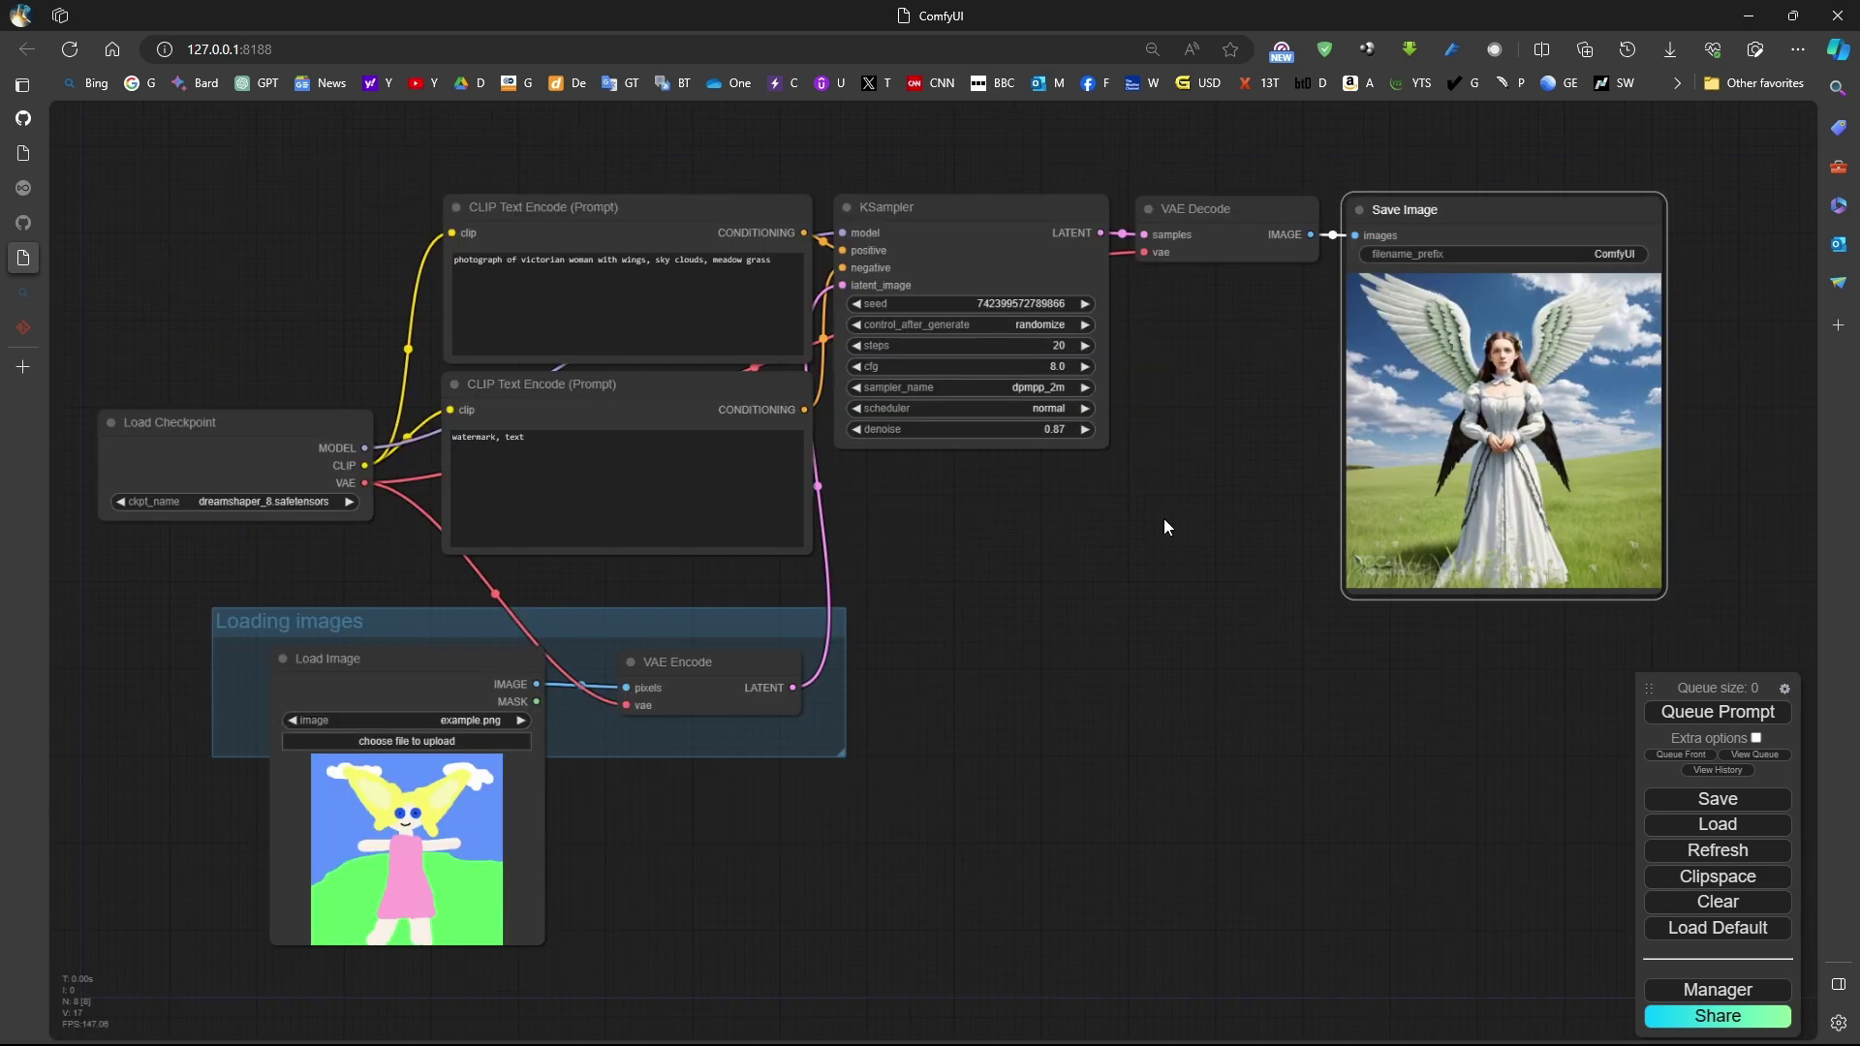
Reposition the Load Checkpoint, Load Image, VAE Encode and both CLIP Text Encode nodes to spread out the workflow.
left_click_drag(286, 419, 244, 330)
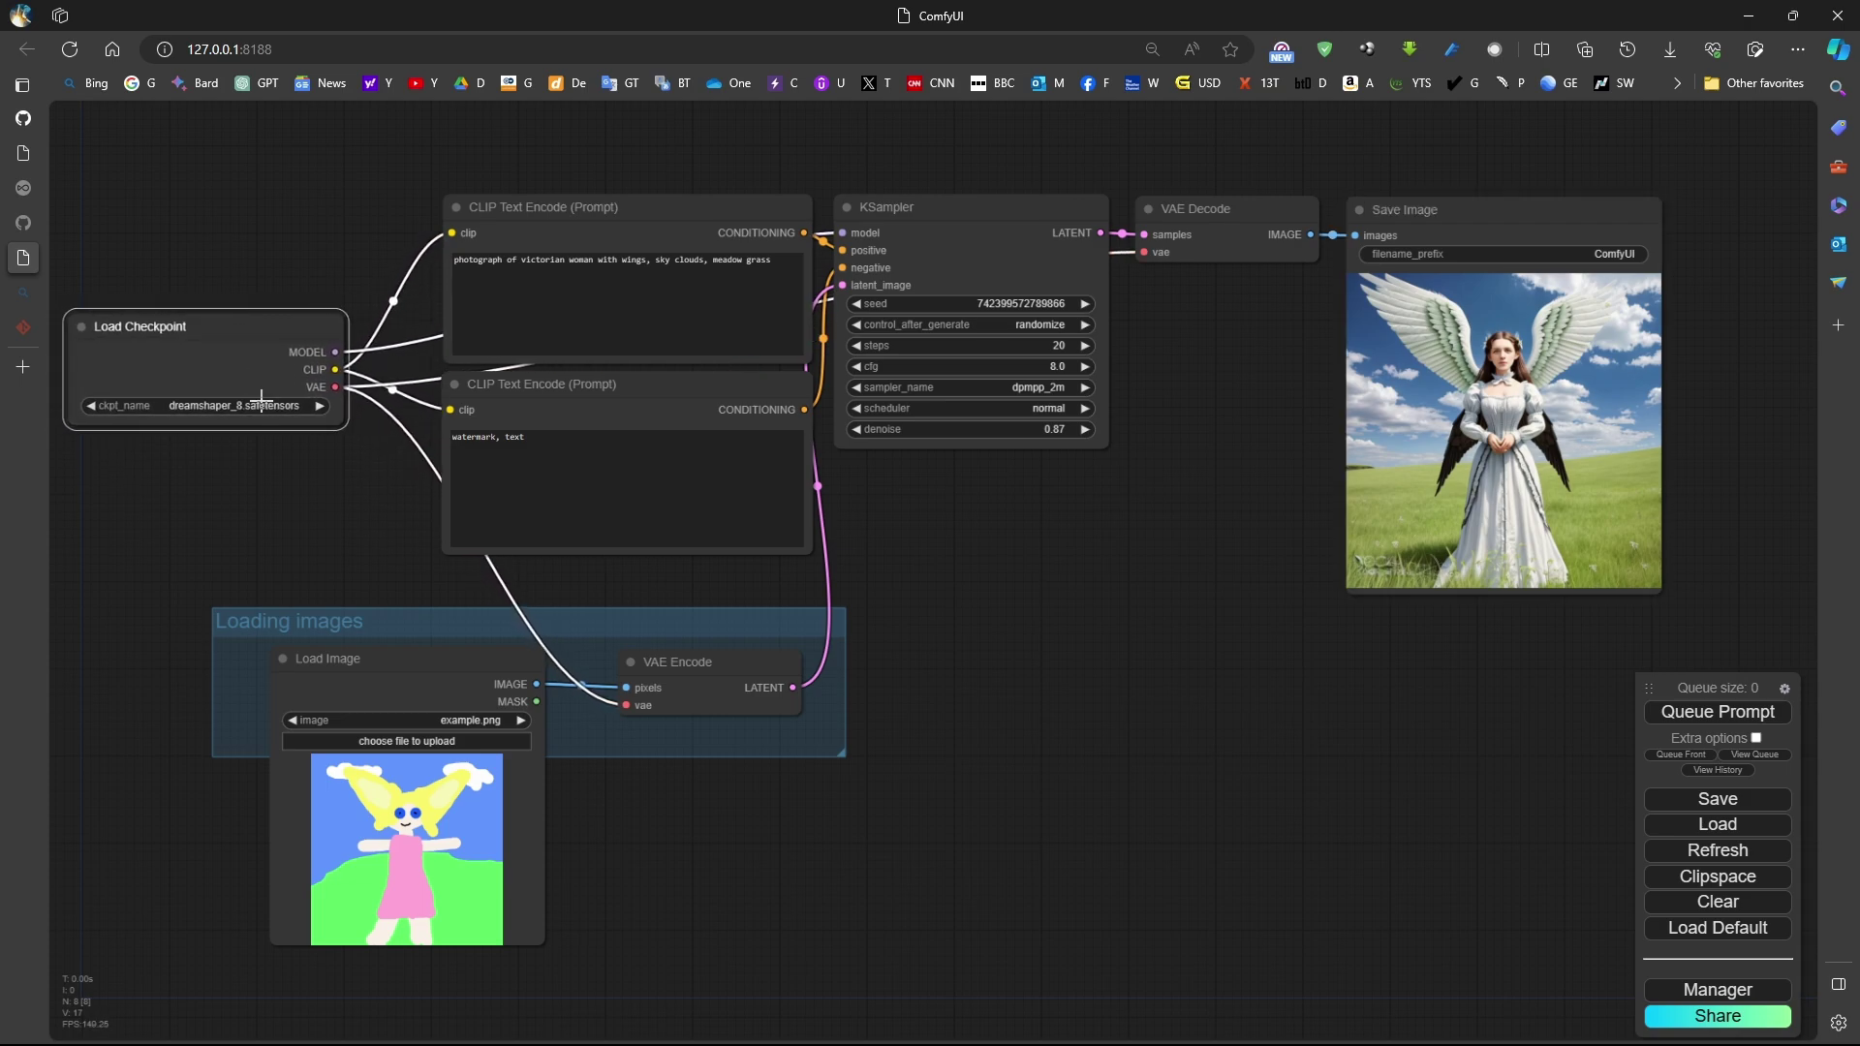
mouse_move(417, 673)
left_mouse_down()
mouse_move(407, 655)
mouse_move(357, 673)
mouse_move(412, 673)
mouse_move(395, 676)
left_mouse_up()
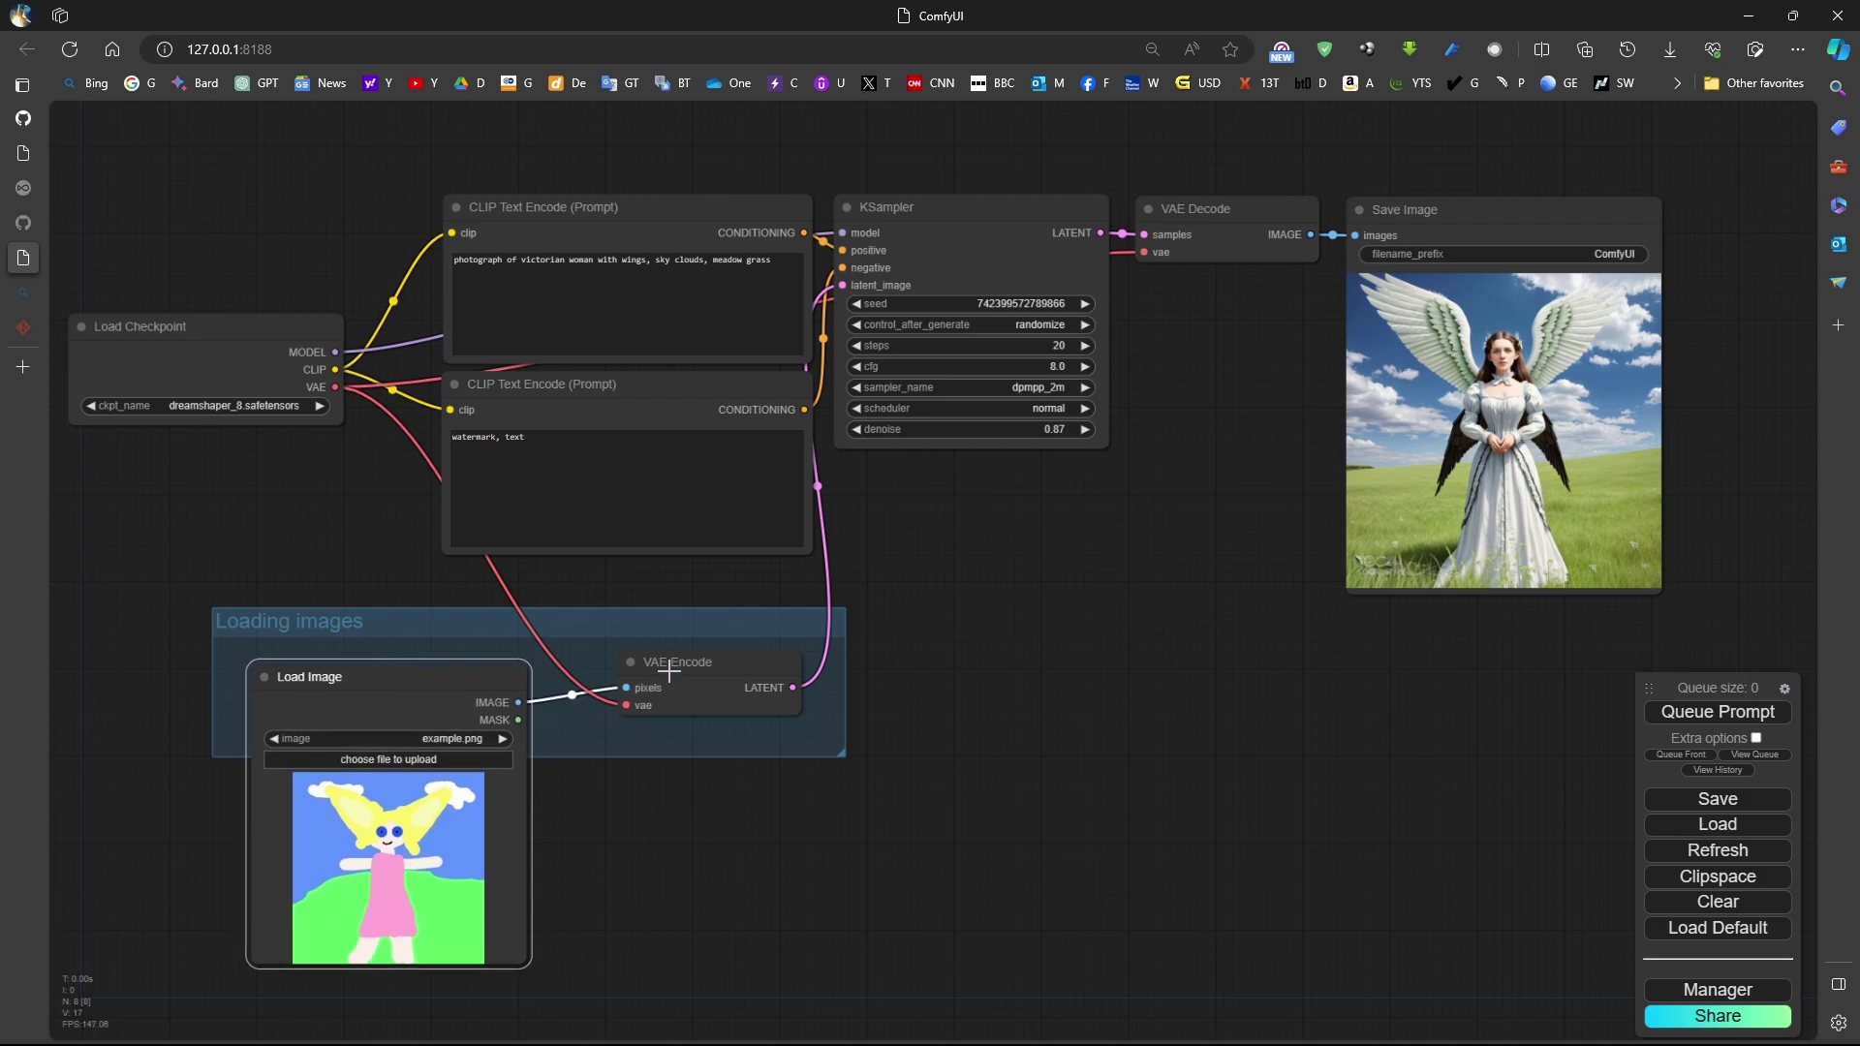
left_click_drag(720, 663, 699, 662)
left_click_drag(625, 207, 560, 163)
left_click_drag(690, 384, 629, 381)
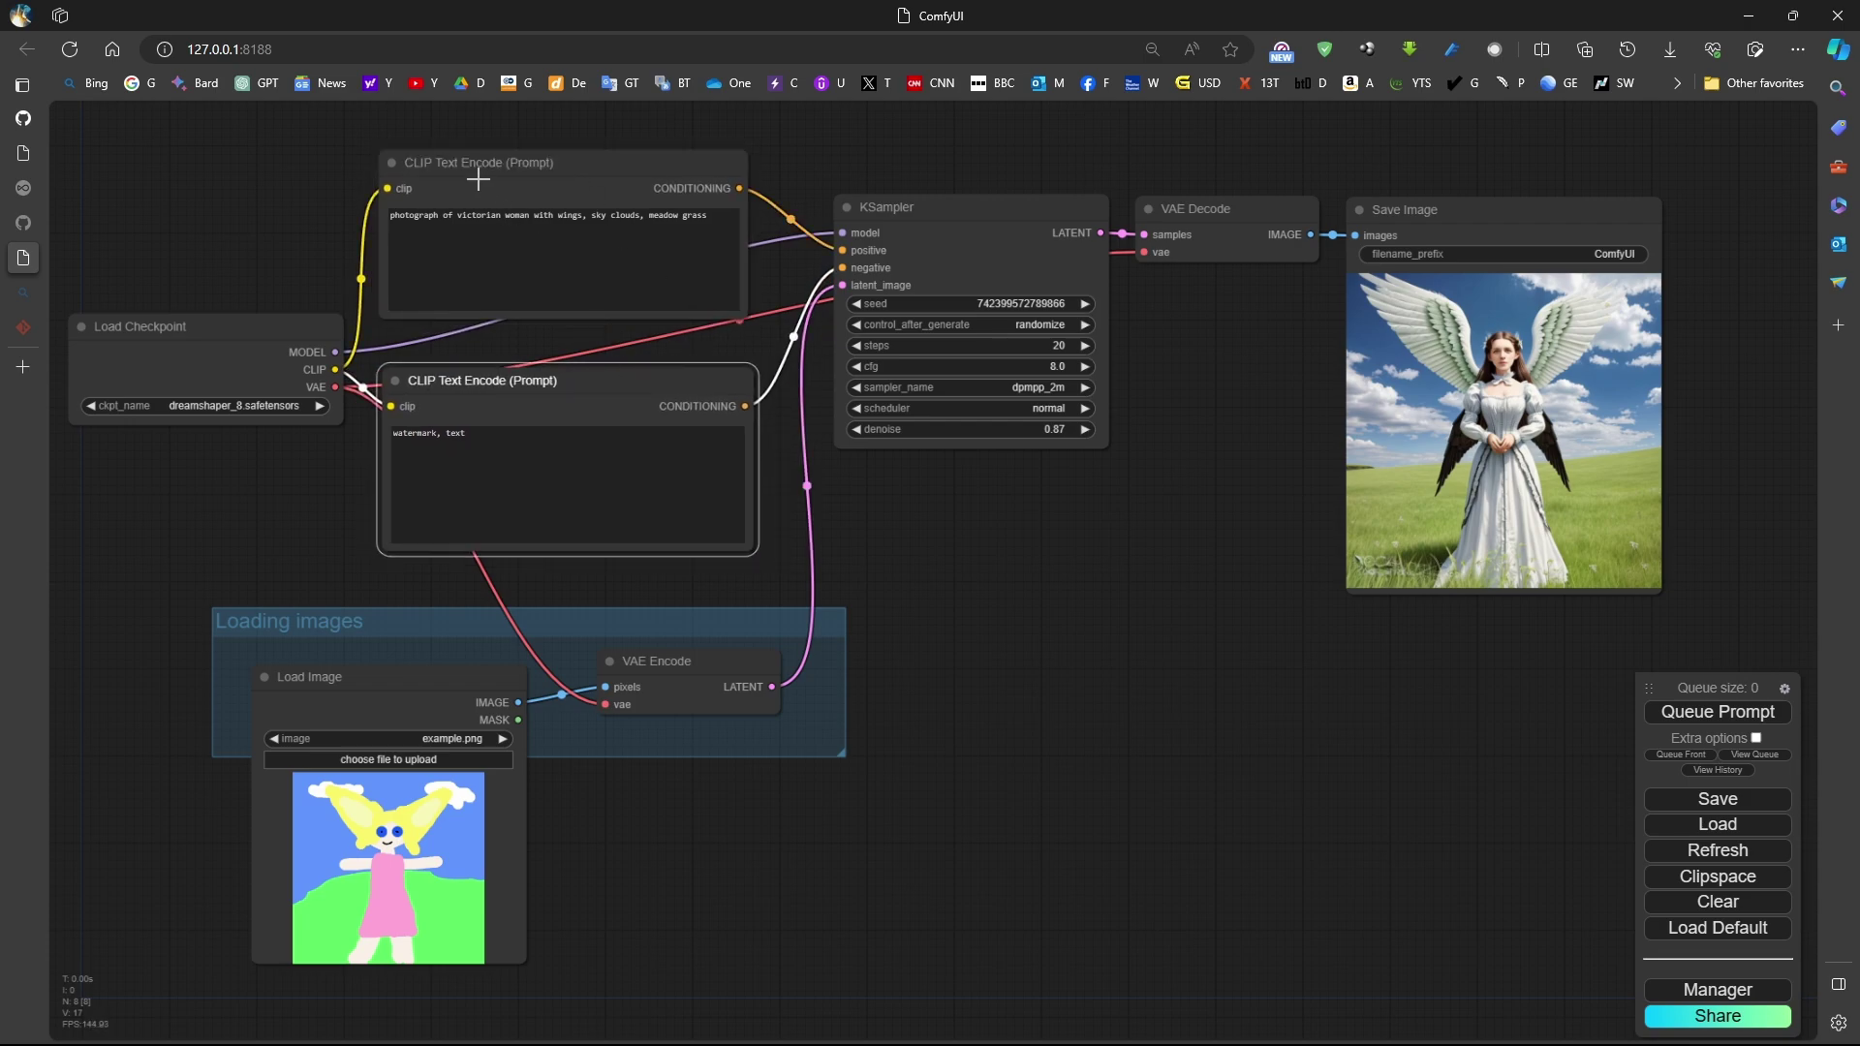
Review the prompt nodes and KSampler settings, and slightly shift the KSampler, VAE Decode and Save Image nodes.
left_click(483, 164)
left_click(578, 383)
left_click_drag(895, 207, 893, 217)
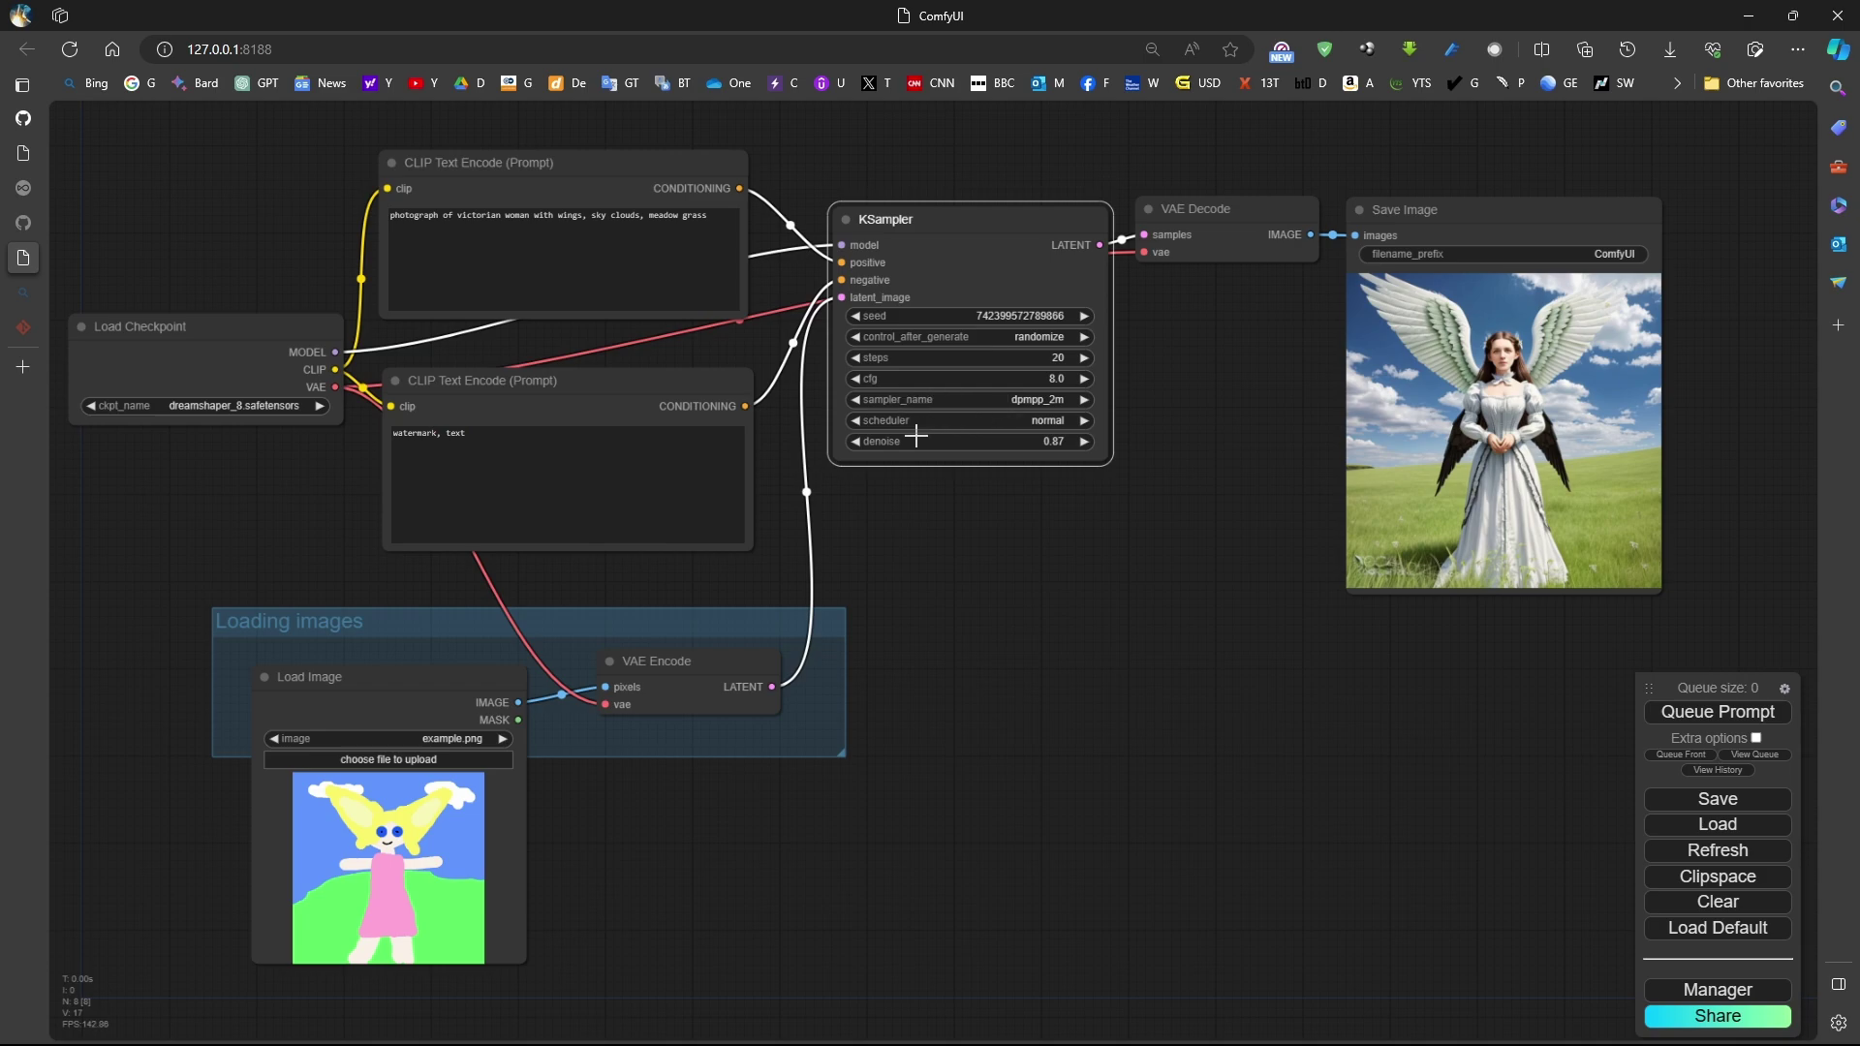
scroll(920, 431, "up", 5)
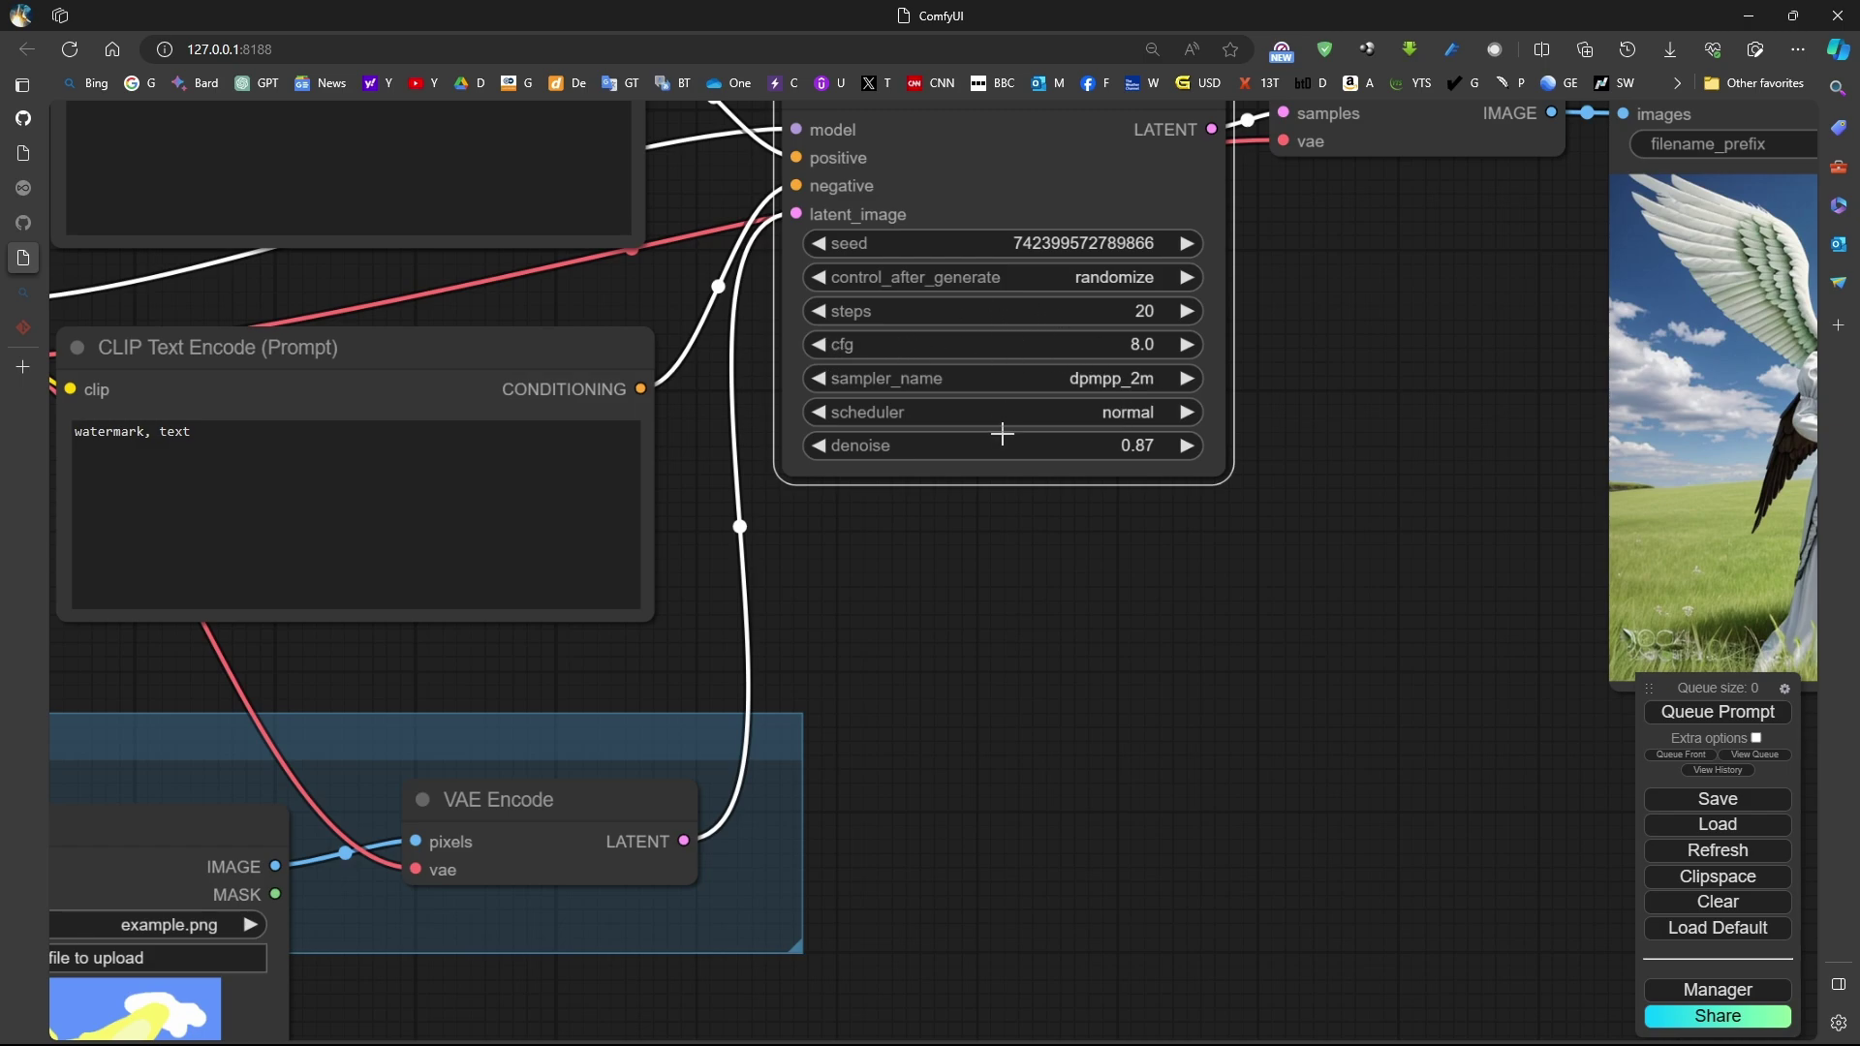
scroll(1002, 433, "down", 5)
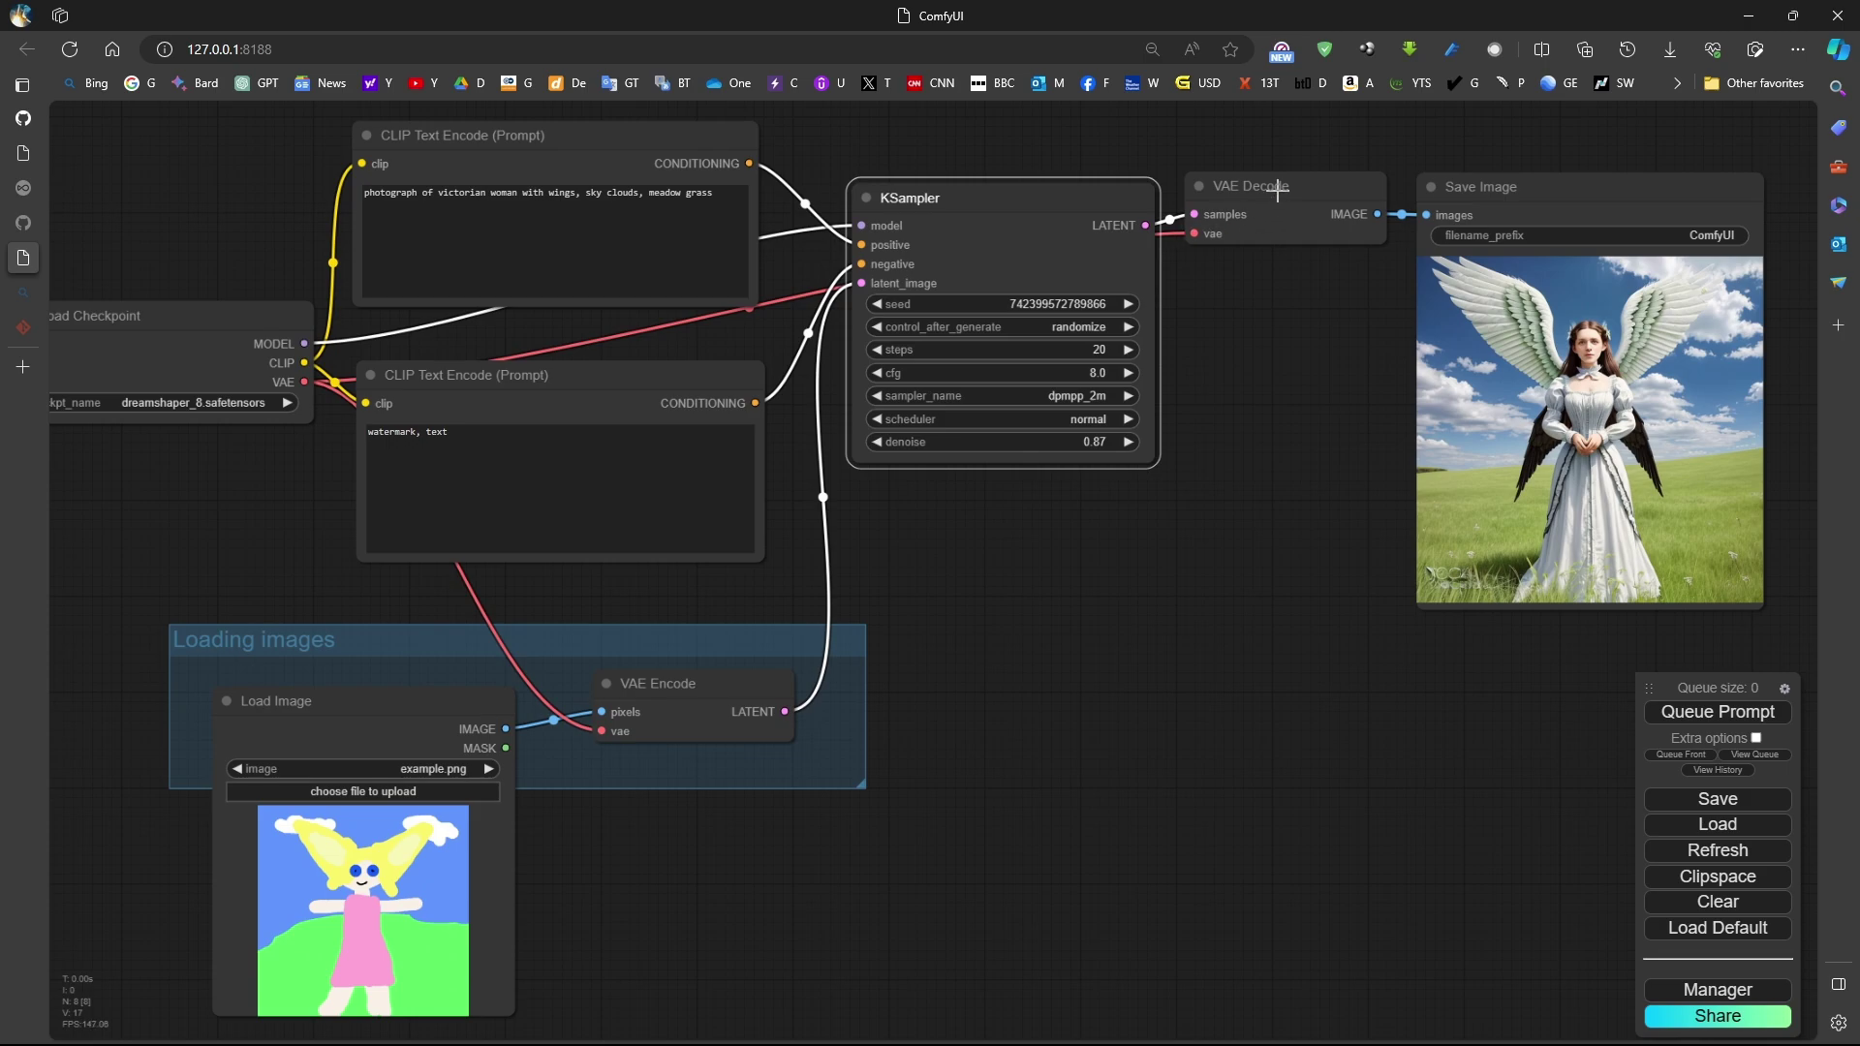
left_click_drag(1256, 186, 1250, 199)
left_click(1496, 186)
left_click_drag(1496, 186, 1501, 186)
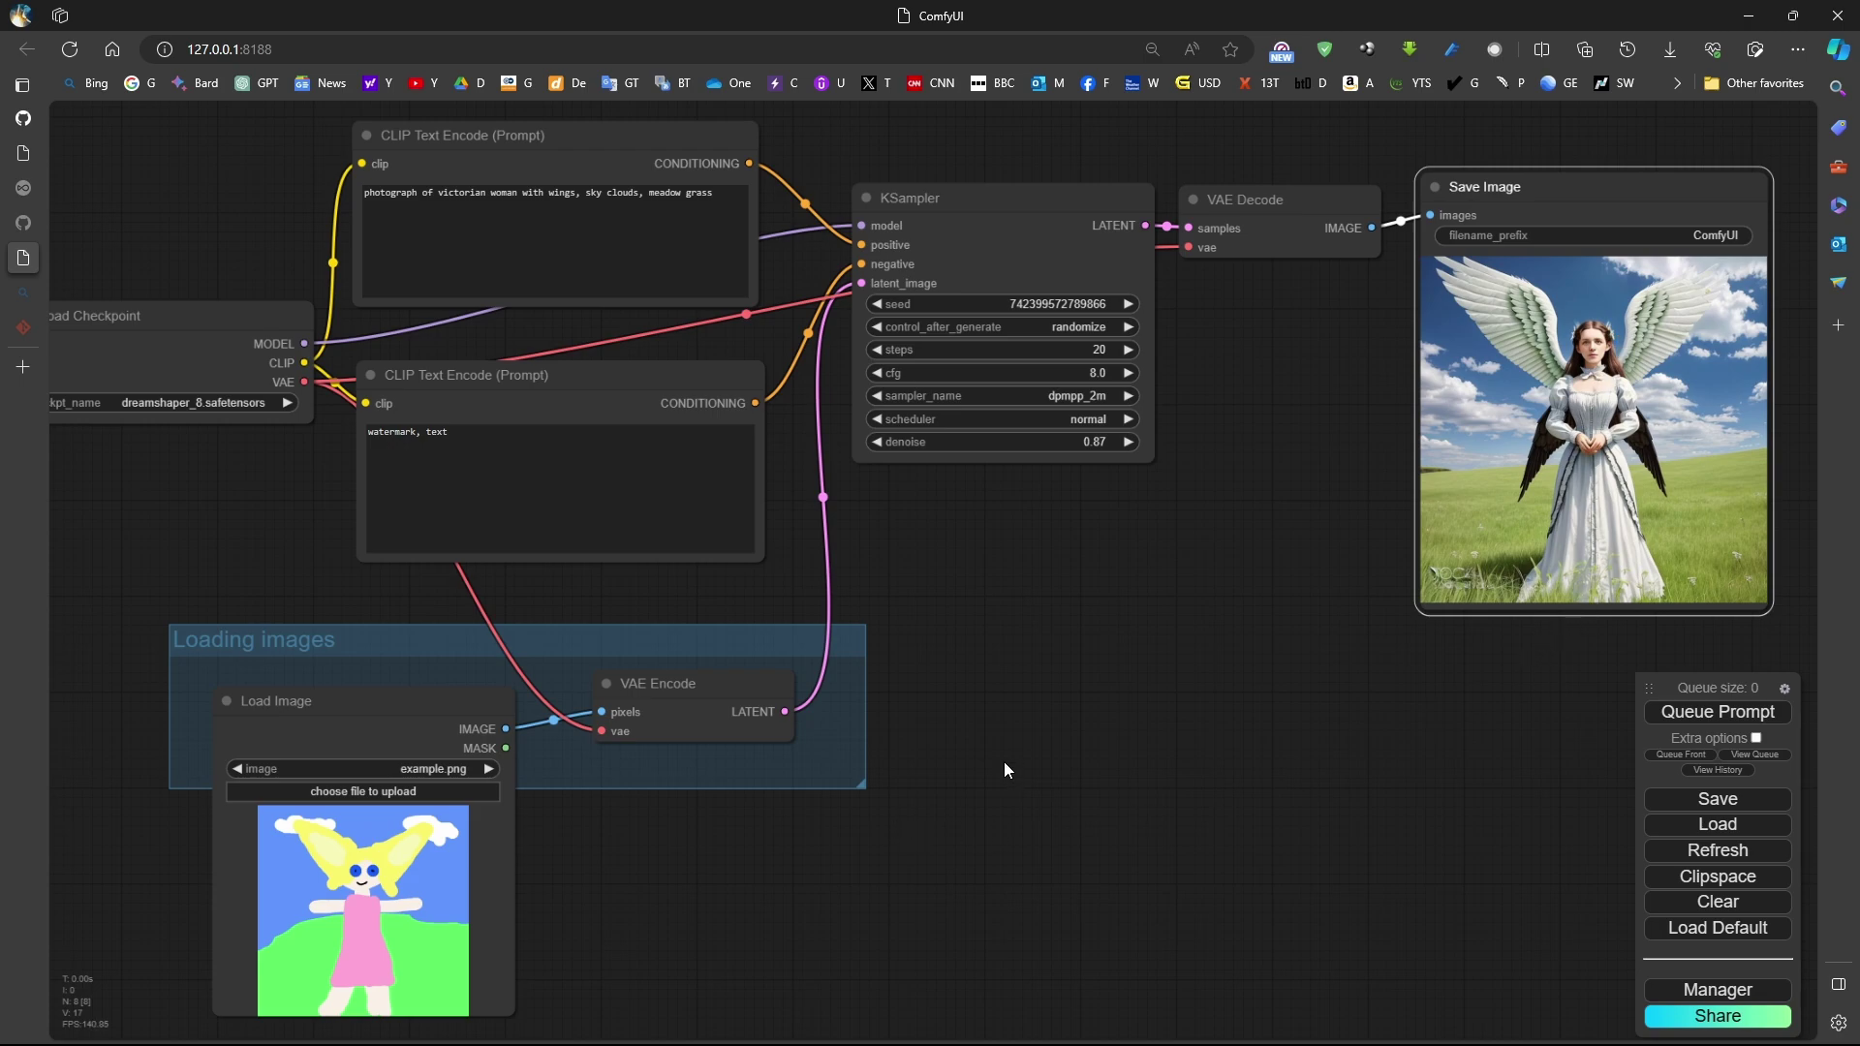
Delete the Load Image and VAE Encode nodes from the workflow.
scroll(947, 631, "down", 1)
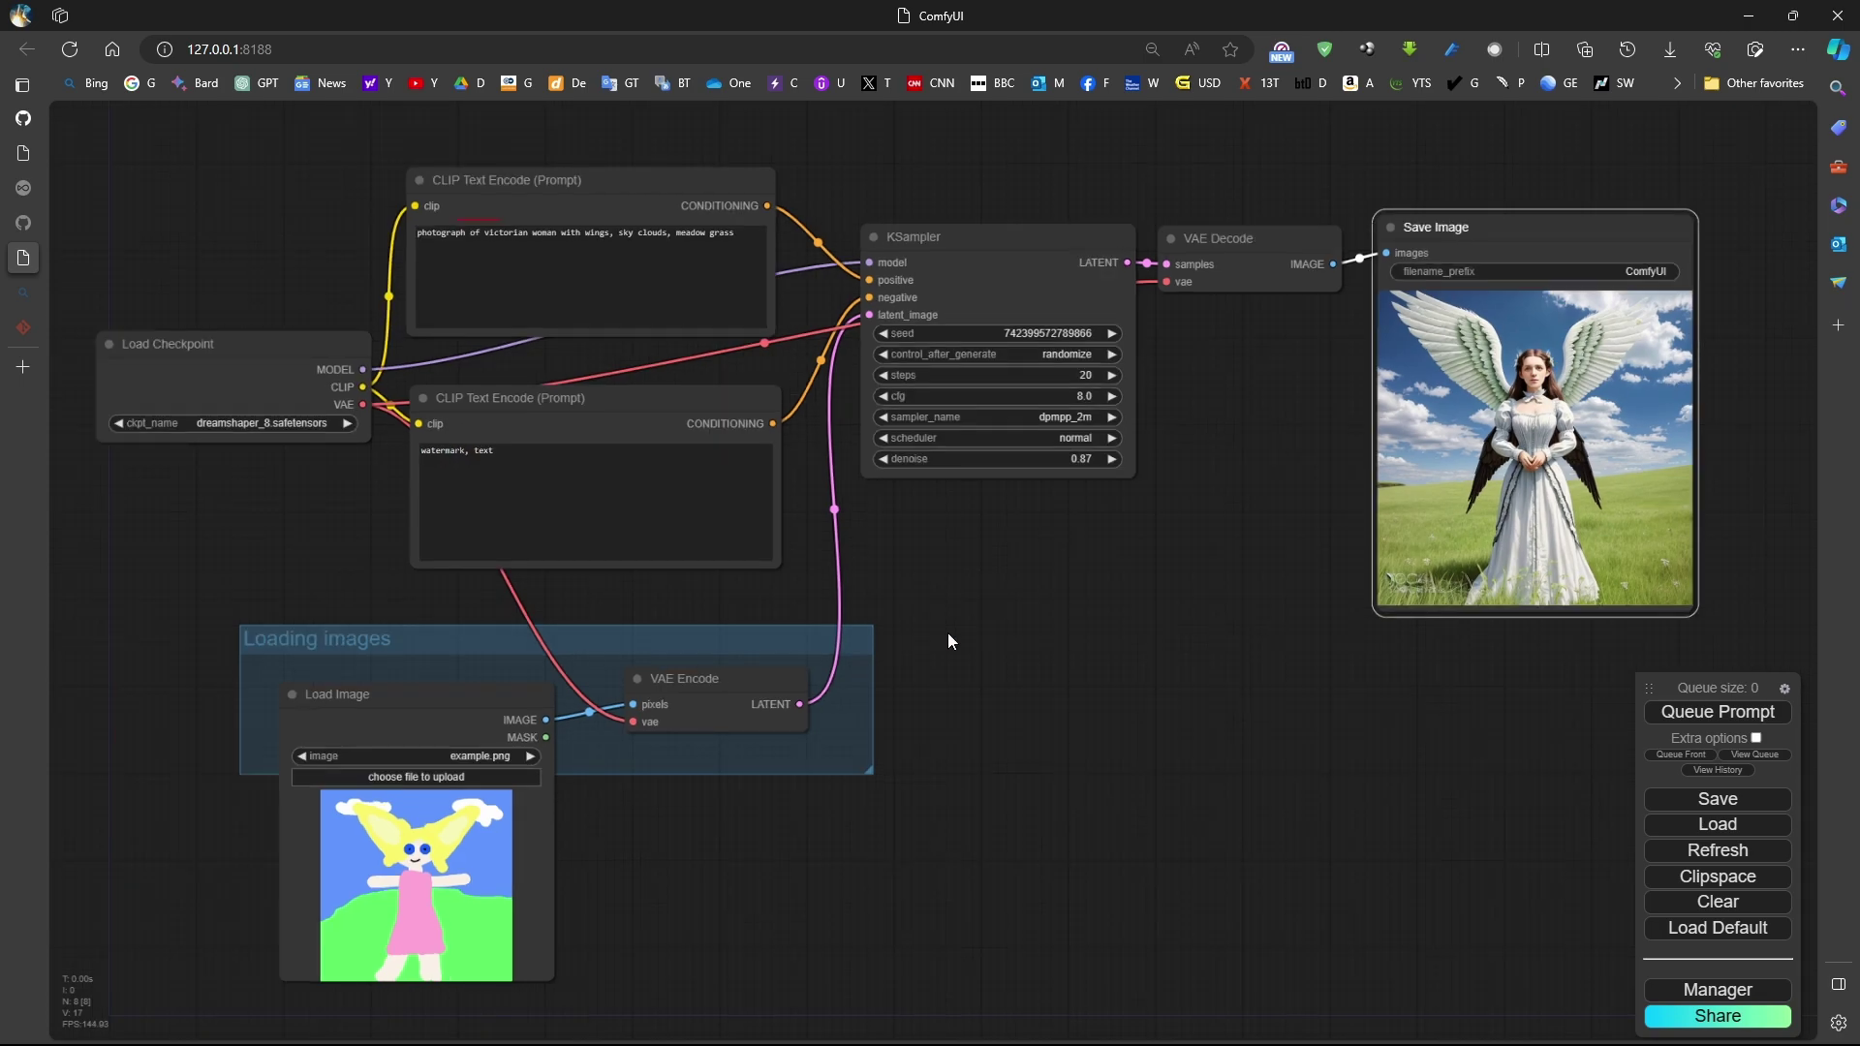
left_click(478, 700)
key("Delete")
left_click(684, 678)
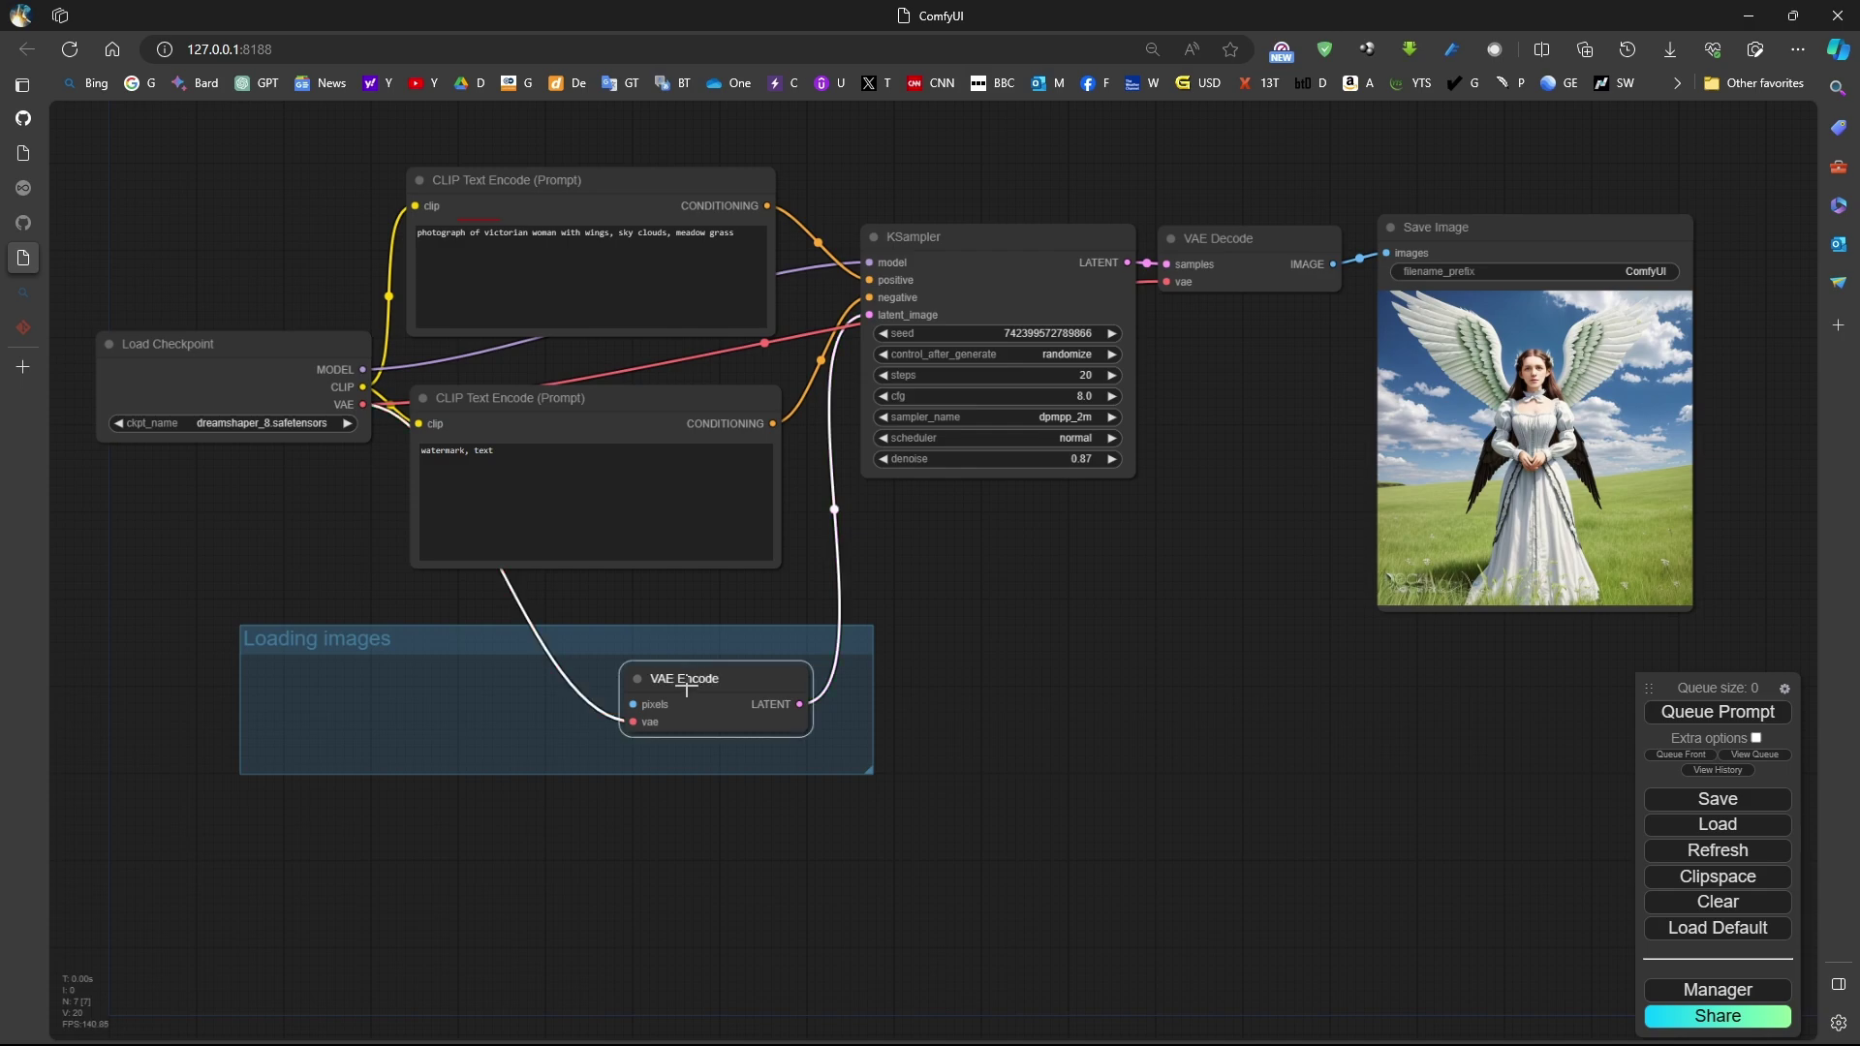
key("Delete")
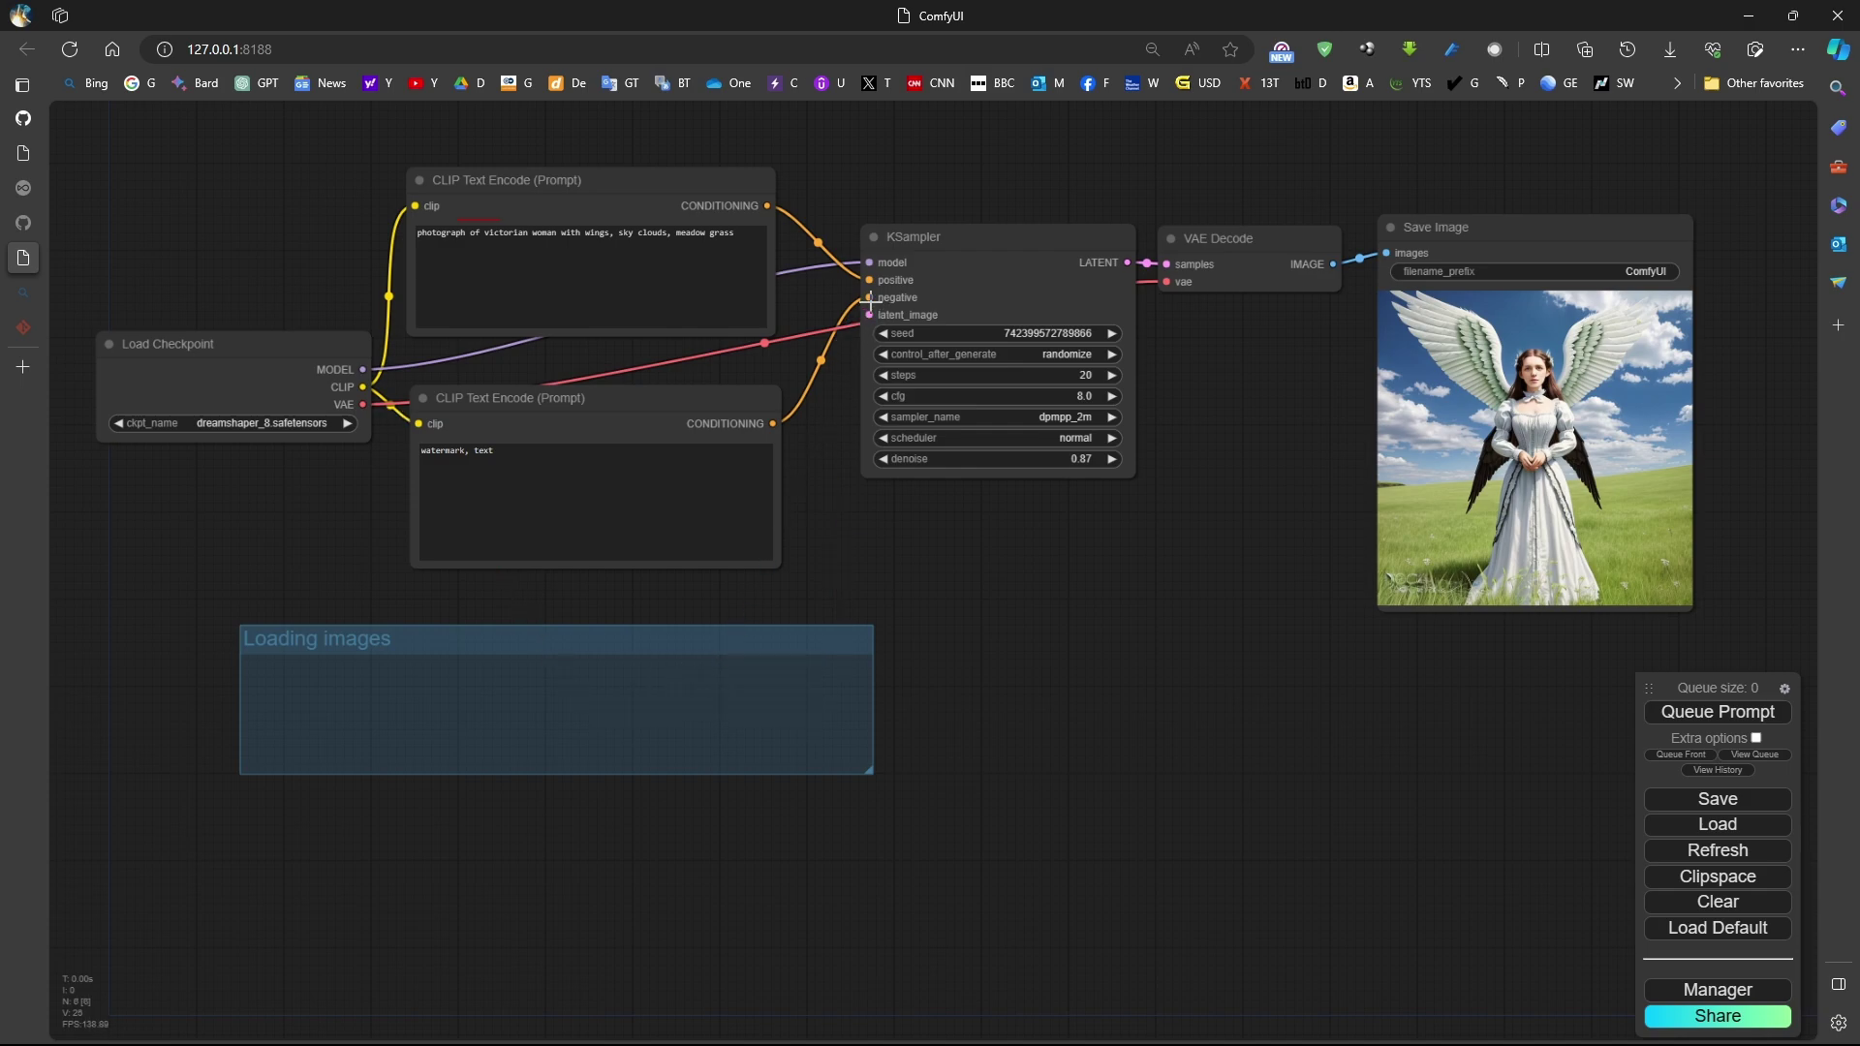
Feed the KSampler's latent_image input from an Empty Latent Image node sized 512 × 768 with batch size 1, and generate the image.
left_click_drag(872, 315, 868, 315)
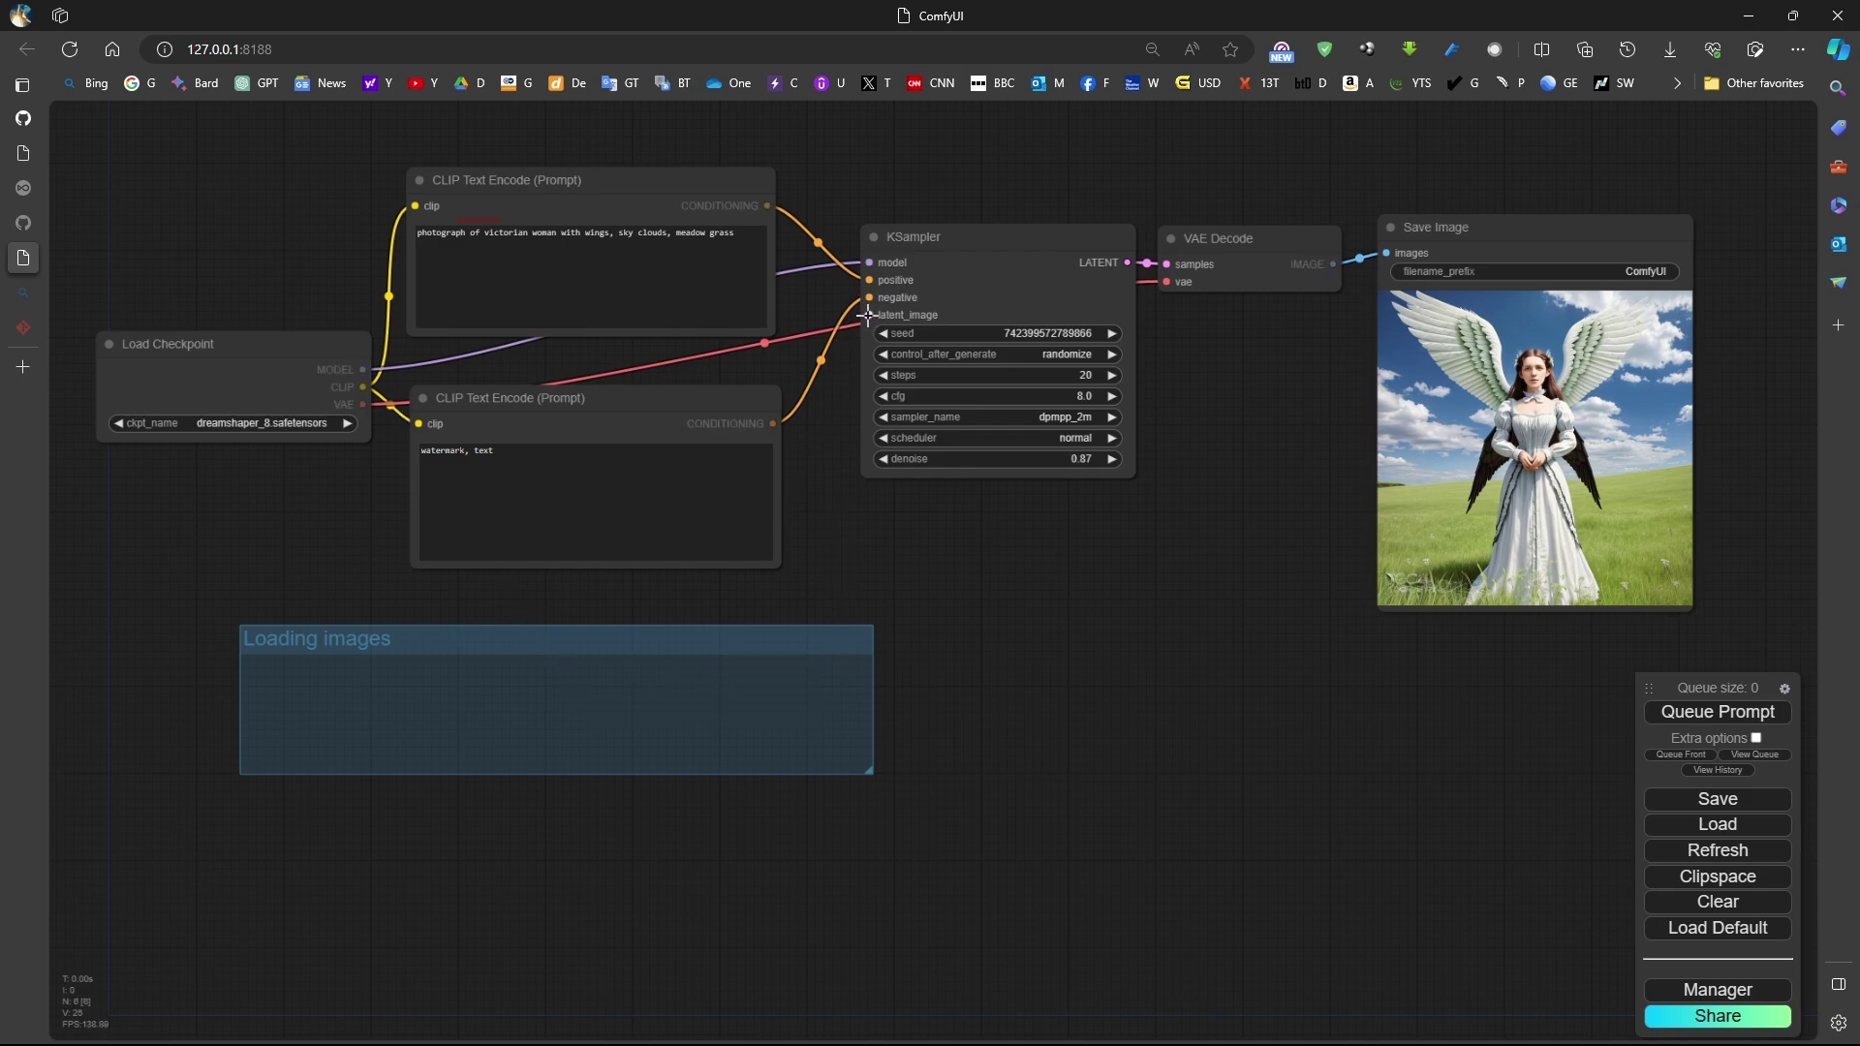
left_click_drag(841, 451, 1106, 735)
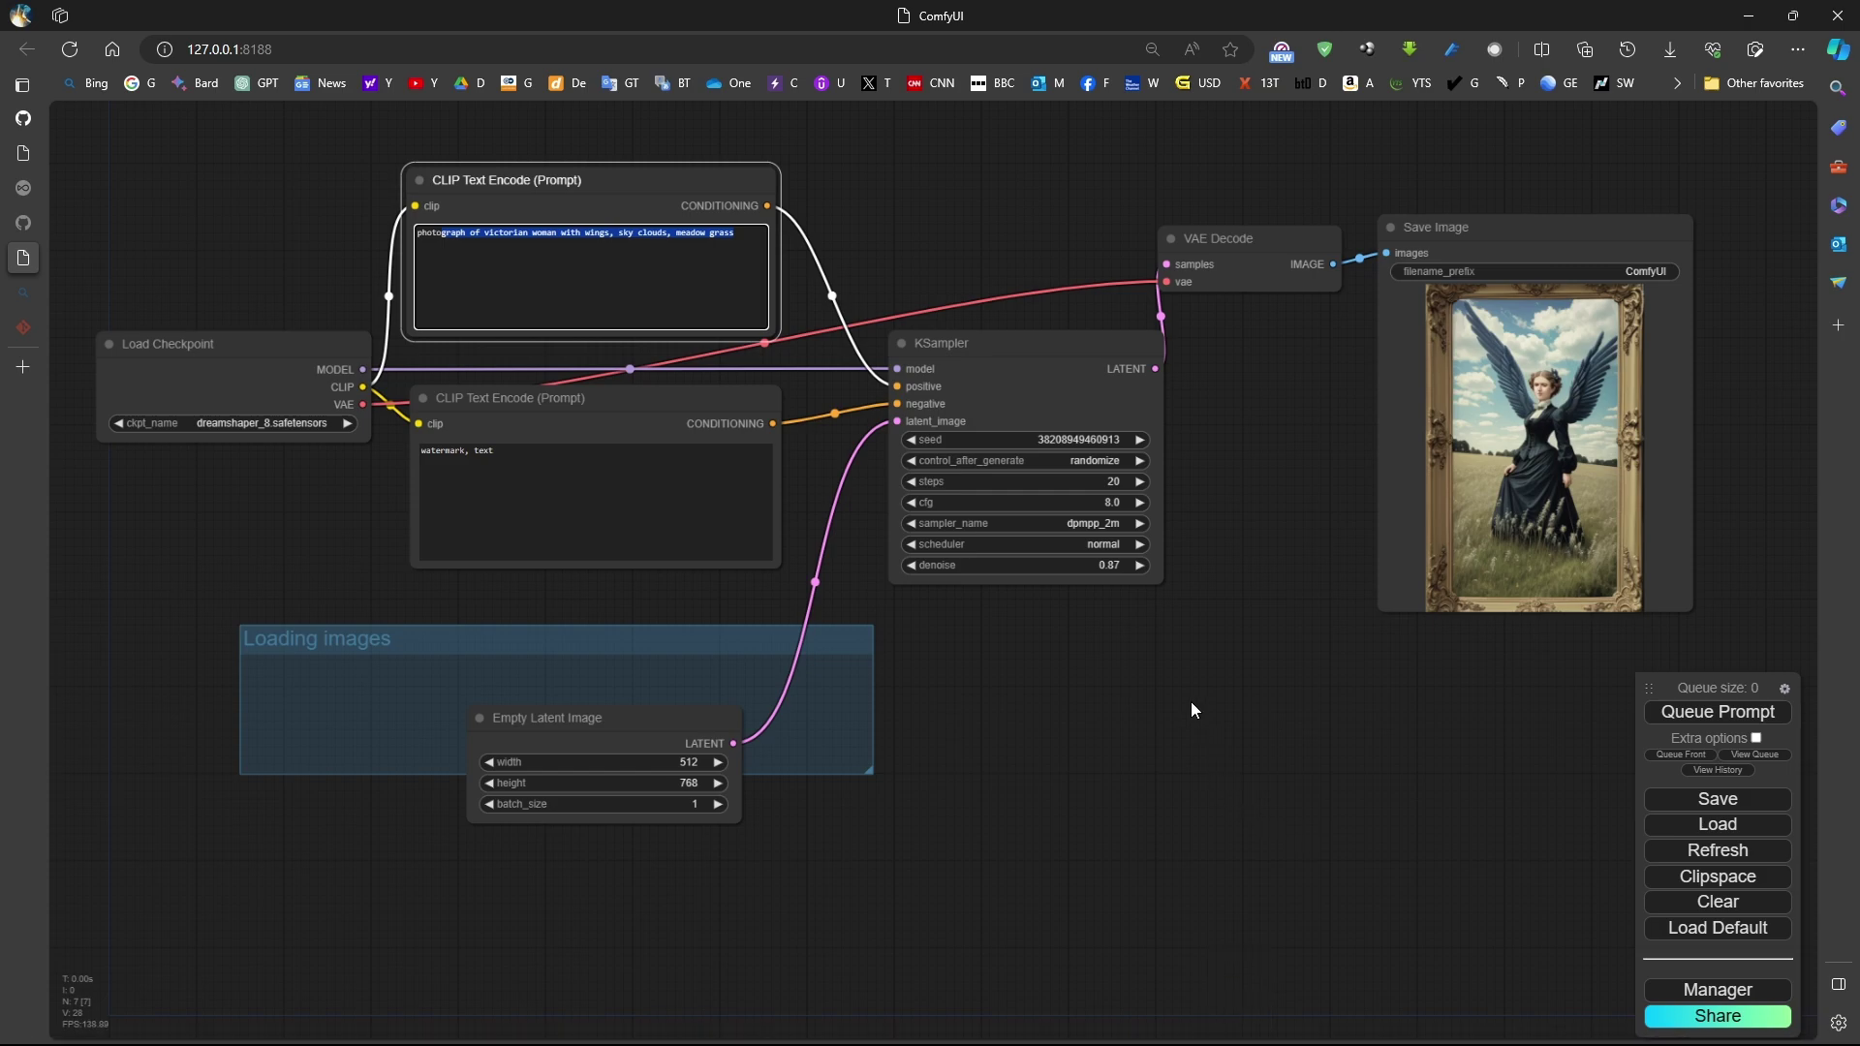
scroll(1004, 711, "up", 1)
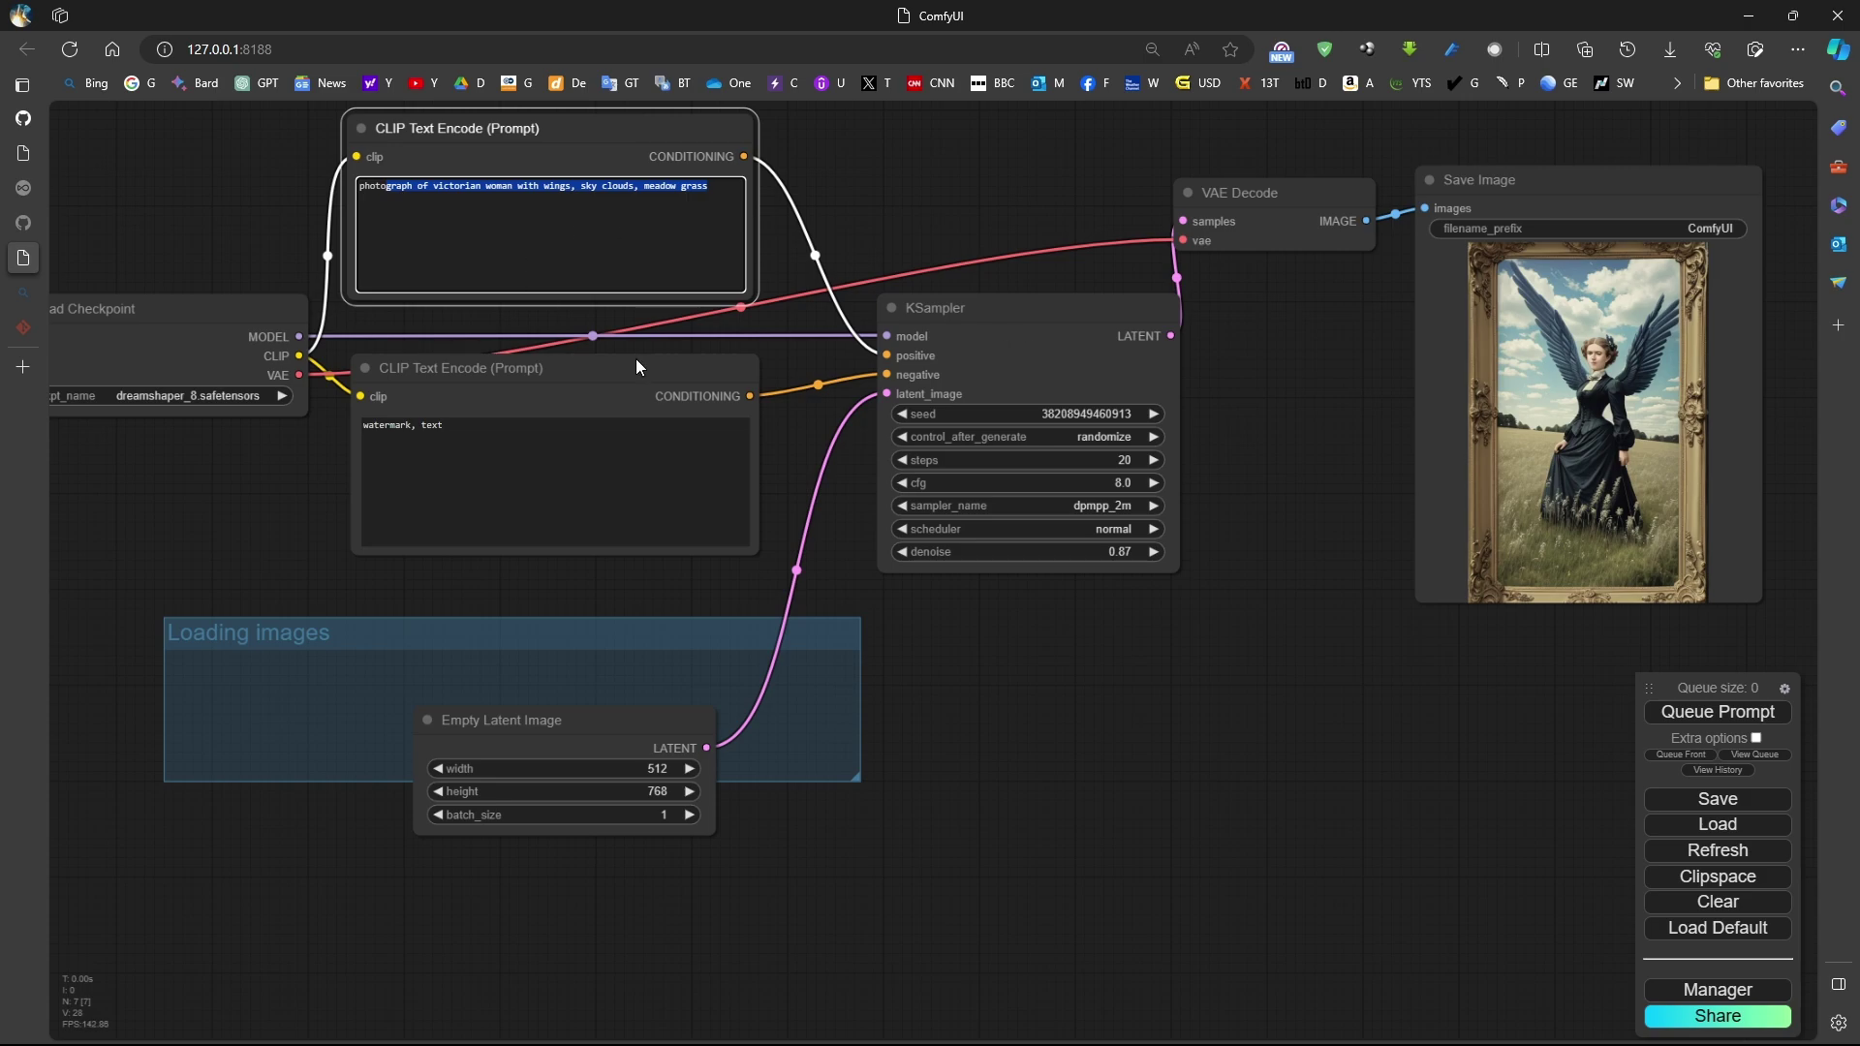
Save the workflow under the name workflow1.json.
left_click(1737, 809)
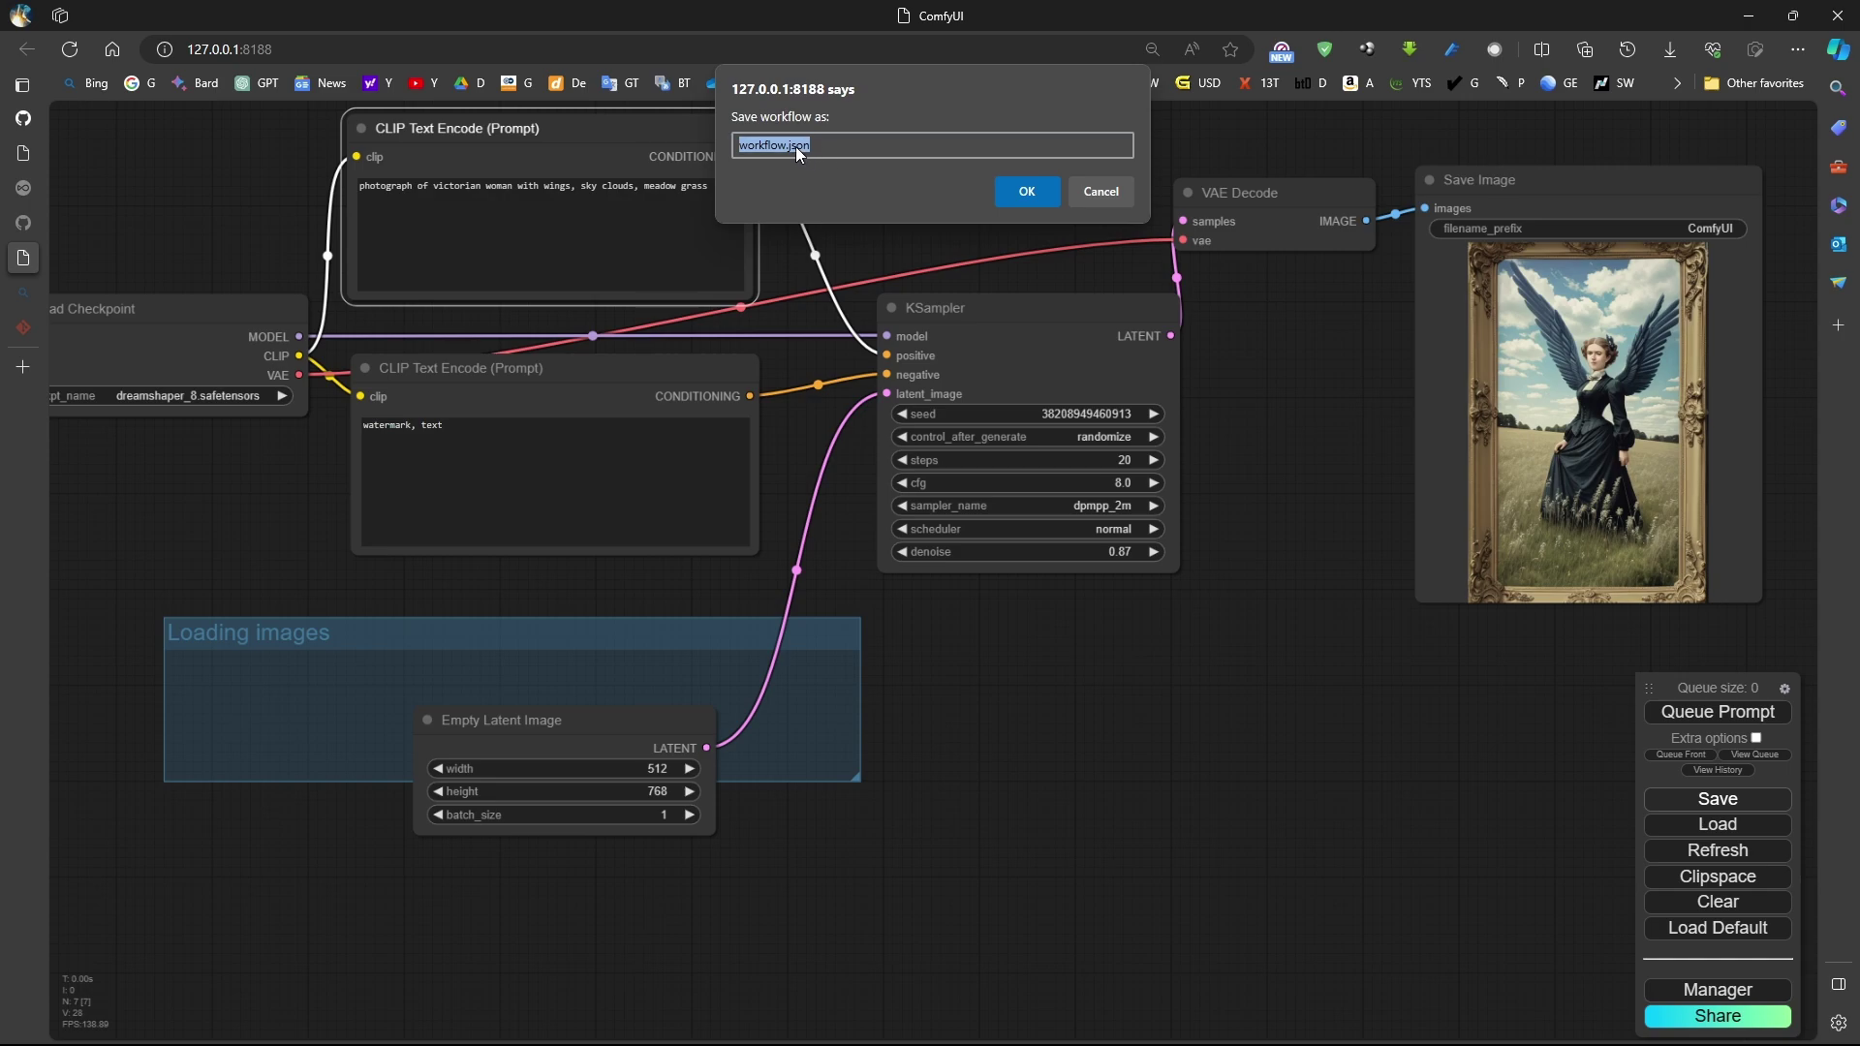
left_click_drag(828, 145, 790, 143)
type("1")
left_click(1014, 190)
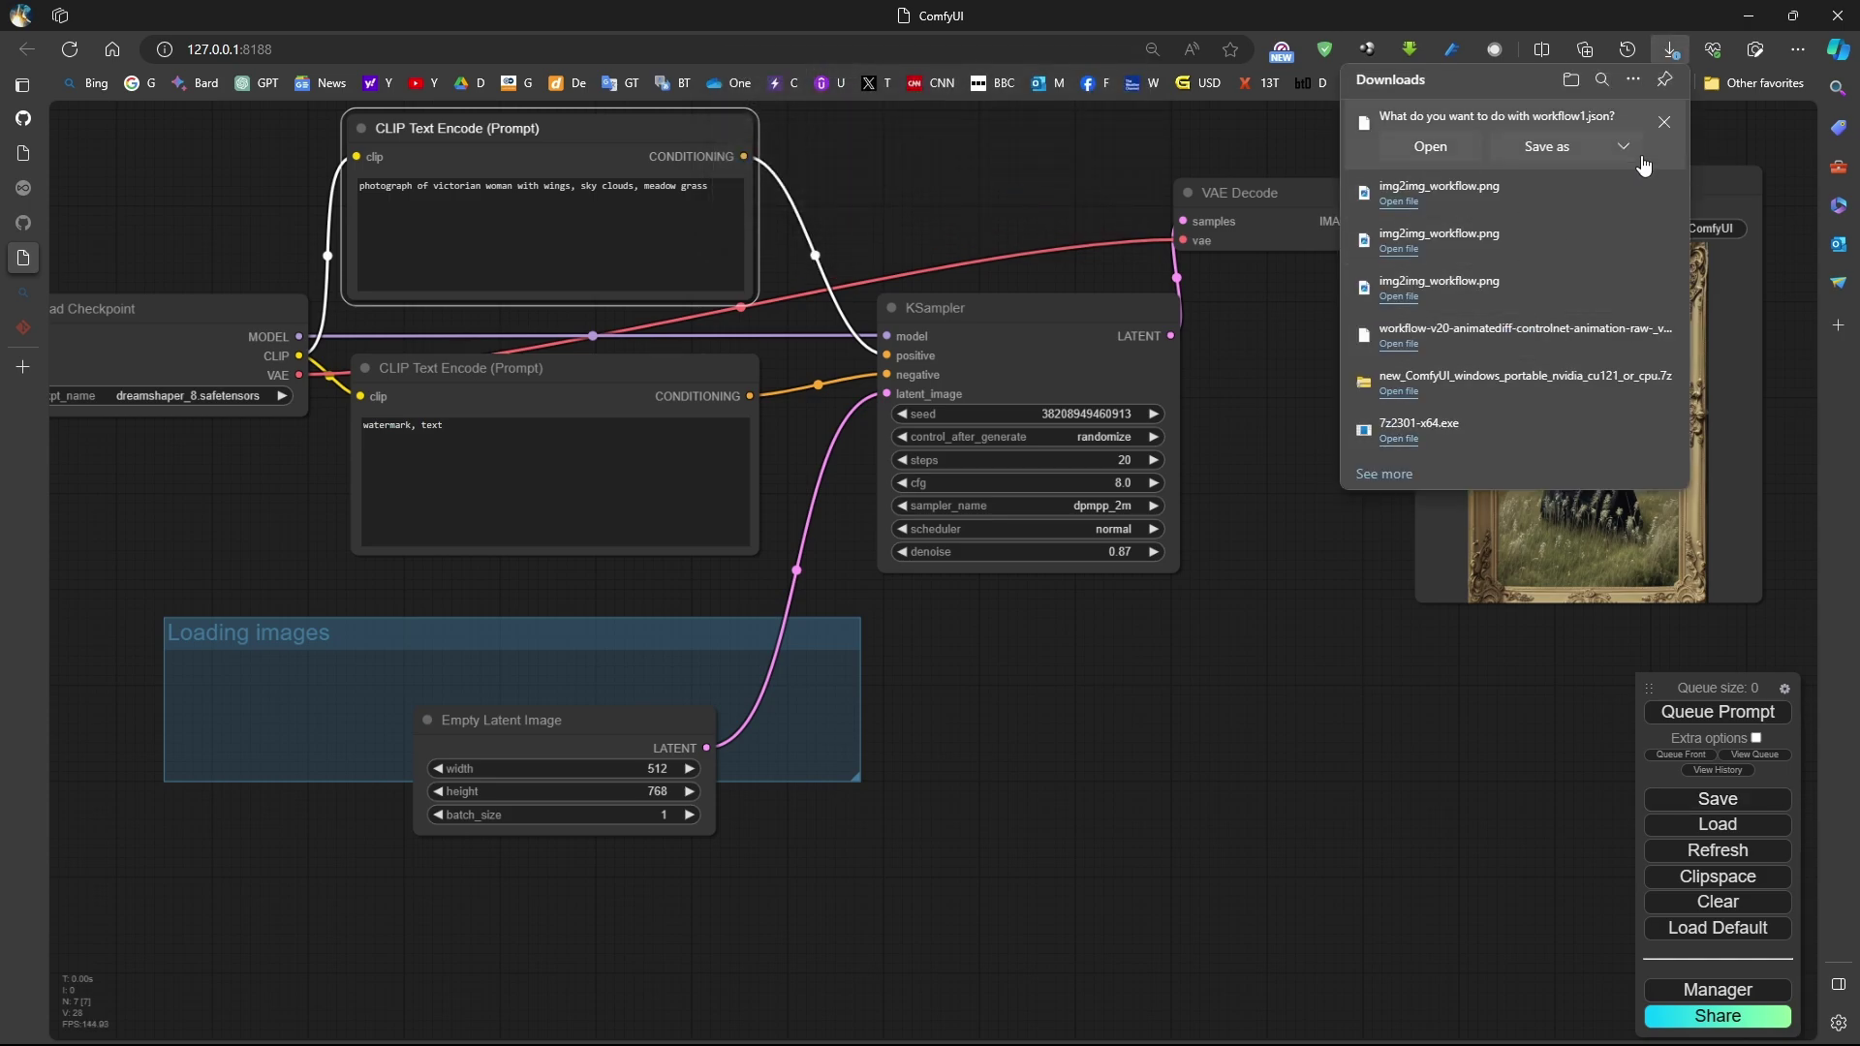
Create a folder named workflows inside the ComfyUI folder and store the workflow1.json download in it.
left_click(1585, 148)
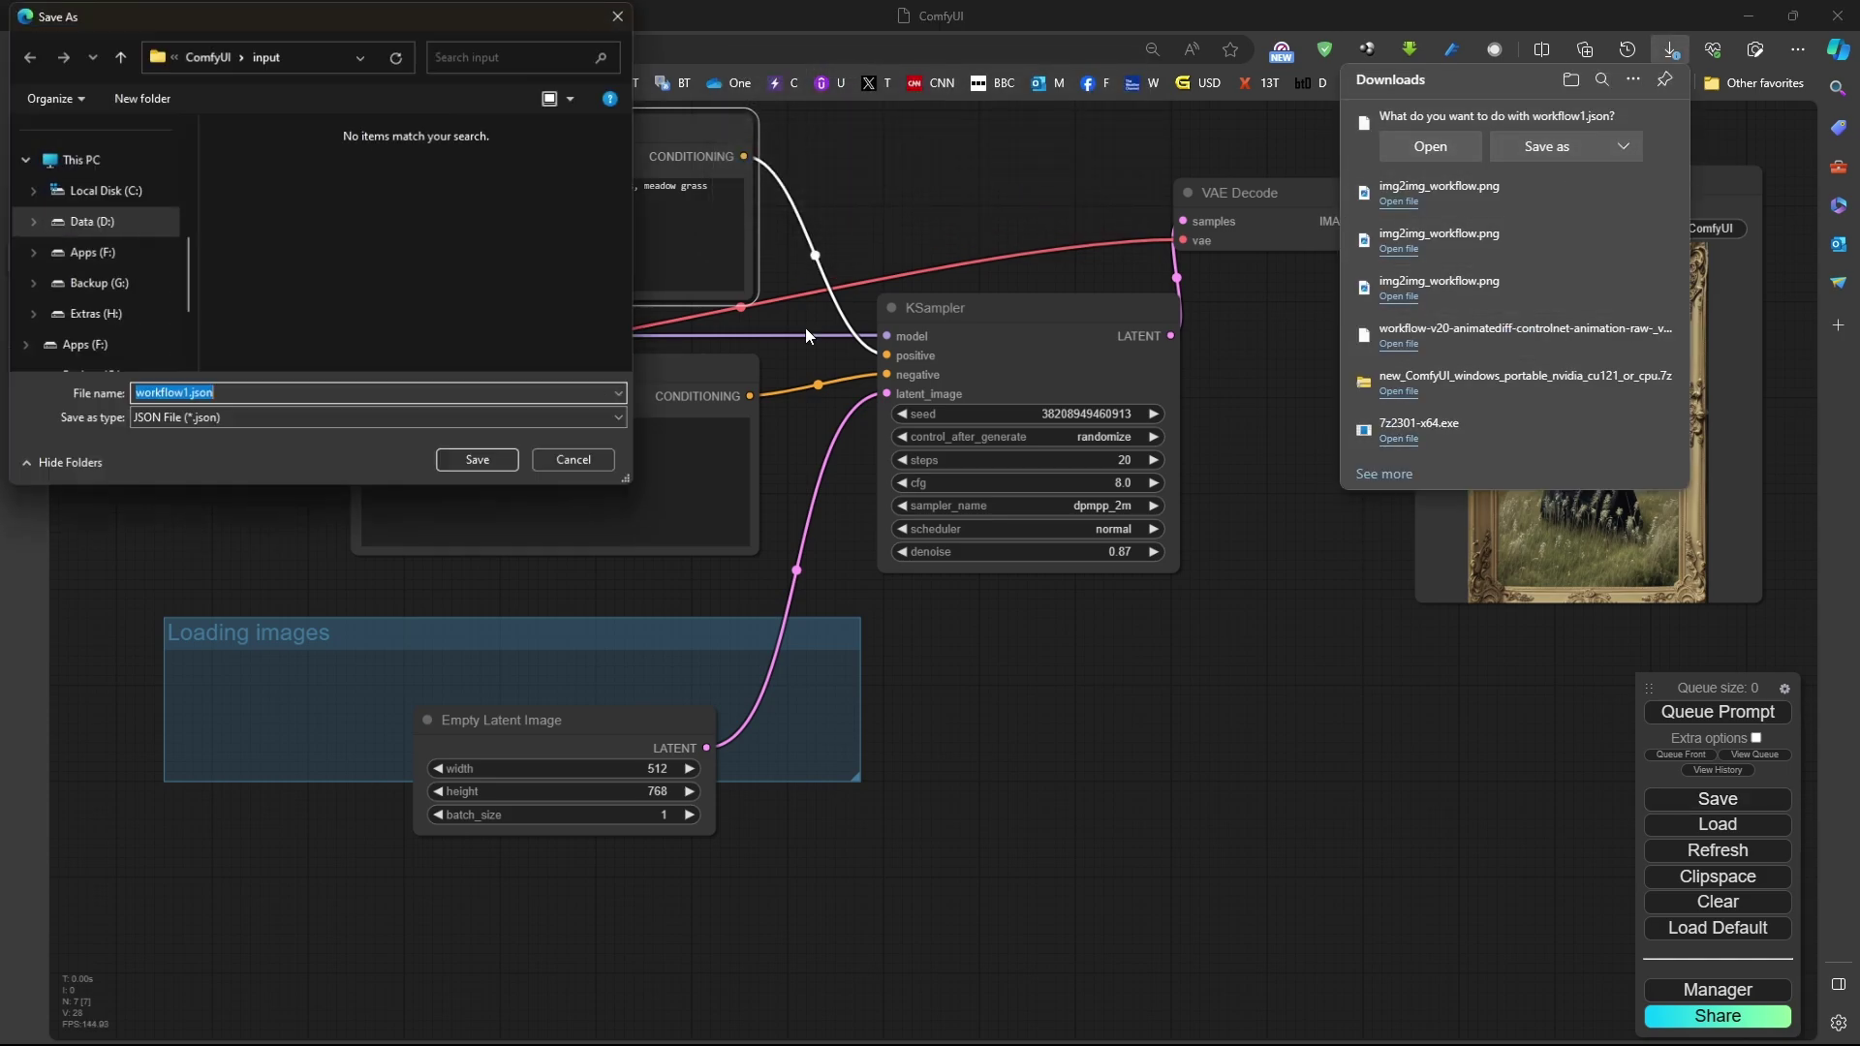
left_click(211, 58)
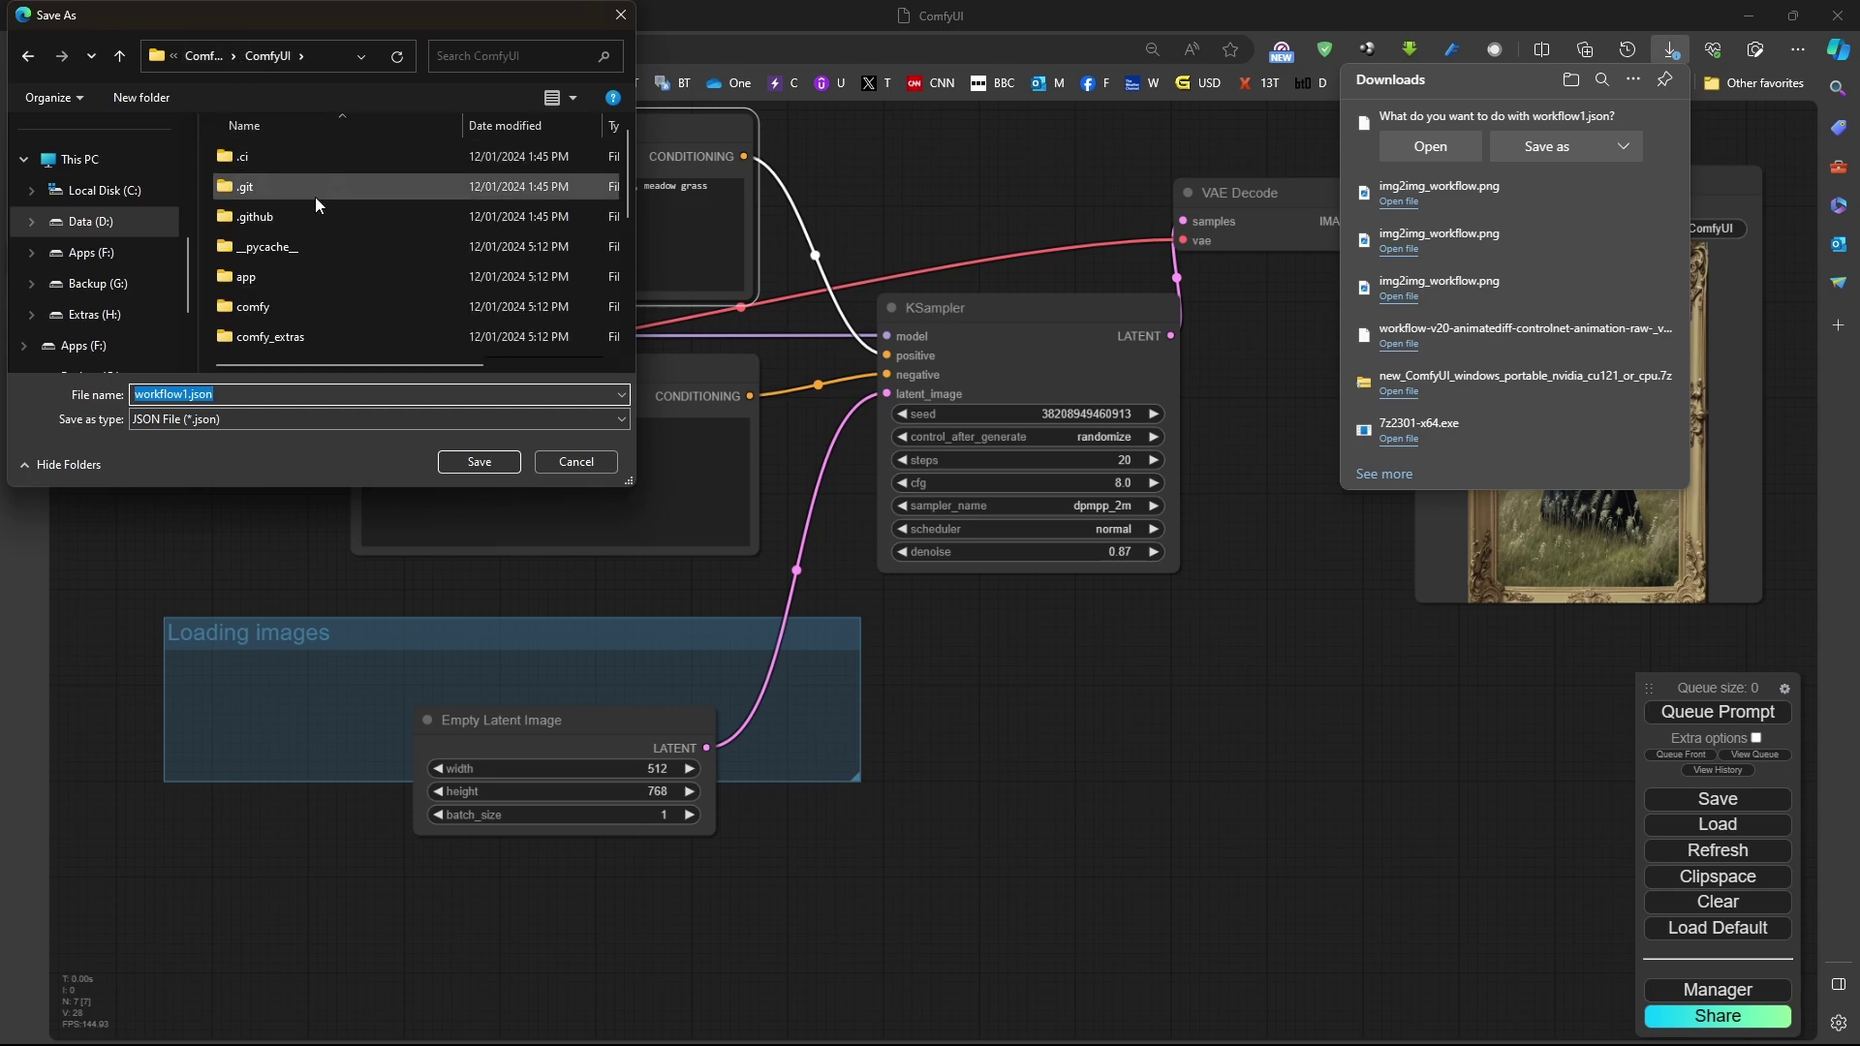
scroll(314, 235, "down", 3)
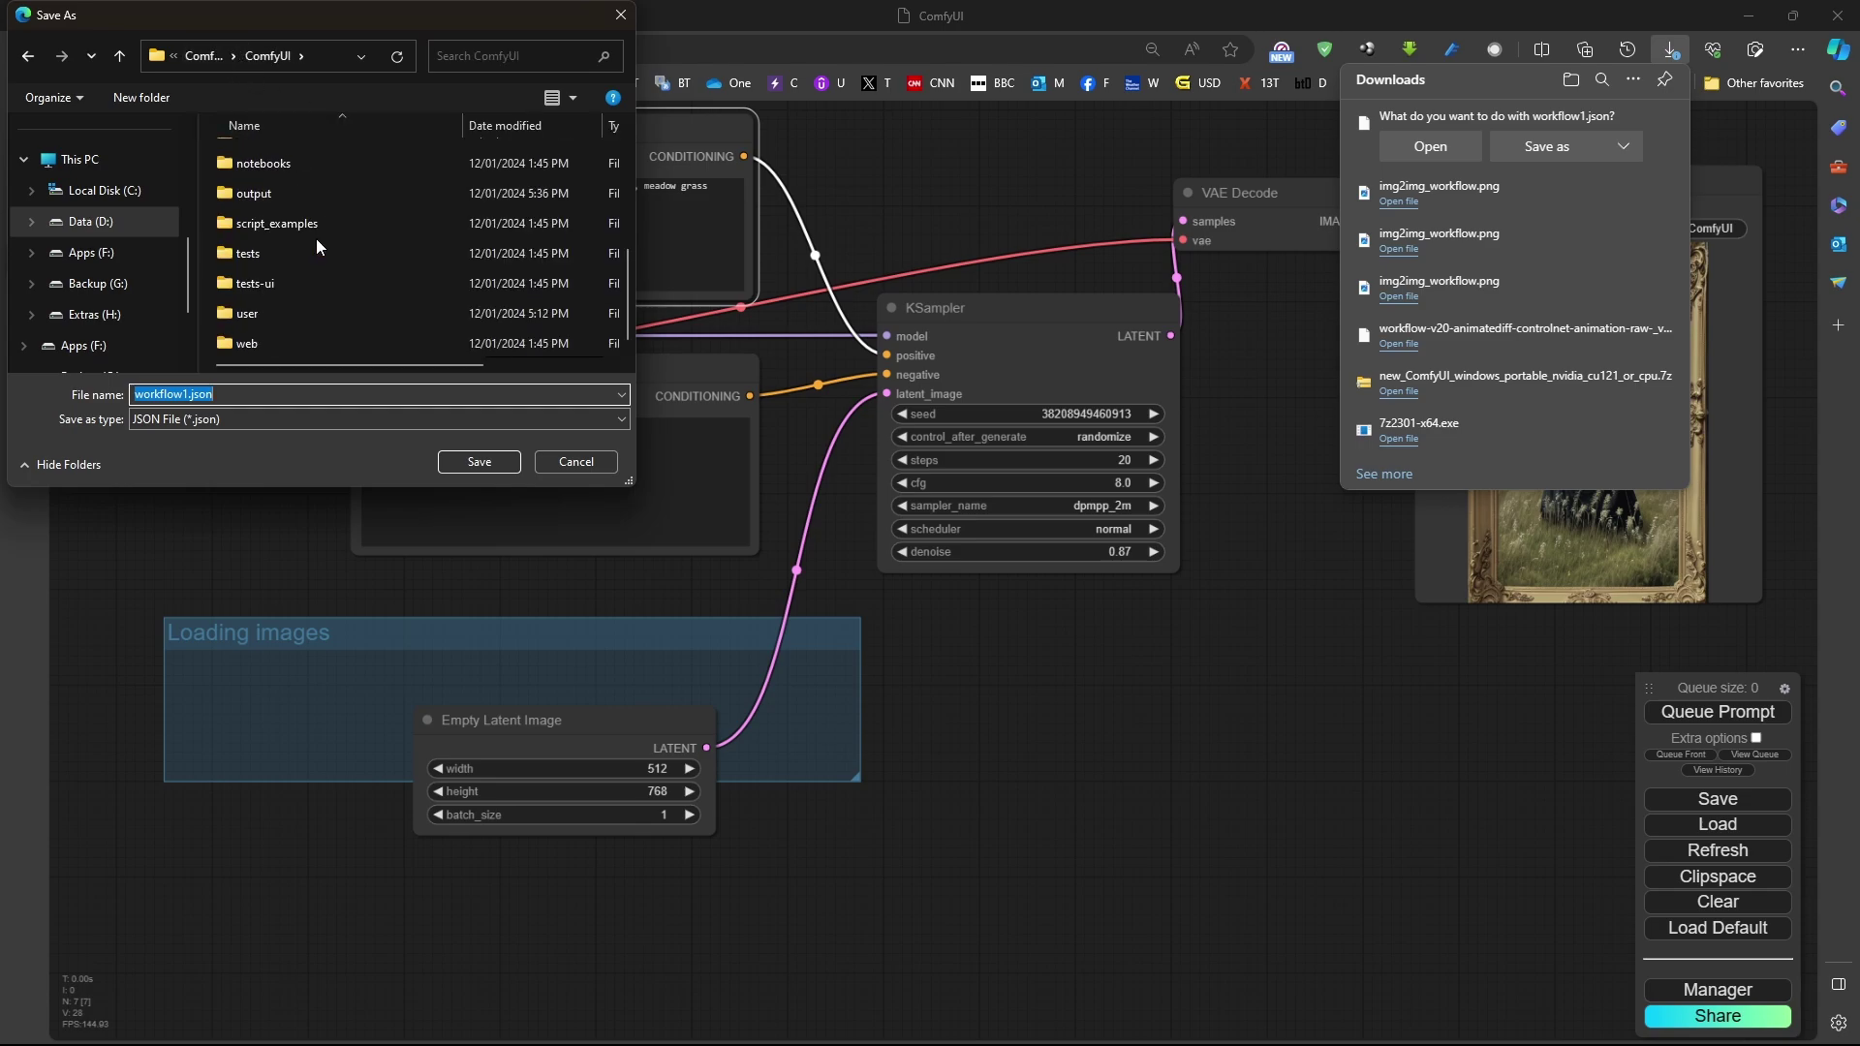
left_click(153, 97)
type("workflows")
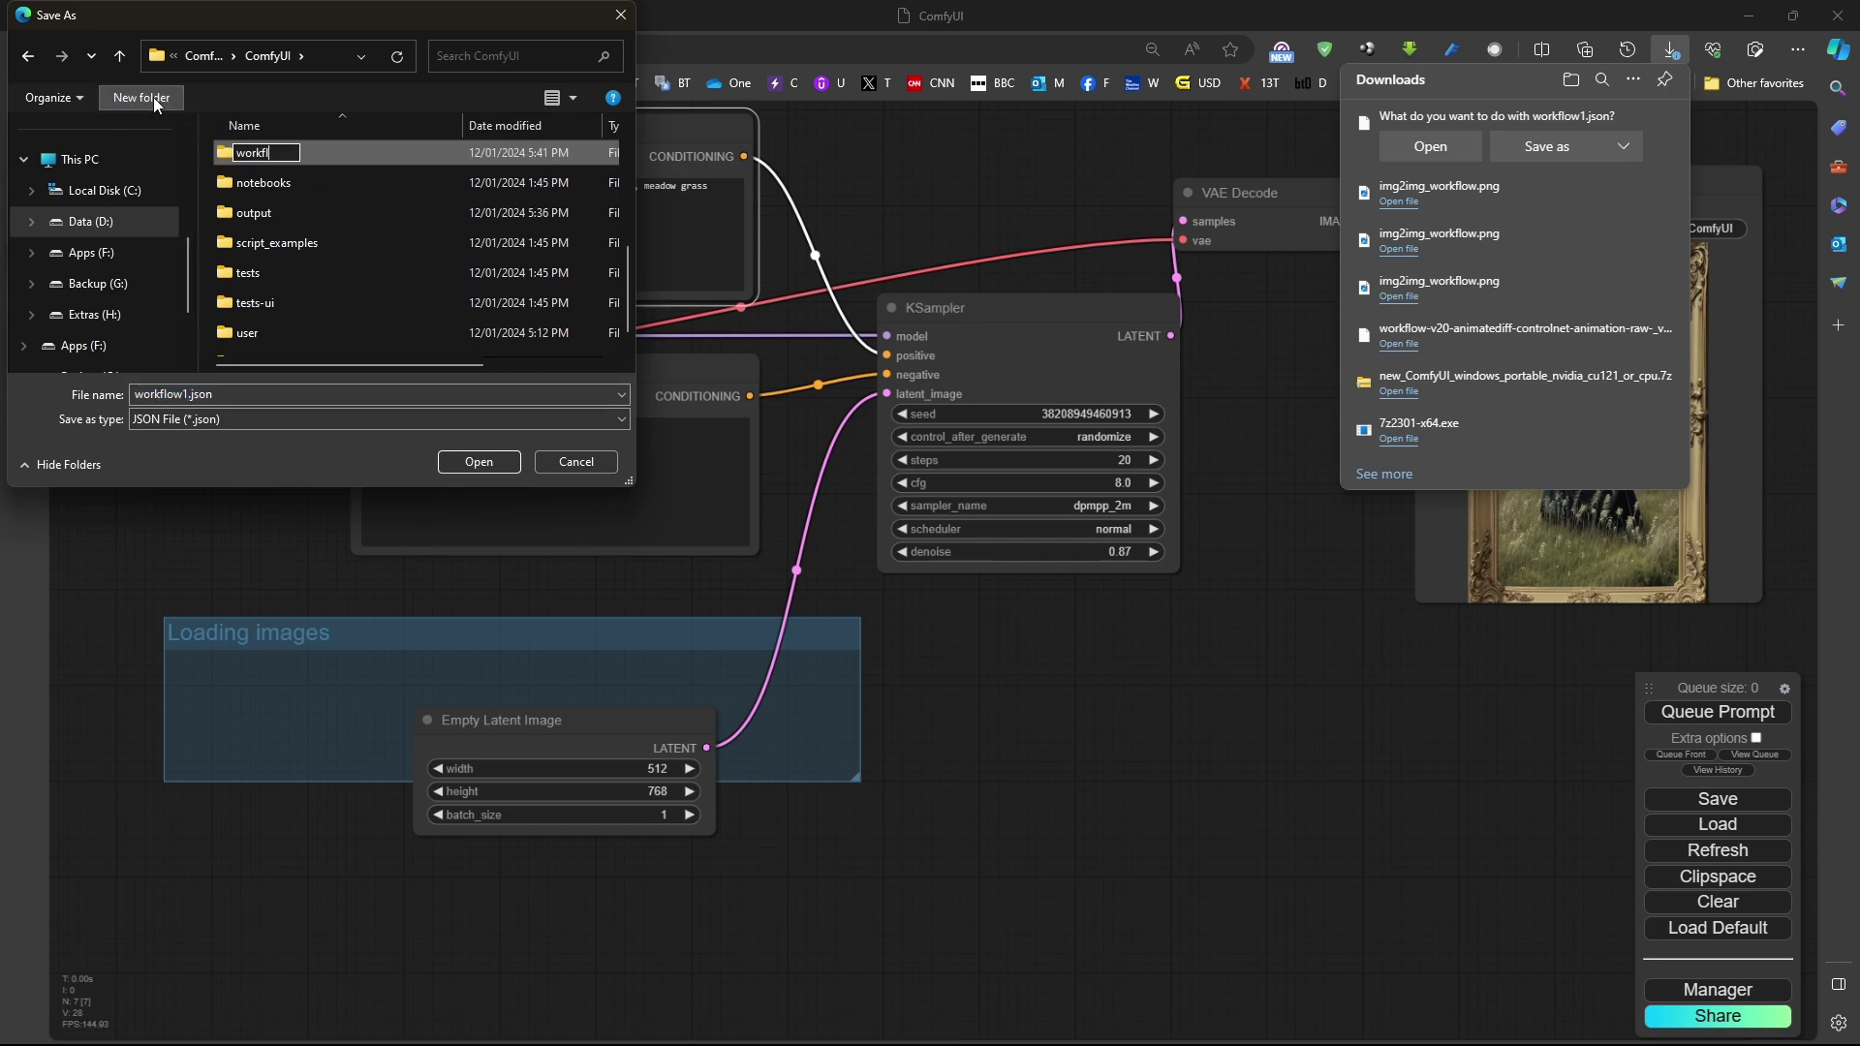
key("Return")
key("Return")
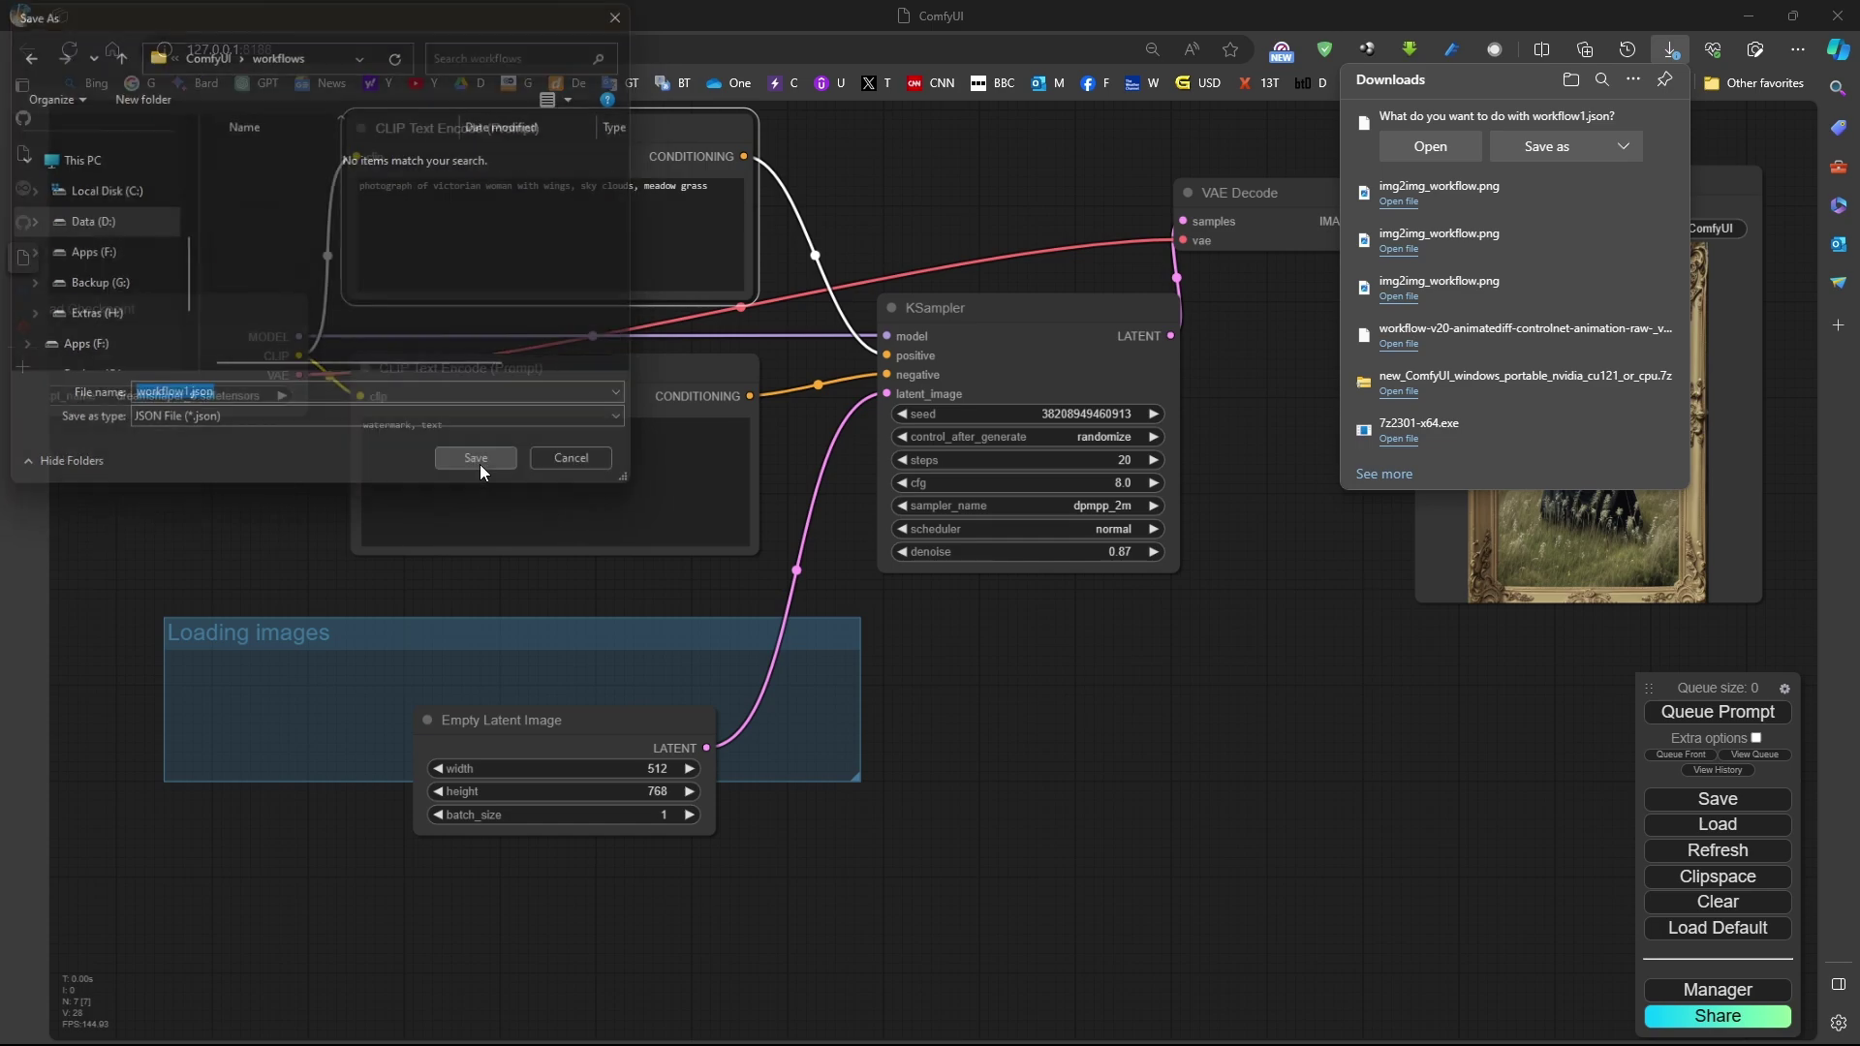
left_click(479, 462)
Show the saved workflow1.json in its folder, and clear the current workflow from the ComfyUI canvas.
left_click(1603, 131)
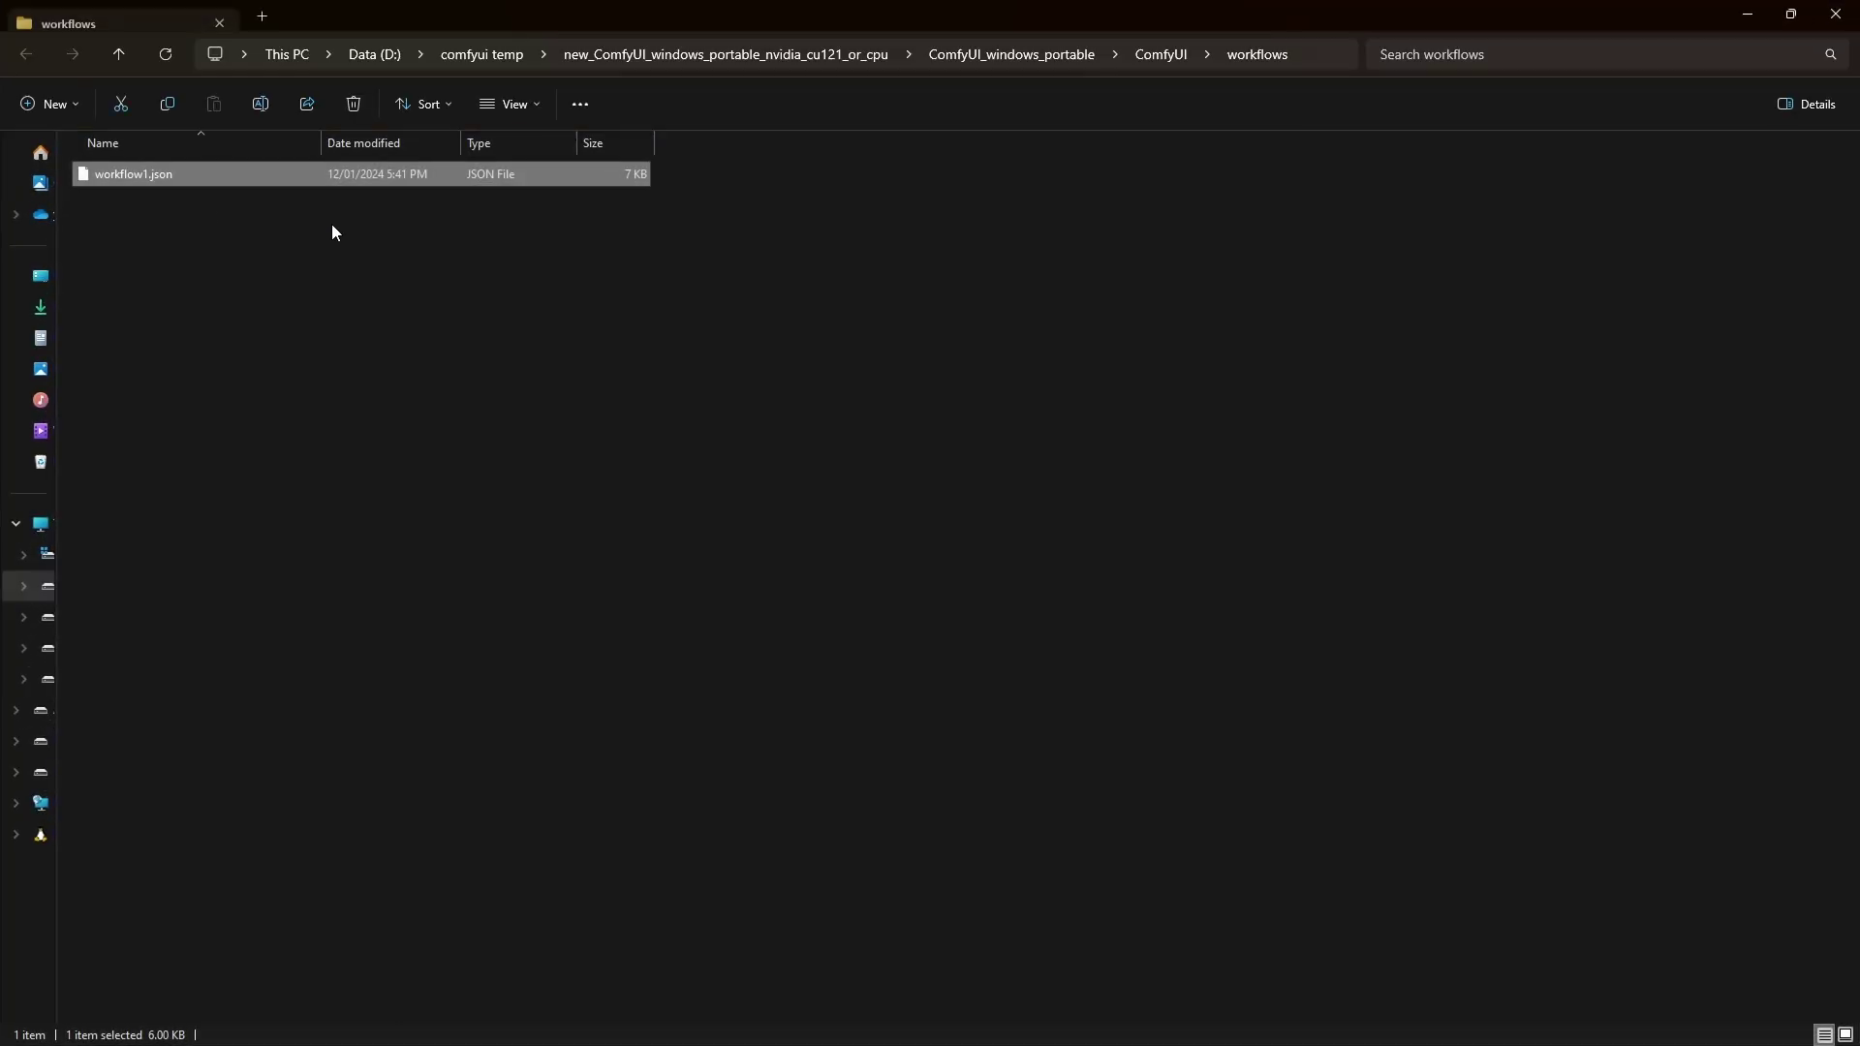
key("alt+Tab")
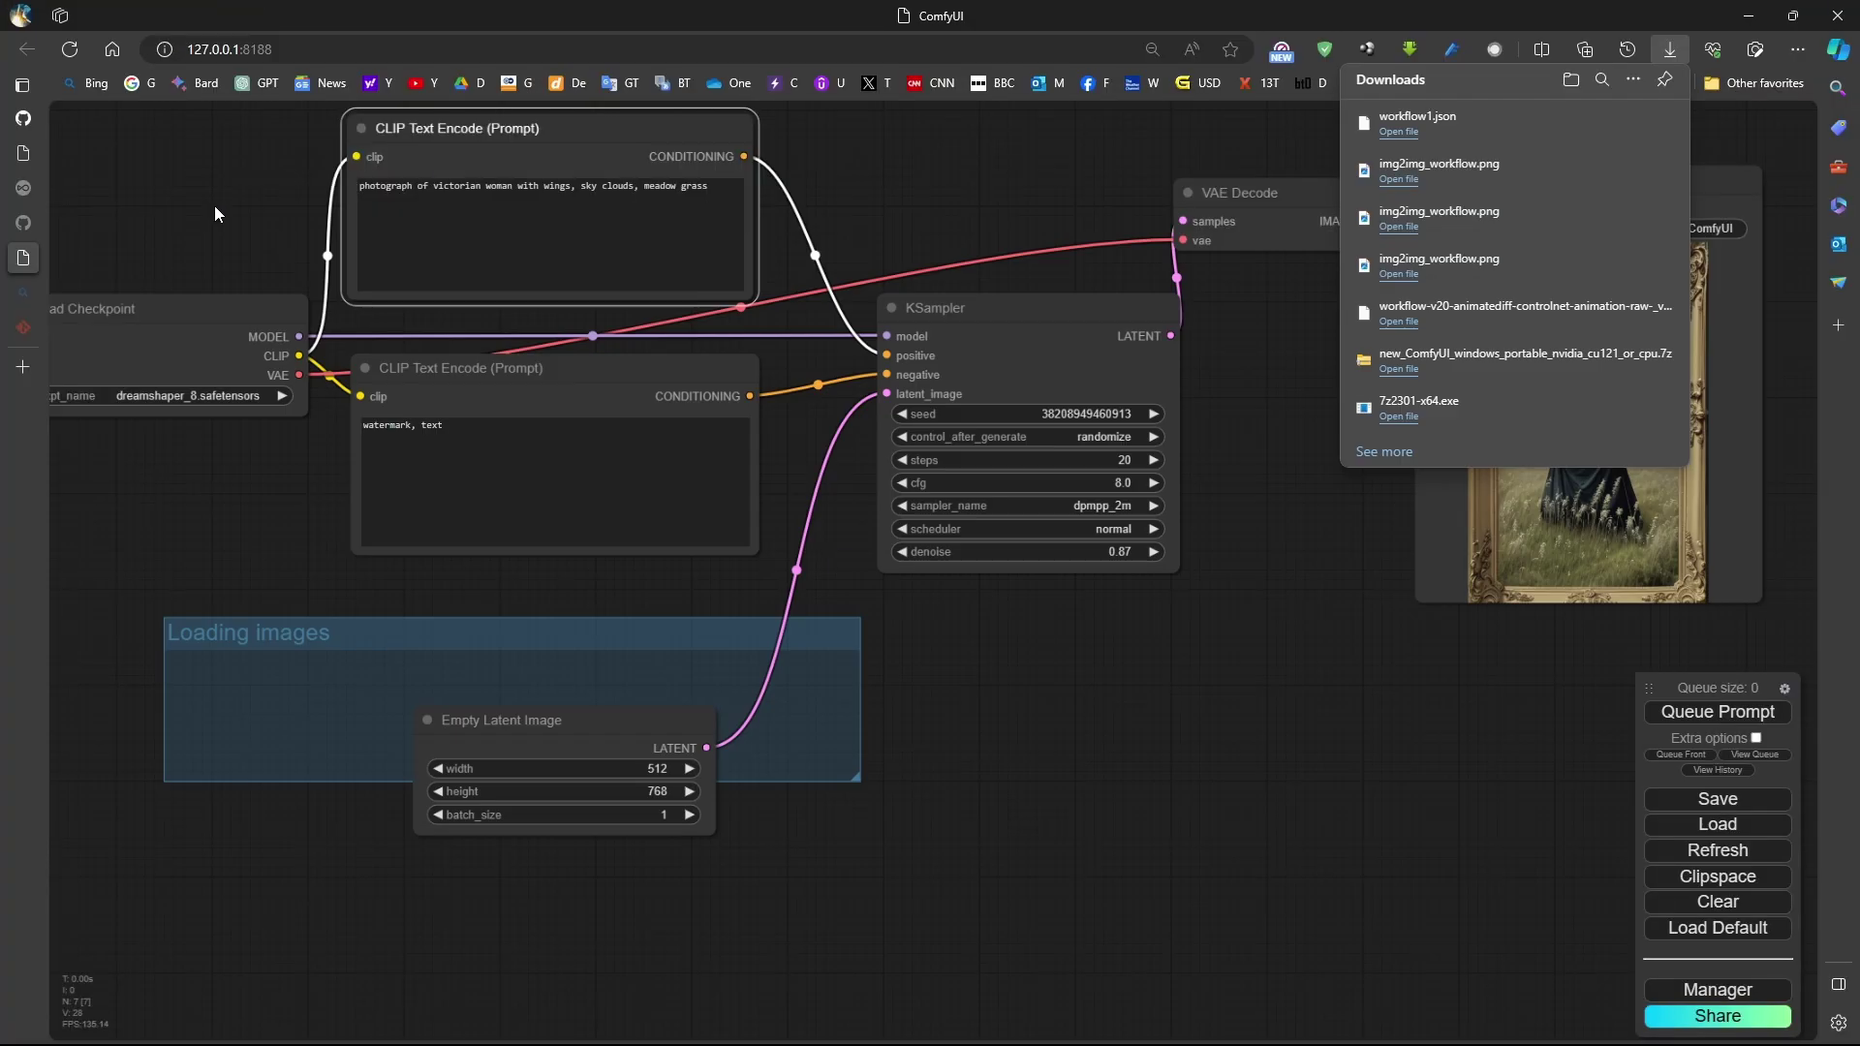
left_click(1718, 902)
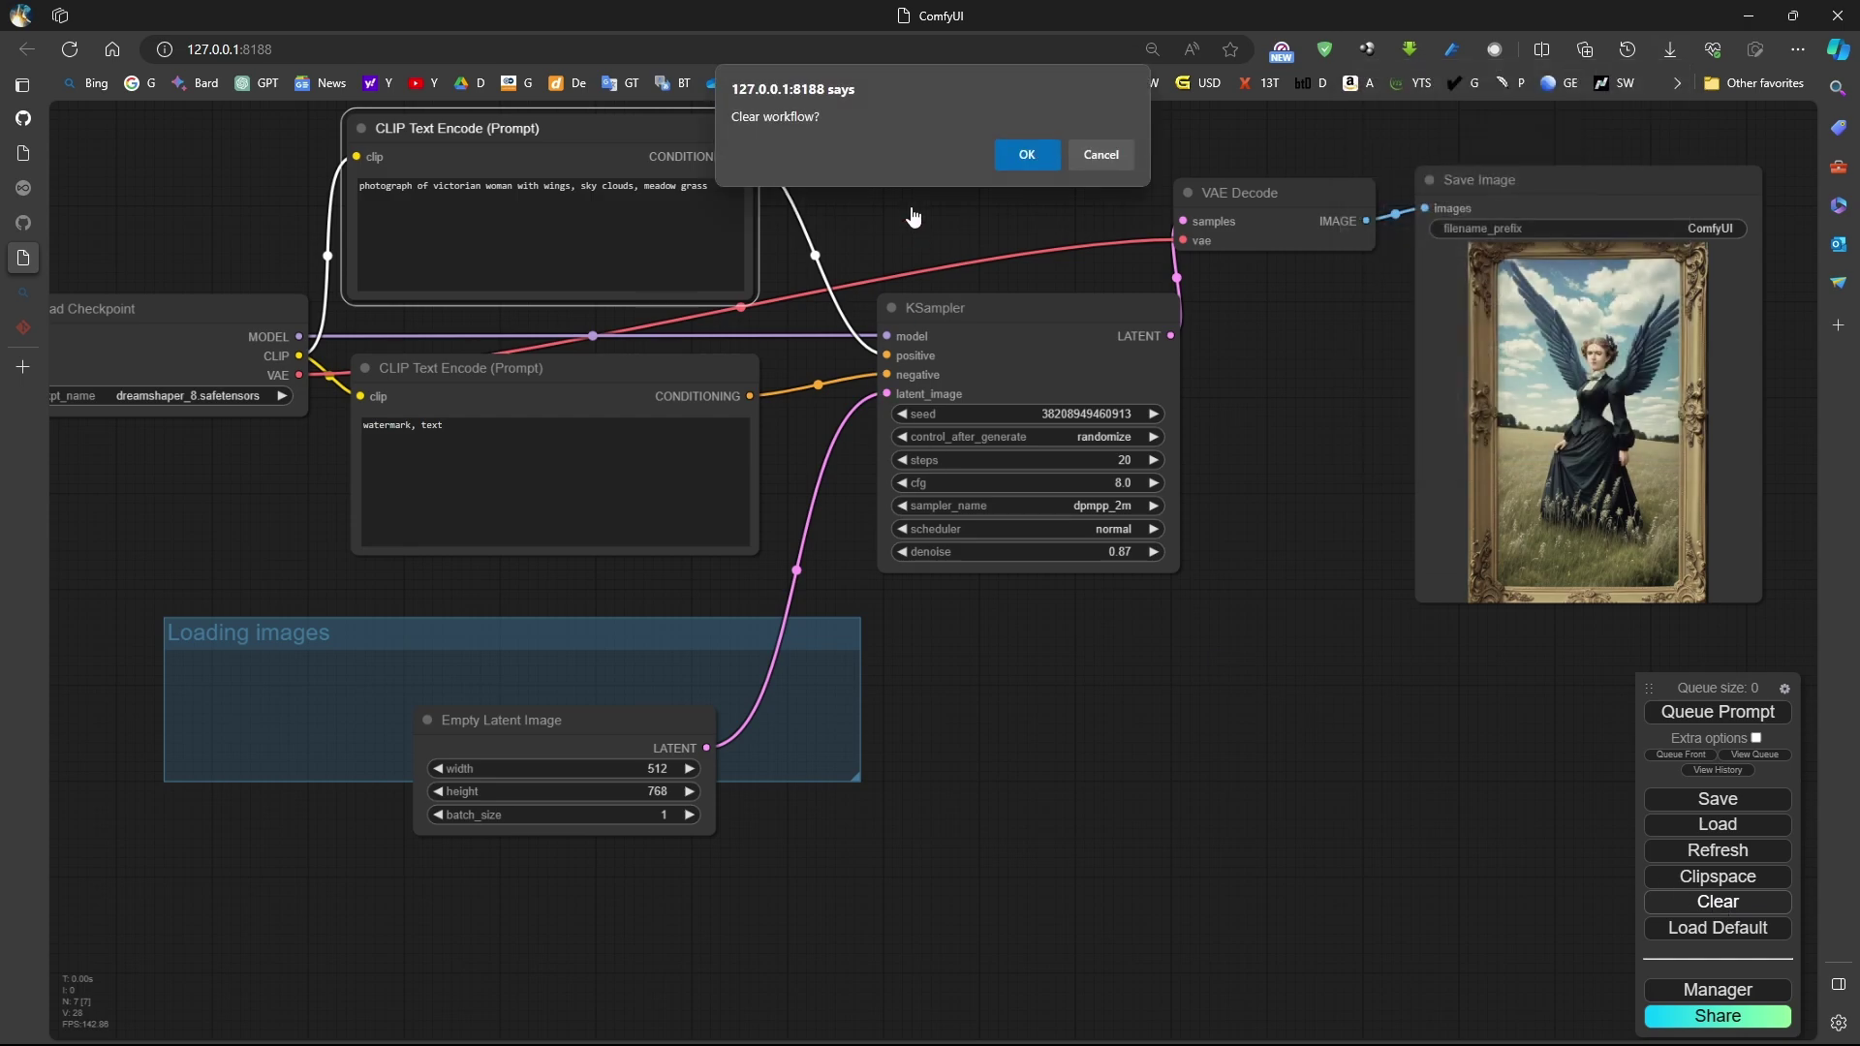
left_click(1025, 163)
Load workflow1.json from the workflows folder onto the ComfyUI canvas, and load it a second time.
key("alt+Tab")
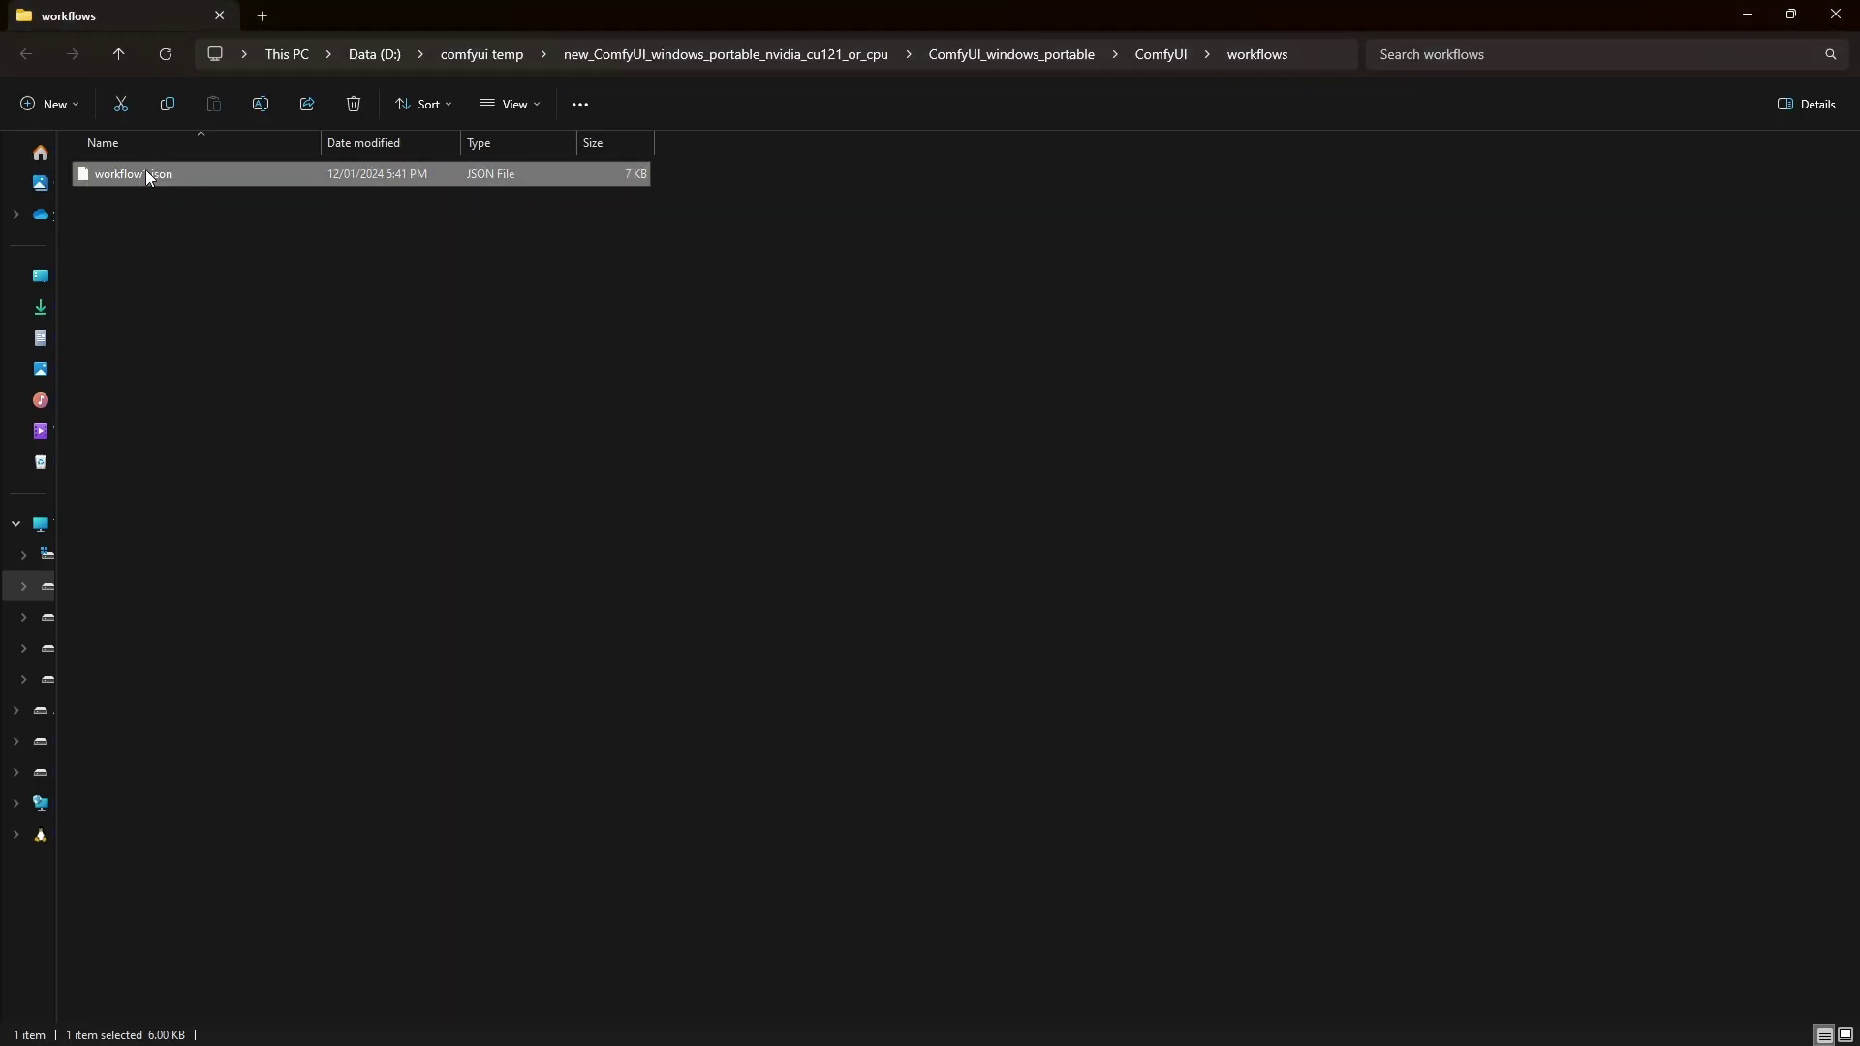
key("alt+Tab")
left_click_drag(145, 174, 884, 489)
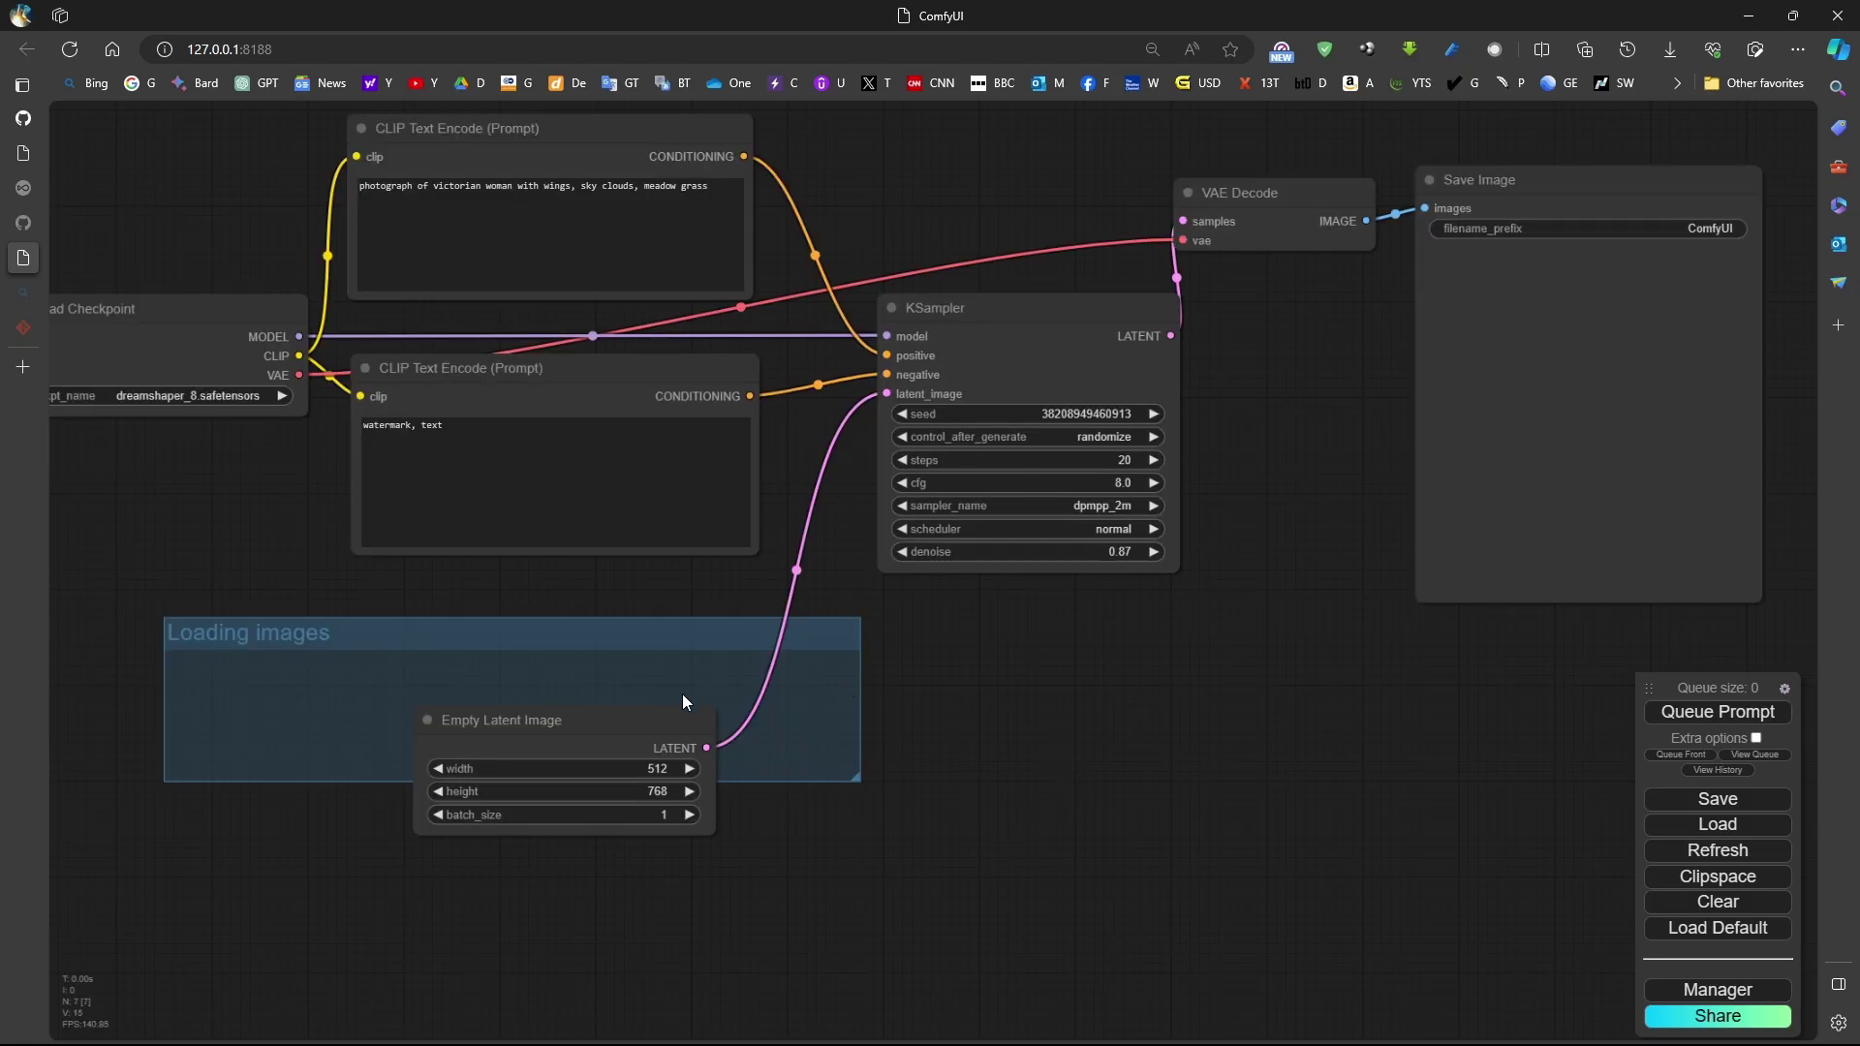
key("alt+Tab")
left_click_drag(158, 184, 1207, 601)
key("alt+Tab")
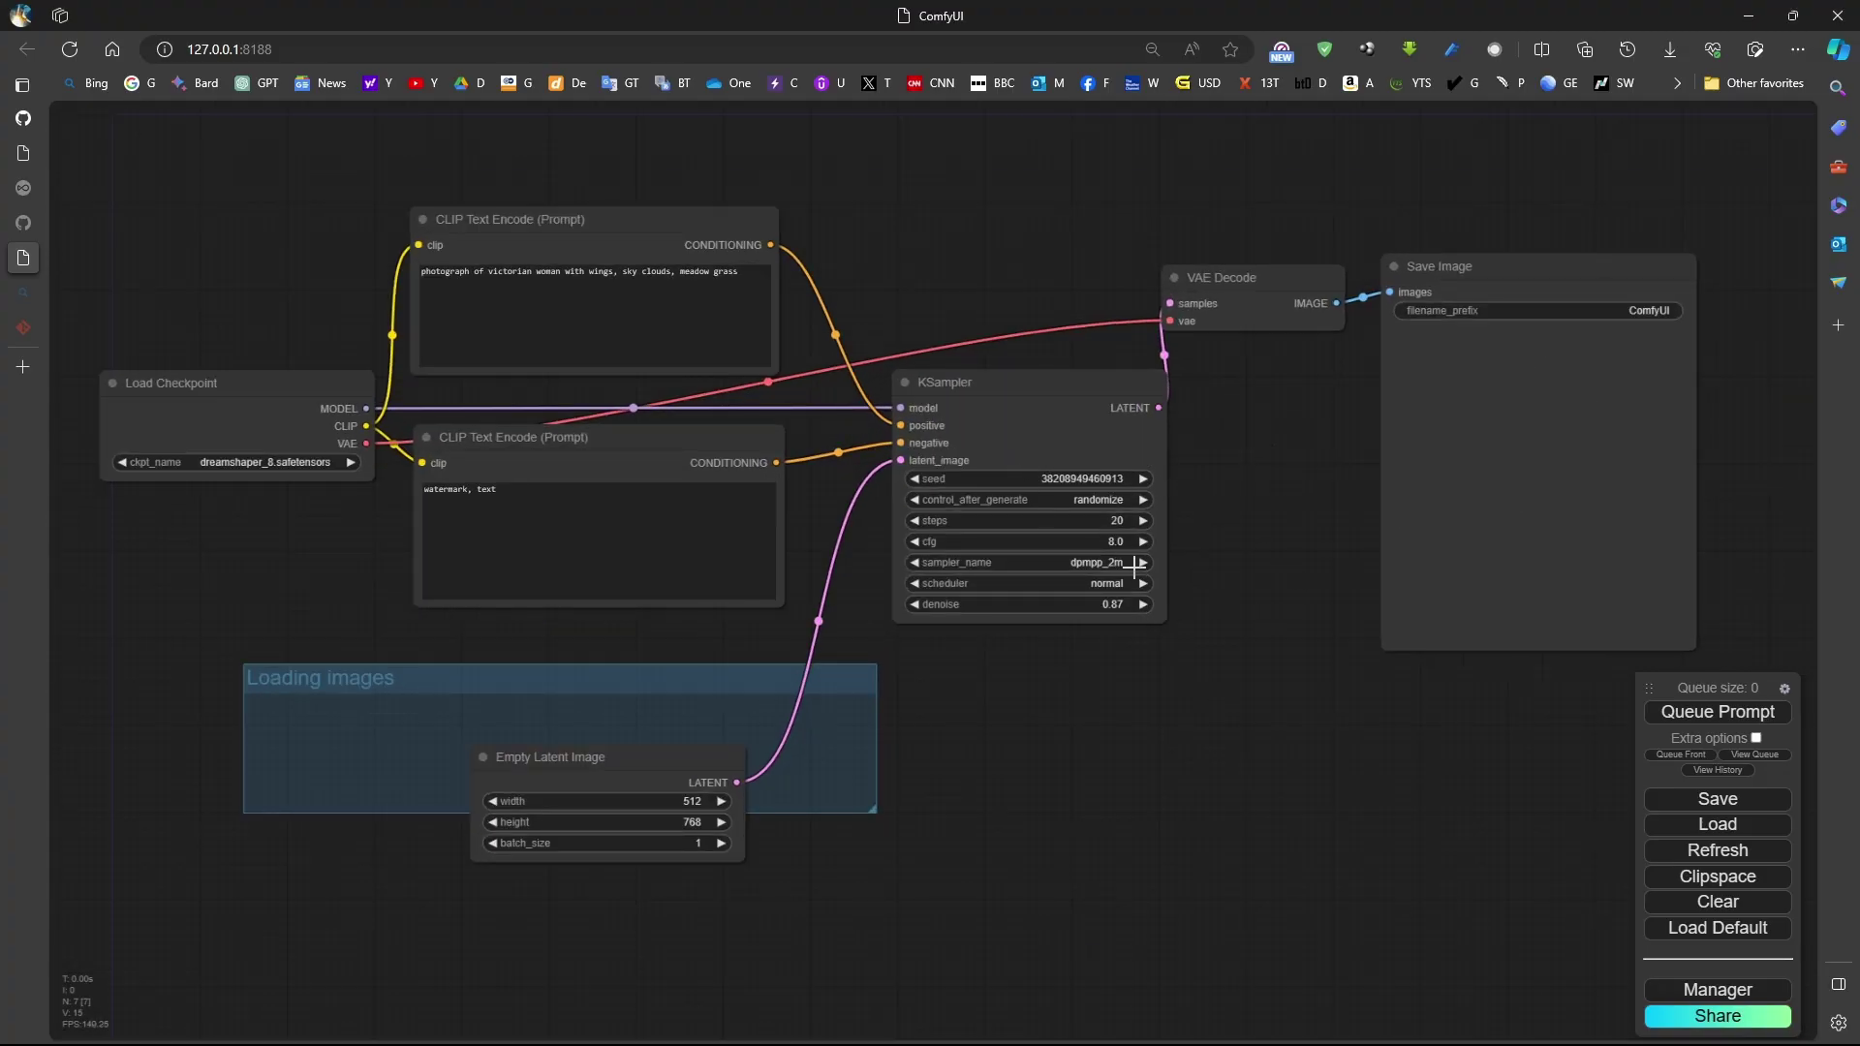
Open workflow1.json in Notepad and look through its node definitions down to the end of the file.
key("alt+Tab")
right_click(153, 178)
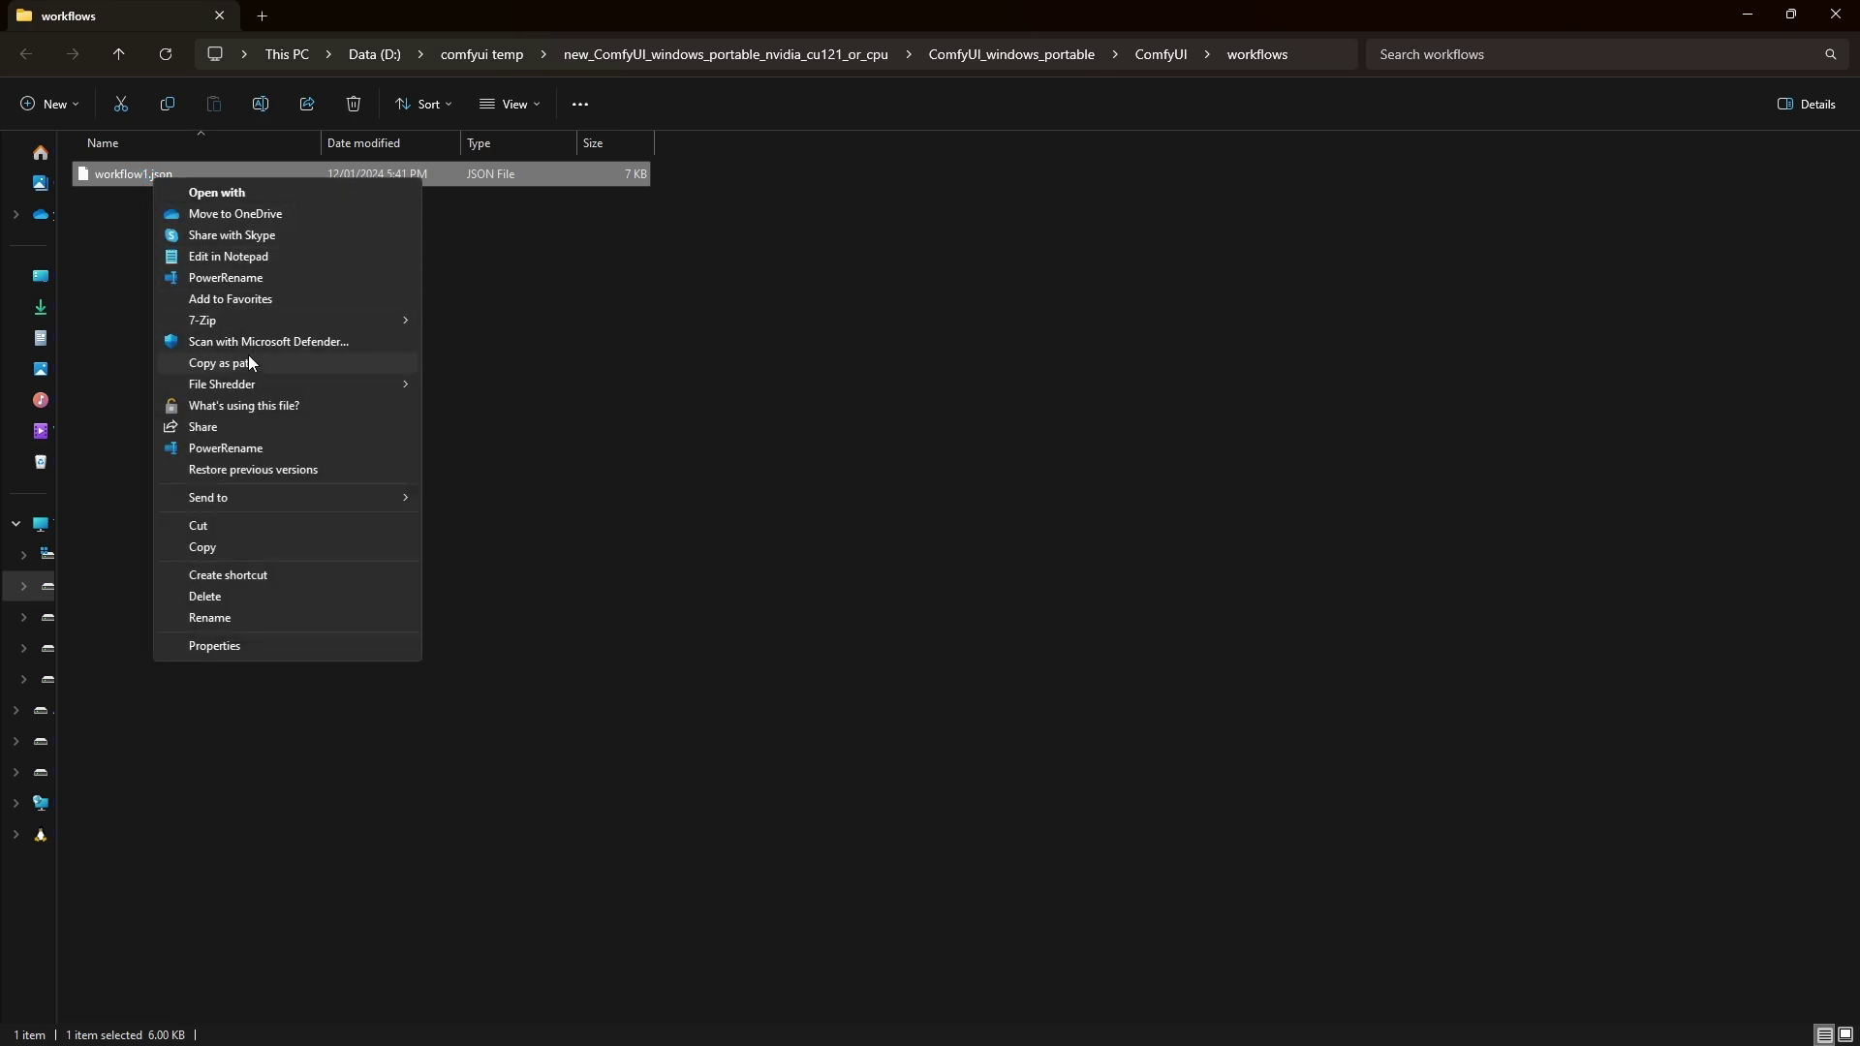
left_click(237, 257)
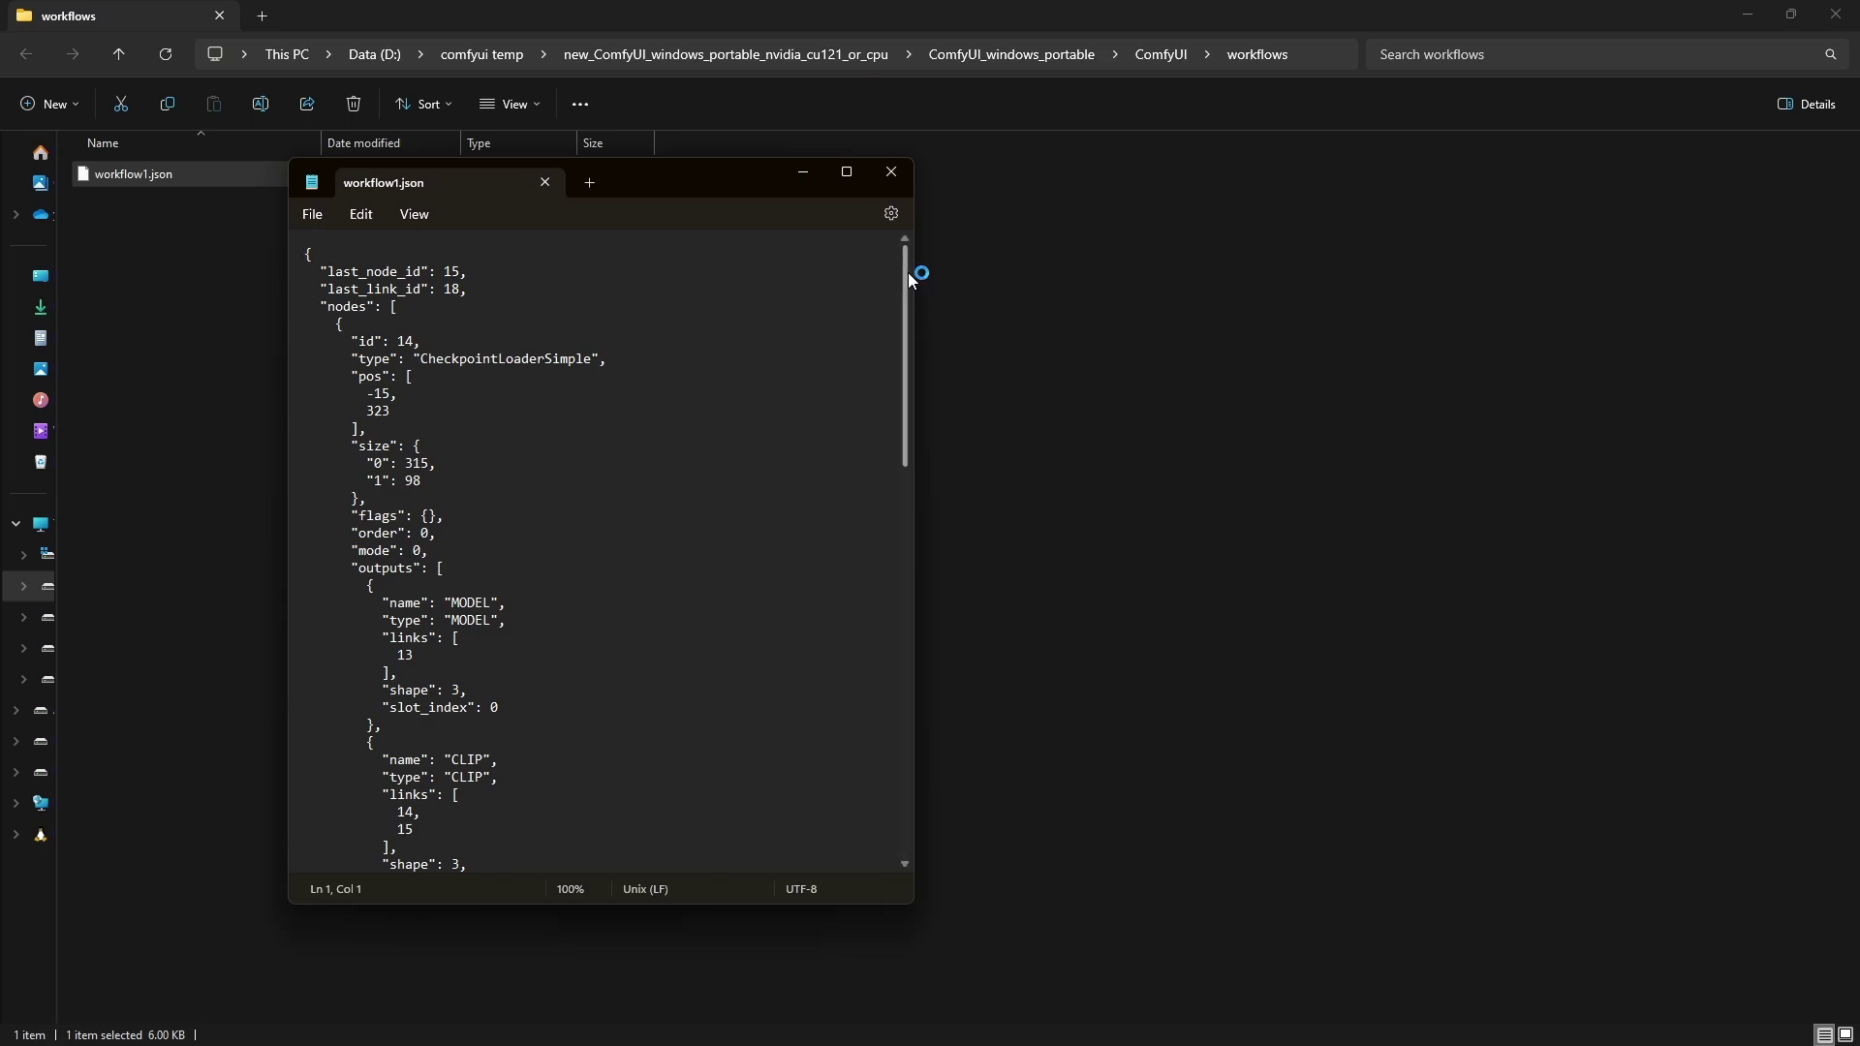
left_click_drag(909, 271, 909, 851)
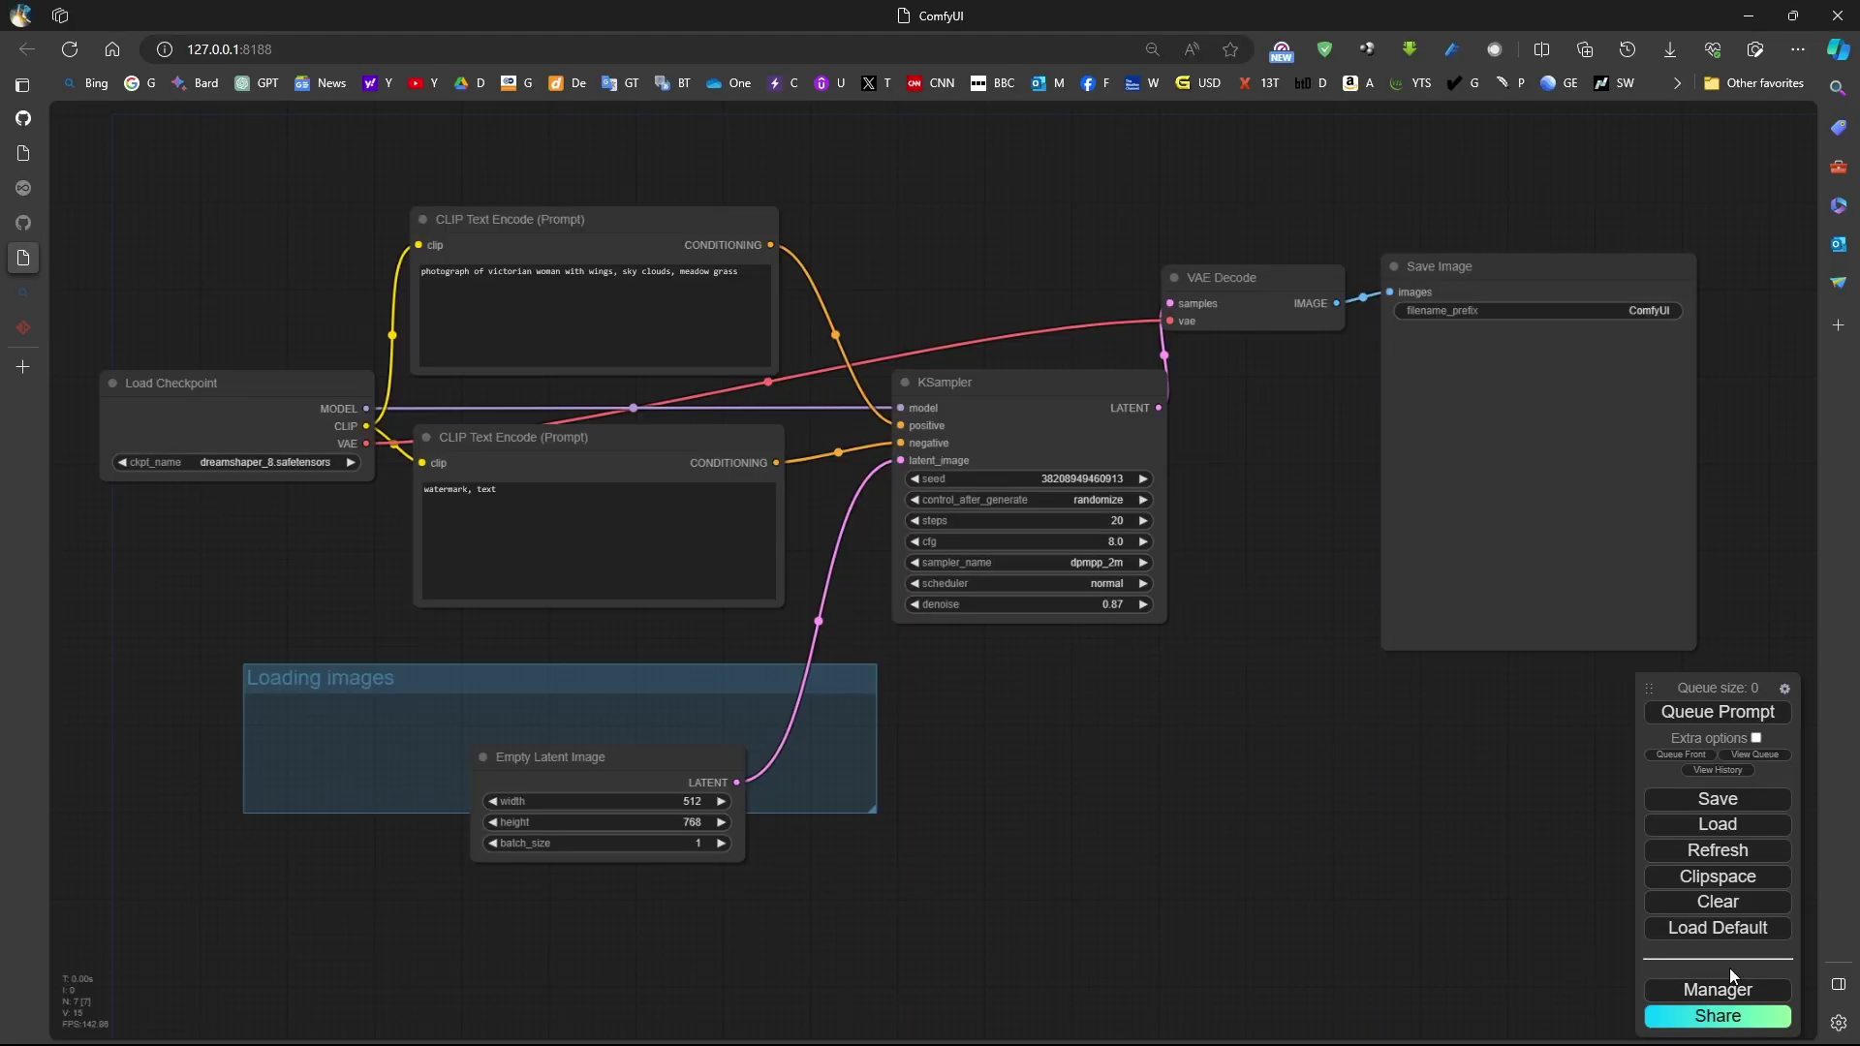
Search ComfyUI Manager's installable models for "upscaler".
left_click(1726, 988)
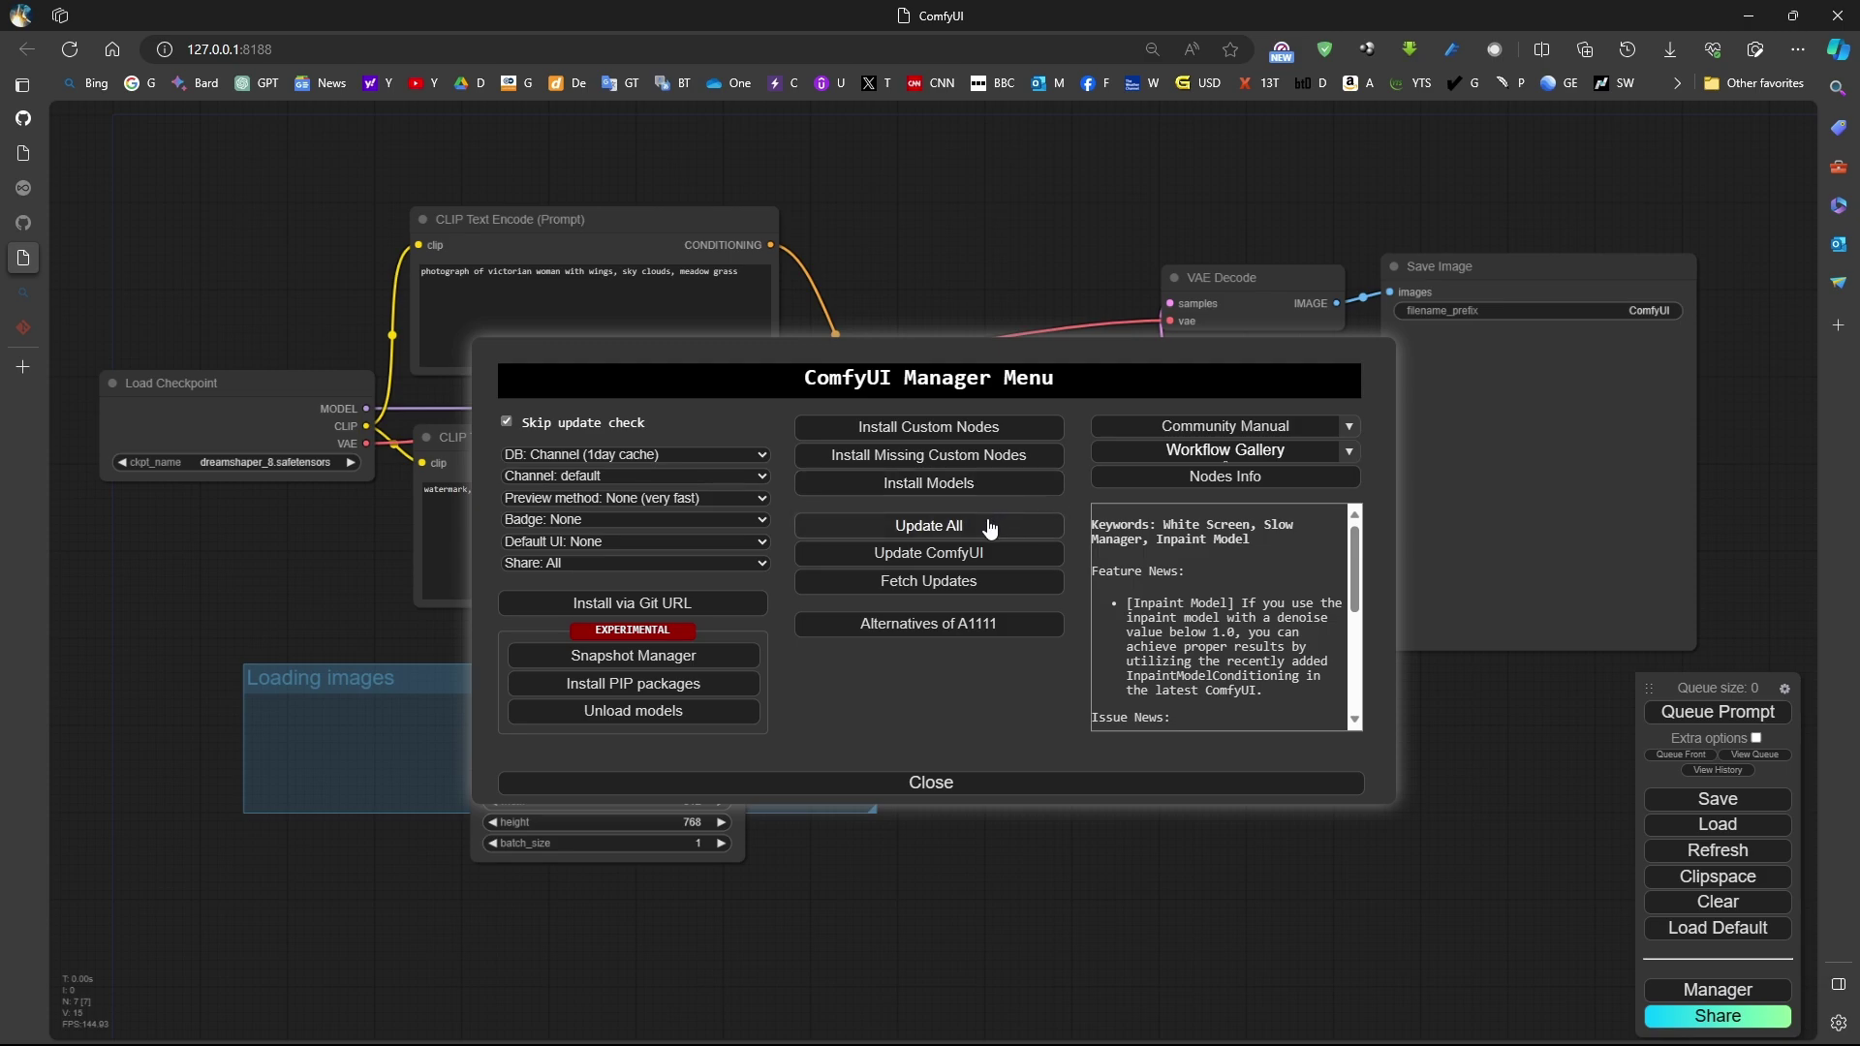
left_click(939, 485)
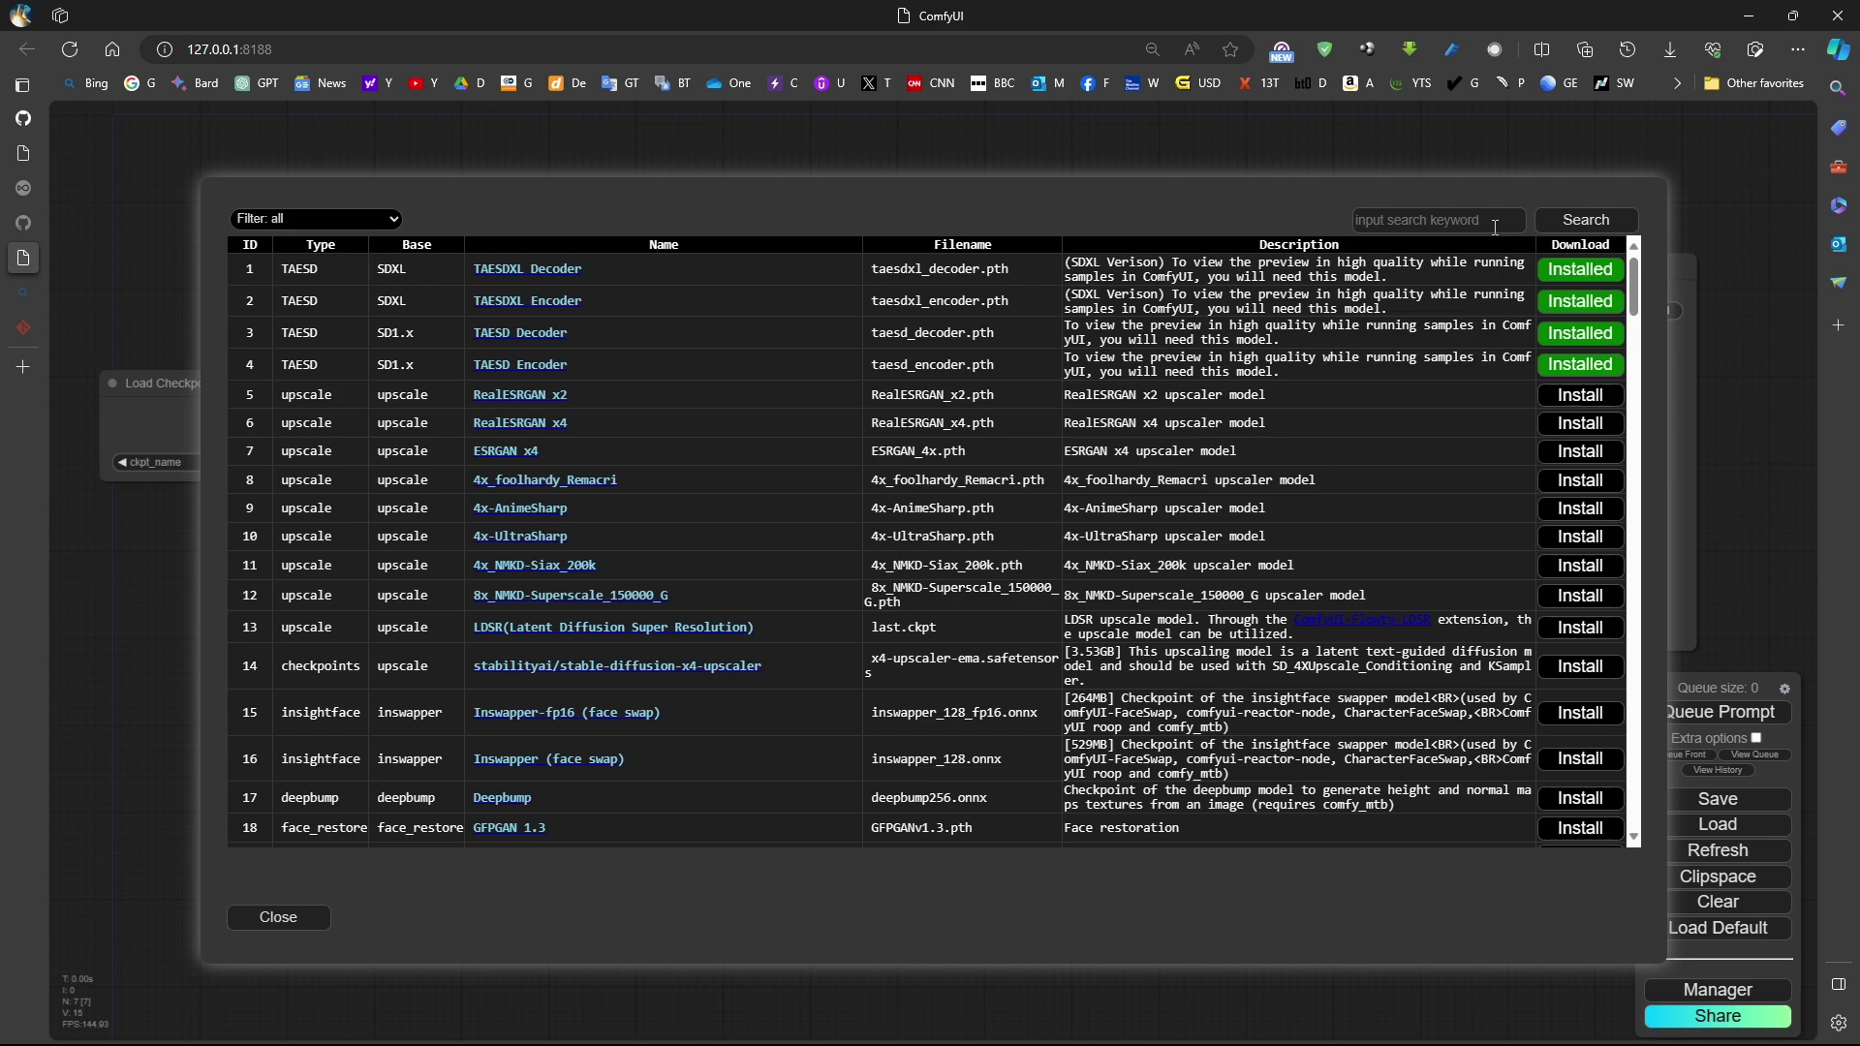
left_click(1414, 221)
type("upscaler")
key("Return")
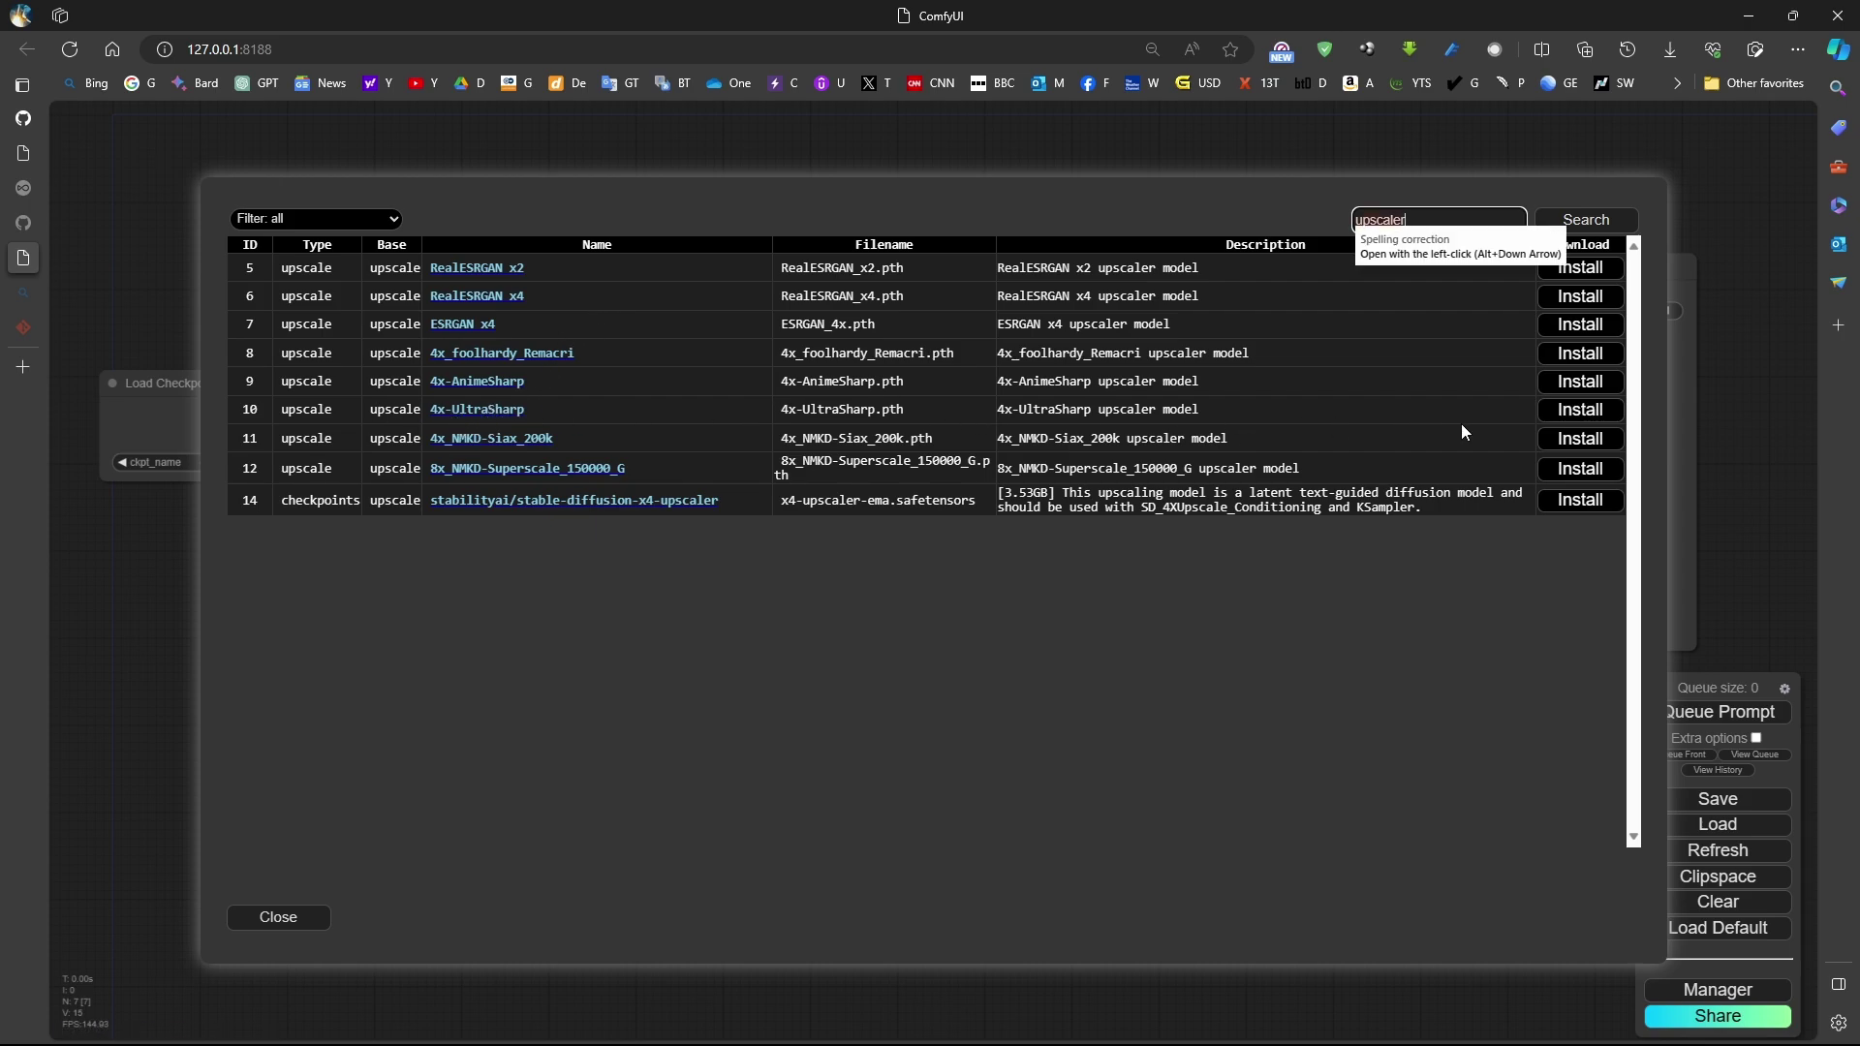
Install the 4x-UltraSharp upscale model and check the download's progress in the command console.
left_click(1596, 411)
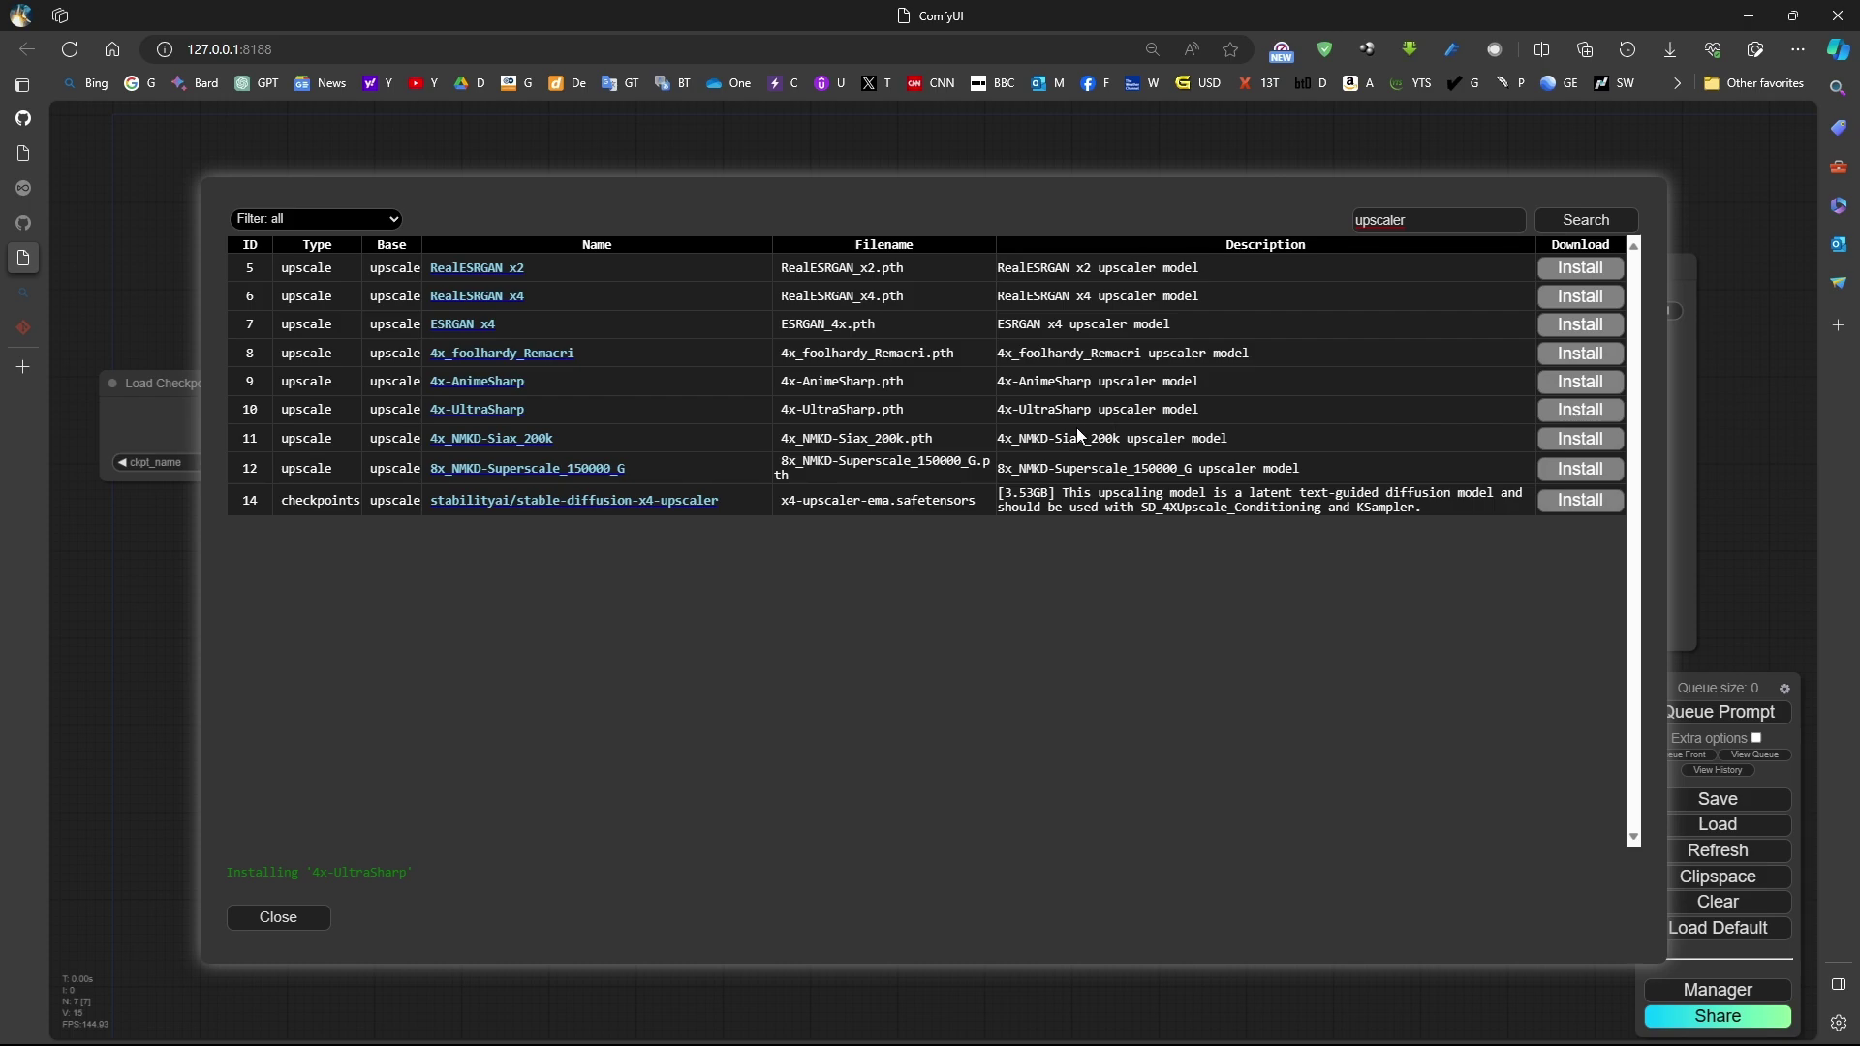
key("alt+Tab")
left_click(717, 639)
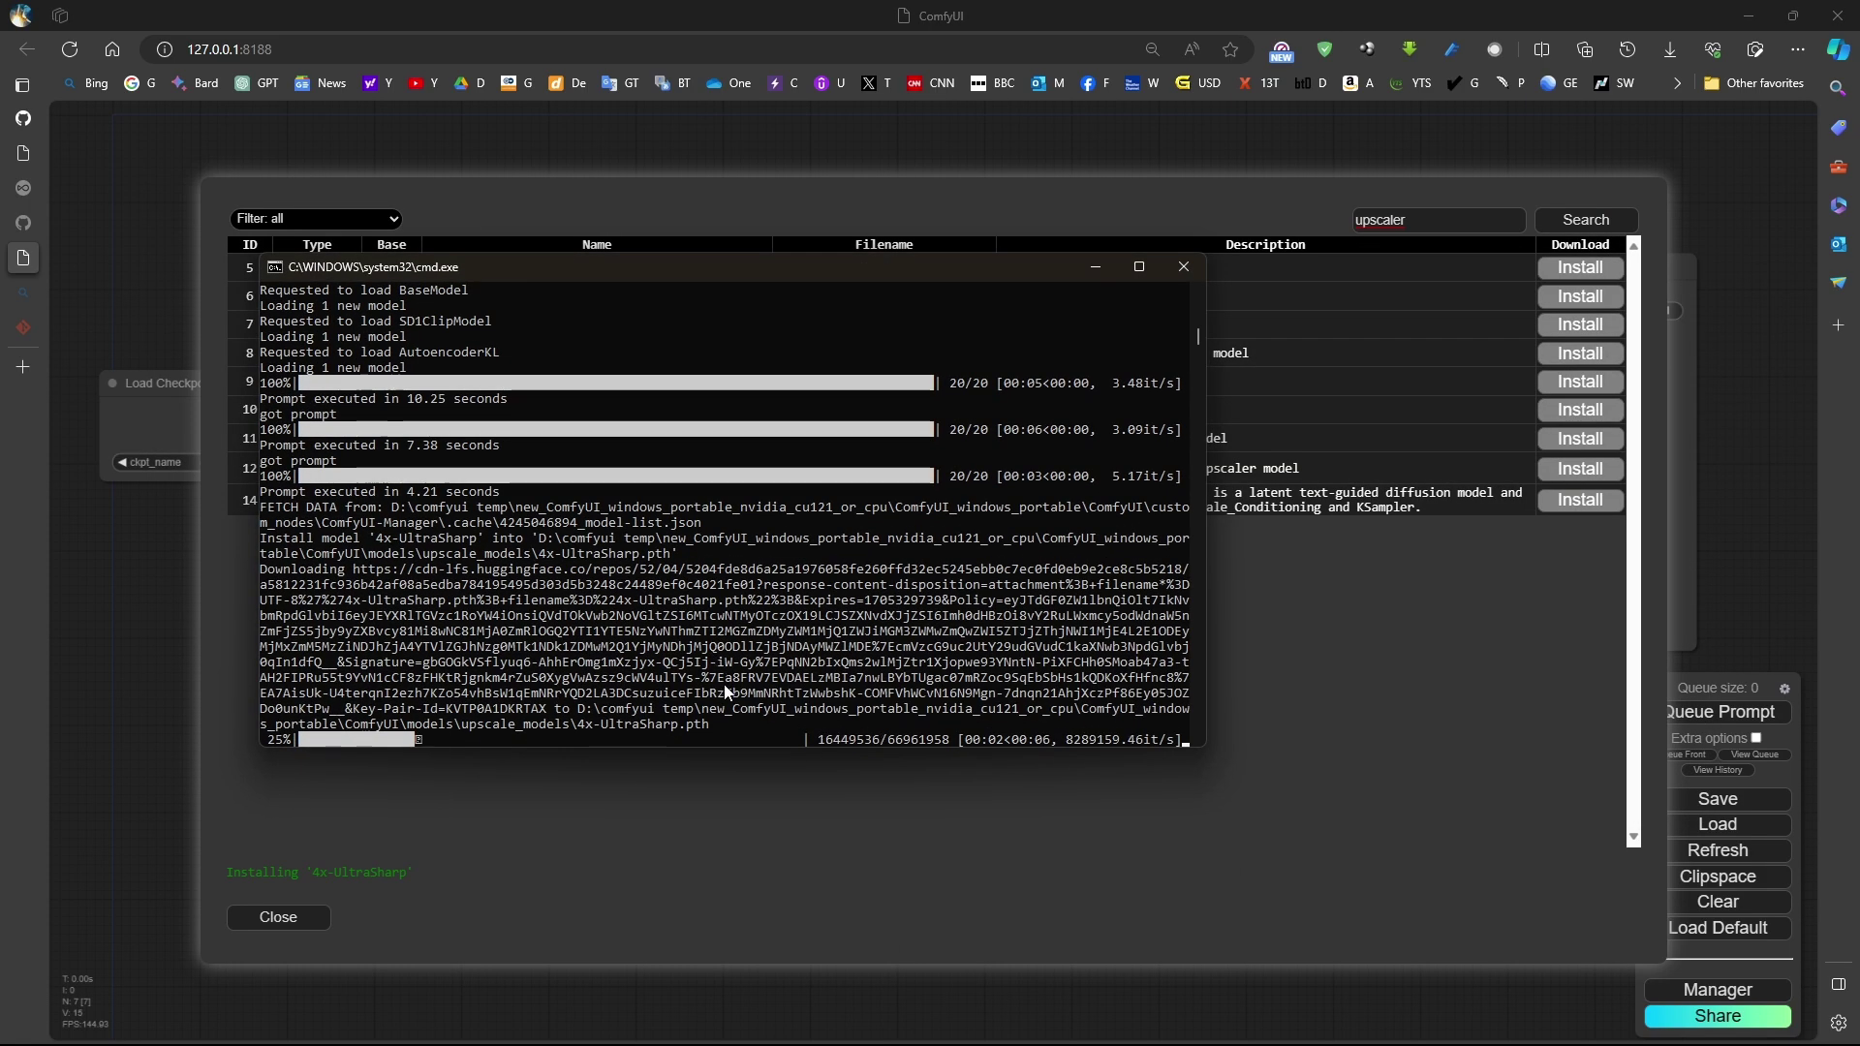
left_click_drag(730, 256, 1033, 535)
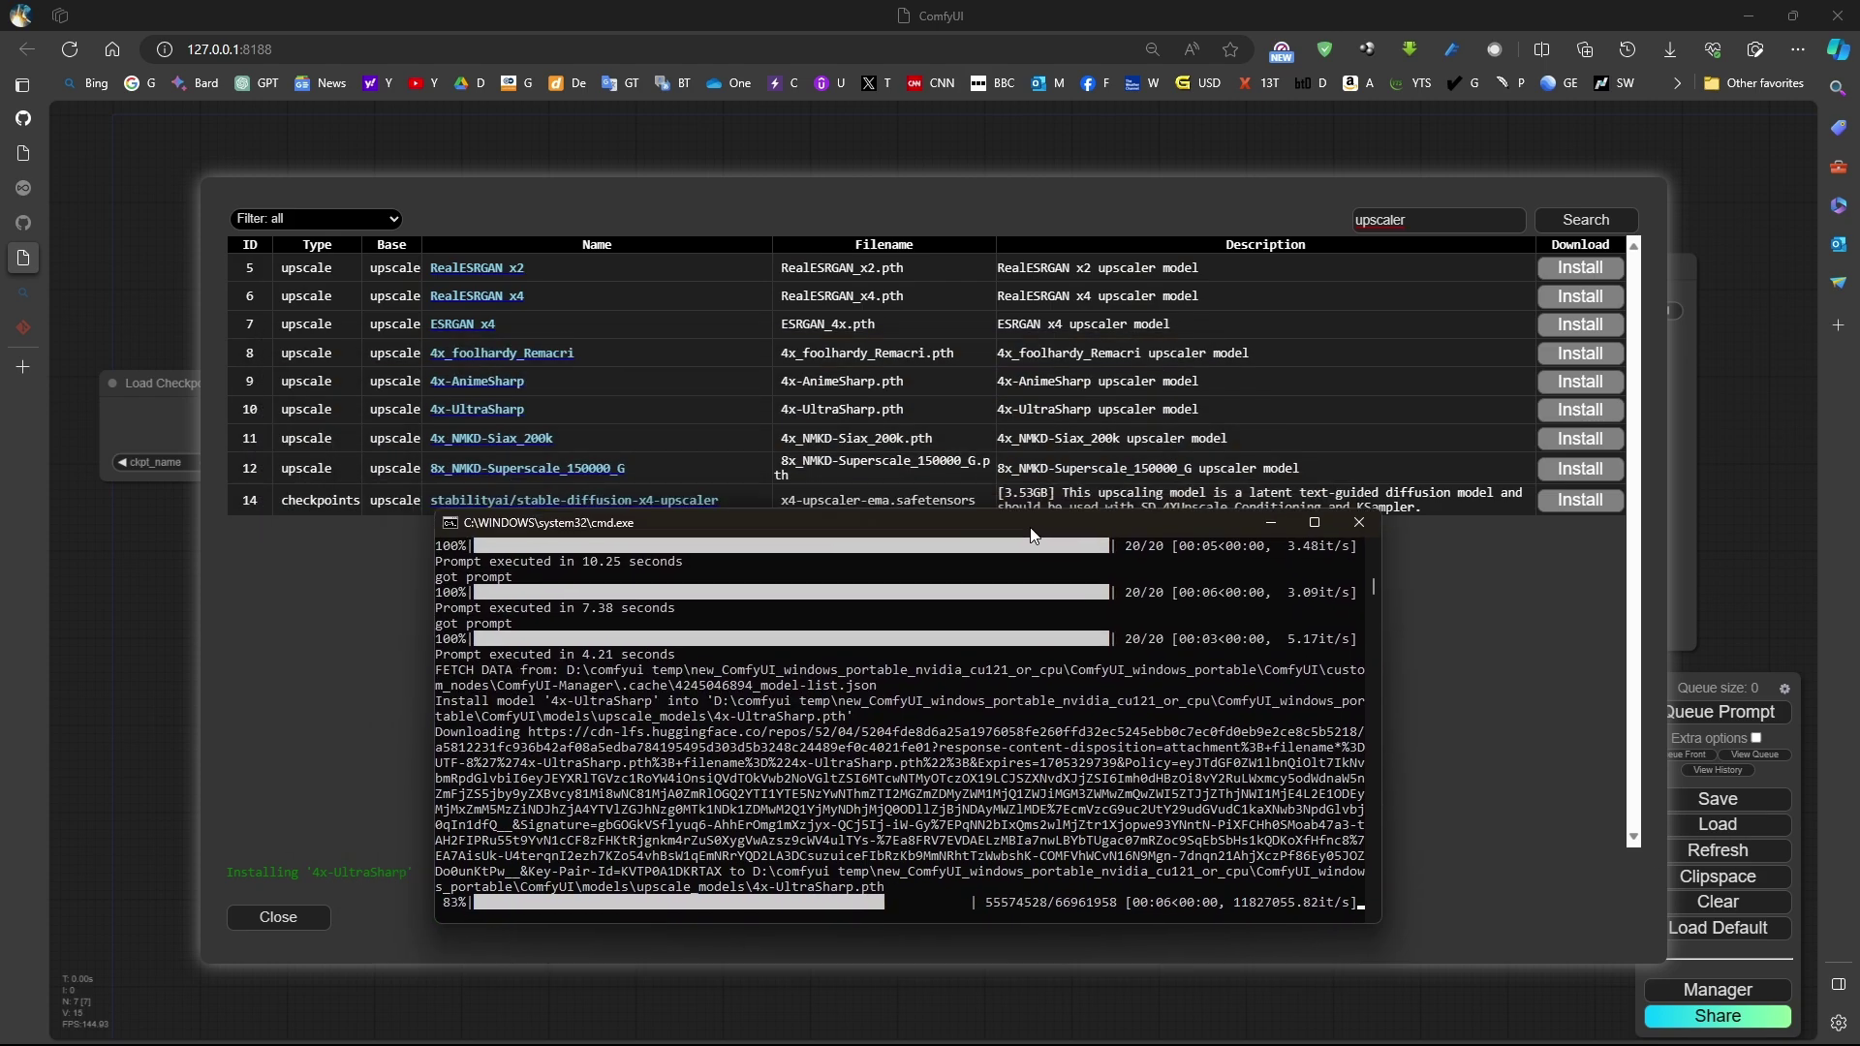
Browse the full list of installable models, examining the checkpoints, embeddings, VAE, LoRA, CLIPVision and ControlNet entries.
left_click(1643, 339)
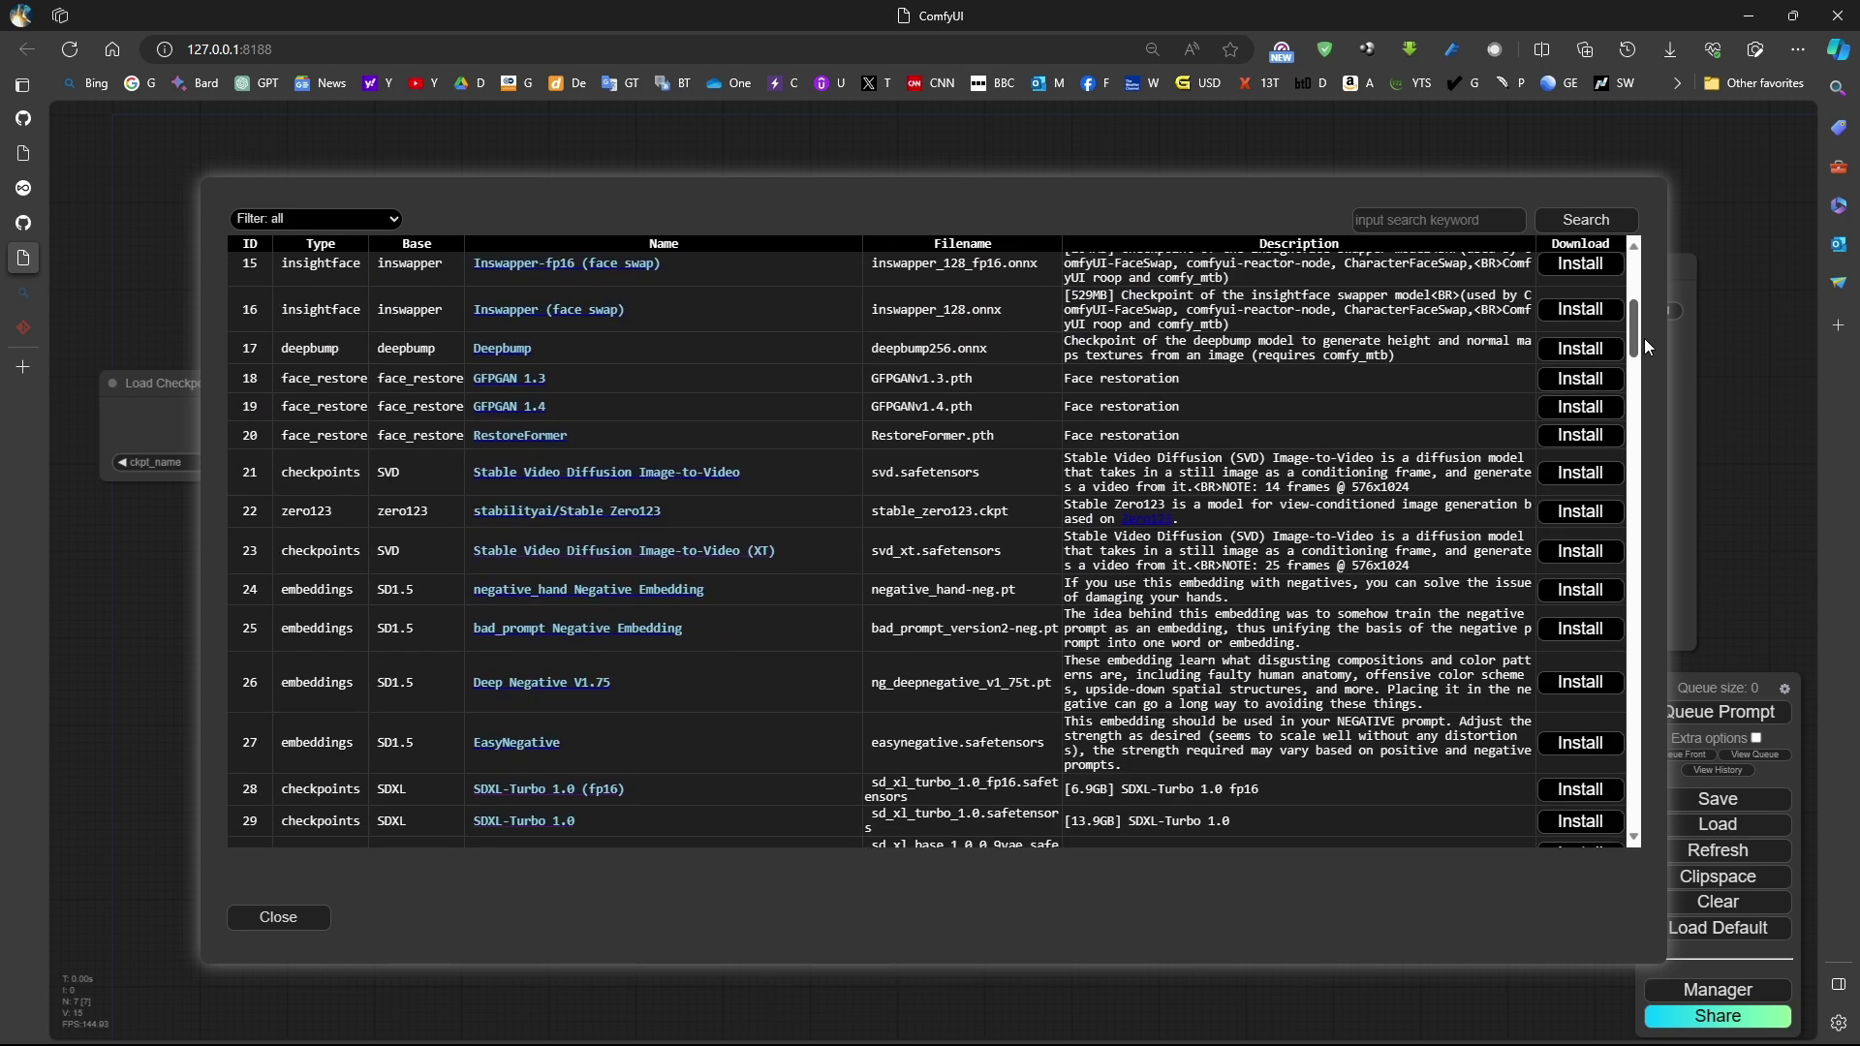
left_click_drag(1643, 339, 1648, 362)
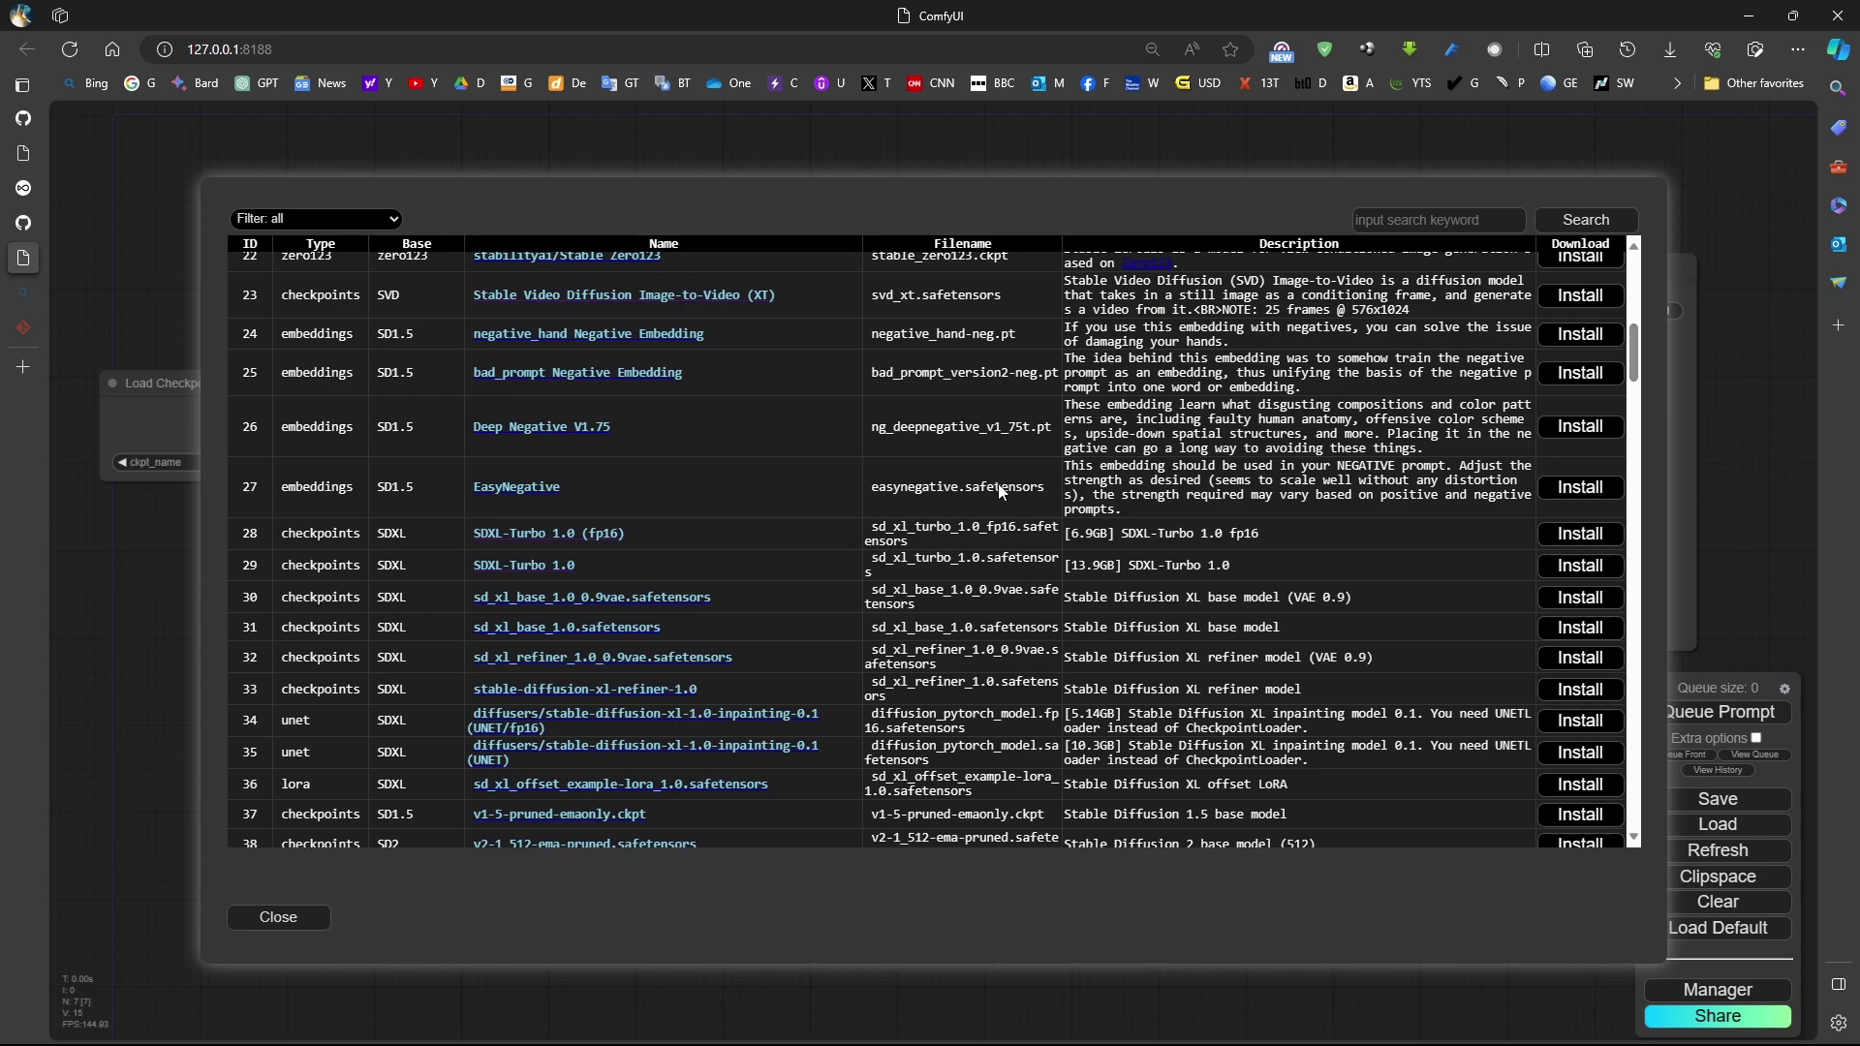
scroll(681, 634, "down", 5)
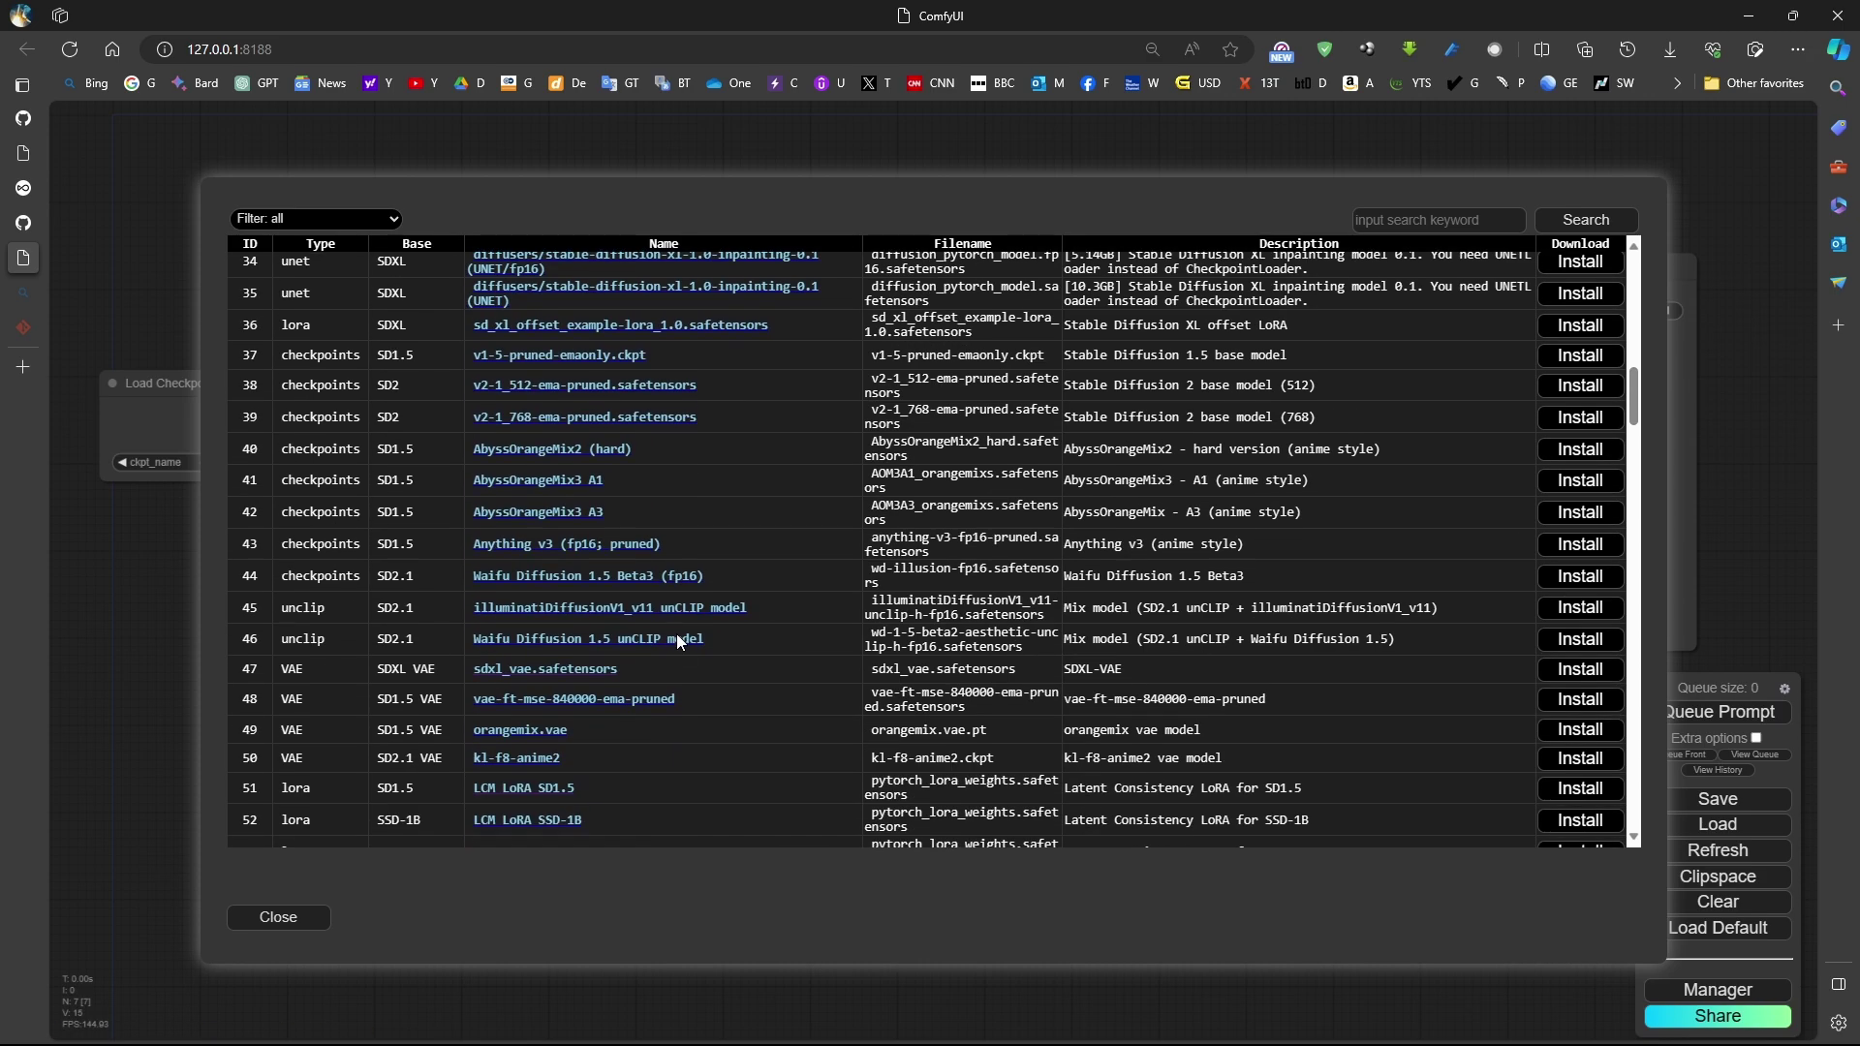
scroll(678, 637, "down", 3)
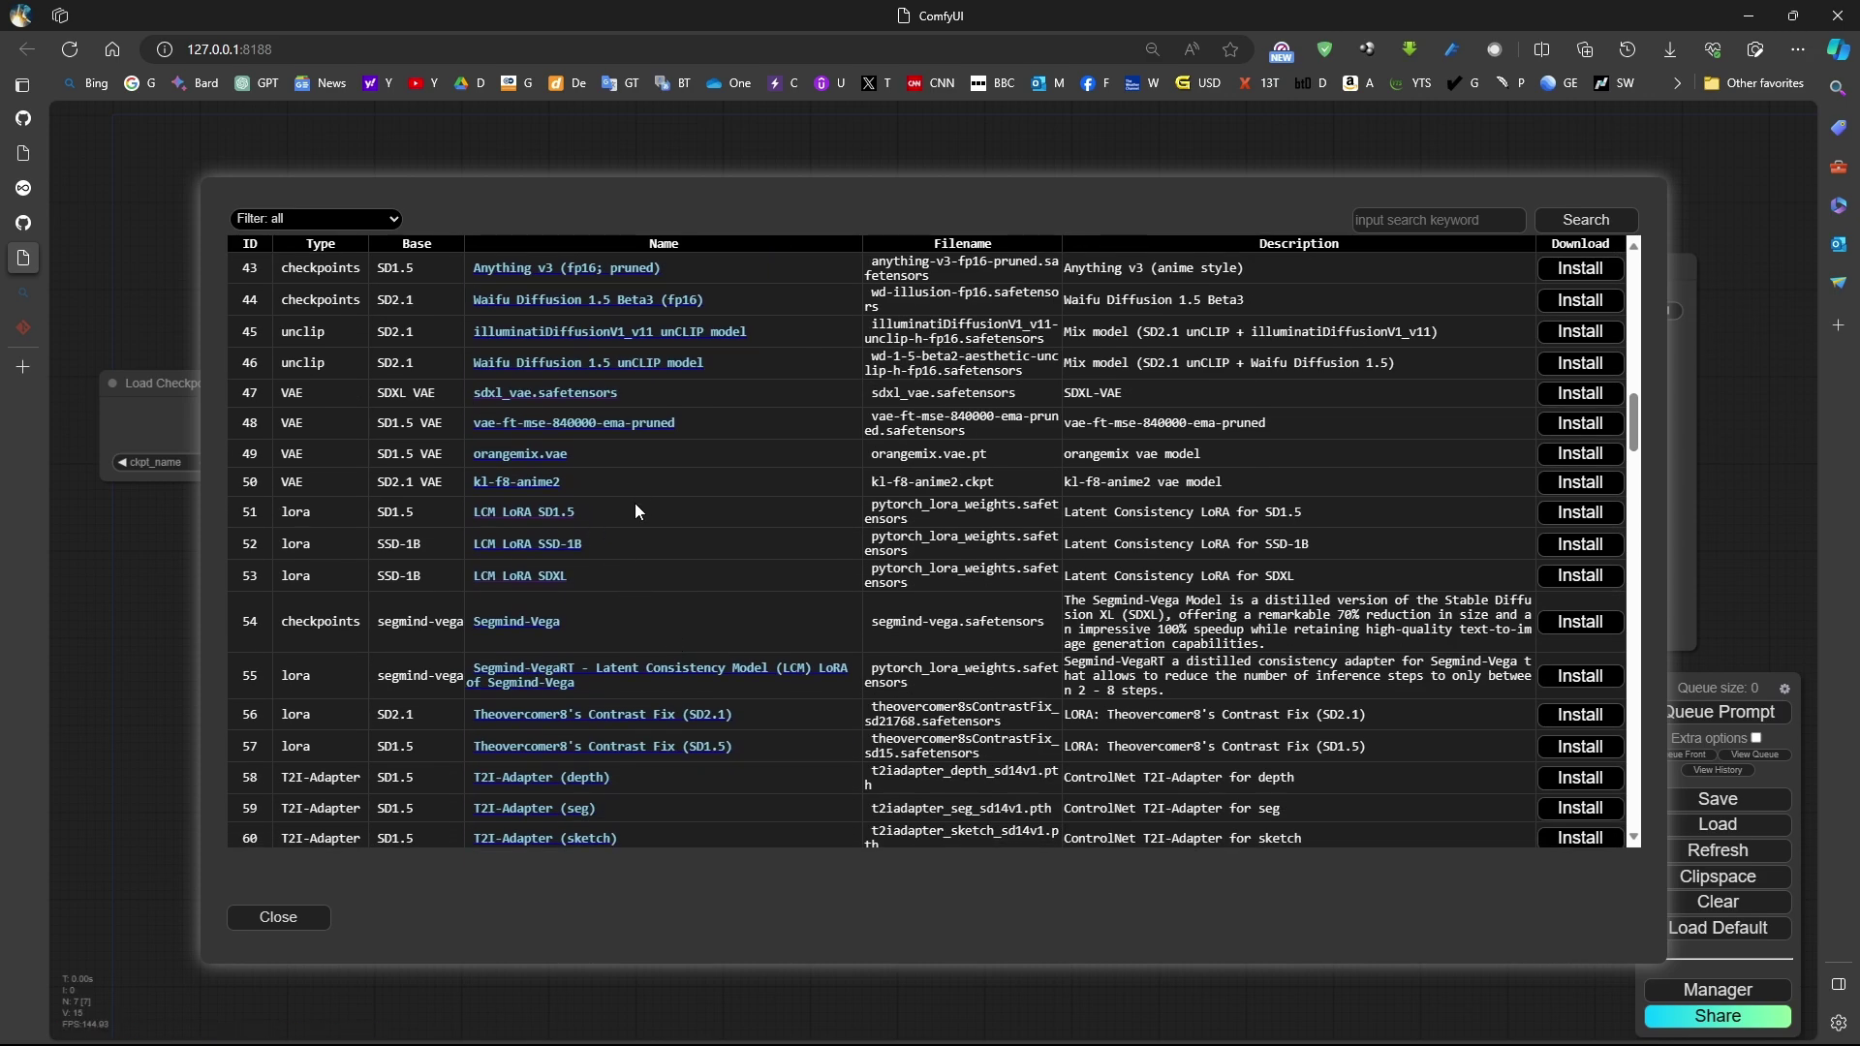
scroll(636, 577, "down", 3)
scroll(653, 607, "down", 4)
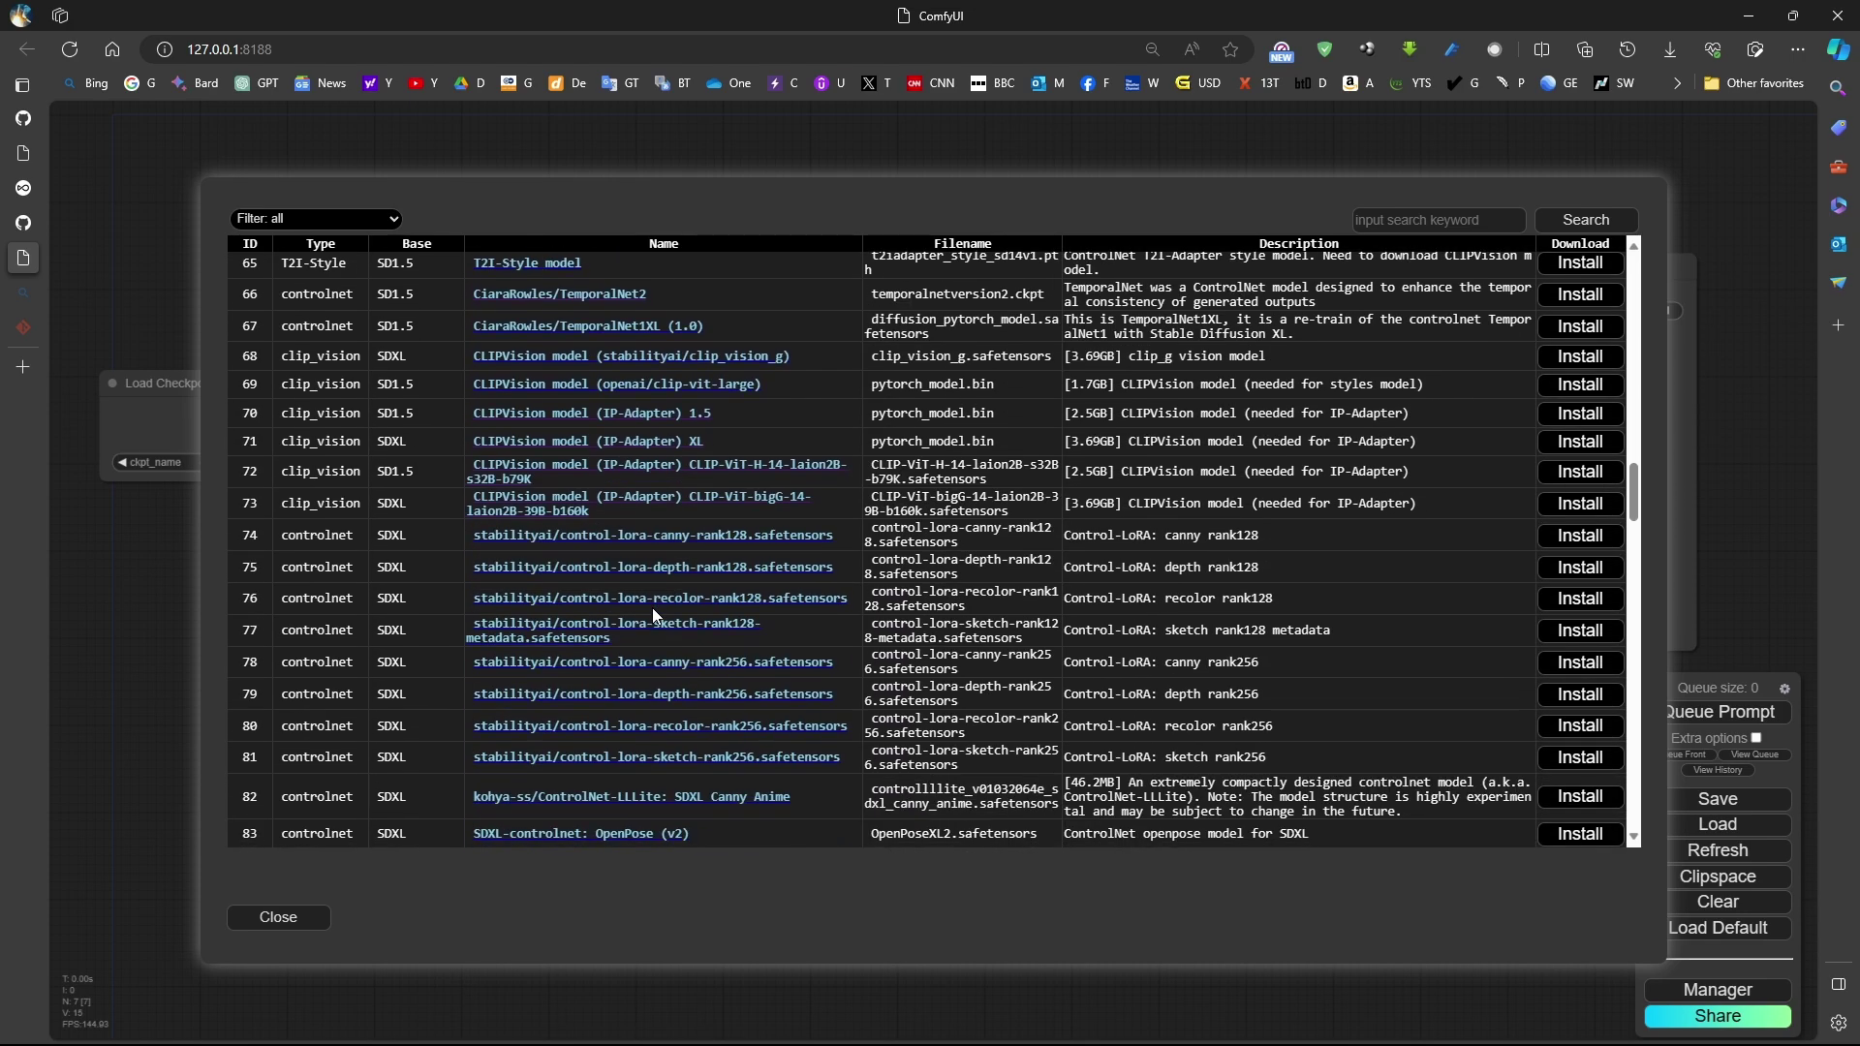
scroll(653, 607, "down", 3)
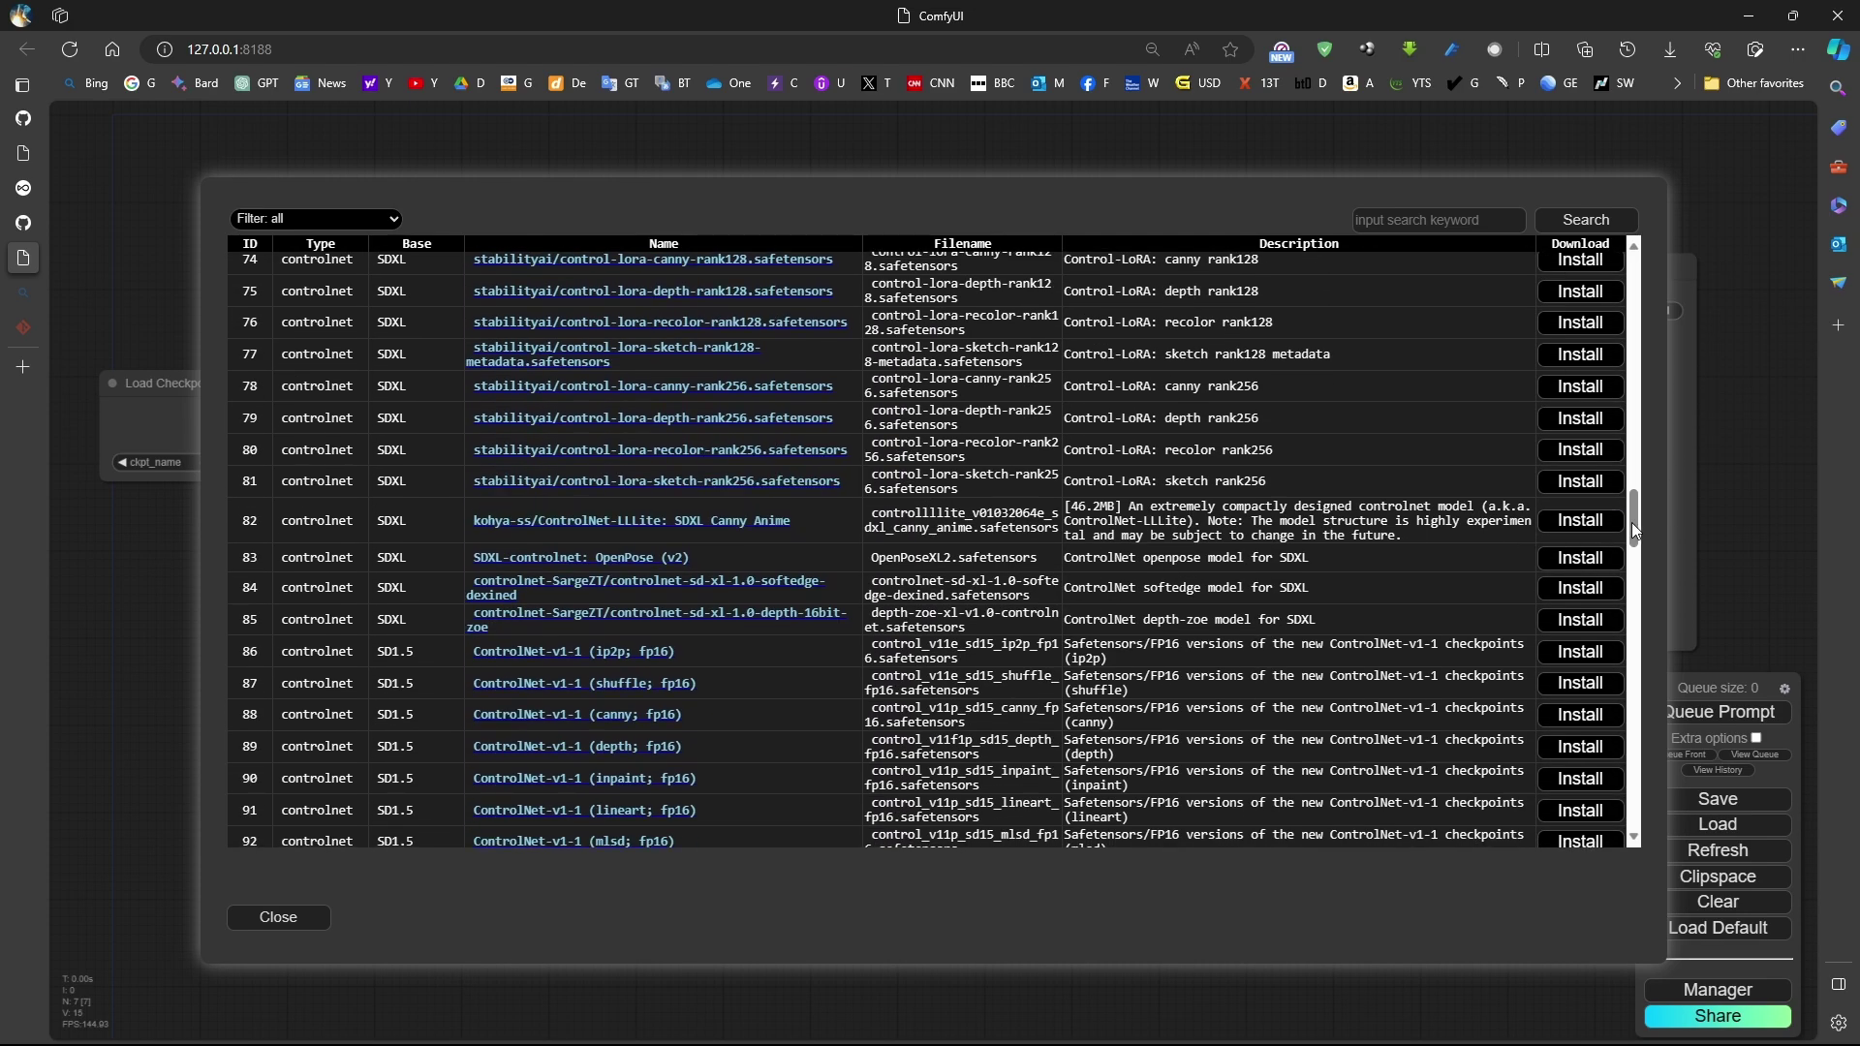
left_click_drag(1631, 521, 1635, 705)
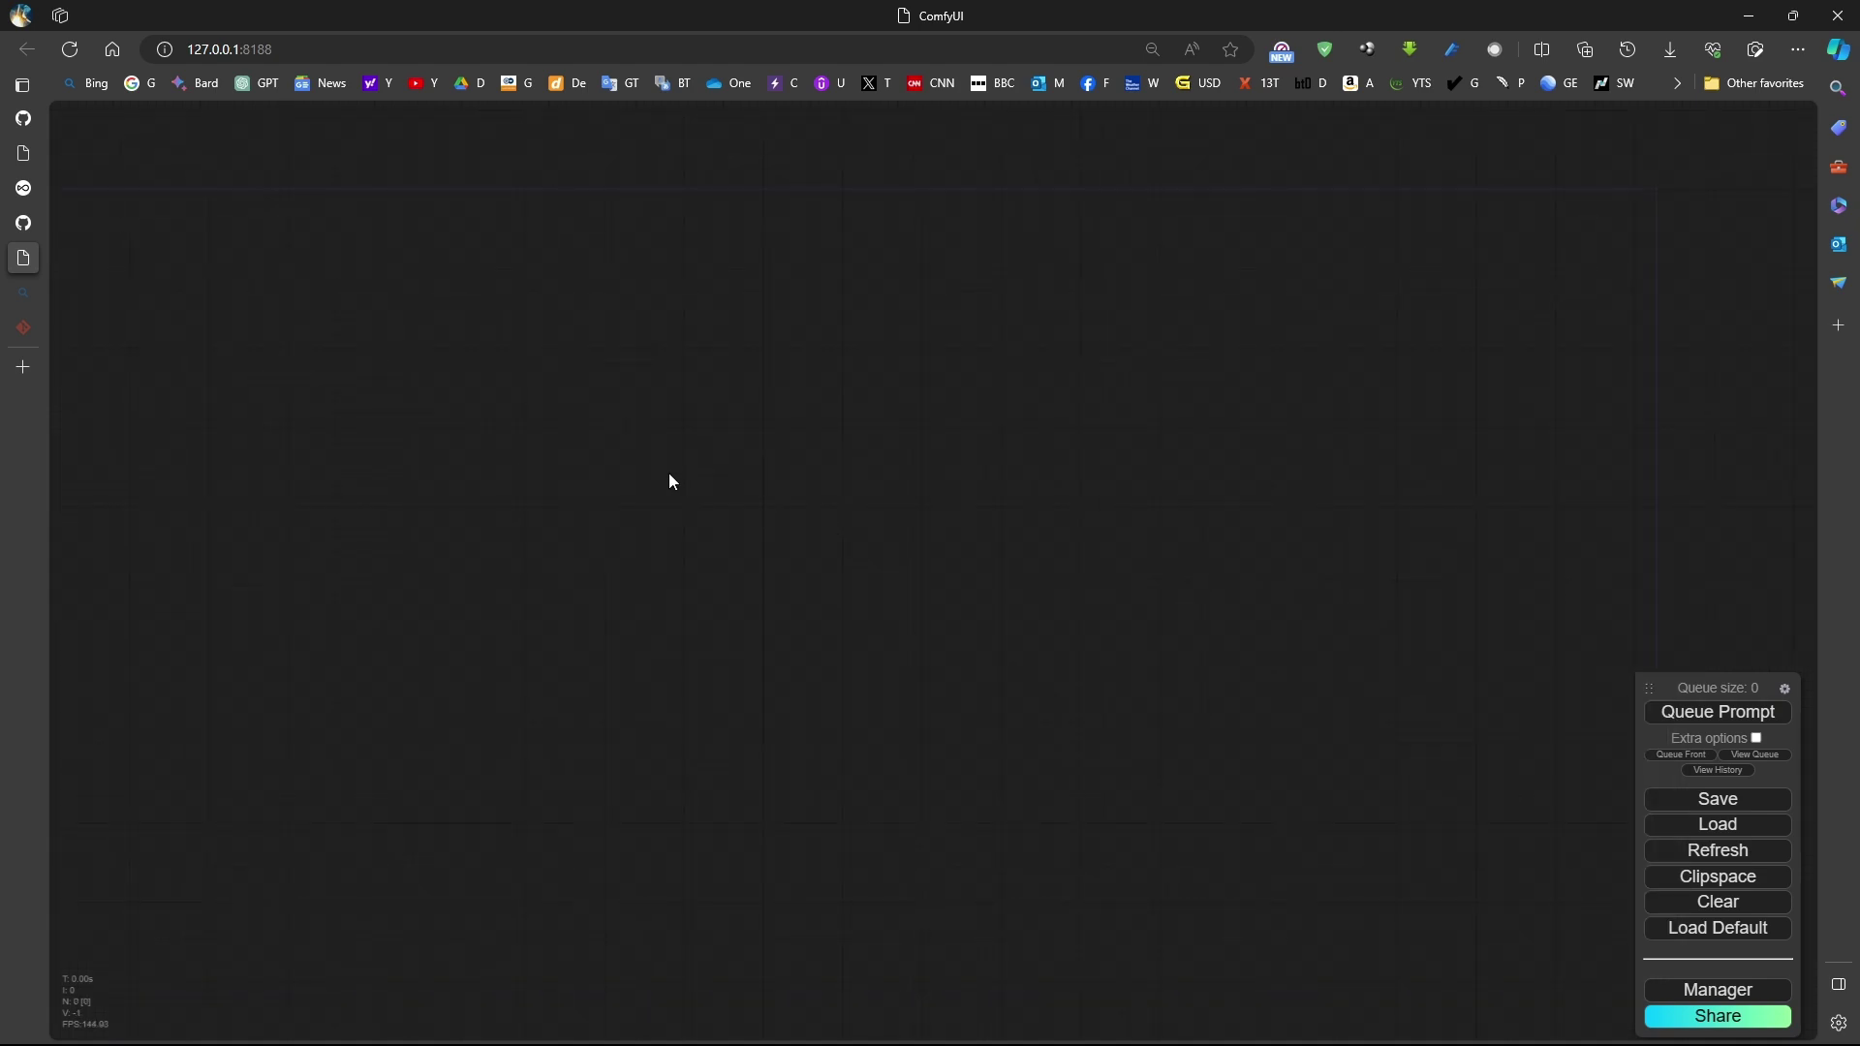
Add a KSampler node to the empty canvas by searching the node list for "ksa".
double_click(666, 541)
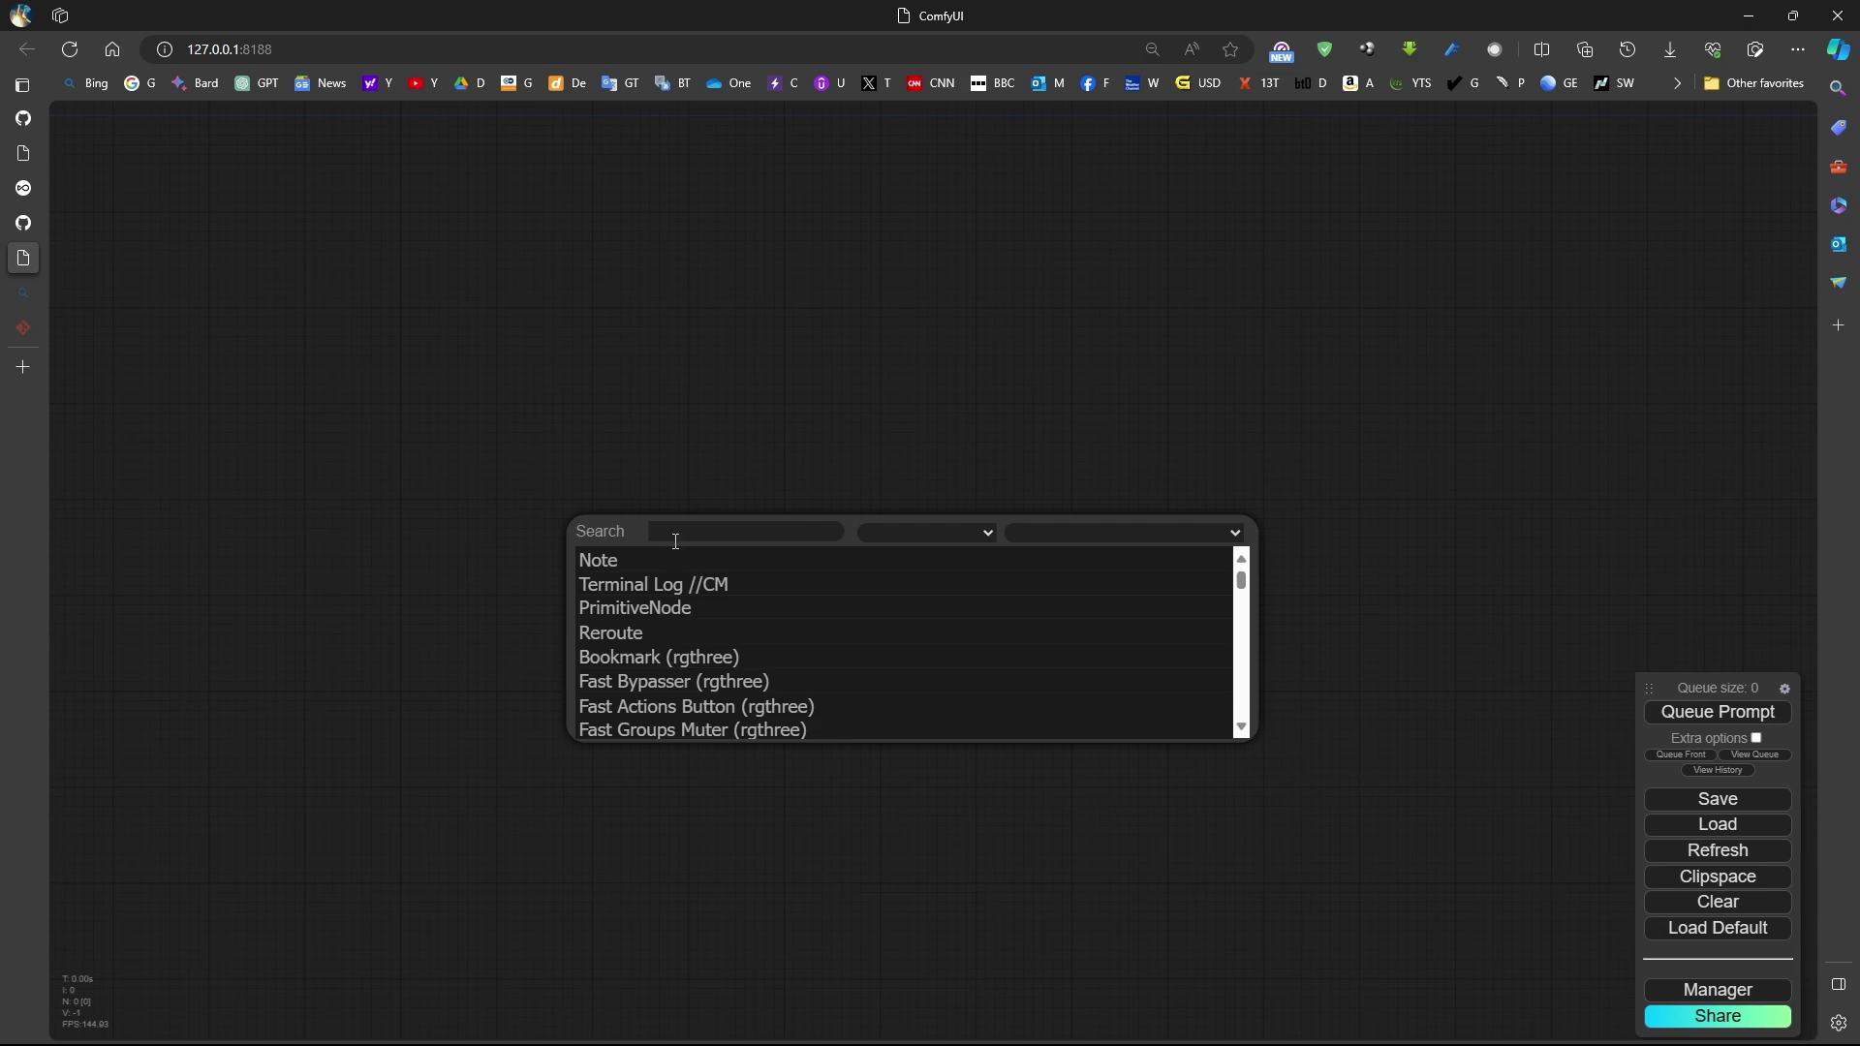
type("ksa")
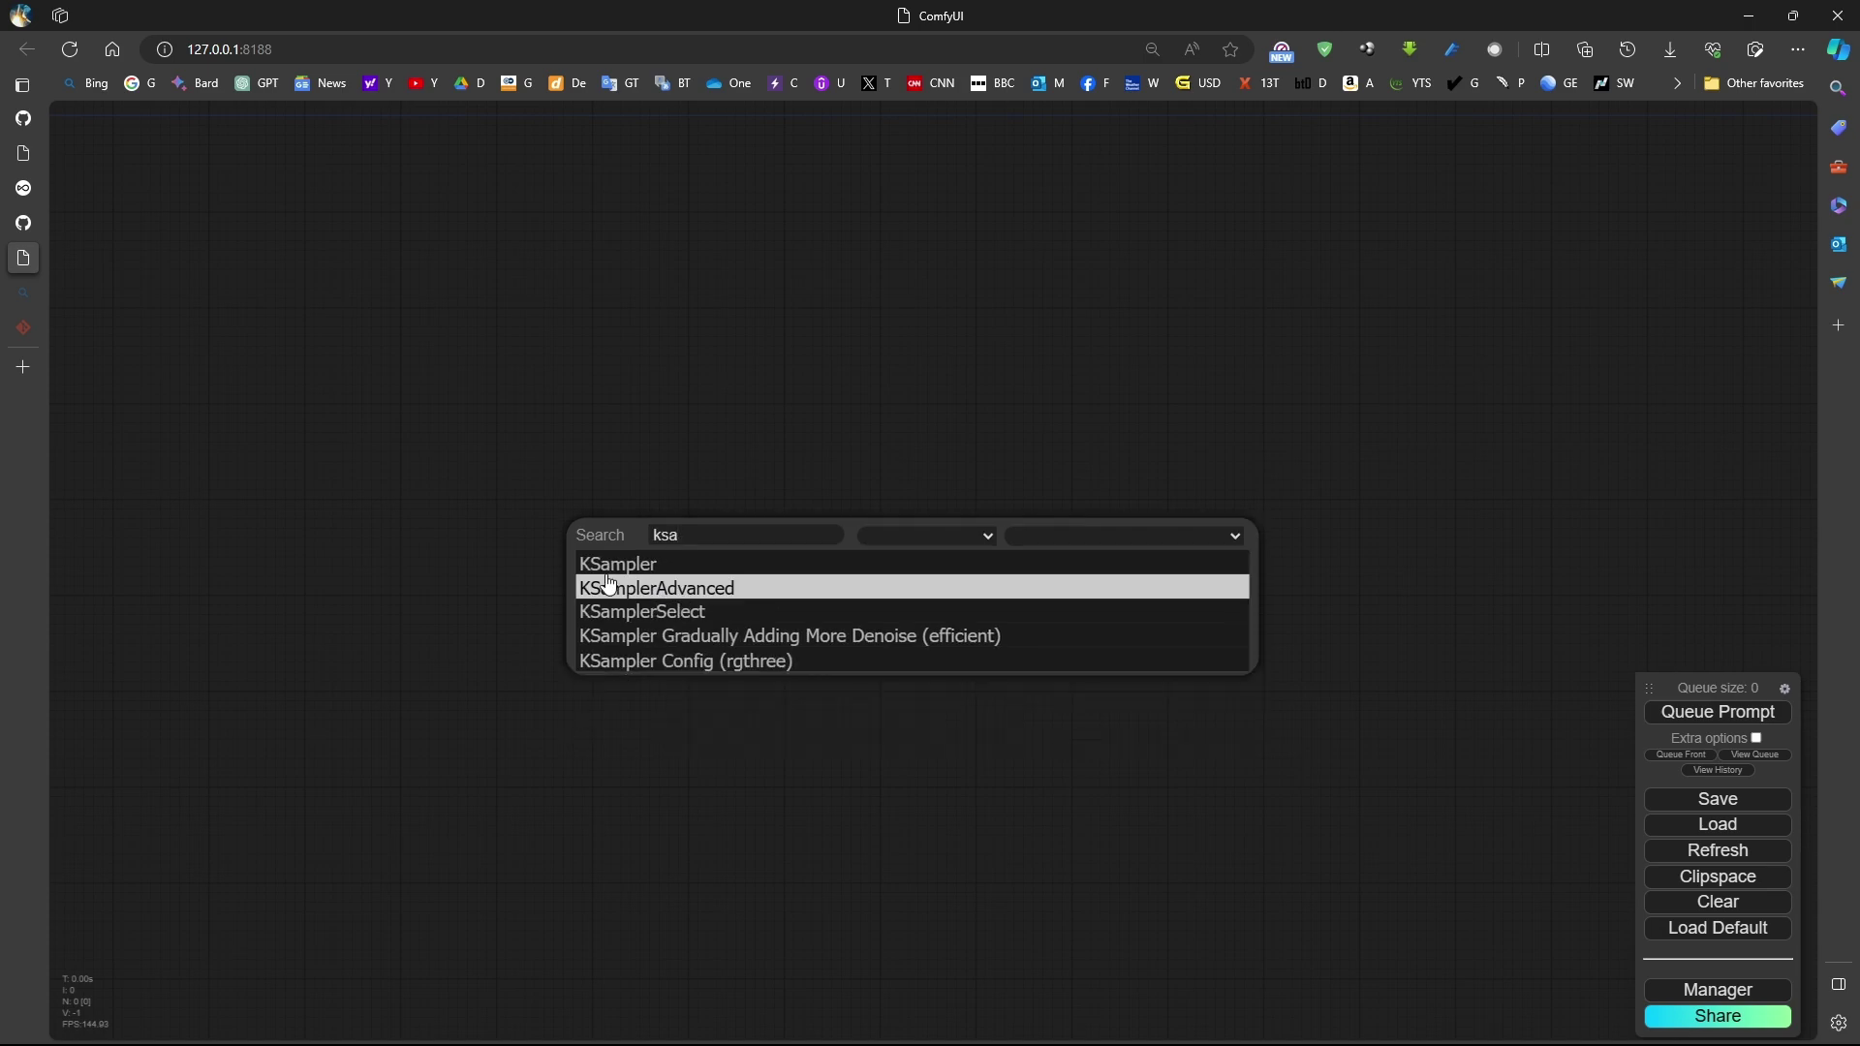
left_click(645, 568)
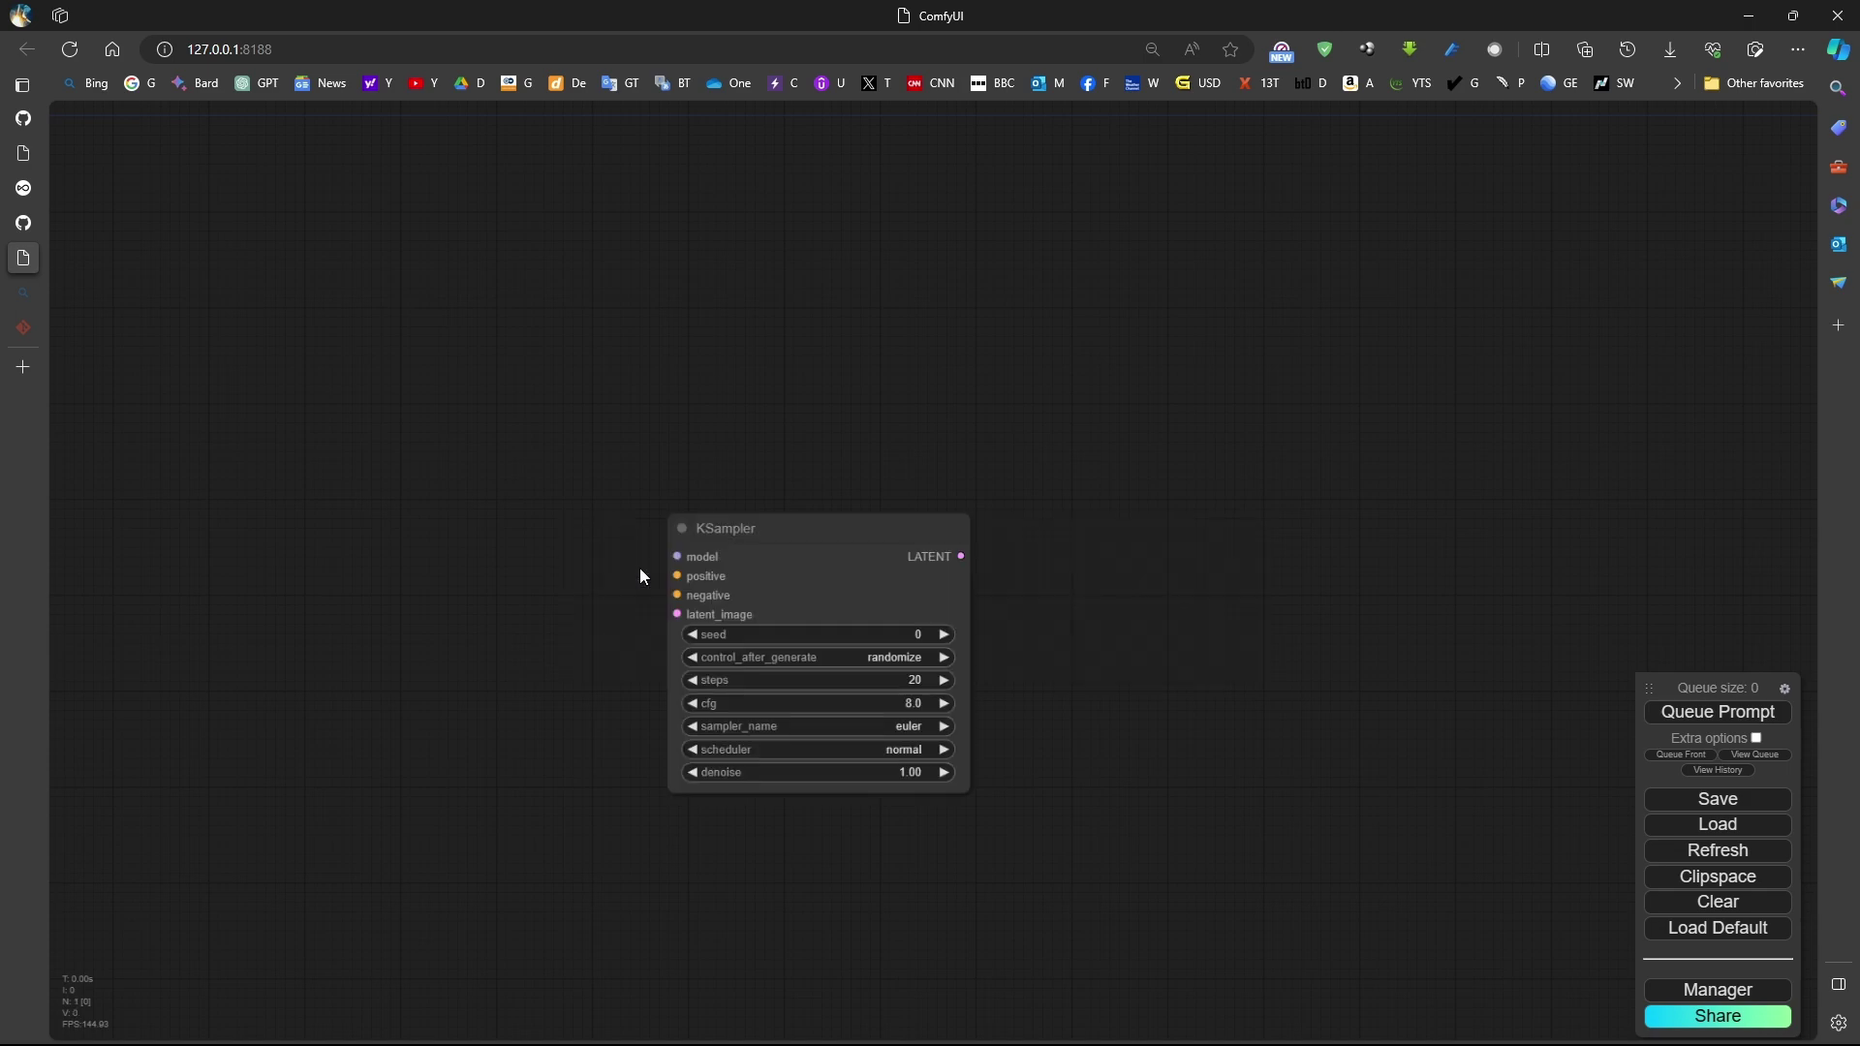
scroll(770, 747, "up", 5)
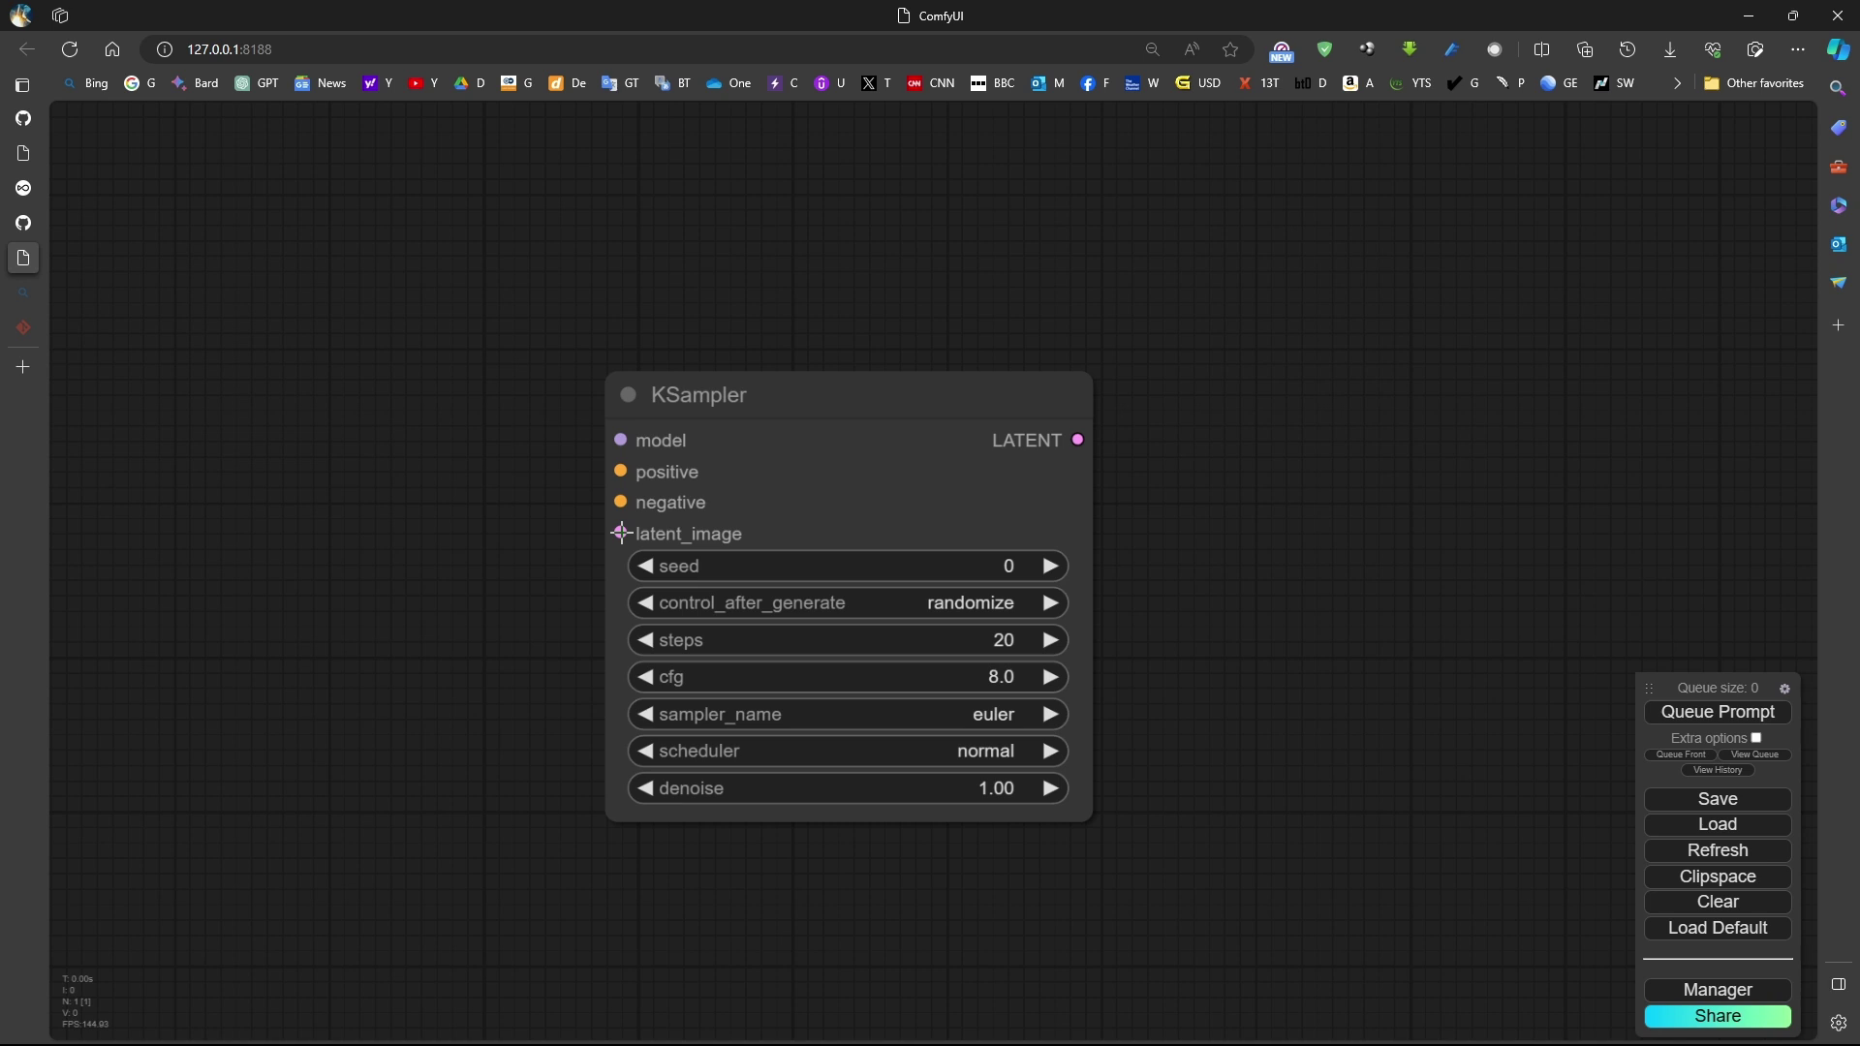
Add an Empty Latent Image node feeding KSampler's latent_image input, space the two nodes apart, and set the image height to 768.
left_click_drag(521, 567, 259, 699)
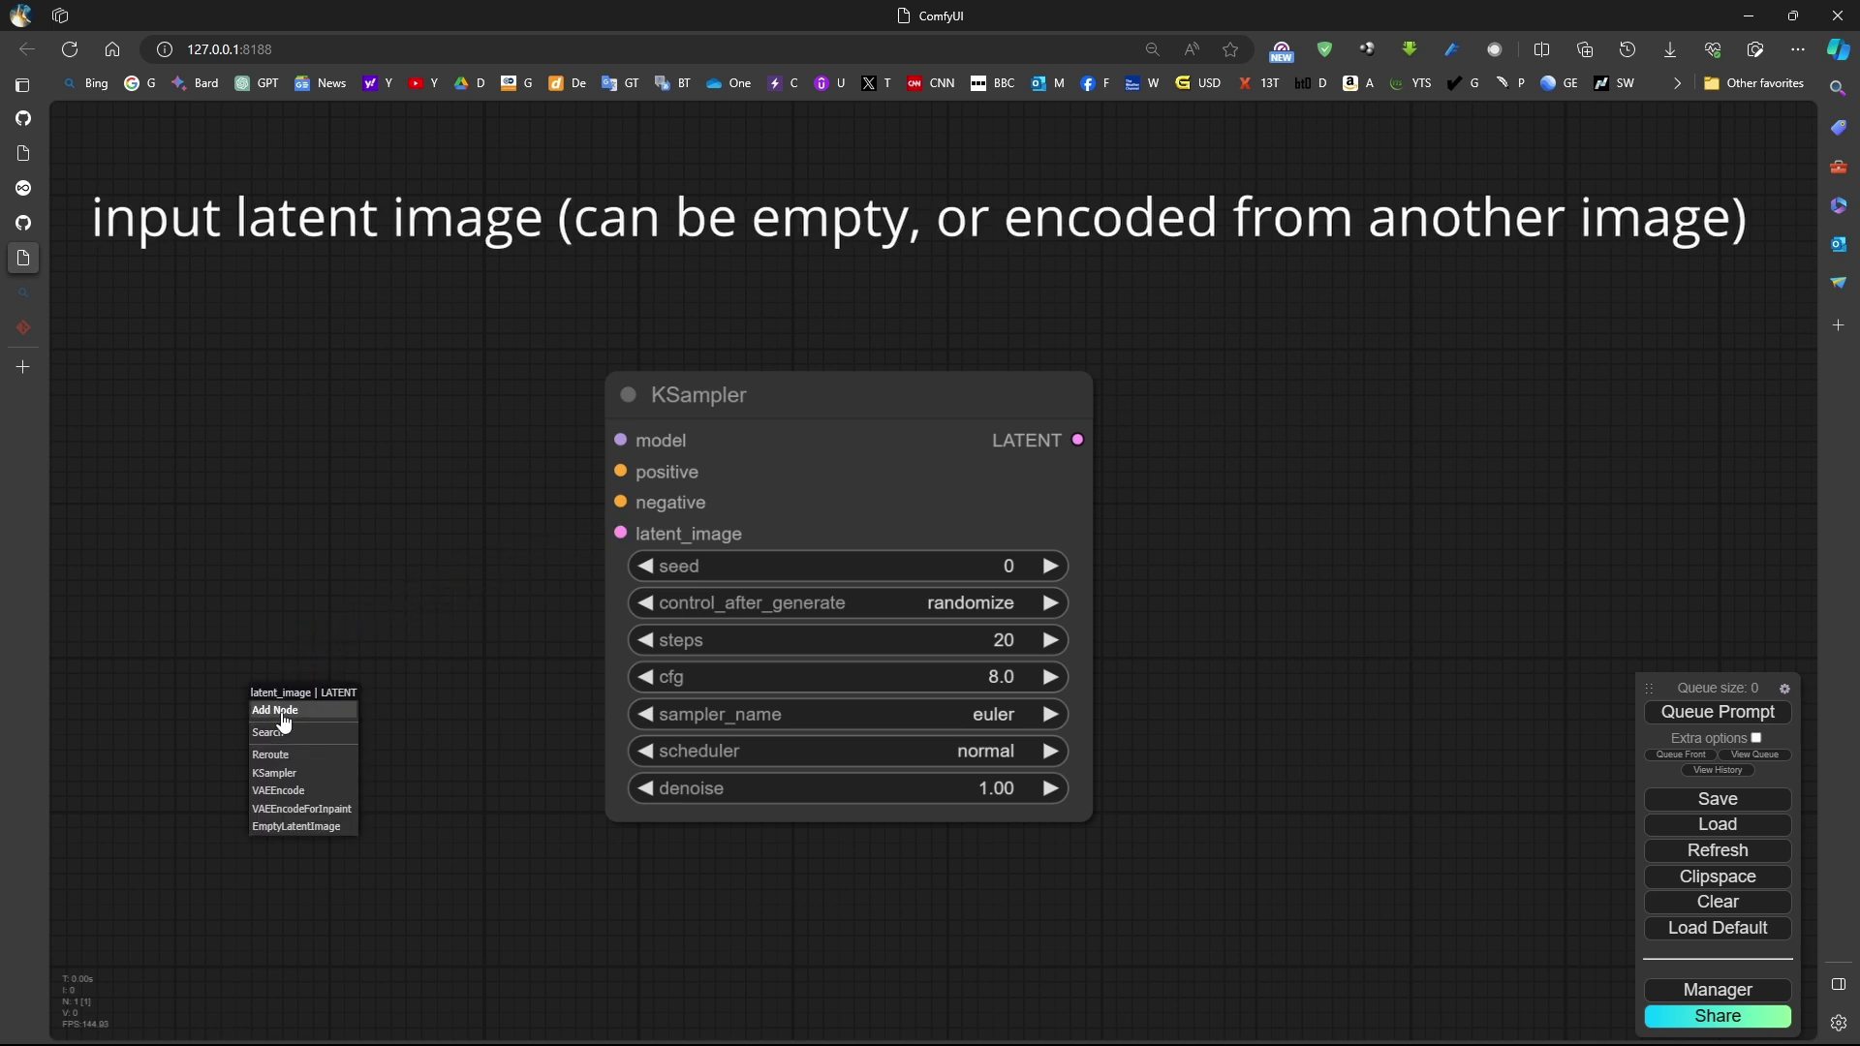
left_click(283, 839)
left_click_drag(486, 694, 286, 714)
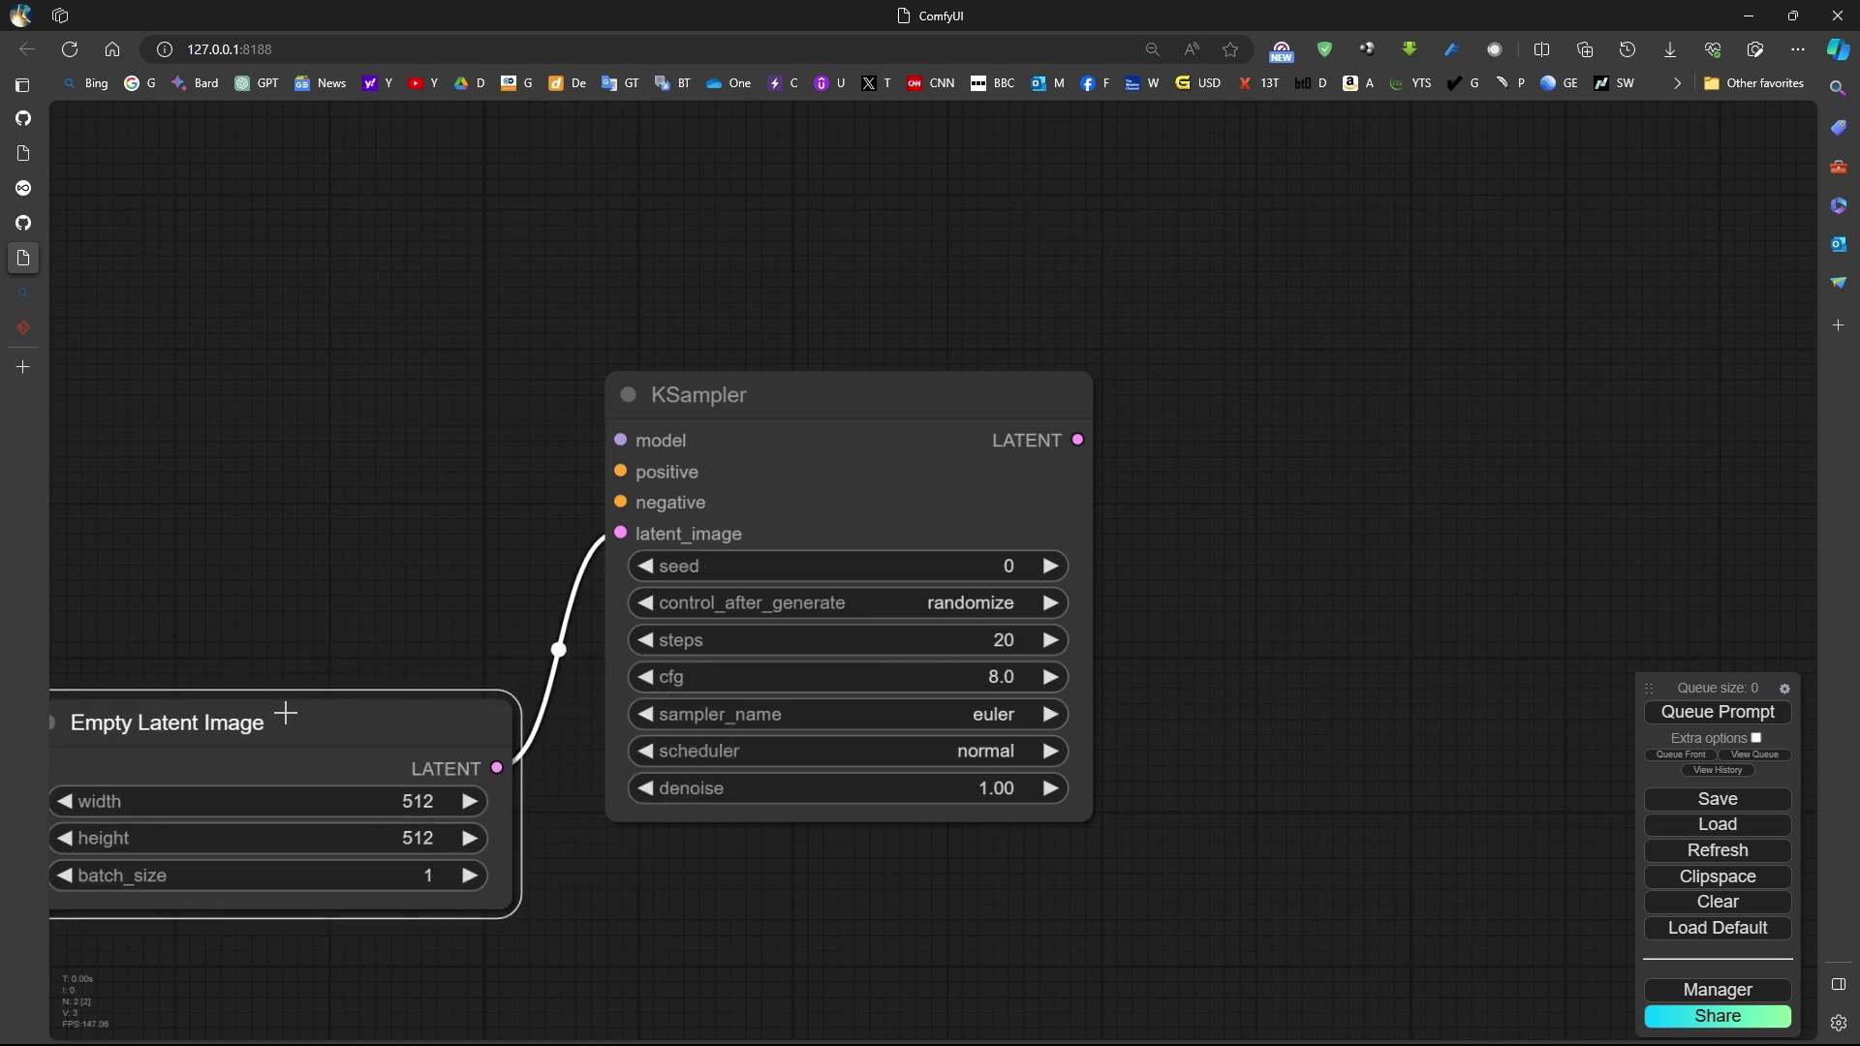
left_click_drag(833, 397, 1005, 331)
left_click_drag(414, 722, 492, 697)
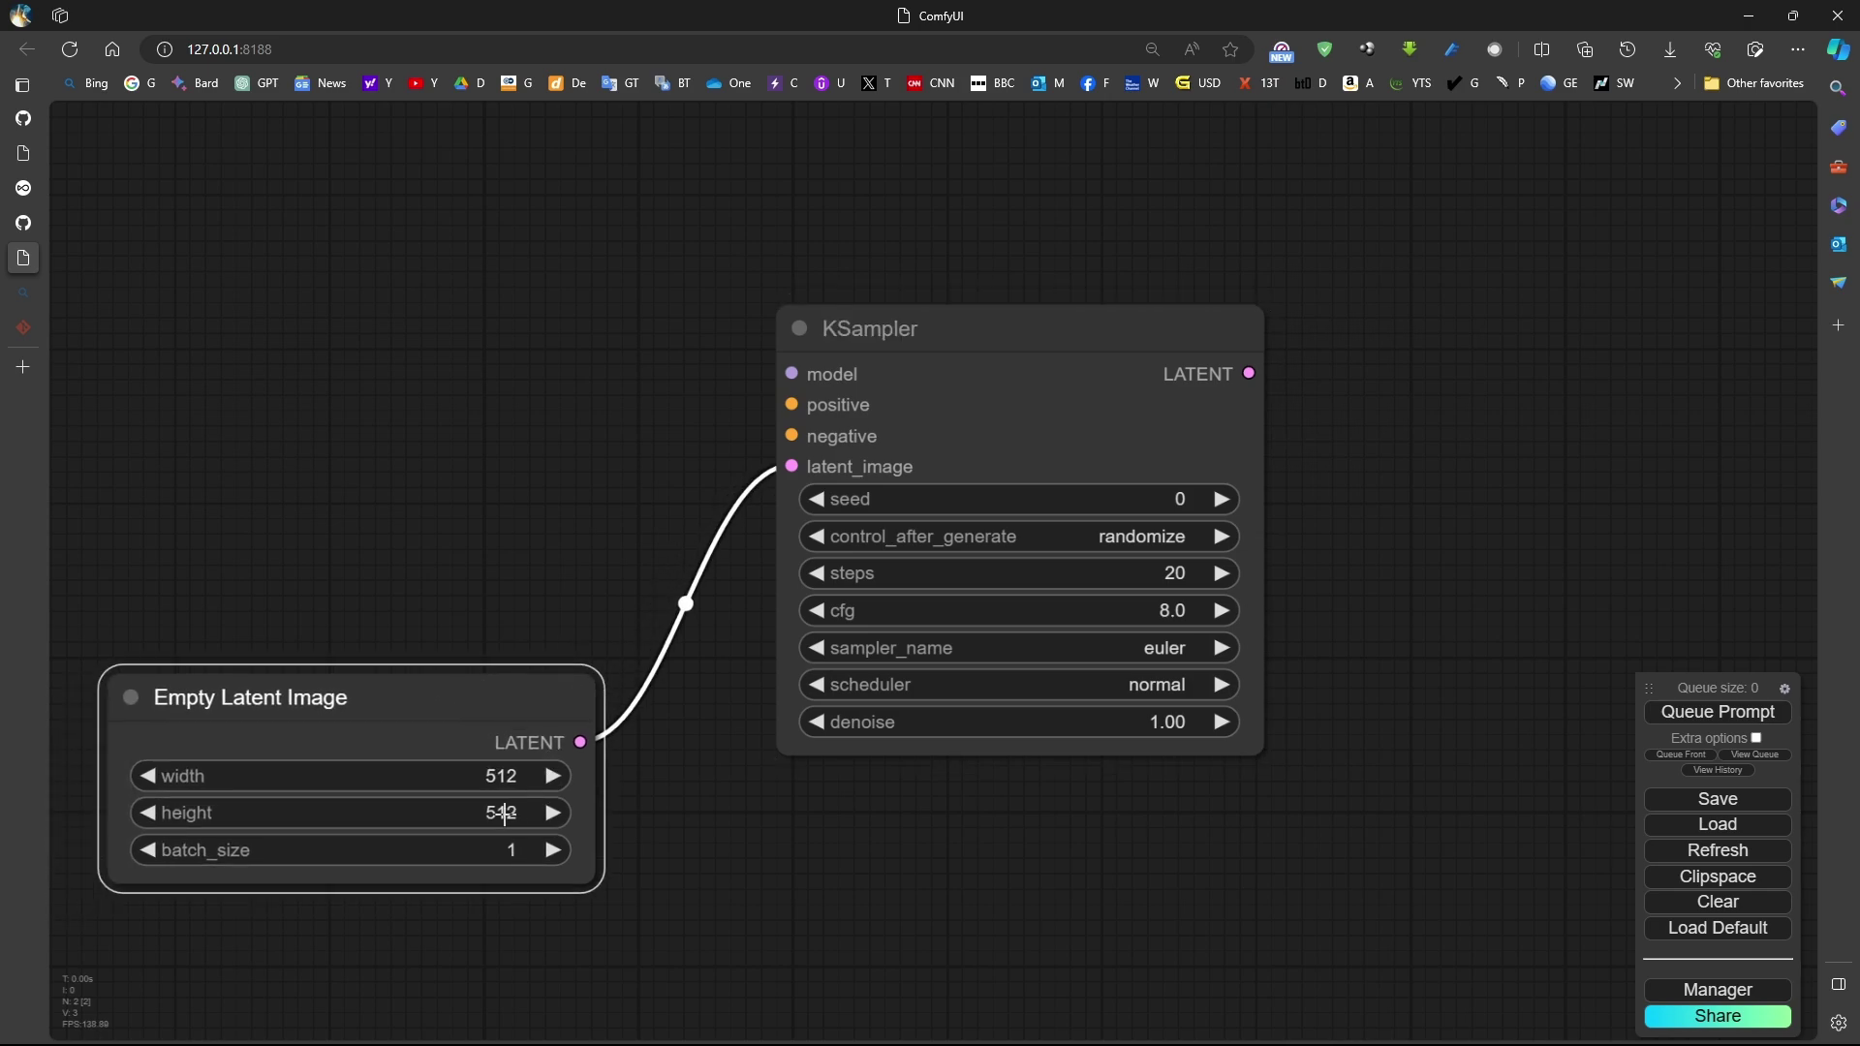
left_click(515, 812)
type("768")
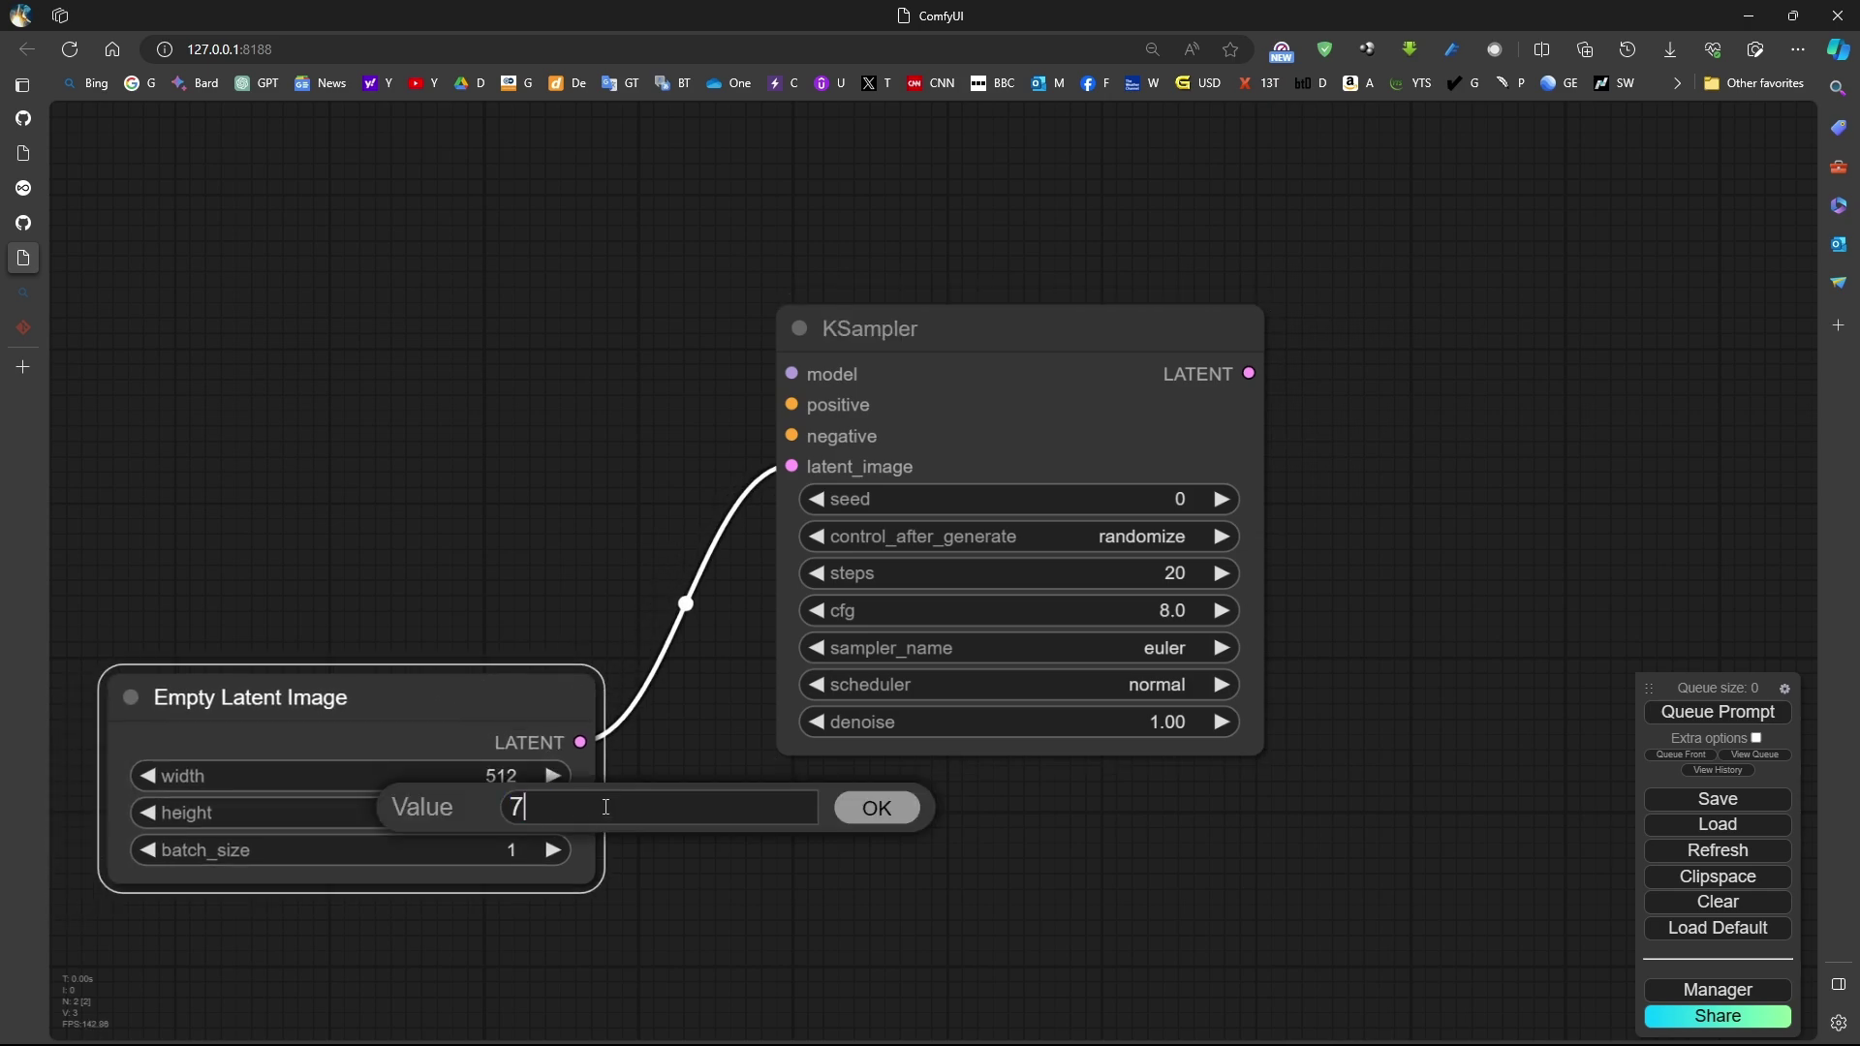
left_click(867, 806)
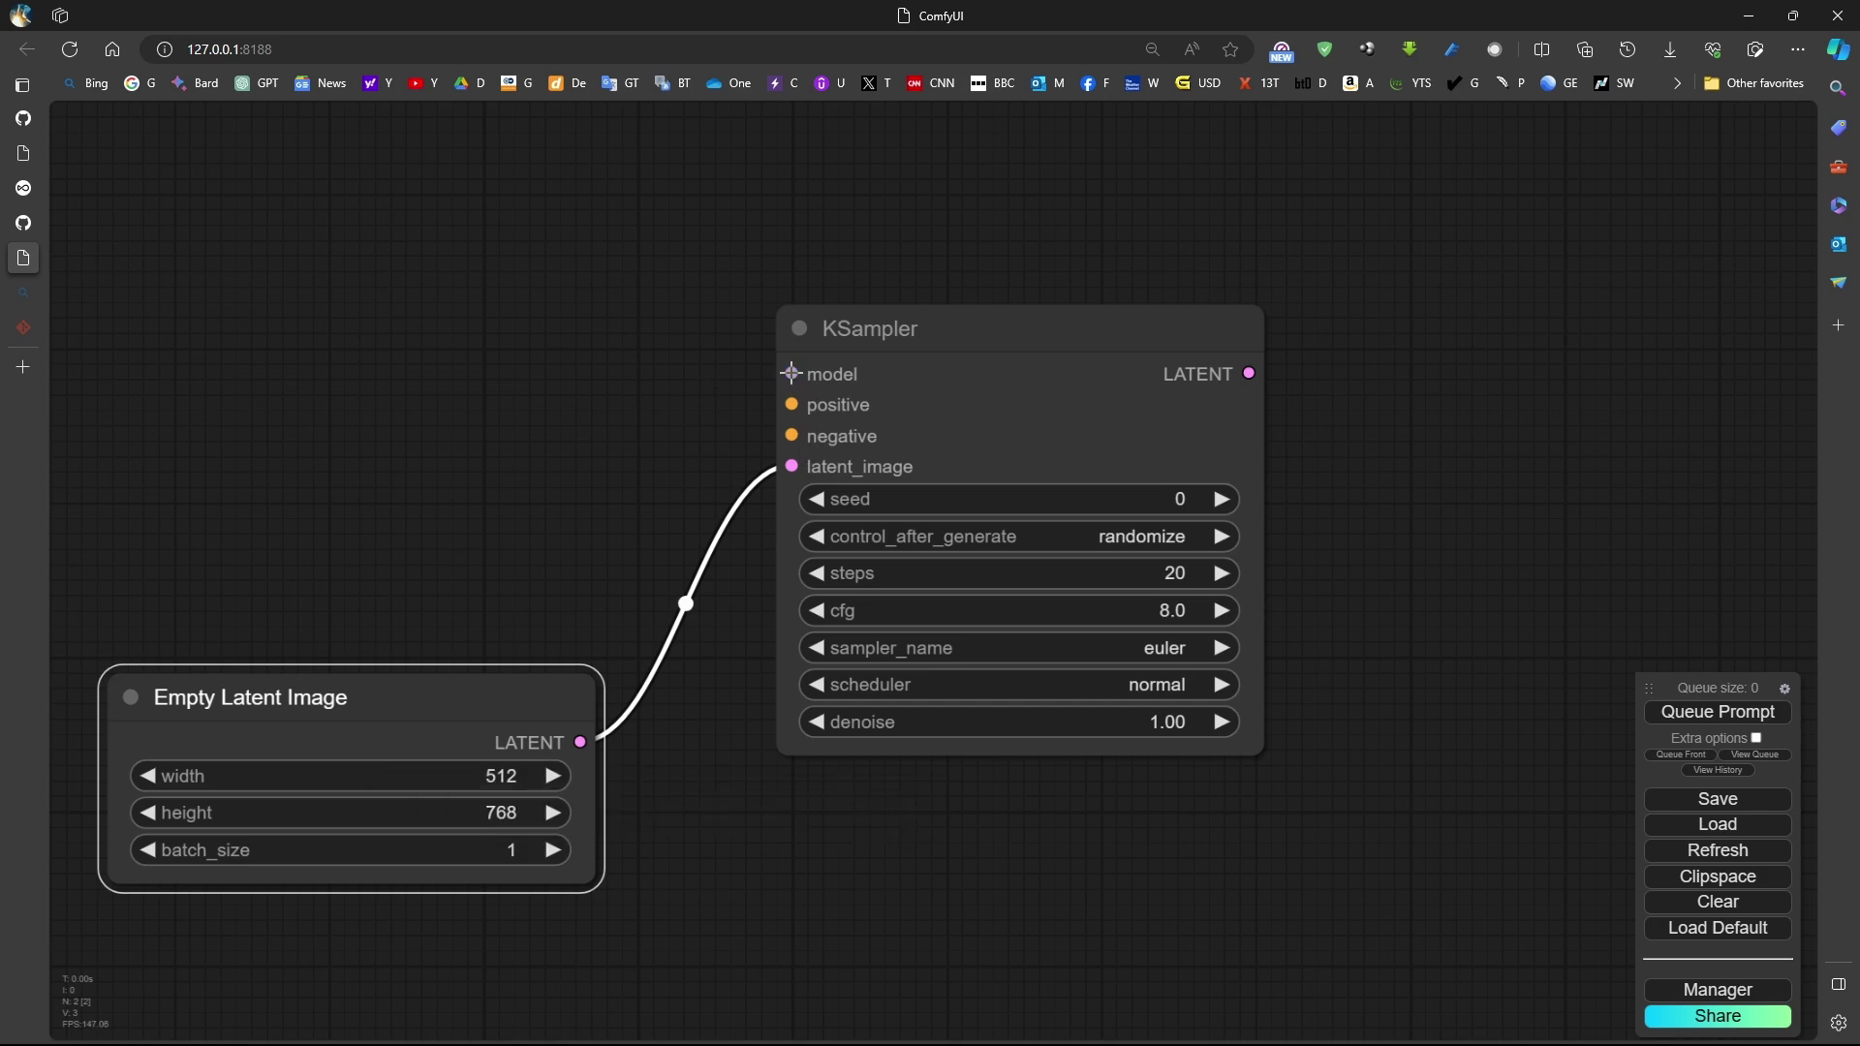
Add a Load Checkpoint node feeding KSampler's model input and choose the dreamshaper_8.safetensors checkpoint.
left_click_drag(792, 372, 338, 243)
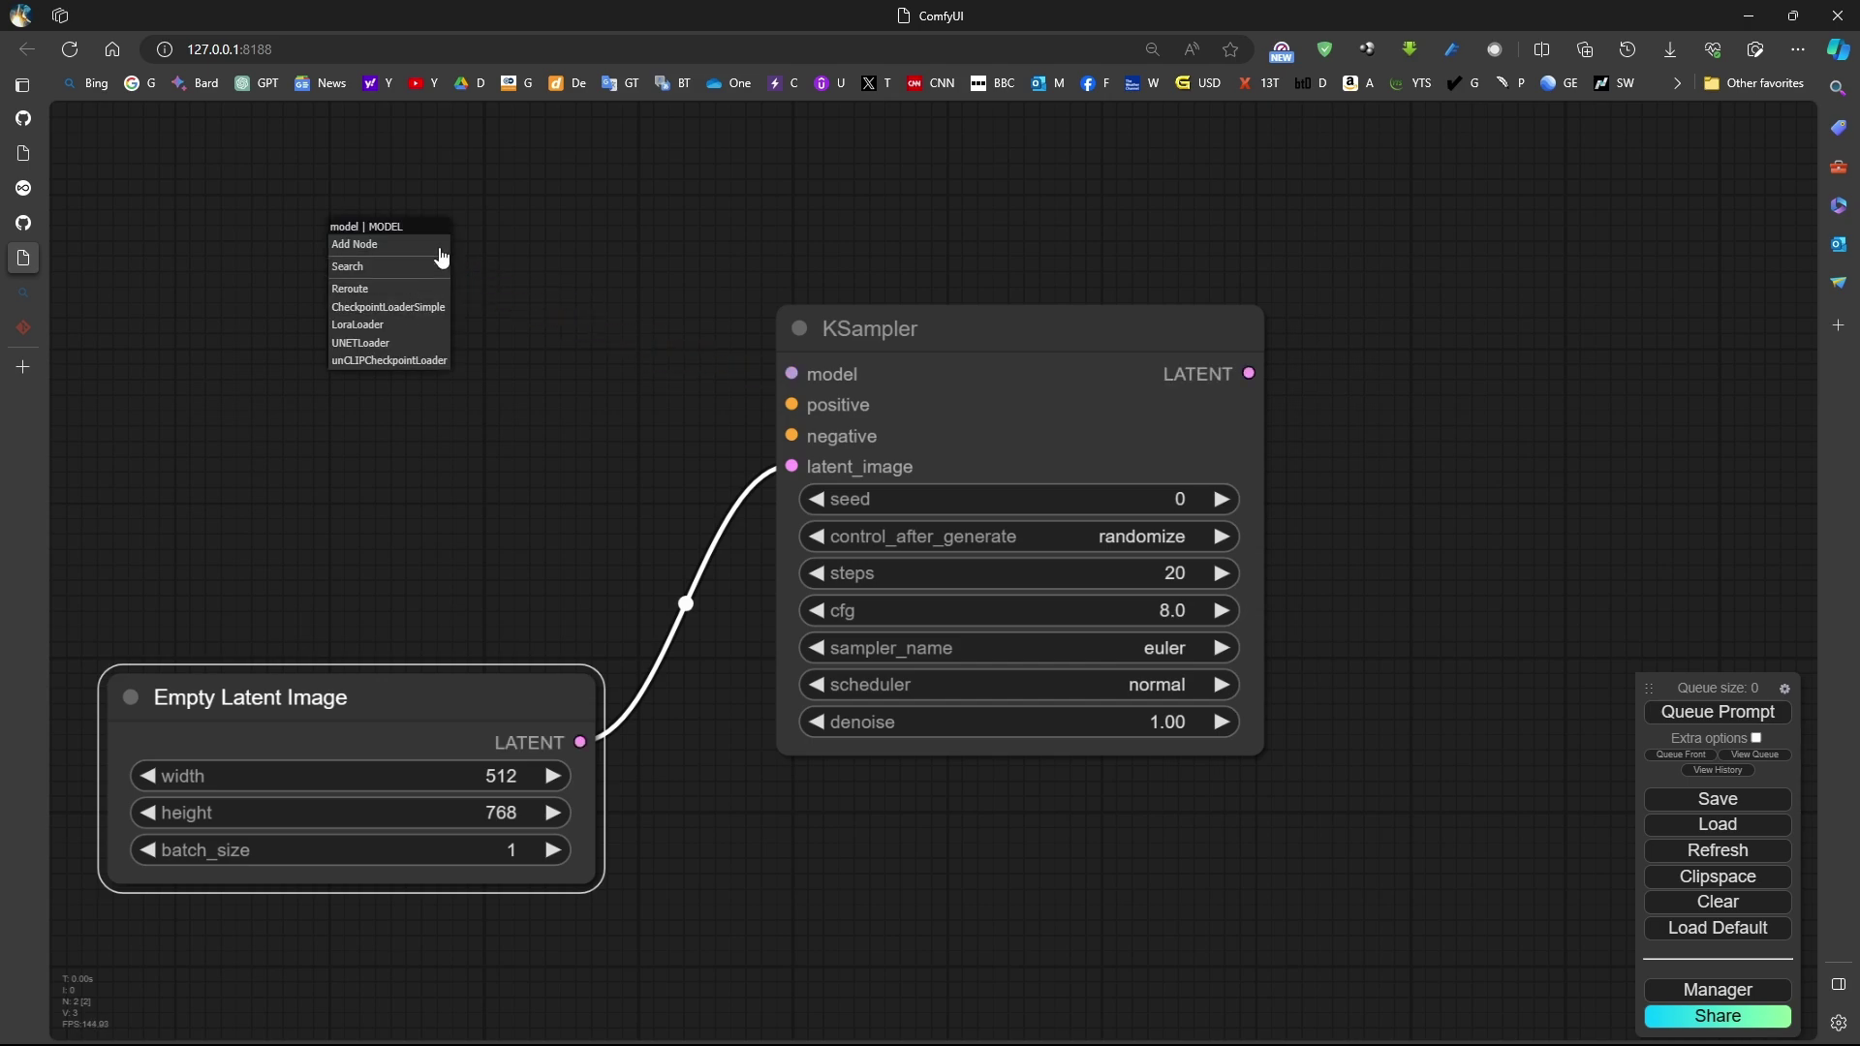
left_click(433, 308)
left_click_drag(714, 216, 519, 195)
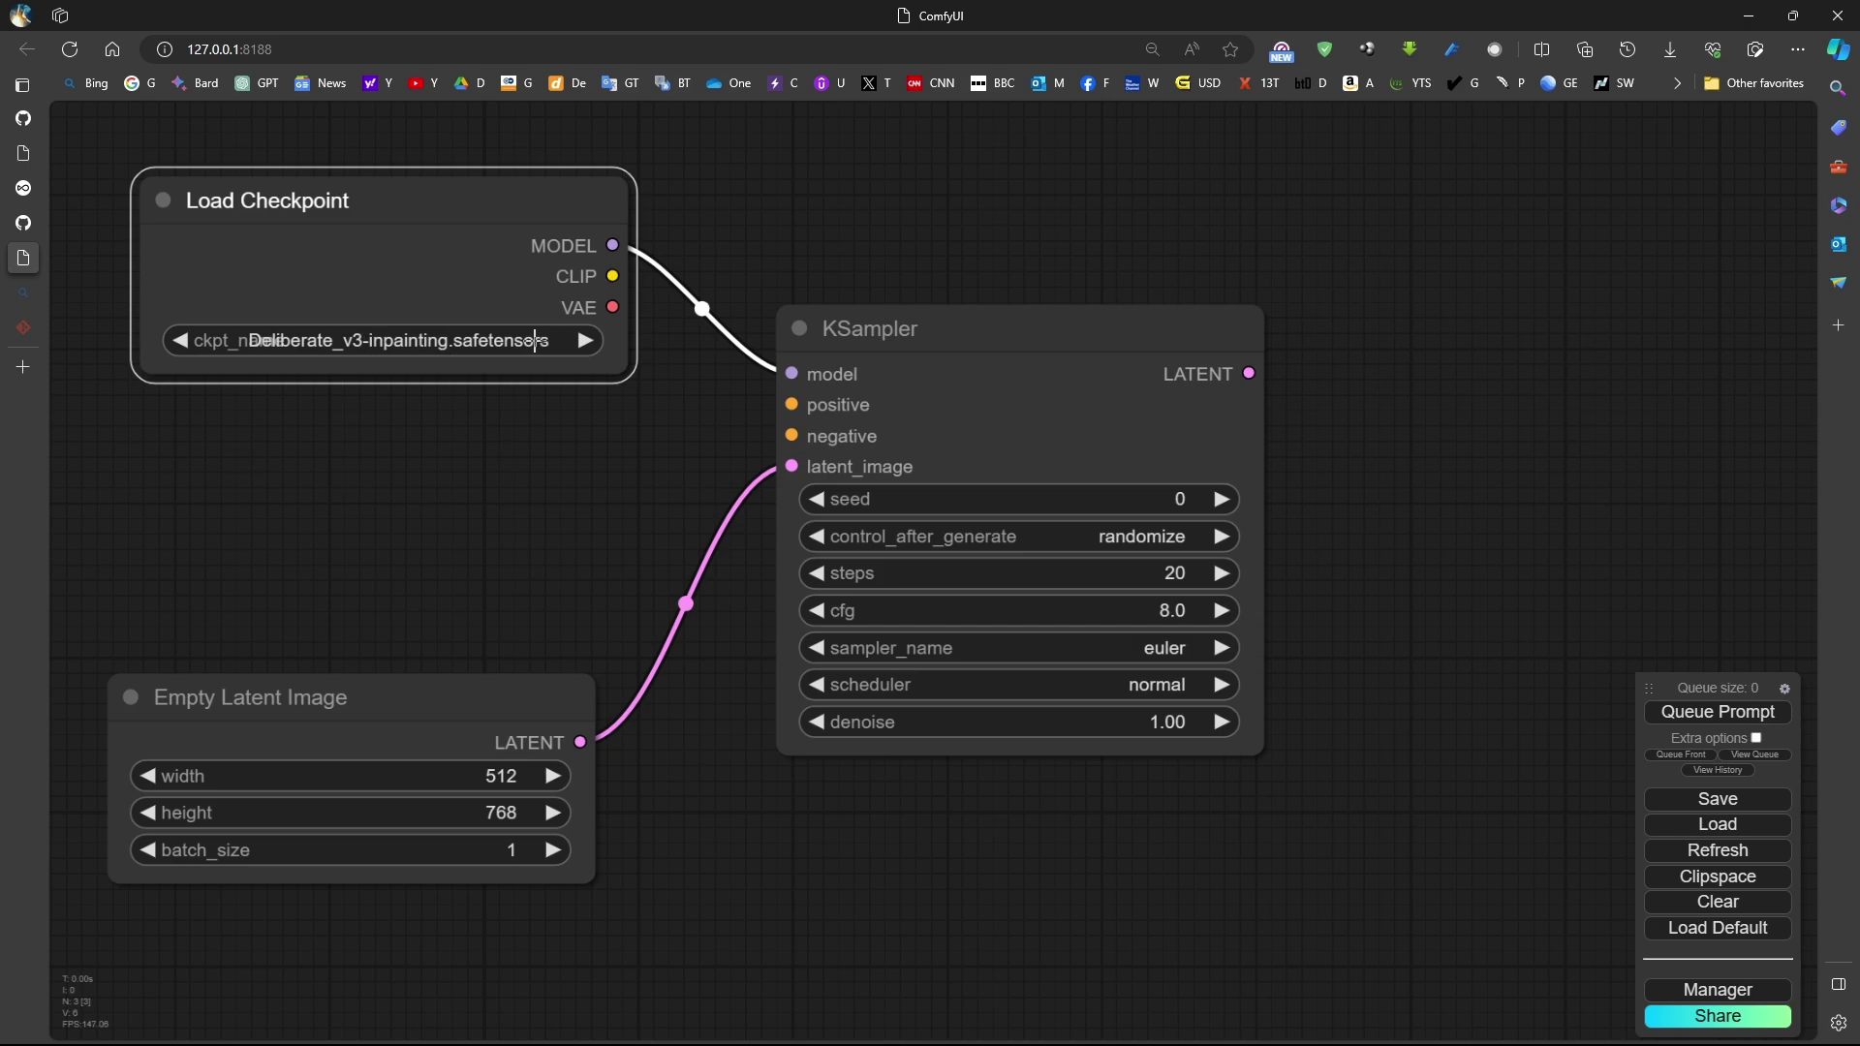
left_click(540, 345)
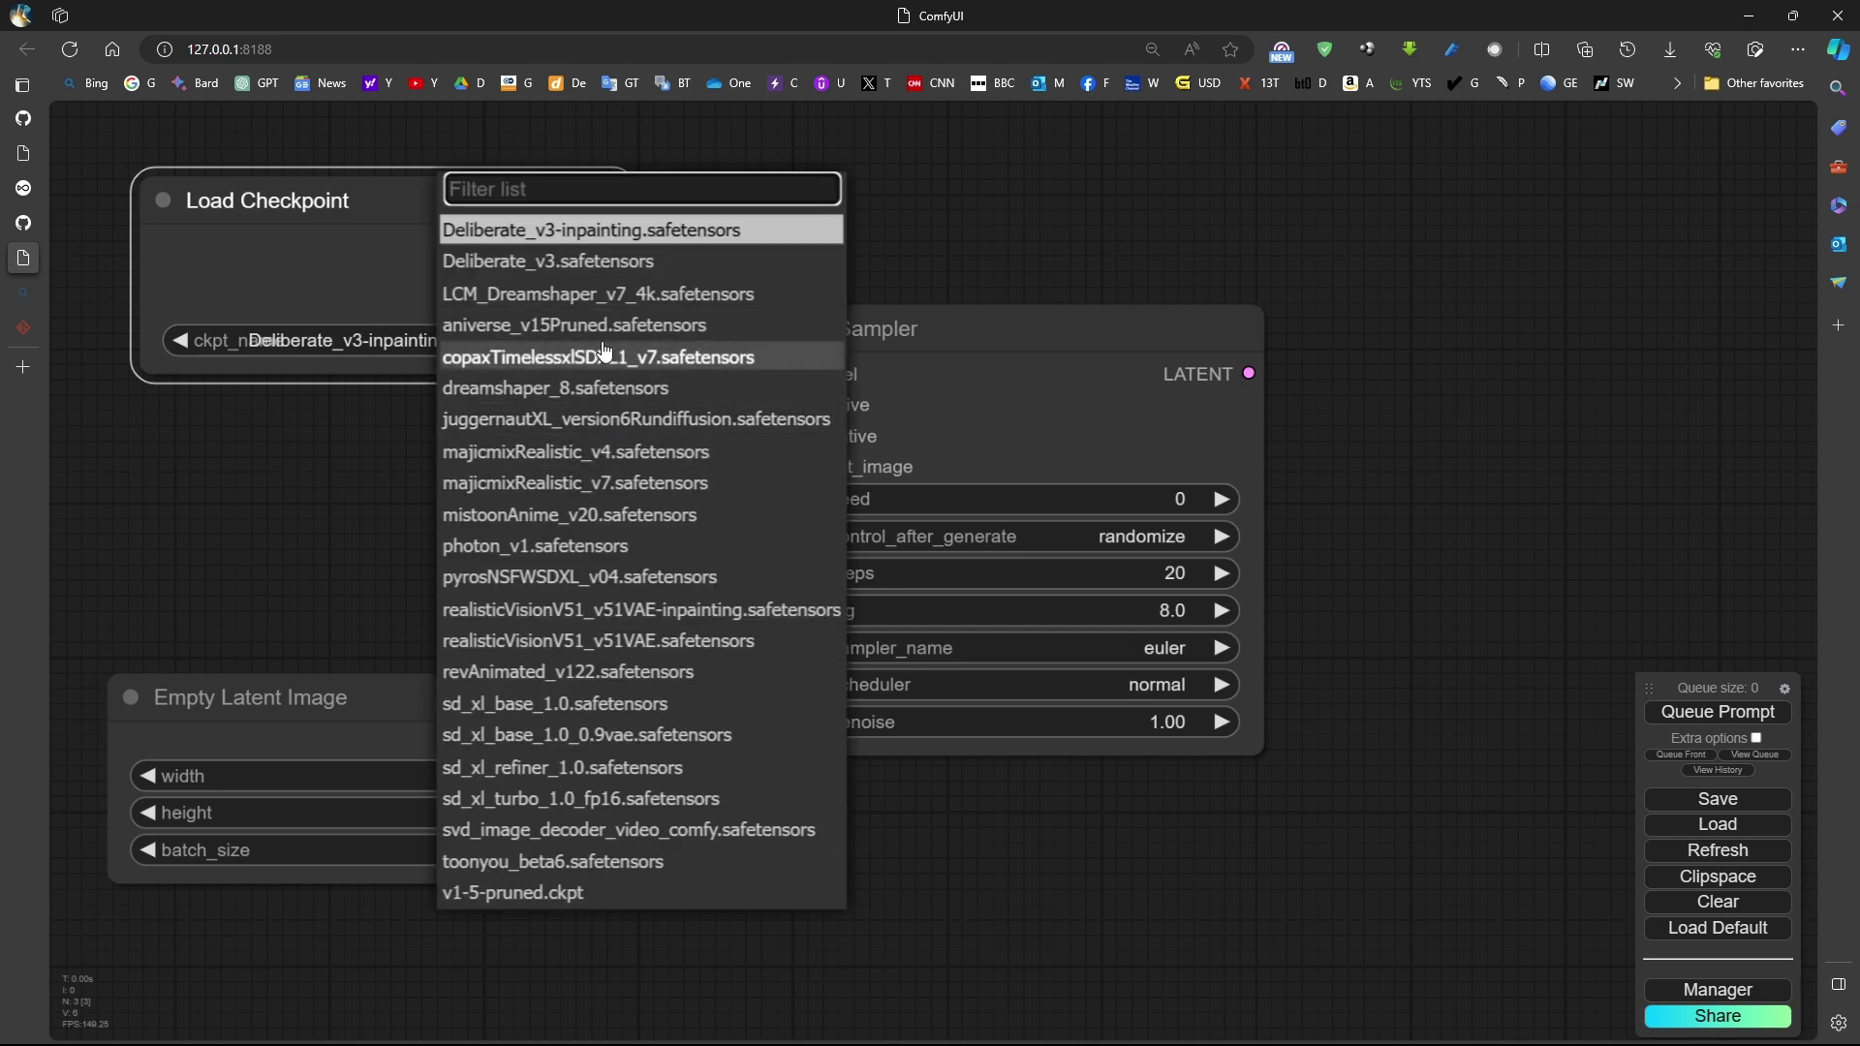
left_click(607, 389)
Add a CLIP Text Encode node to KSampler's positive input, rearrange the nodes around it, and link the checkpoint's CLIP output to its clip input.
left_click_drag(939, 321, 1271, 418)
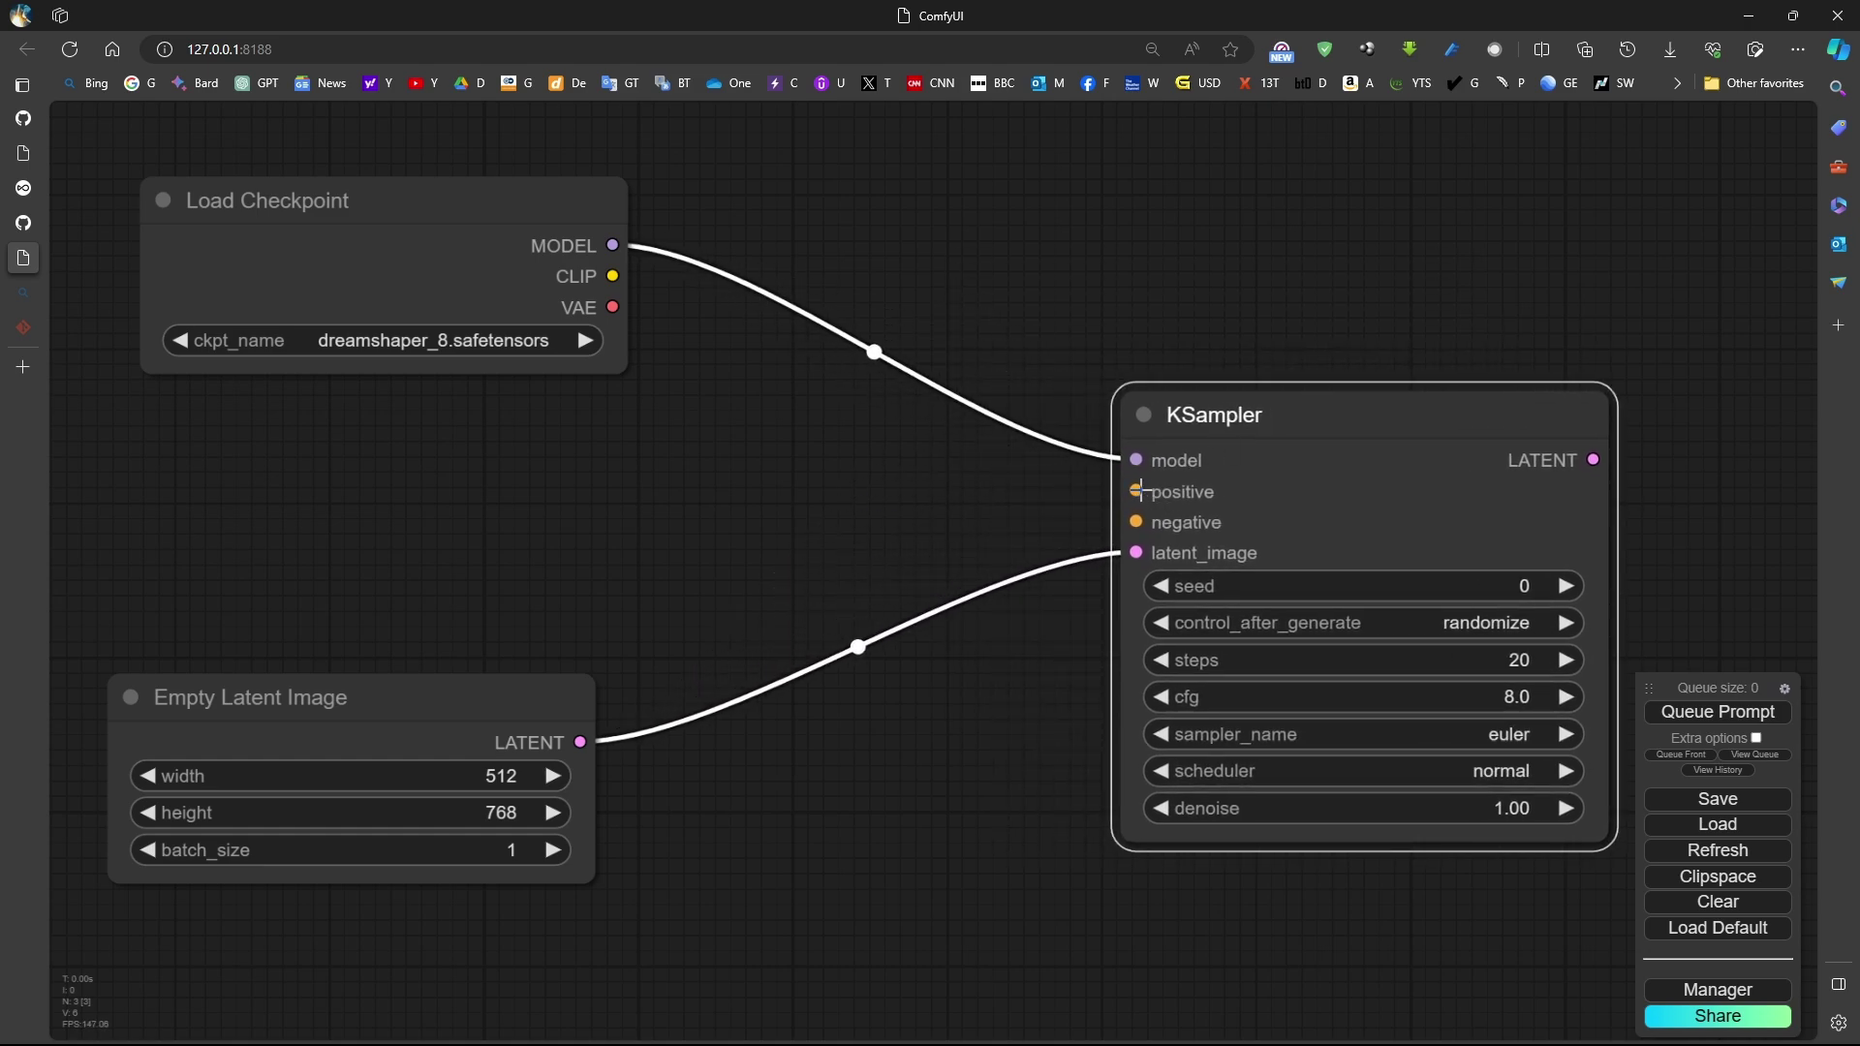
left_click_drag(1135, 491, 717, 474)
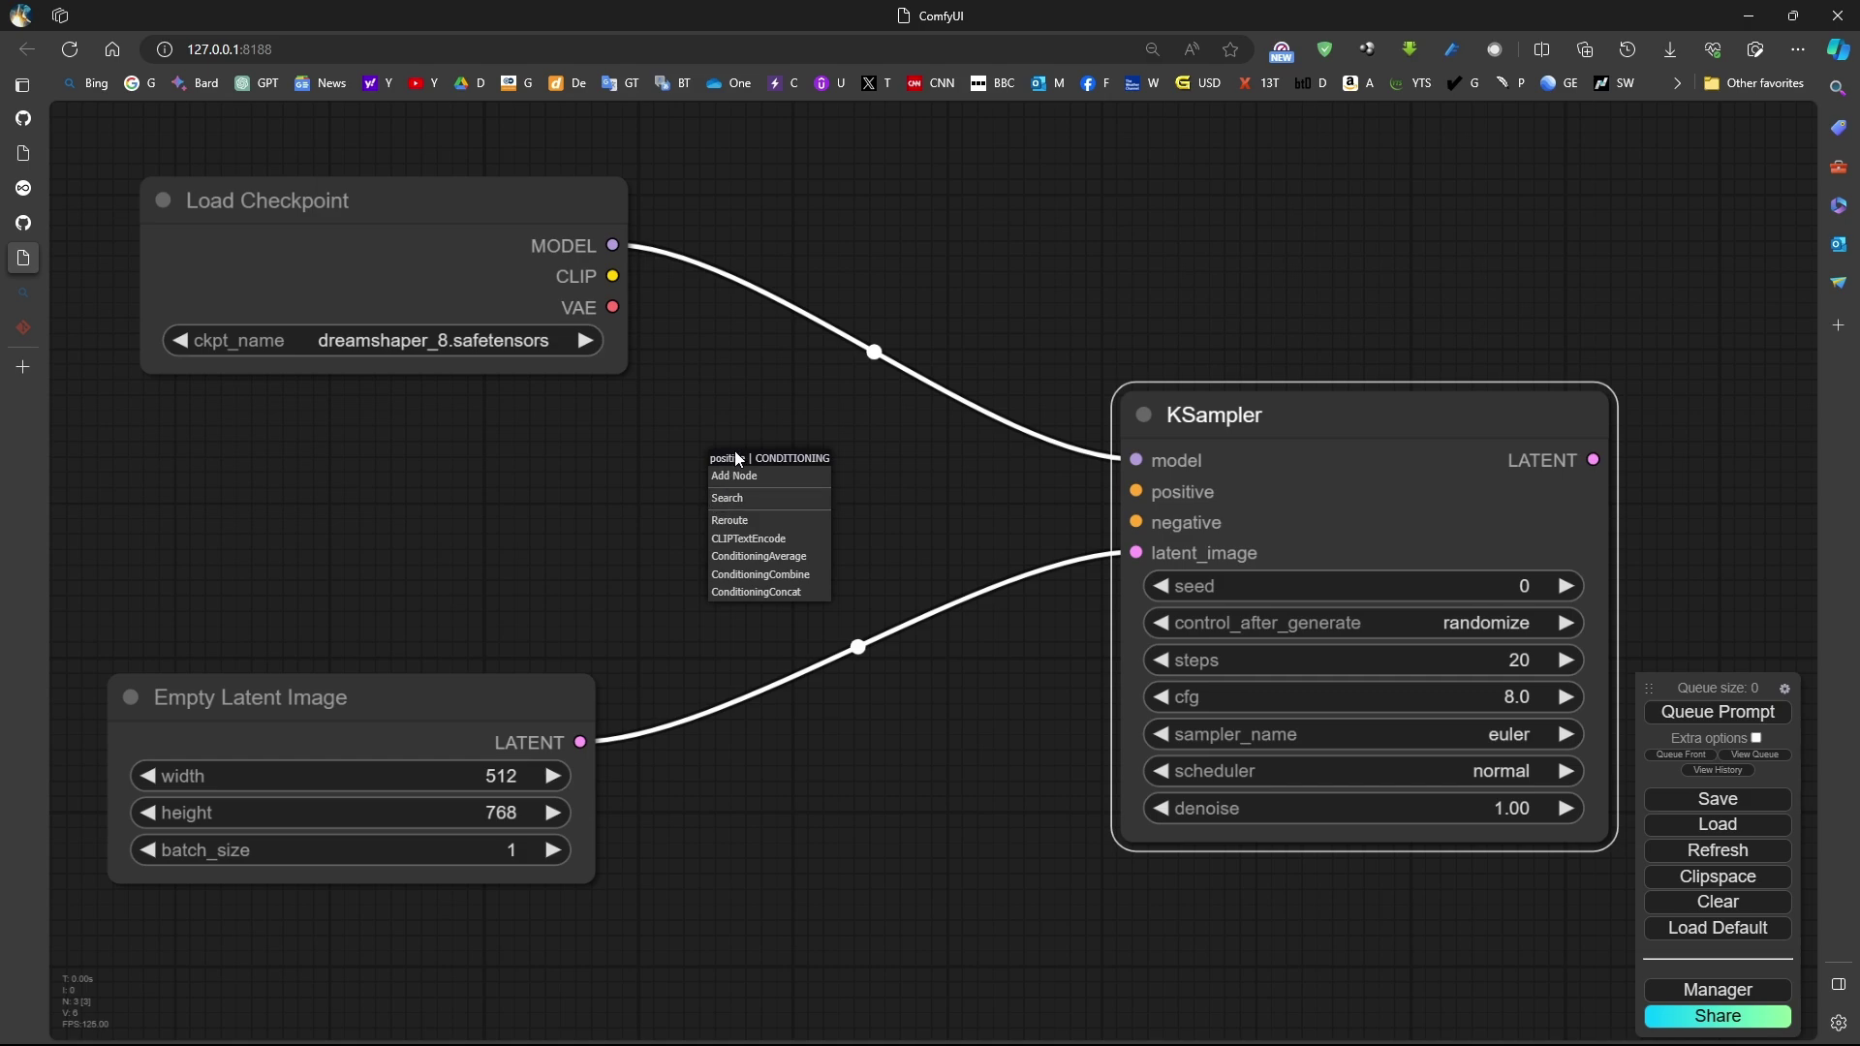
left_click(781, 539)
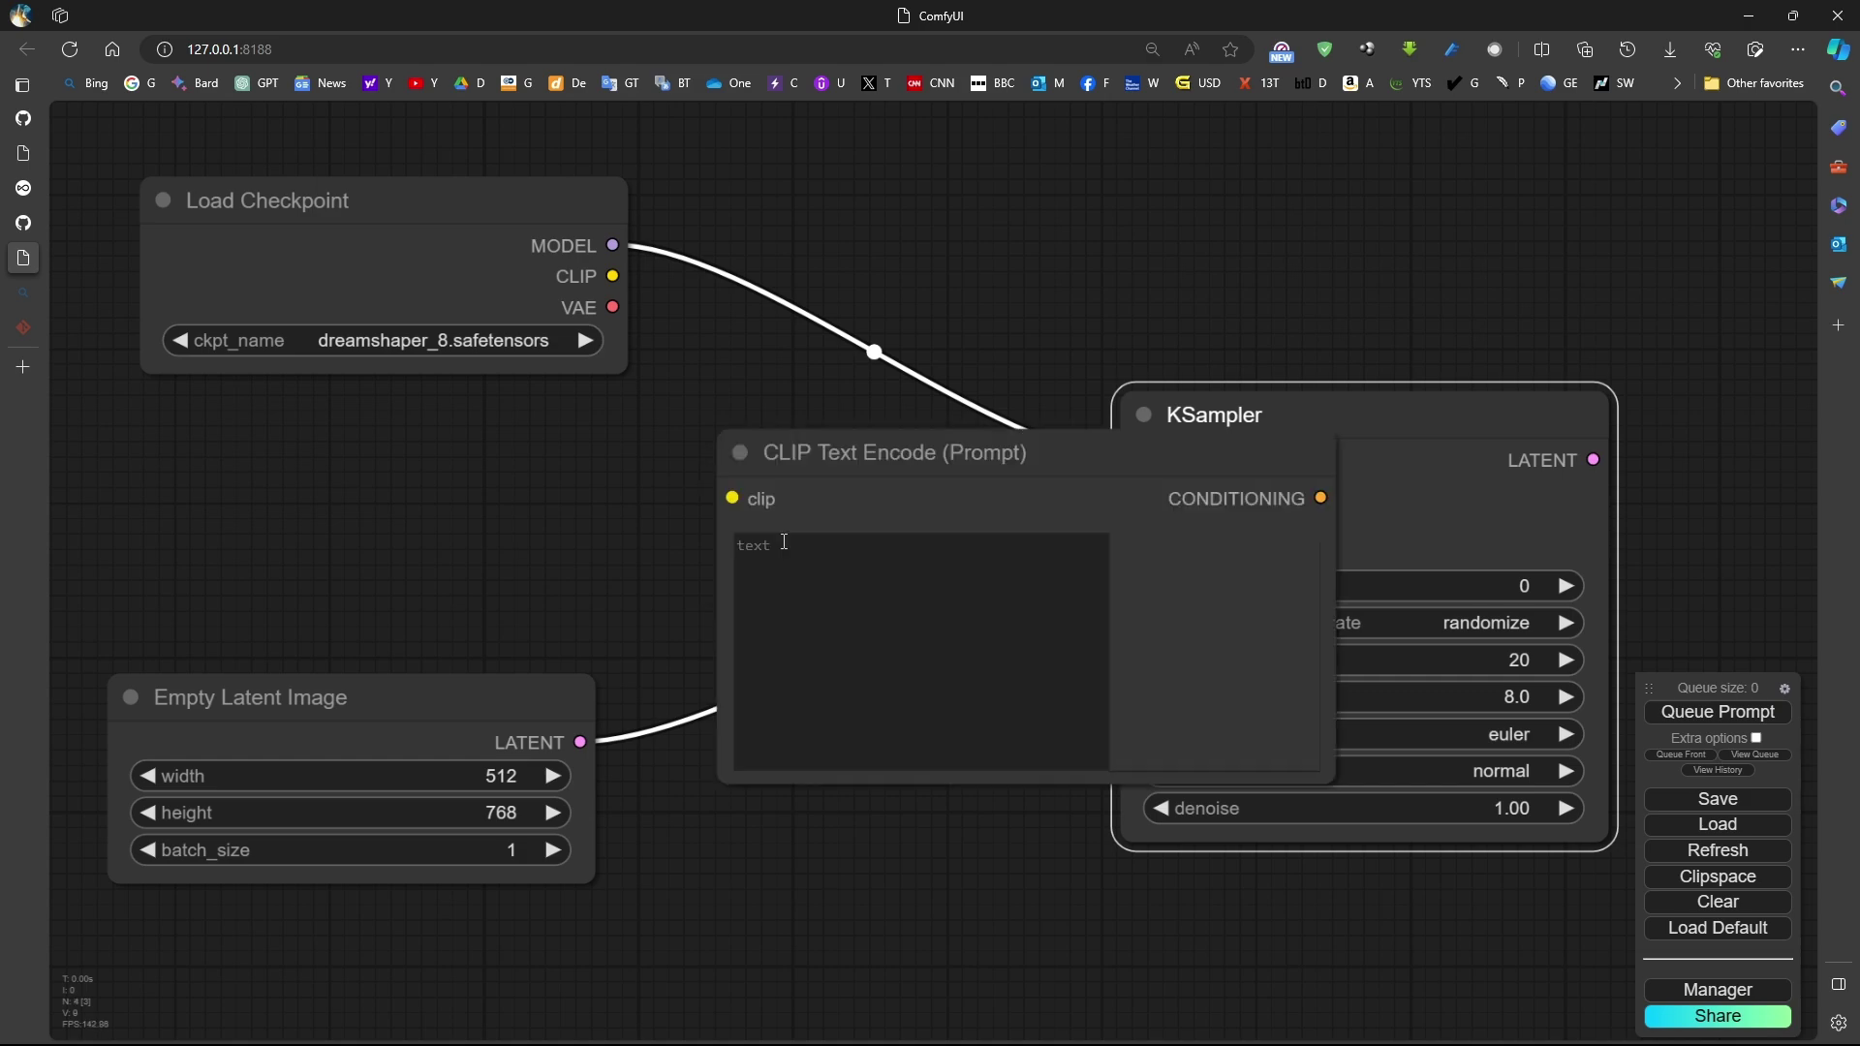
left_click_drag(941, 491, 690, 487)
left_click_drag(490, 200, 365, 175)
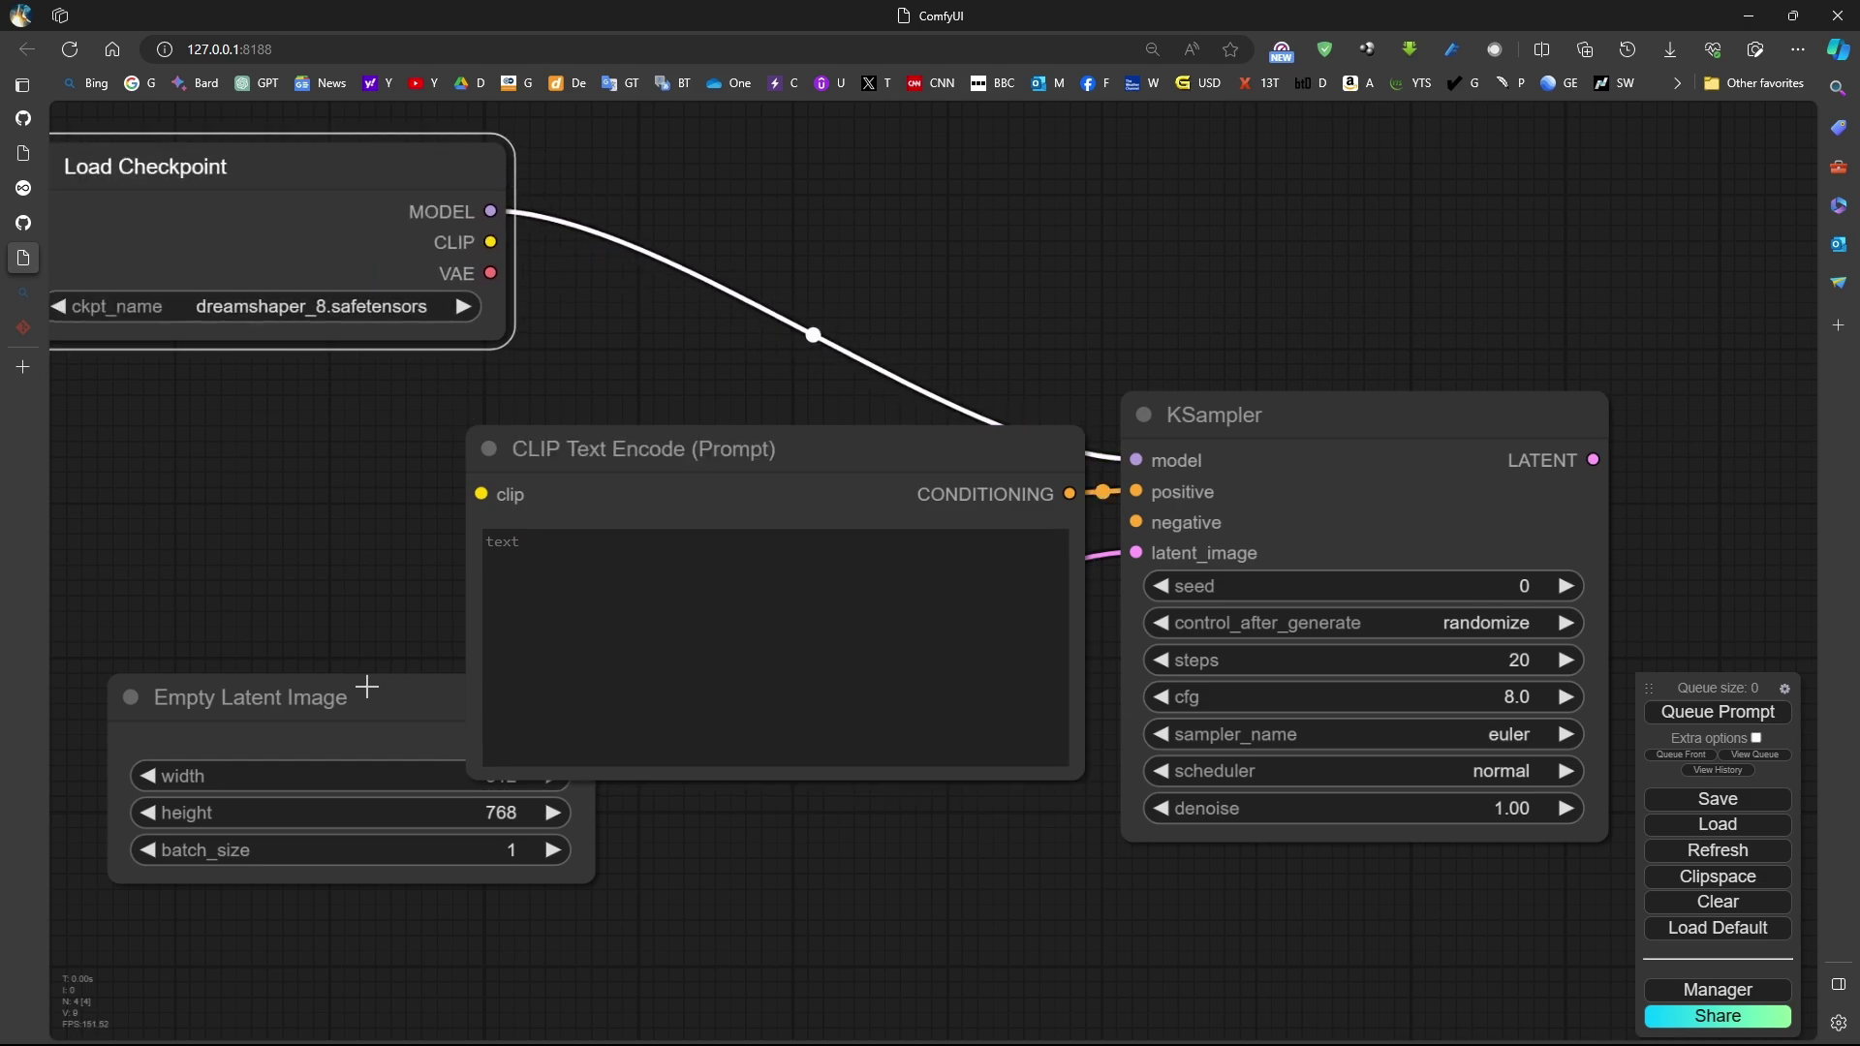
left_click_drag(365, 693, 303, 849)
left_click_drag(845, 477, 646, 468)
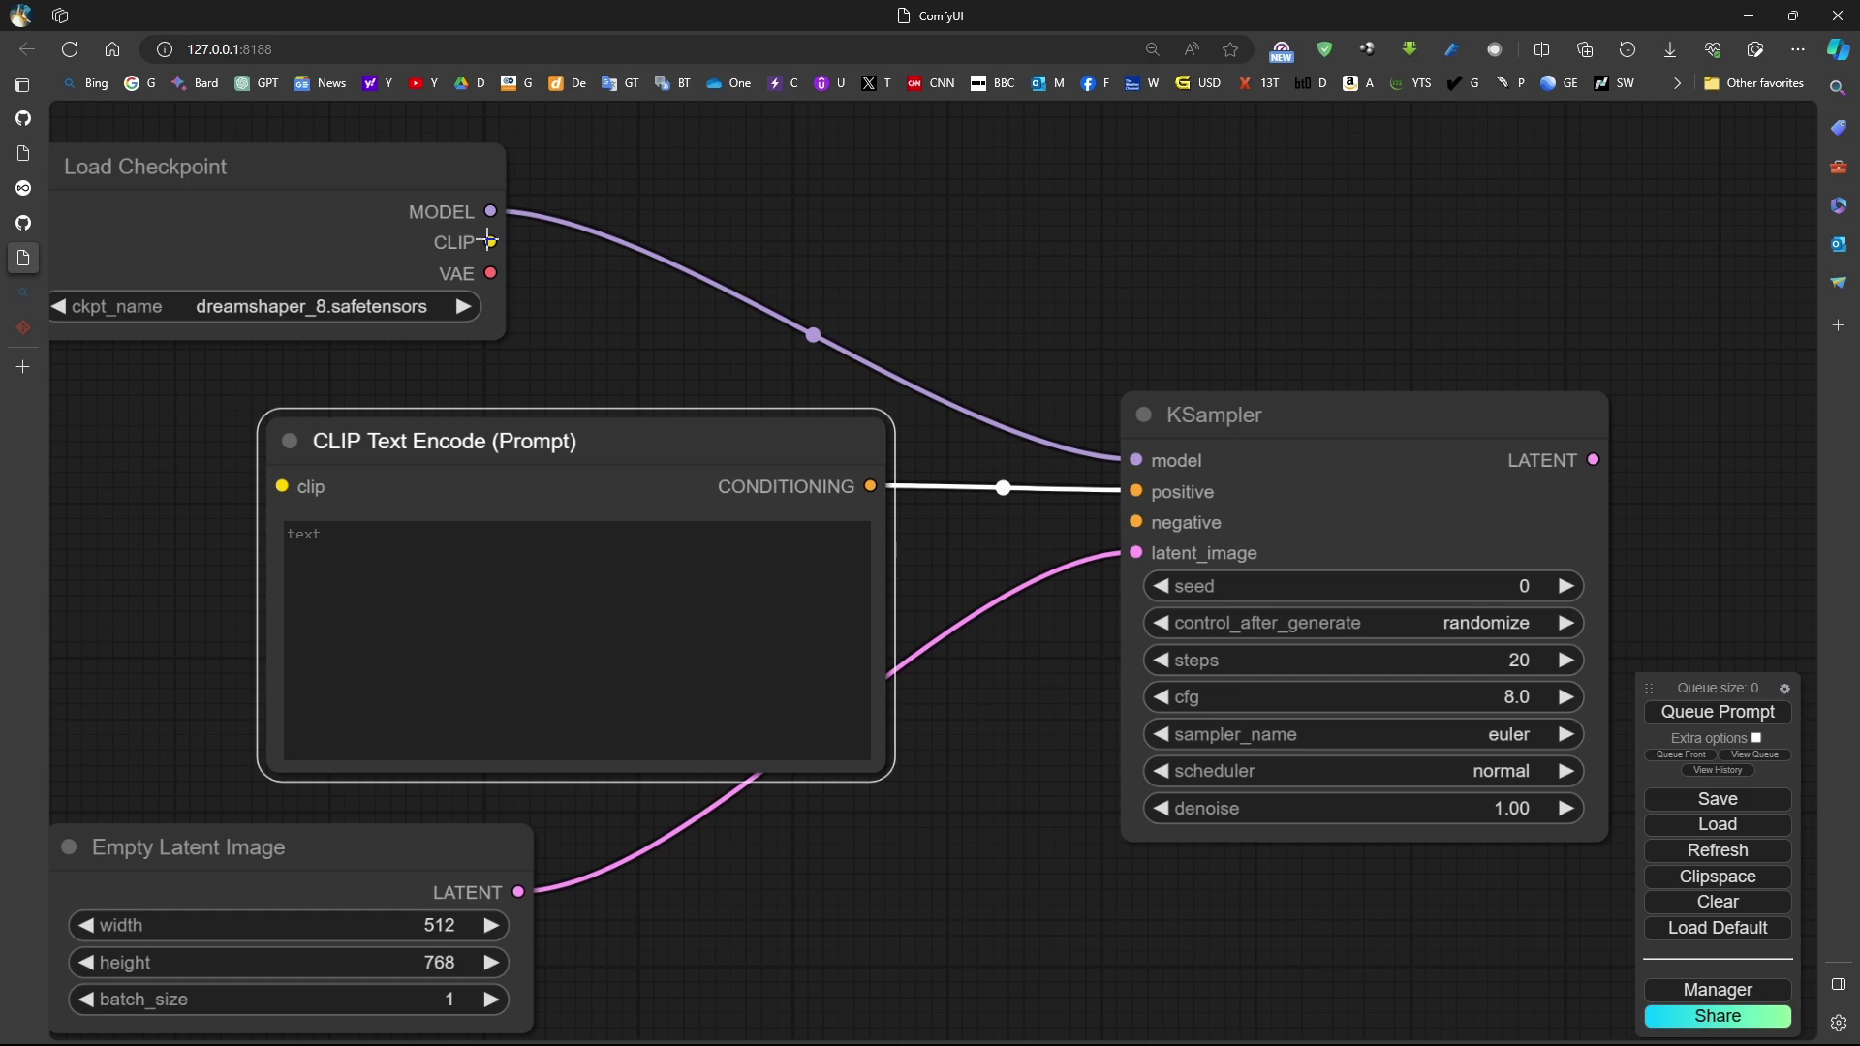
left_click_drag(487, 241, 283, 486)
key("ctrl+minus")
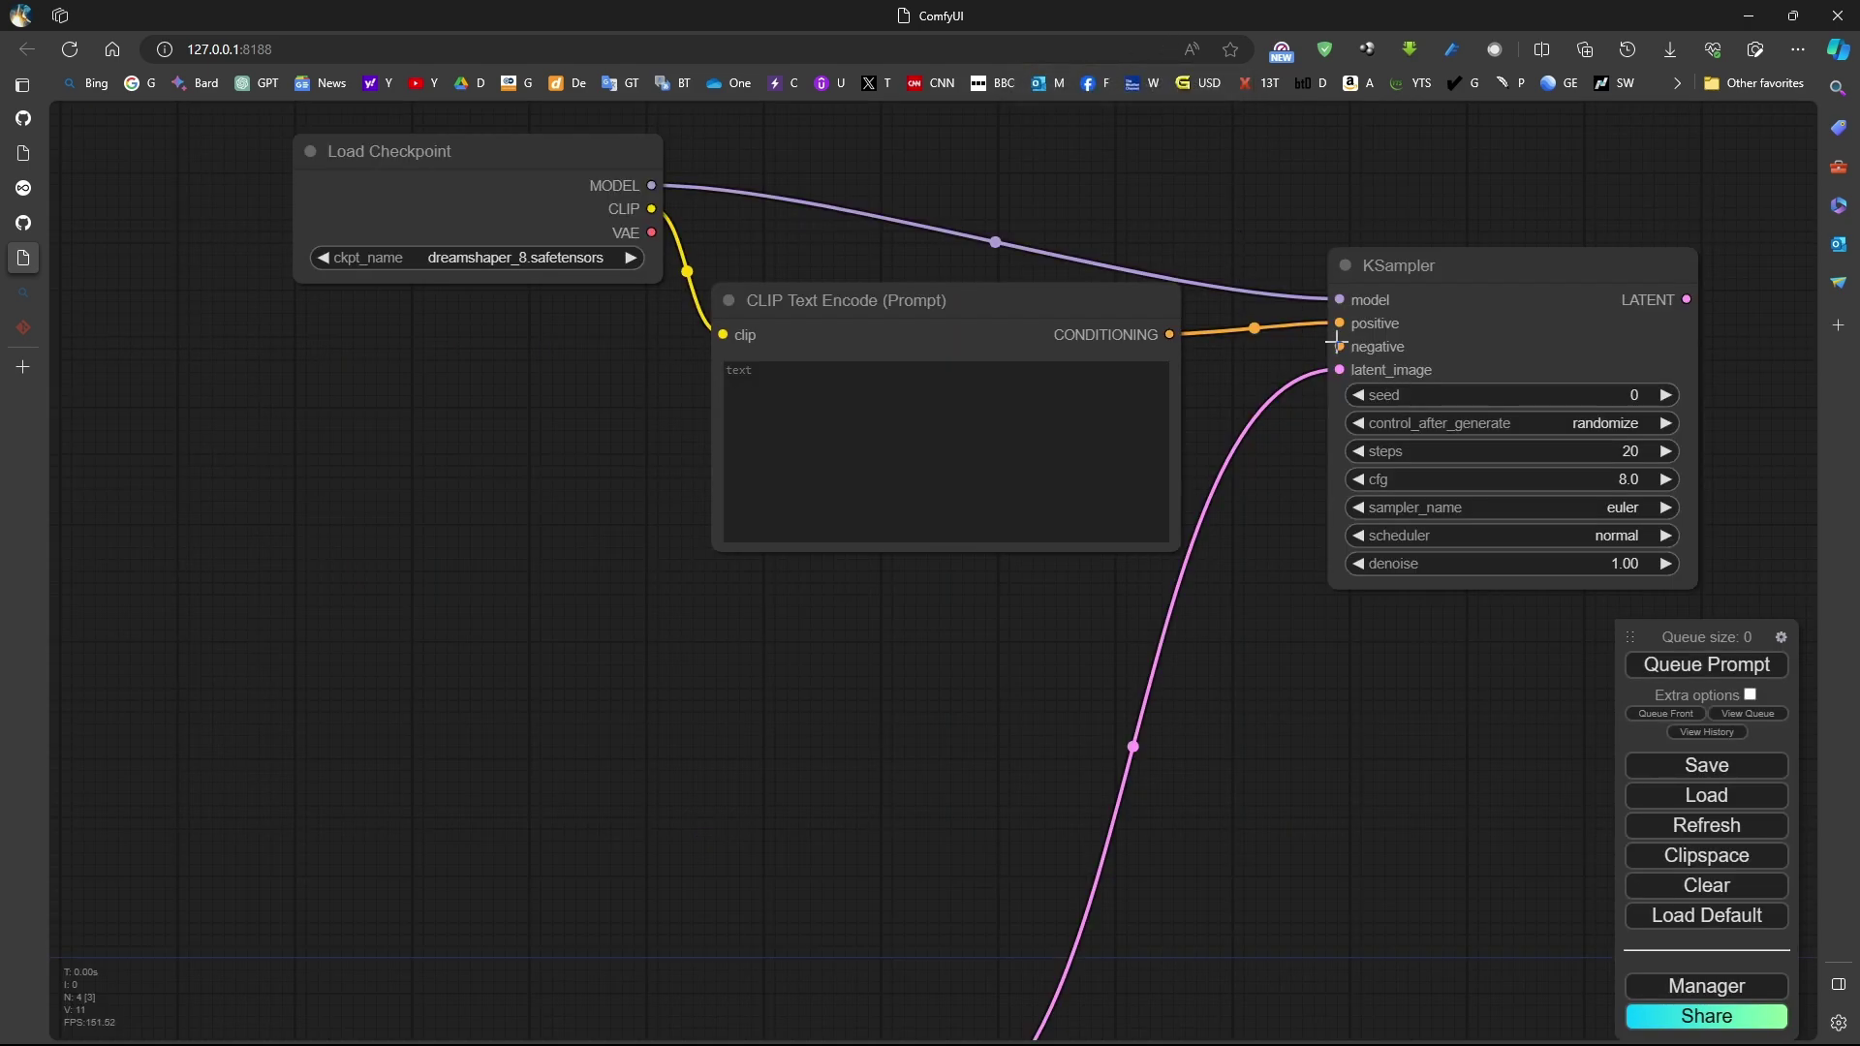
Add a second CLIP Text Encode node for KSampler's negative input and rearrange the checkpoint and prompt nodes.
left_click_drag(1340, 346, 647, 808)
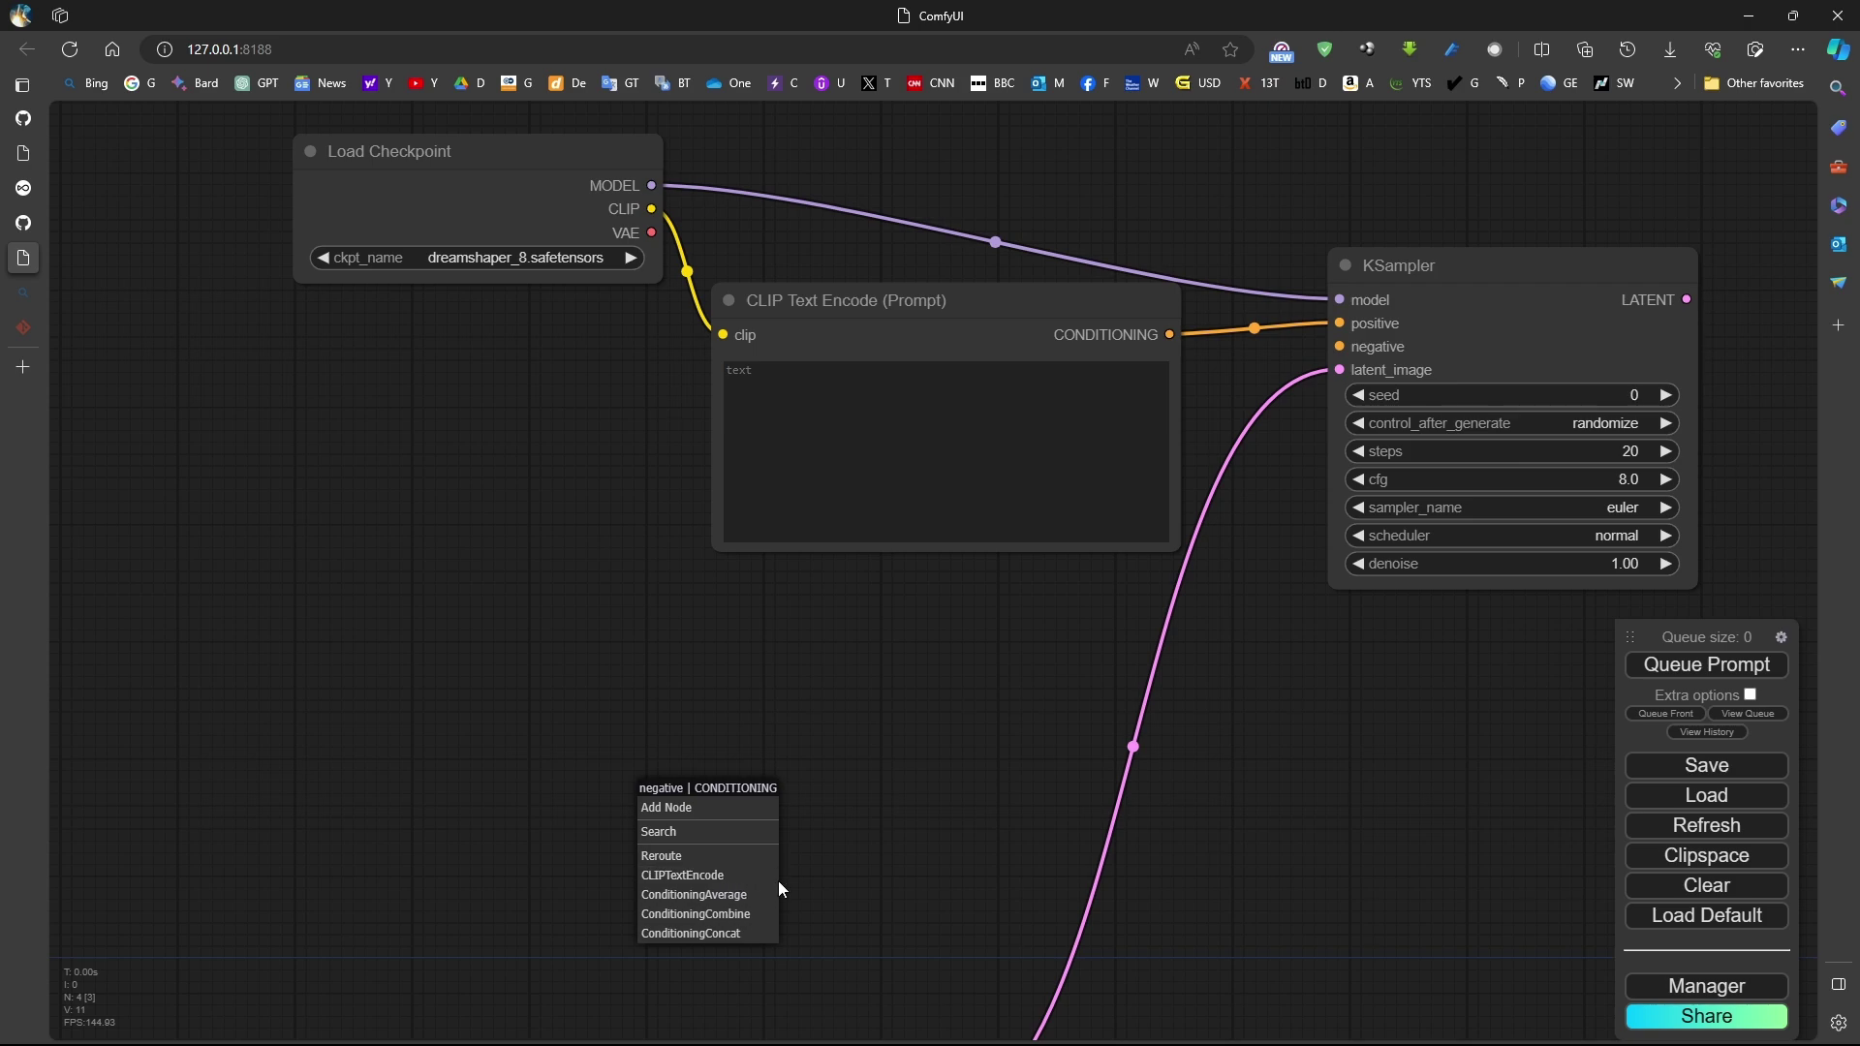
left_click(724, 876)
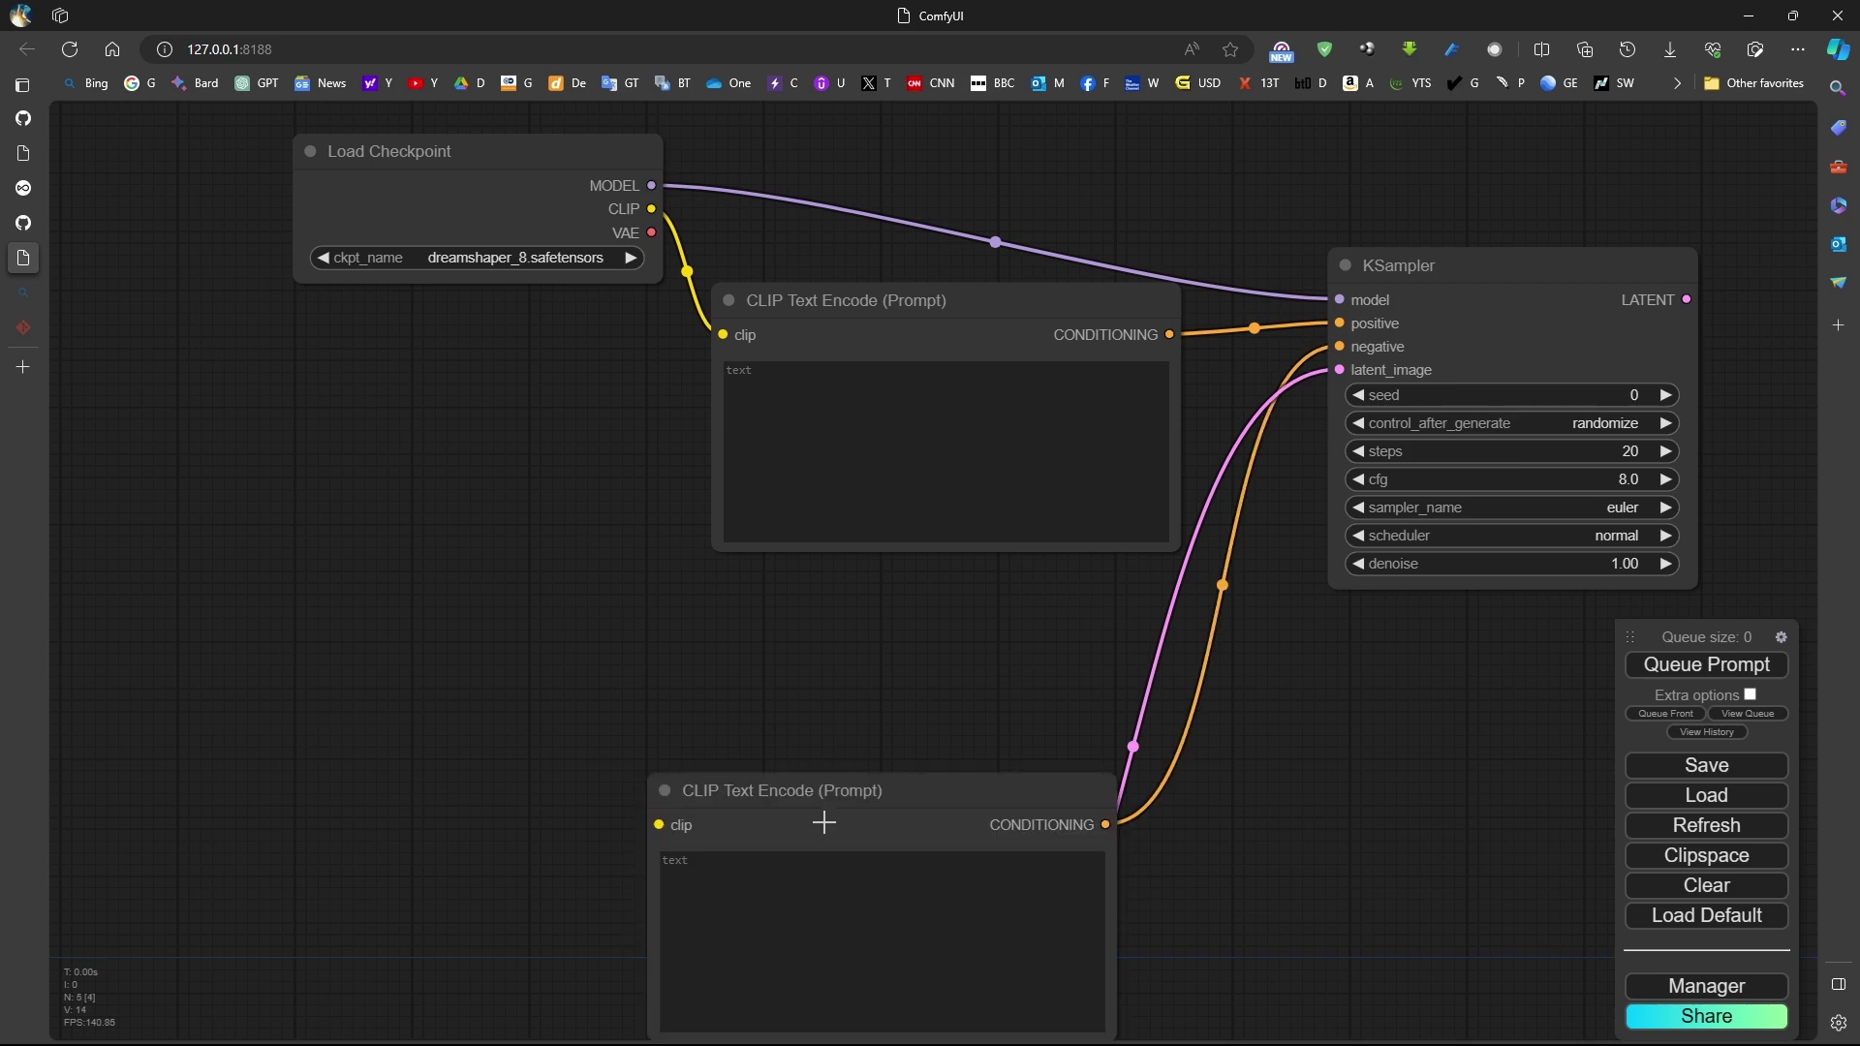
left_click_drag(823, 822, 592, 714)
left_click(518, 793)
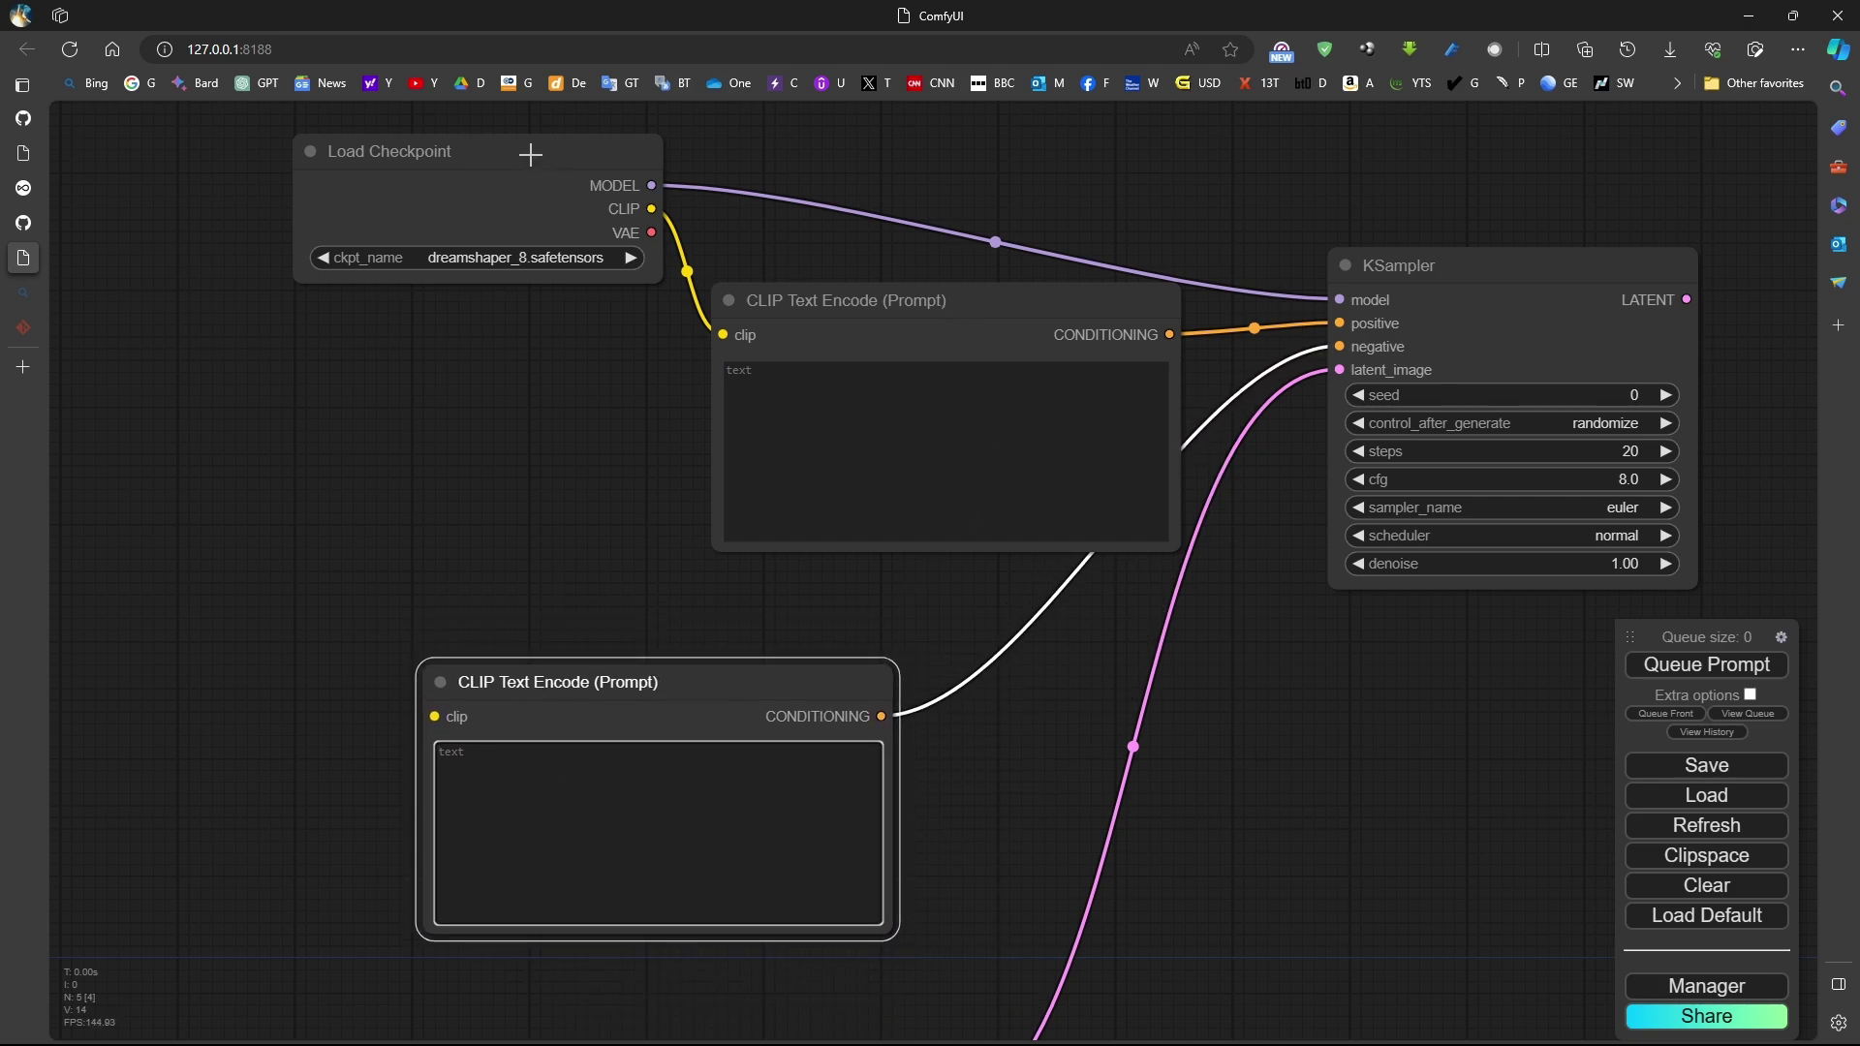
left_click_drag(530, 154, 319, 154)
left_click_drag(867, 291, 656, 292)
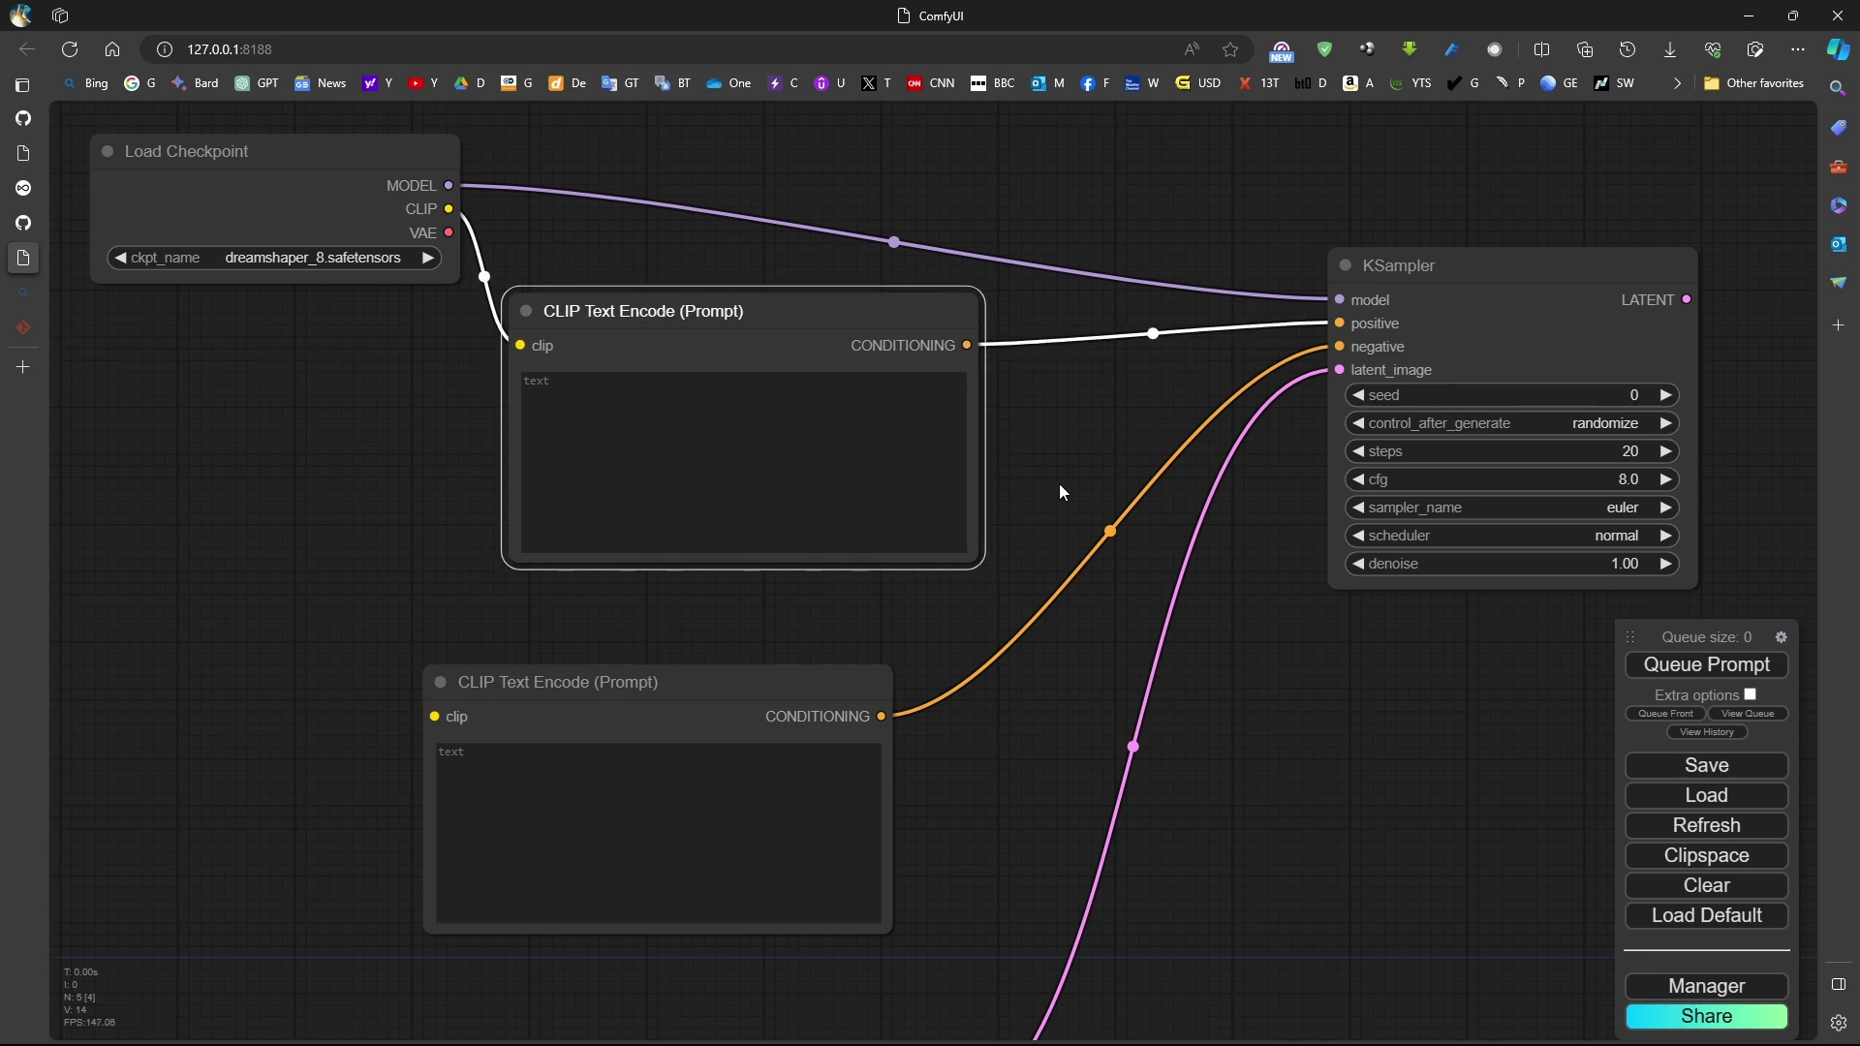
Add a VAE Decode node fed by KSampler's LATENT output and reposition KSampler between it and the prompts.
scroll(1060, 484, "down", 6)
left_click_drag(1790, 514, 1483, 473)
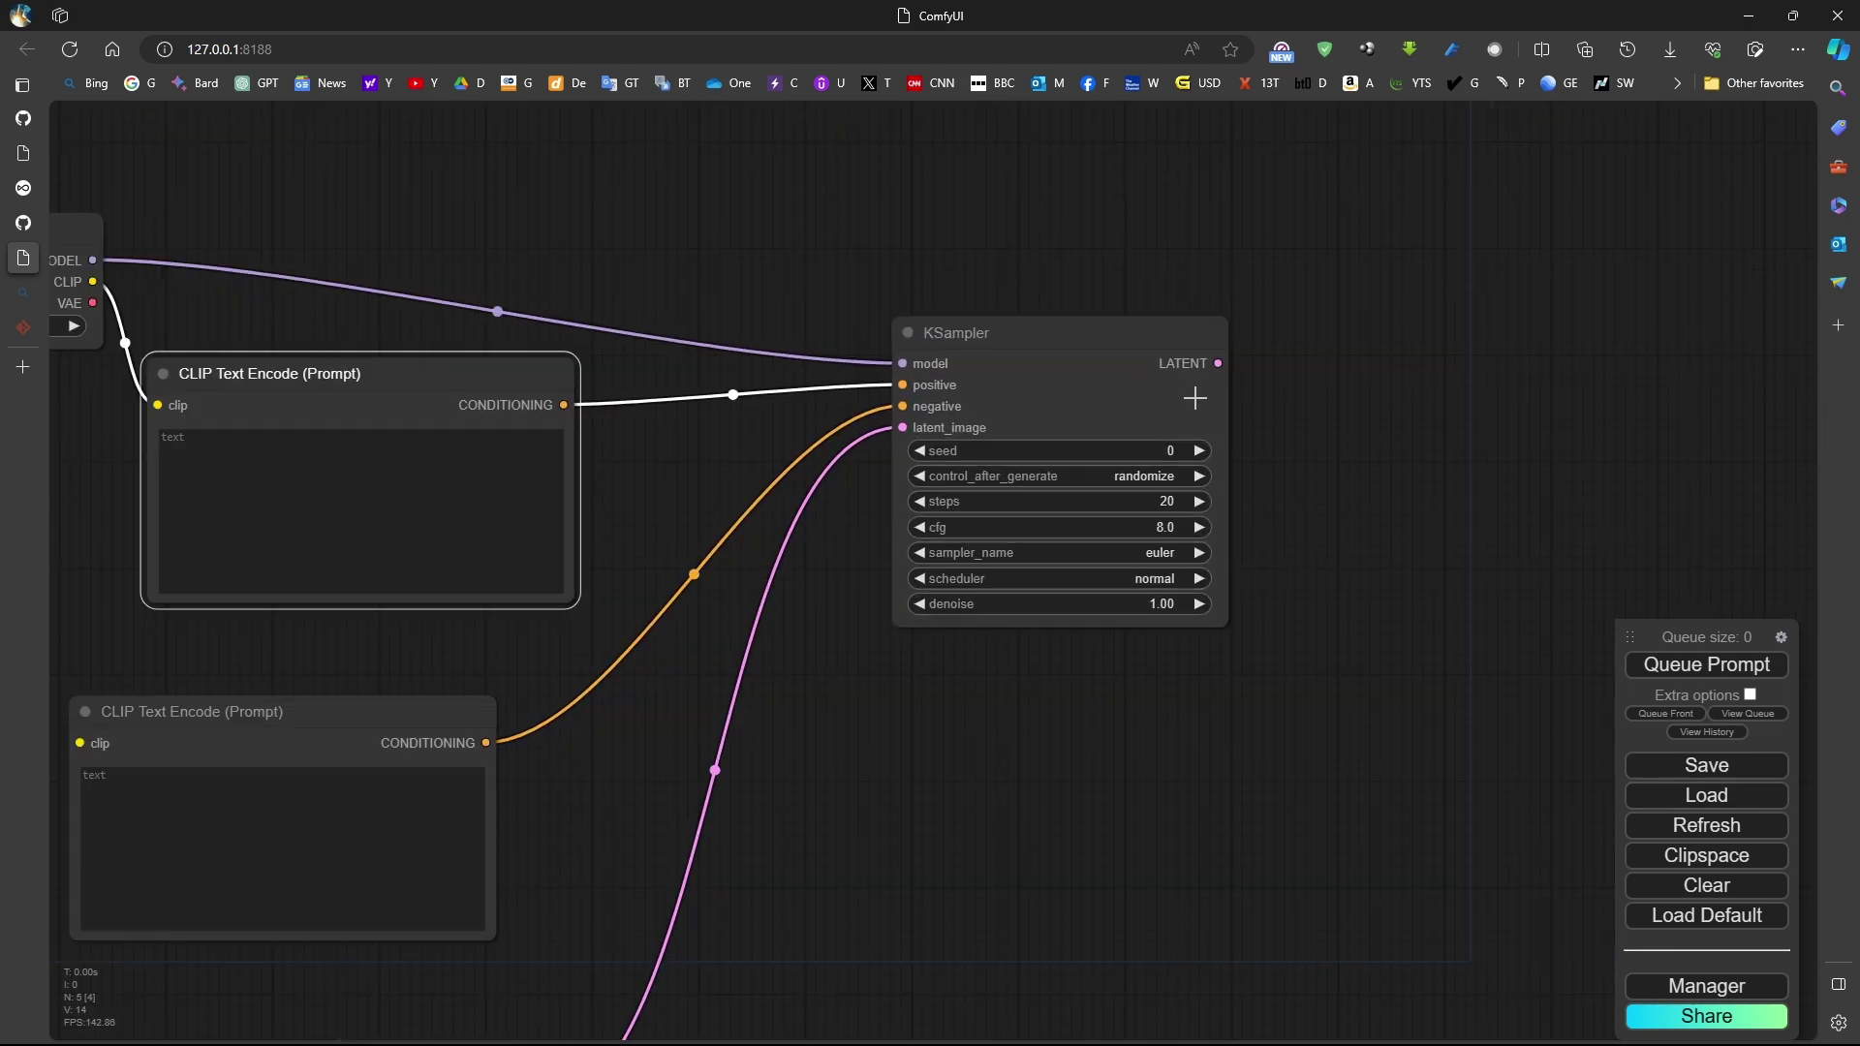
scroll(969, 339, "up", 7)
left_click_drag(1058, 316, 979, 286)
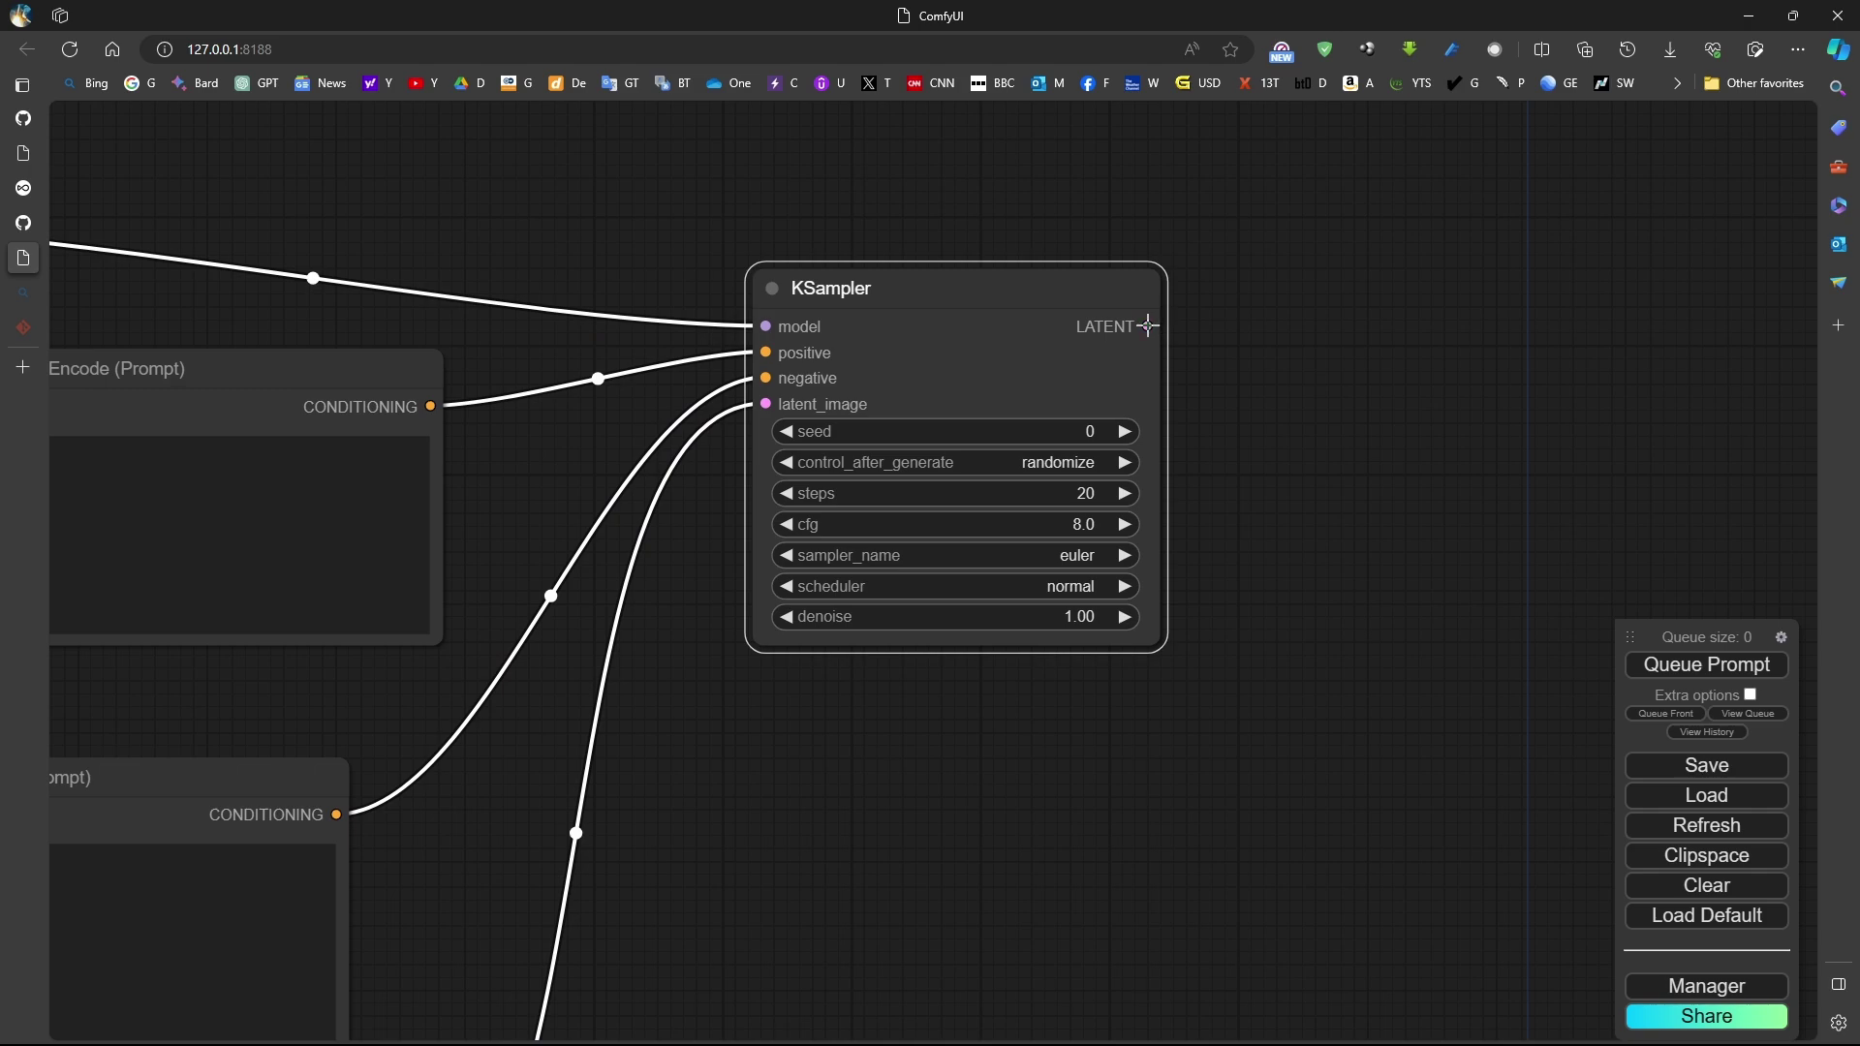
left_click_drag(1147, 327, 1350, 293)
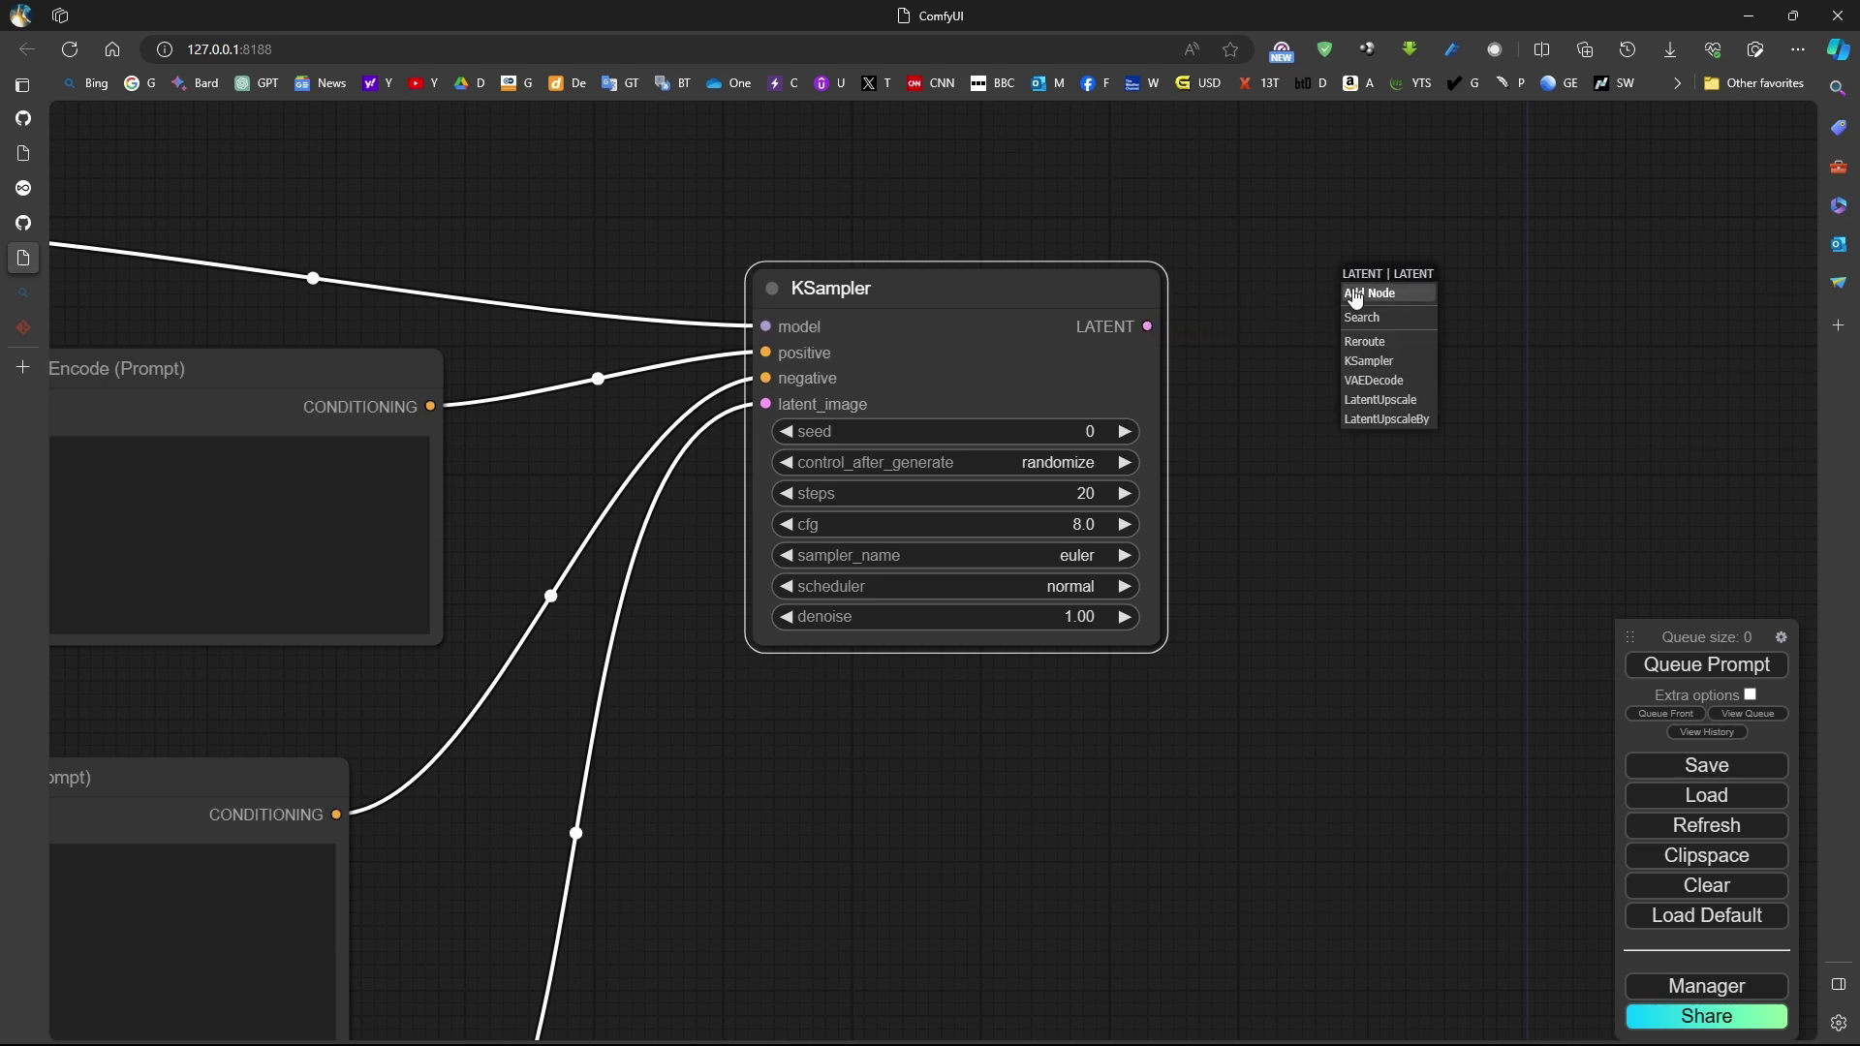
left_click(1376, 380)
left_click_drag(1063, 275, 1027, 351)
scroll(1311, 479, "down", 6)
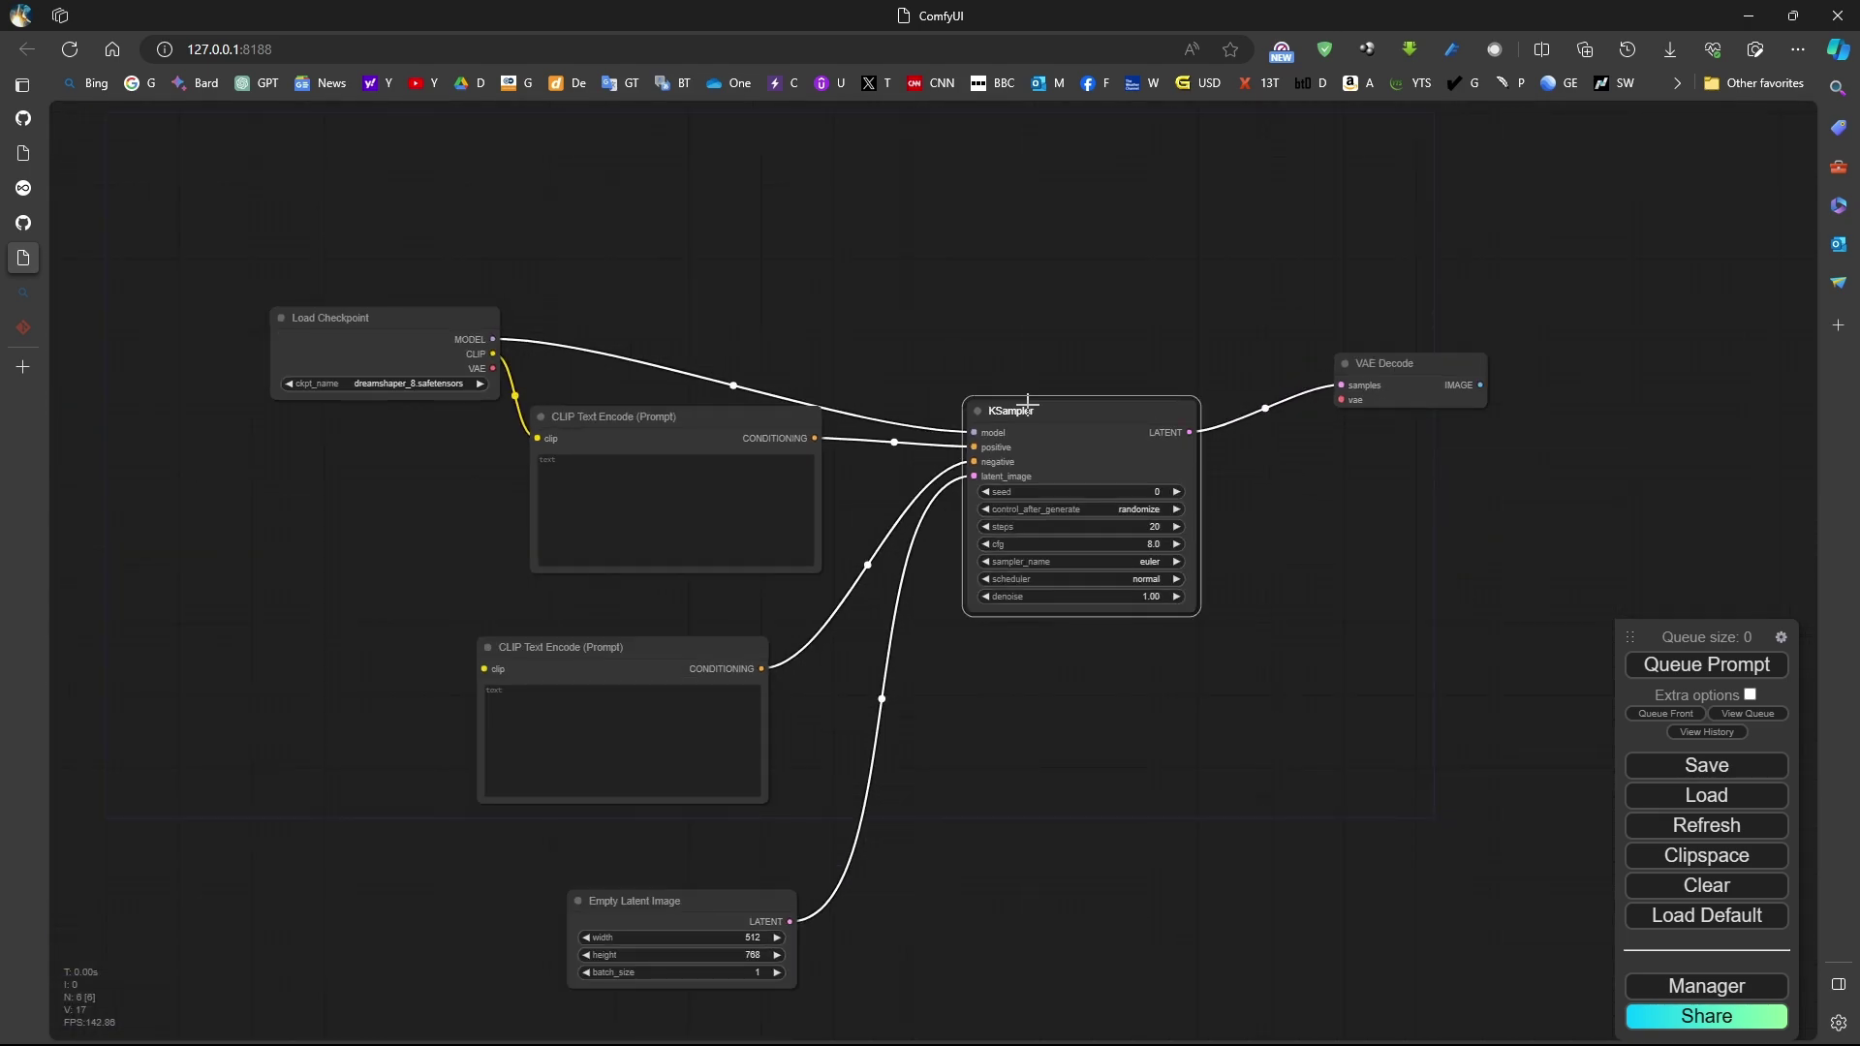
Try a Load VAE node with vae-ft-mse-840000-ema-pruned.safetensors on VAE Decode's vae input, and delete the node.
scroll(1027, 405, "up", 3)
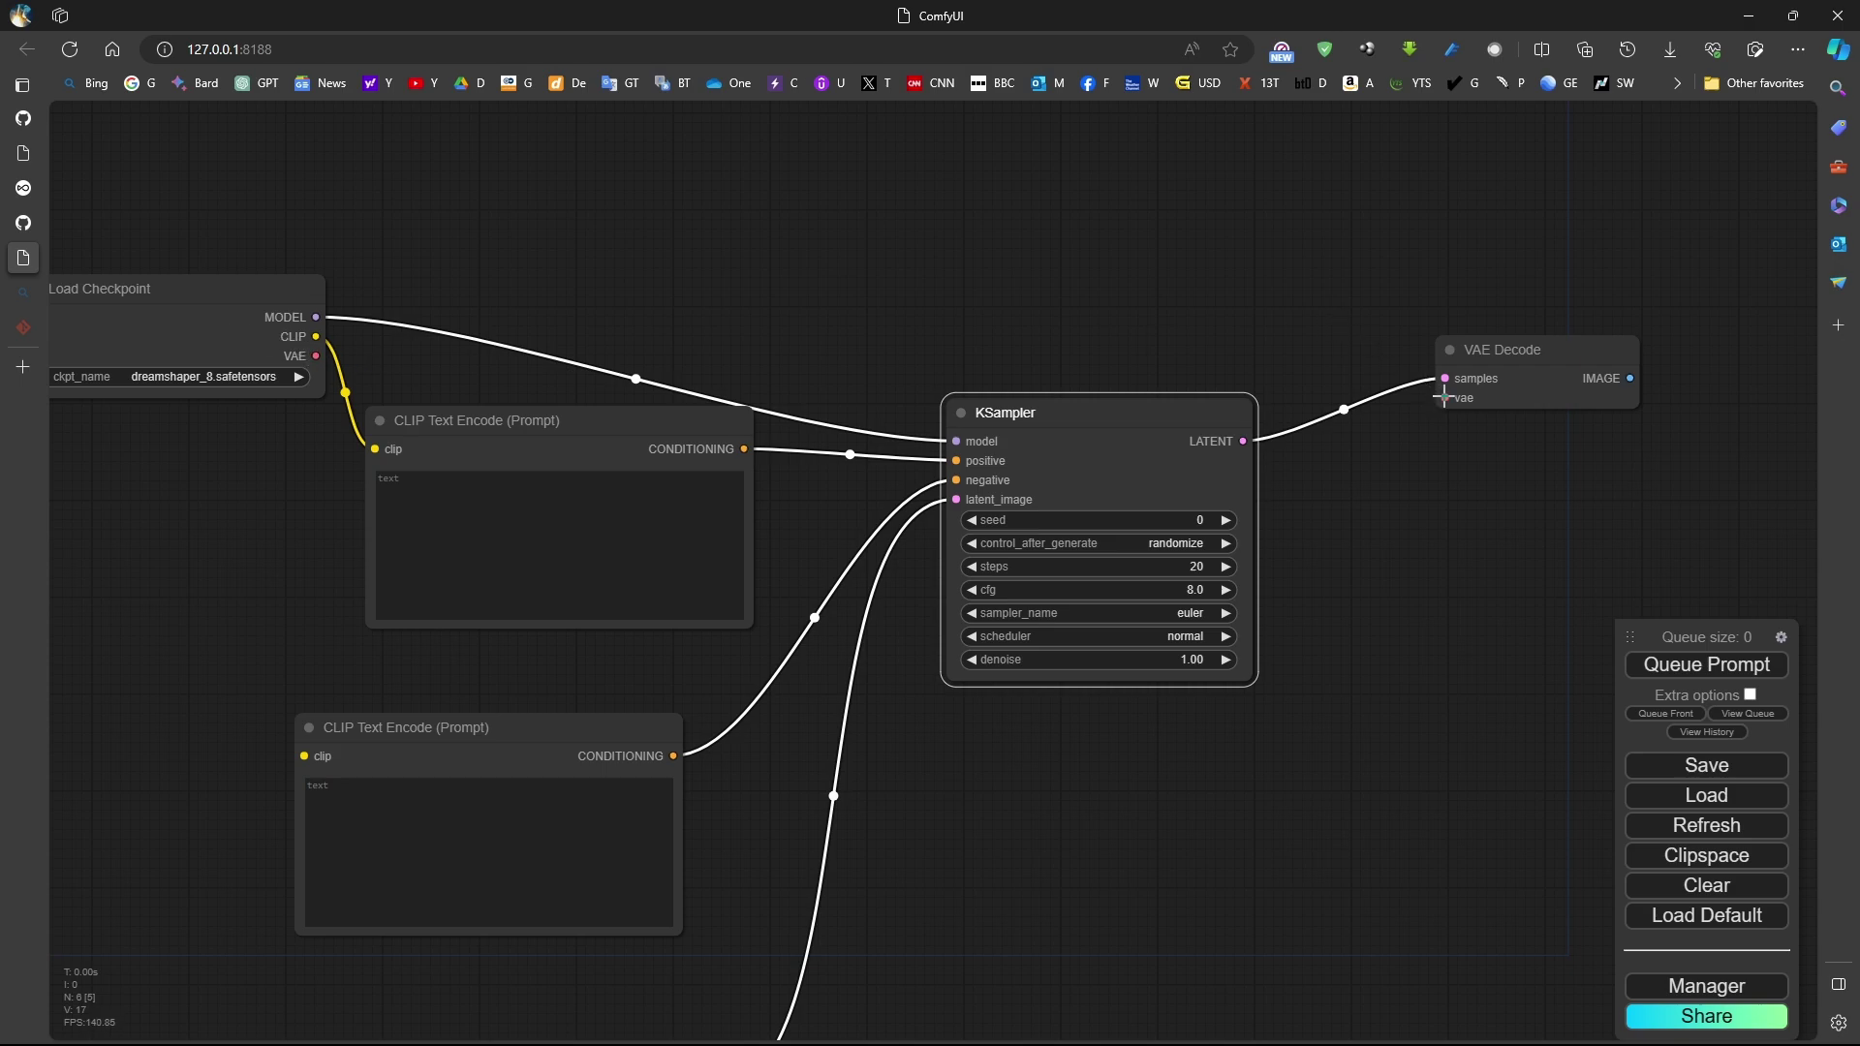
left_click_drag(1444, 397, 932, 194)
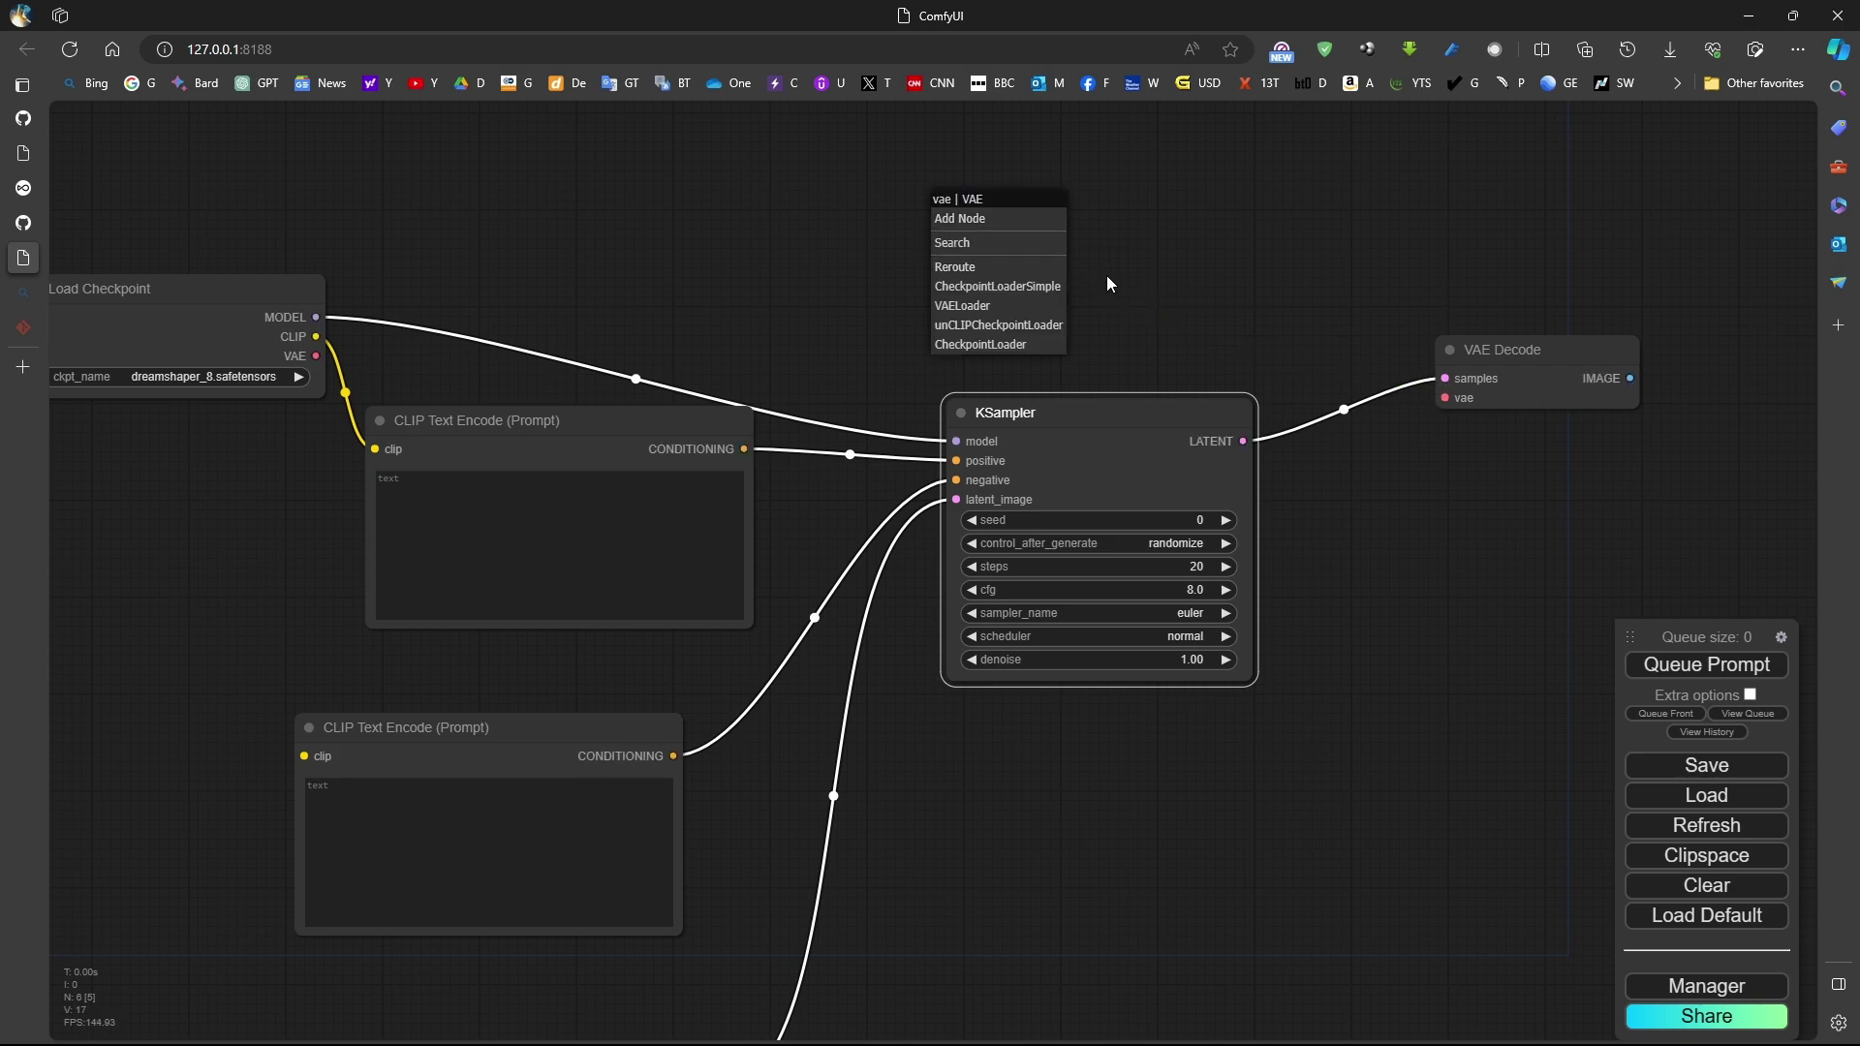
left_click(1017, 308)
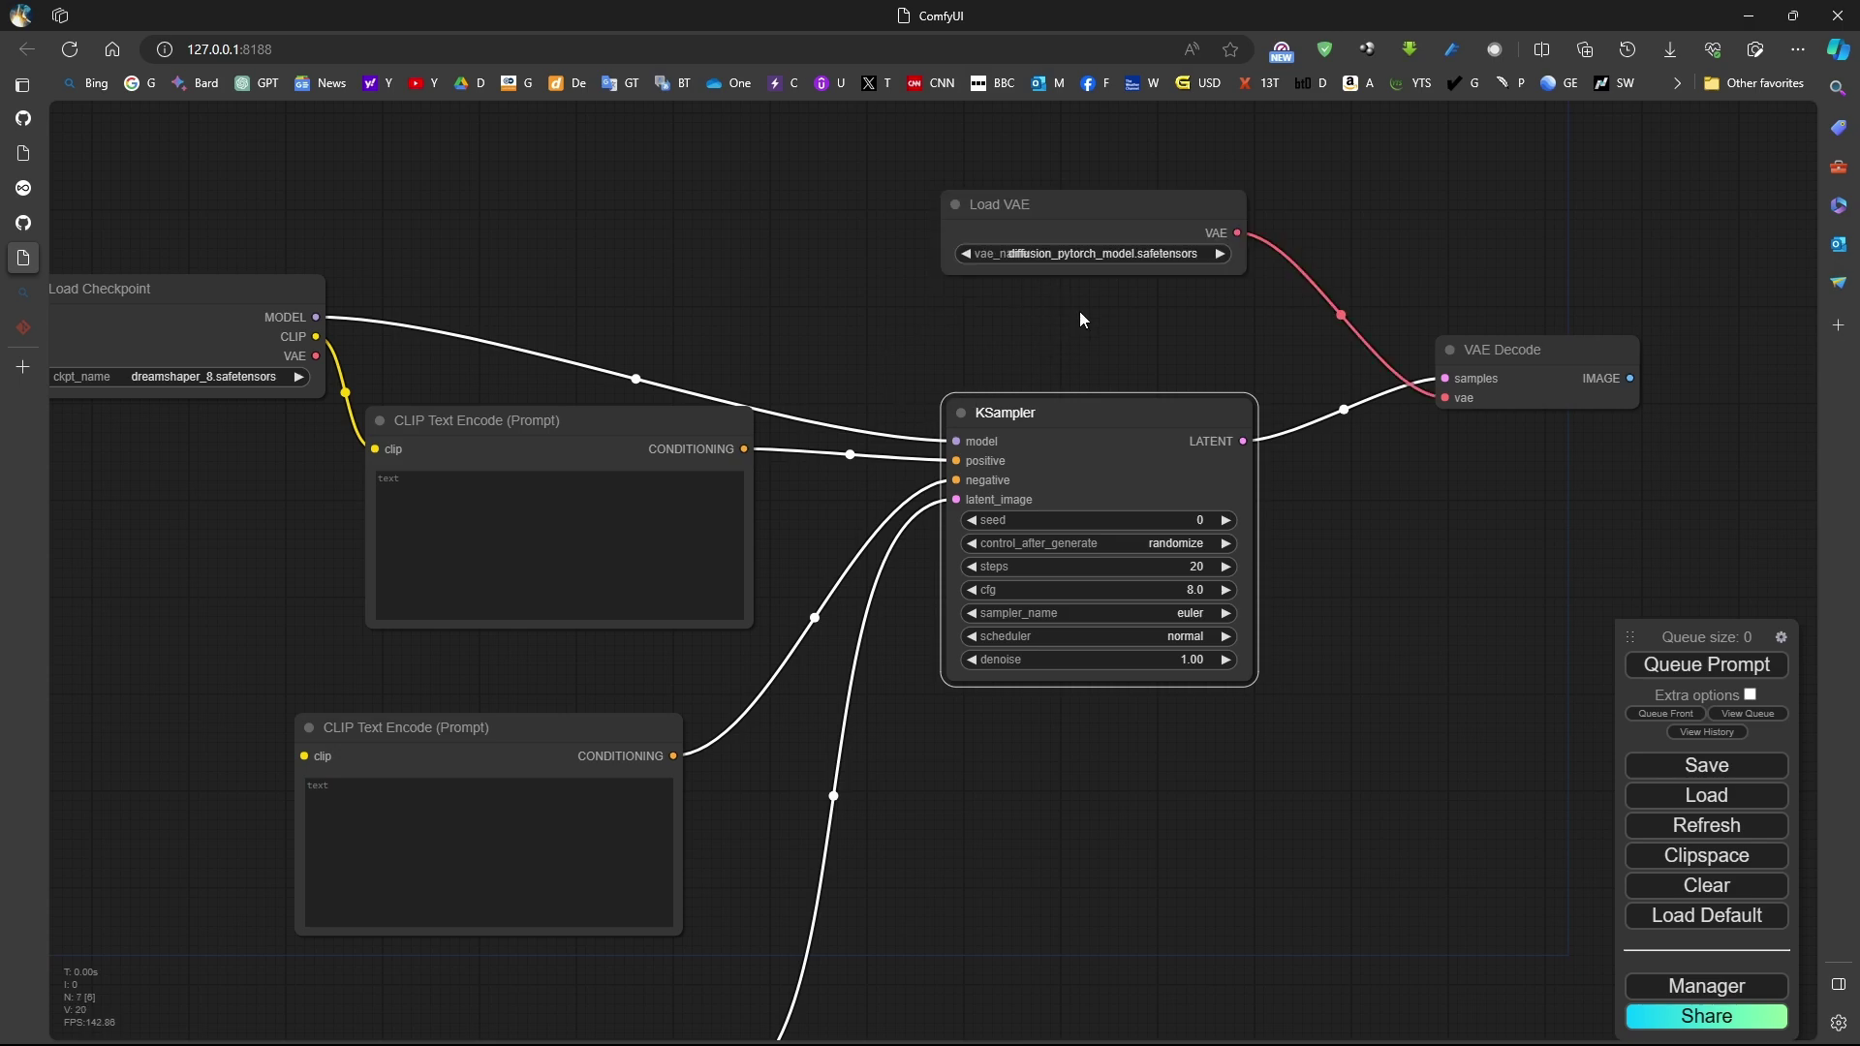
left_click(1224, 252)
left_click(1208, 253)
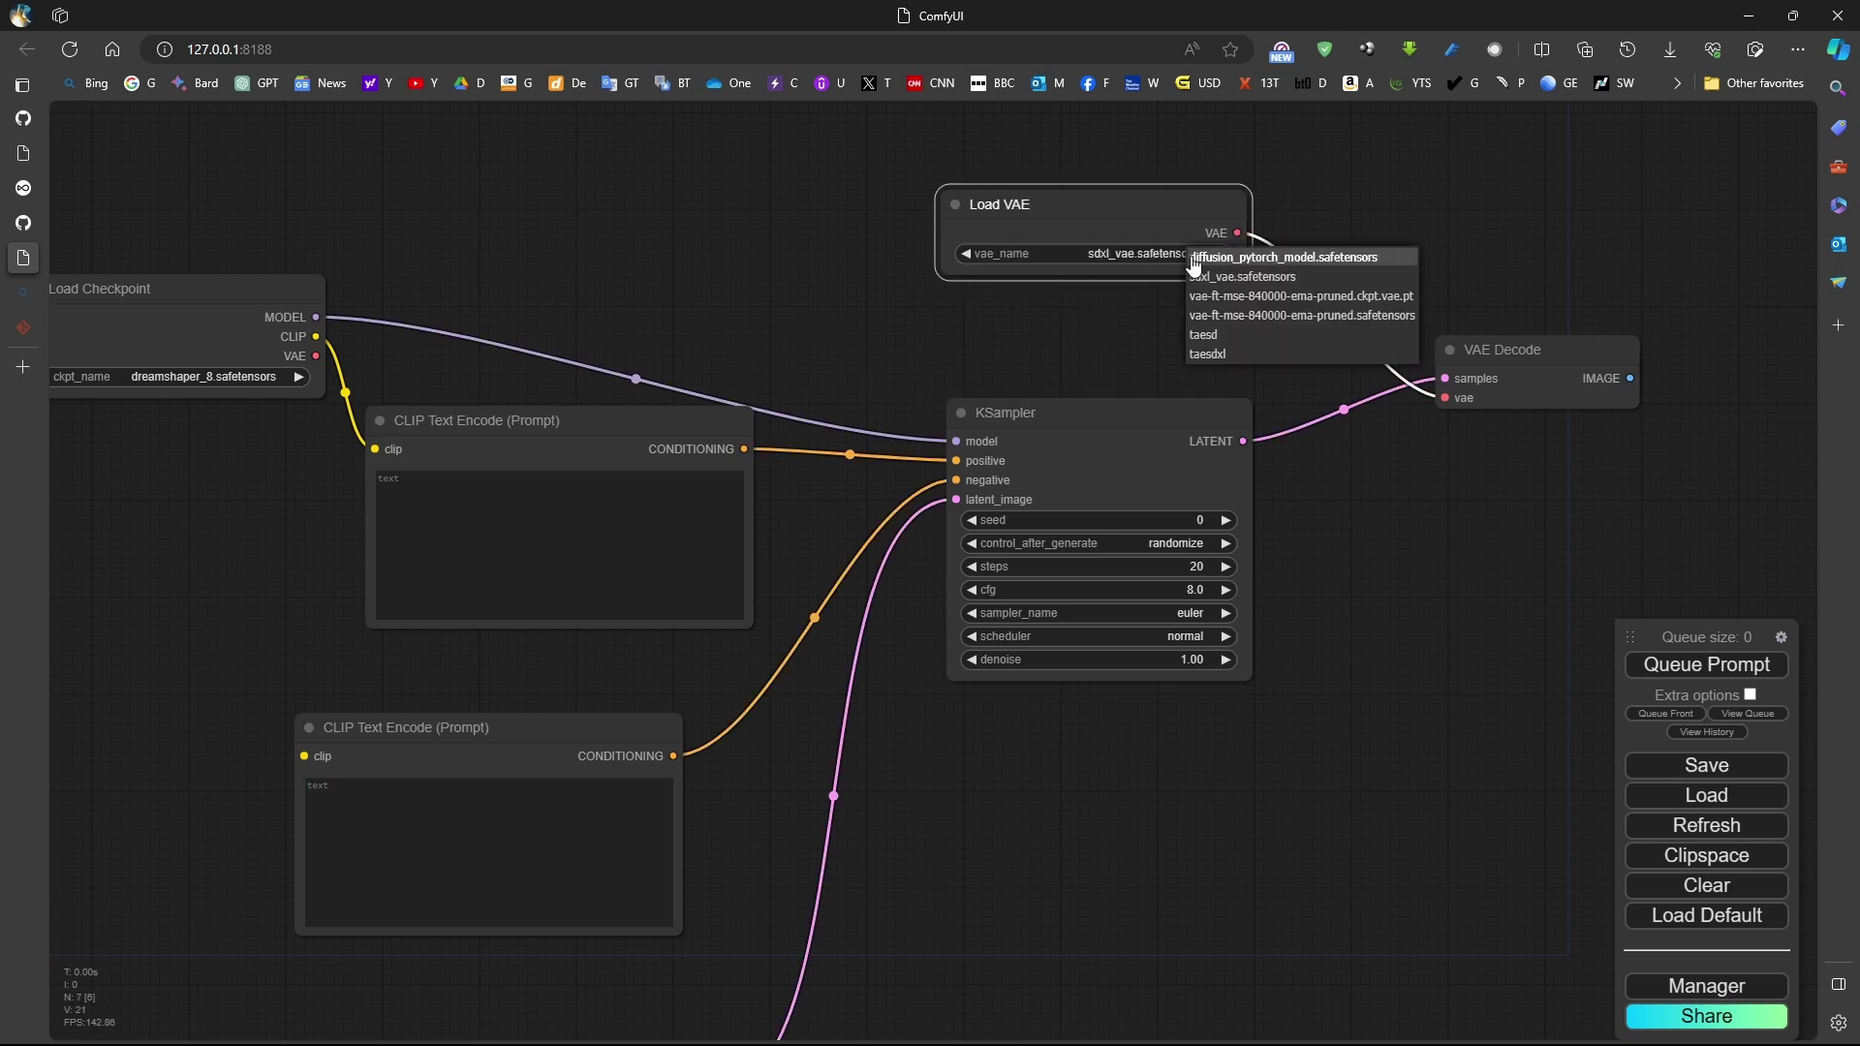
left_click(1259, 317)
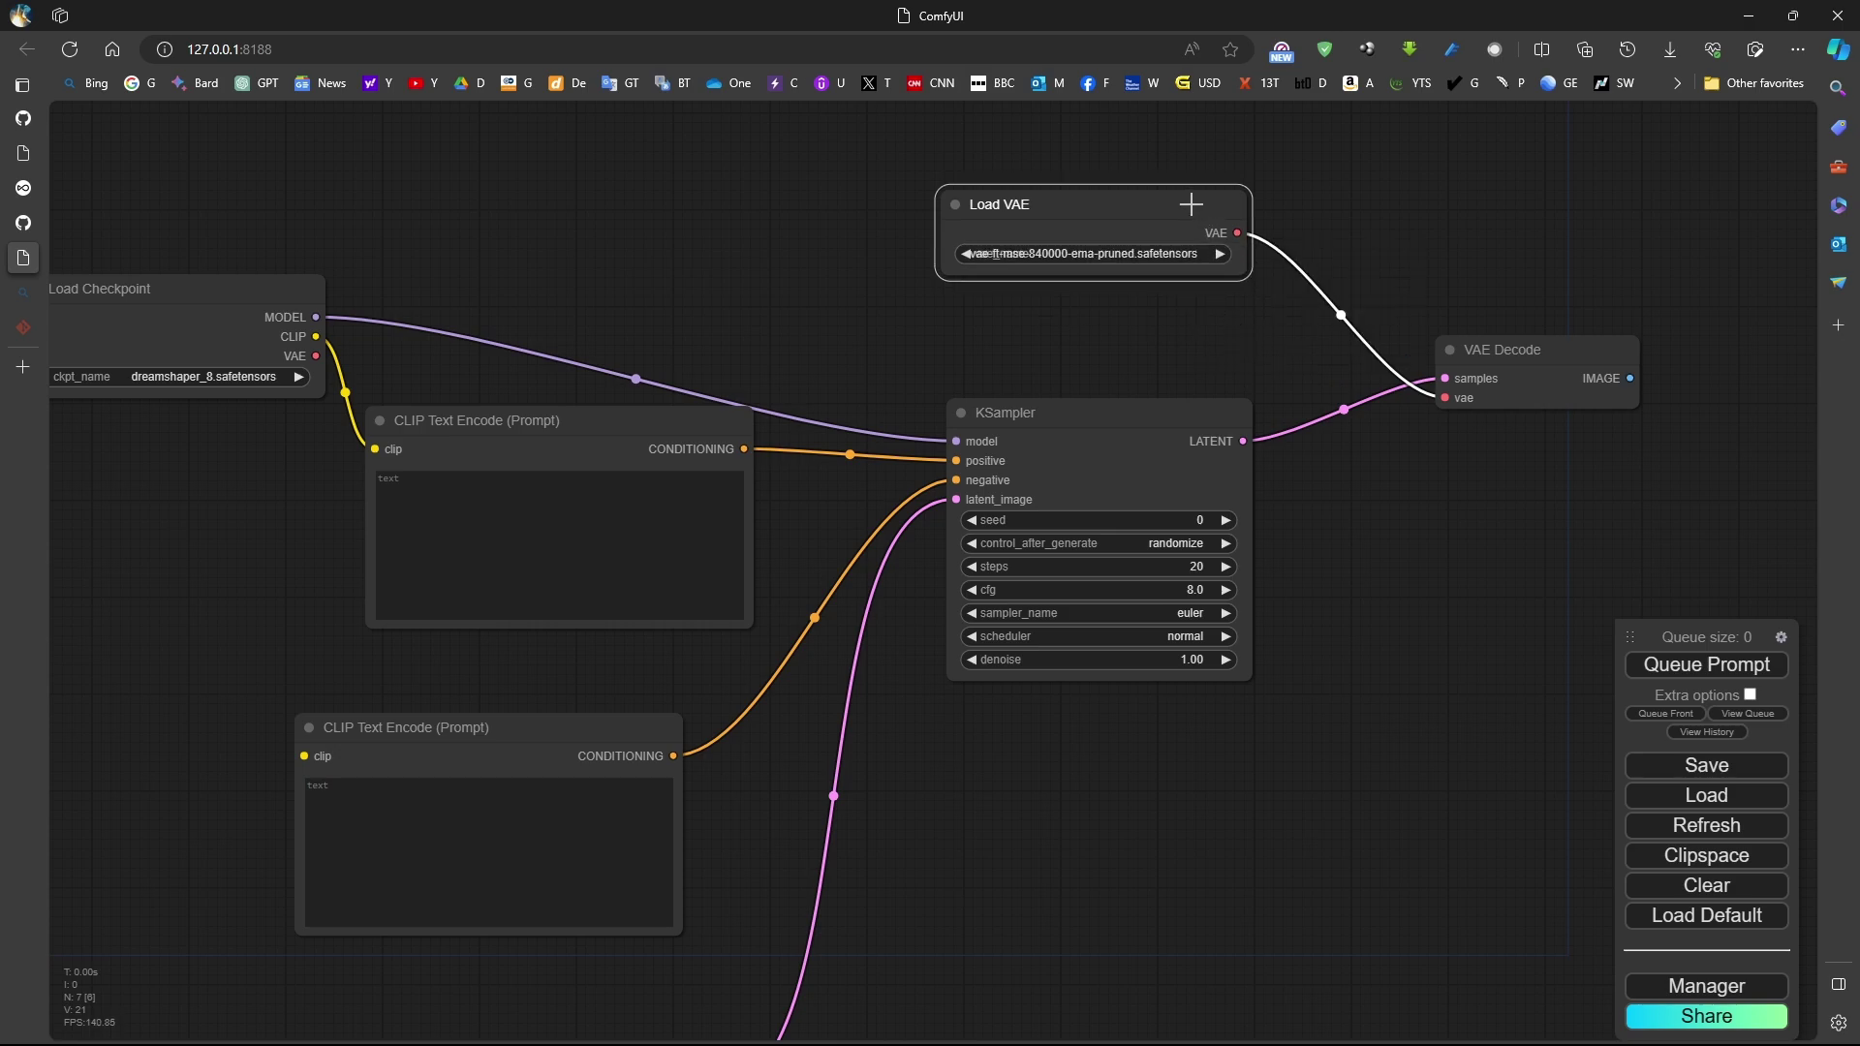
key("Delete")
Connect the checkpoint's VAE output to VAE Decode's vae input and move VAE Decode closer to KSampler.
left_click_drag(316, 356, 1444, 397)
left_click_drag(1528, 350, 1431, 249)
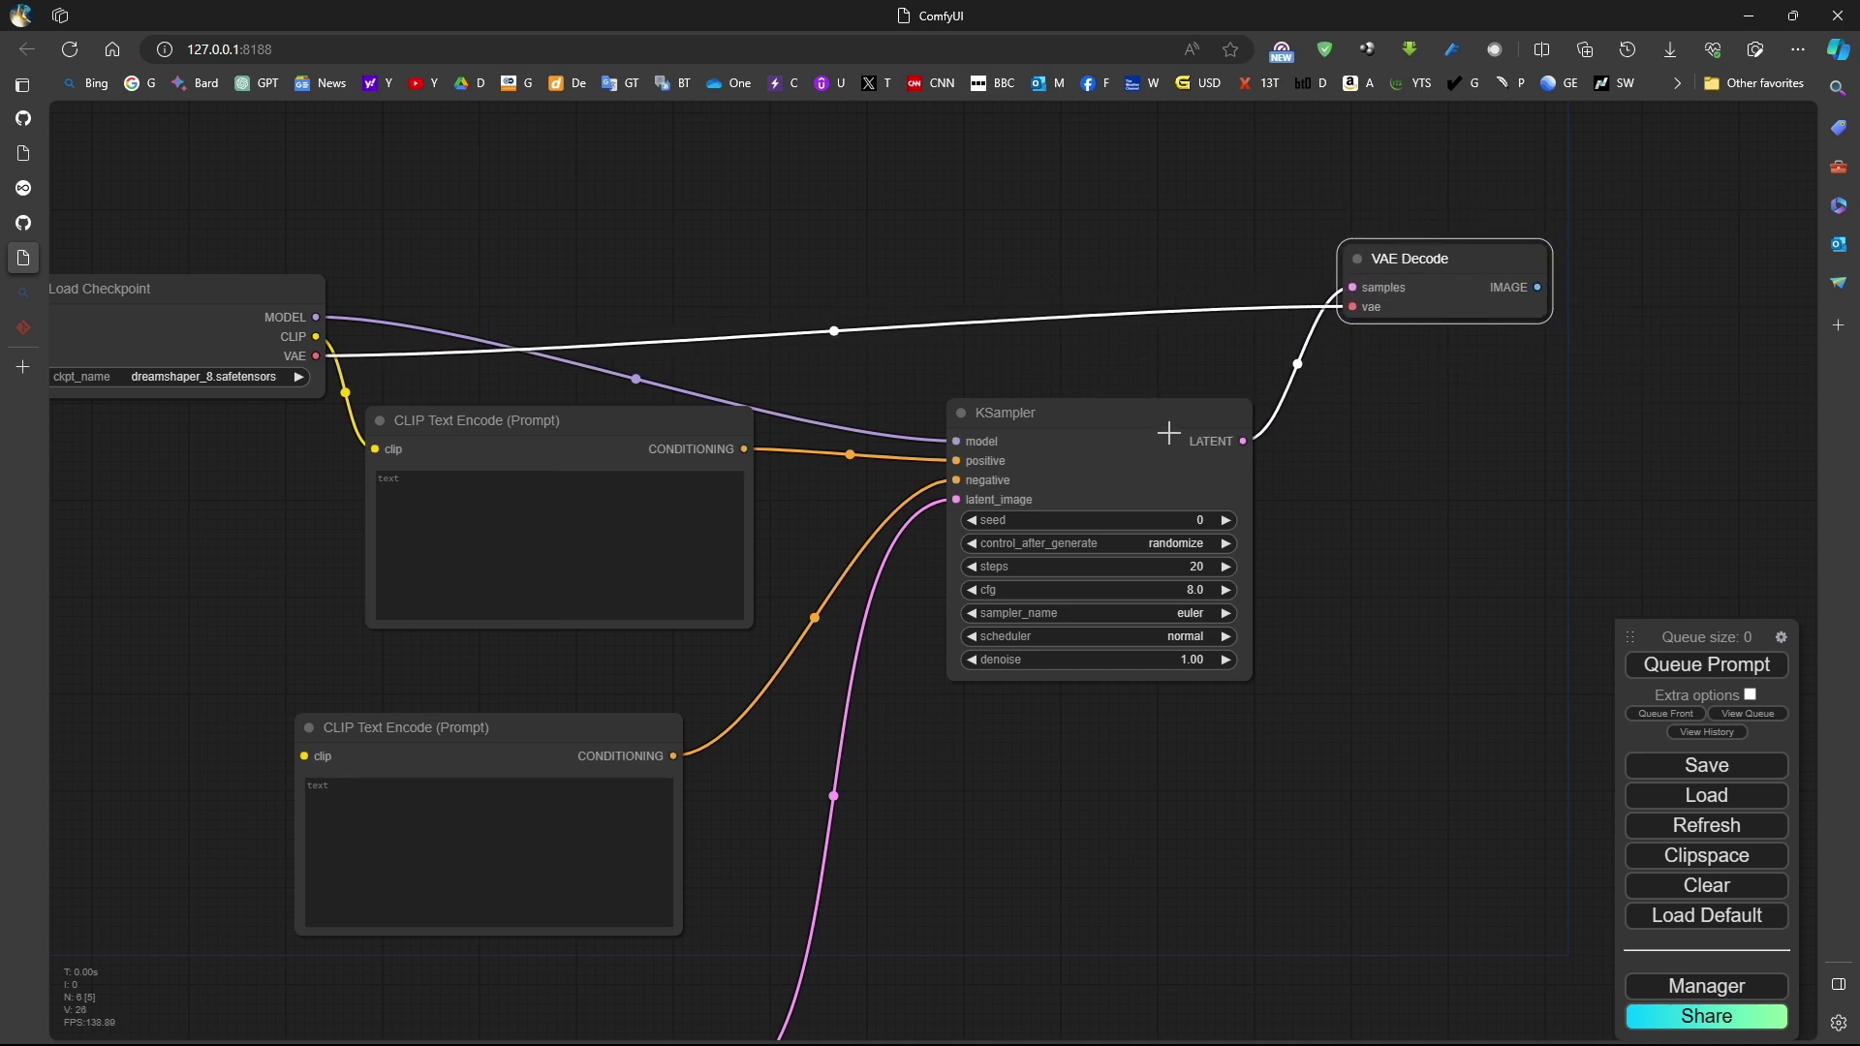
mouse_move(1168, 433)
left_mouse_down()
mouse_move(1108, 423)
mouse_move(1138, 435)
left_mouse_up()
left_click_drag(1427, 258, 1353, 284)
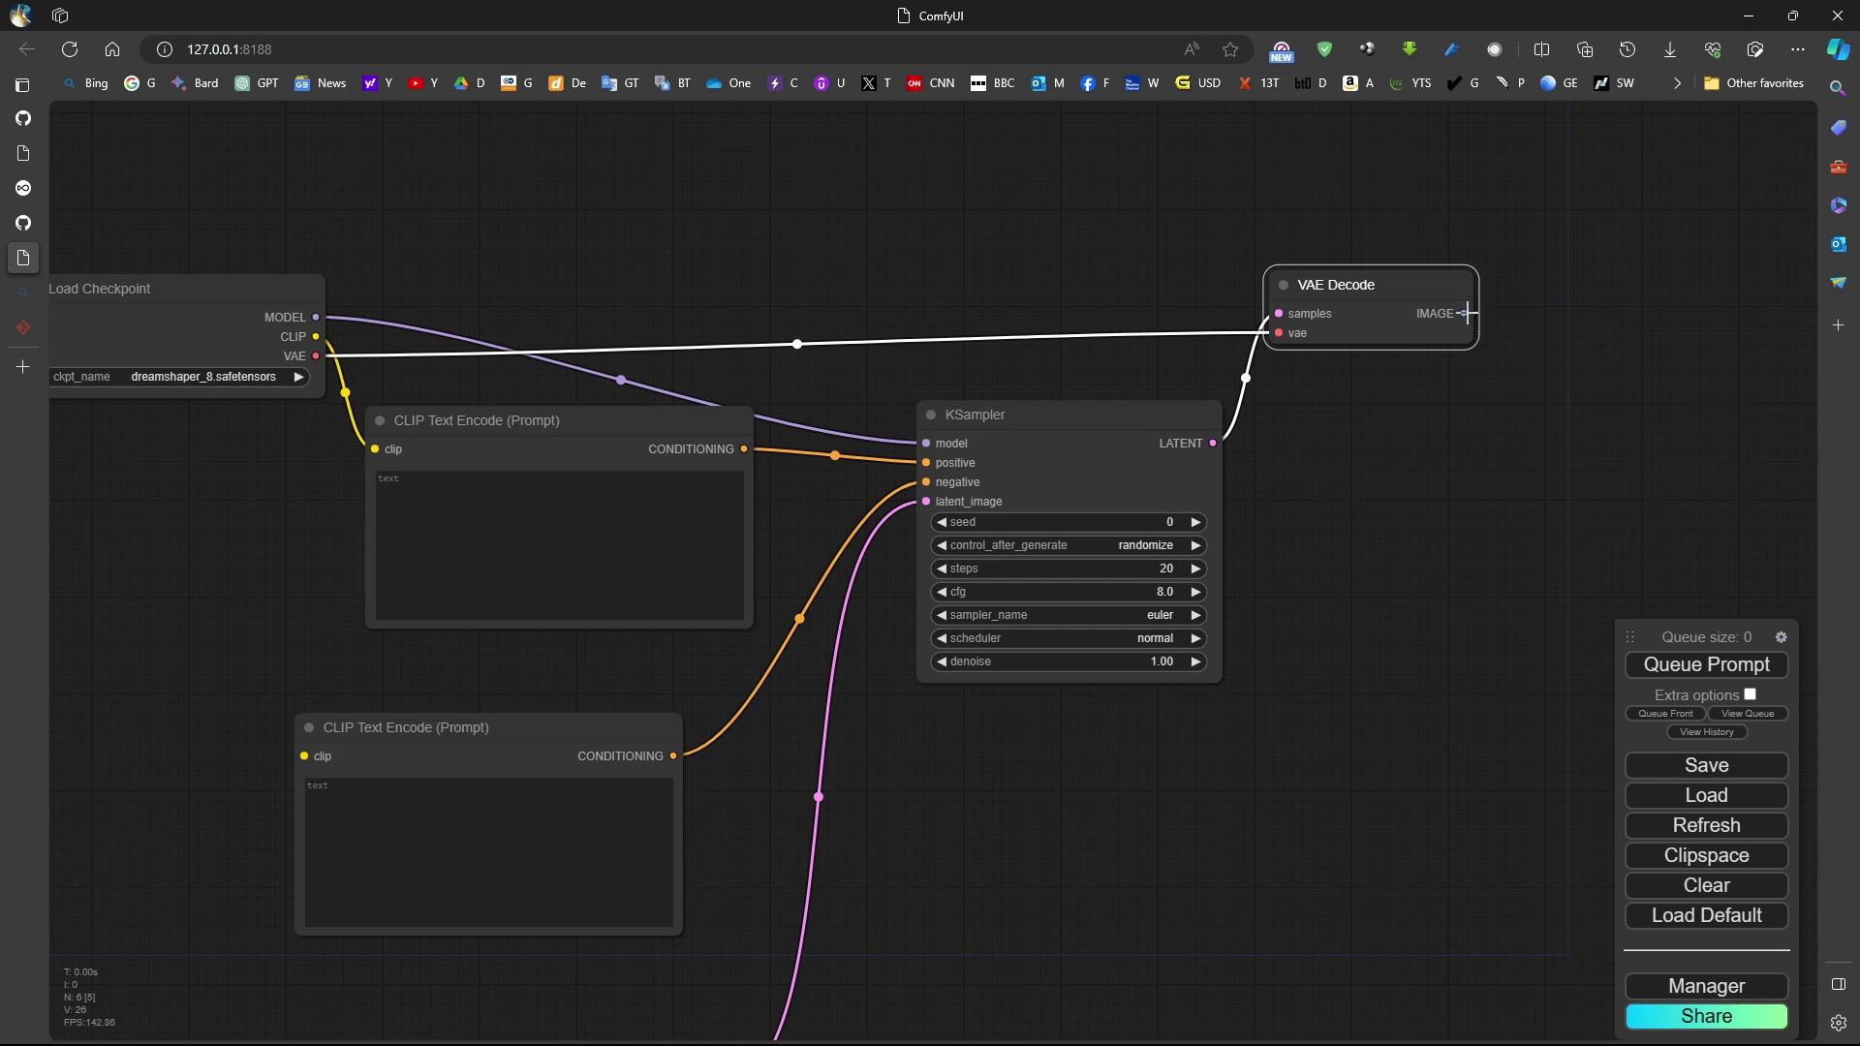
Add a Save Image node fed by VAE Decode's IMAGE output.
left_click_drag(1467, 313, 1606, 382)
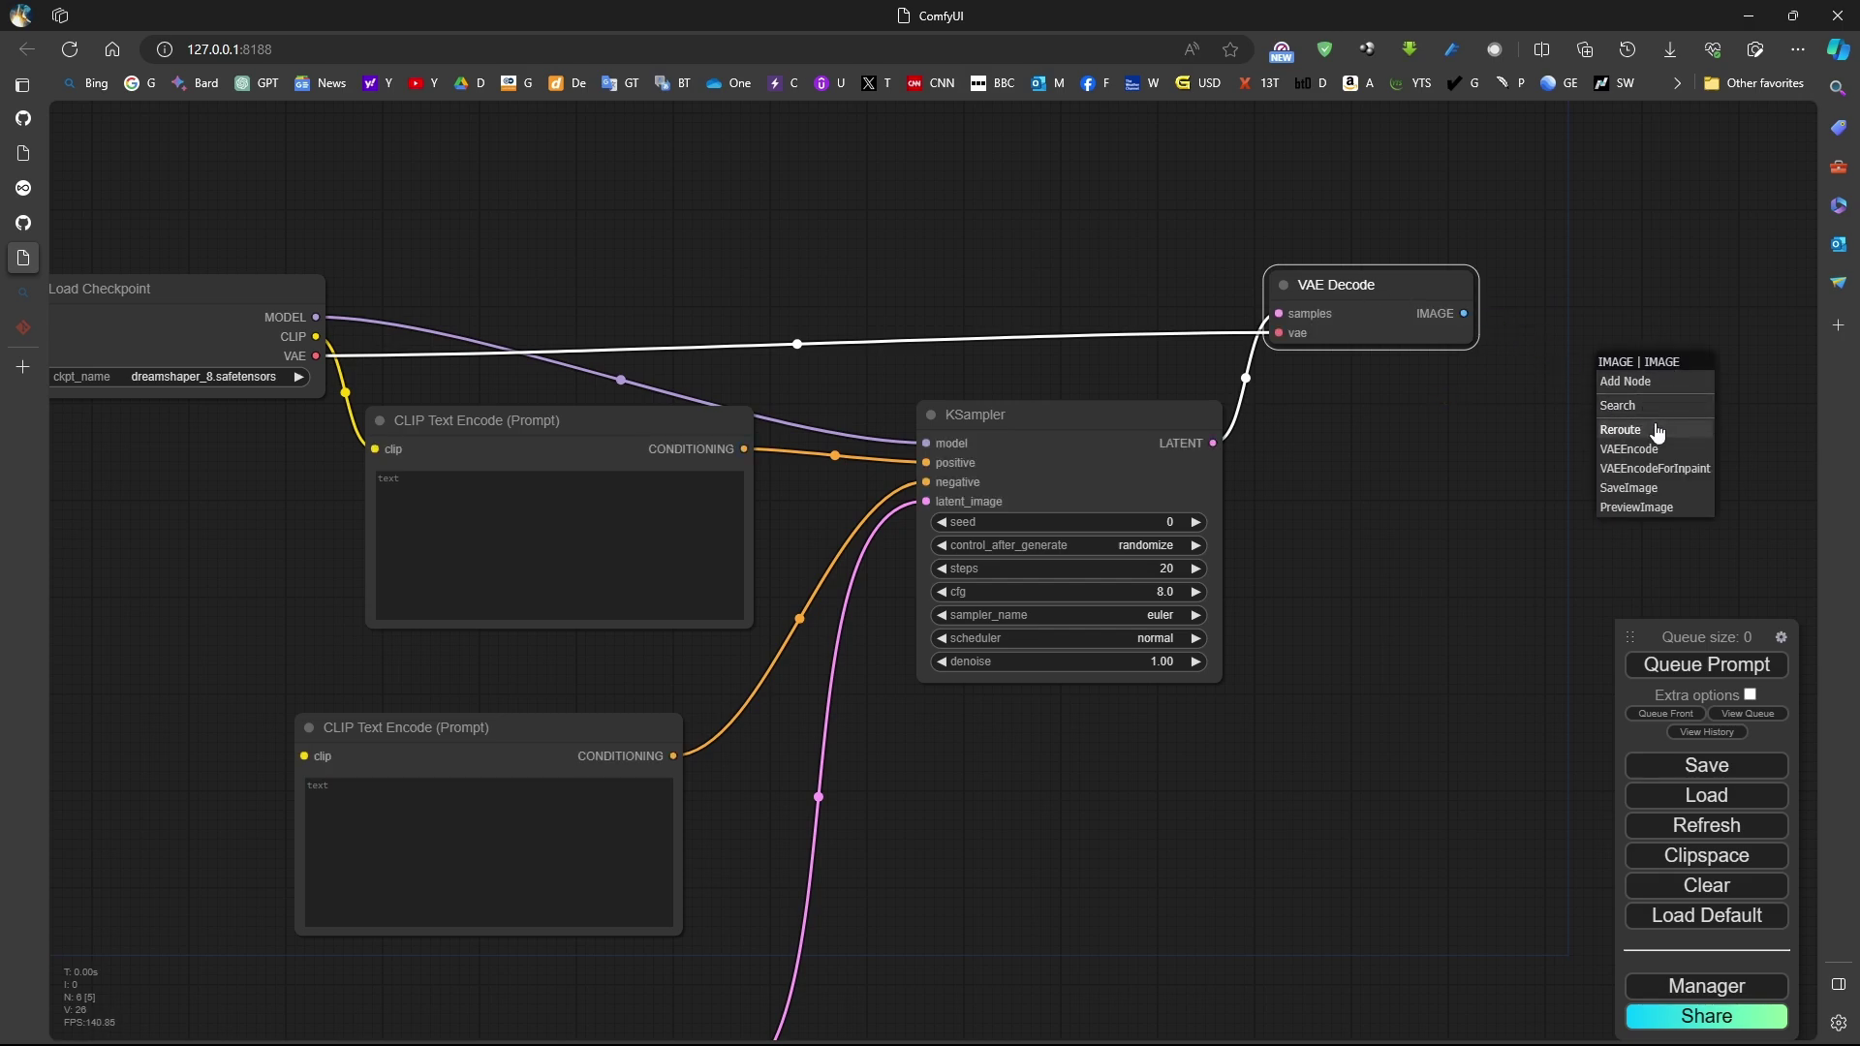
left_click(1662, 496)
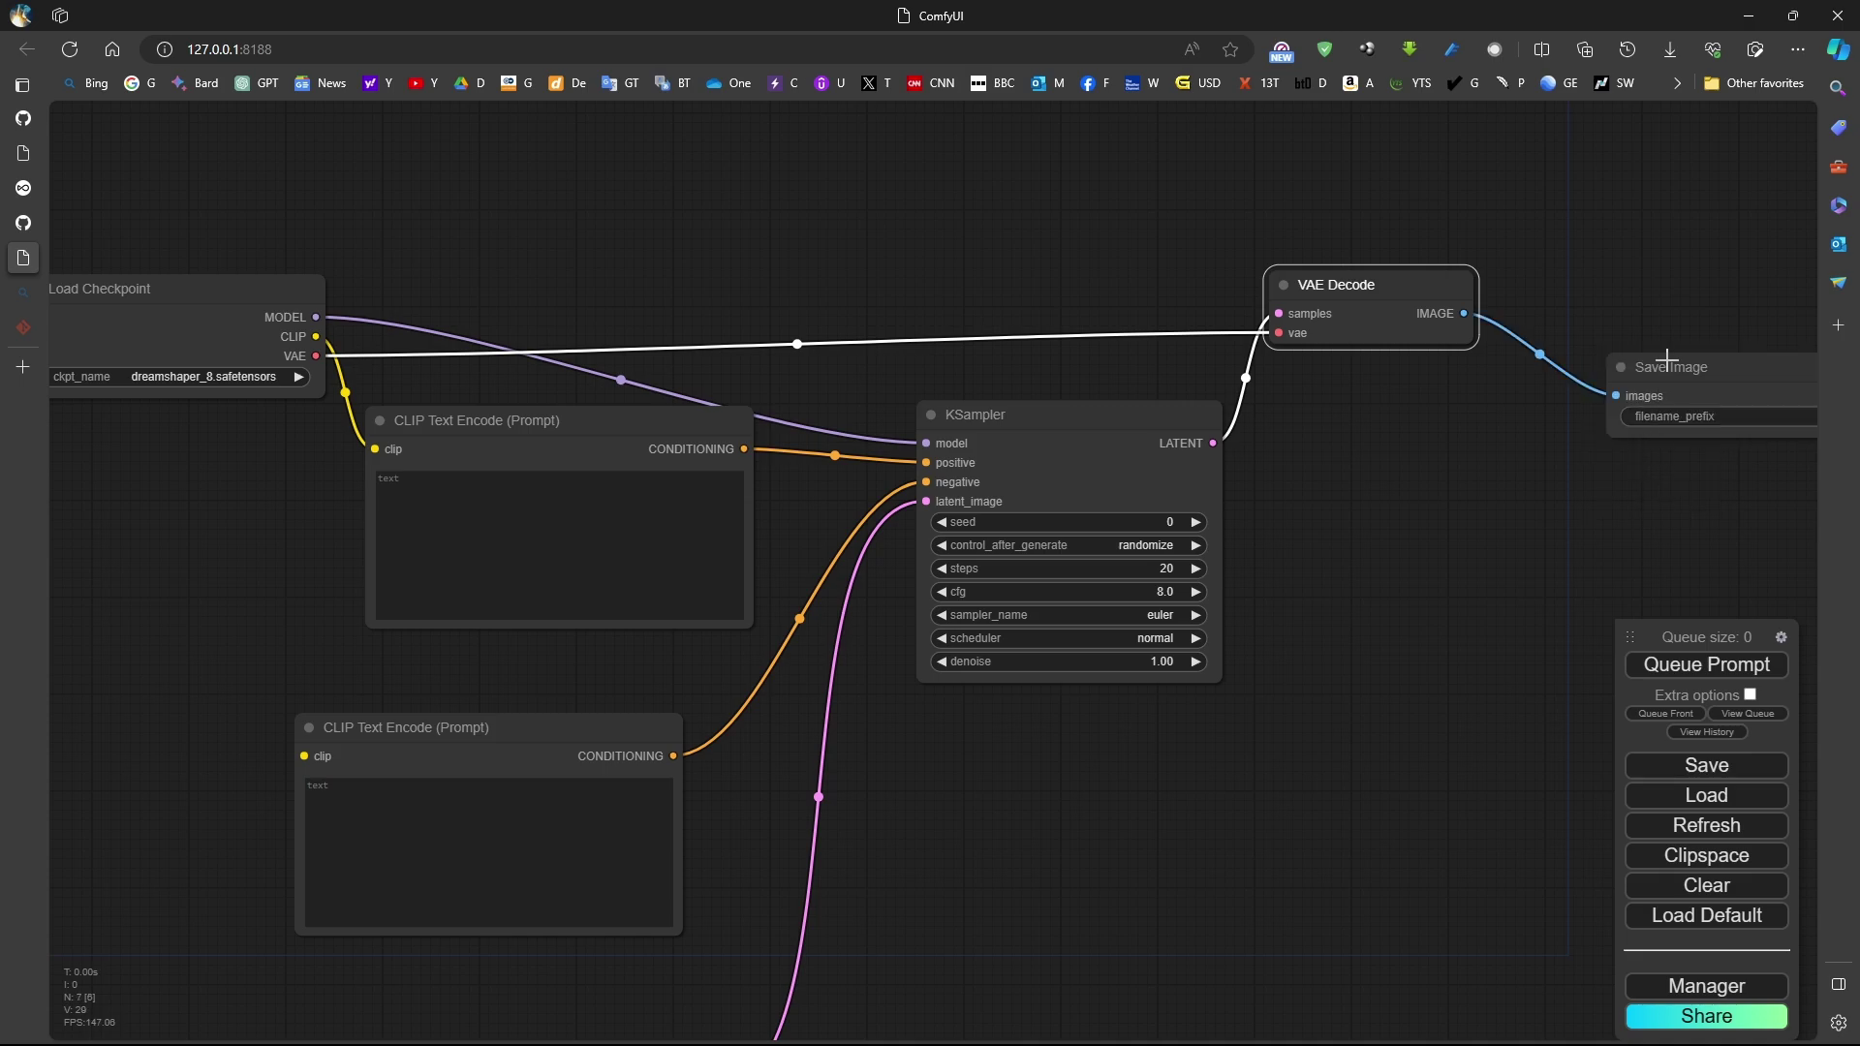
Place an enlarged Save Image node beside KSampler and move VAE Decode above the gap between them.
left_click_drag(1674, 360, 1619, 360)
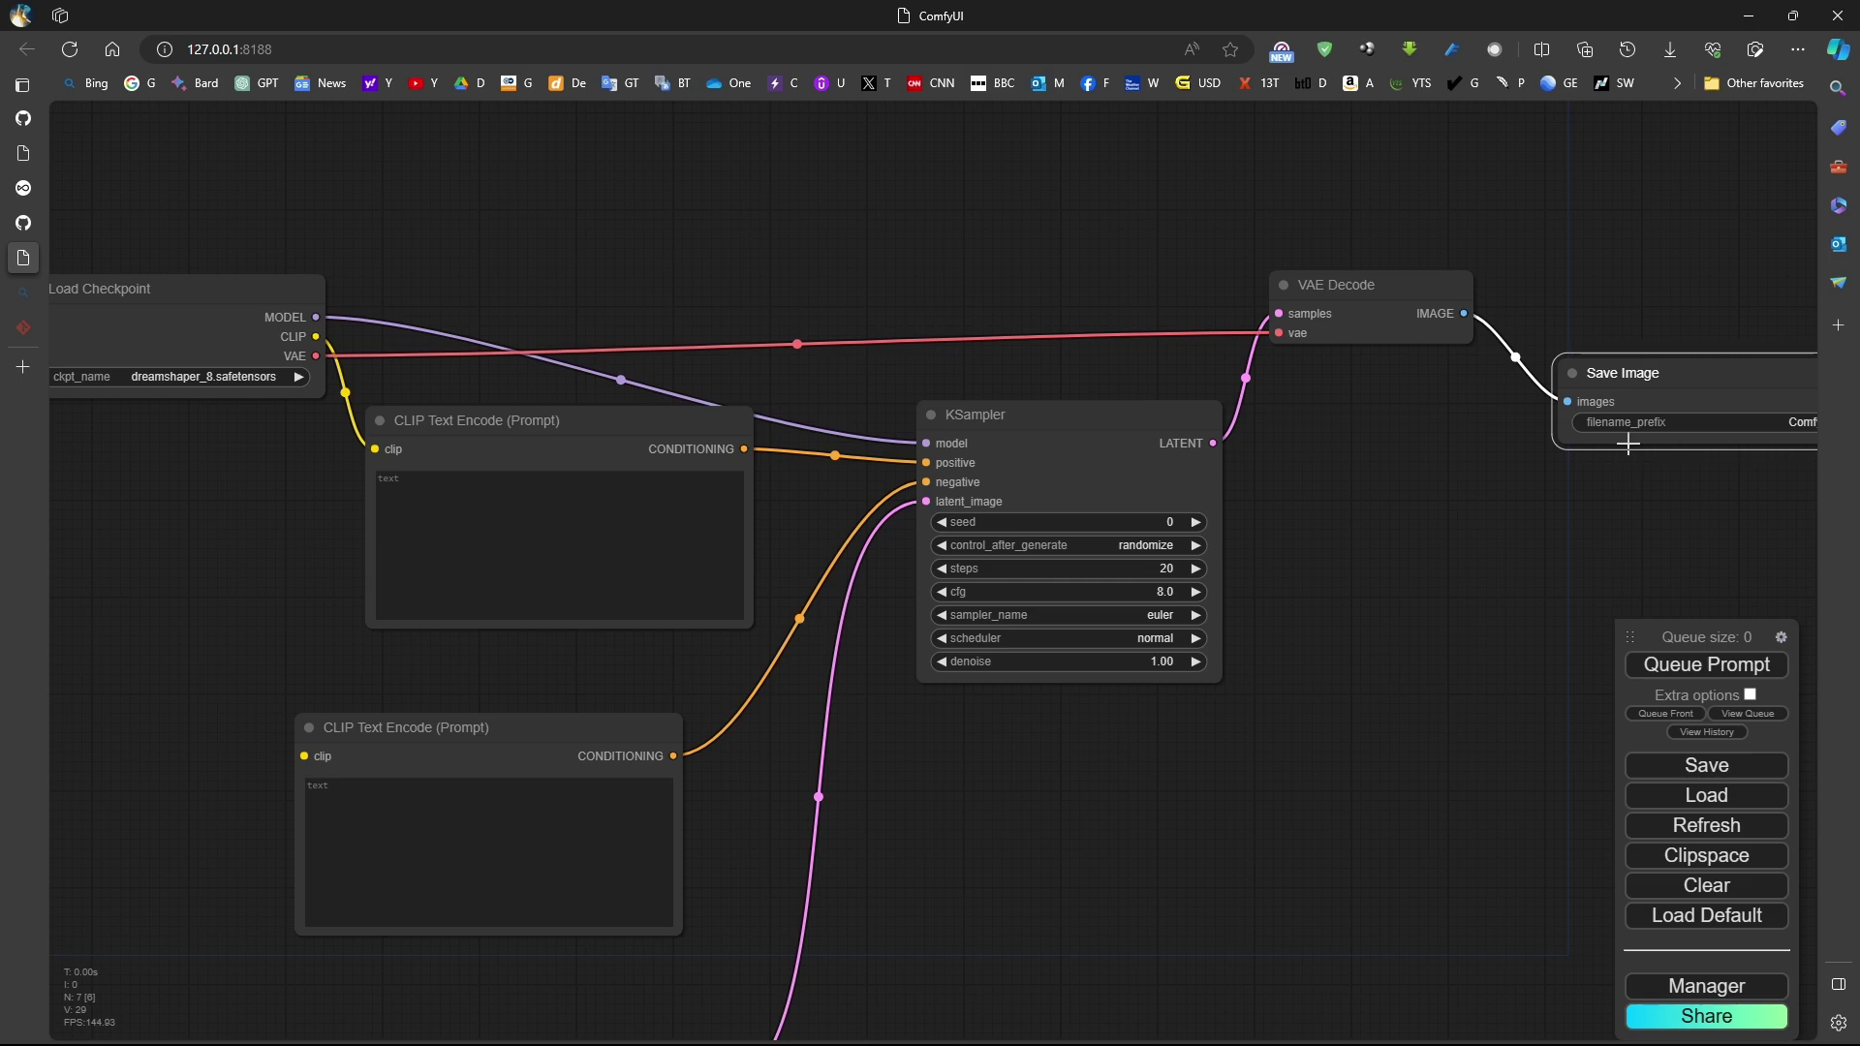
left_click_drag(1554, 444, 1425, 507)
left_click_drag(1726, 520, 1735, 871)
left_click_drag(1392, 286, 1337, 261)
Enter "masterpiece, best quality, a castle in amountain" as the positive prompt and "worse quality, ugly," as the negative prompt.
left_click(527, 498)
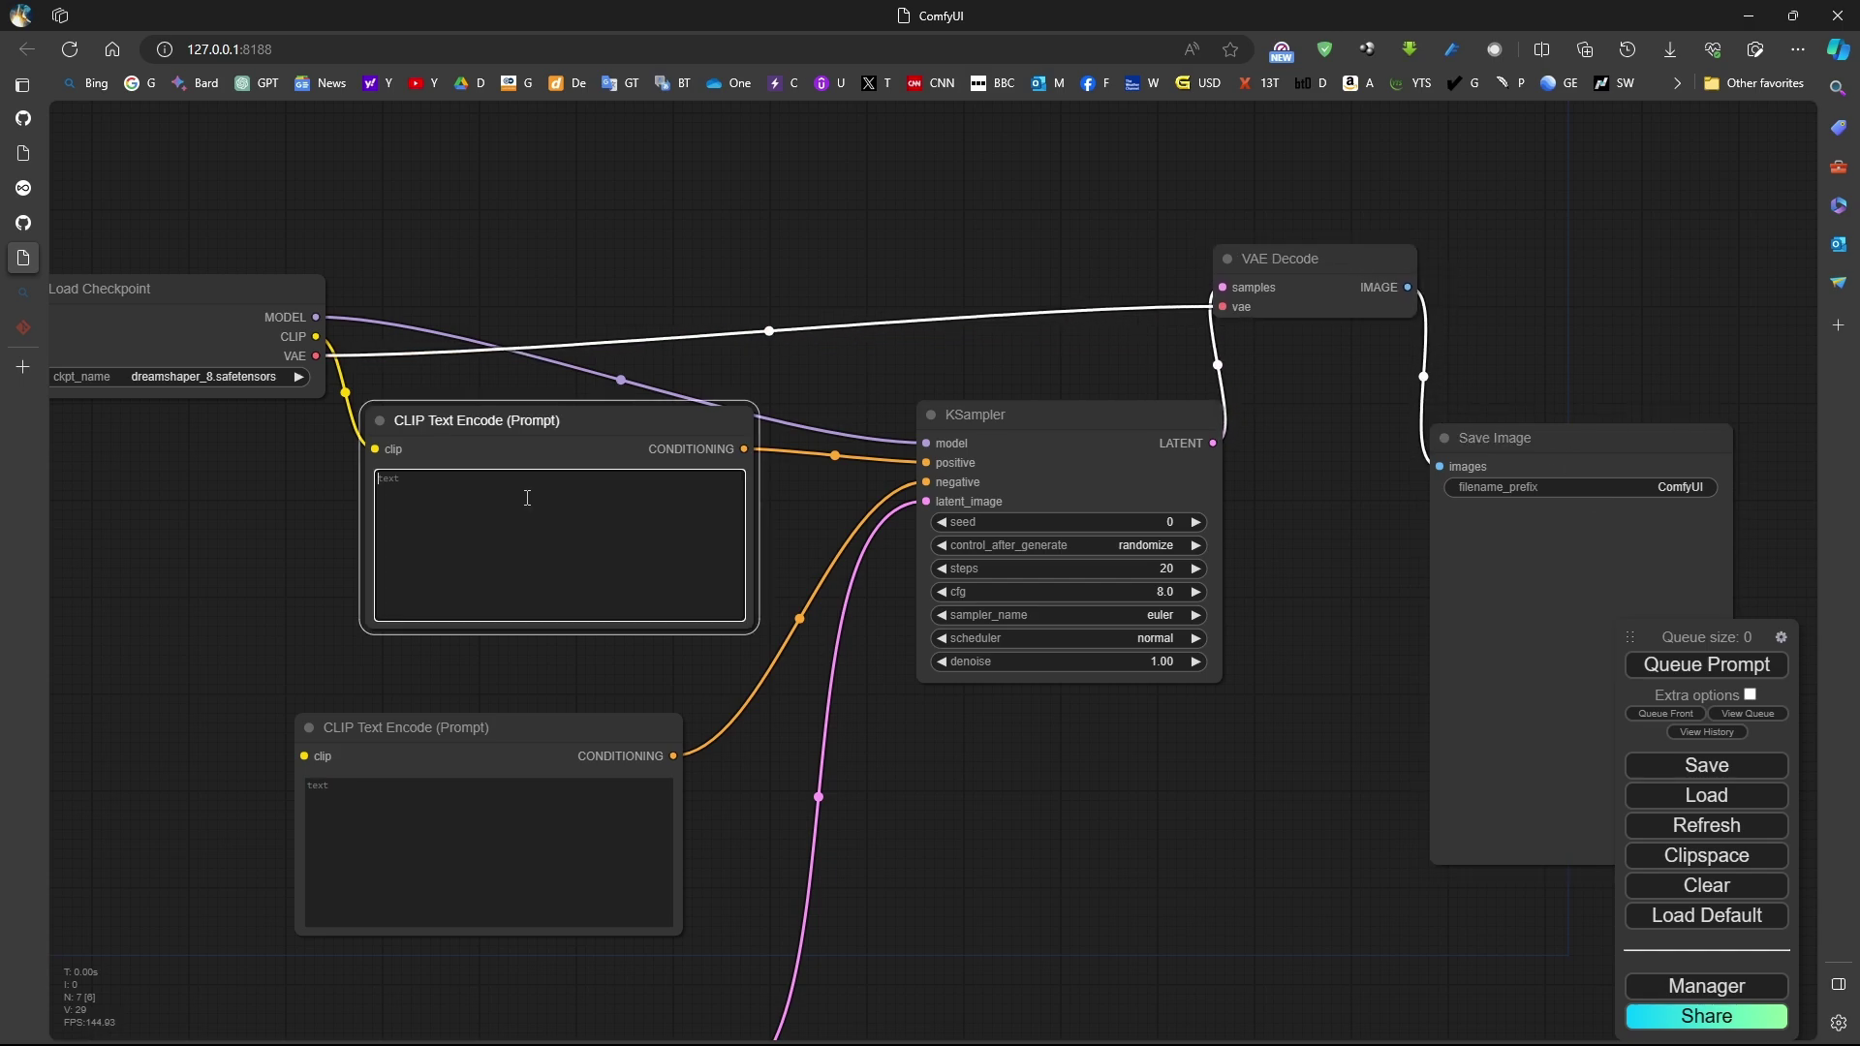
type("masterpiece, best quality, a castle in amo")
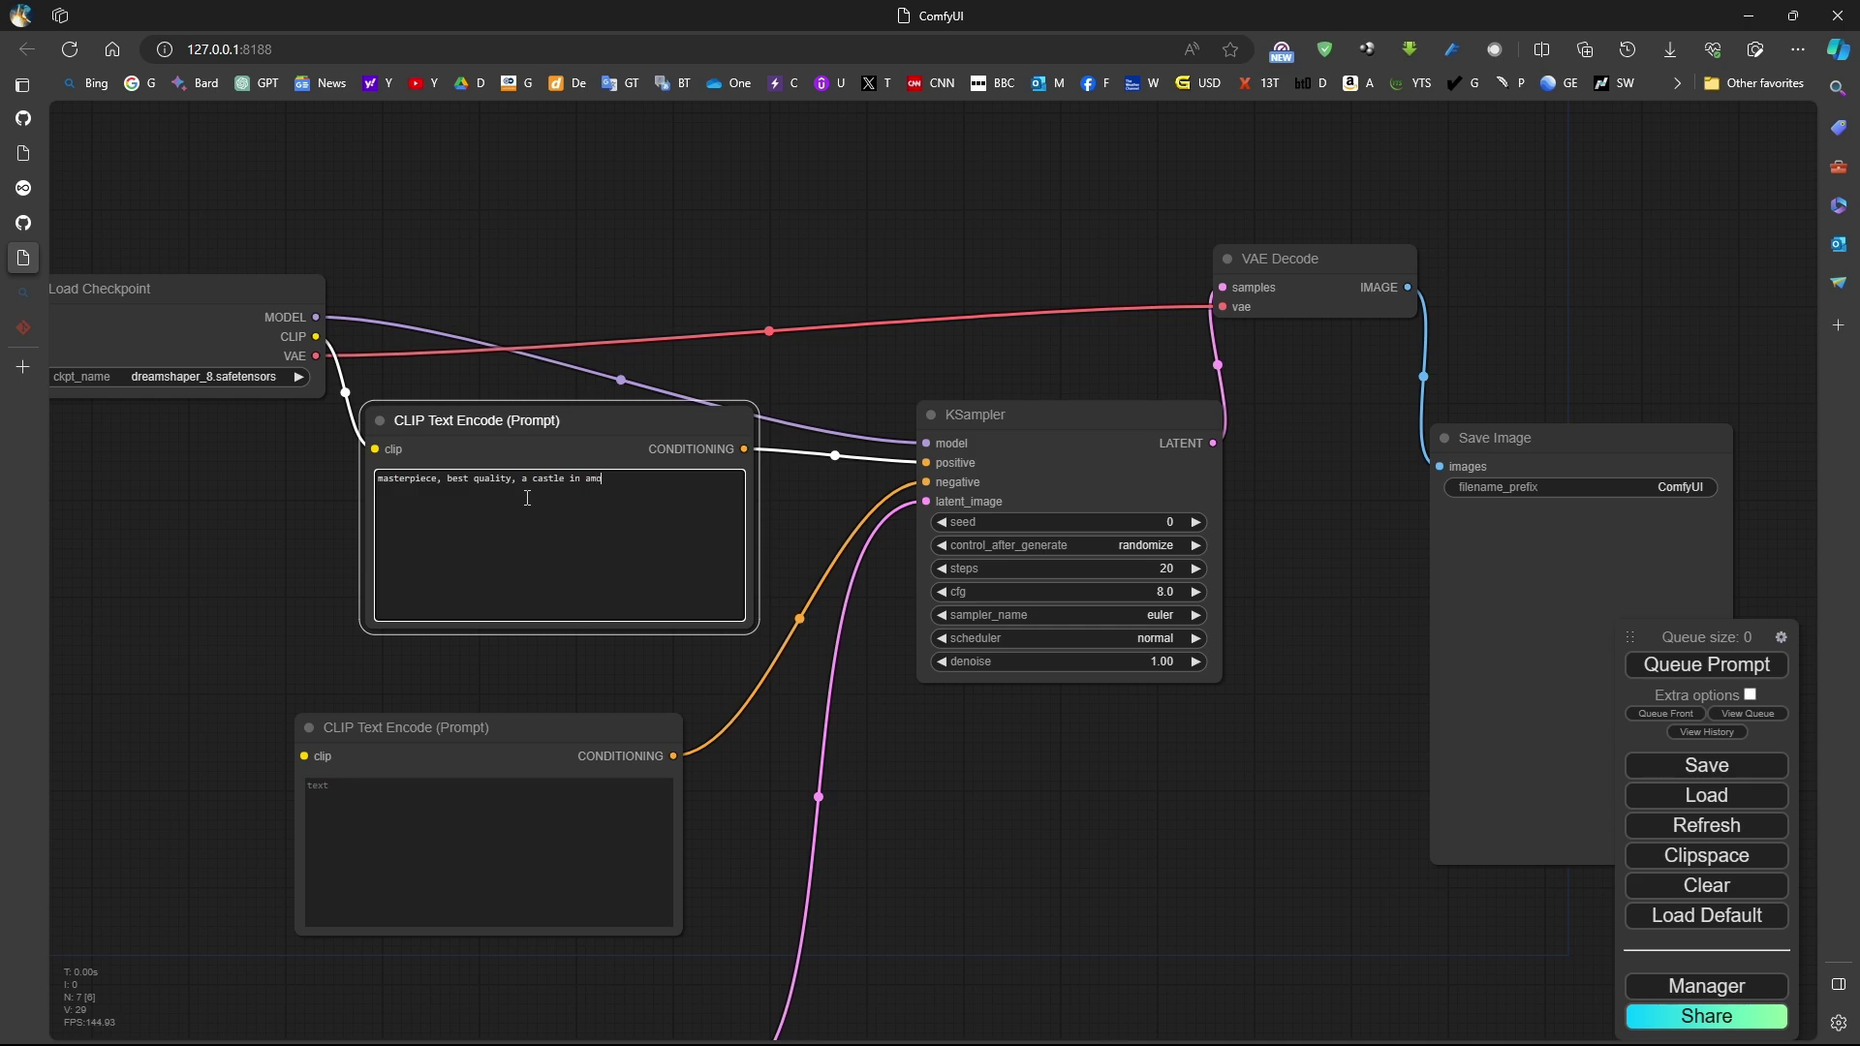
type("untain")
key("Tab")
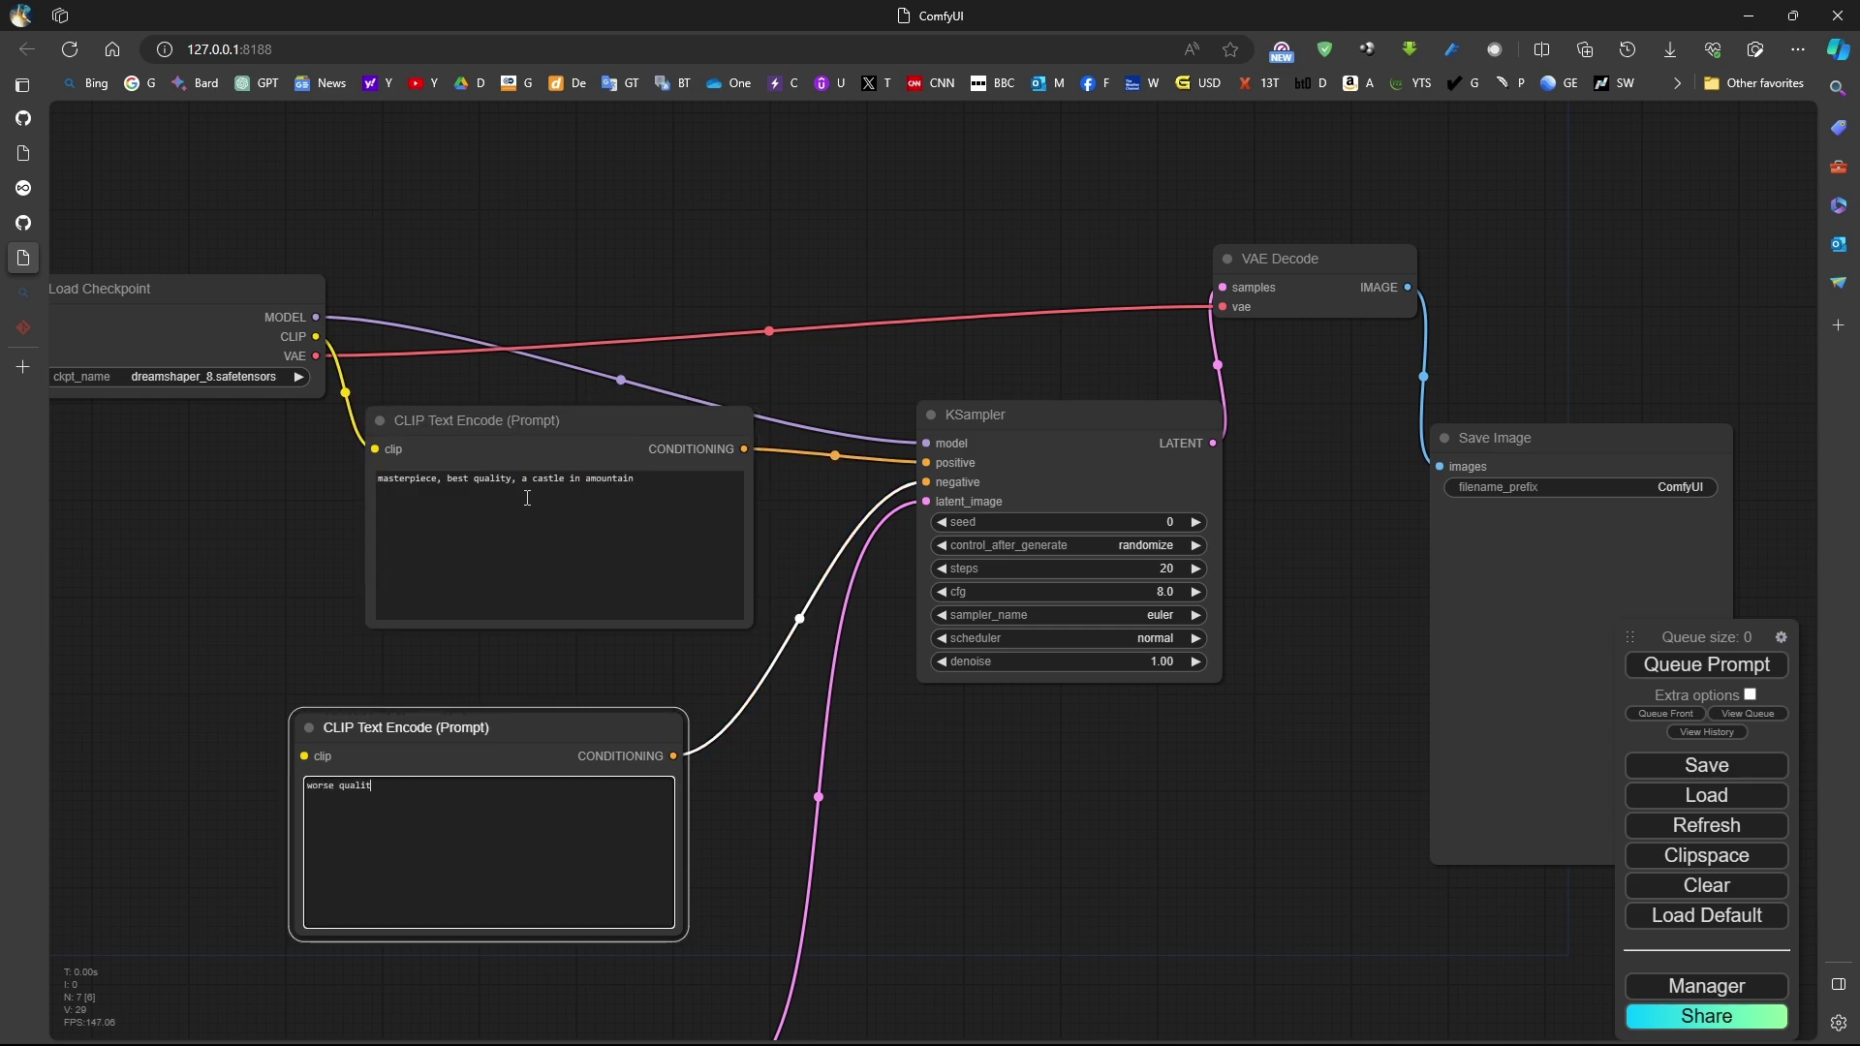
type("worse quality, ugly,")
Try to run the workflow and dismiss the resulting dialog.
scroll(786, 501, "down", 5)
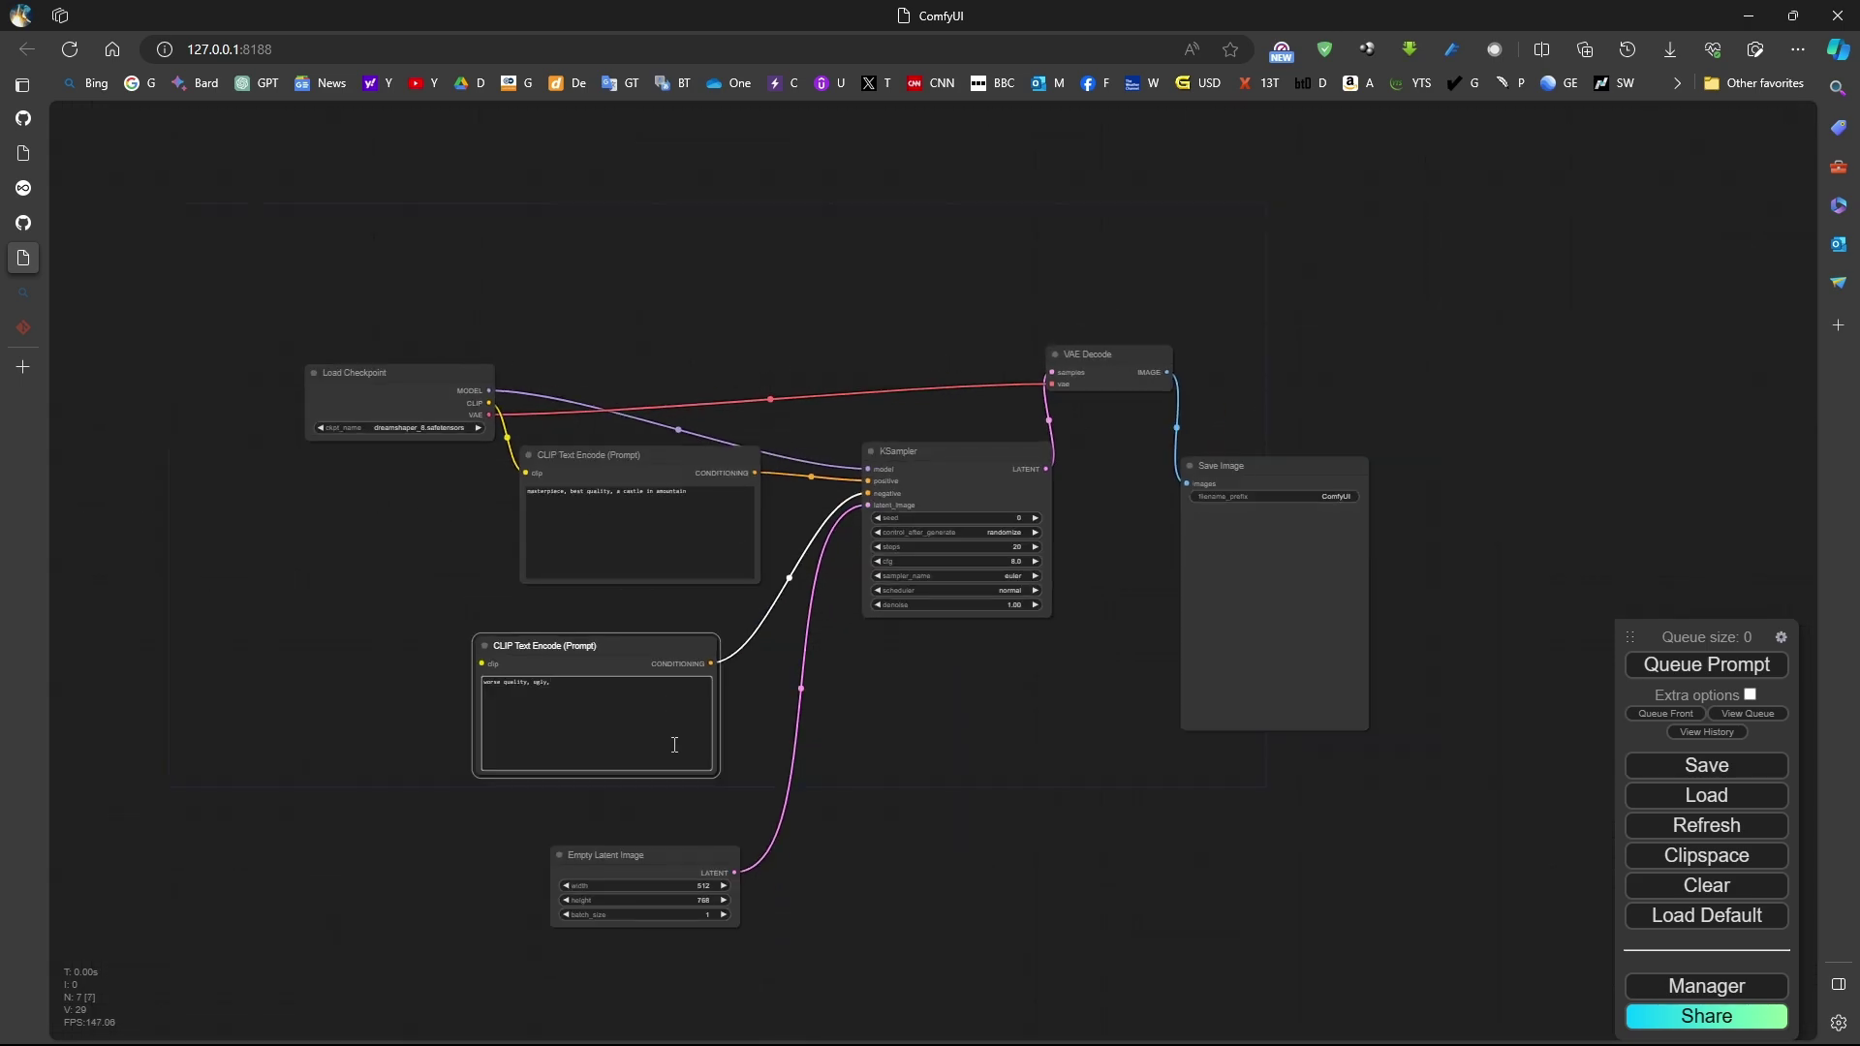
scroll(686, 868, "up", 2)
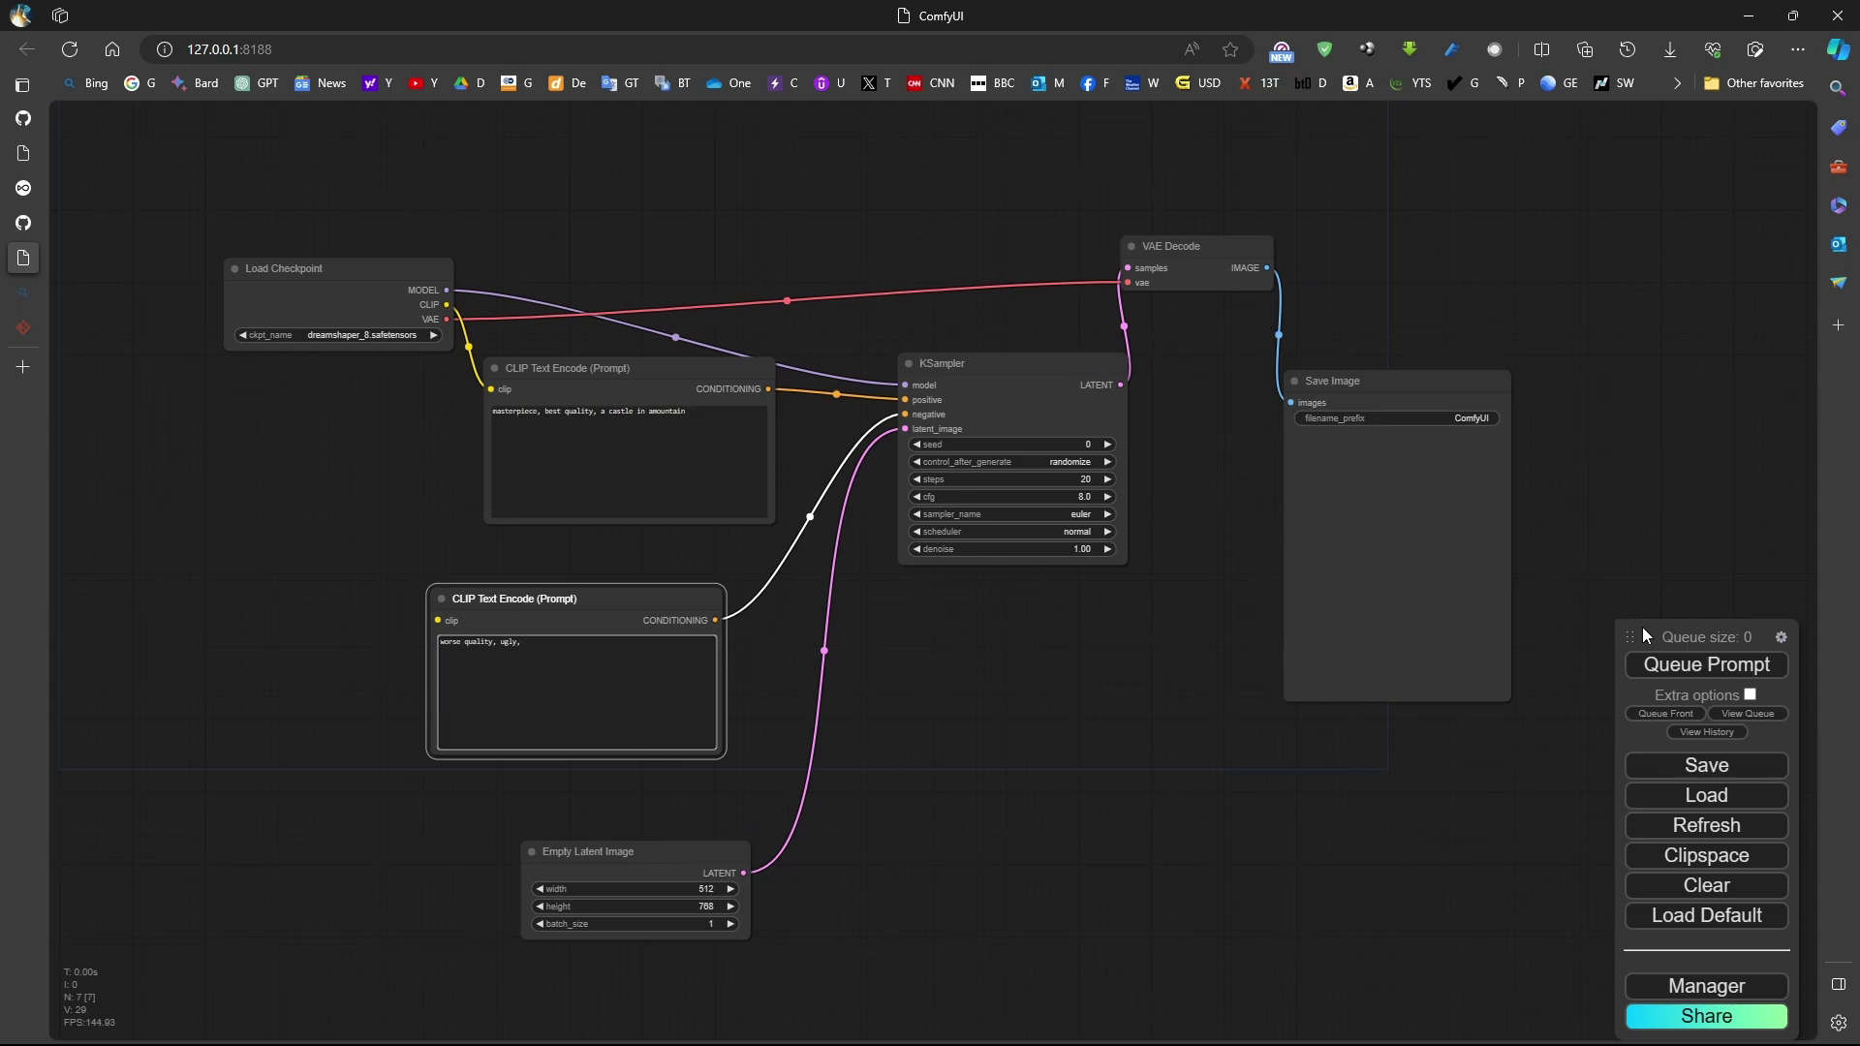
left_click(1687, 669)
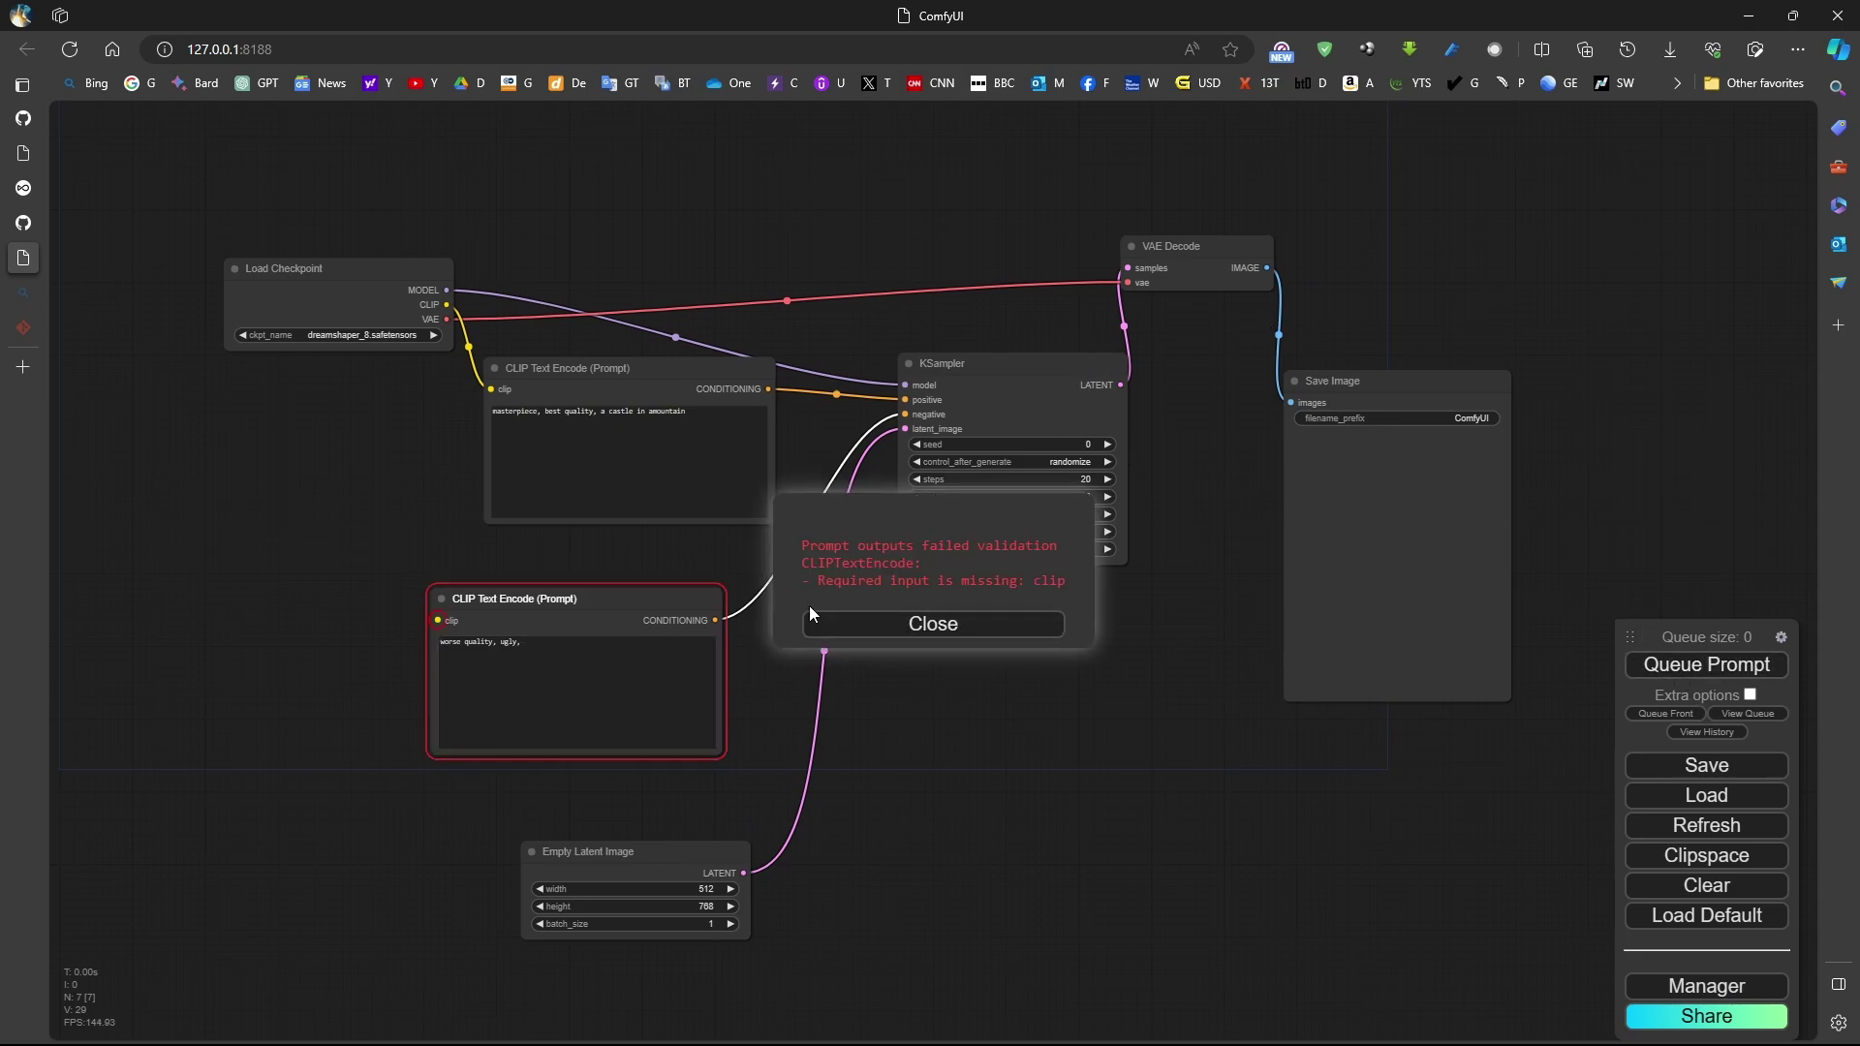
left_click(878, 622)
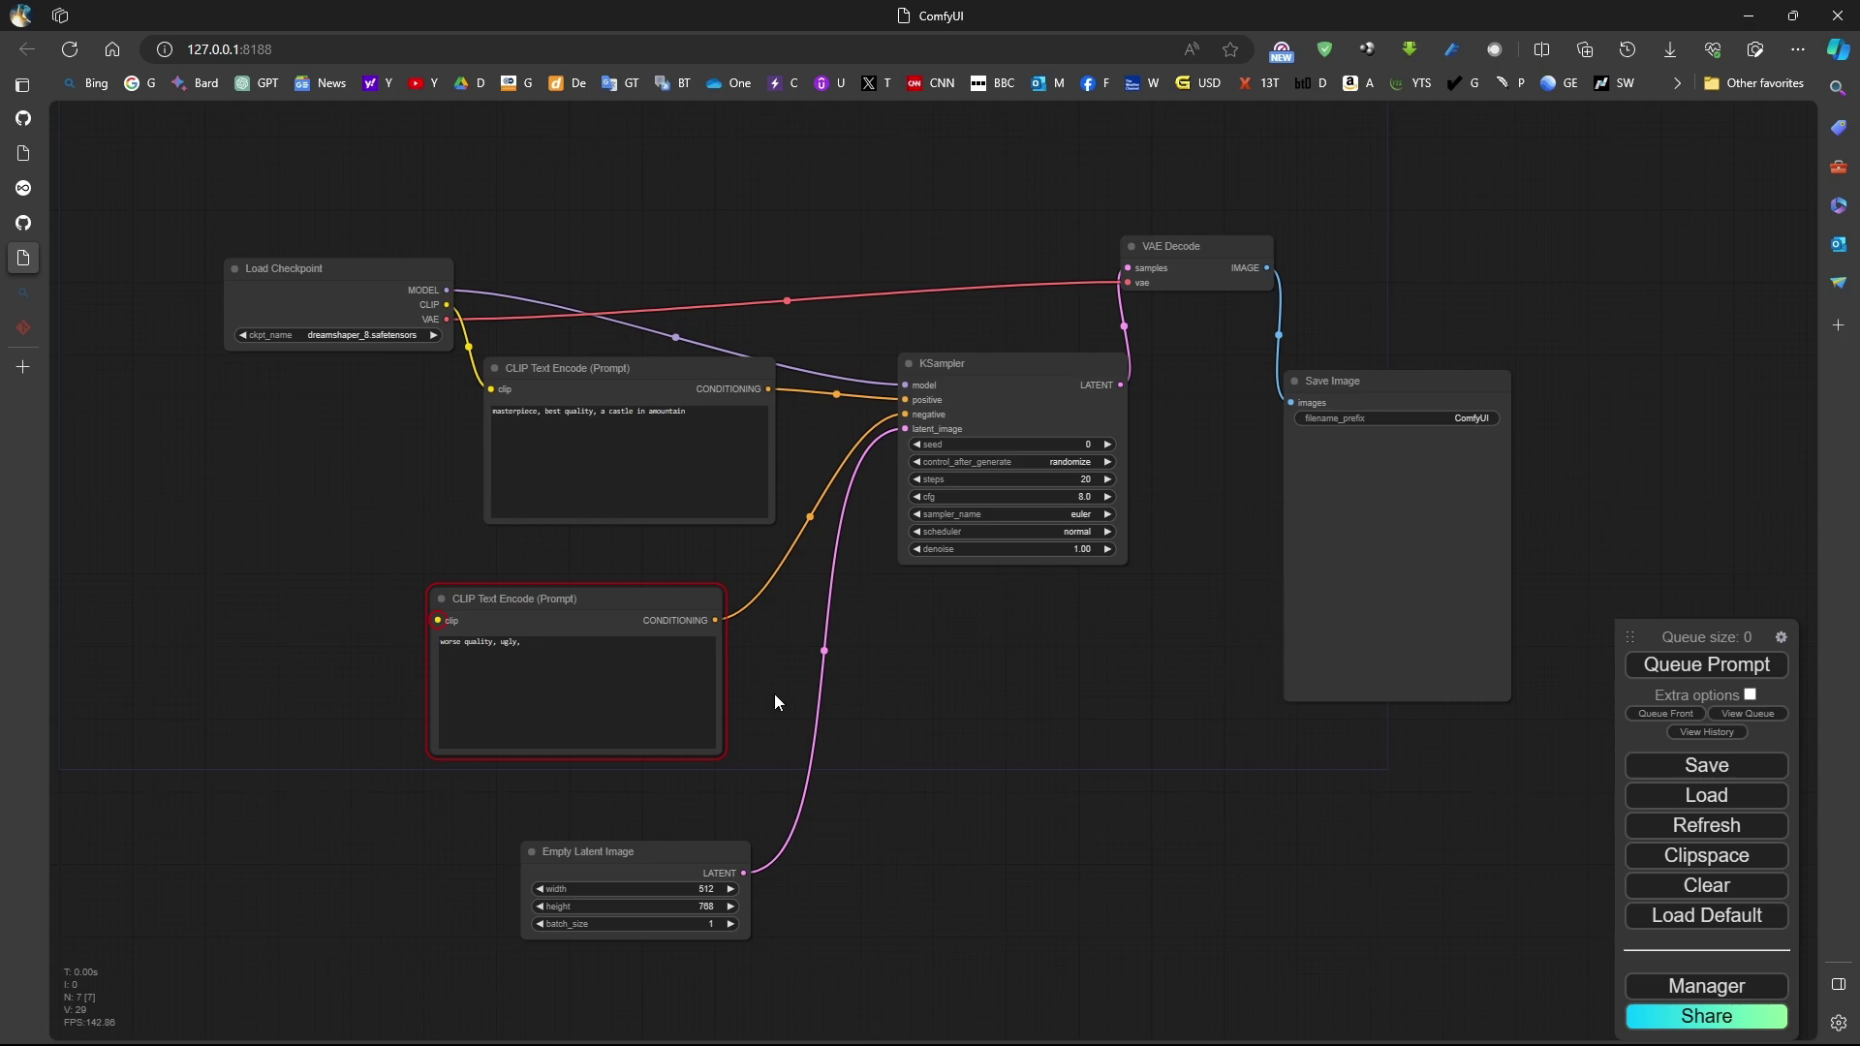
Connect the checkpoint's CLIP output to the negative prompt's clip input and move Load Checkpoint farther from the prompt nodes.
left_click_drag(485, 597, 416, 519)
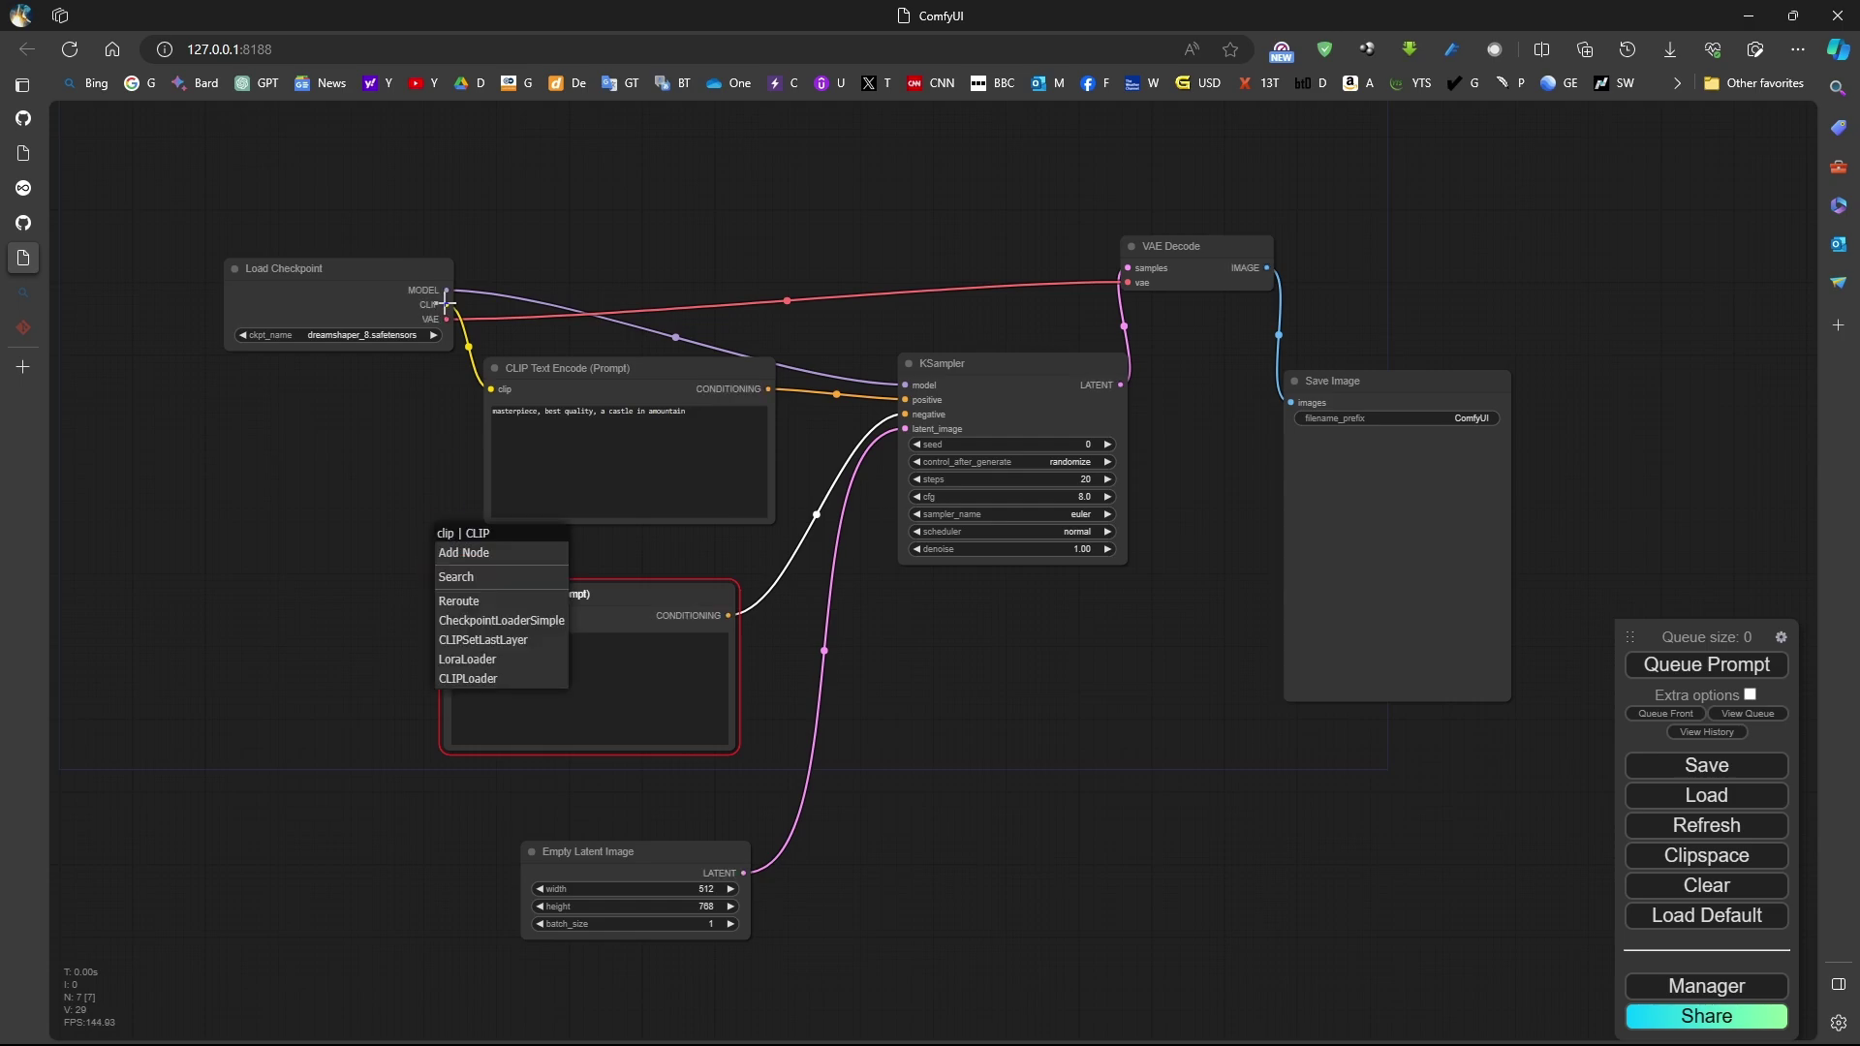
left_click(629, 589)
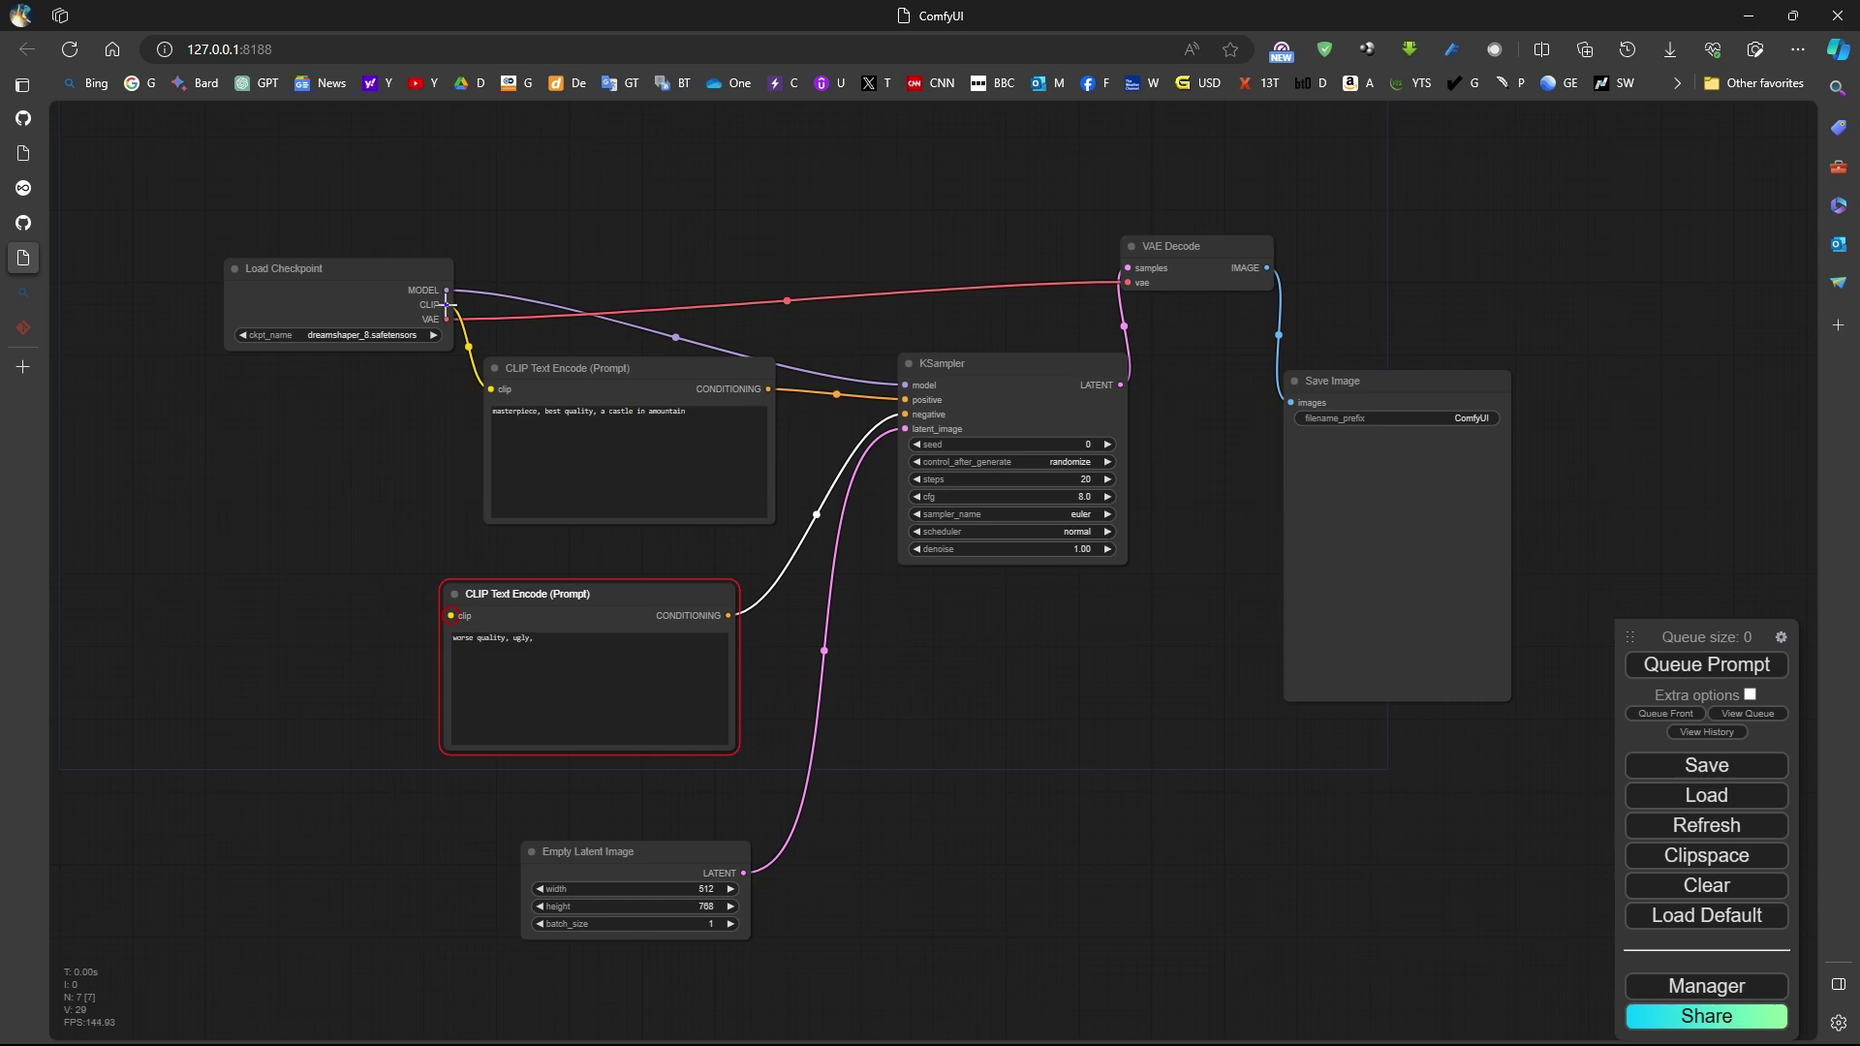
left_click_drag(446, 304, 450, 616)
left_click_drag(389, 321, 265, 353)
Queue the prompt to generate the castle image and inspect it in the Save Image node.
left_click(1676, 666)
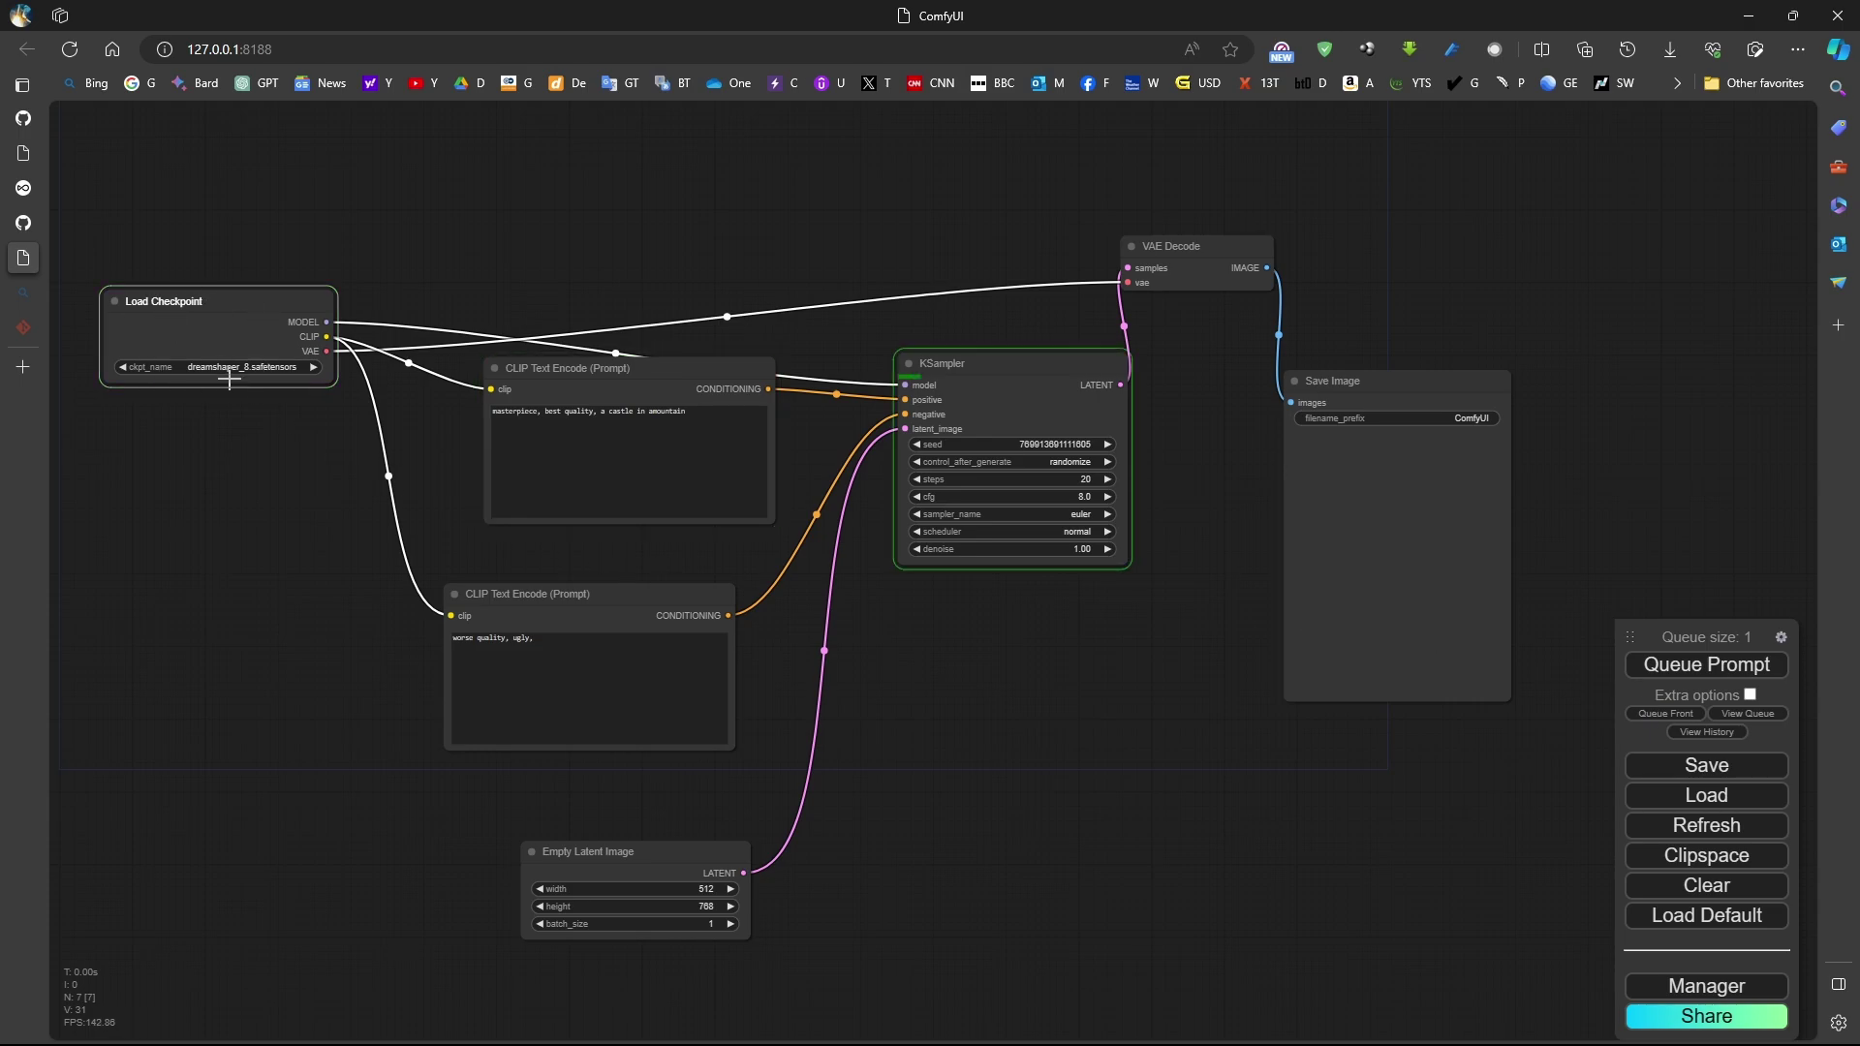
scroll(782, 452, "up", 4)
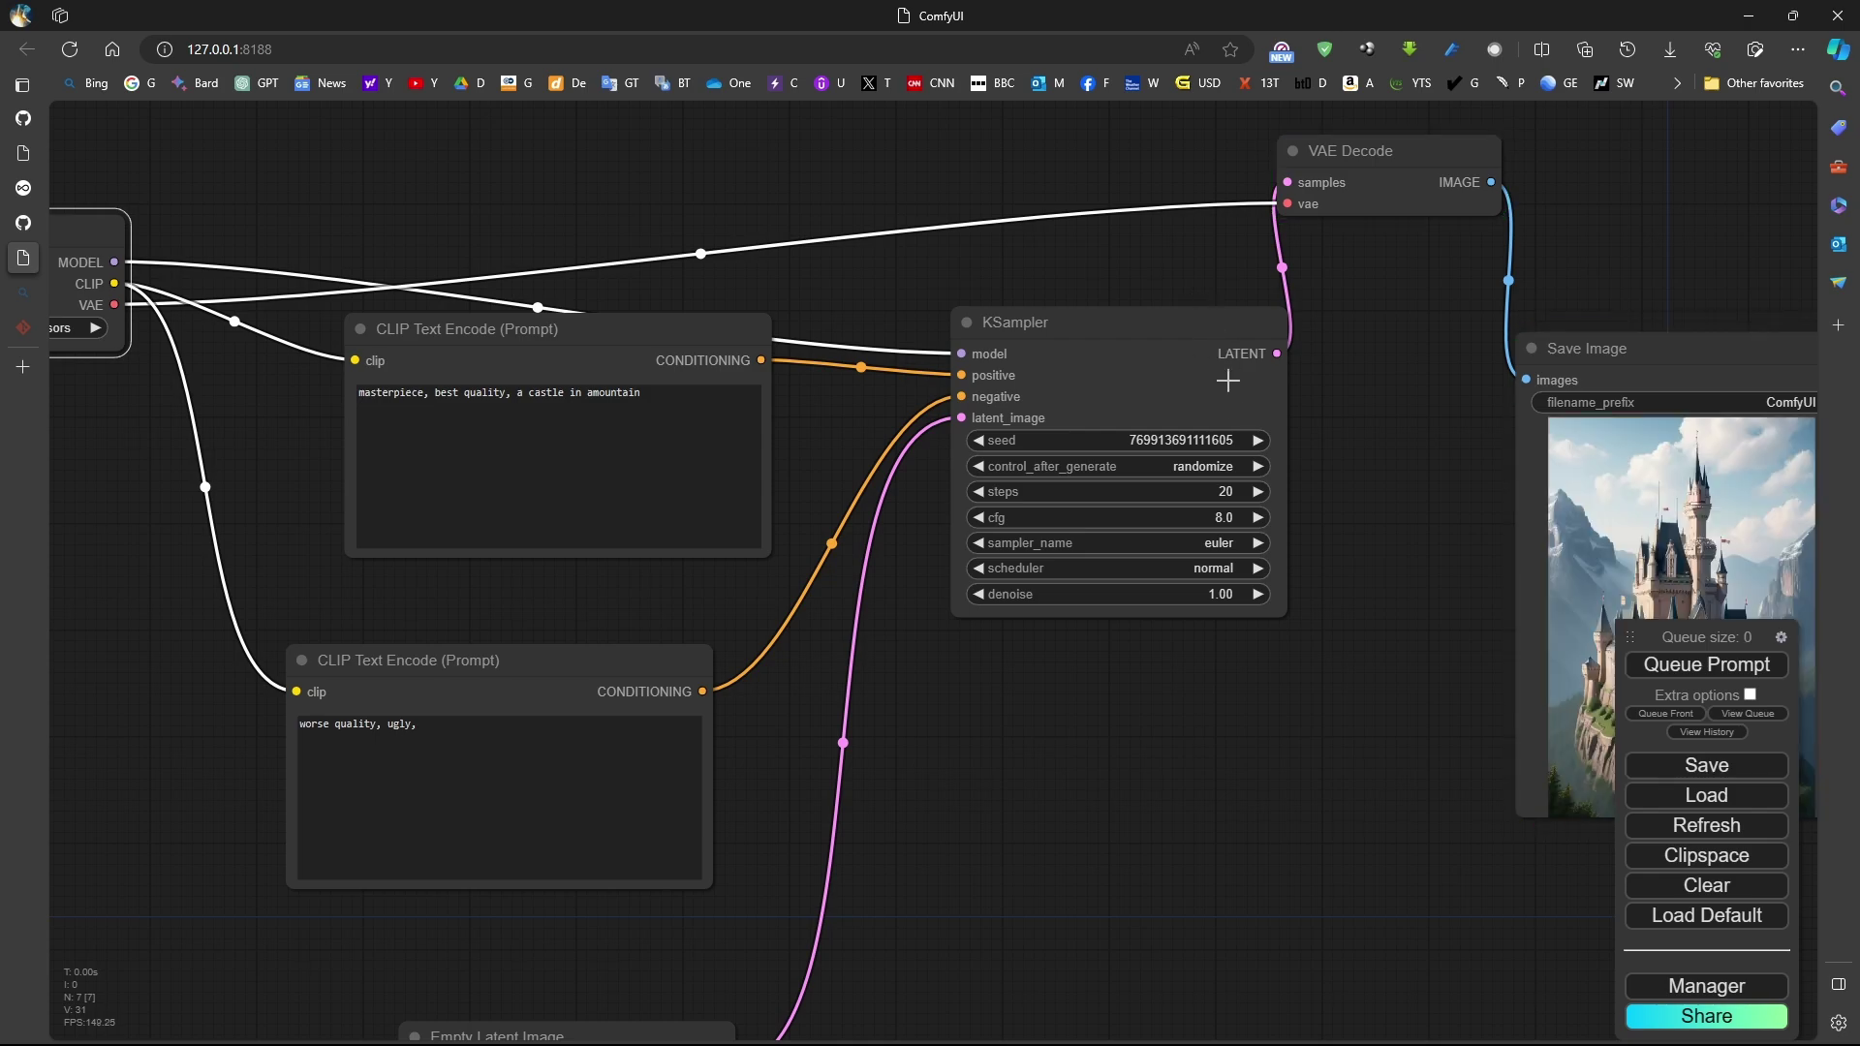
scroll(1259, 480, "down", 3)
scroll(1289, 475, "up", 5)
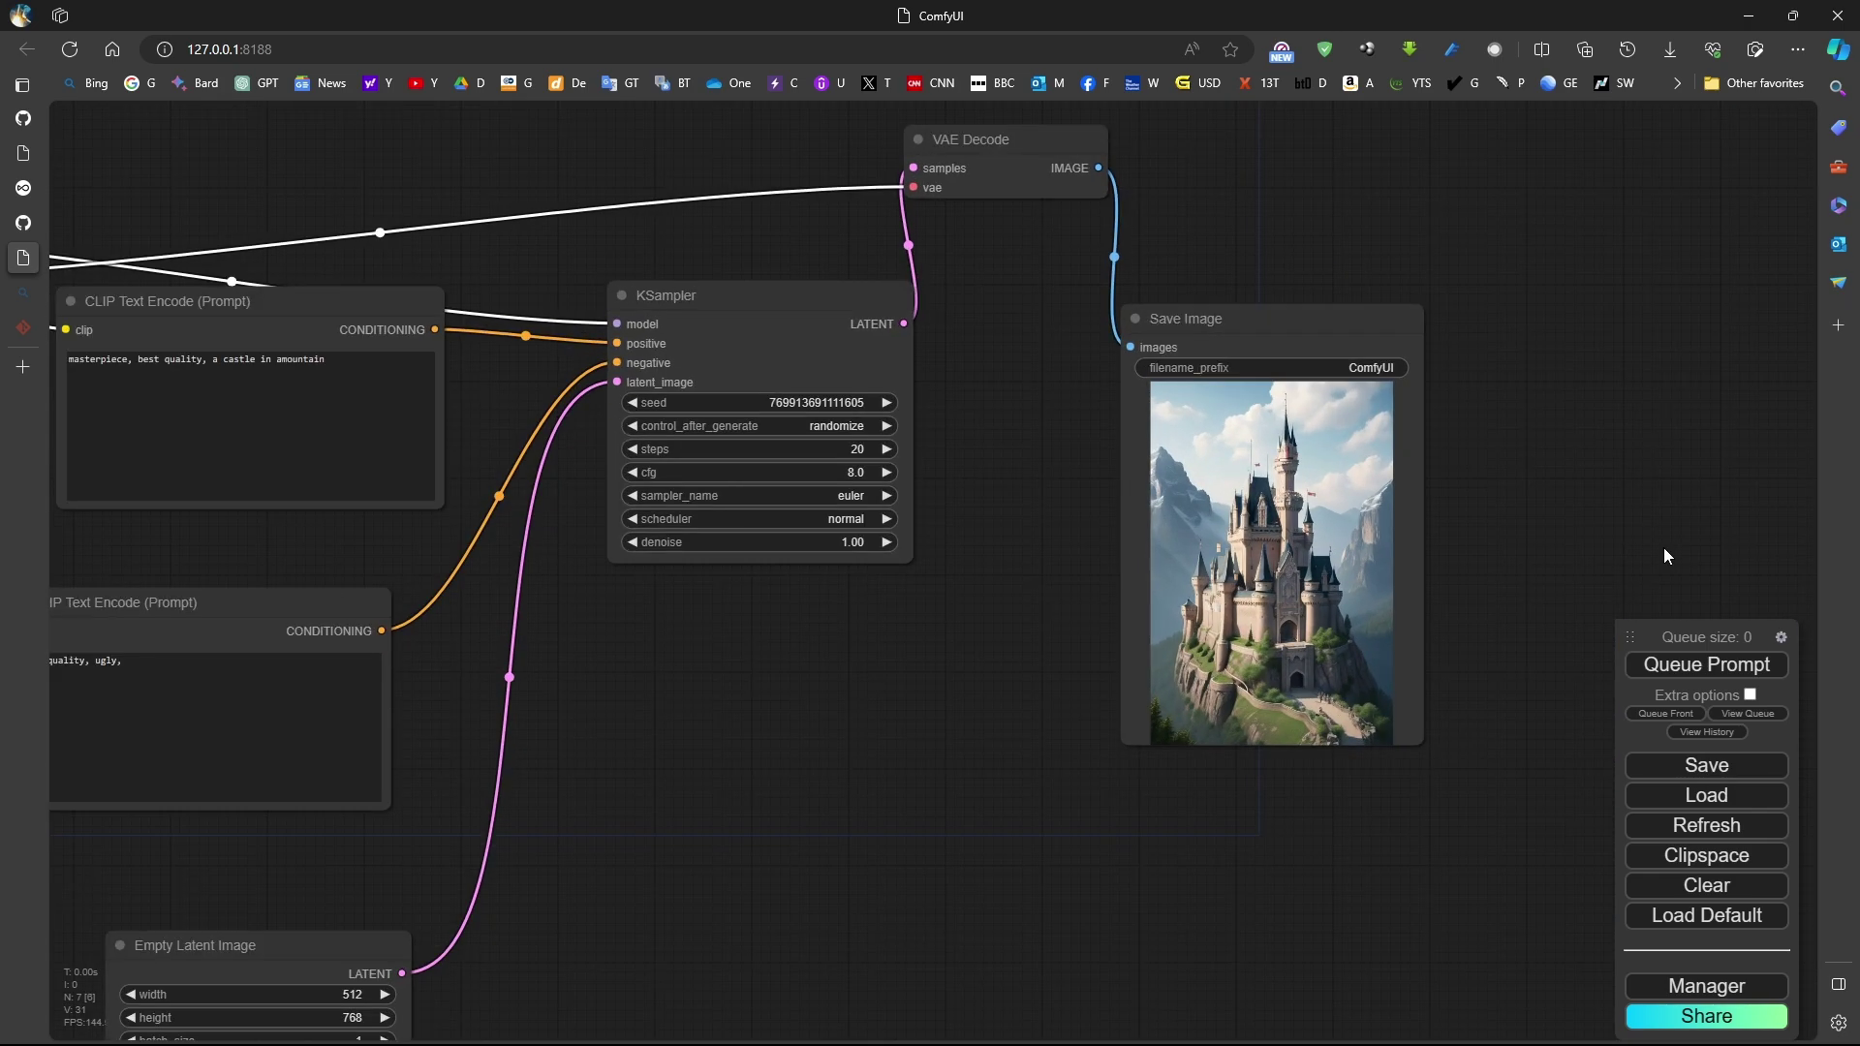
scroll(1228, 533, "down", 3)
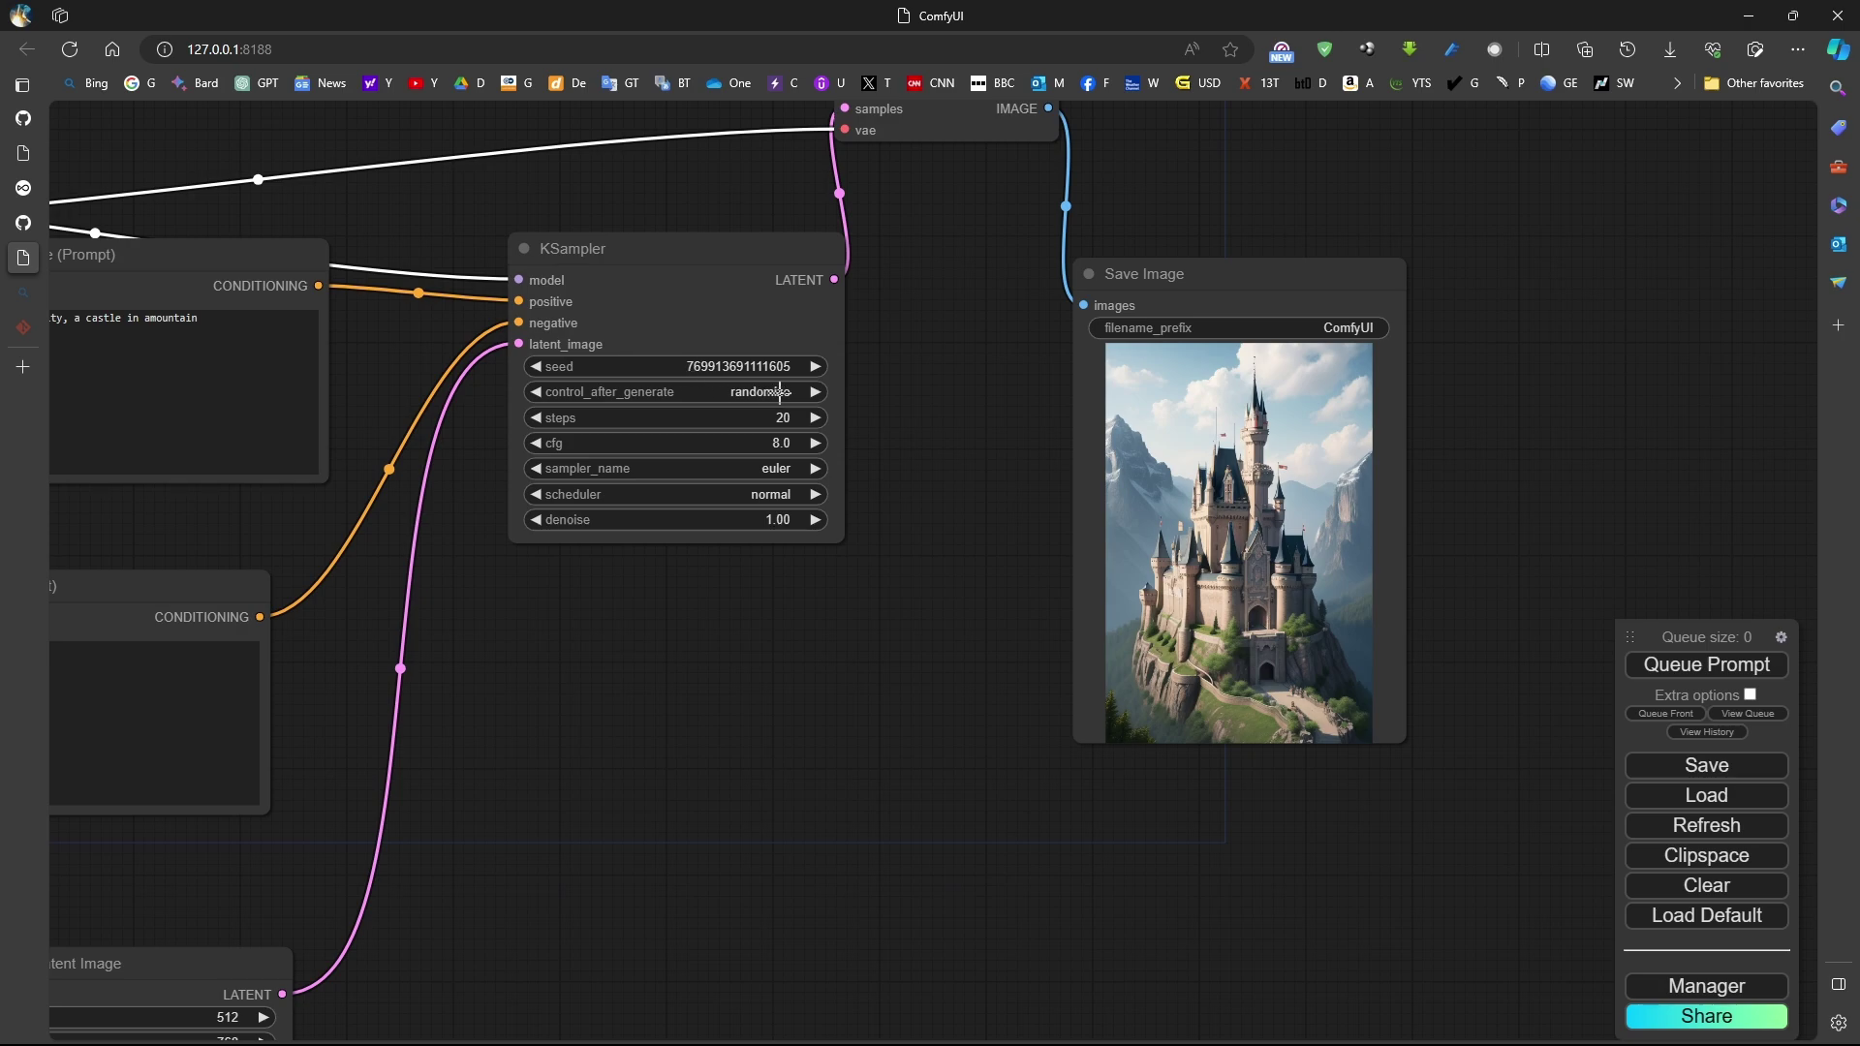
Move KSampler a little lower and set its control_after_generate to fixed.
left_click_drag(700, 250, 658, 317)
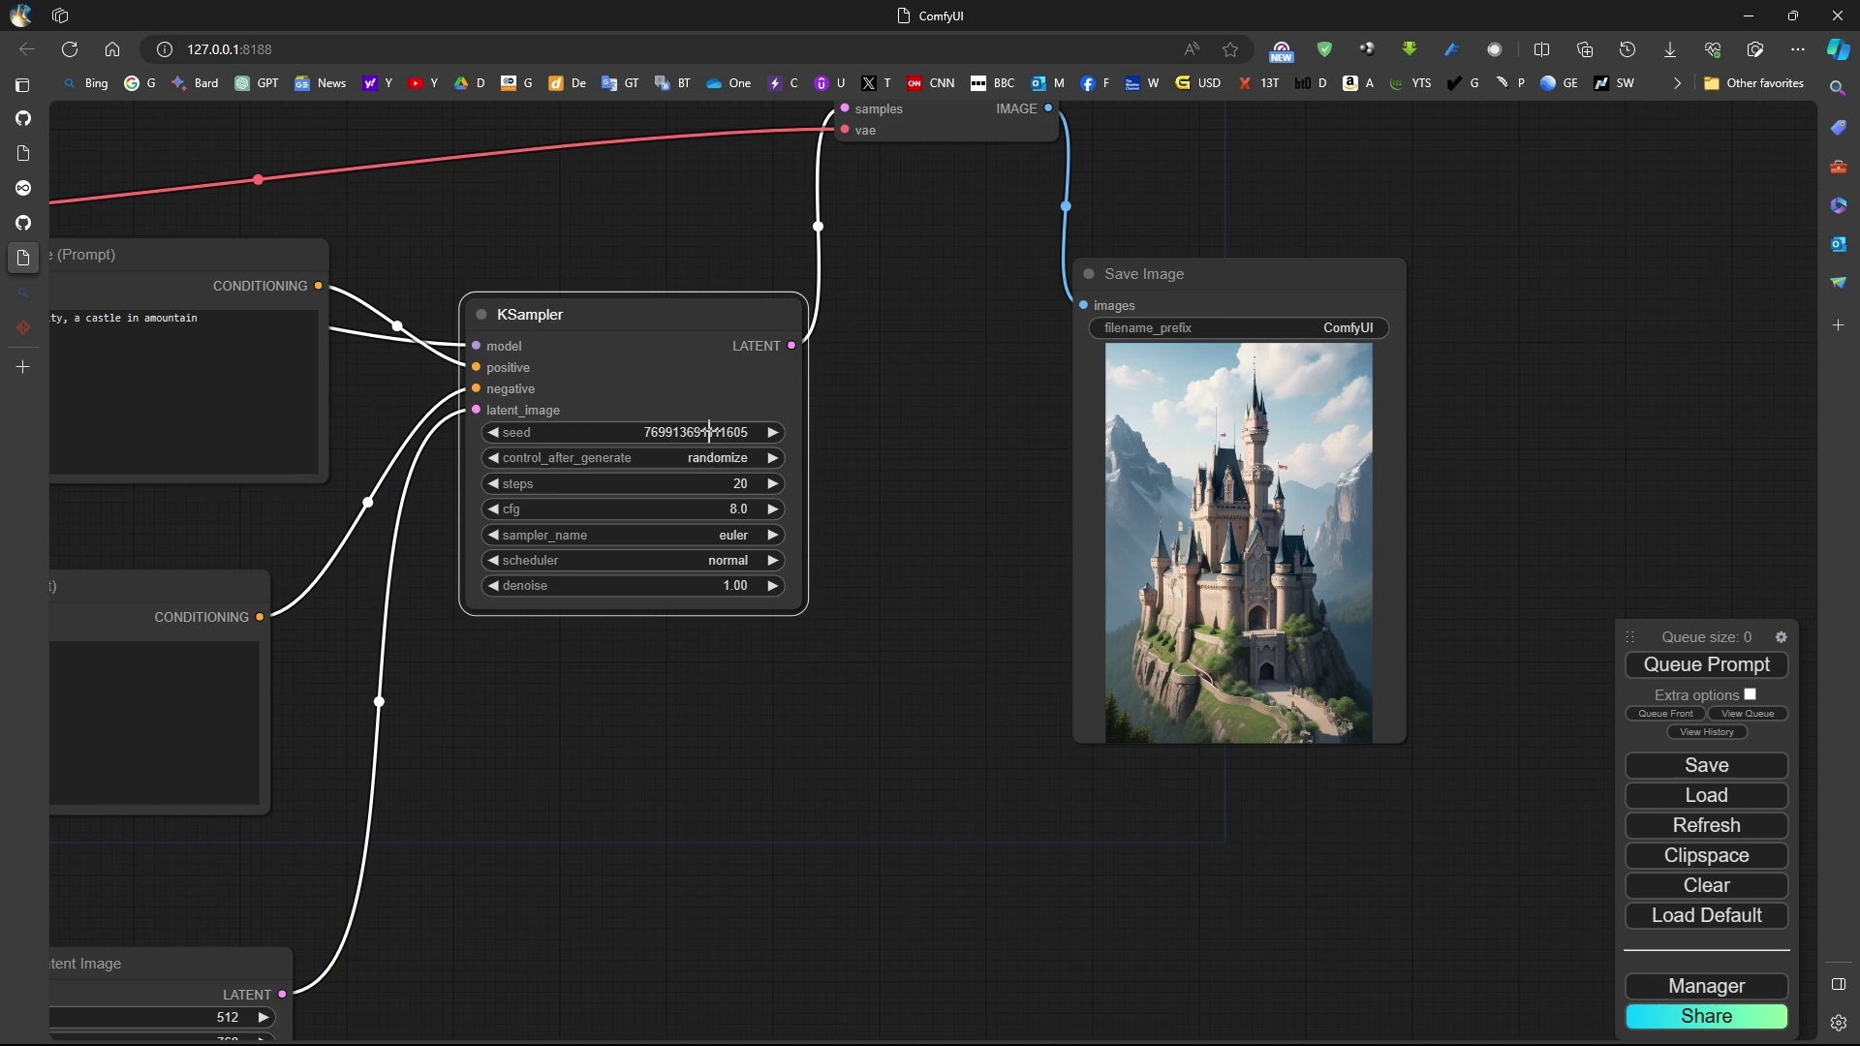
left_click(736, 458)
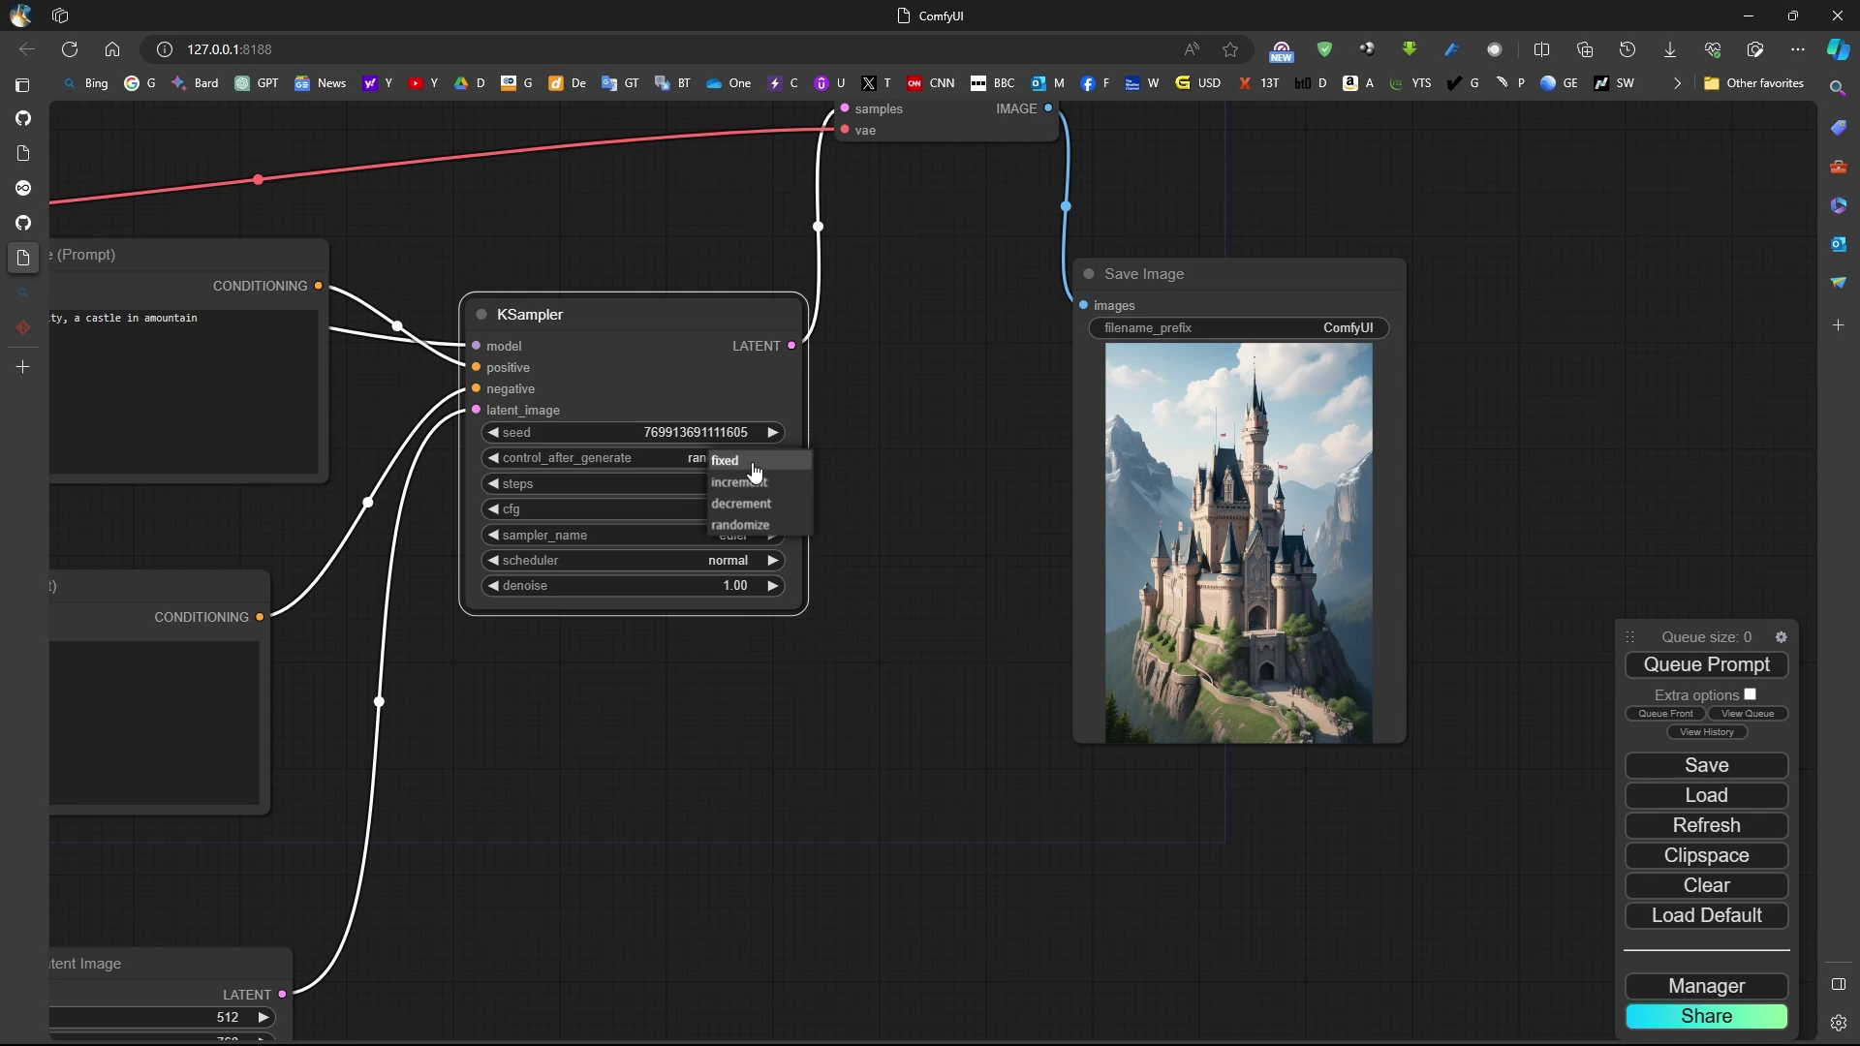
left_click(755, 465)
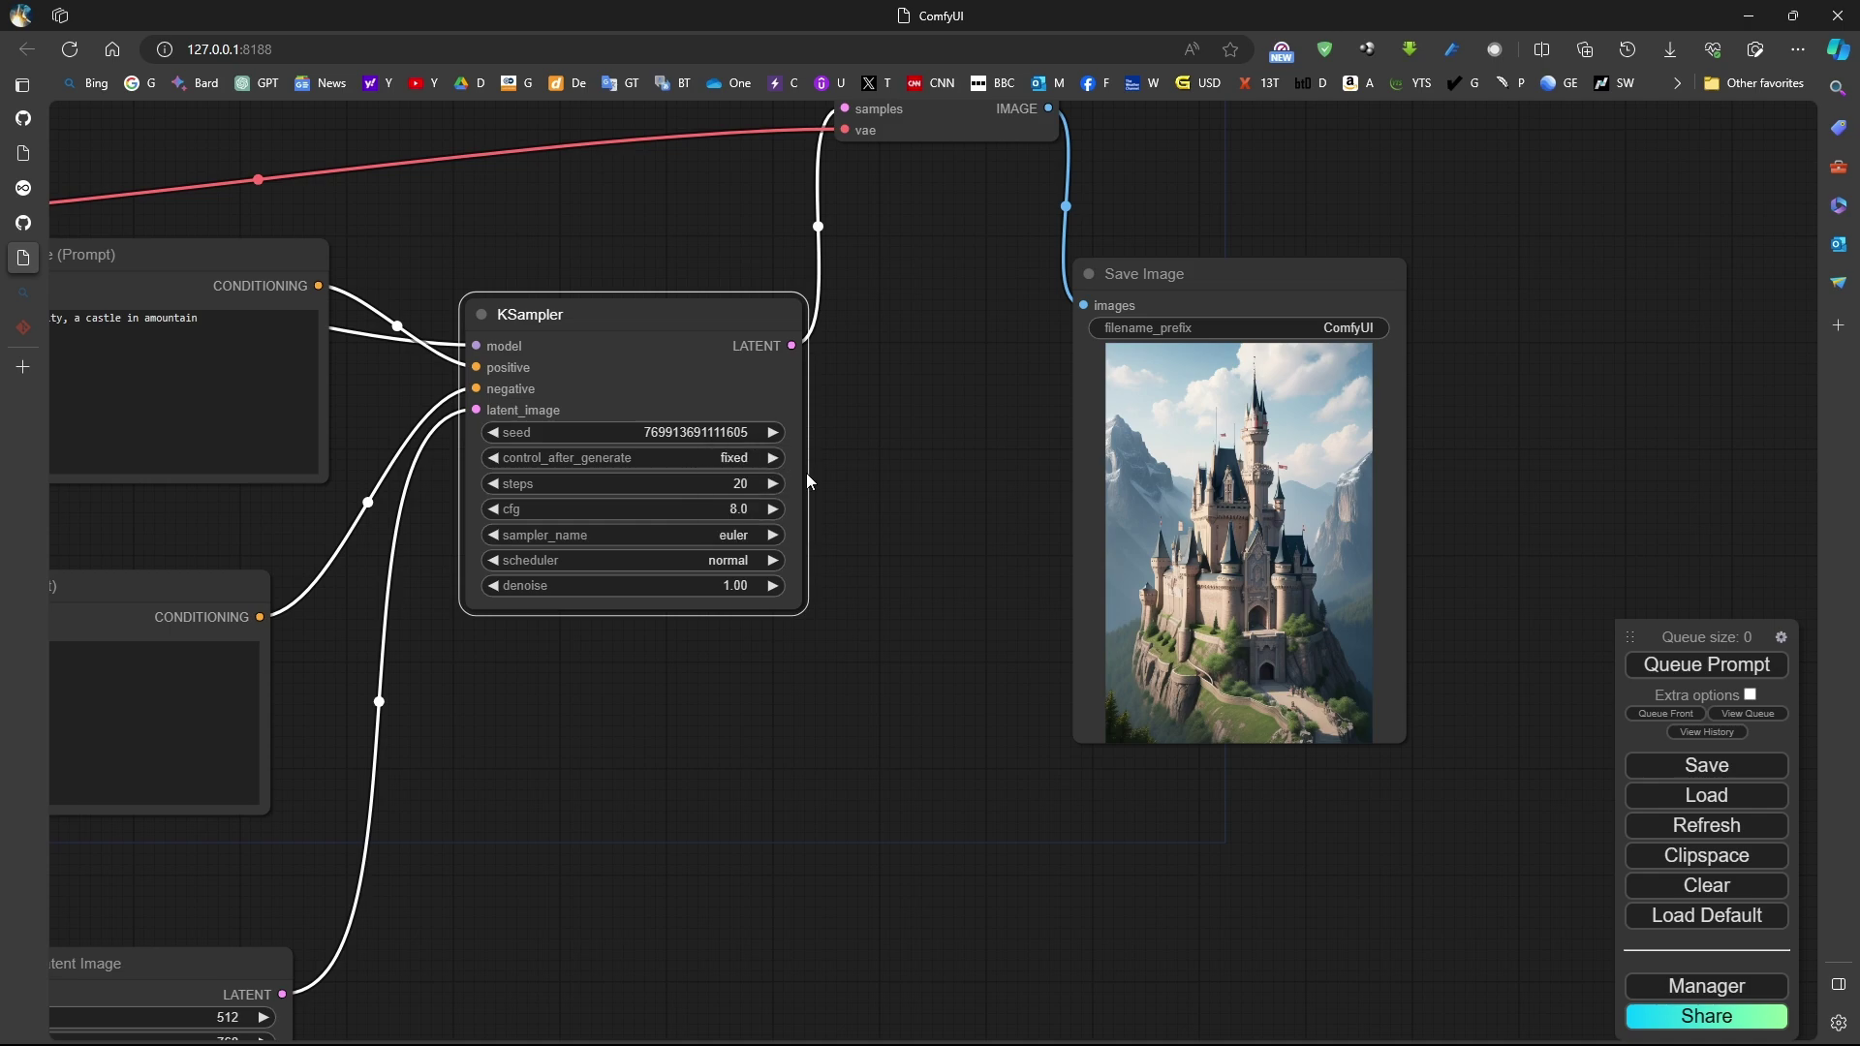
Set KSampler's steps to 35 and its cfg to 6.0.
left_click(731, 485)
type("35")
key("Return")
left_click(737, 509)
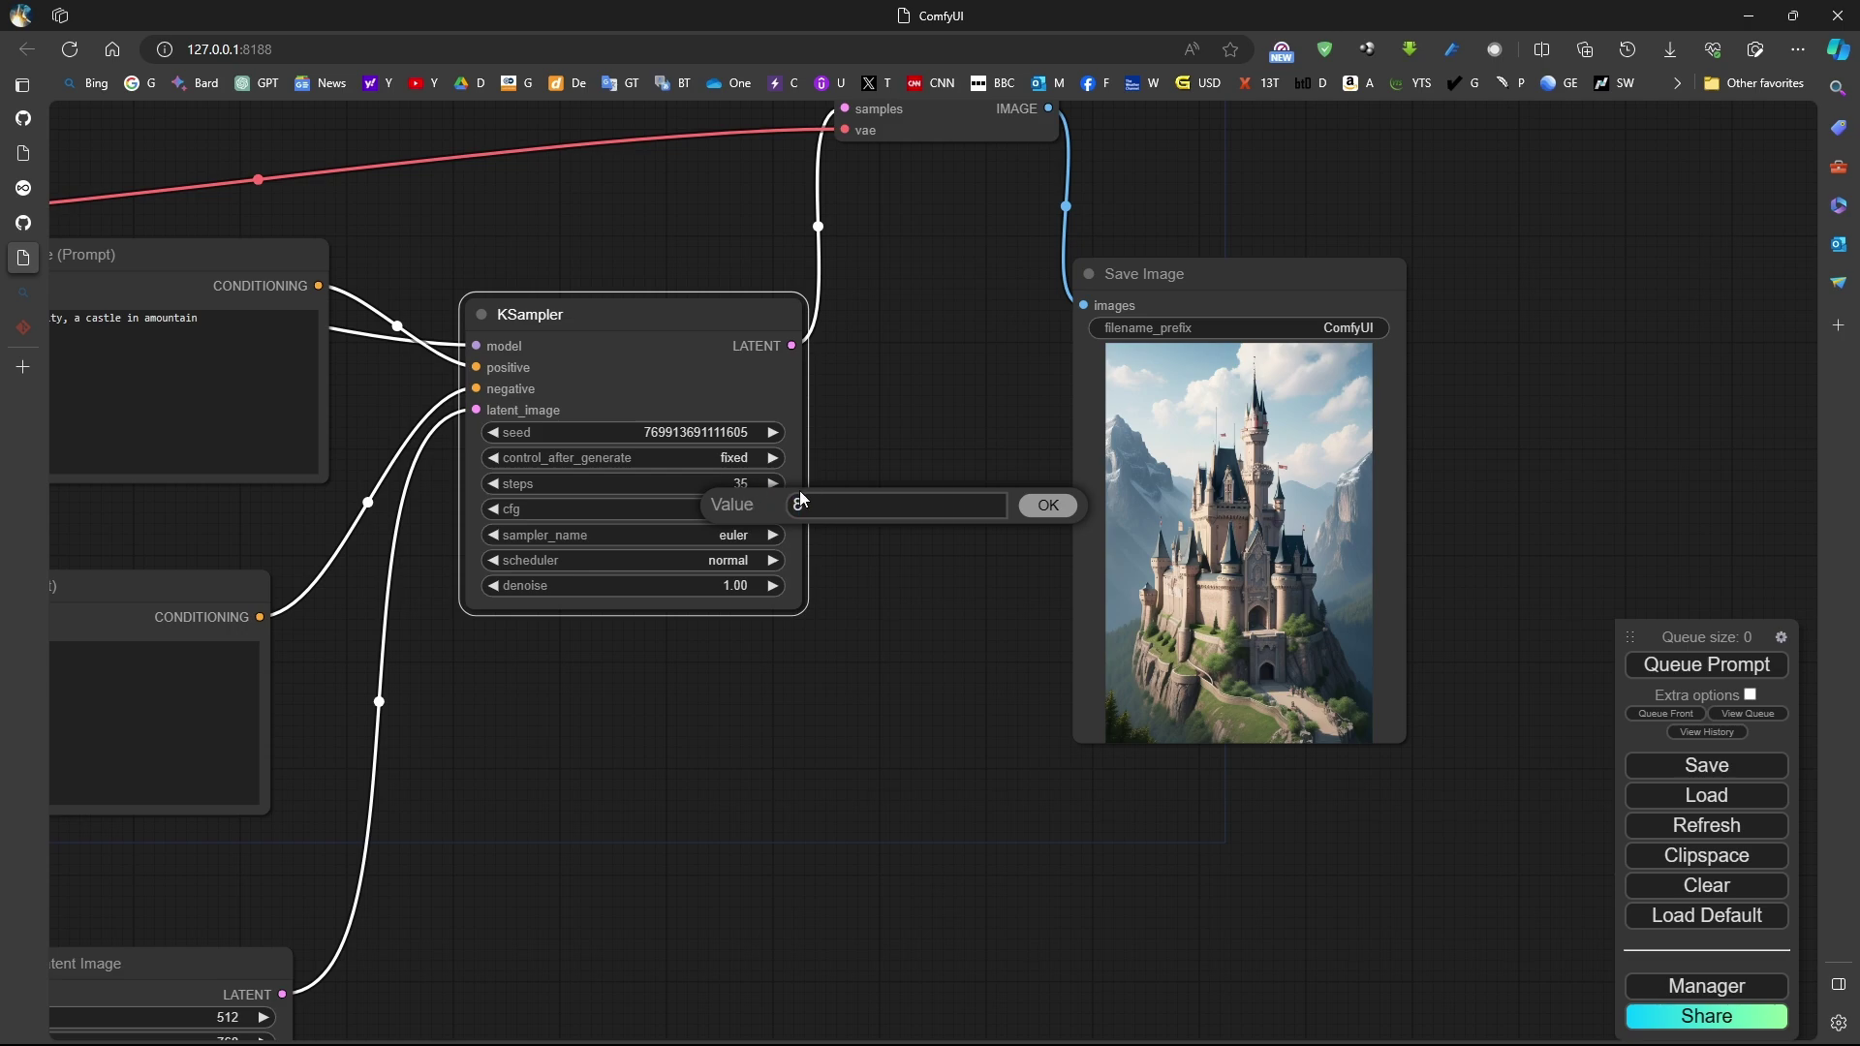
key("Return")
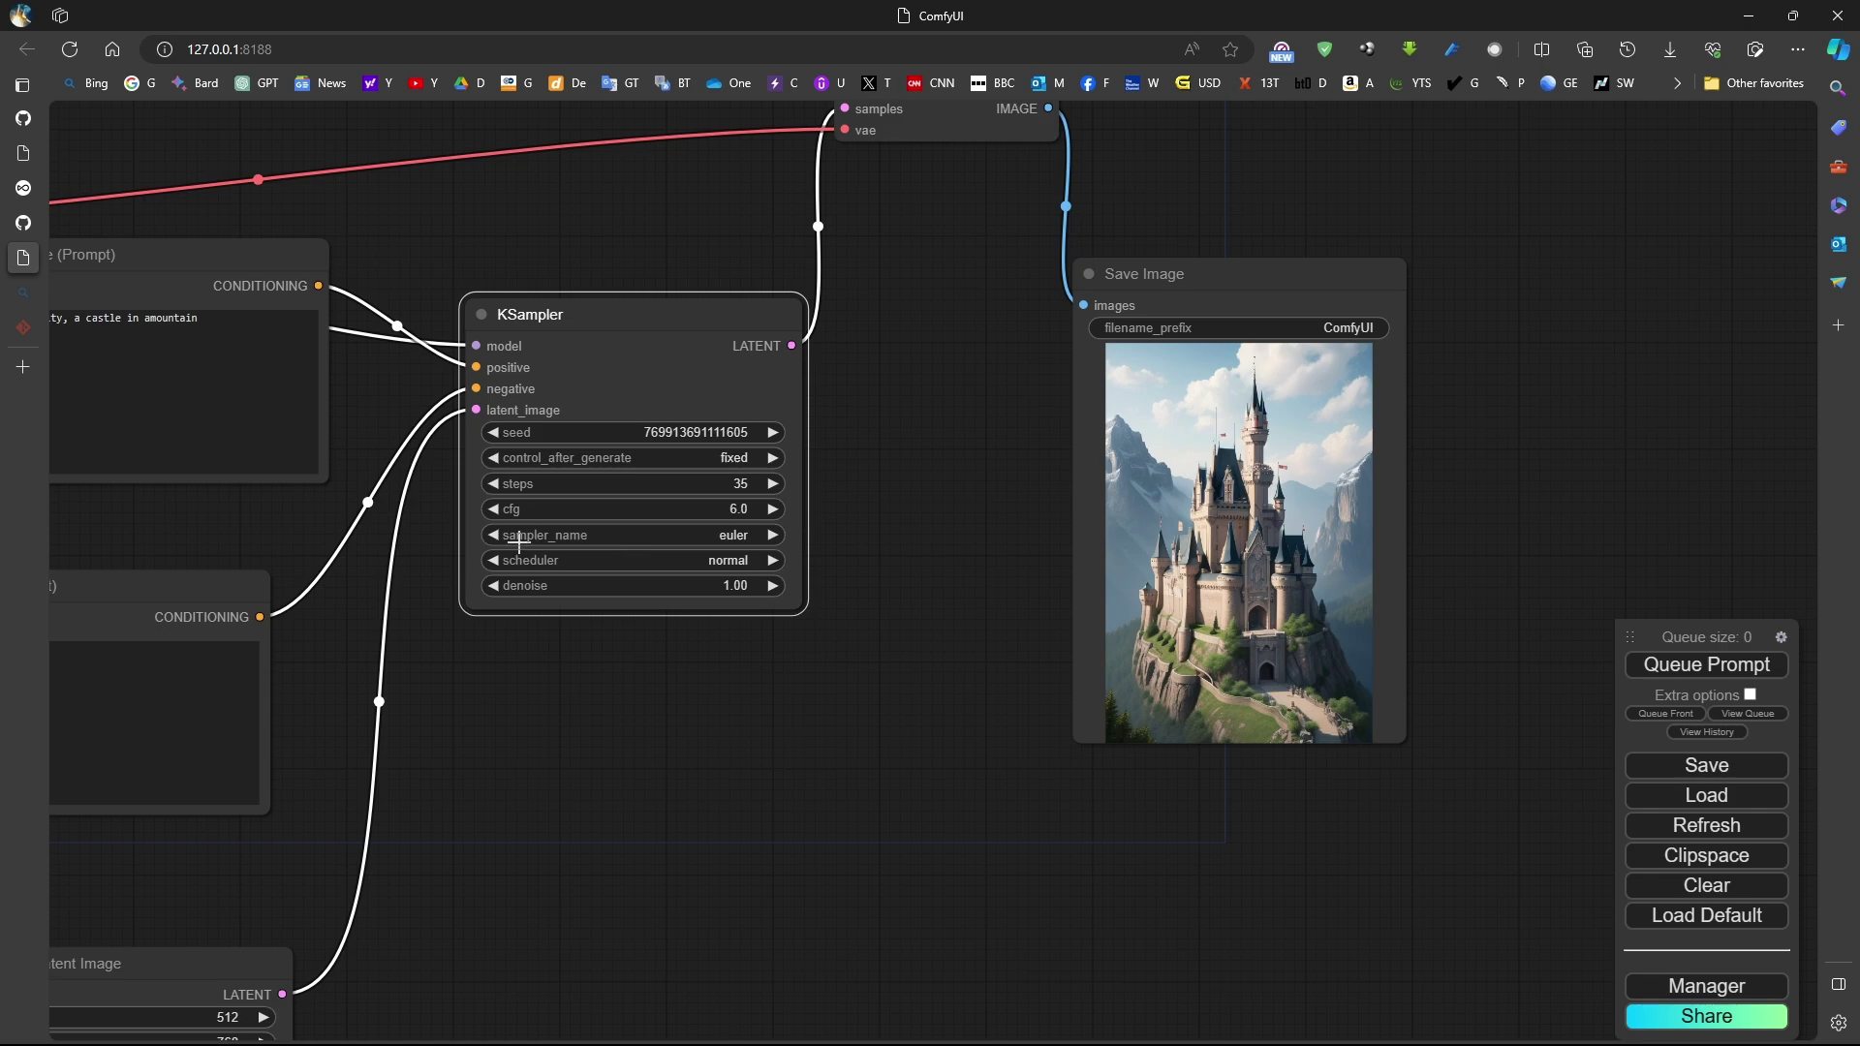
Try euler_ancestral and dpmpp_2m as KSampler's sampler_name.
left_click(710, 534)
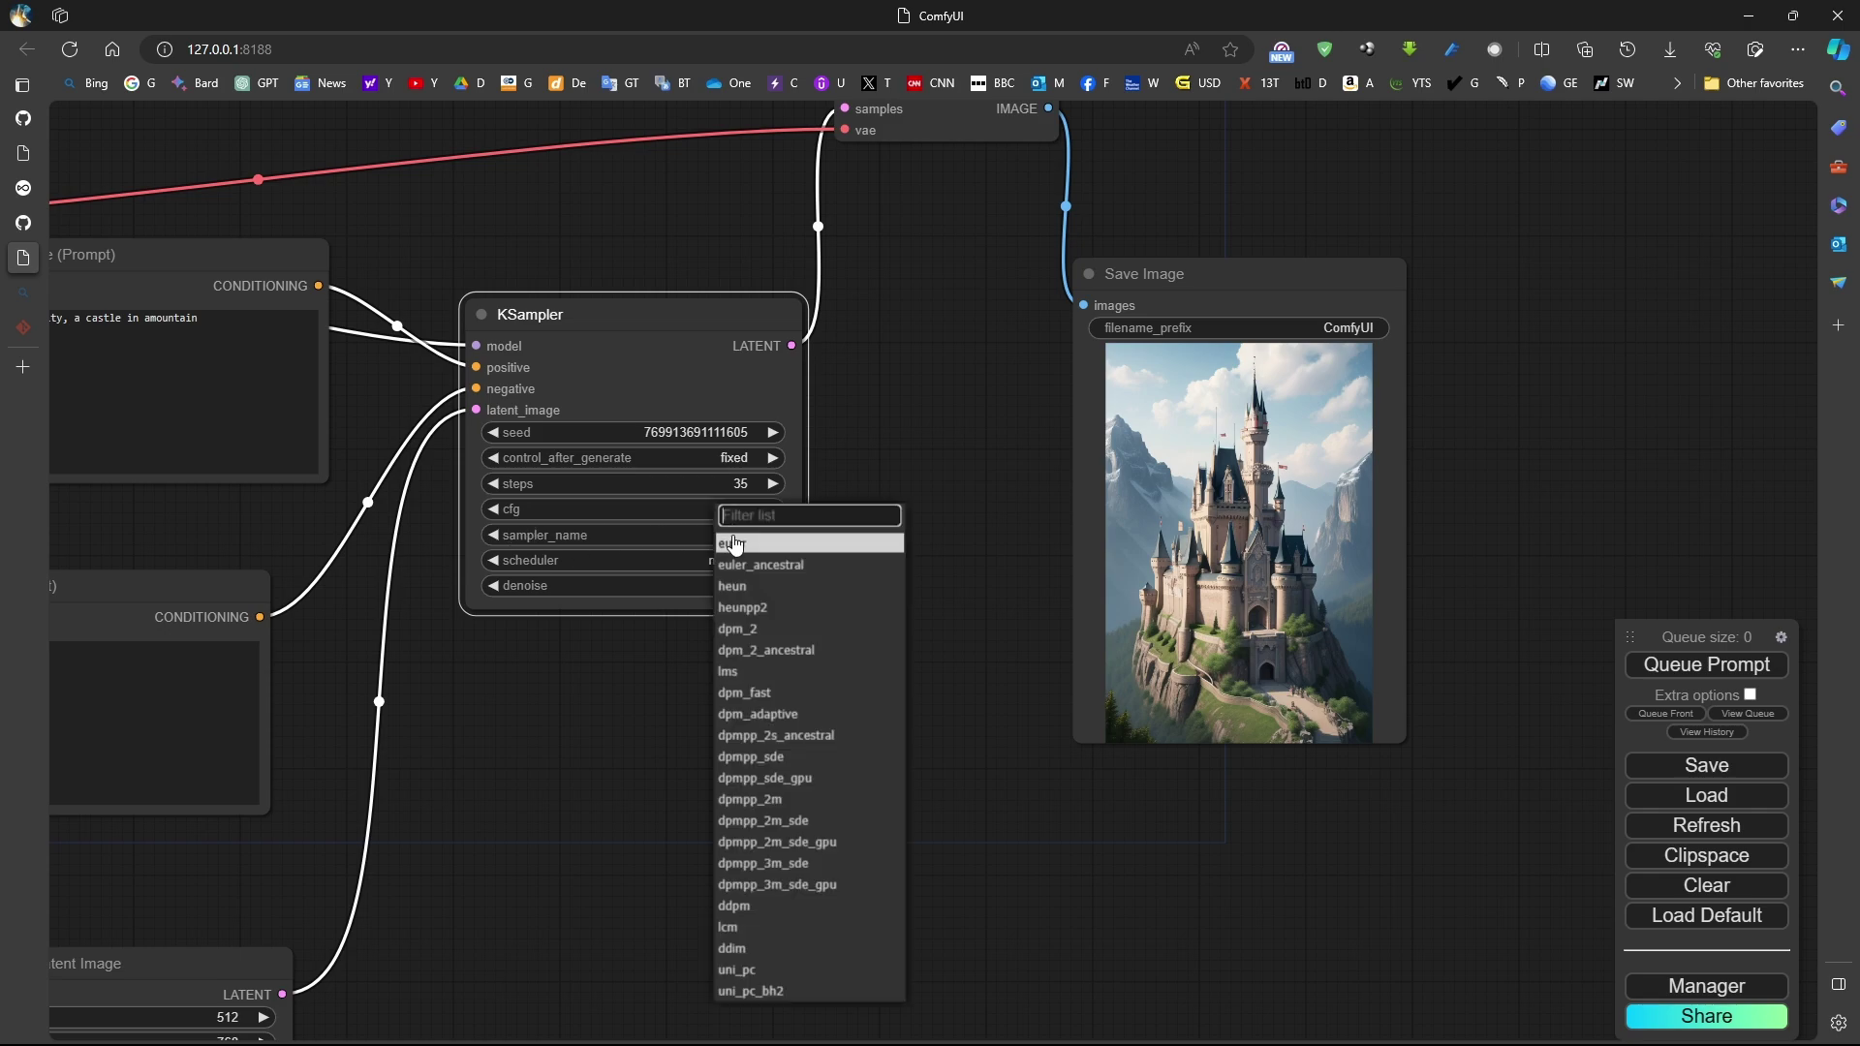
left_click(777, 571)
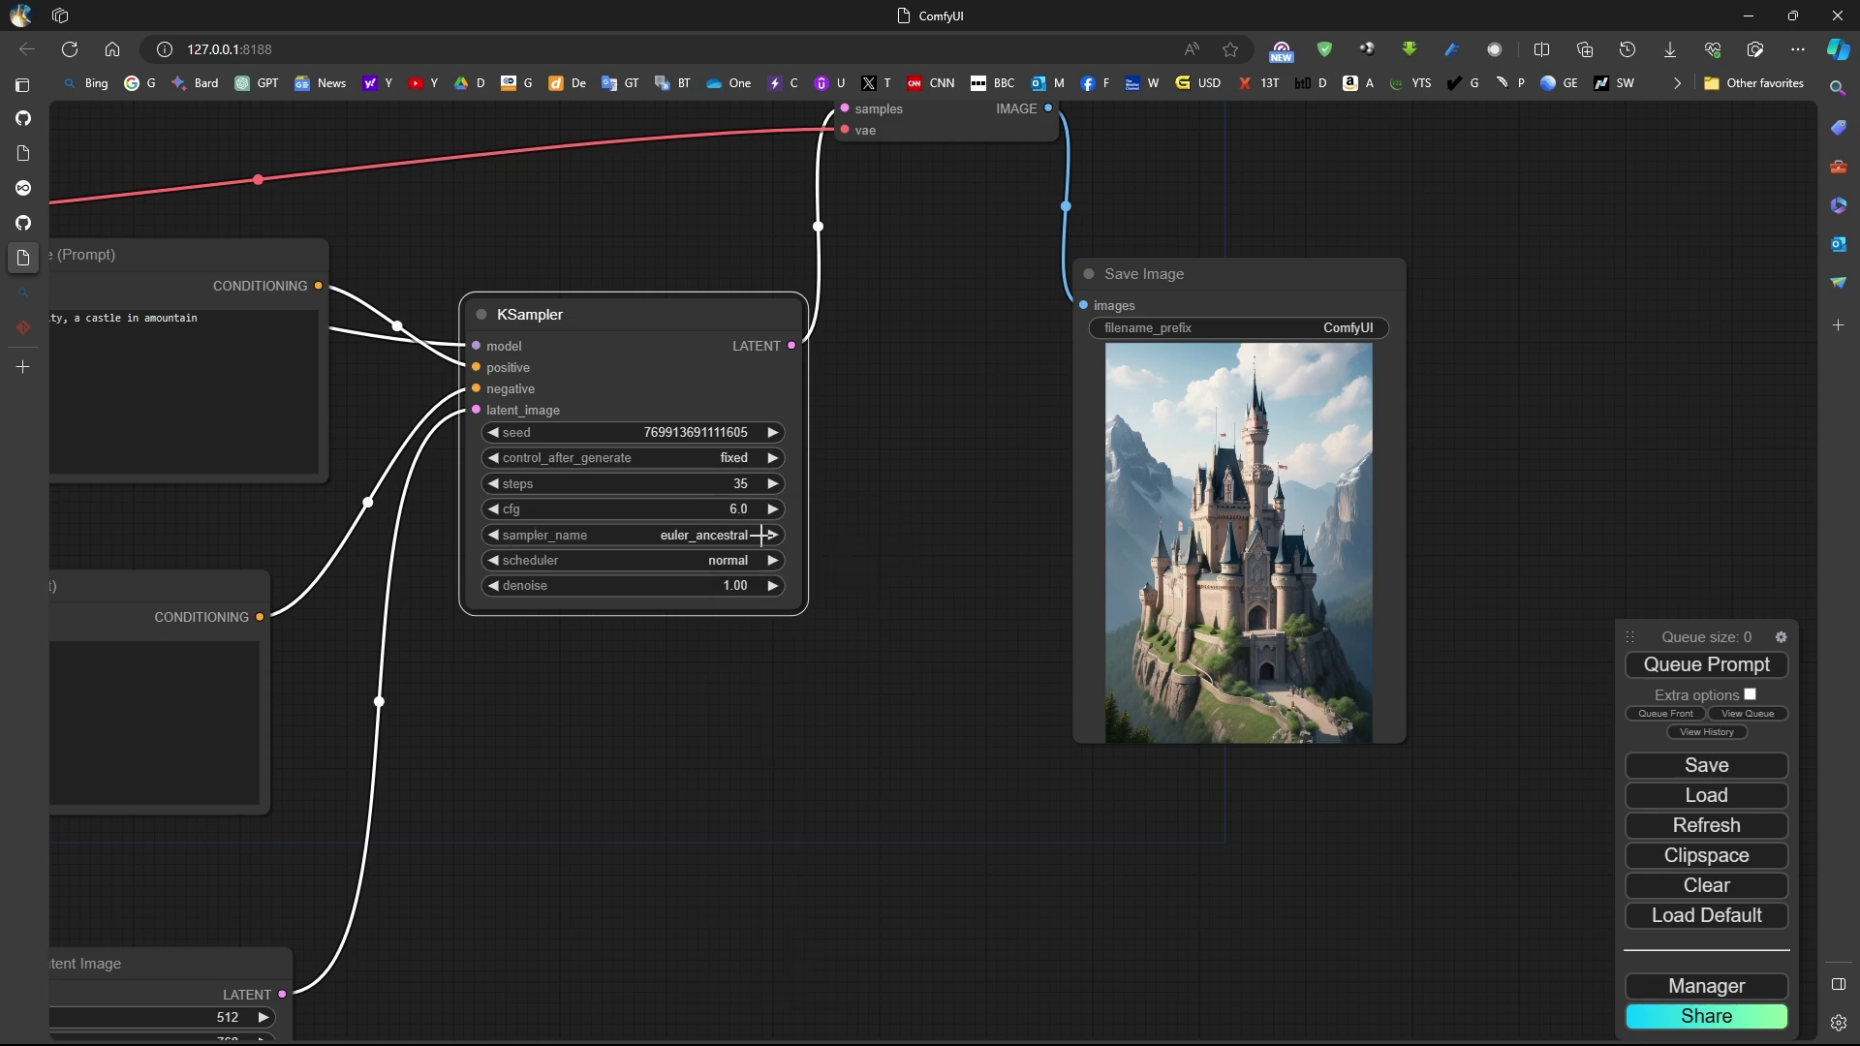
left_click(761, 536)
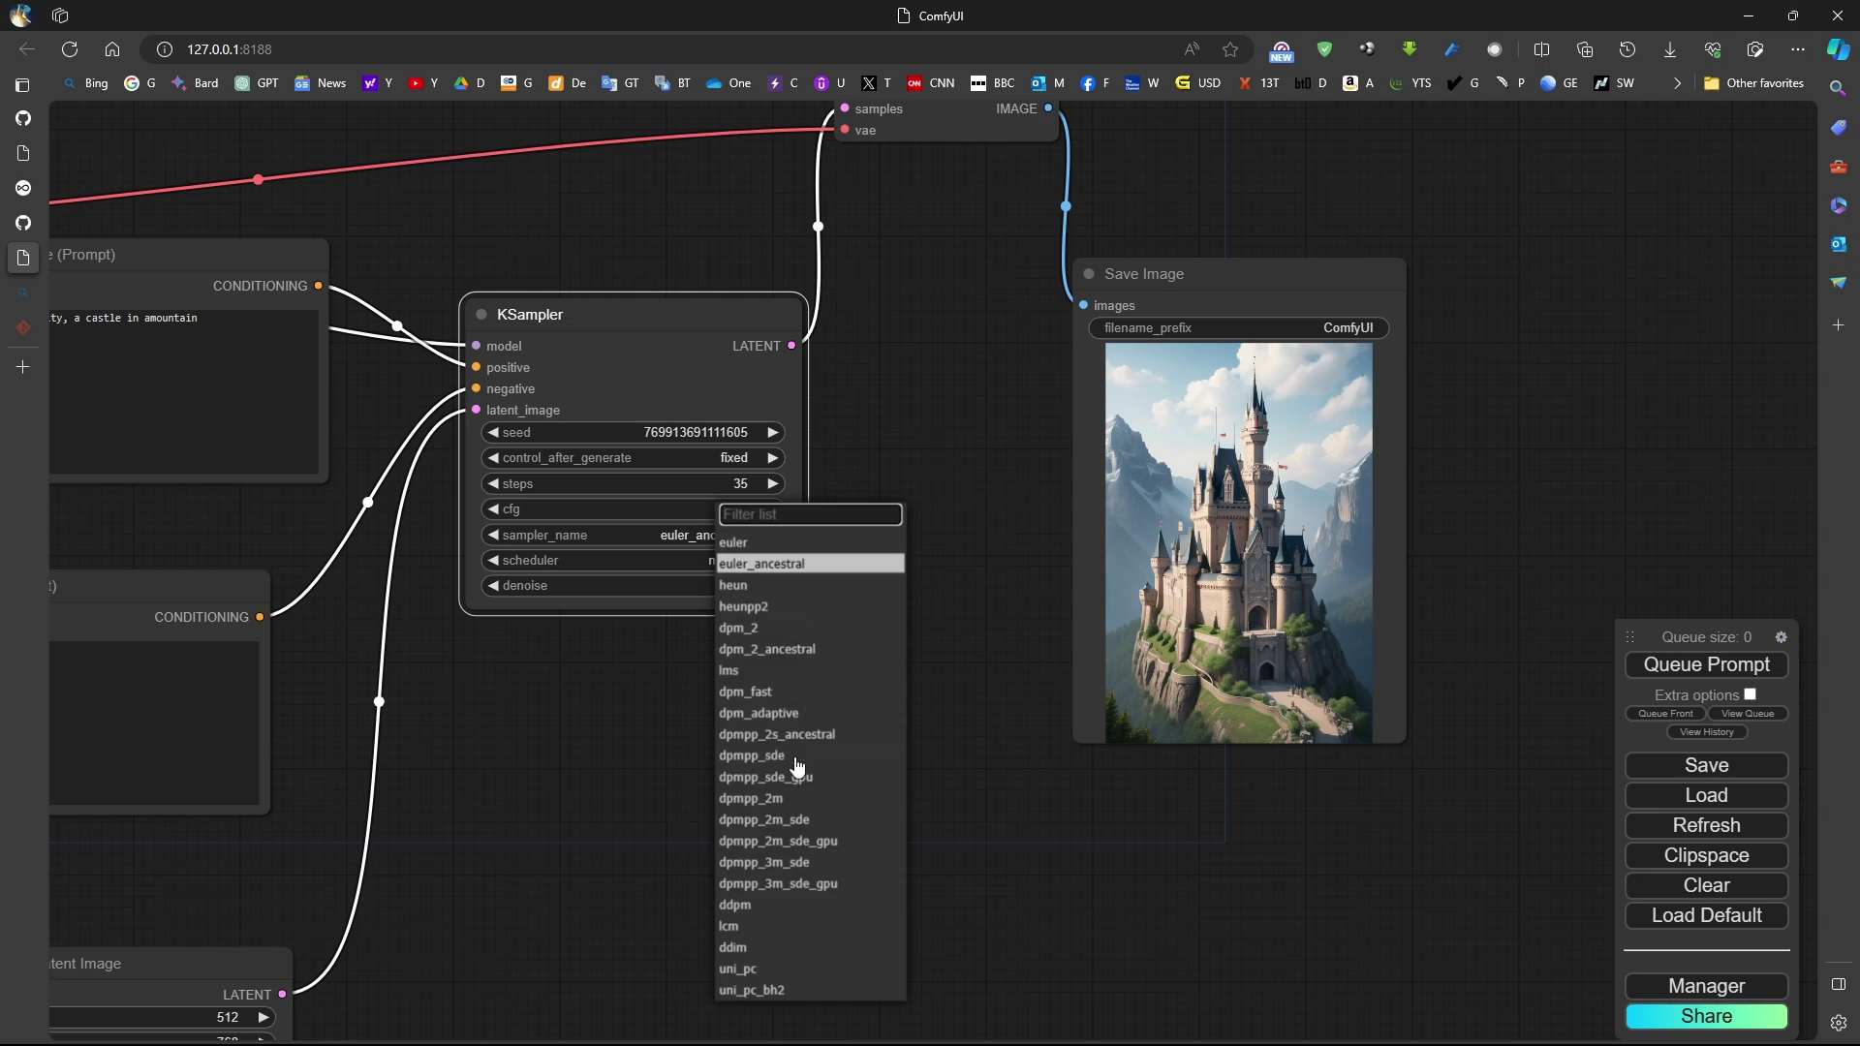
left_click(802, 807)
Set KSampler's scheduler to karras and sampler_name to euler_ancestral, and generate an image with these settings.
left_click(728, 563)
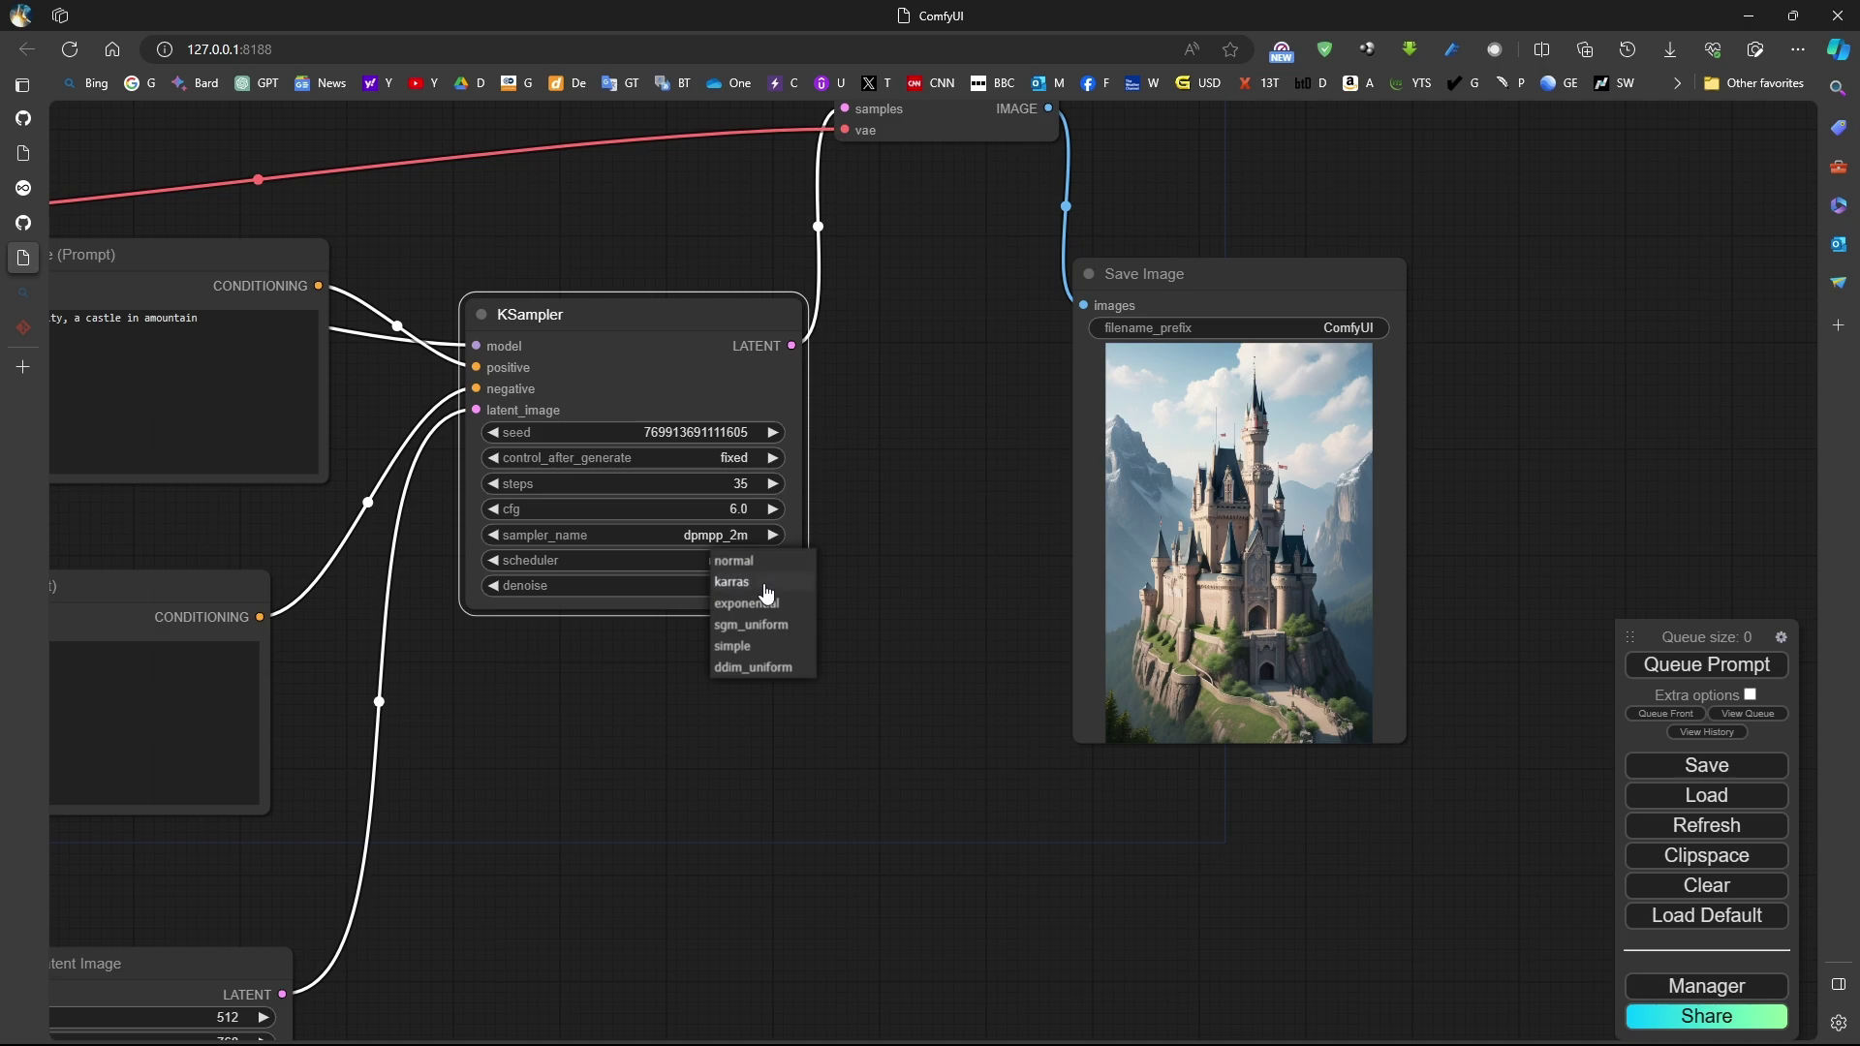
left_click(734, 582)
left_click(744, 535)
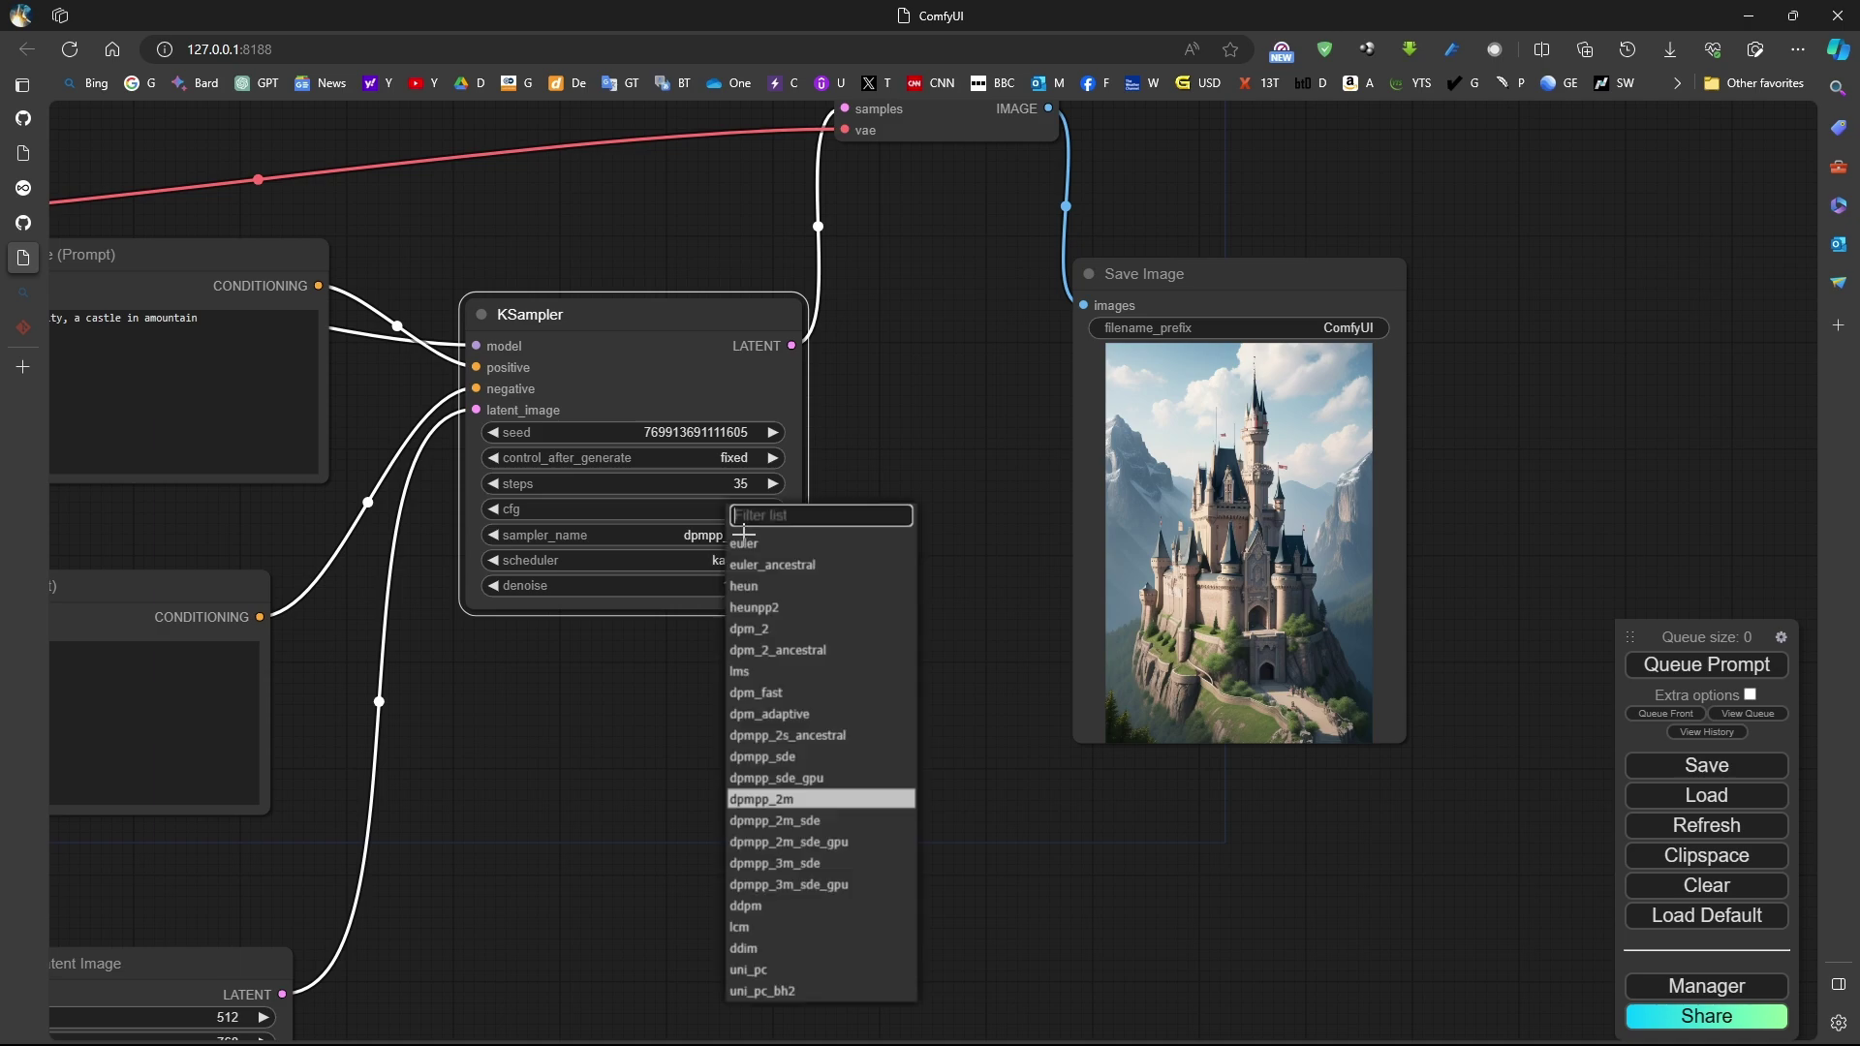
left_click(744, 536)
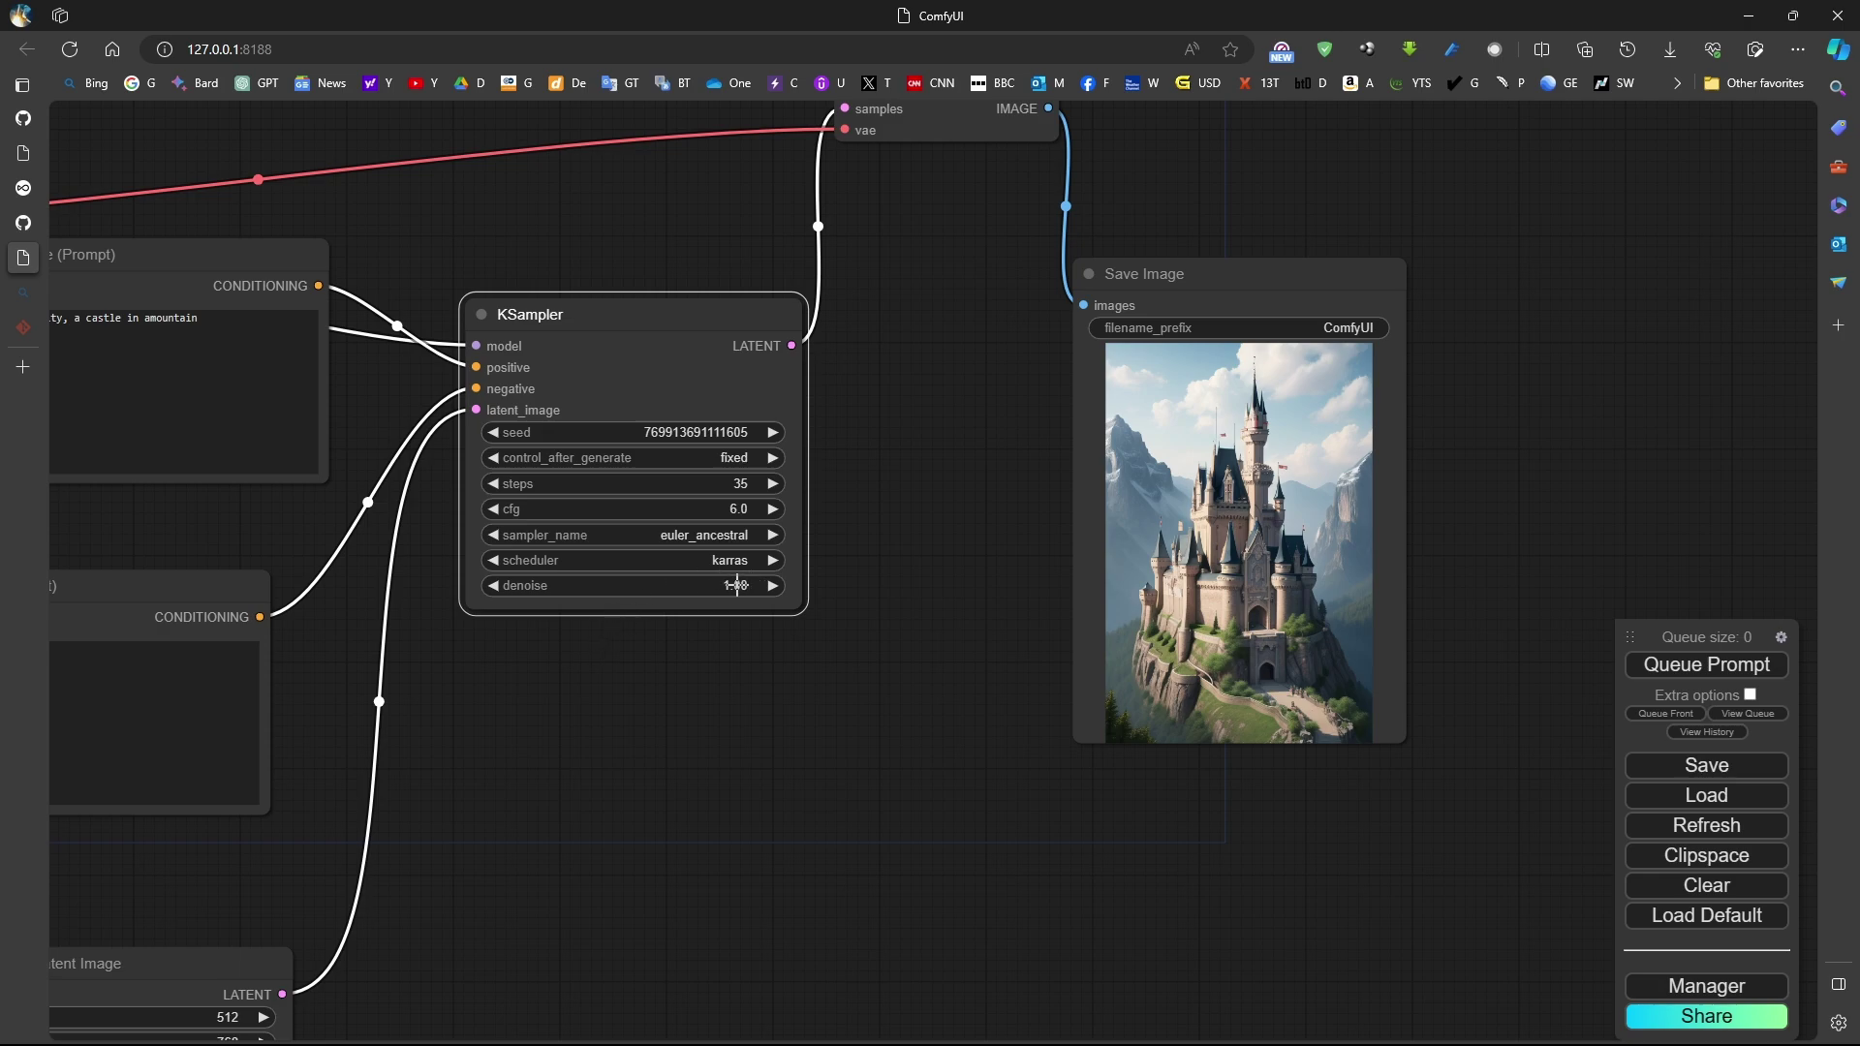
left_click(1702, 668)
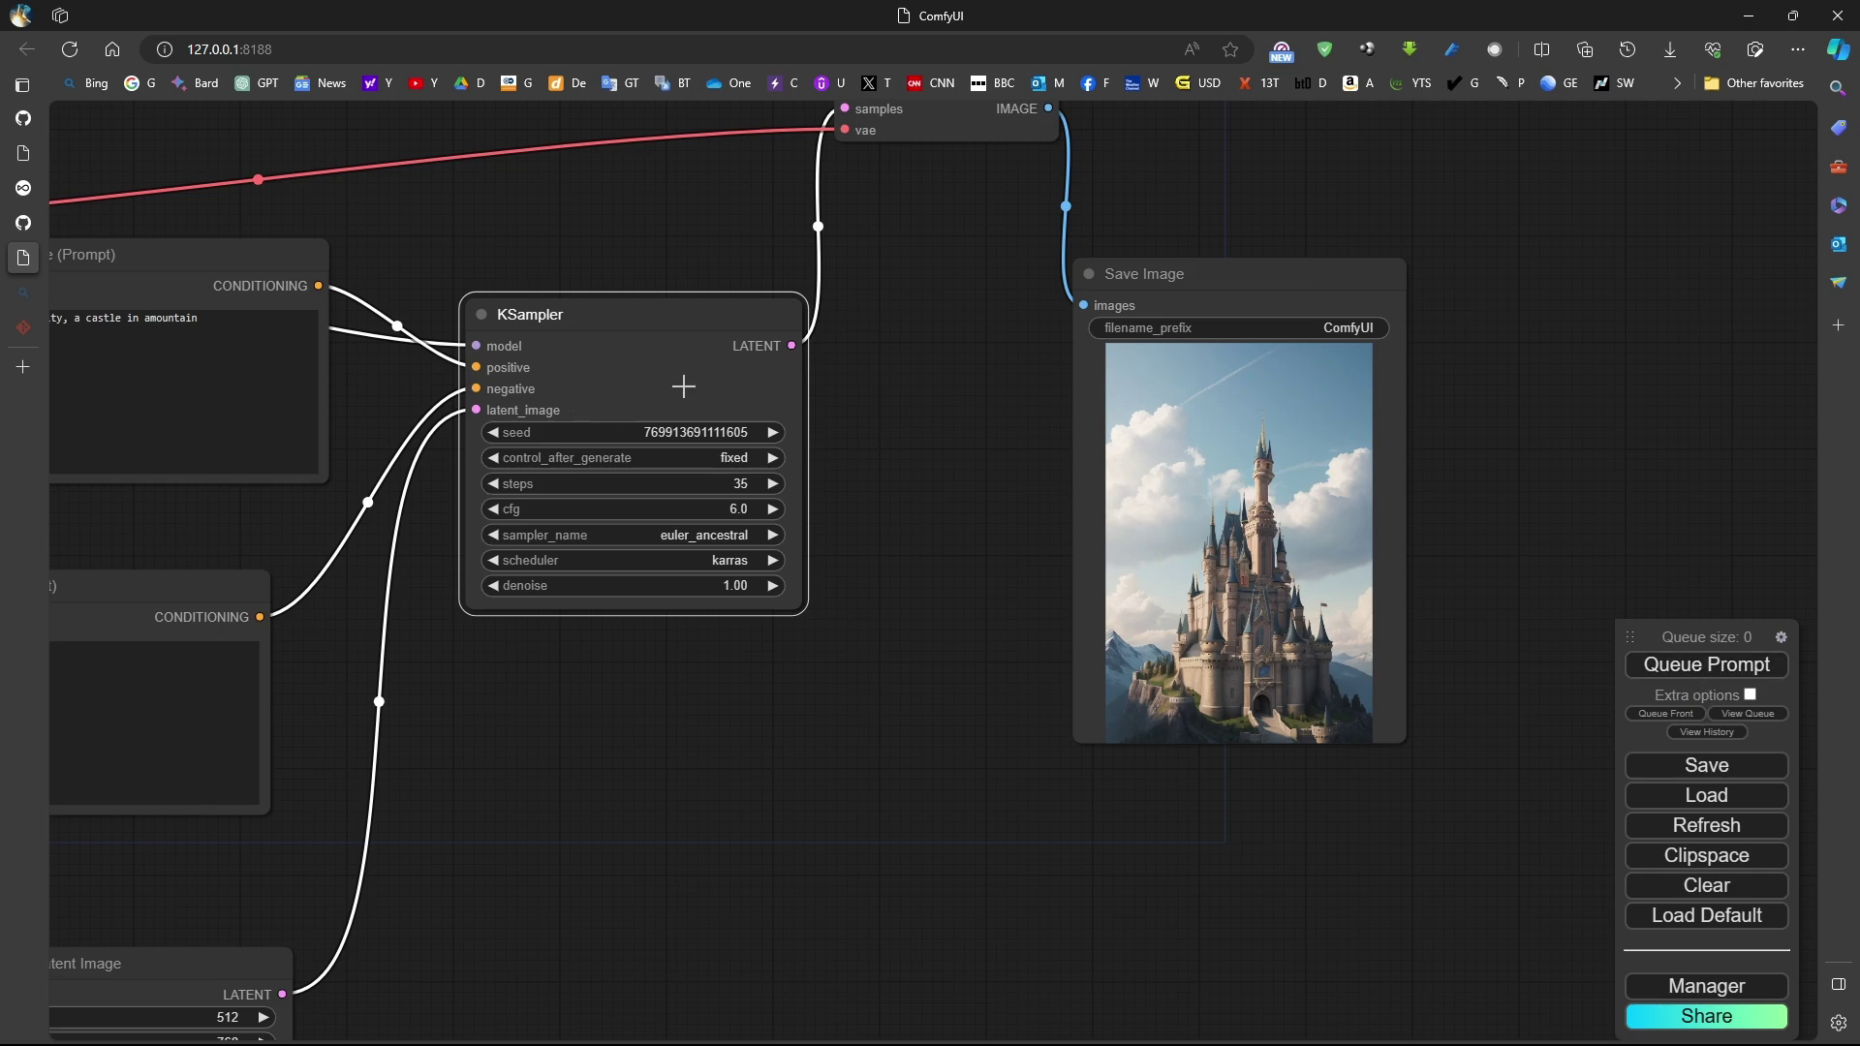
Set KSampler's control_after_generate to randomize and generate another image.
left_click(752, 458)
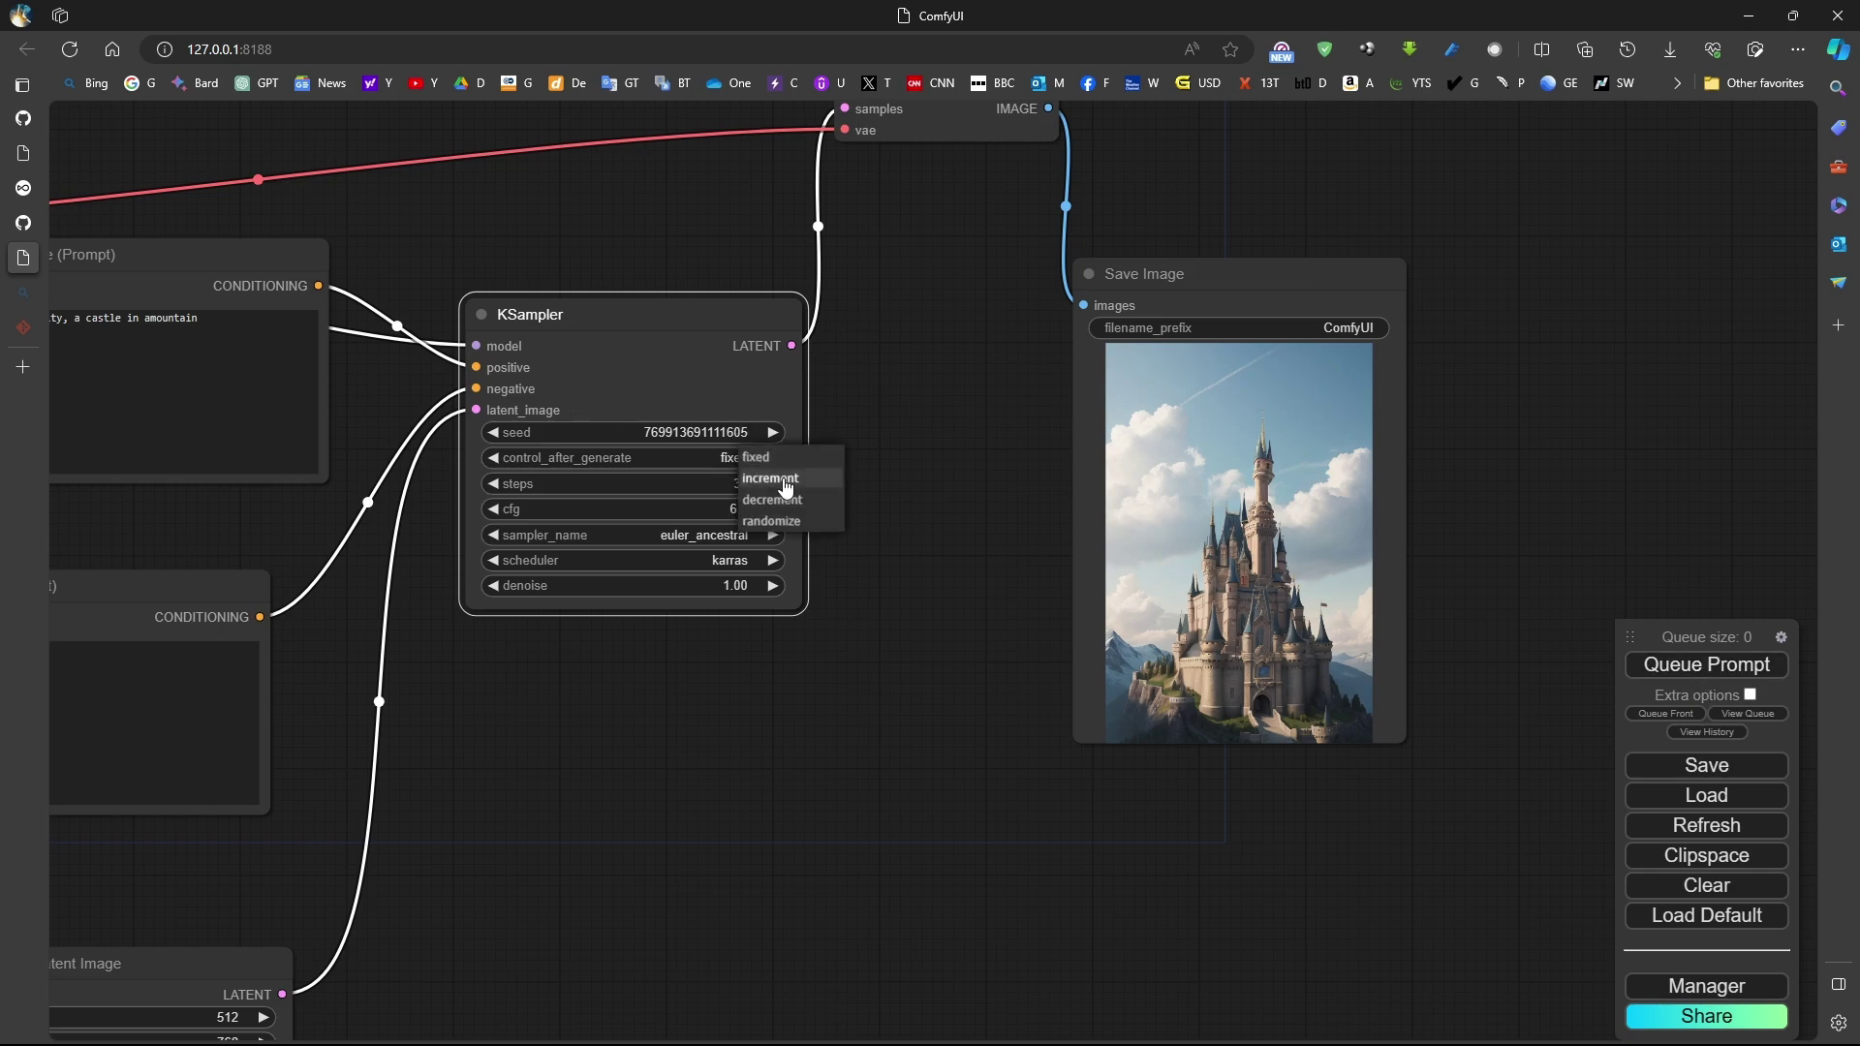
left_click(799, 524)
left_click(1690, 664)
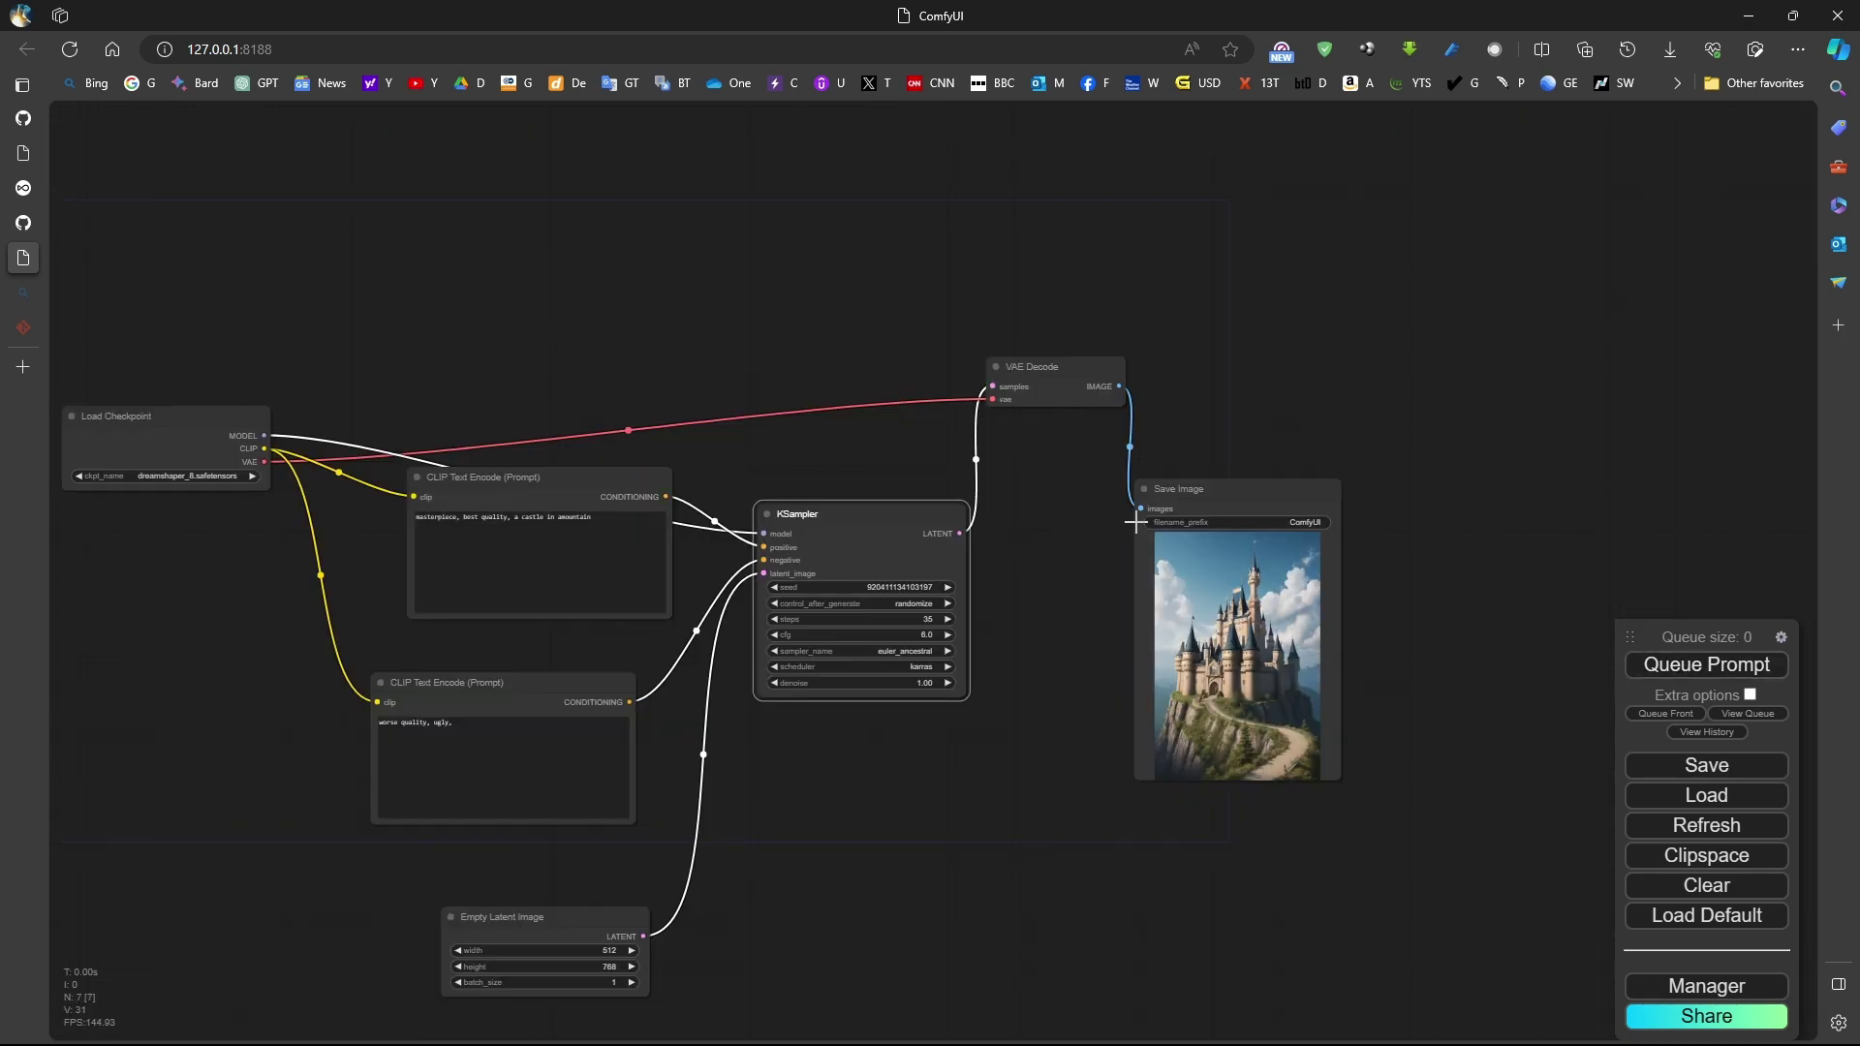
scroll(1137, 514, "down", 4)
scroll(1259, 523, "up", 1)
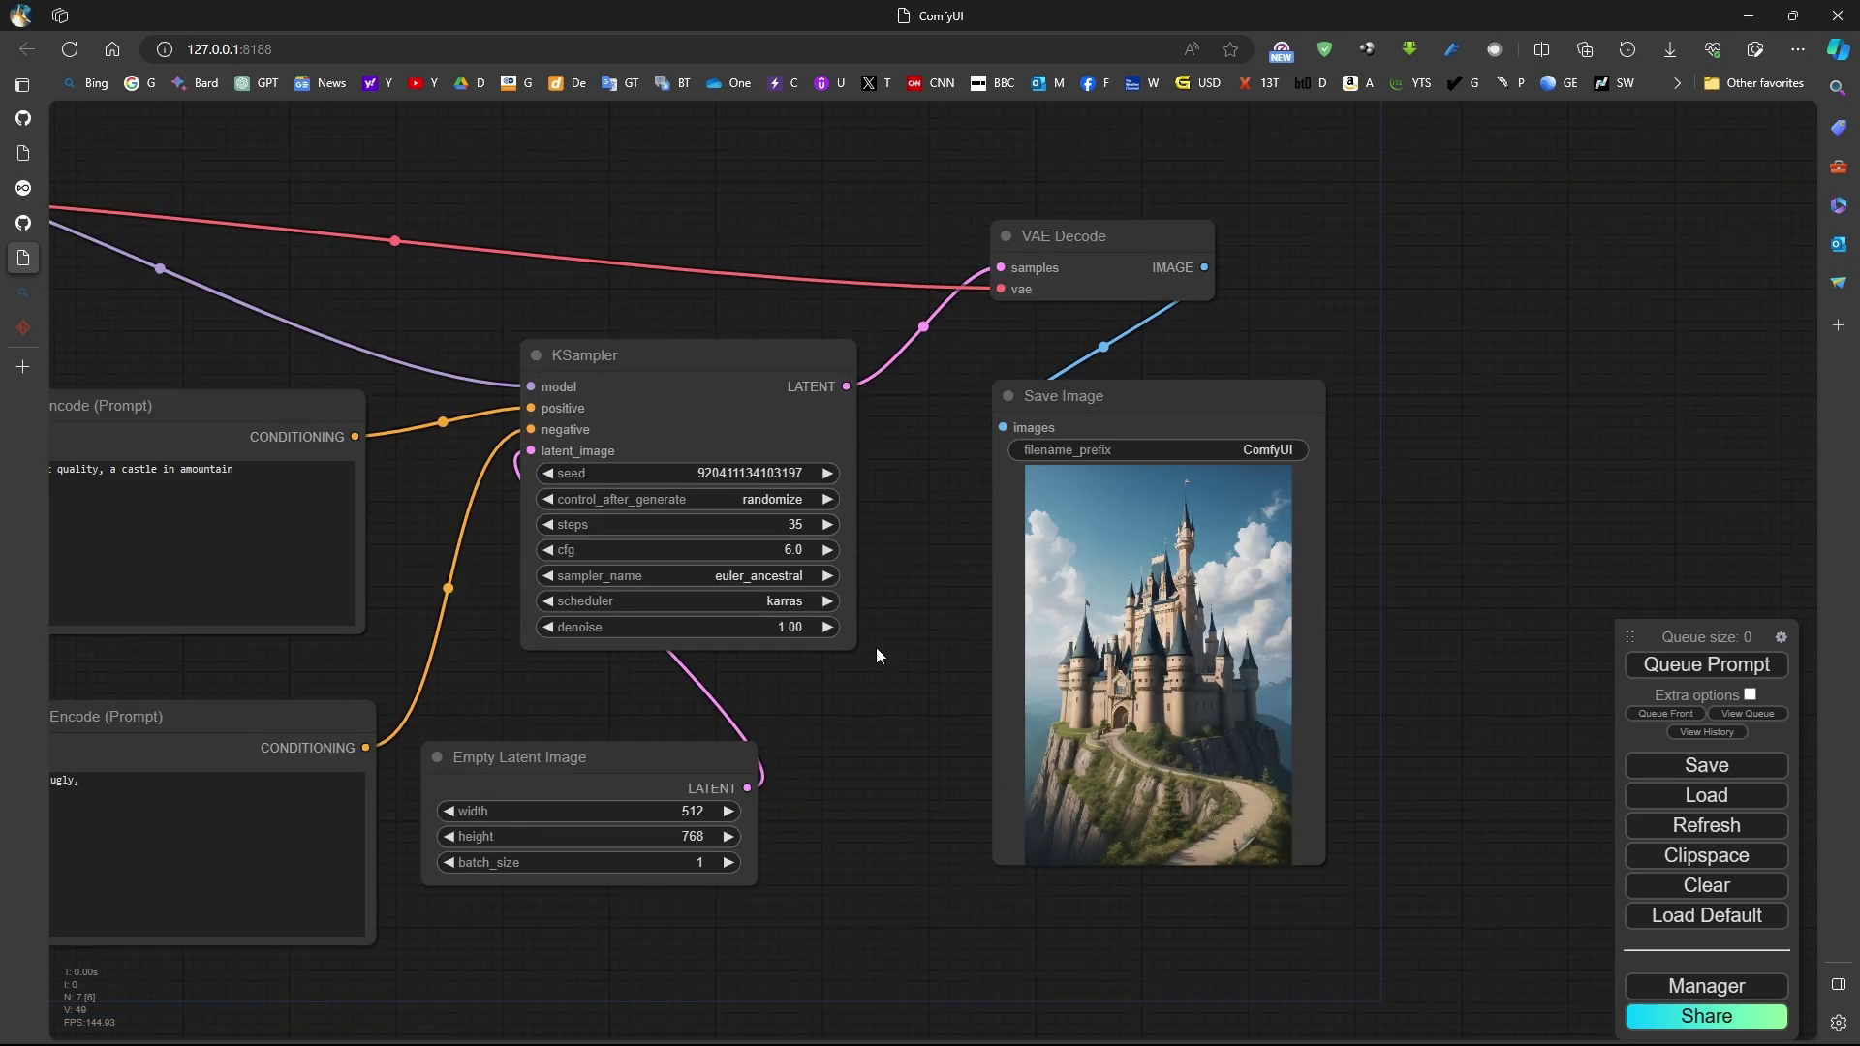
Duplicate the KSampler, VAE Decode, and Save Image nodes together, keeping the copies' incoming connections from the checkpoint, prompts, and Empty Latent Image.
left_click(660, 355)
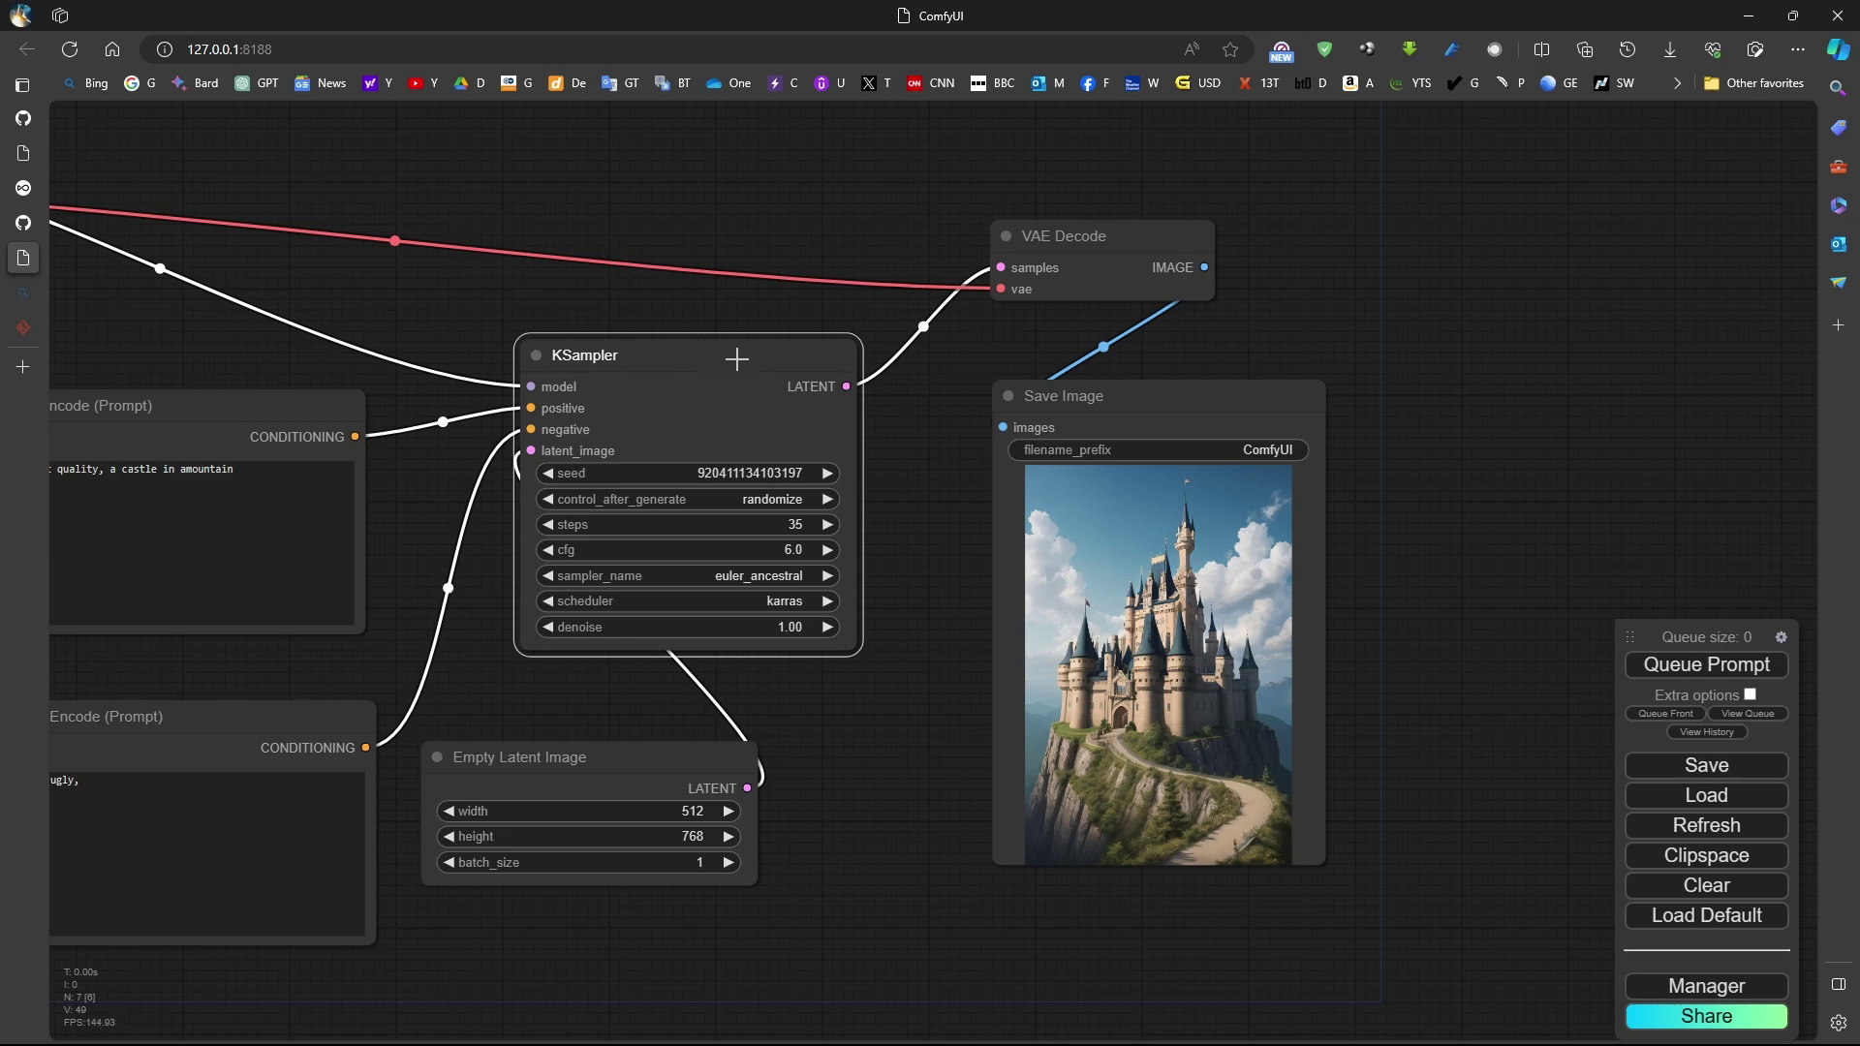
scroll(737, 359, "down", 1)
left_click(1033, 247, "shift")
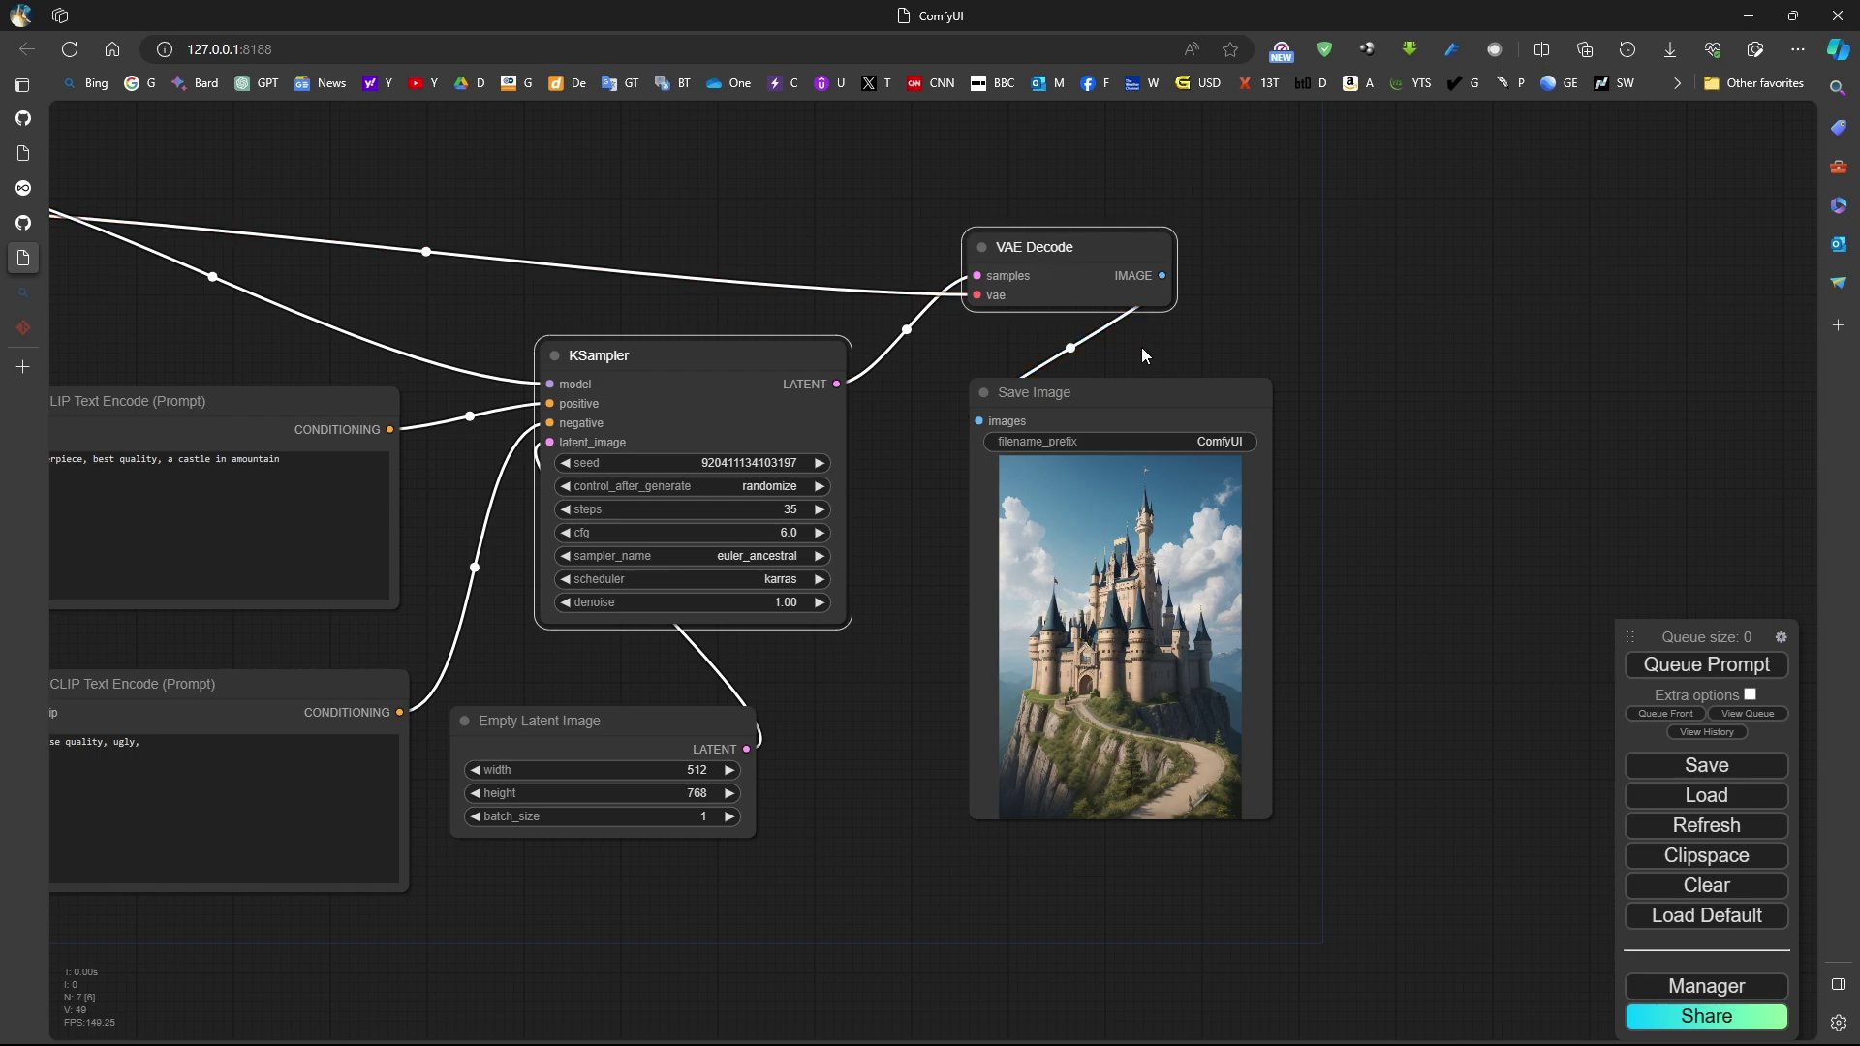
left_click(1131, 387, "shift")
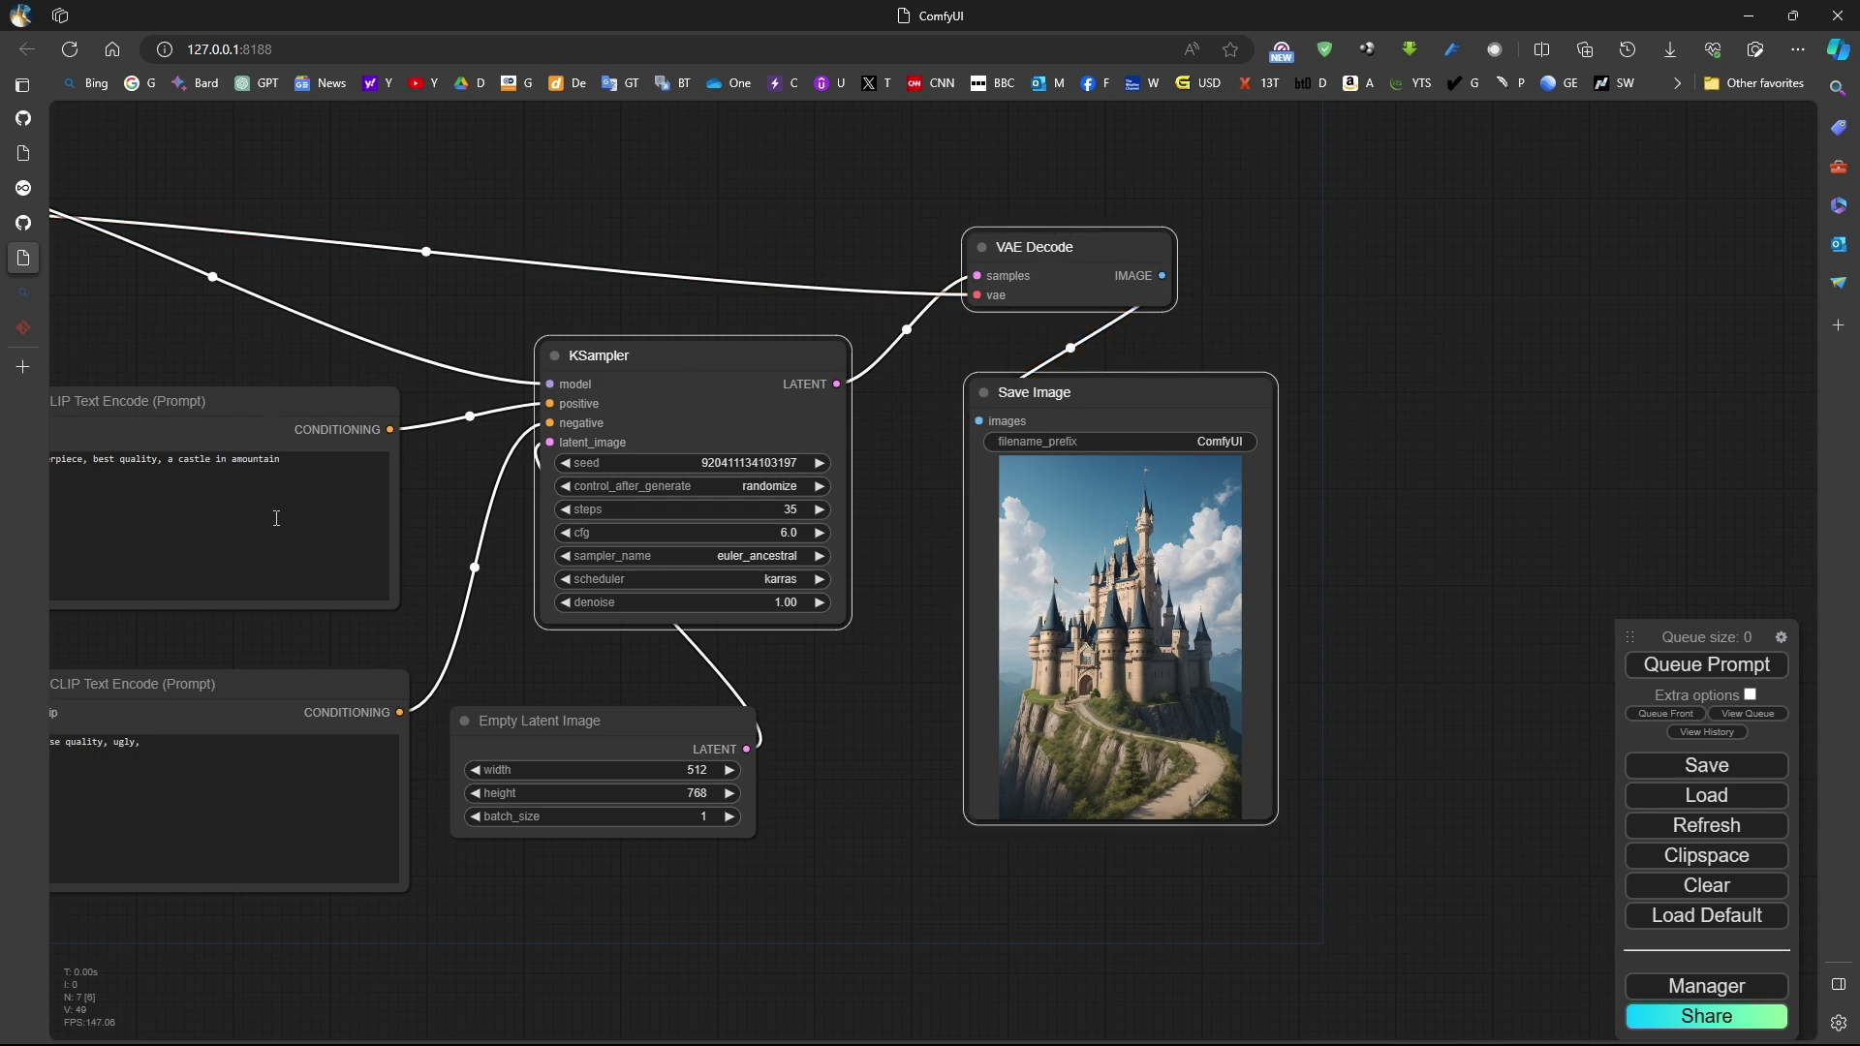
left_click(678, 355)
left_click(1109, 248, "shift")
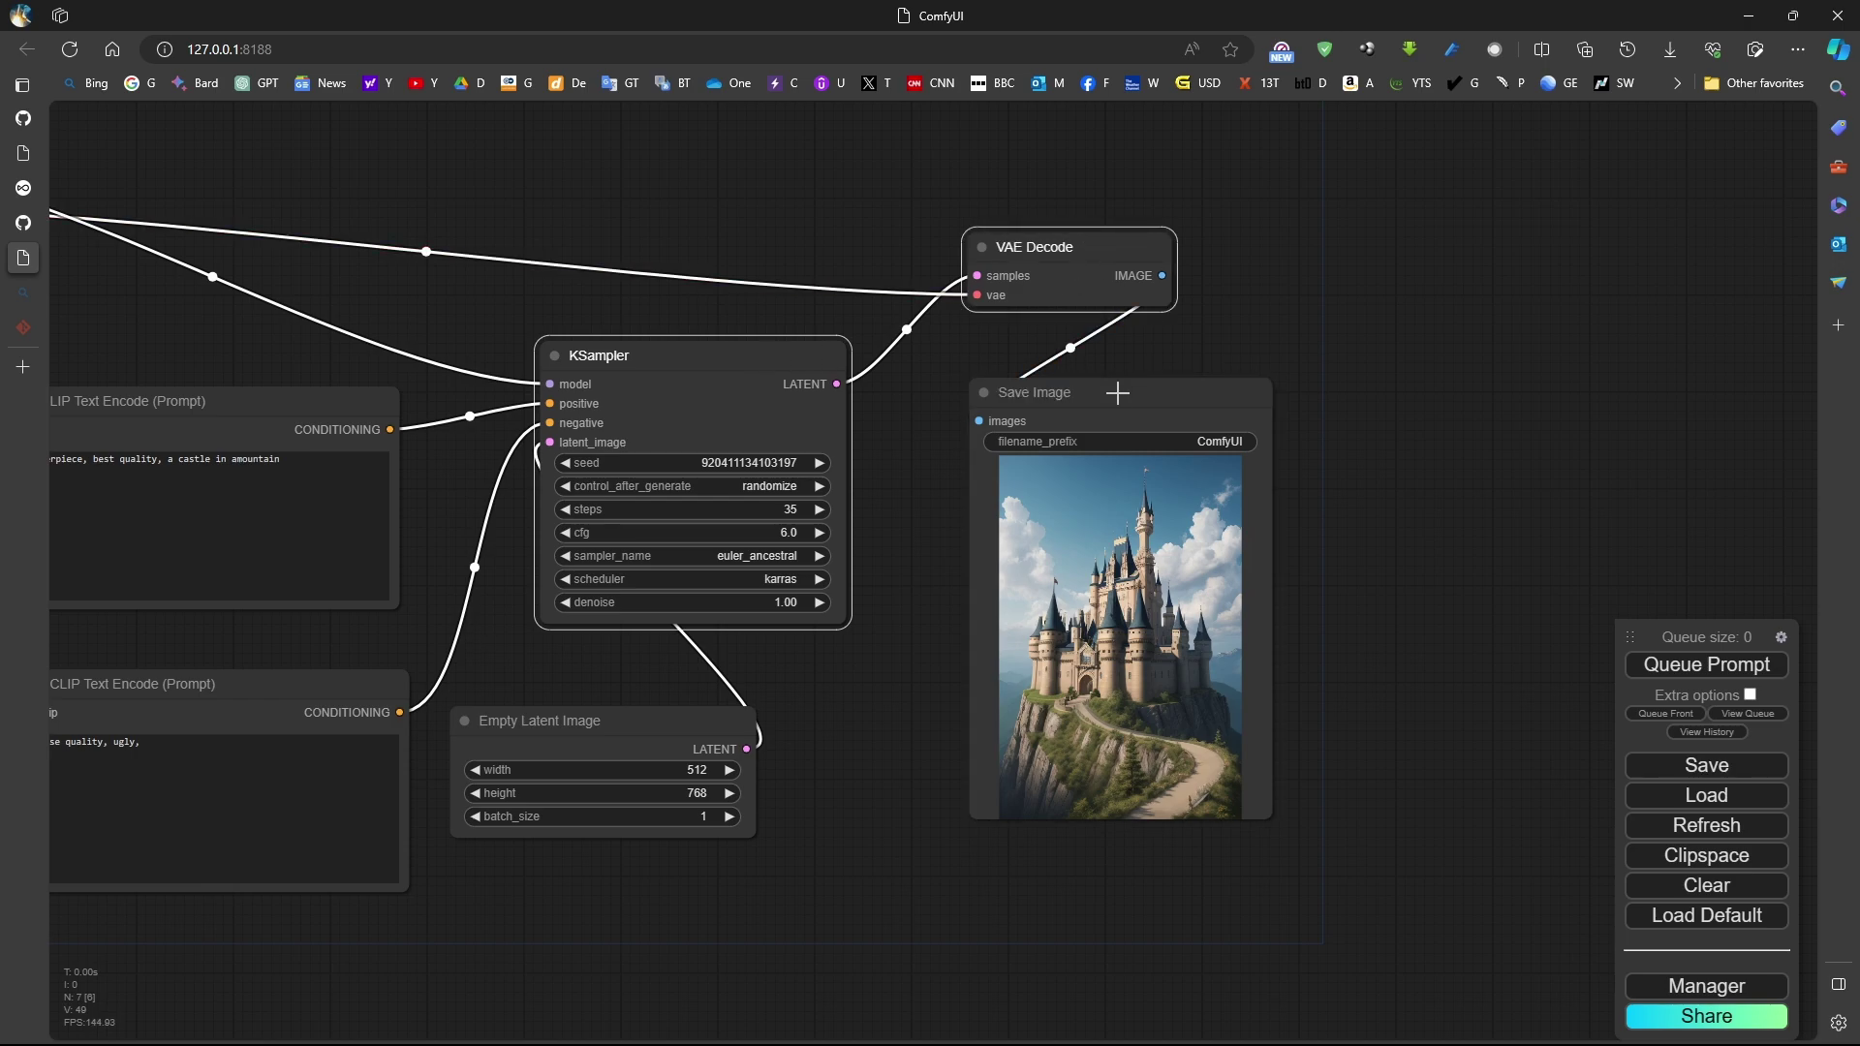
left_click(1121, 378, "shift")
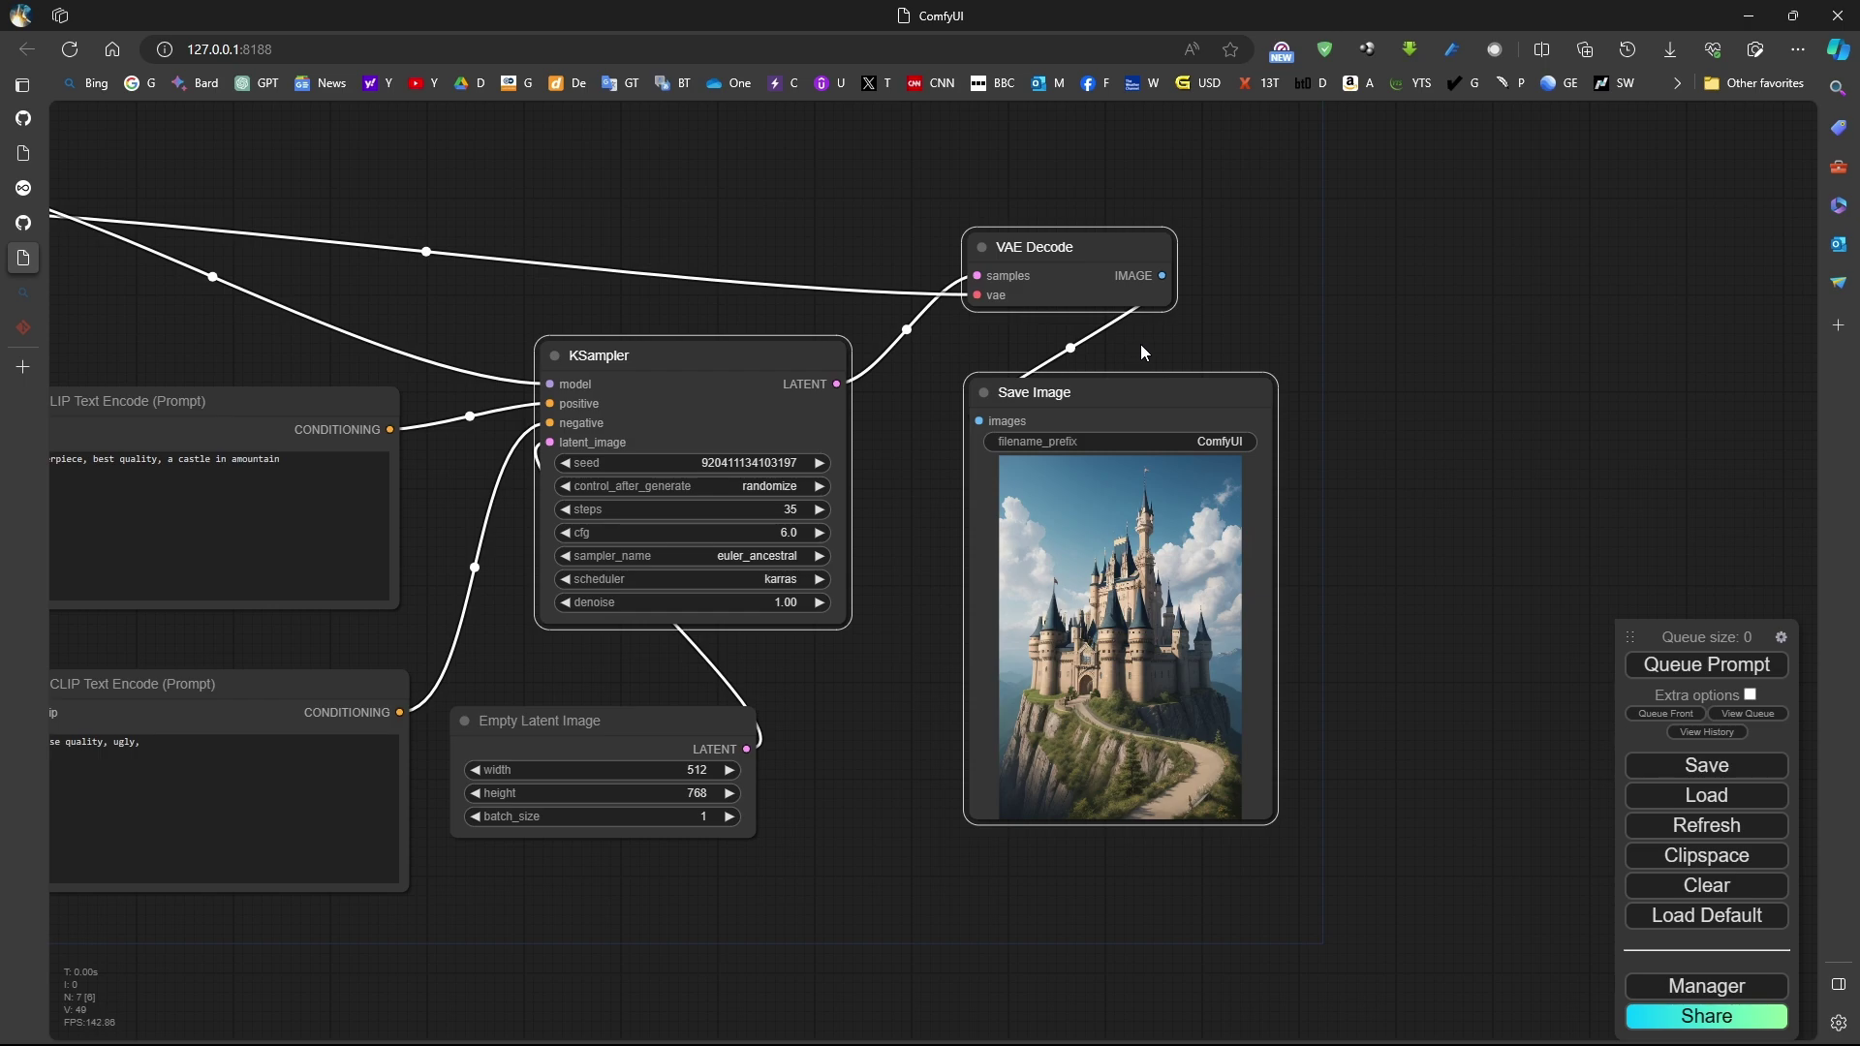
key("ctrl+v")
scroll(997, 717, "down", 5)
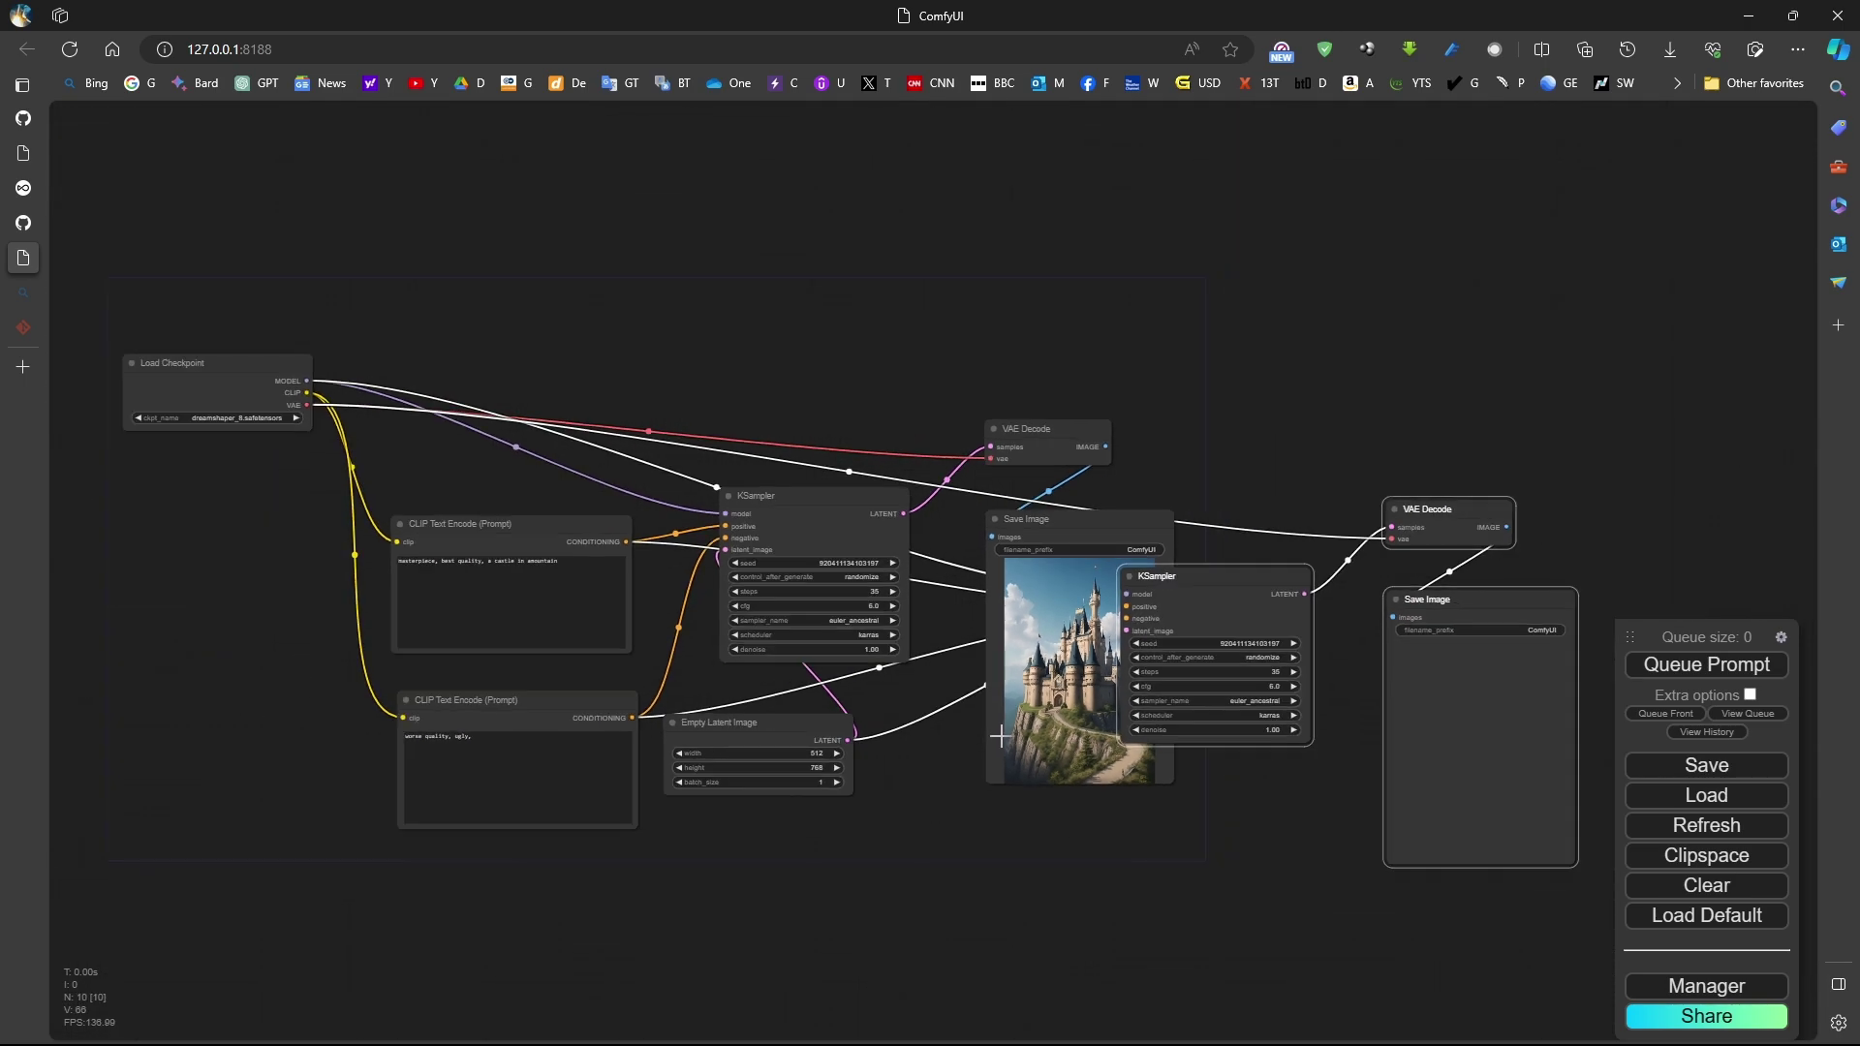
Spread out the duplicated KSampler, VAE Decode, and Save Image nodes so they sit clear of the original chain.
mouse_move(1444, 607)
left_mouse_down()
mouse_move(1475, 564)
mouse_move(1466, 594)
mouse_move(1430, 588)
left_mouse_up()
left_click_drag(1418, 511, 1433, 266)
left_click_drag(1236, 579, 1320, 361)
left_click_drag(1459, 608, 1508, 525)
scroll(1376, 544, "up", 1)
scroll(1329, 504, "up", 3)
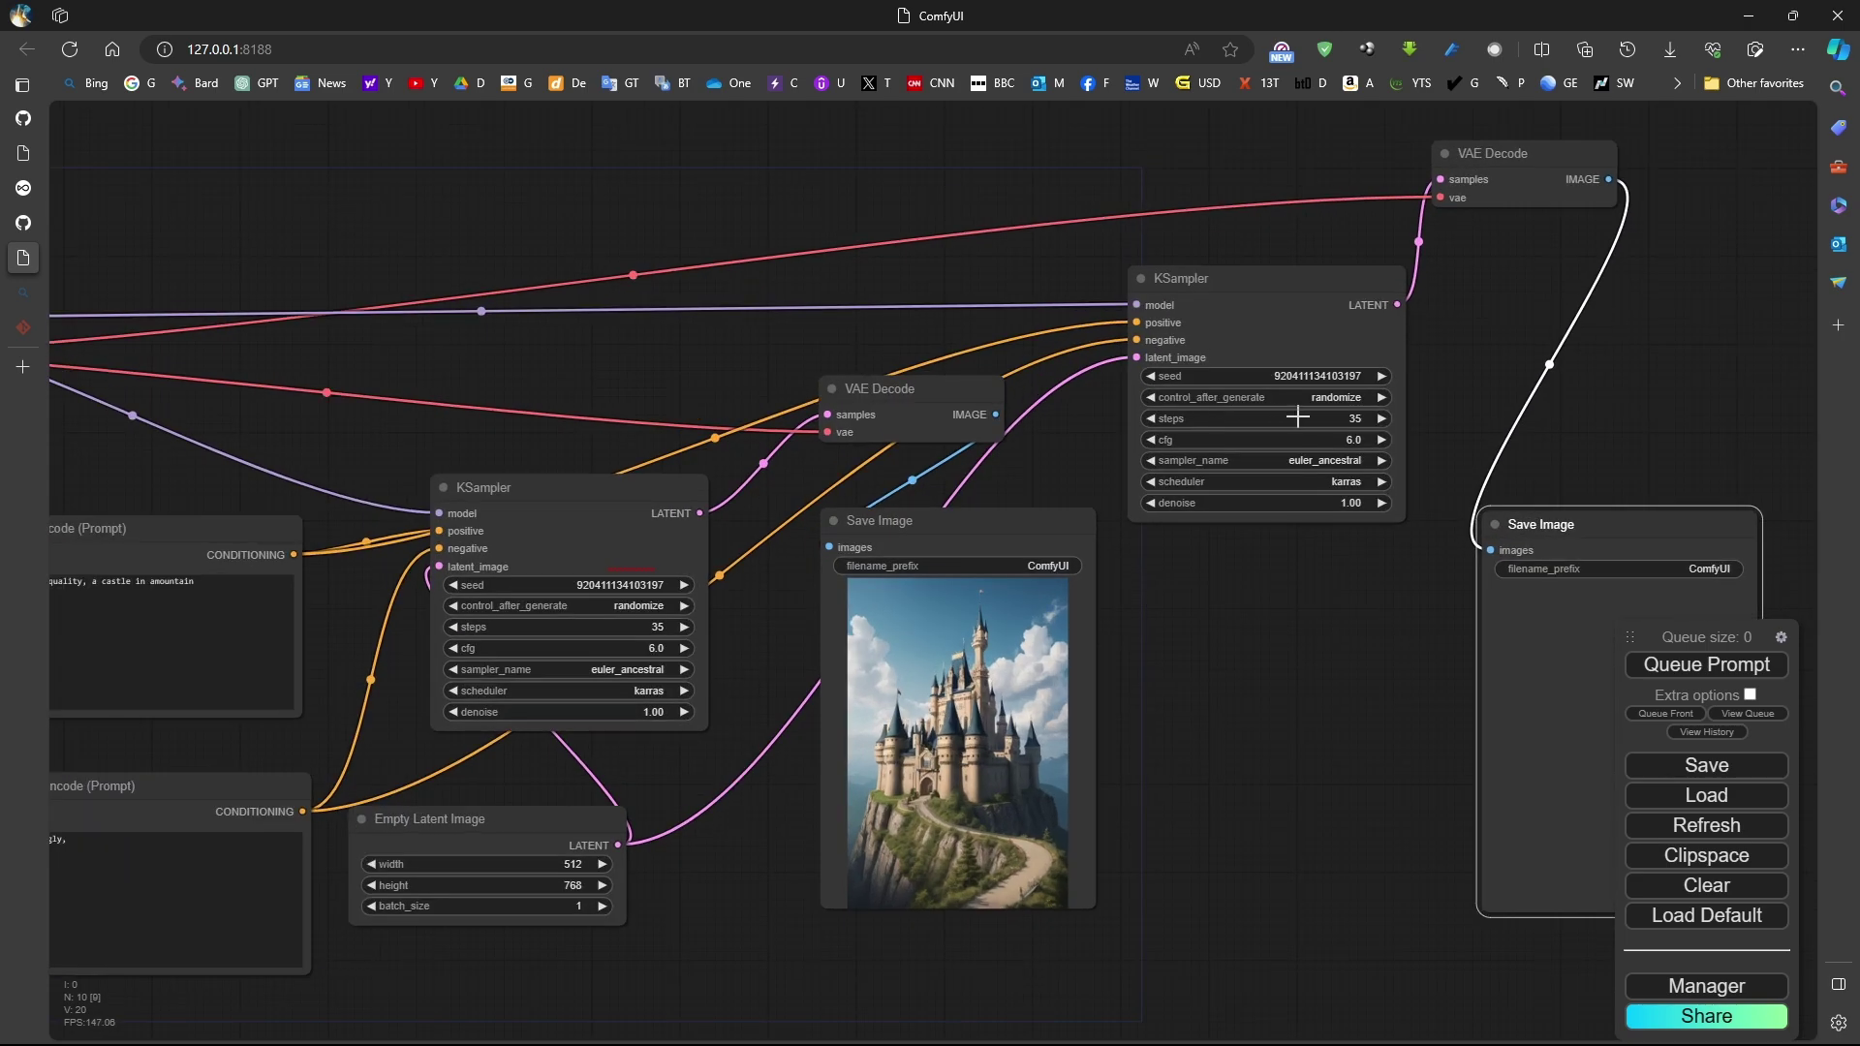
Set the duplicated KSampler's sampler_name to dpmpp_2m and its control_after_generate to fixed.
scroll(1363, 423, "up", 1)
left_click(1361, 464)
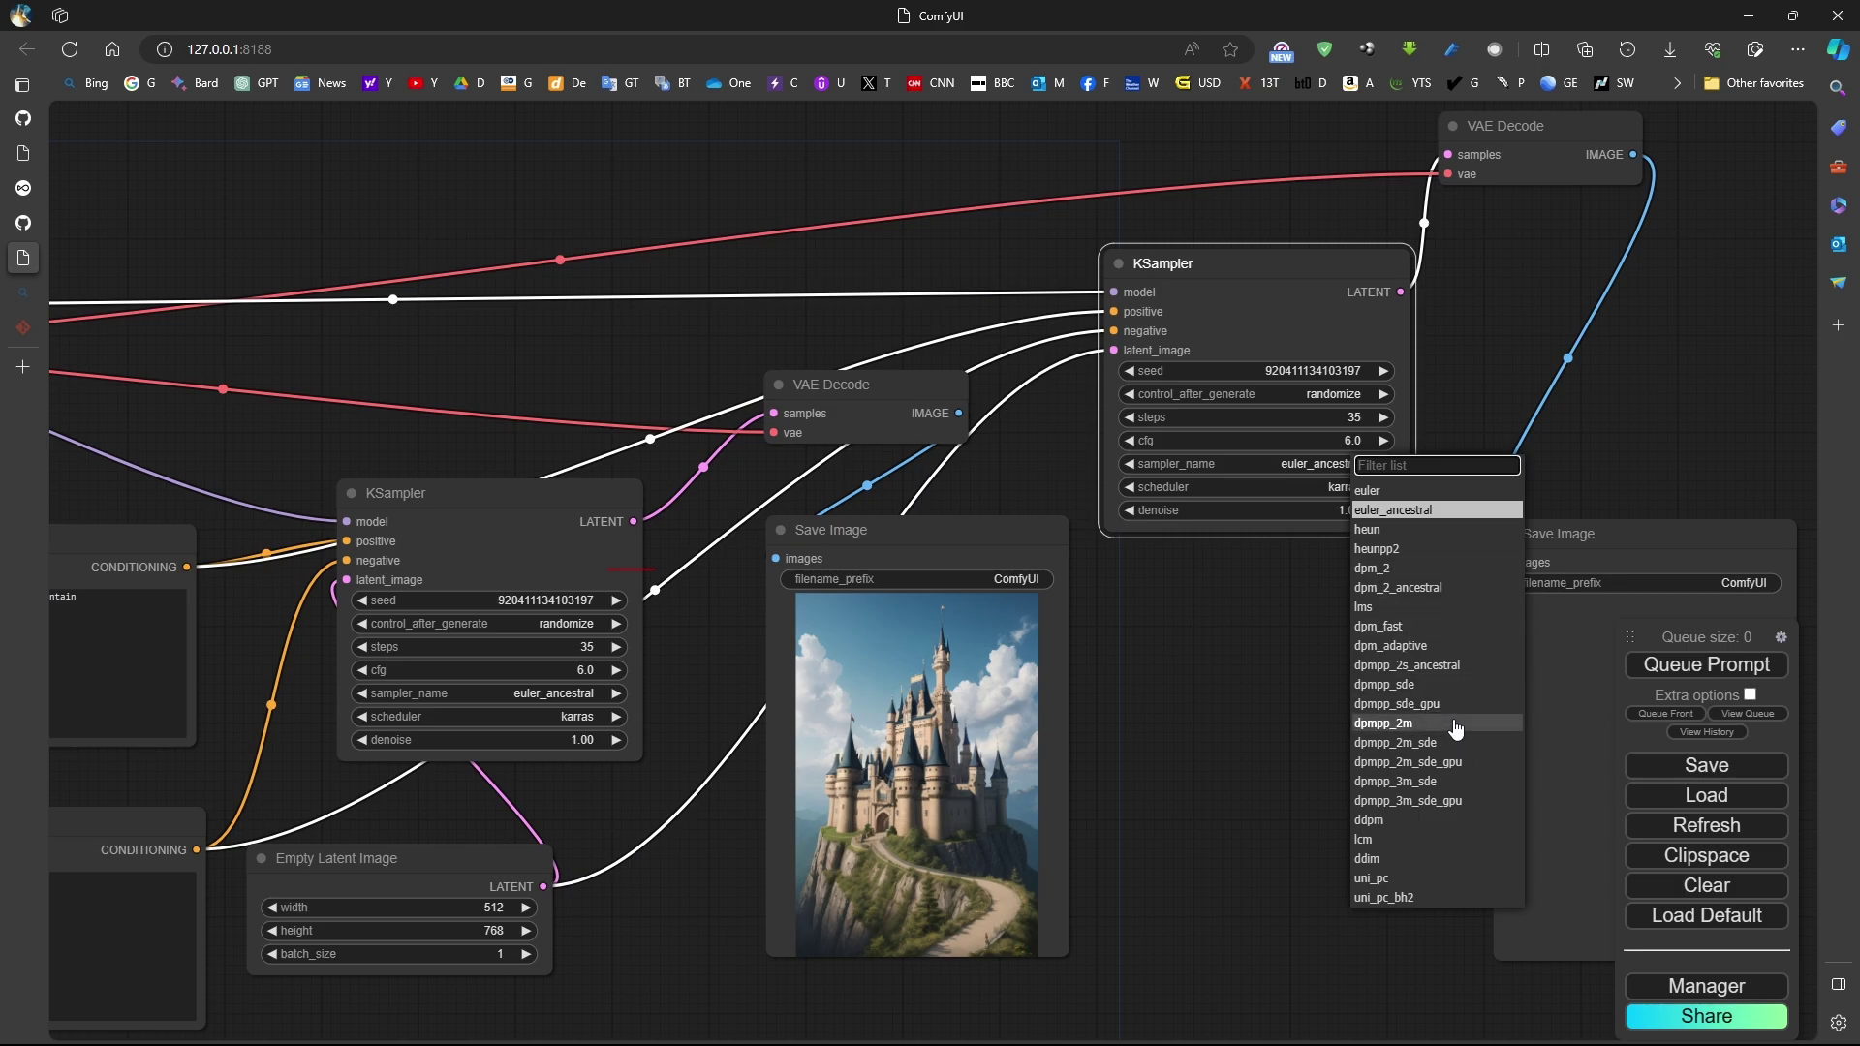
left_click(1456, 728)
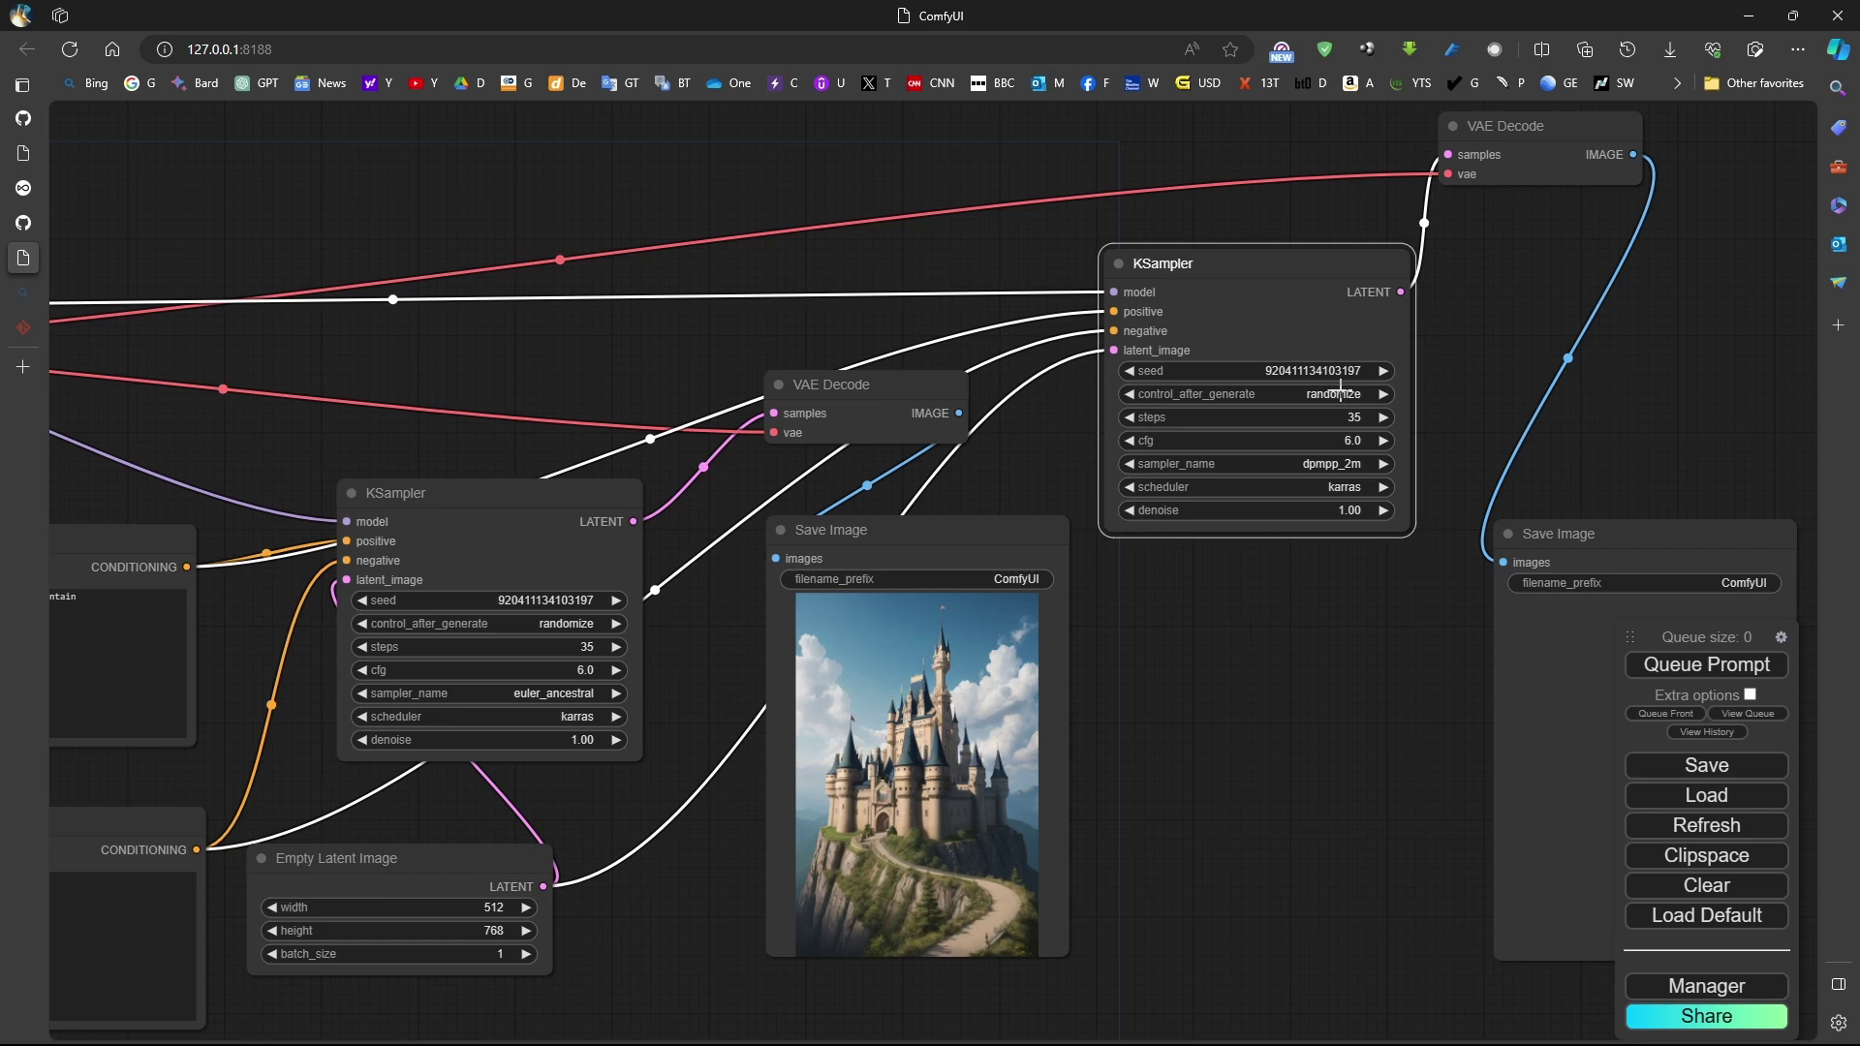
left_click(1341, 394)
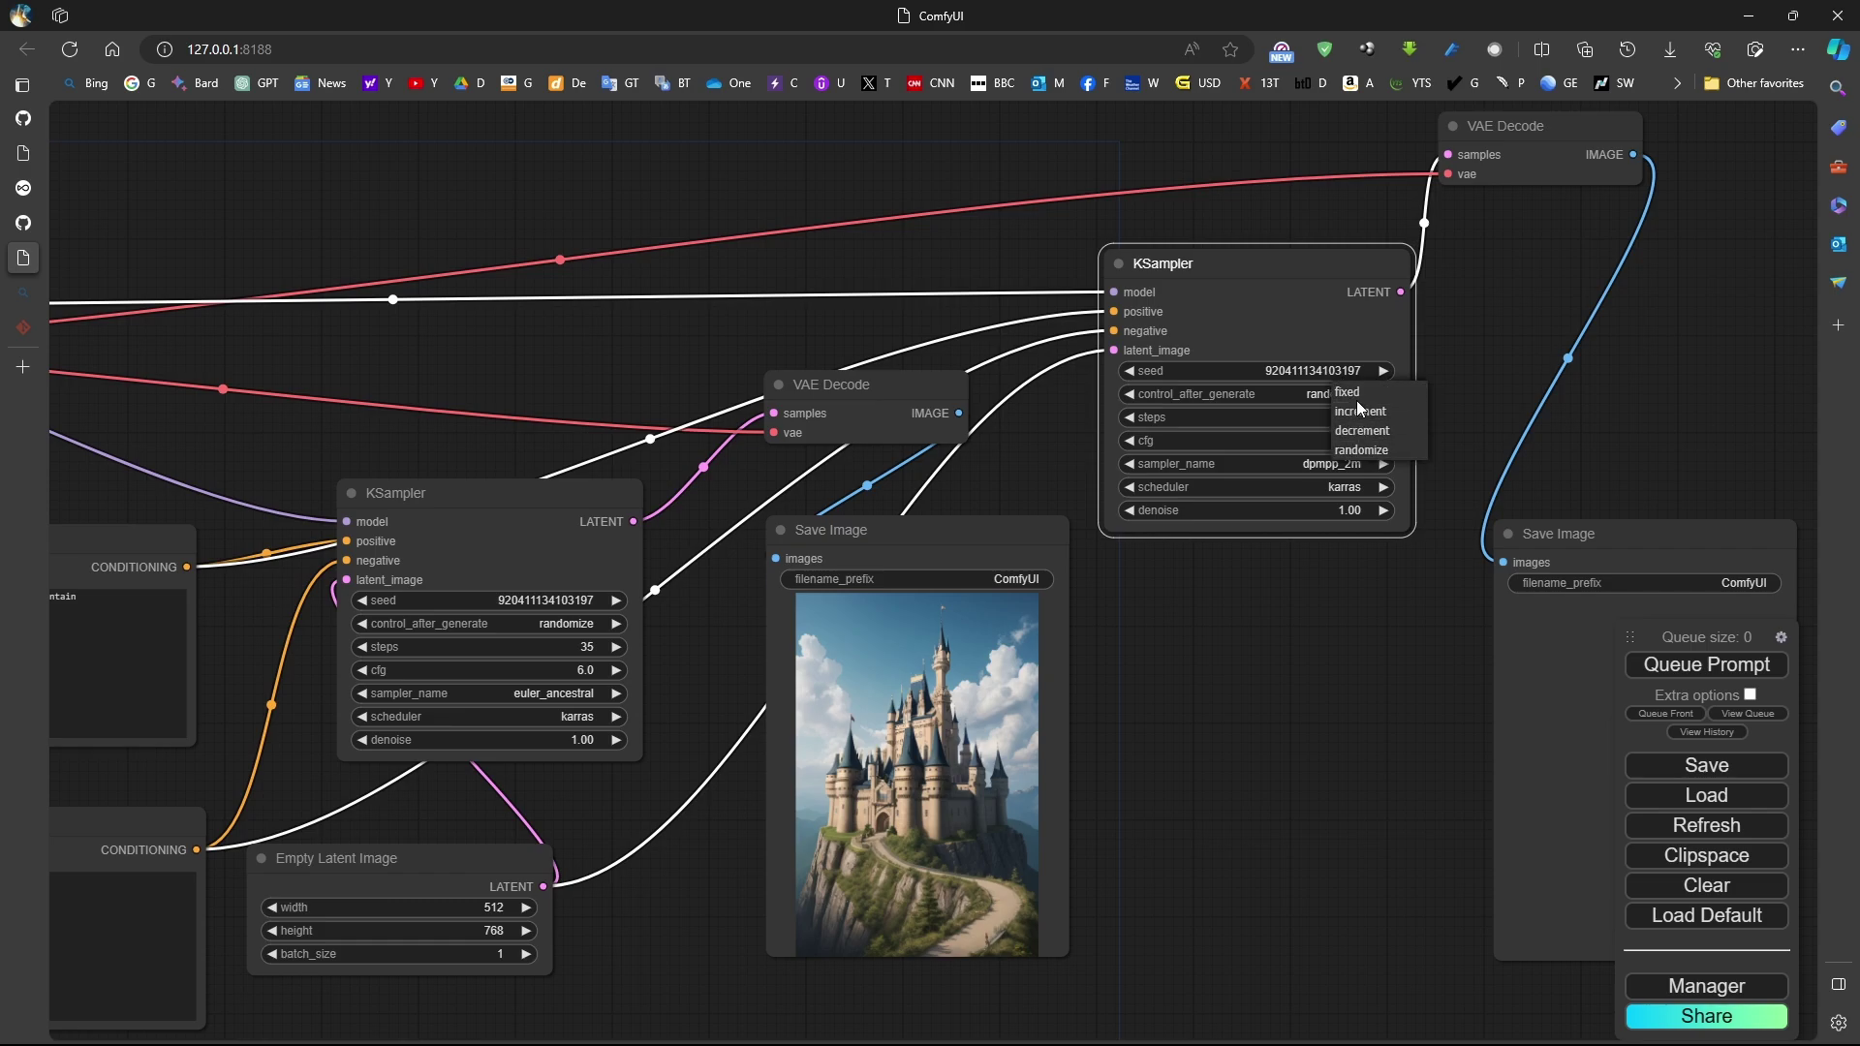
left_click(1352, 394)
Set the original KSampler's control_after_generate to fixed and generate images from both samplers.
left_click(581, 625)
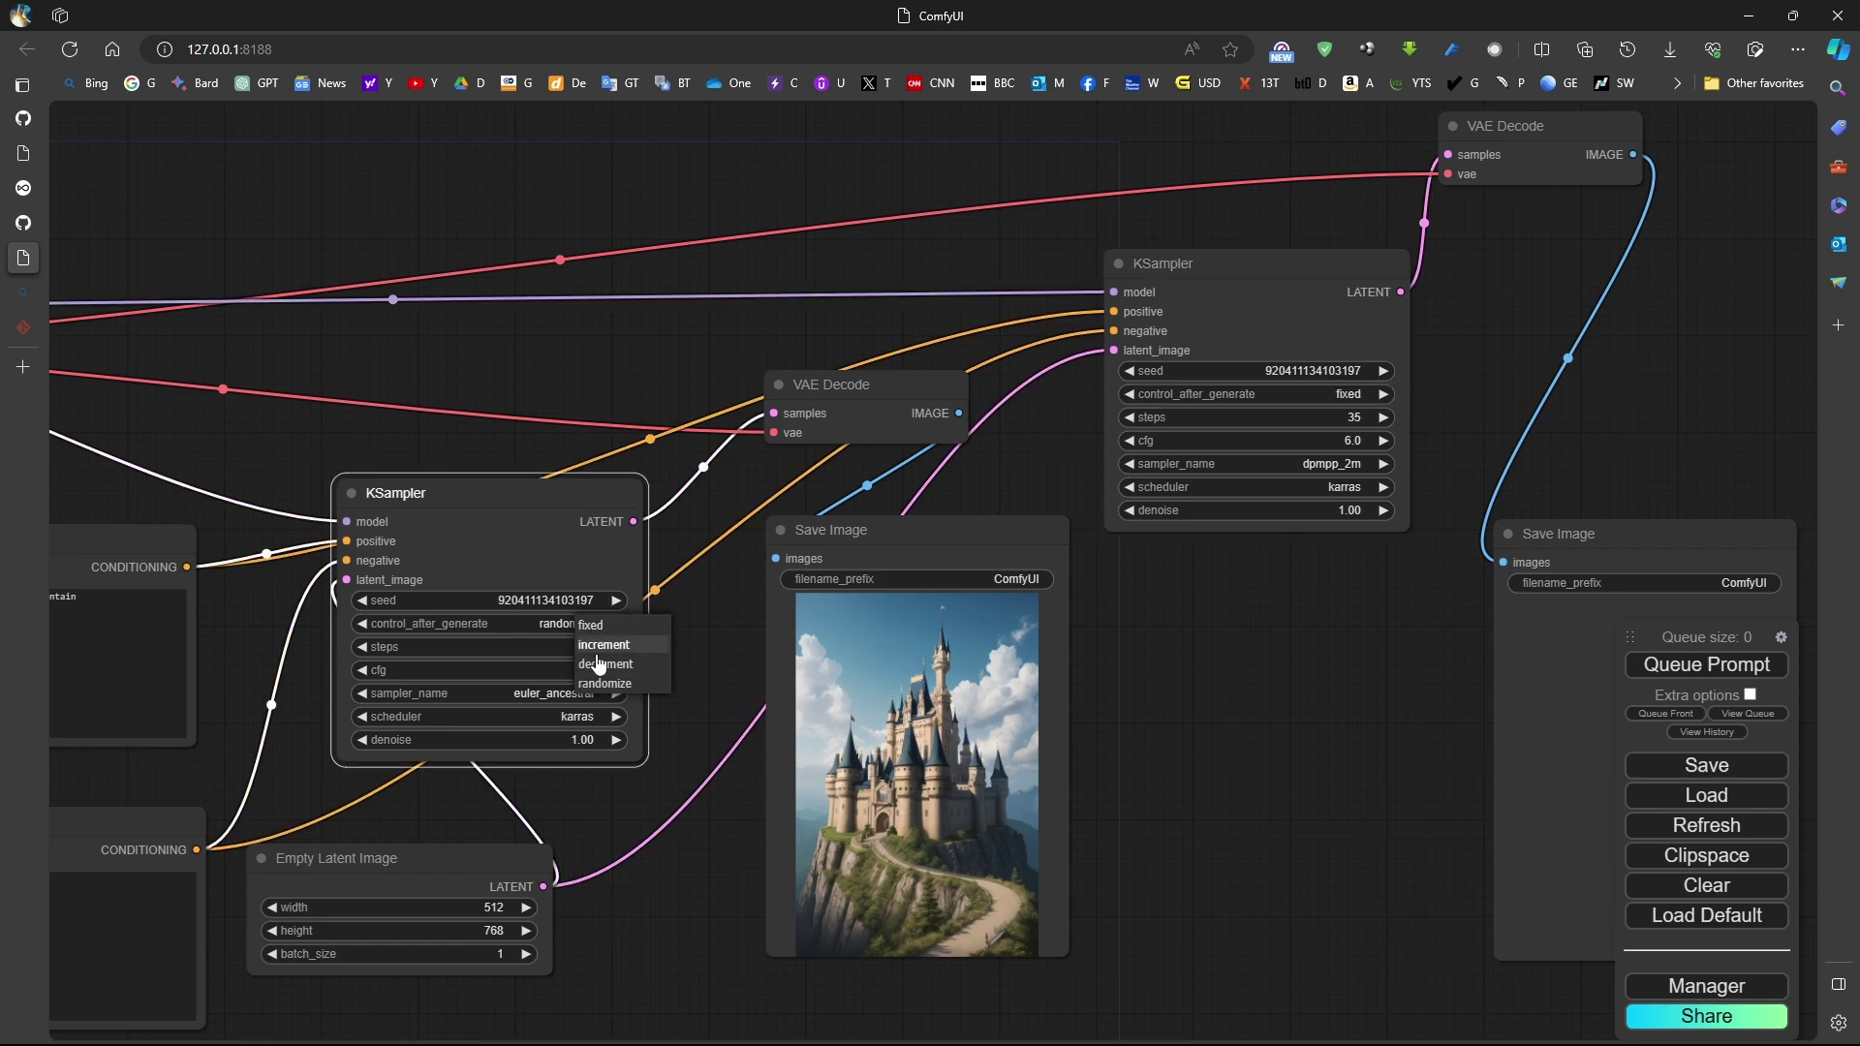
left_click(593, 623)
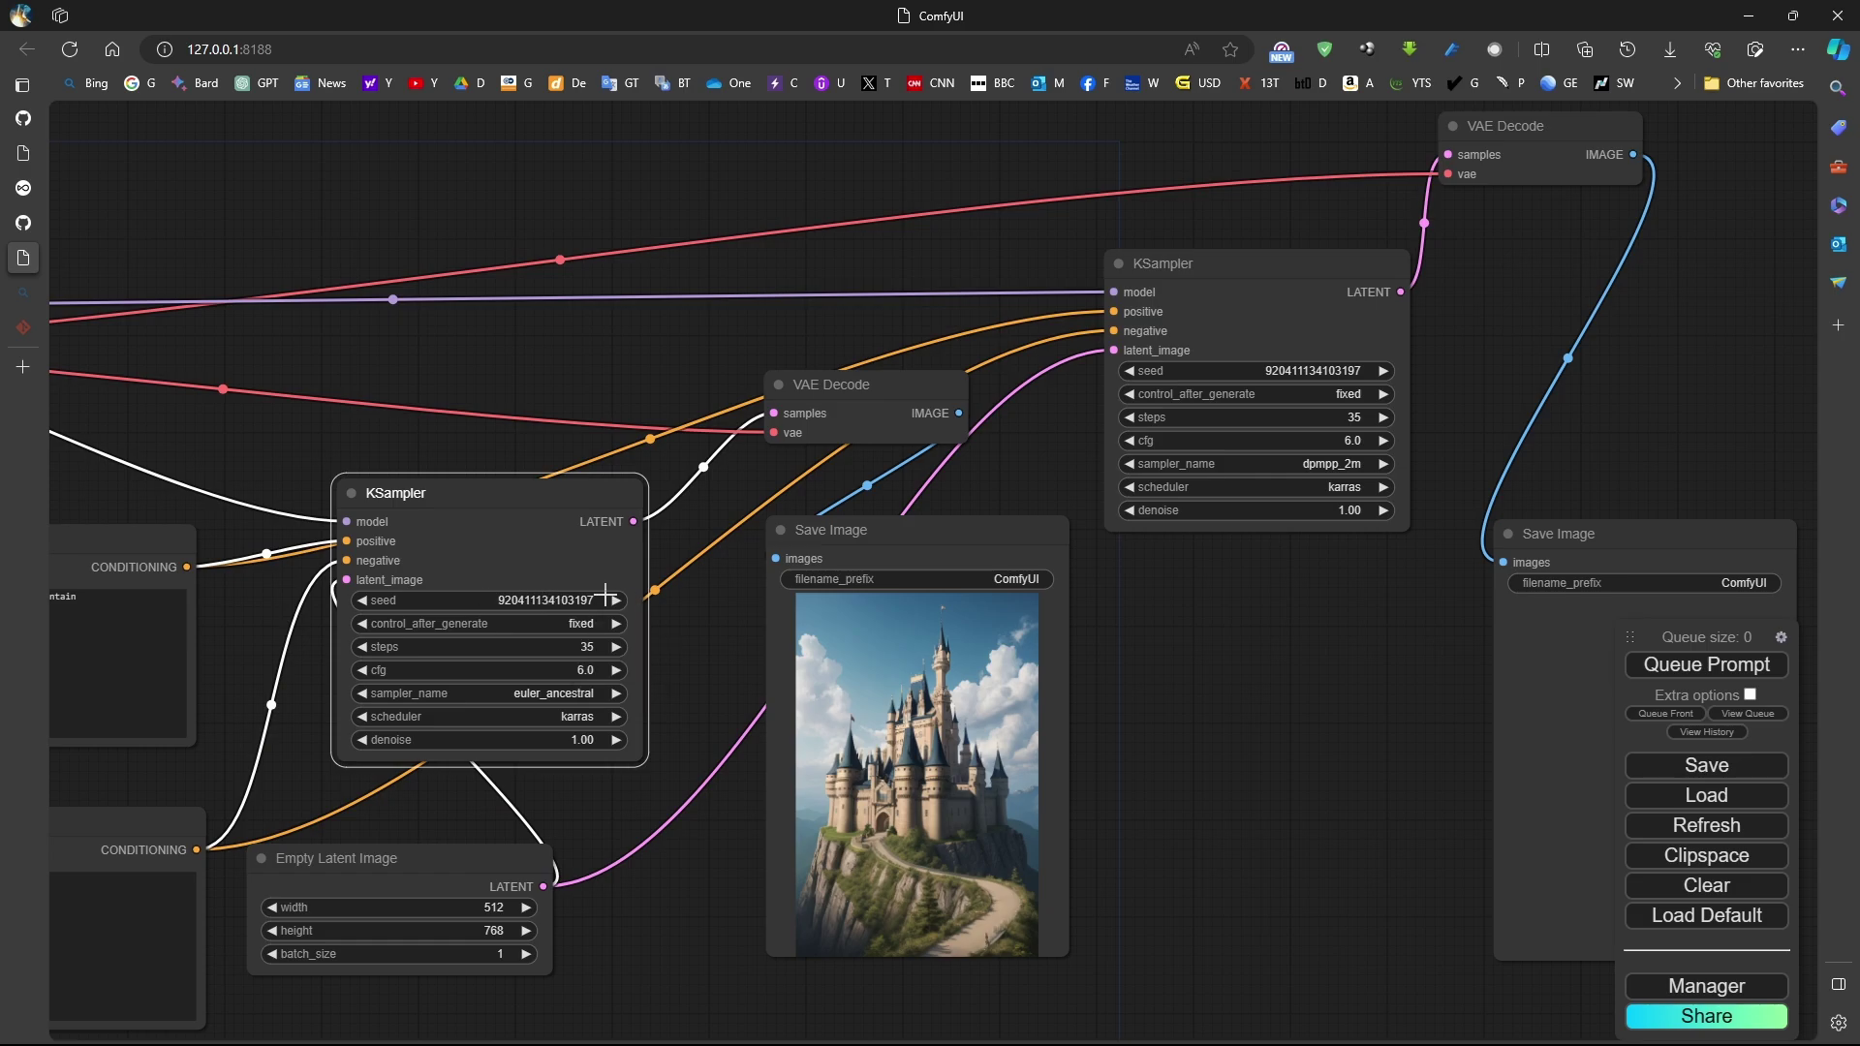
left_click(1697, 666)
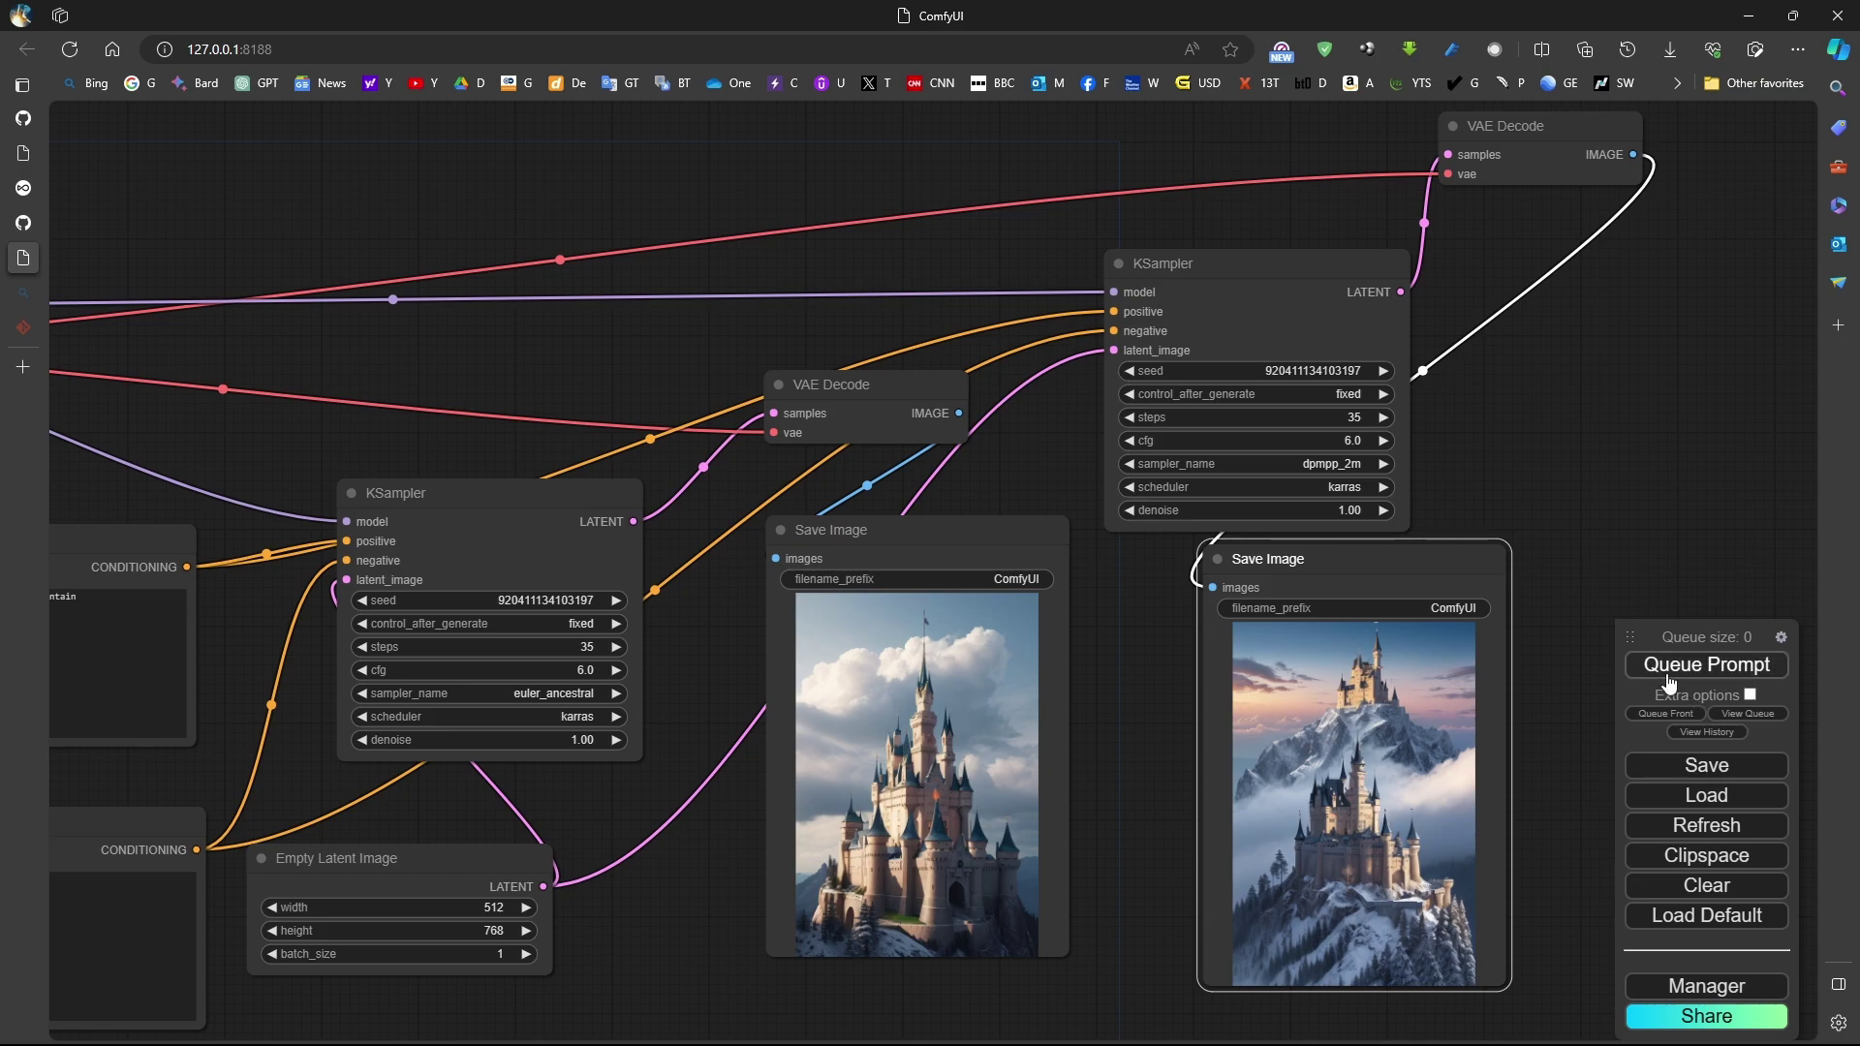
Show the extra queue options, set the batch count to 1, and move the queue controls up to view the running and pending queue.
left_click(1750, 695)
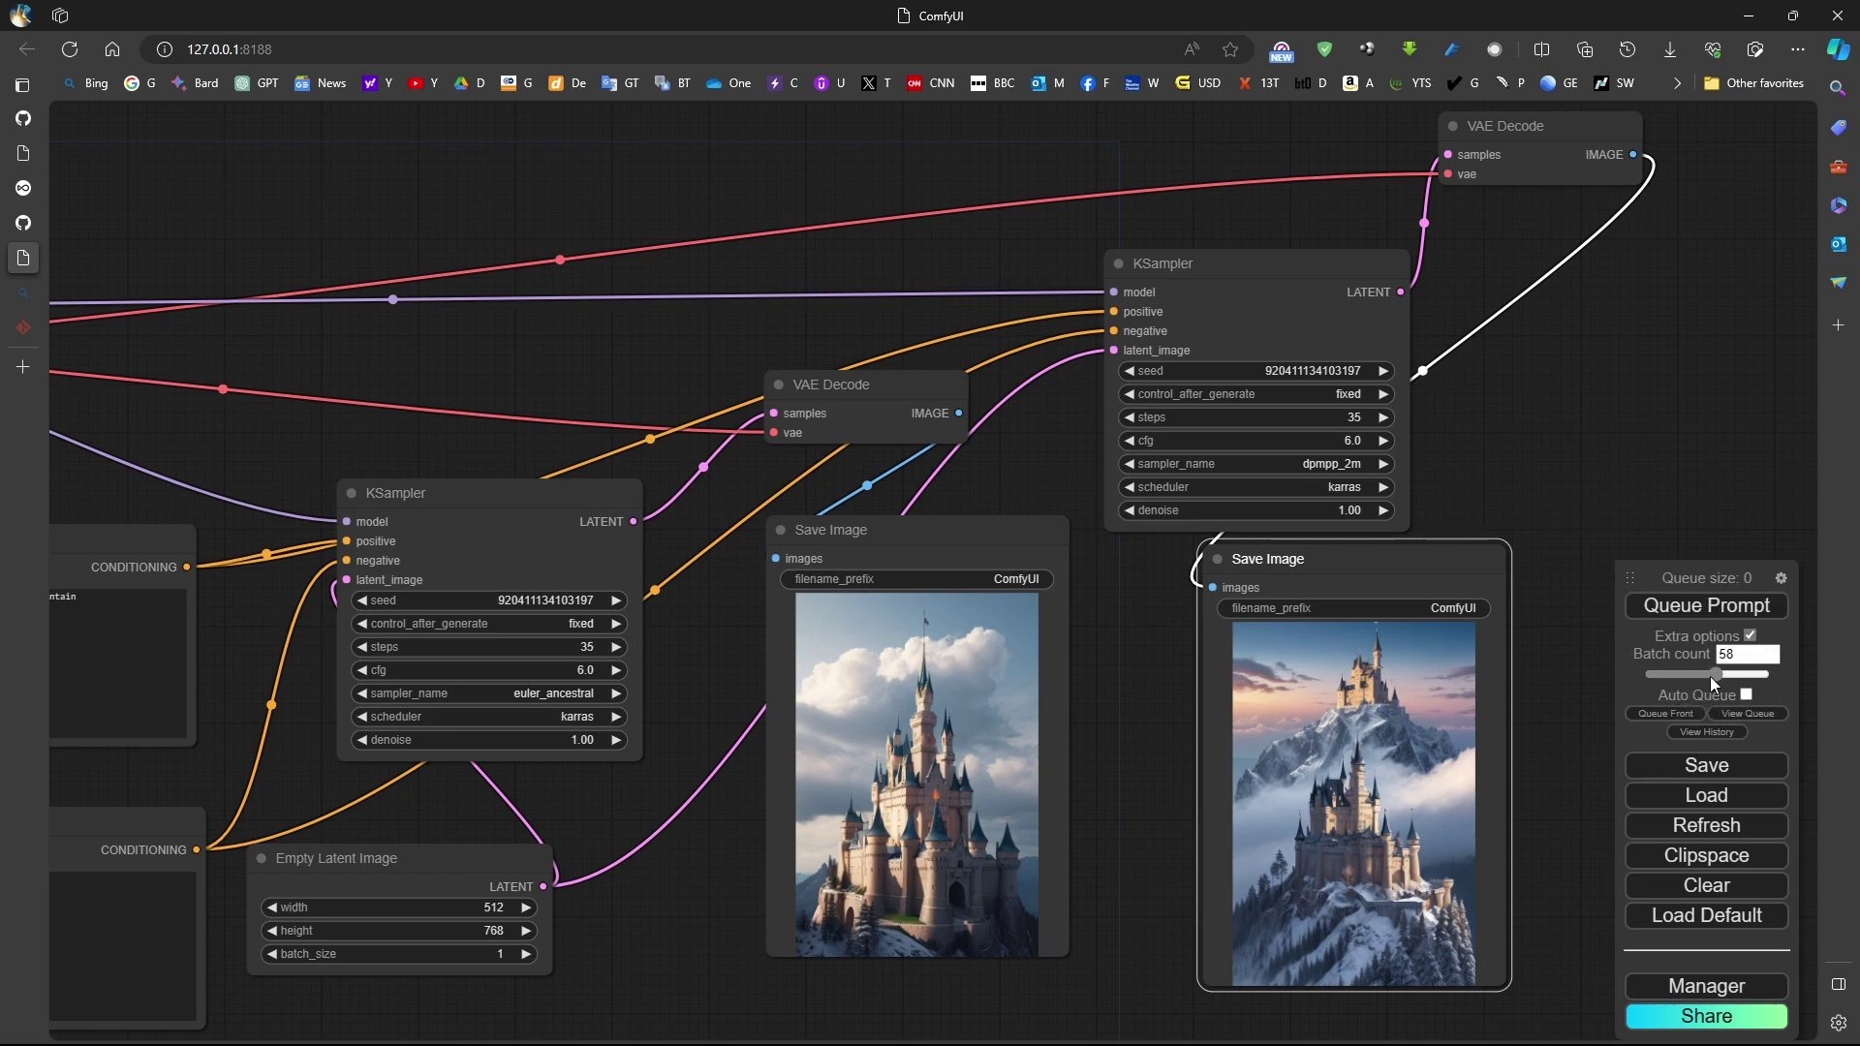
left_click_drag(1710, 676, 1648, 670)
left_click_drag(1761, 675, 1680, 562)
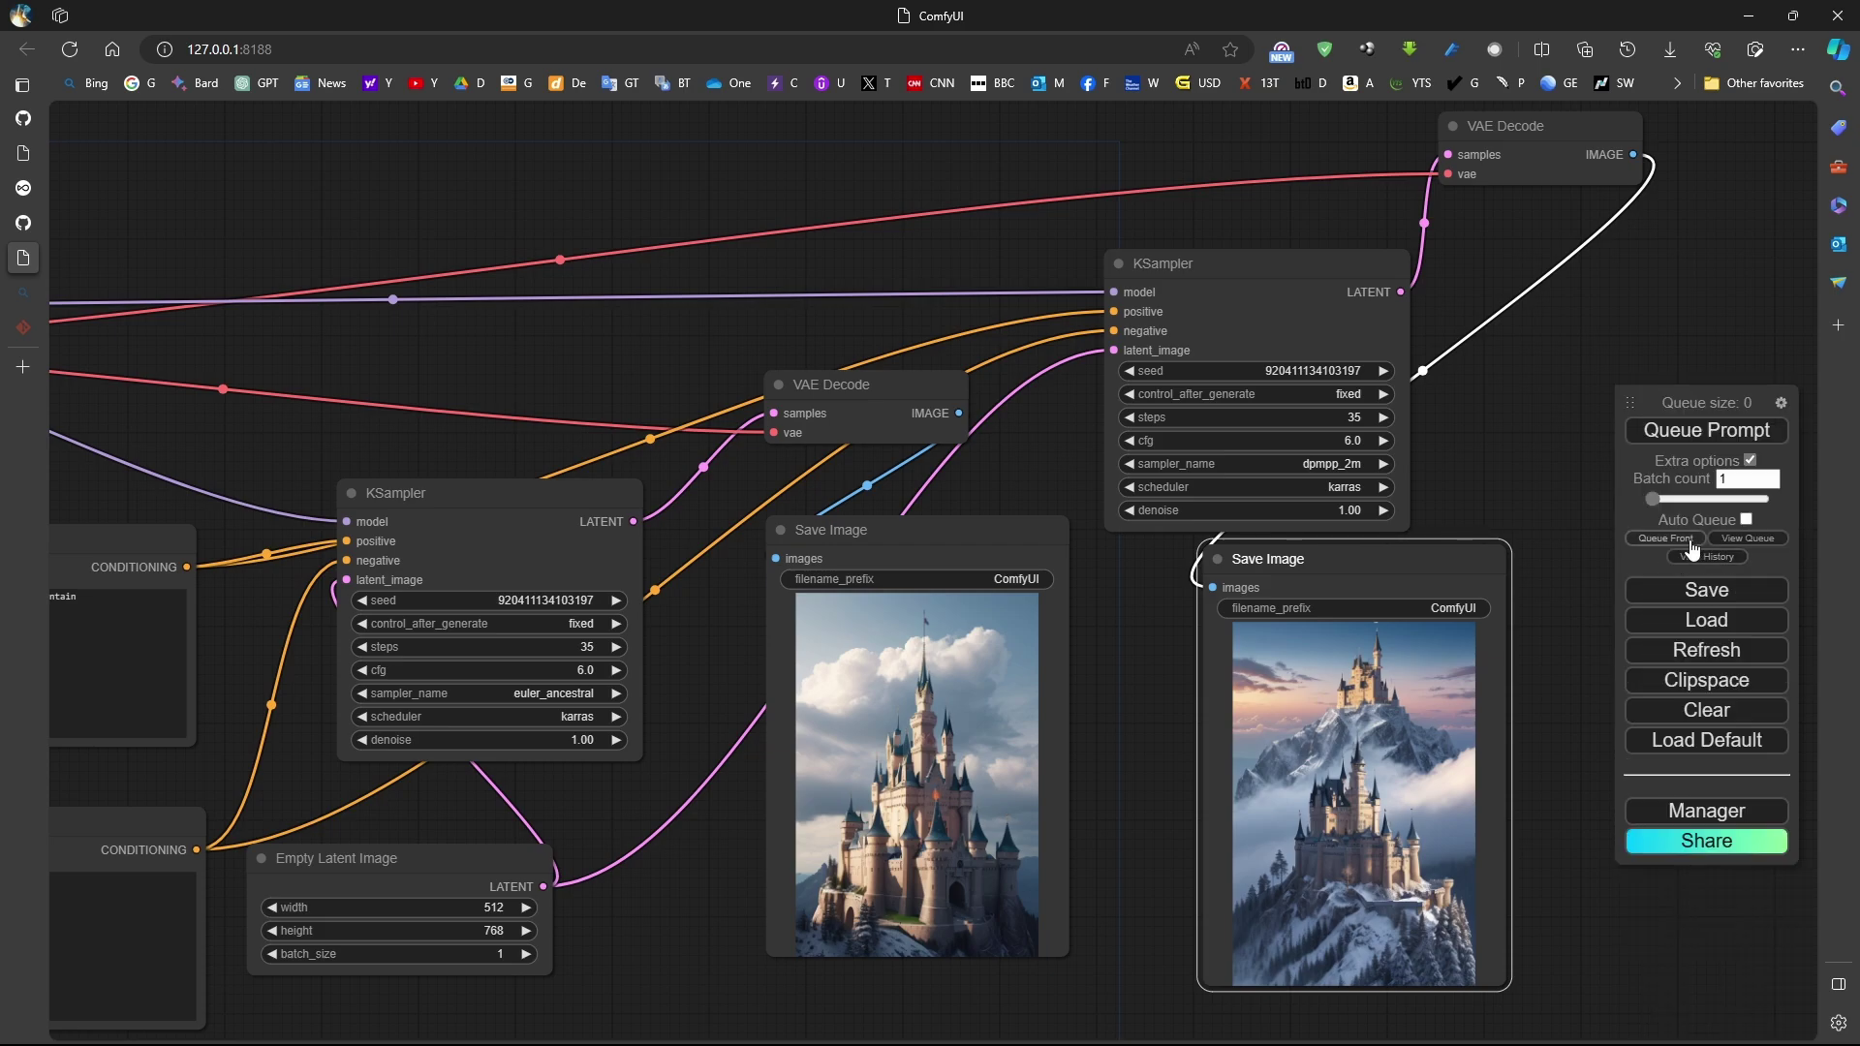
left_click(1745, 539)
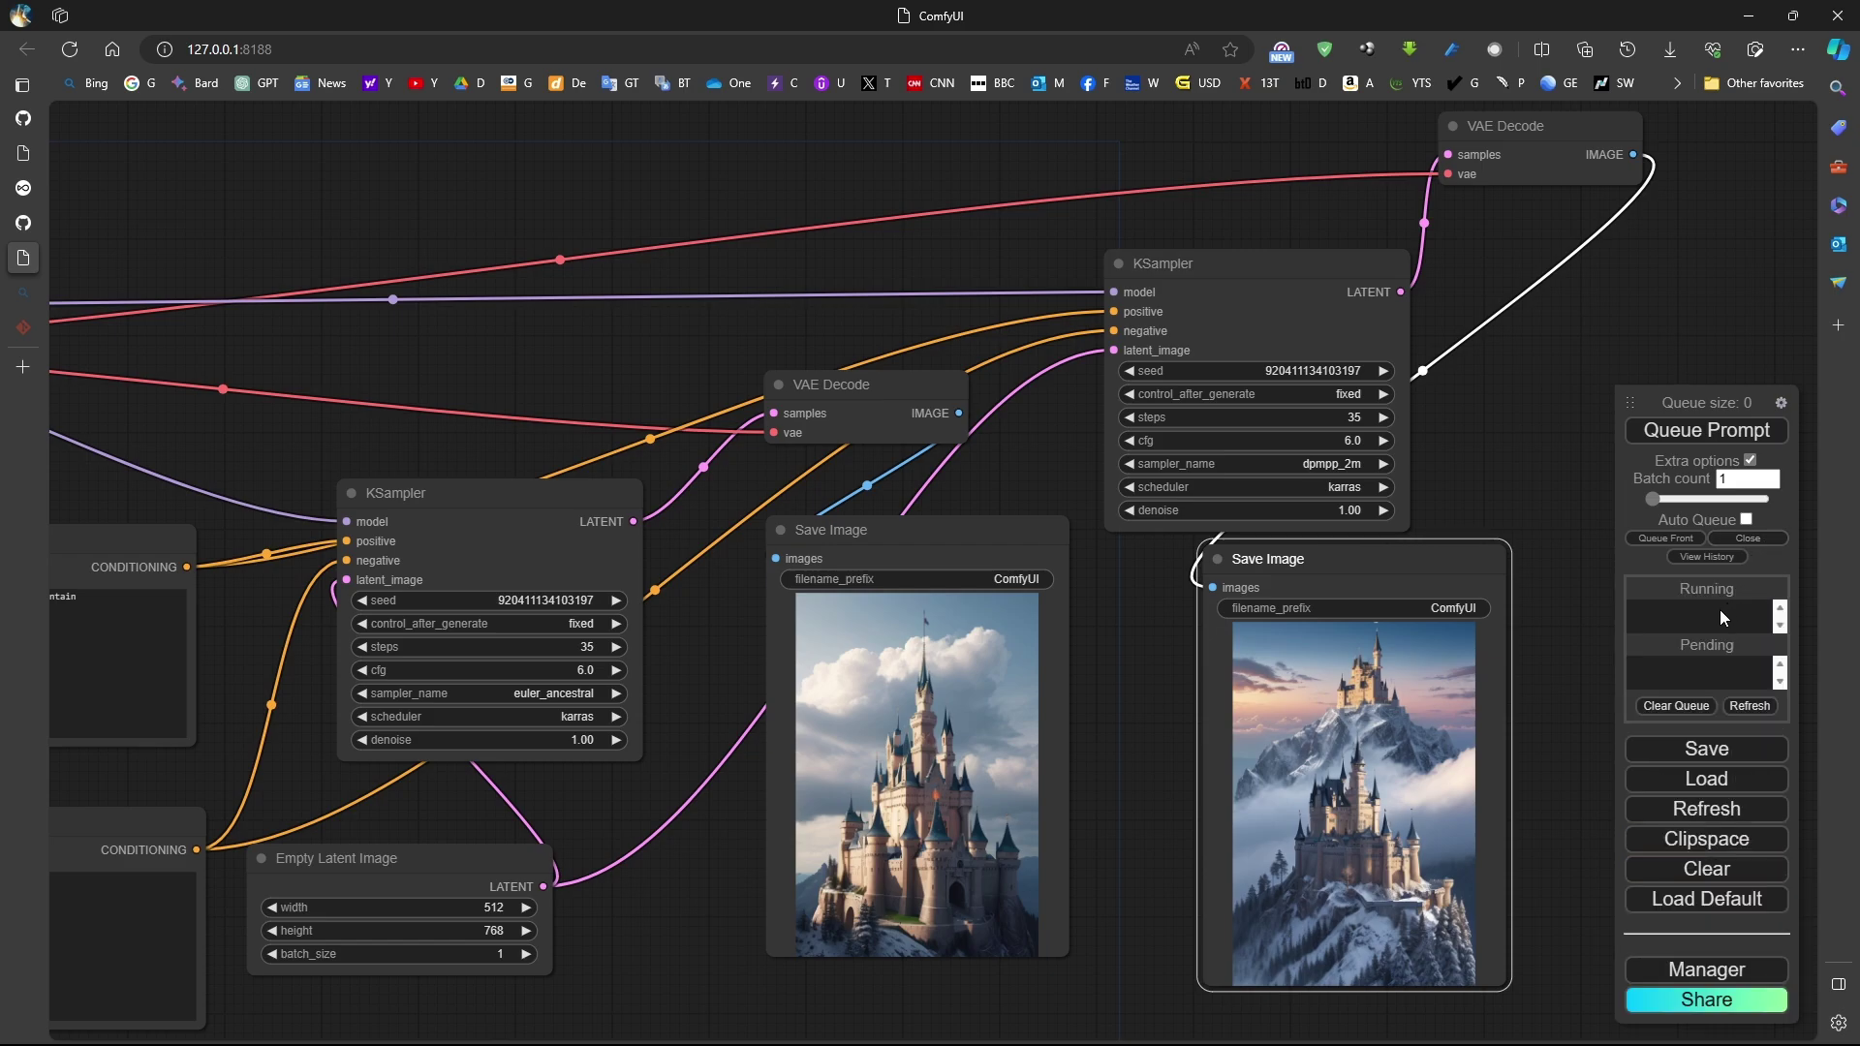
left_click(1767, 540)
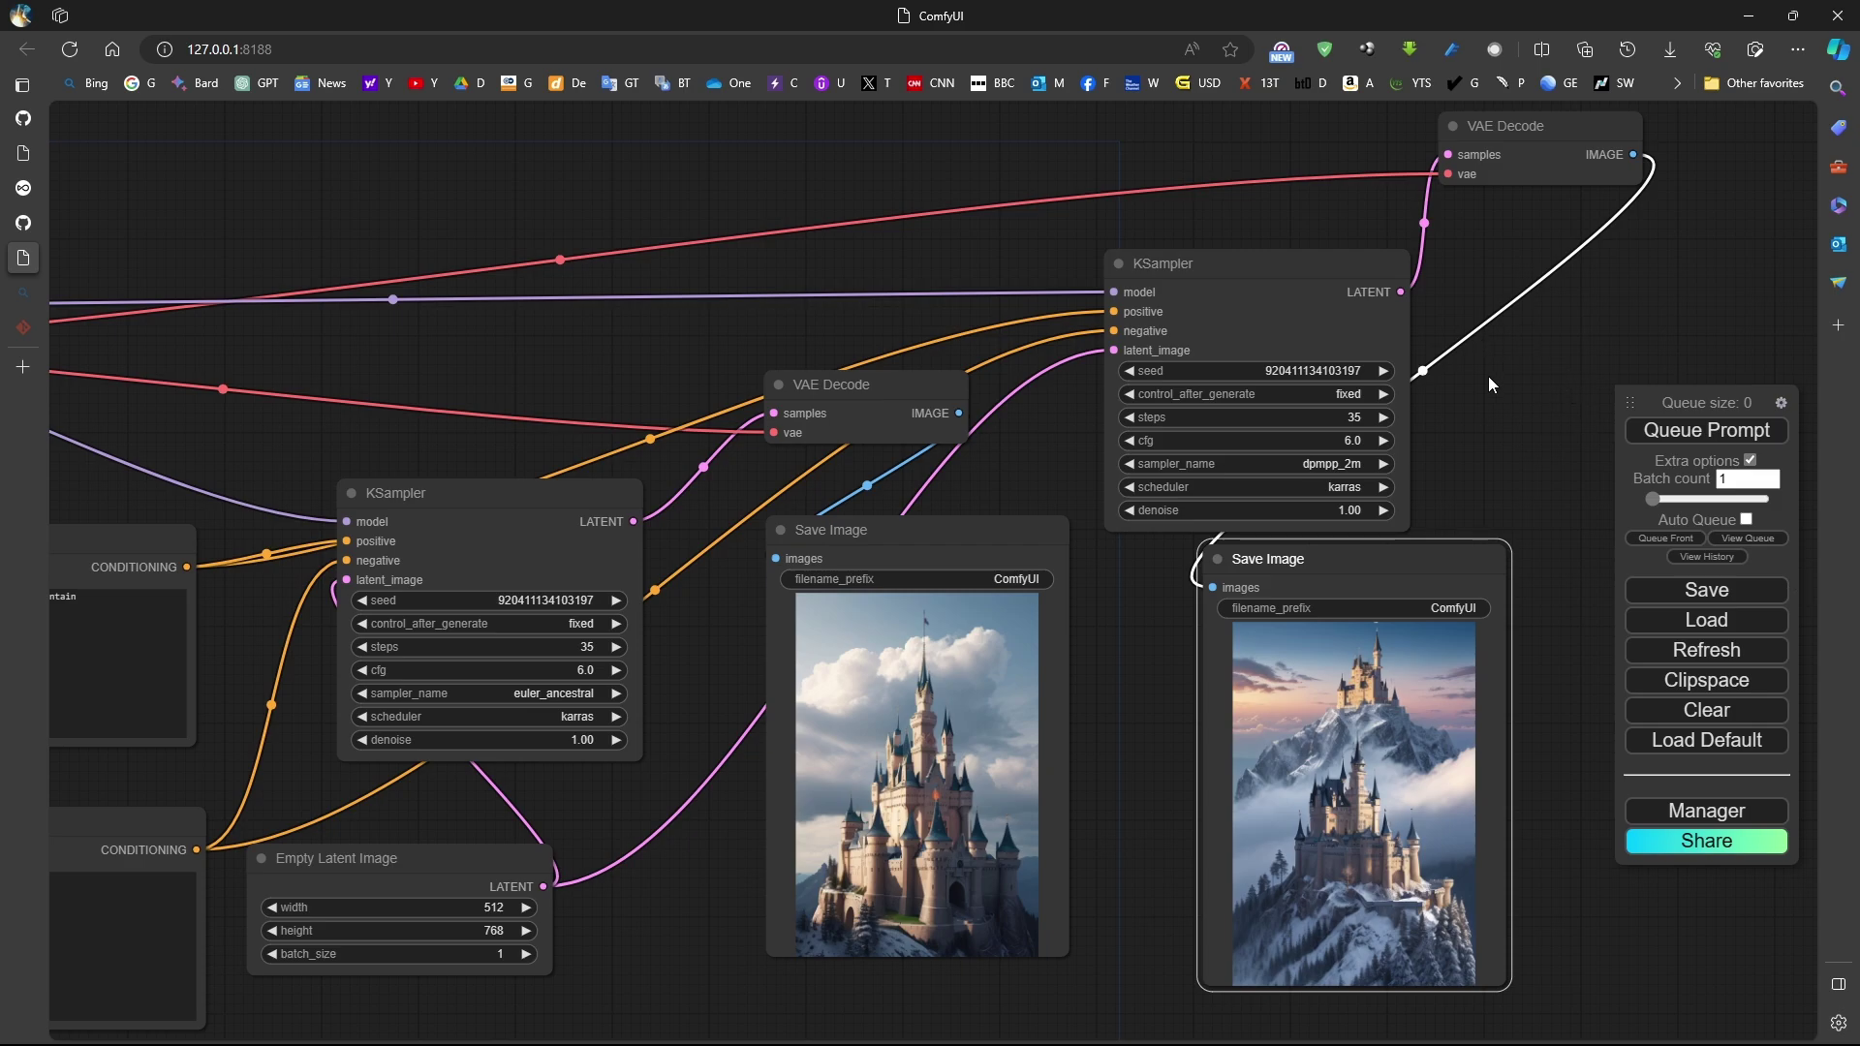
Examine the positive prompt alongside the images generated by both samplers.
scroll(1582, 502, "down", 4)
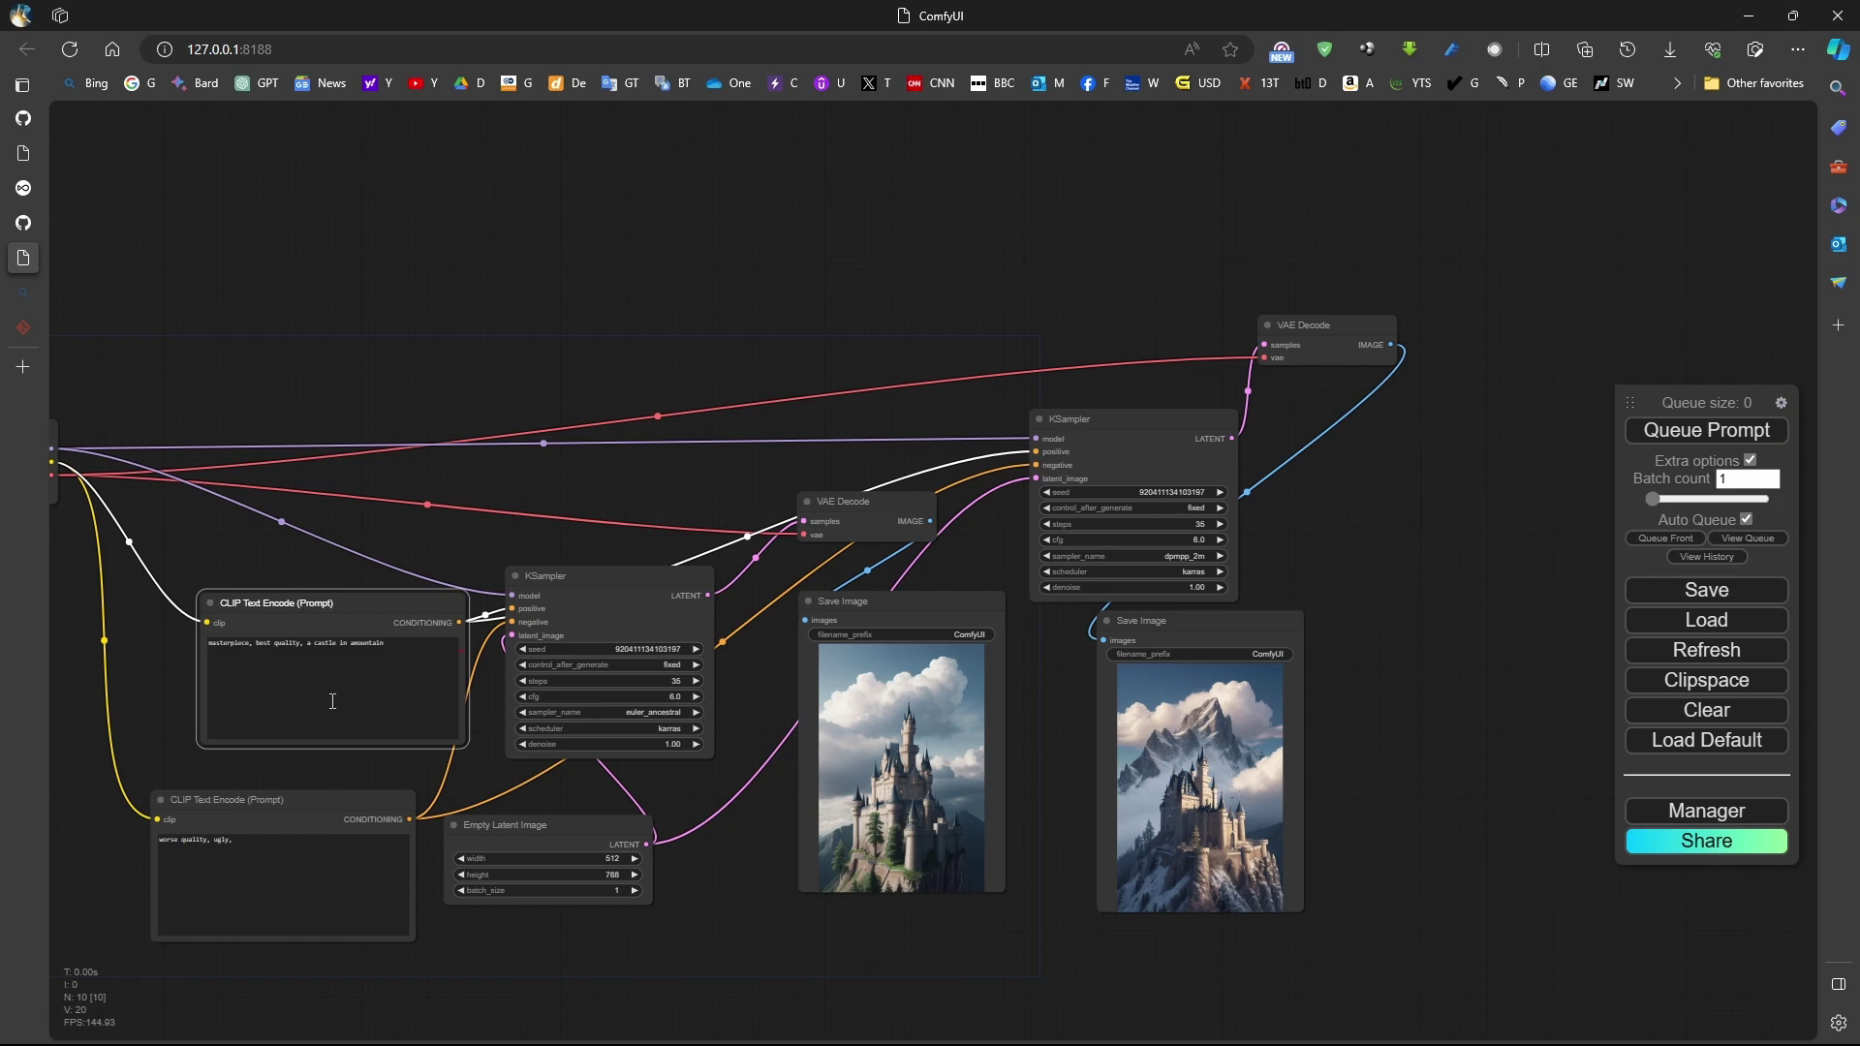
scroll(201, 744, "up", 5)
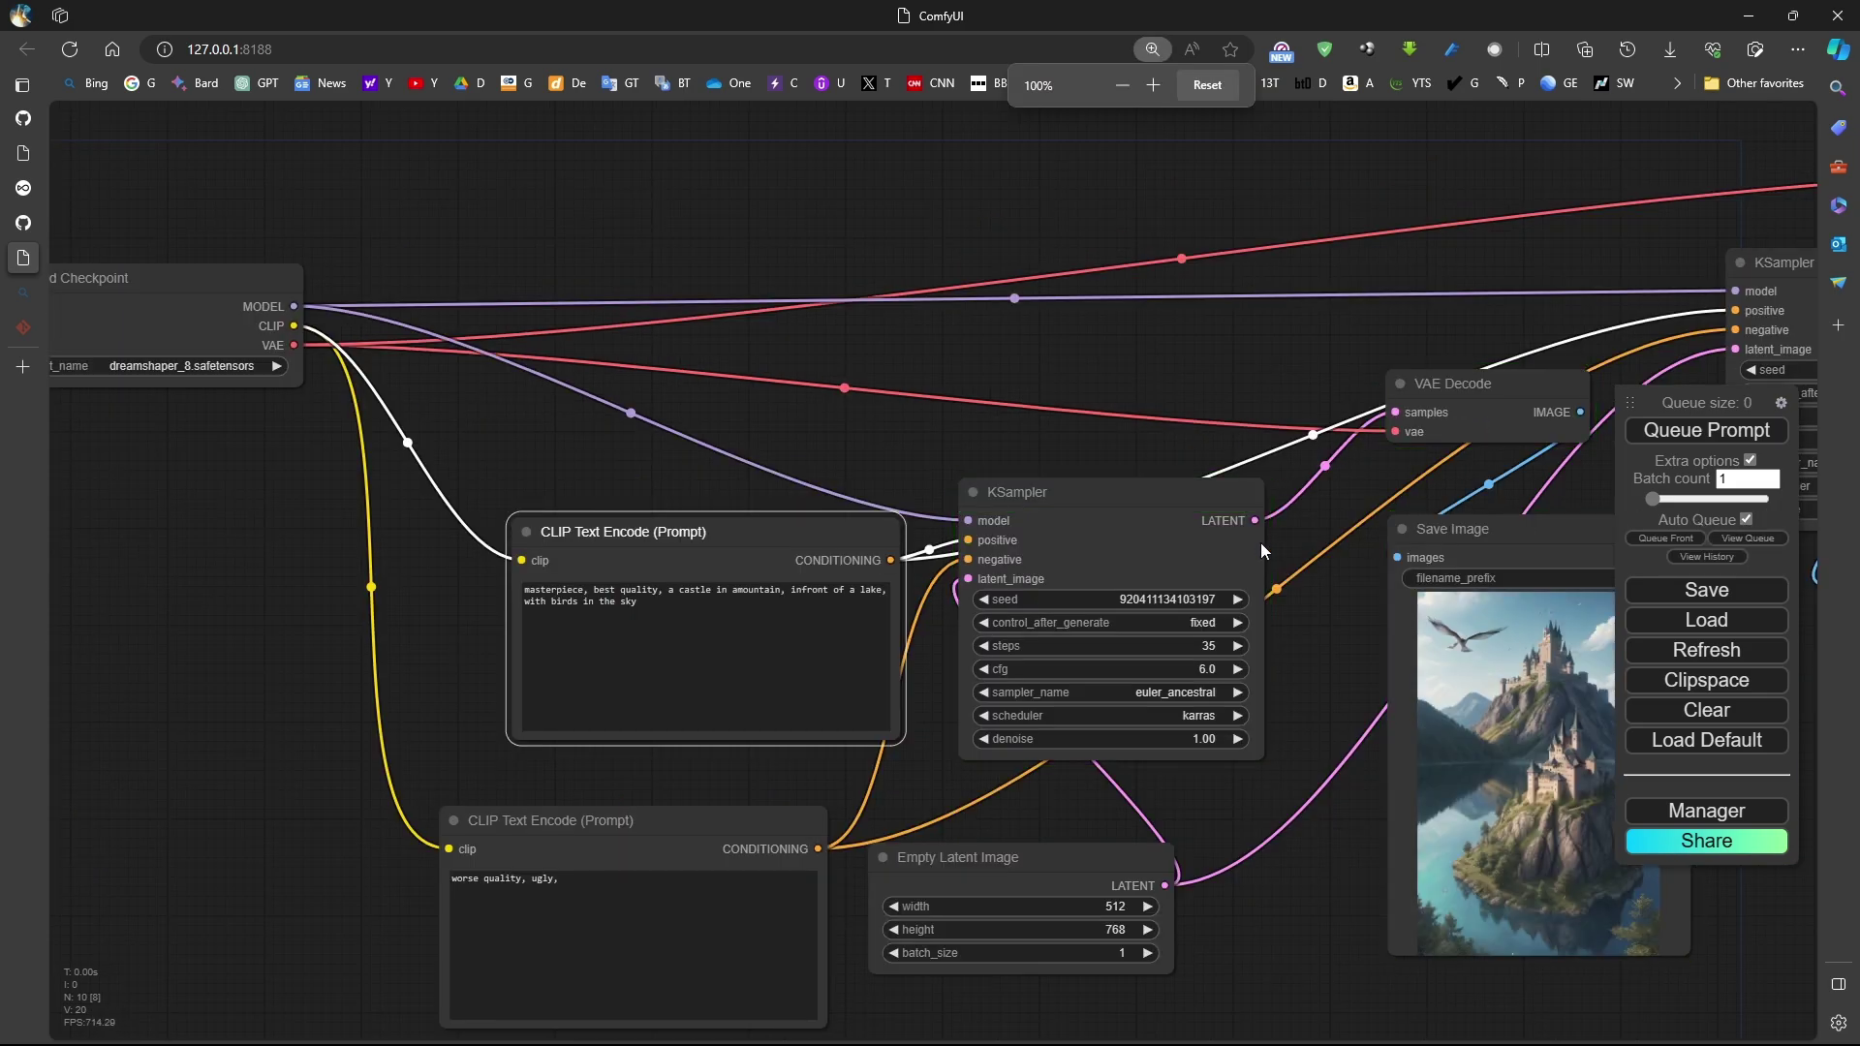
scroll(1608, 712, "down", 5)
scroll(1608, 712, "up", 6)
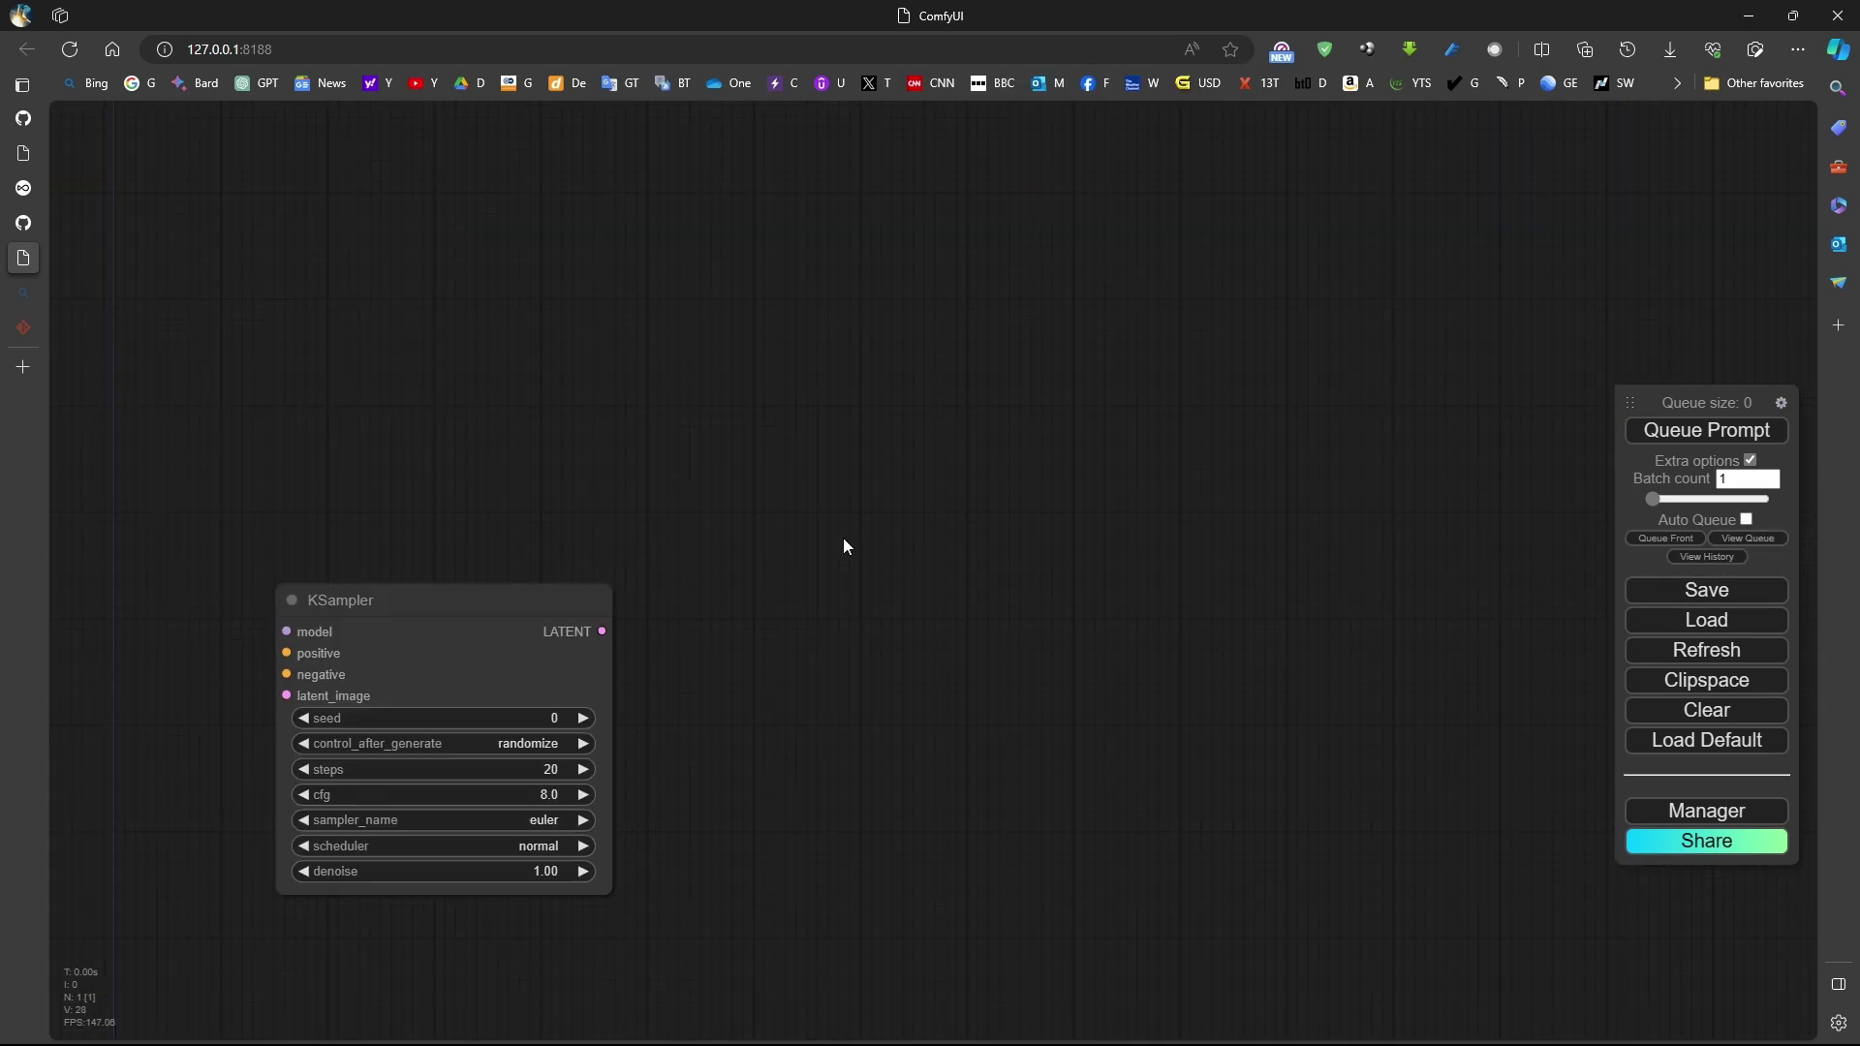
Add a Reroute node connected to the KSampler's LATENT output.
left_click_drag(604, 632, 862, 367)
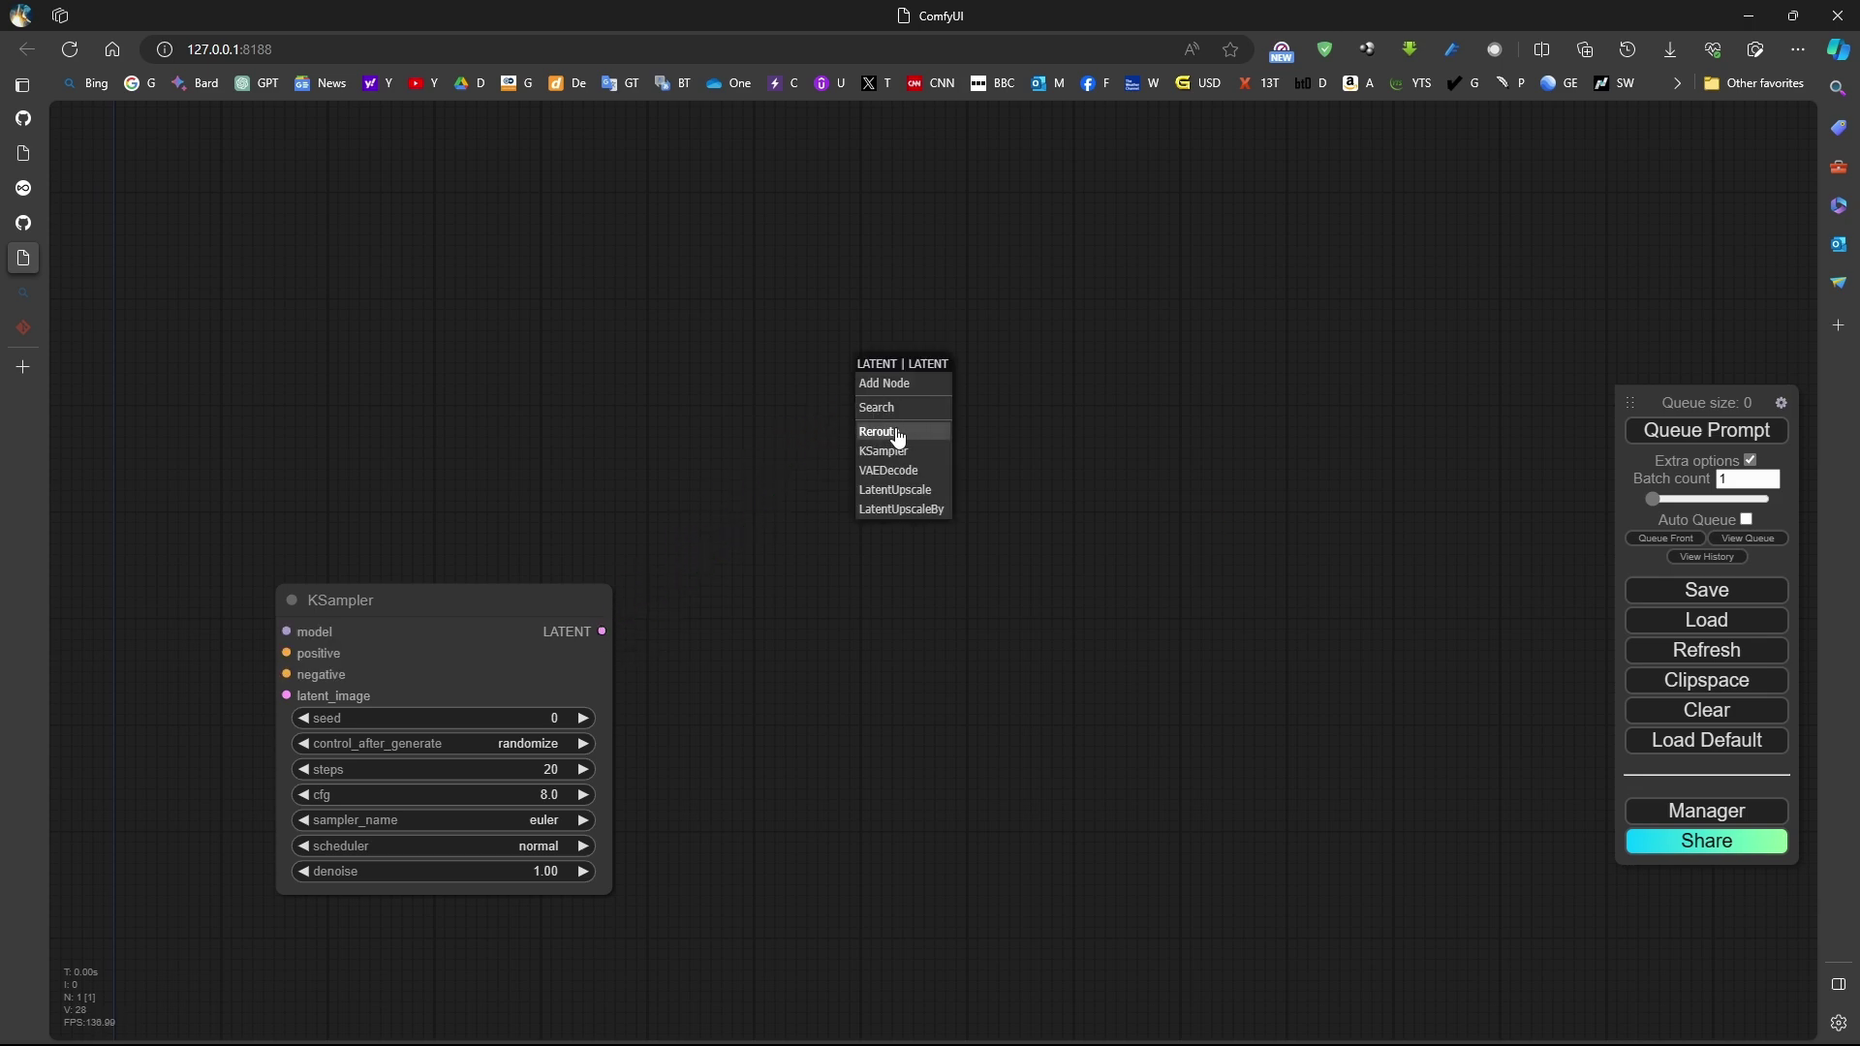
left_click(899, 434)
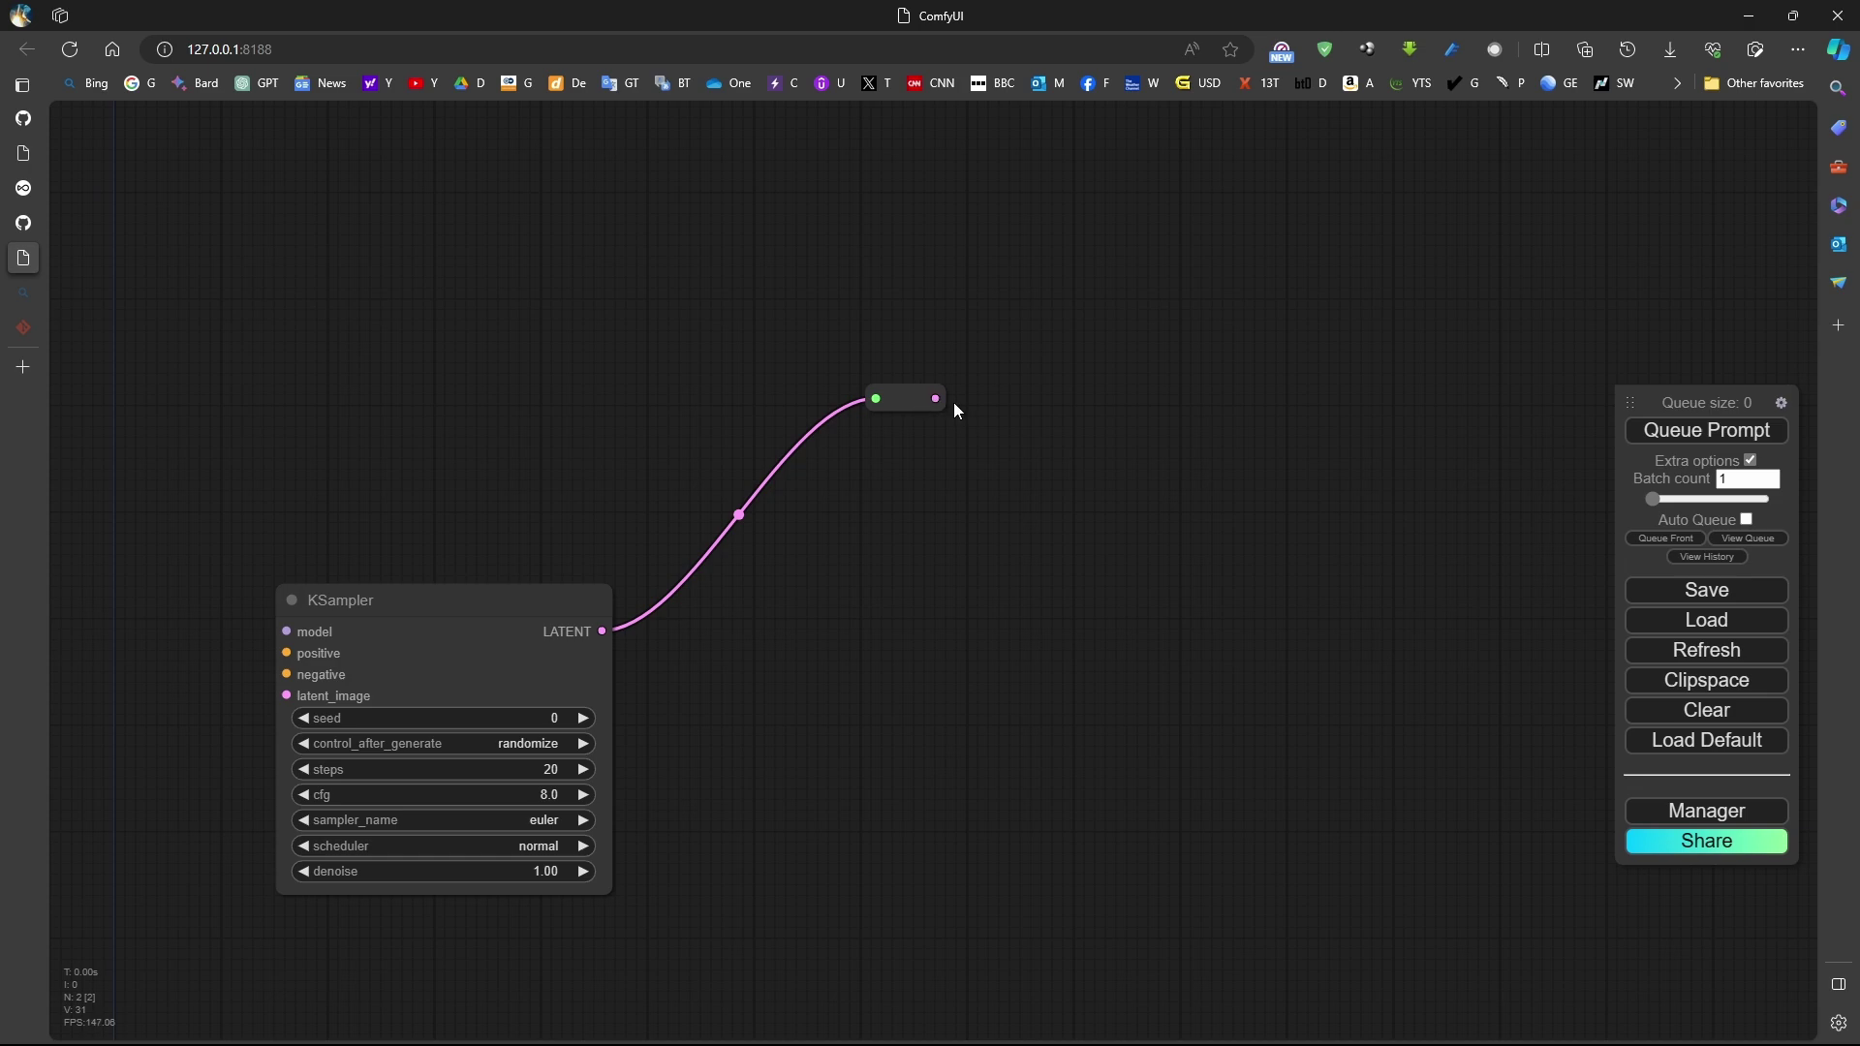
Try chaining a second Reroute node to the first one's output, and delete it.
left_click_drag(935, 398, 1356, 668)
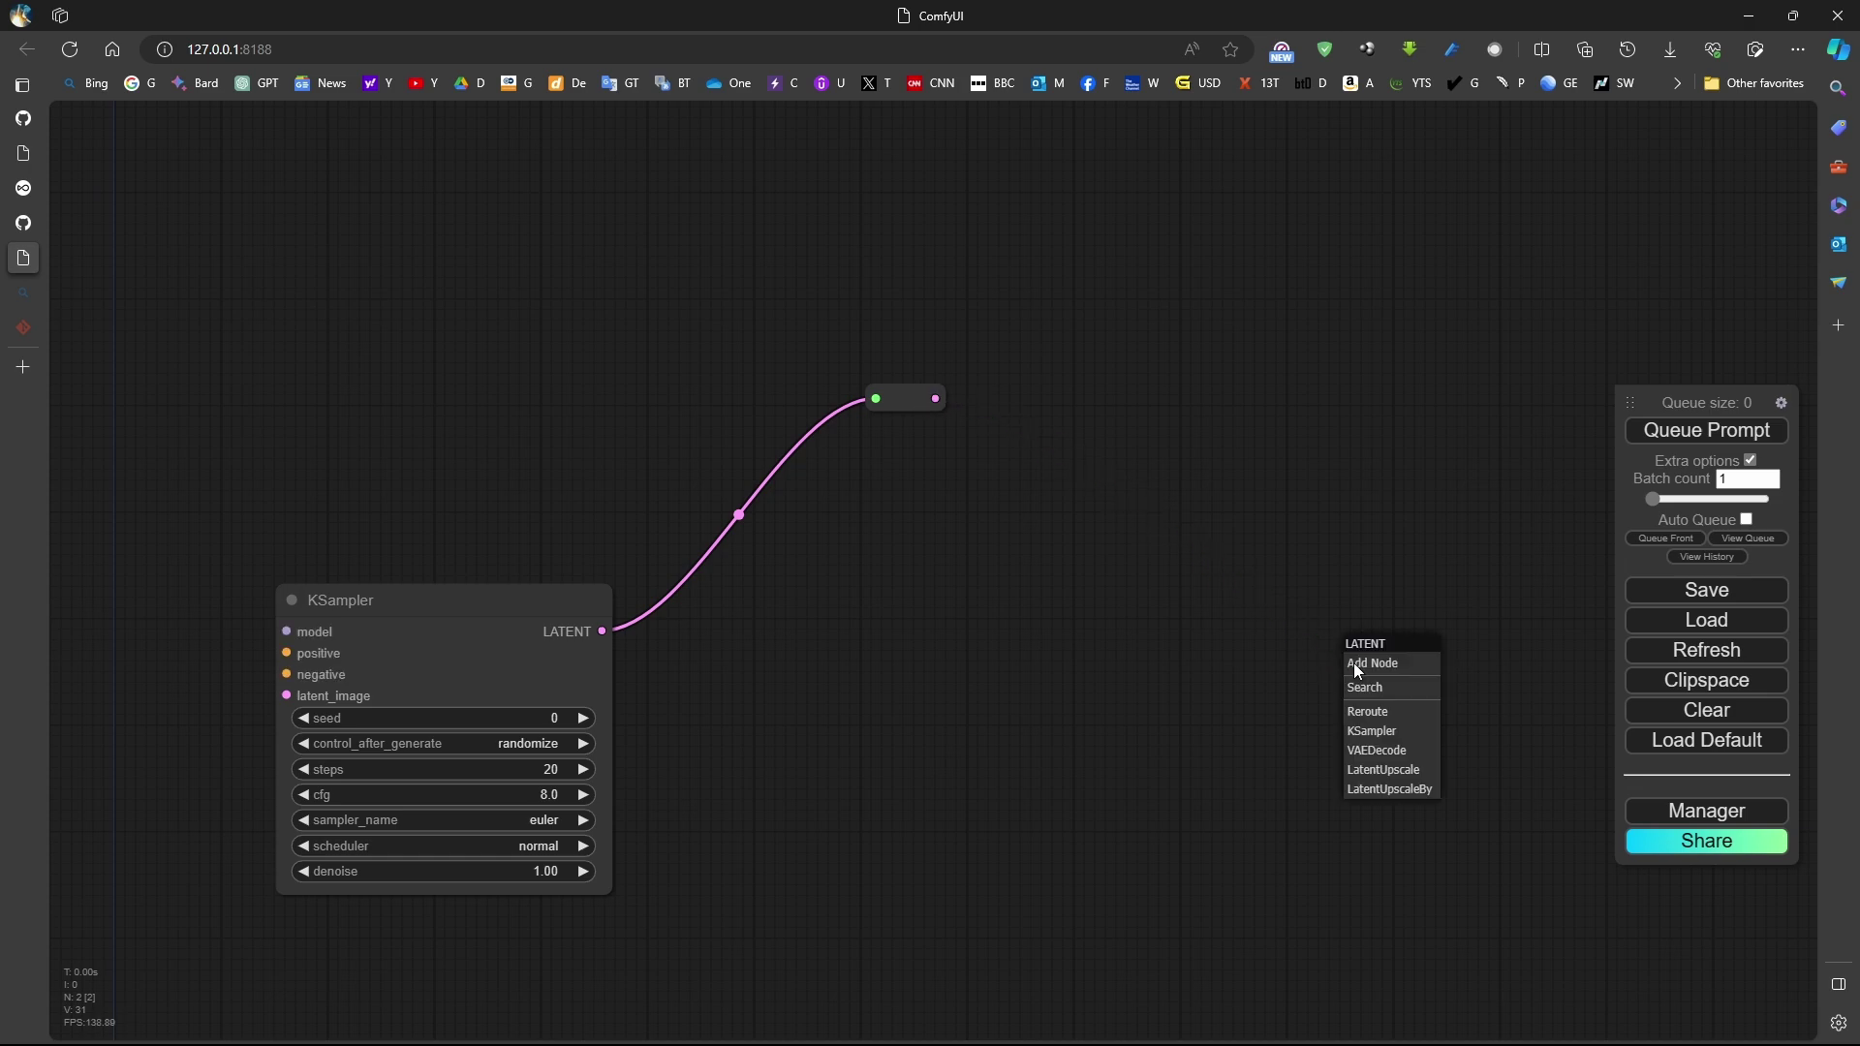
left_click(1413, 719)
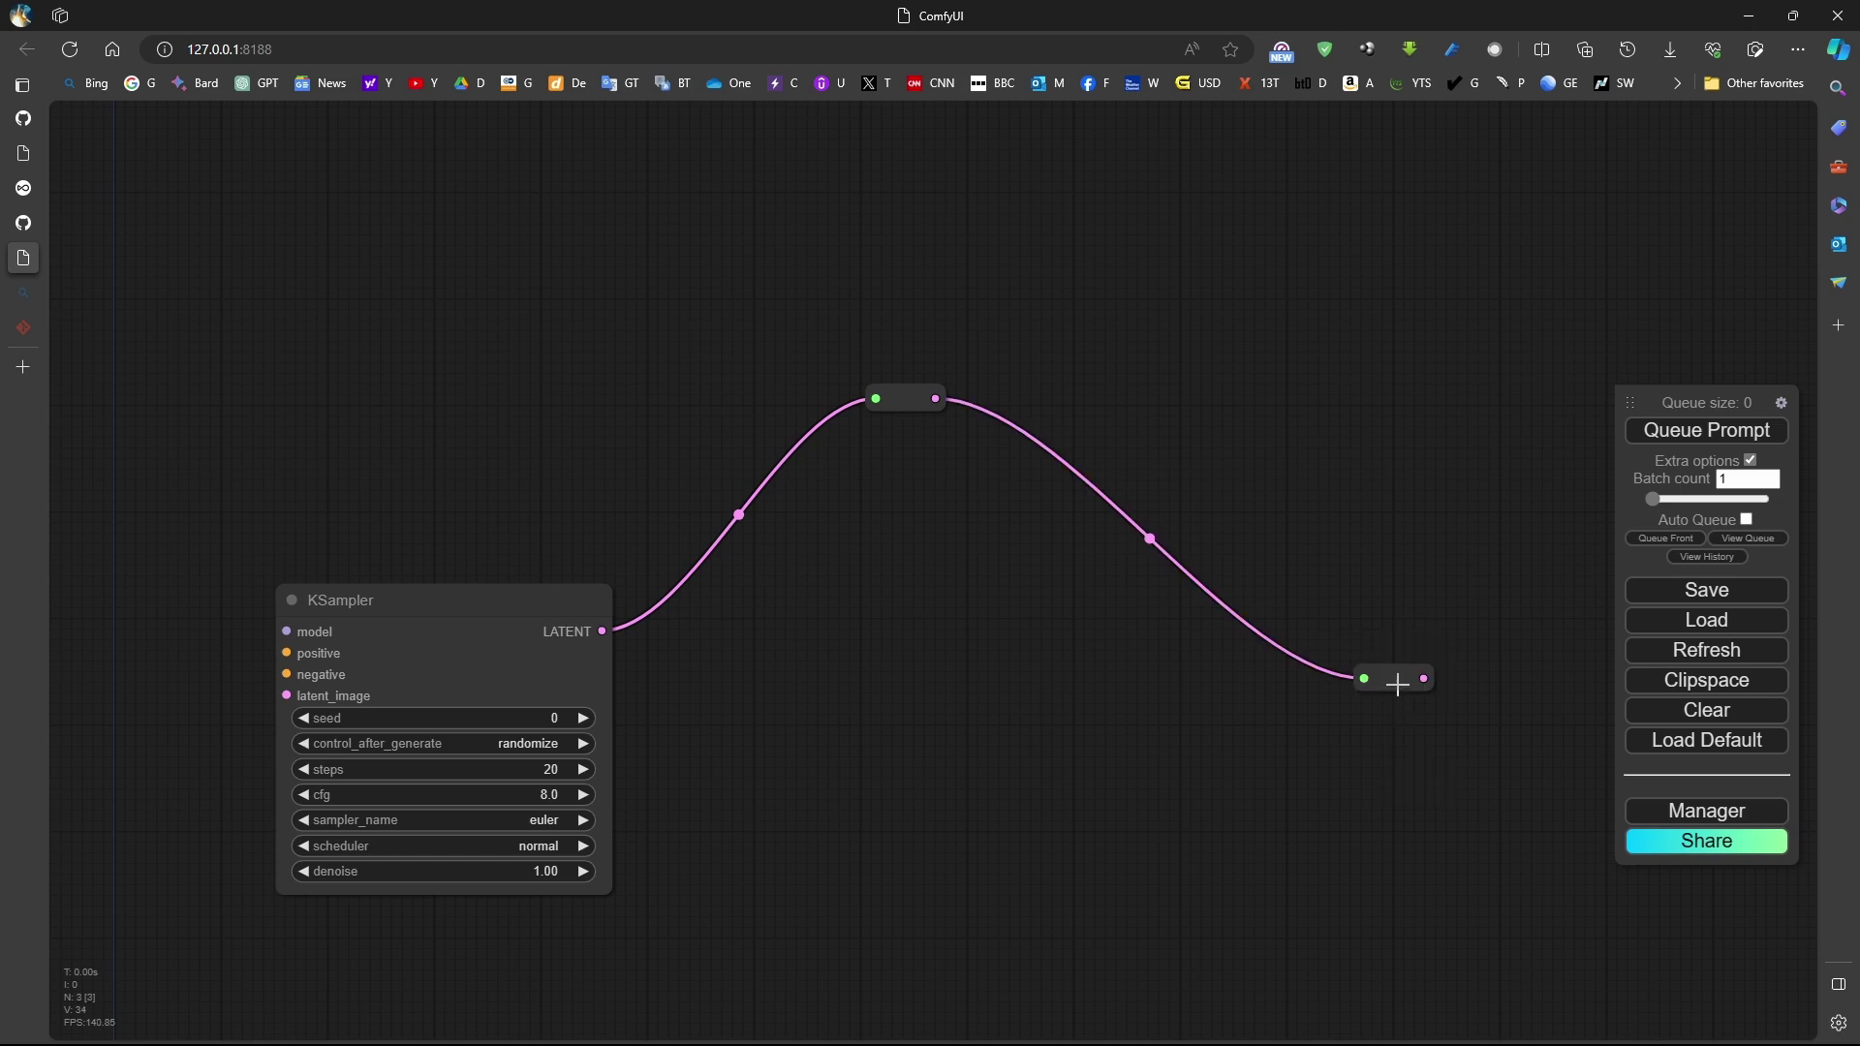
left_click(1395, 679)
key("Delete")
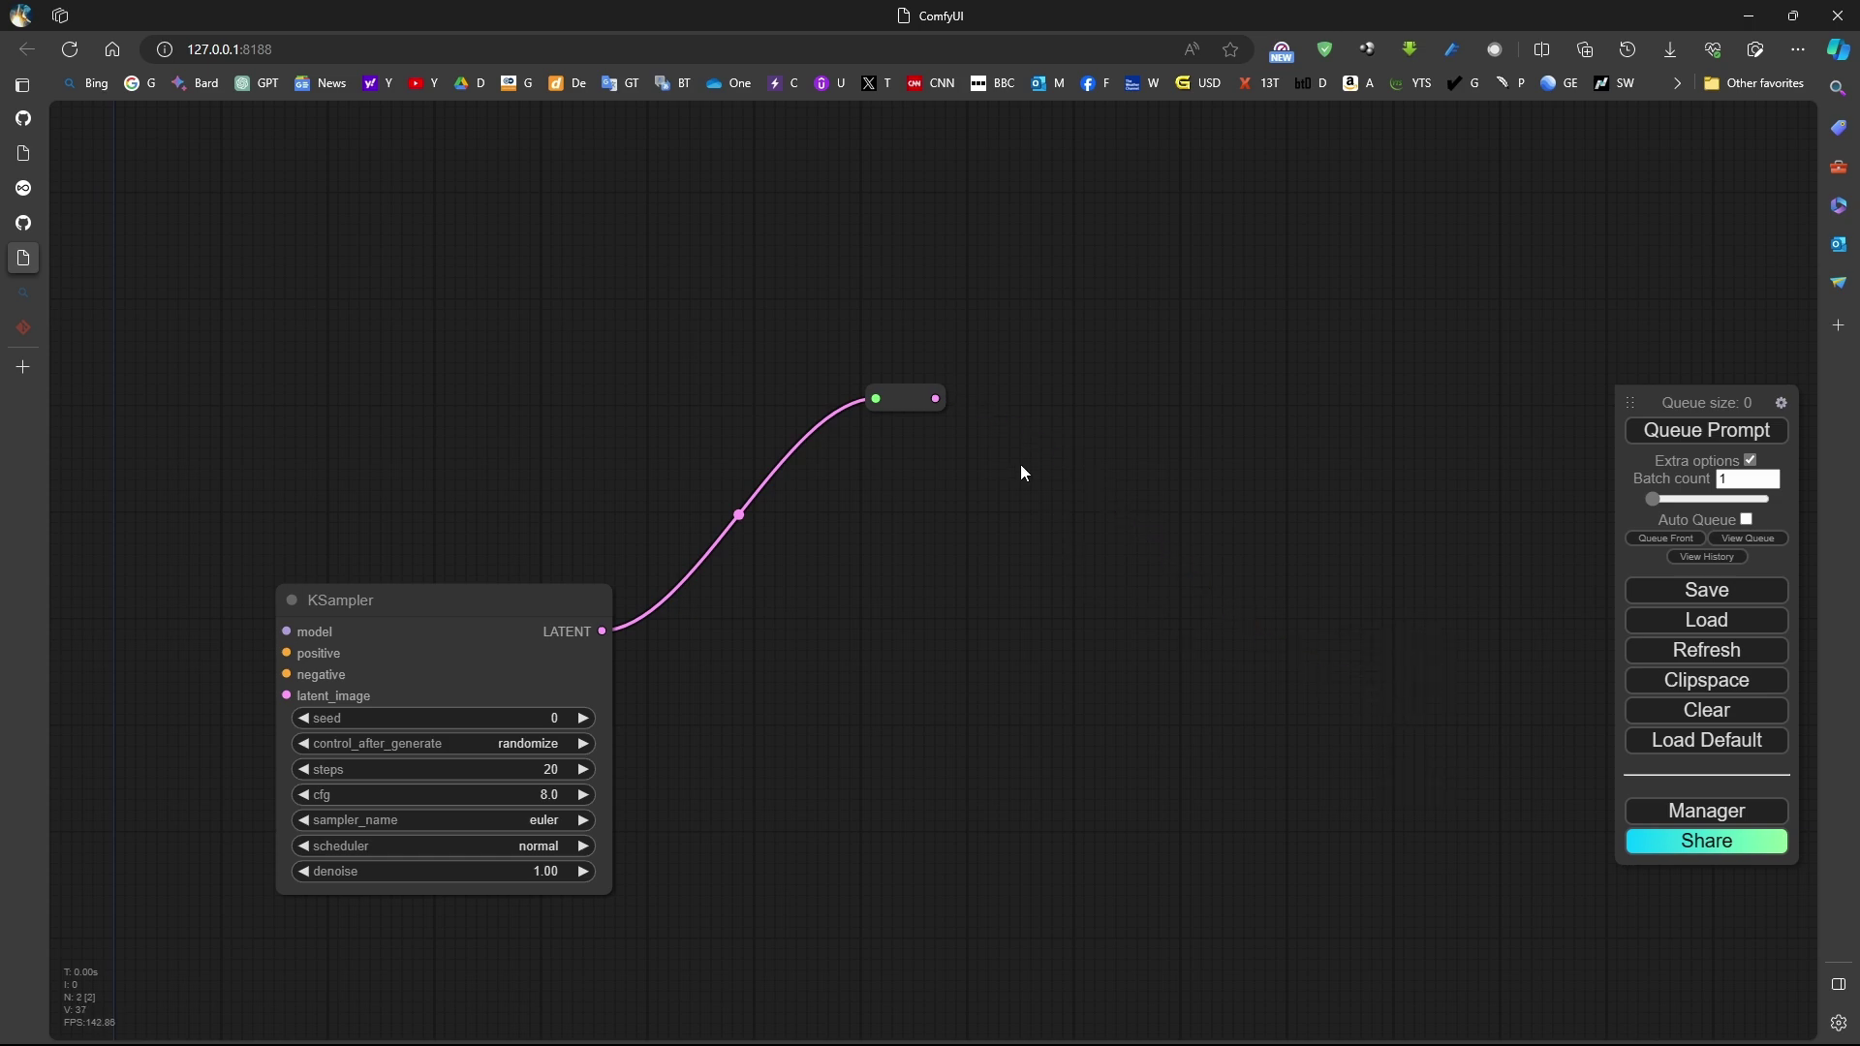
Add a VAE Decode node from the Reroute output and line the two nodes up side by side.
left_click_drag(936, 398, 1299, 663)
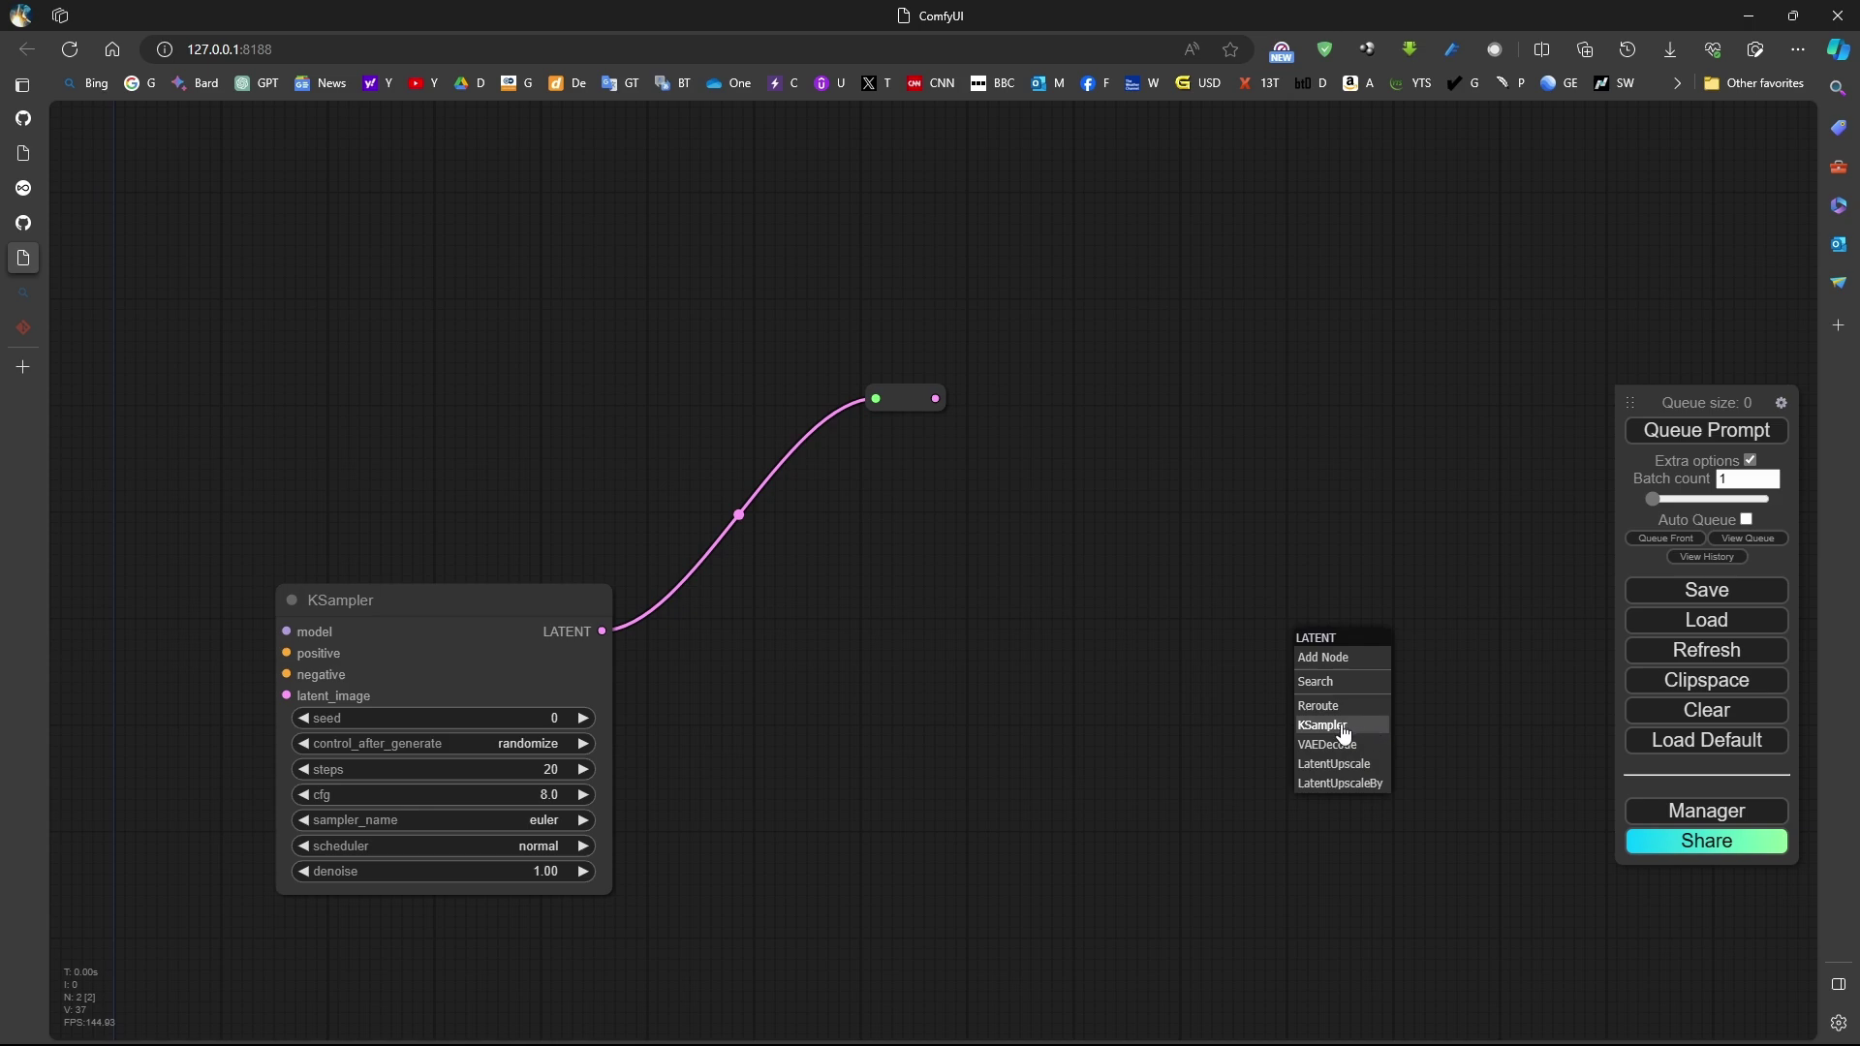
left_click(1347, 744)
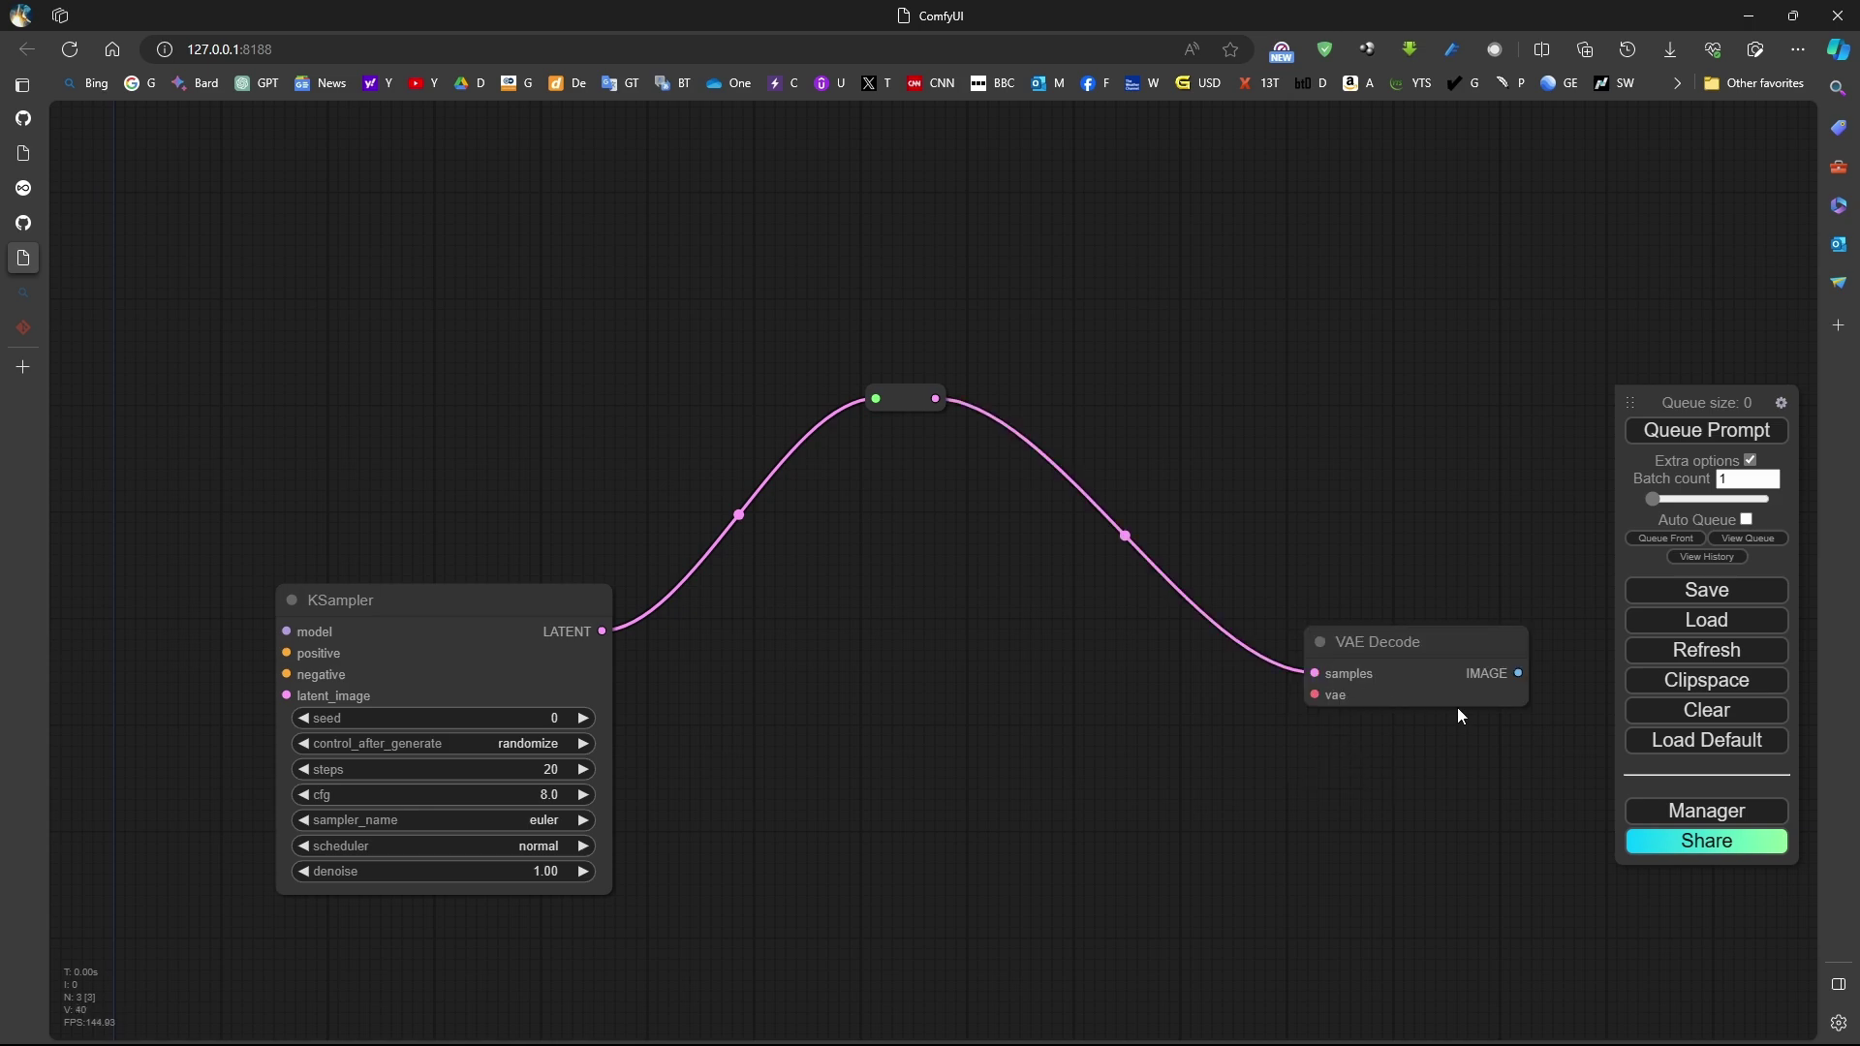
left_click_drag(1422, 644, 1221, 381)
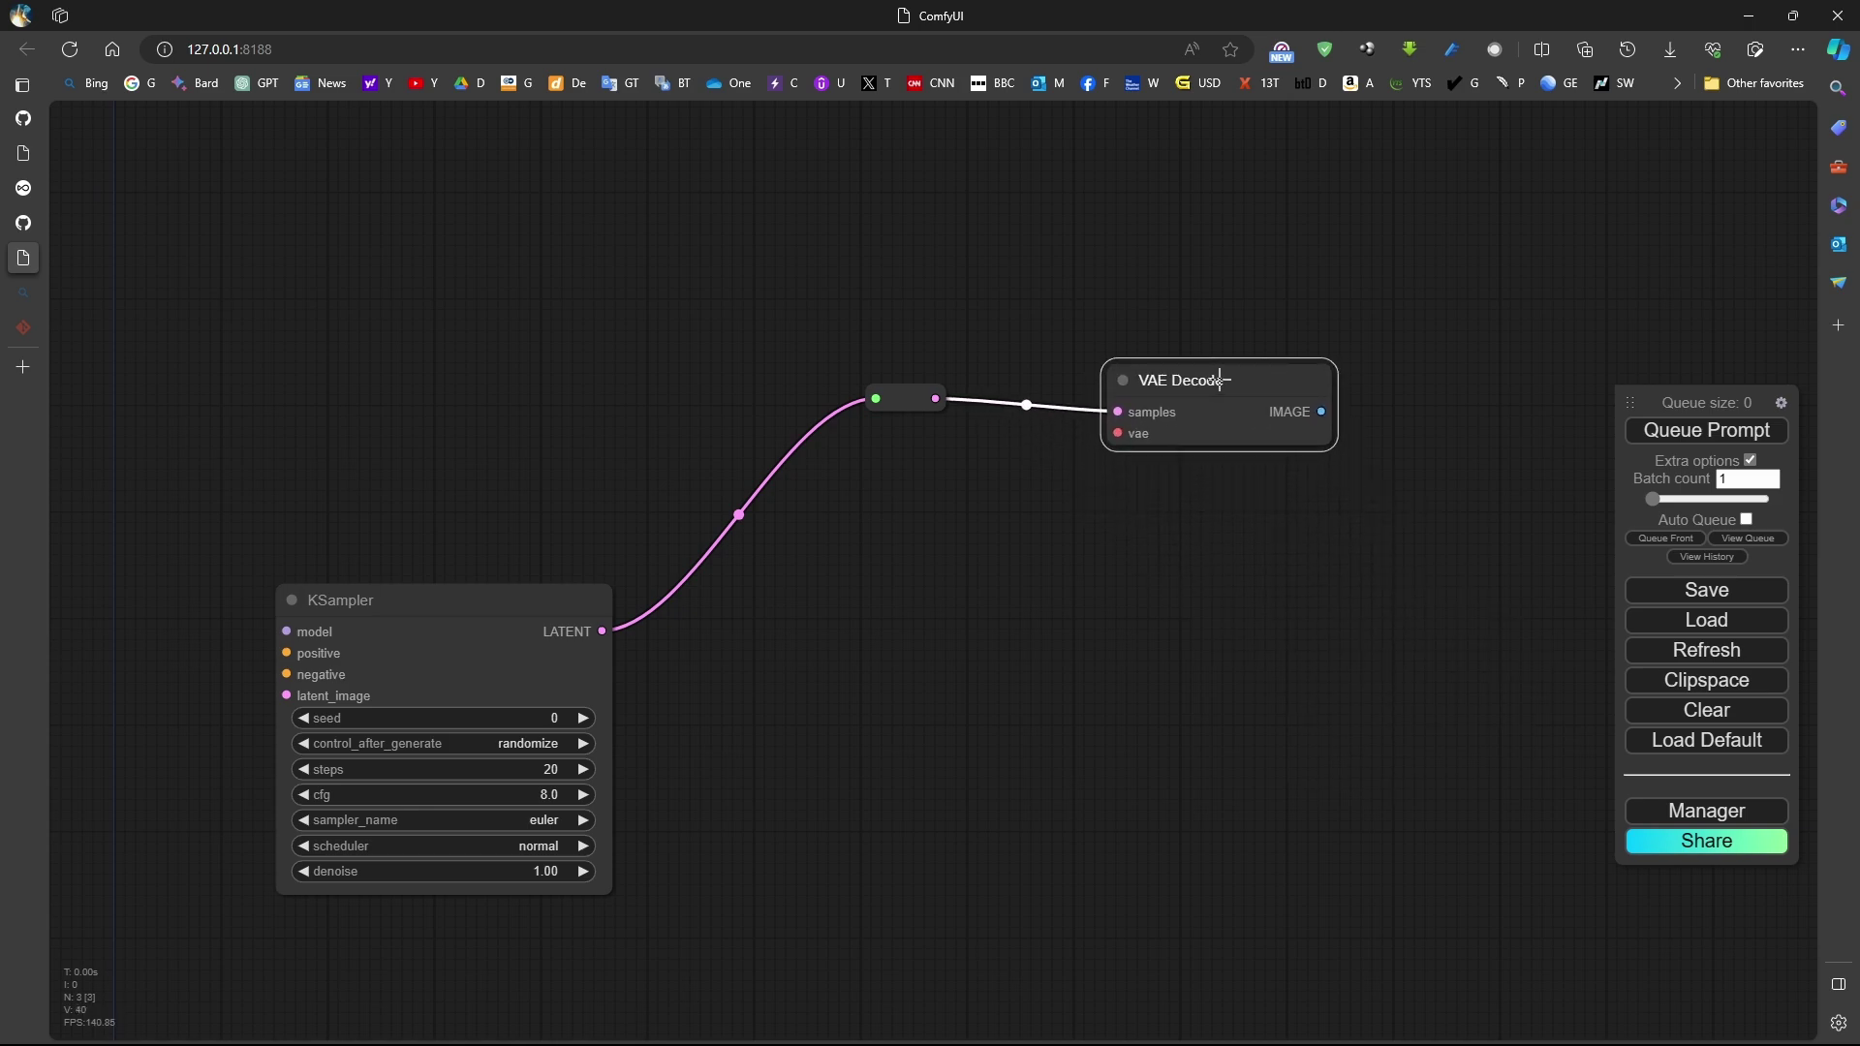
left_click_drag(910, 398, 828, 388)
Duplicate VAE Decode twice, stack the copies below the original, and connect the Reroute output to both copies' samples inputs.
left_click(1218, 385)
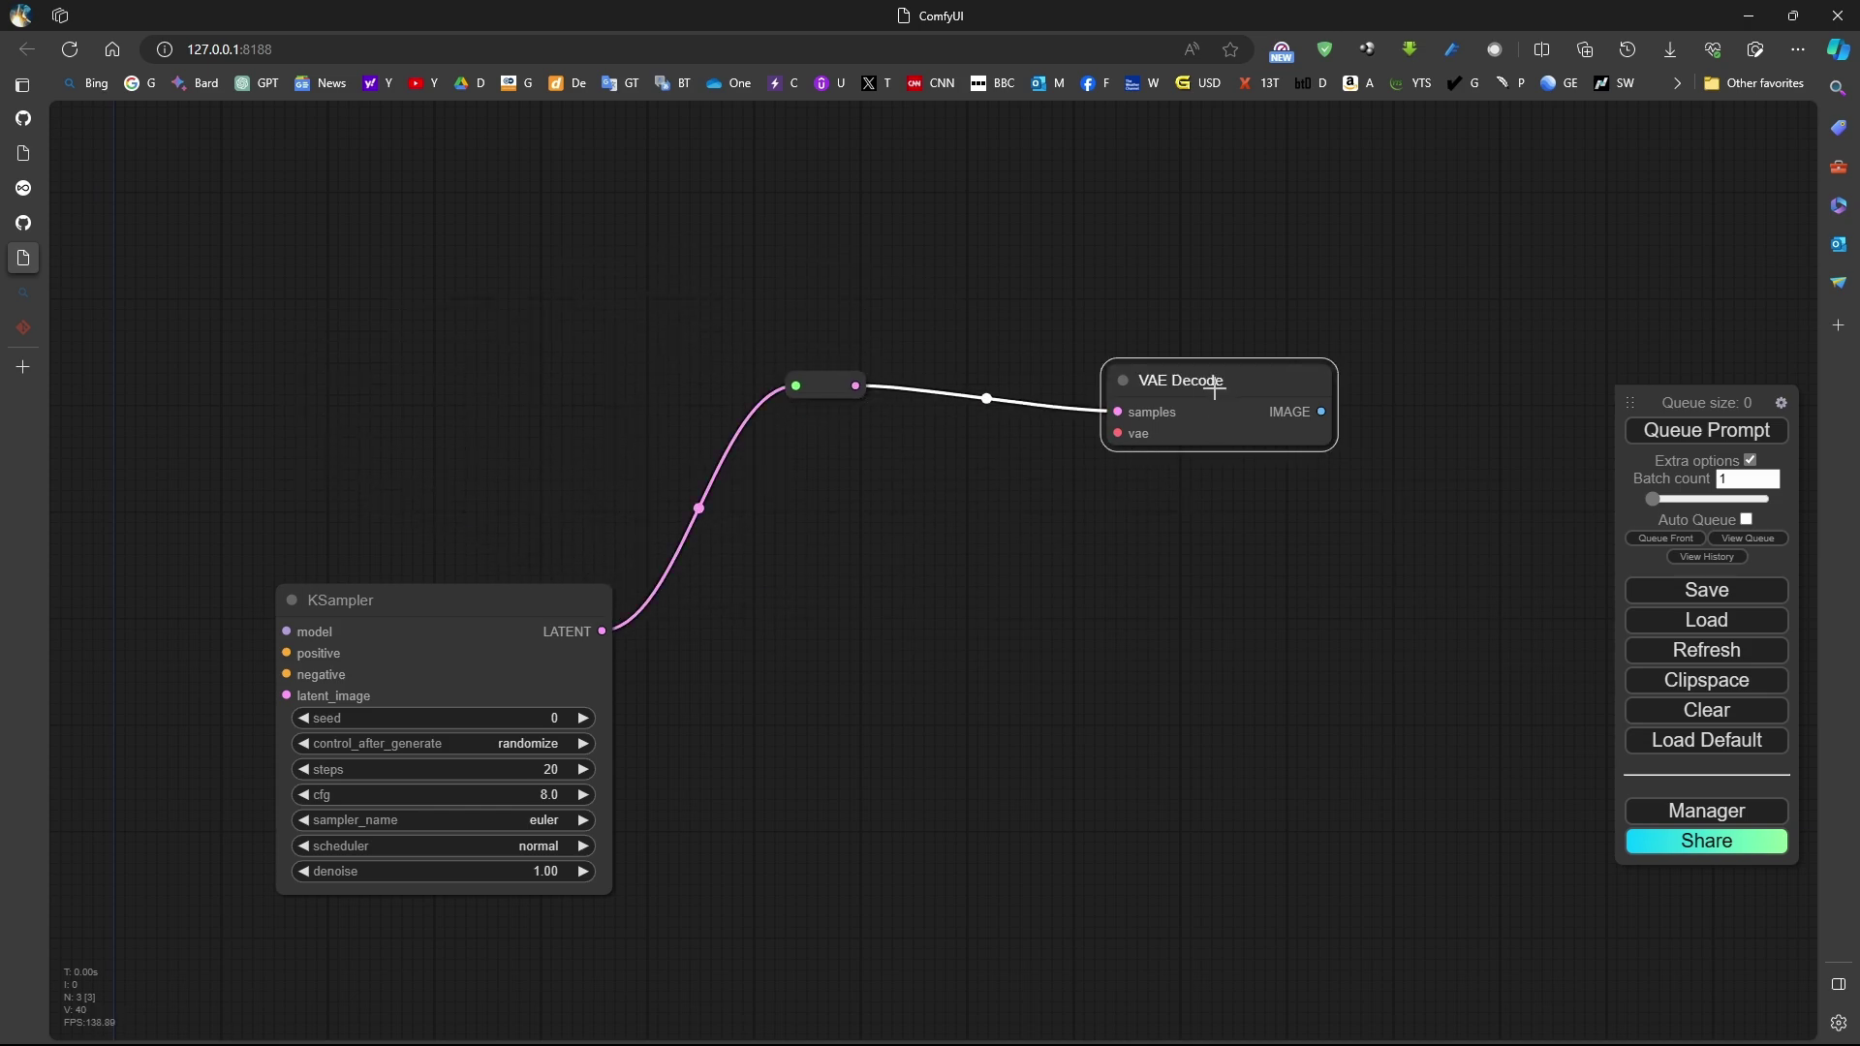
key("ctrl+c")
key("ctrl+v")
left_click_drag(1183, 478, 1206, 533)
key("ctrl+v")
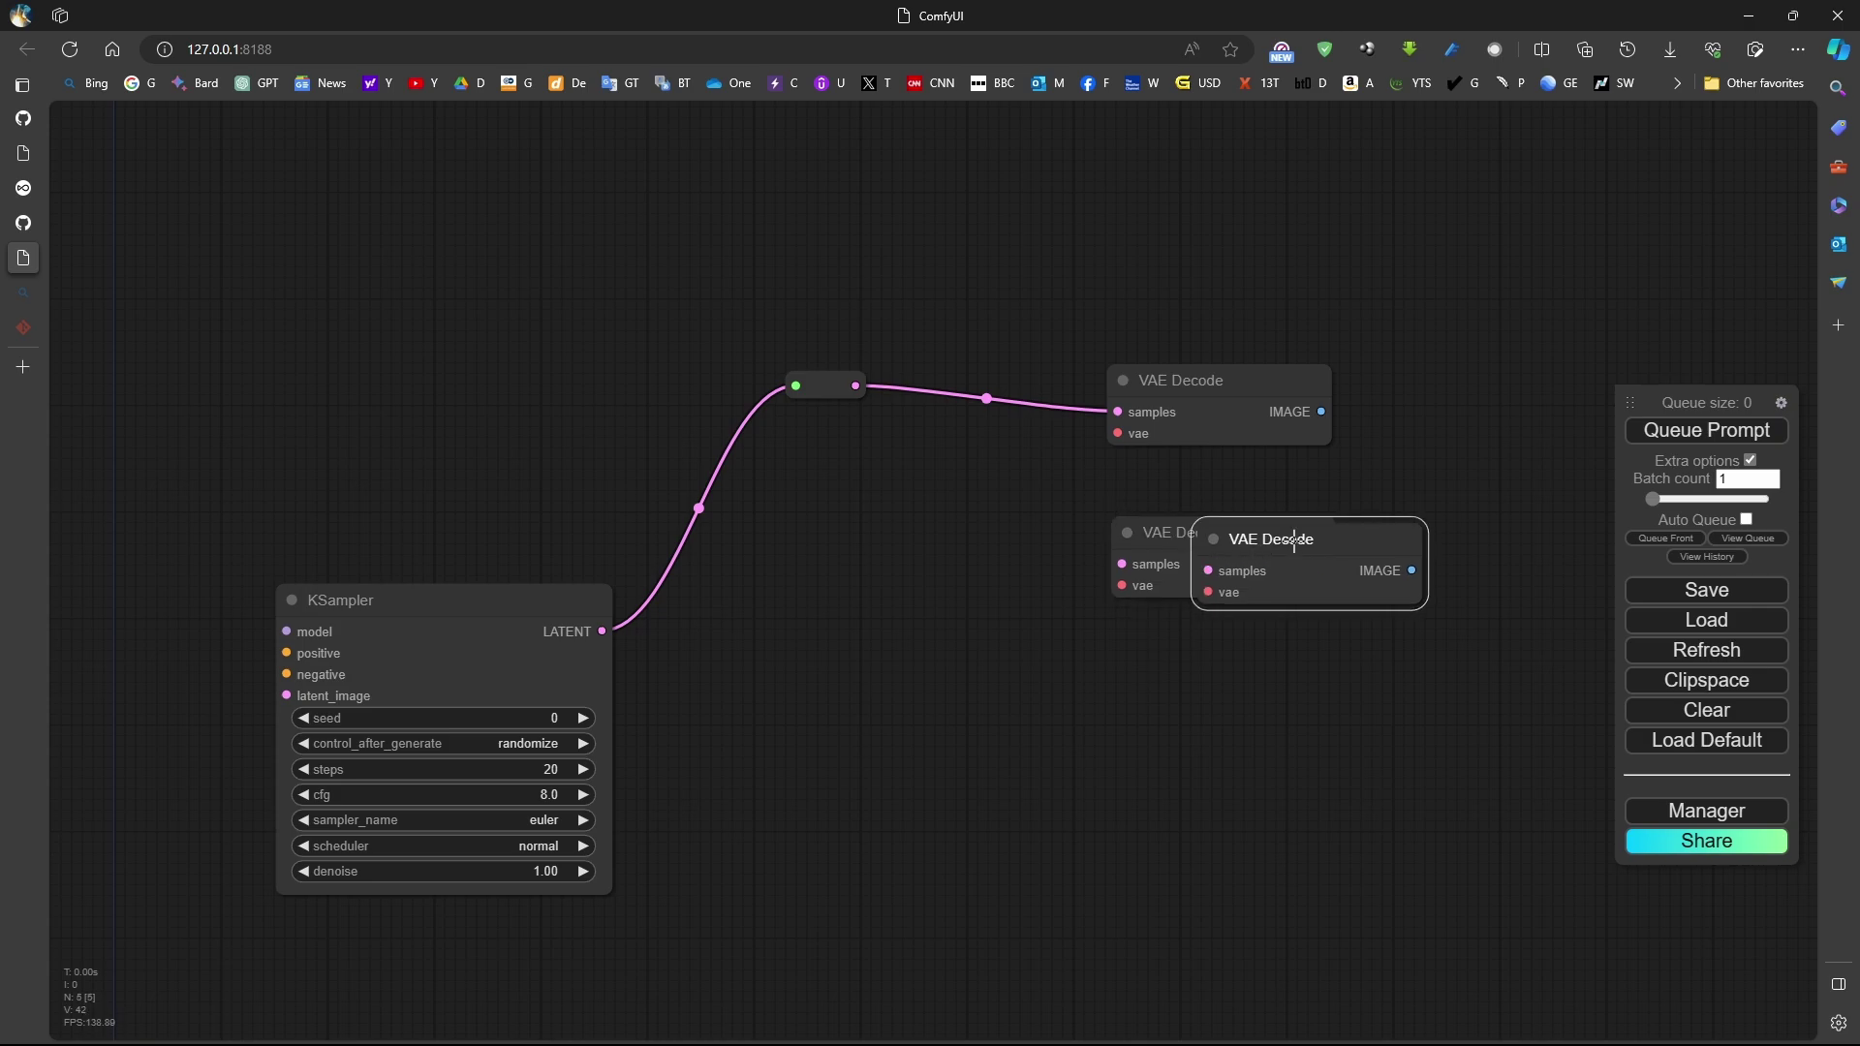
left_click_drag(1201, 528, 1142, 682)
left_click_drag(1178, 516, 1186, 514)
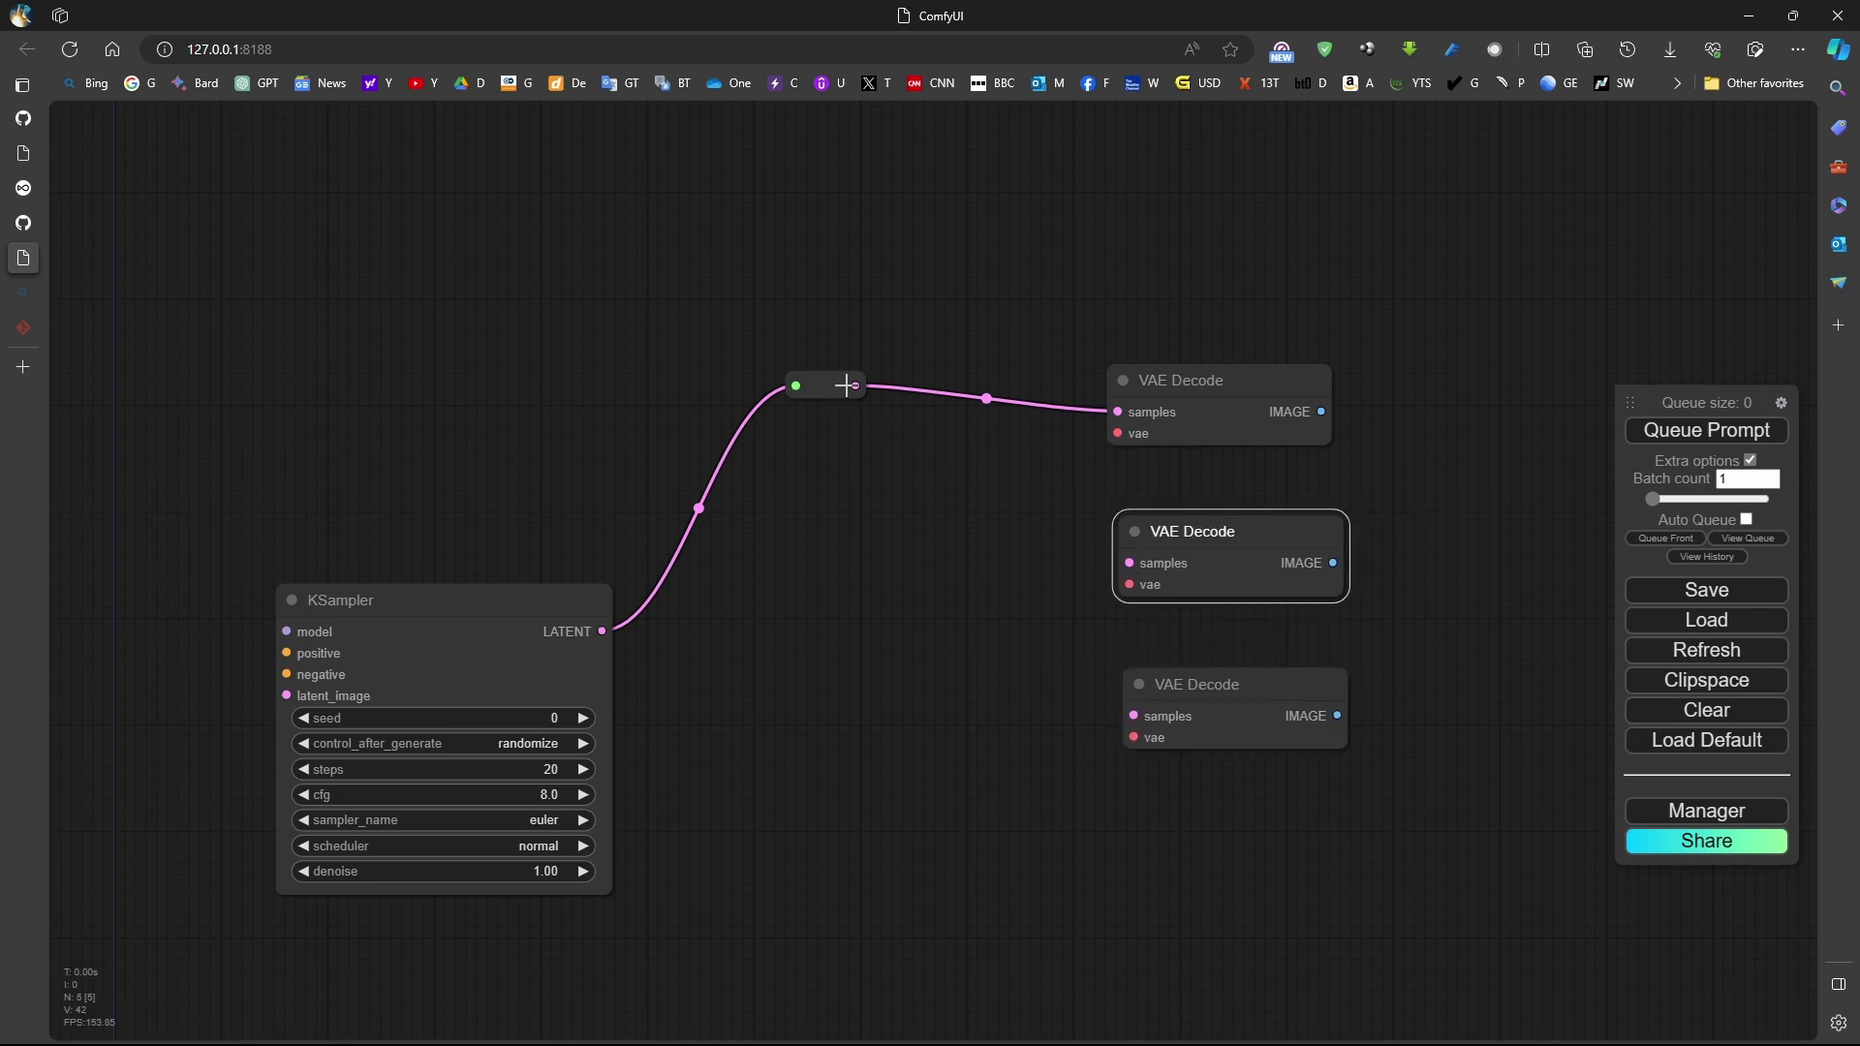
left_click_drag(855, 385, 1130, 562)
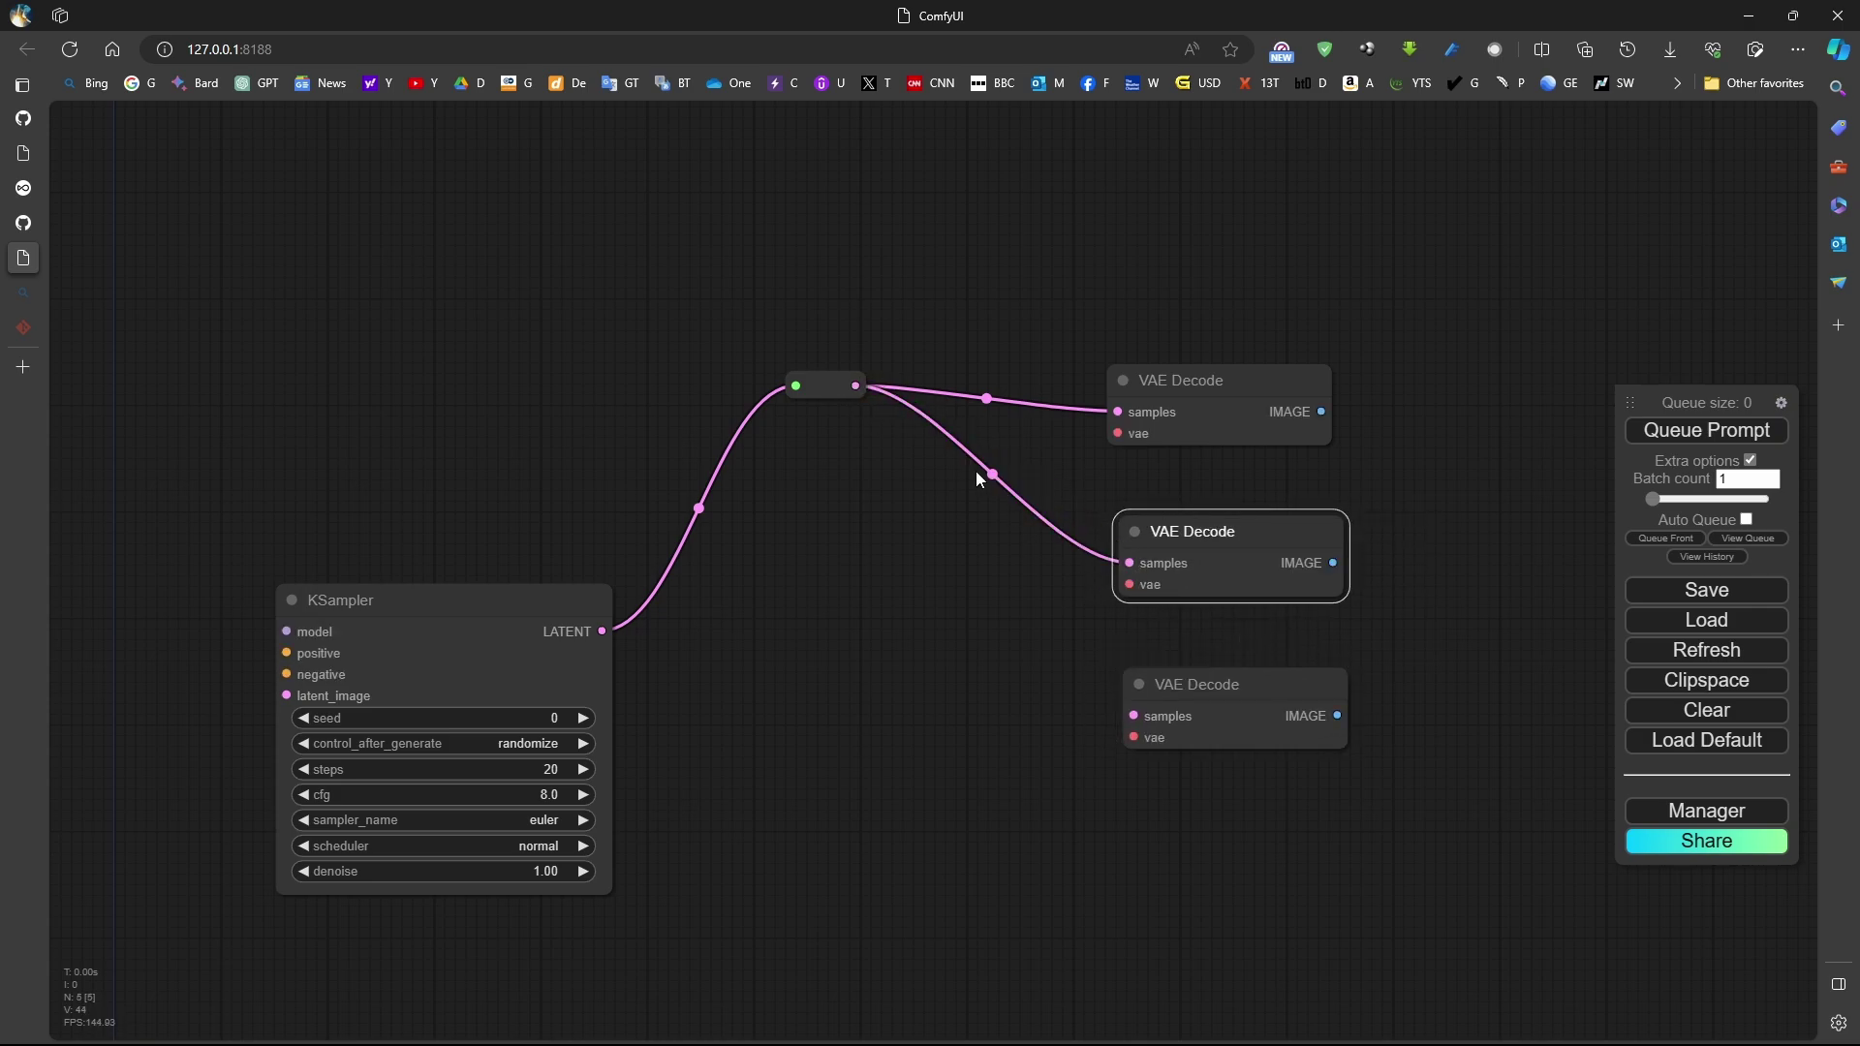
left_click_drag(855, 386, 1133, 715)
Duplicate the KSampler, place the copy above the original, and connect its LATENT output to the Reroute input instead.
left_click(506, 602)
key("ctrl+c")
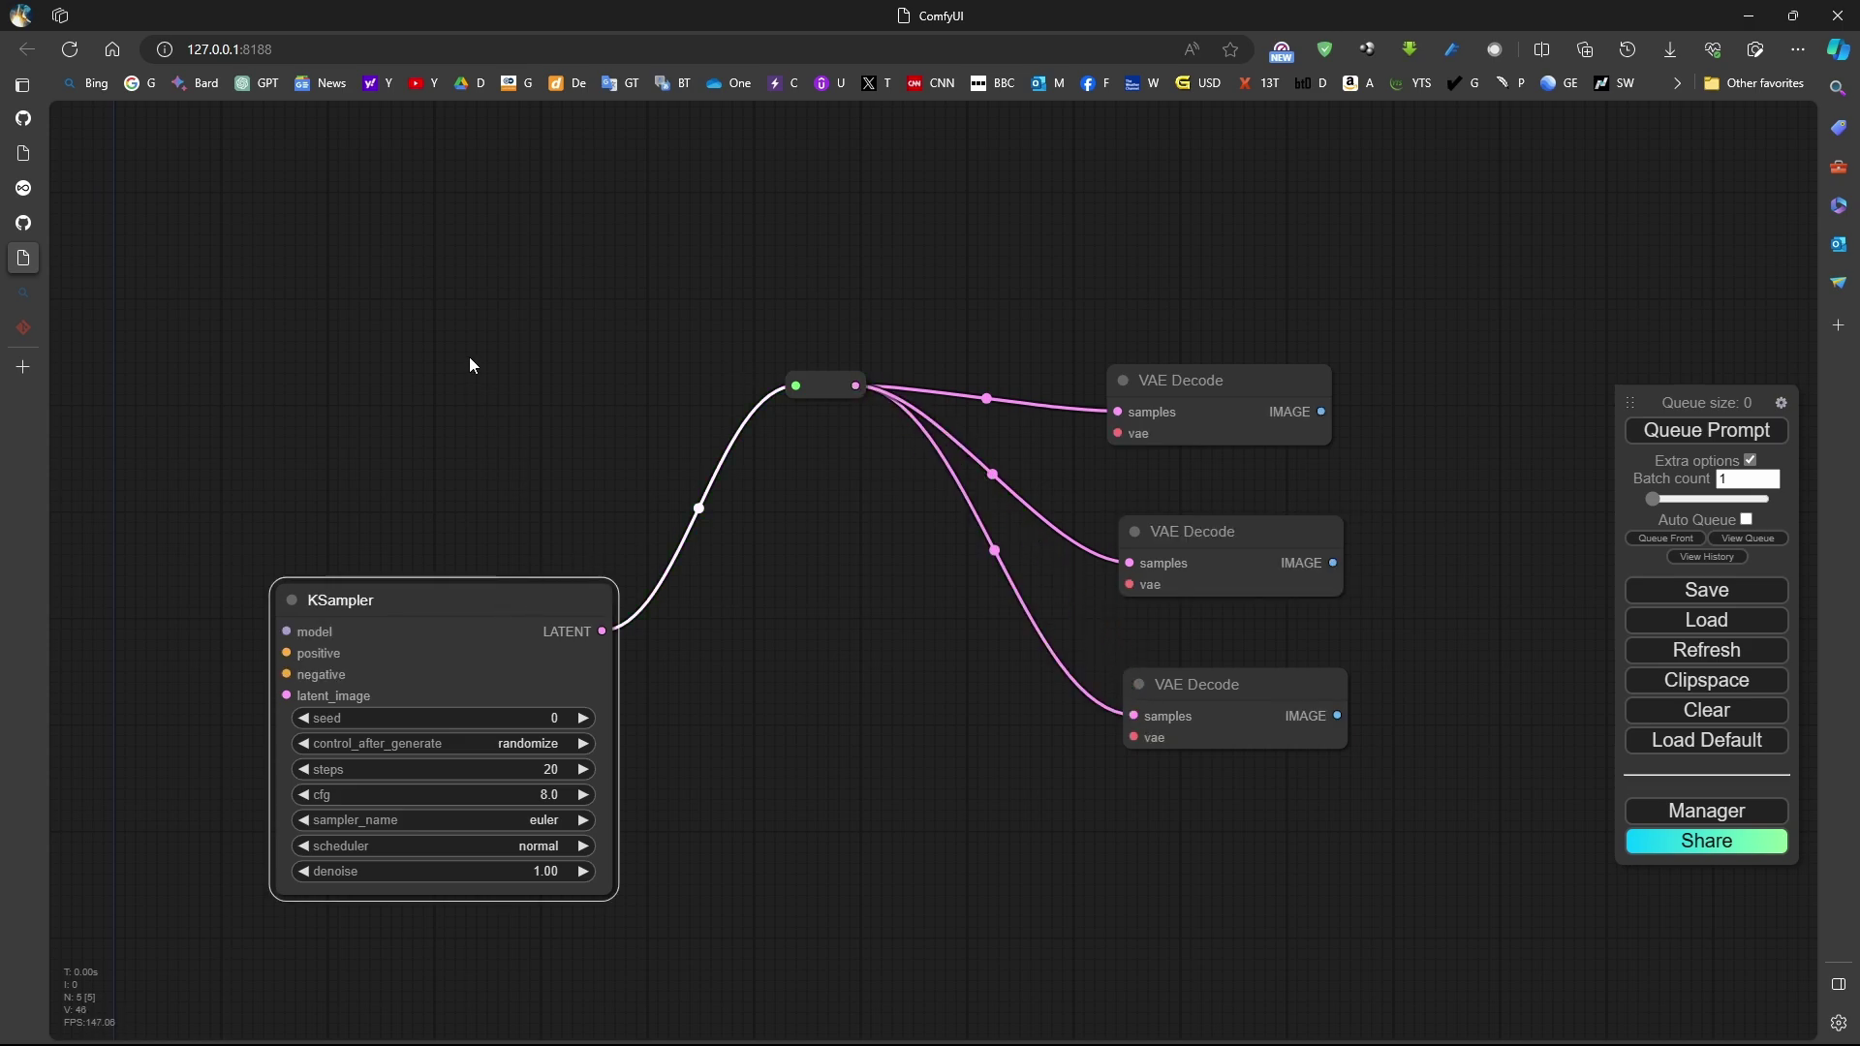
key("ctrl+v")
left_click_drag(636, 335, 422, 181)
left_click_drag(579, 220, 795, 385)
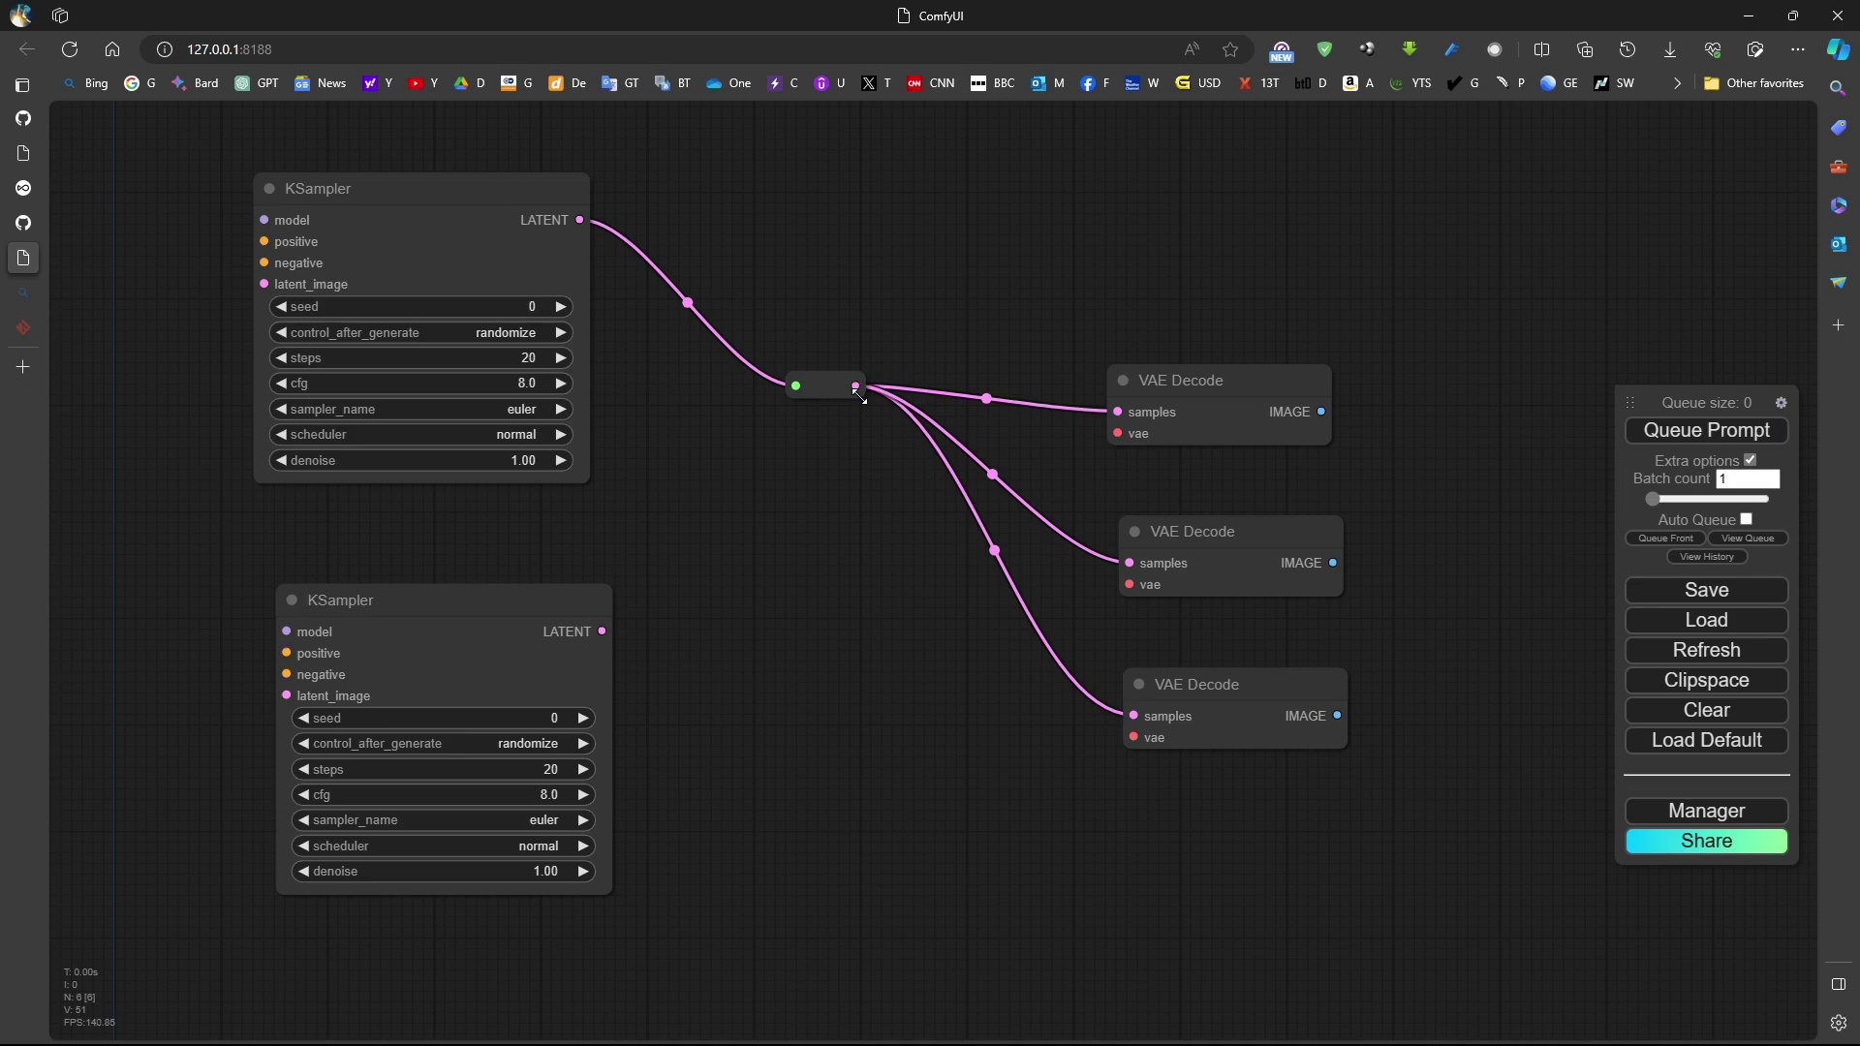
left_click_drag(833, 386, 784, 455)
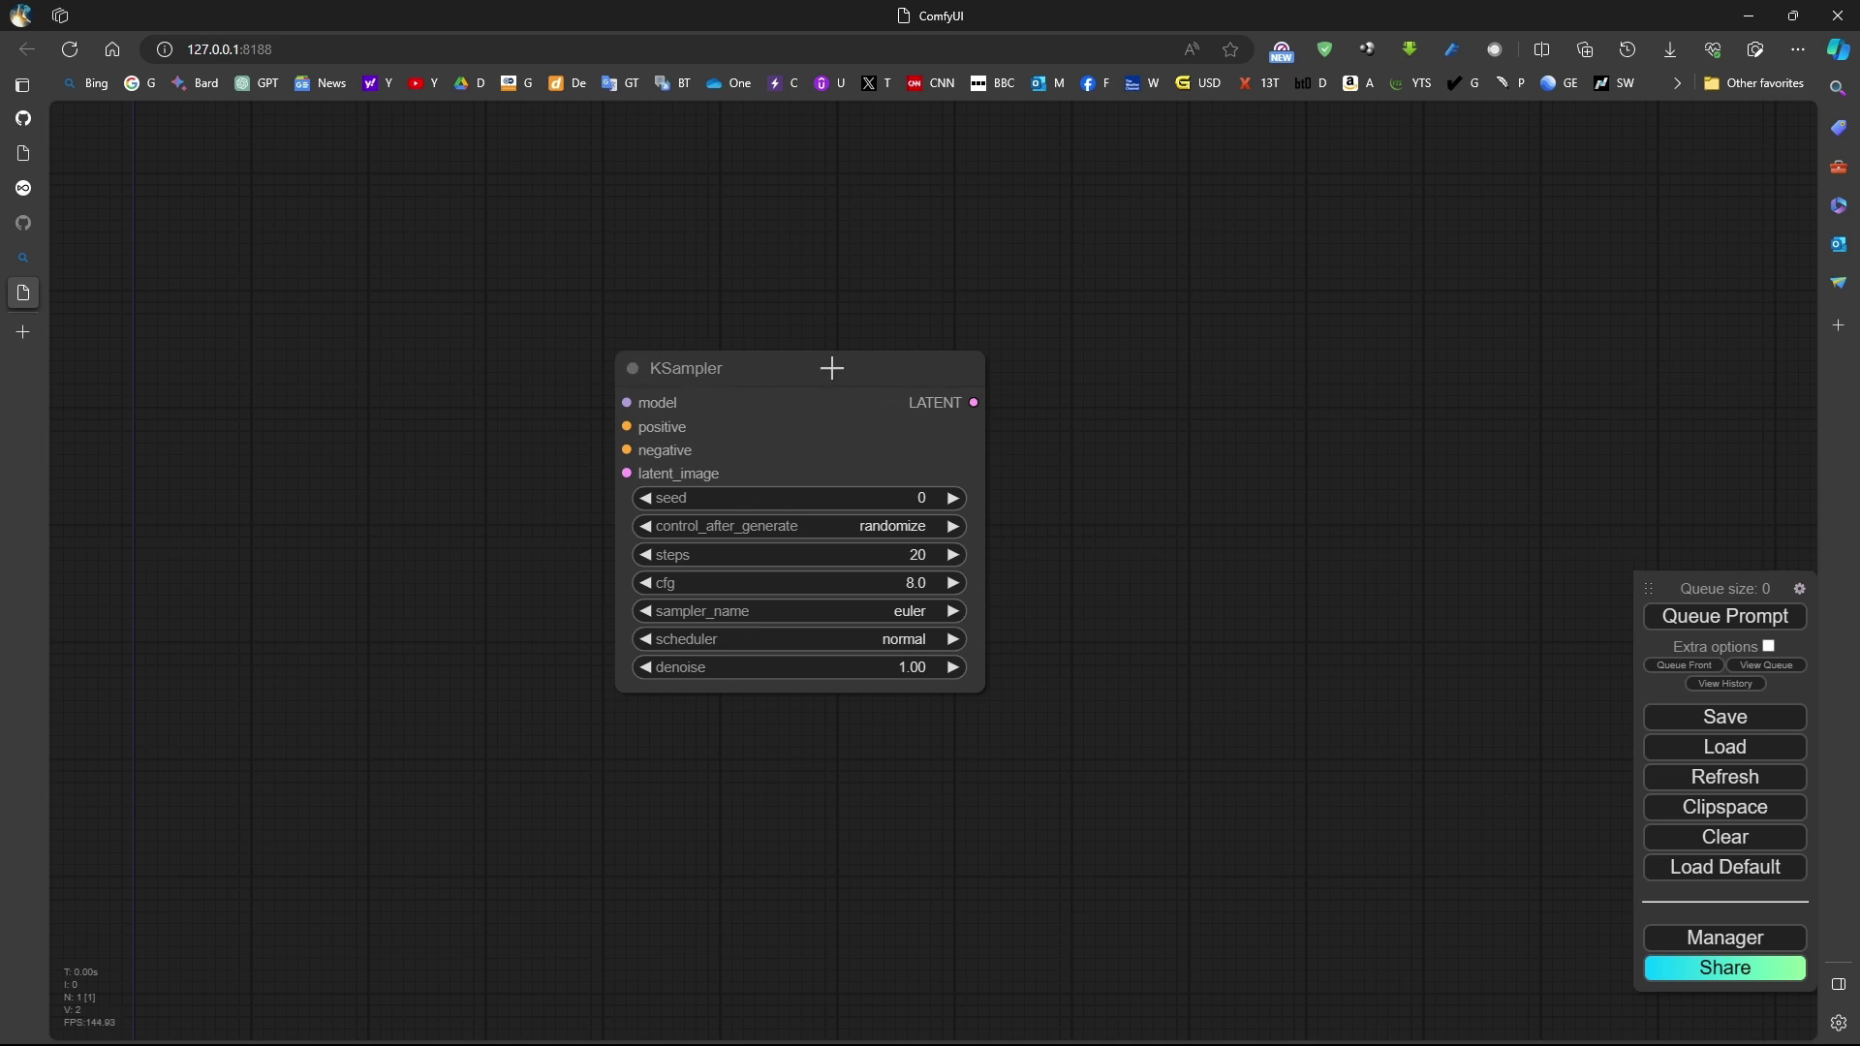
Collapse and expand the KSampler node repeatedly, leaving it expanded.
left_click(631, 368)
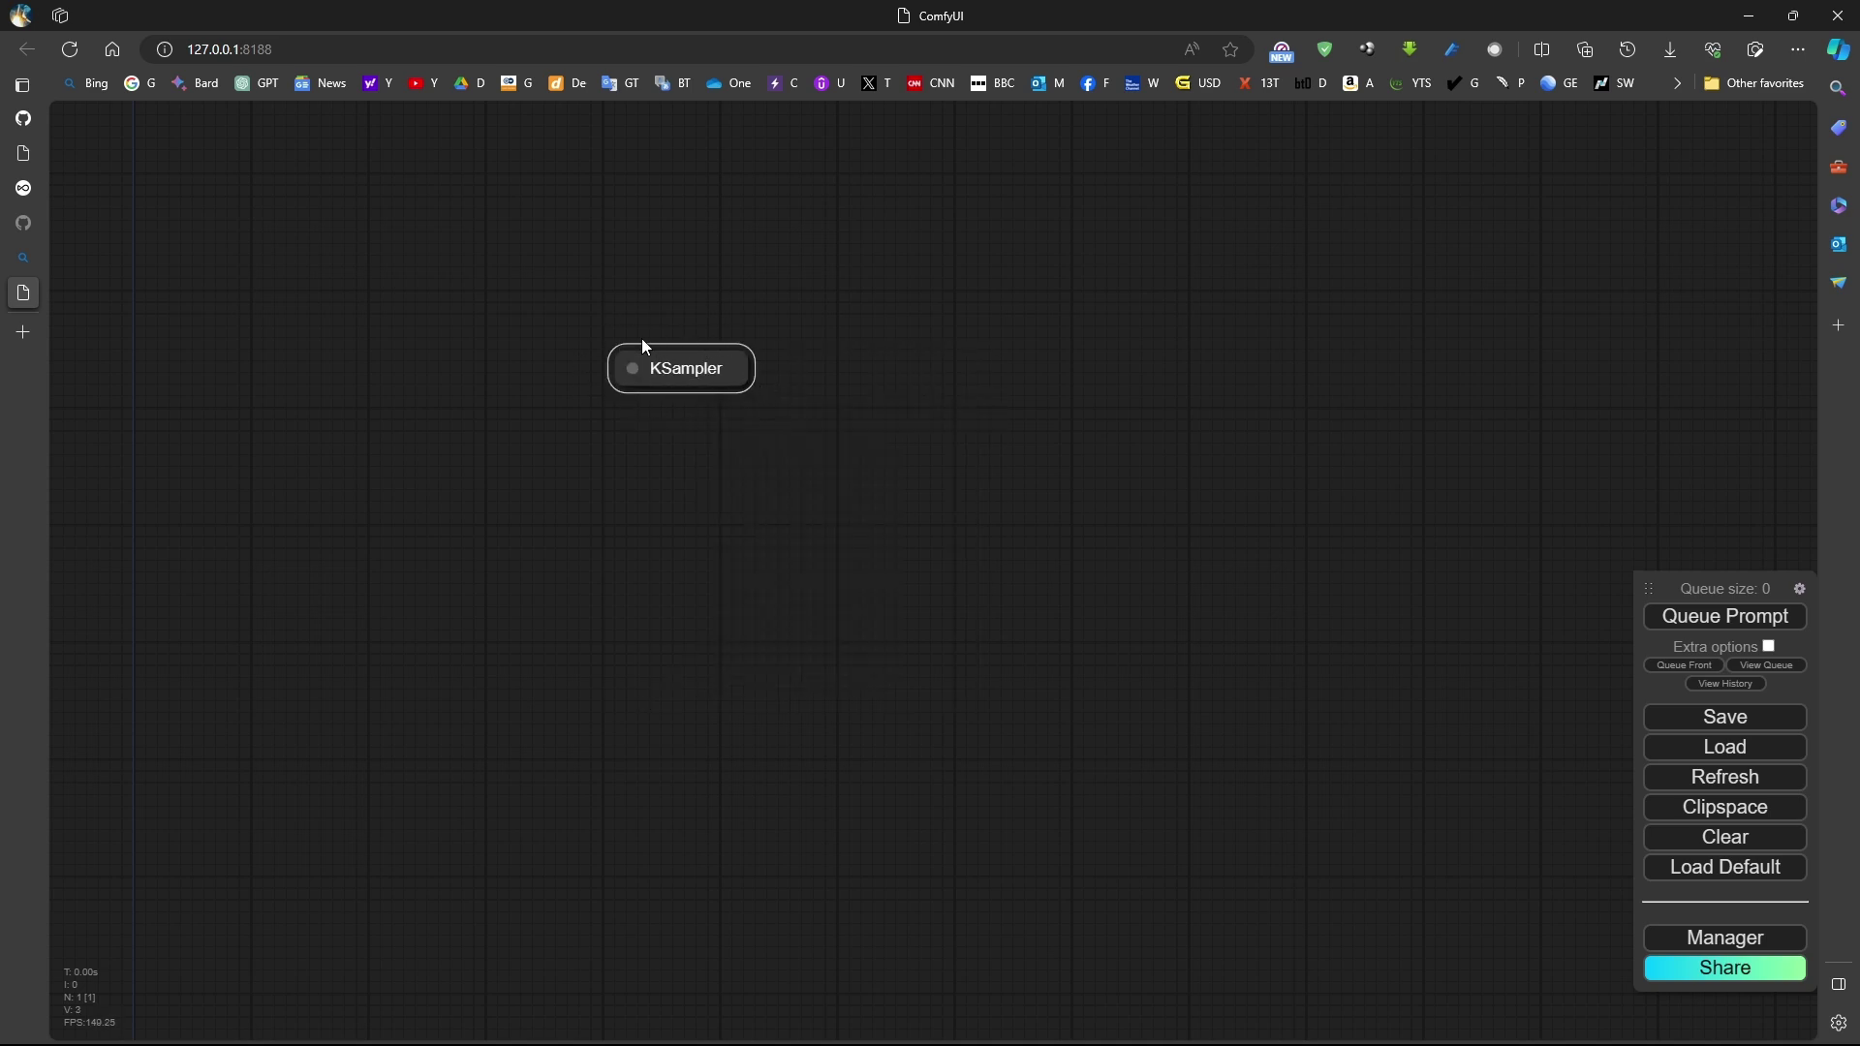
left_click(631, 368)
left_click(630, 368)
left_click(630, 368)
left_click(631, 368)
left_click(631, 368)
left_click(631, 368)
left_click(631, 369)
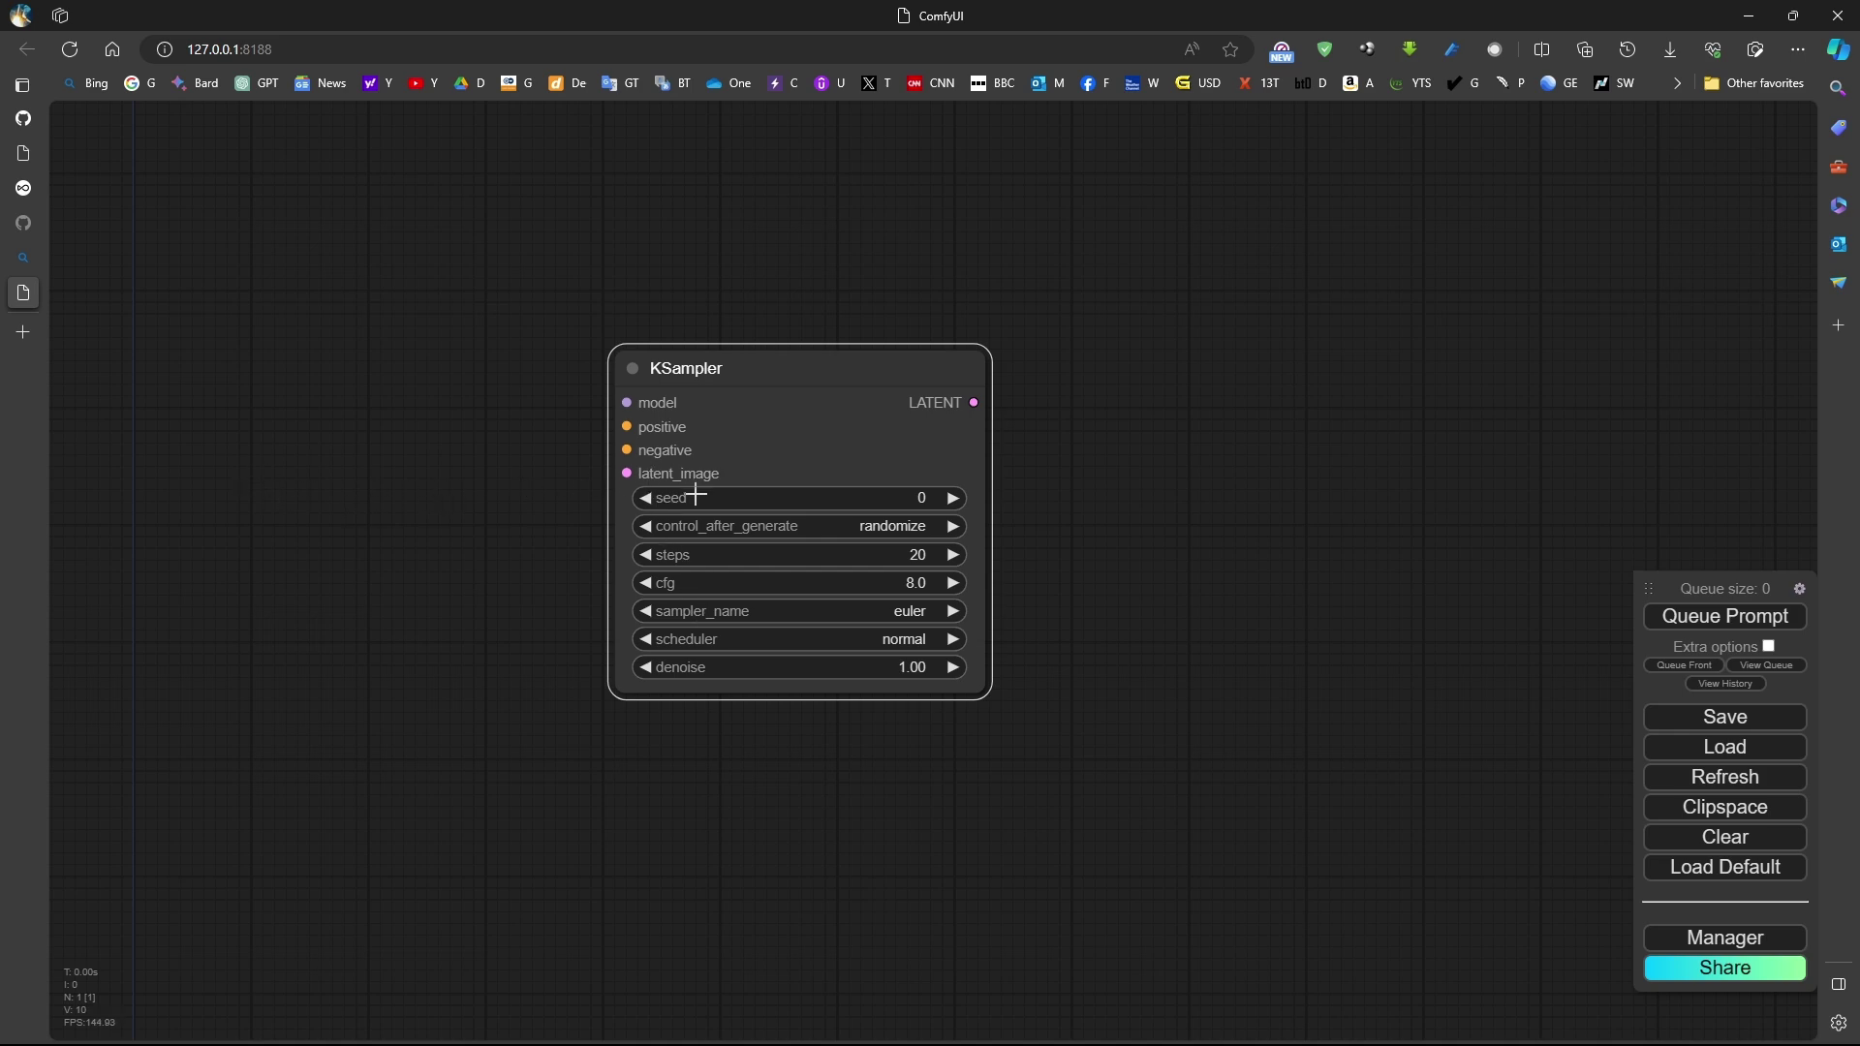
Convert the KSampler's seed widget to an input.
right_click(727, 497)
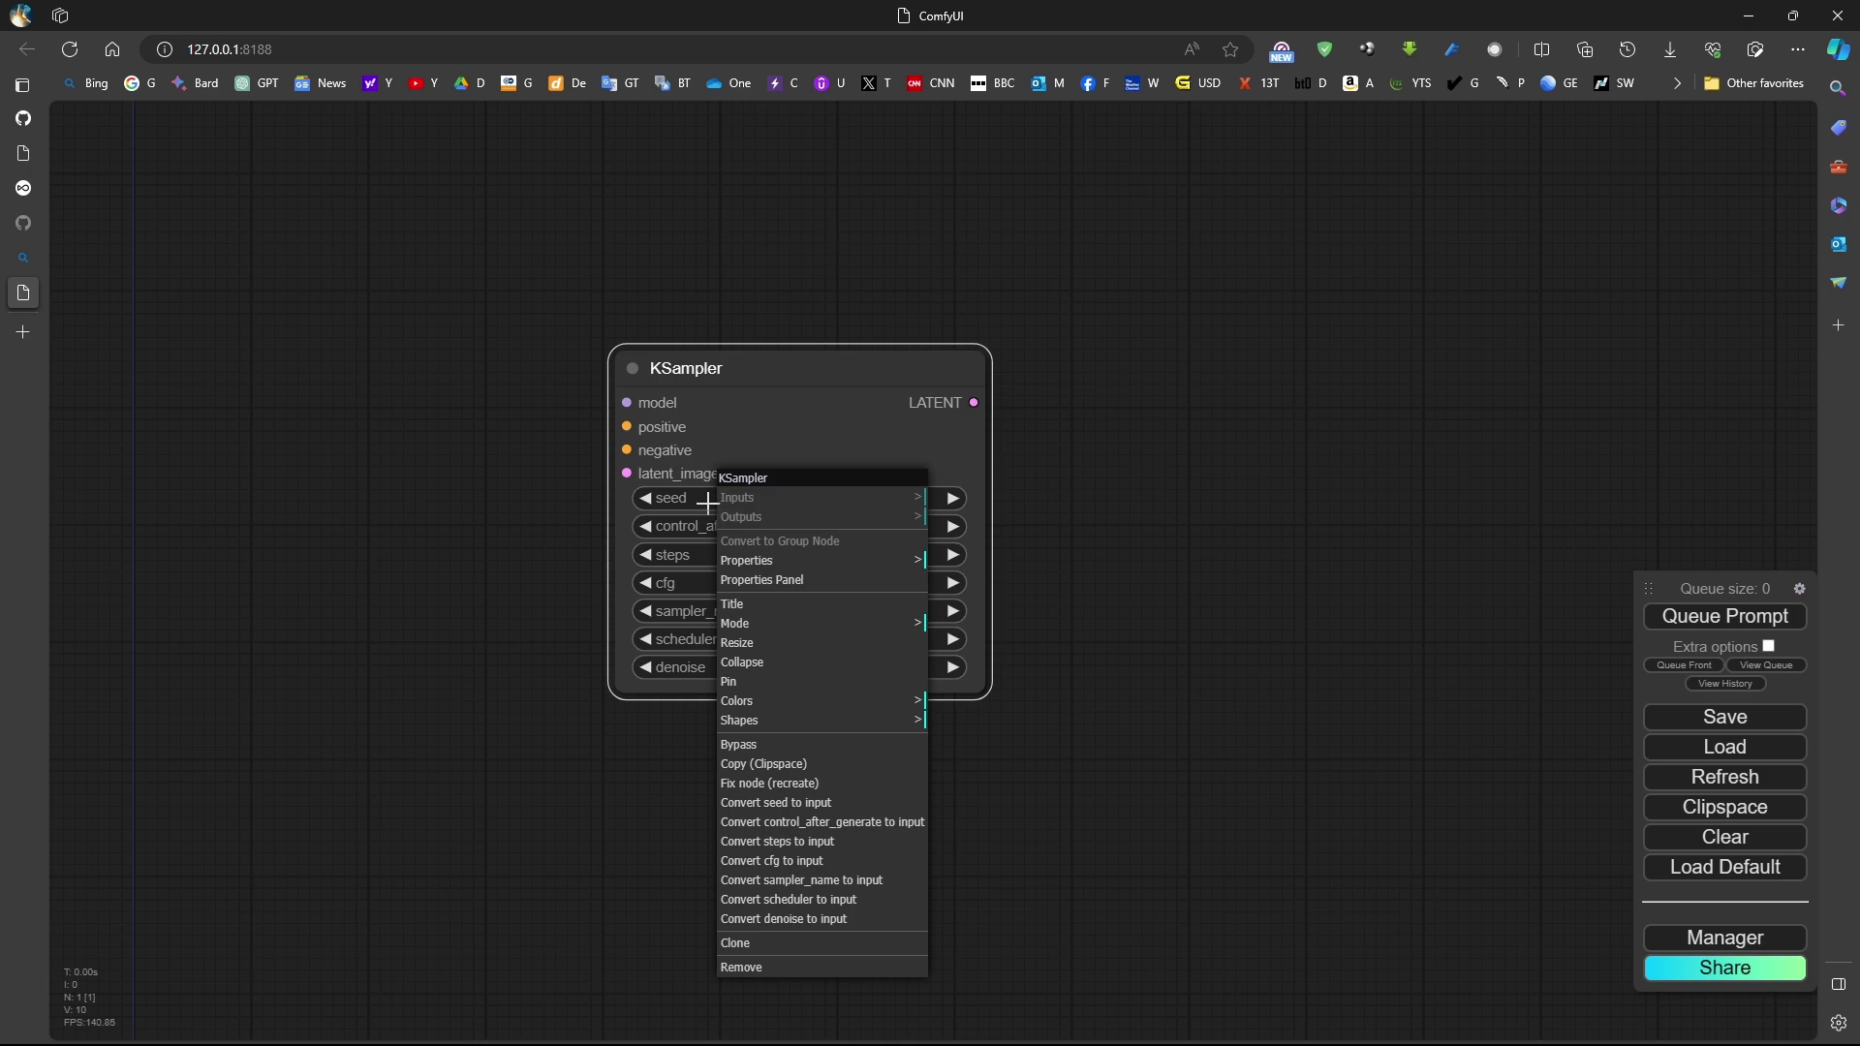
right_click(707, 505)
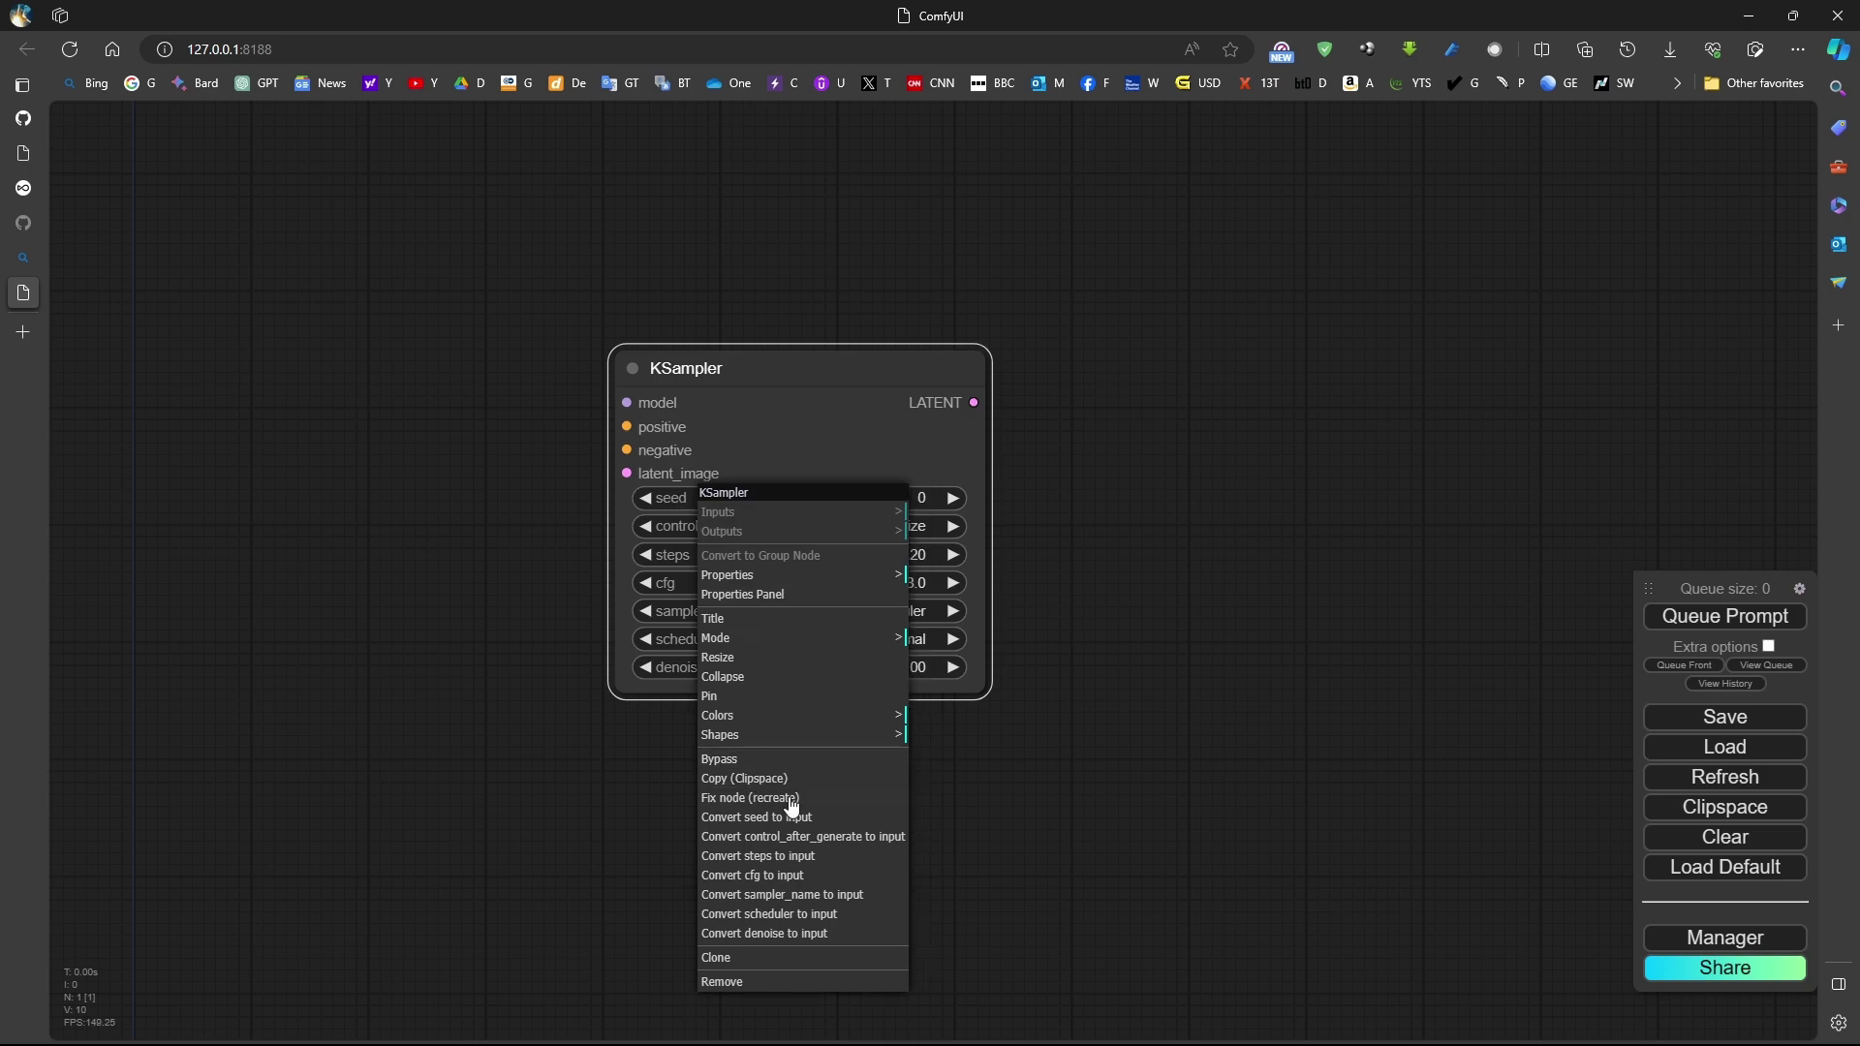
left_click(817, 821)
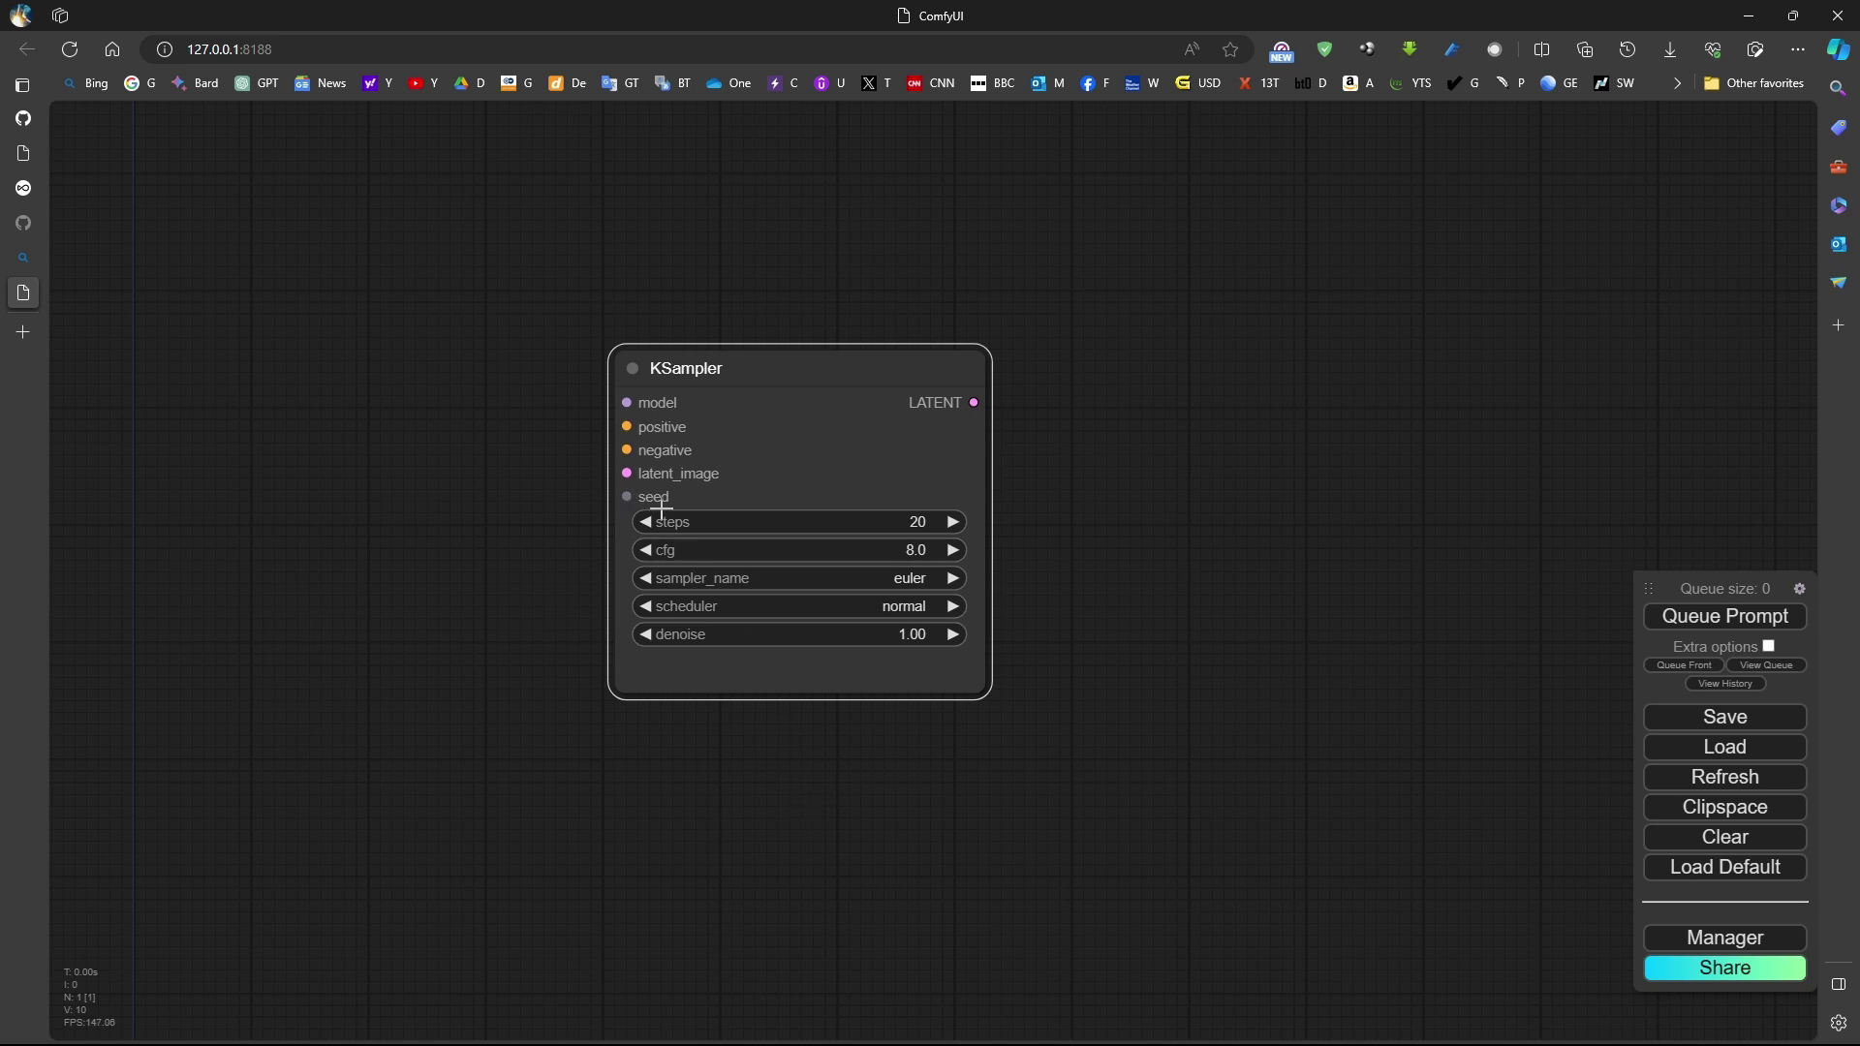
Convert the KSampler's steps widget to an input.
right_click(707, 514)
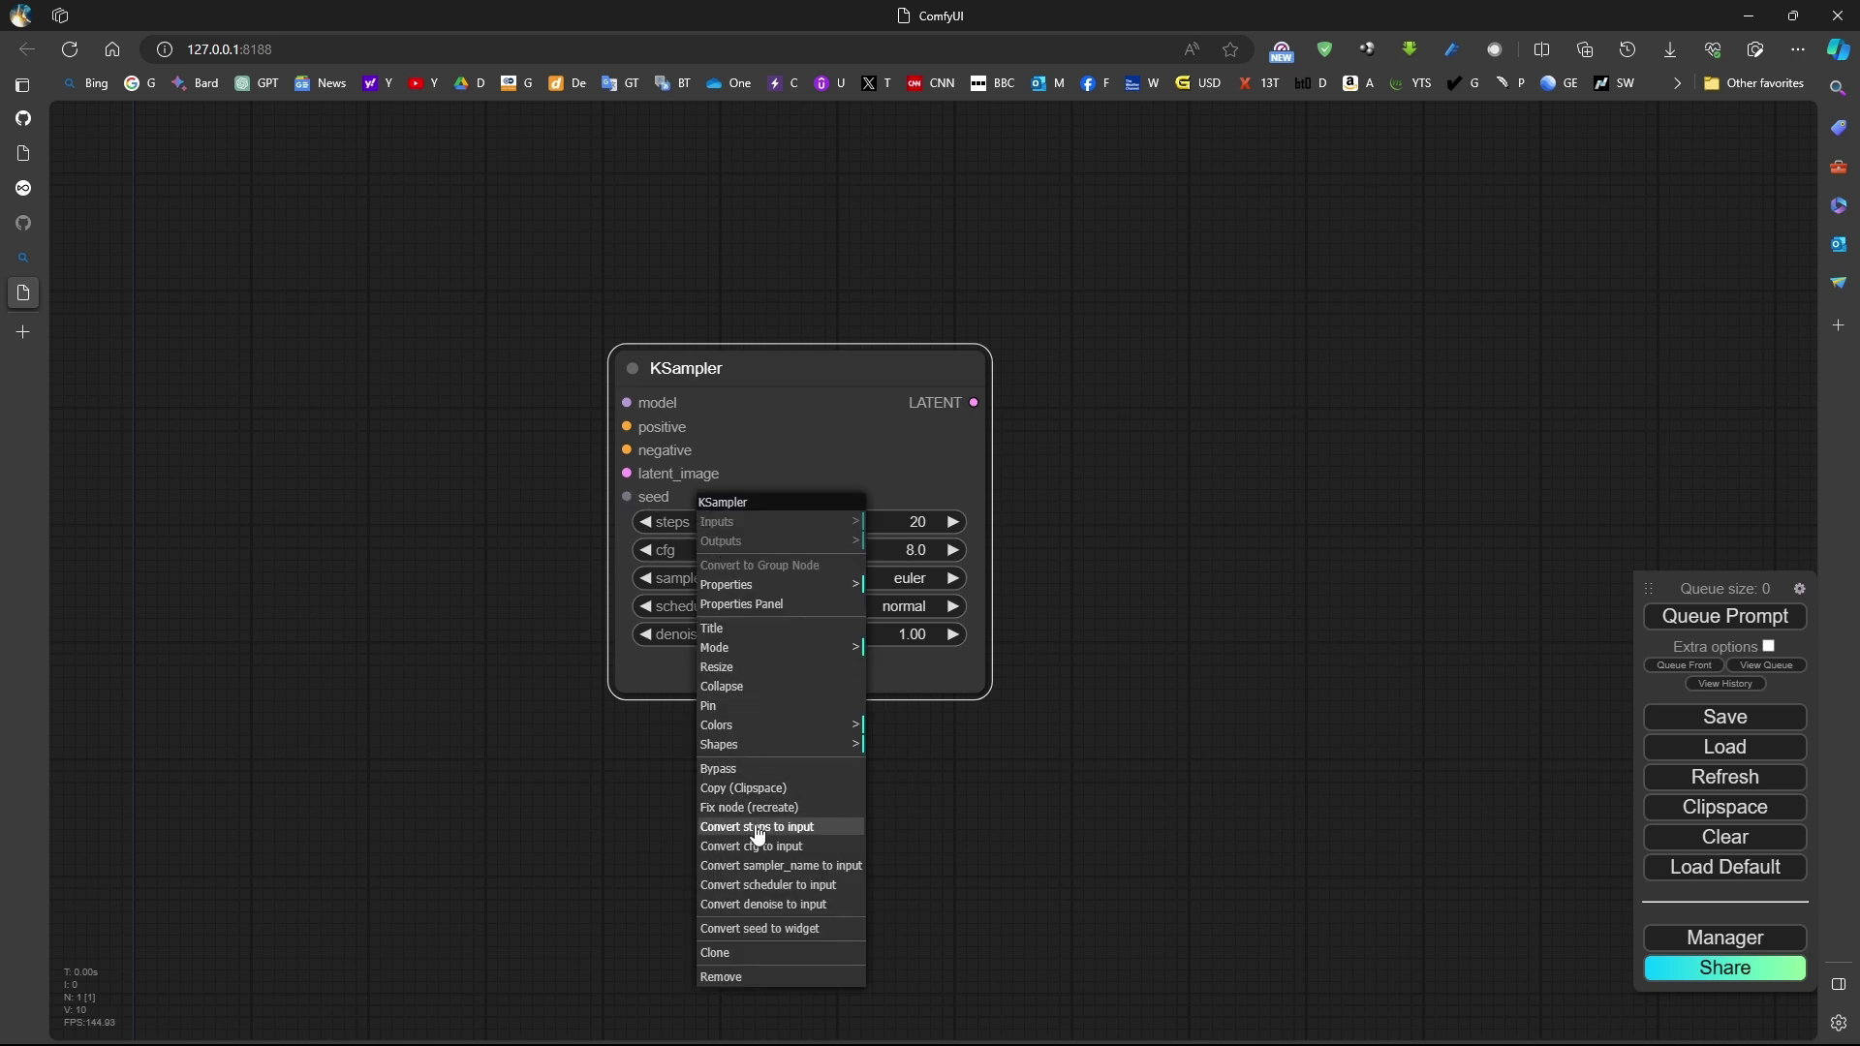
left_click(790, 829)
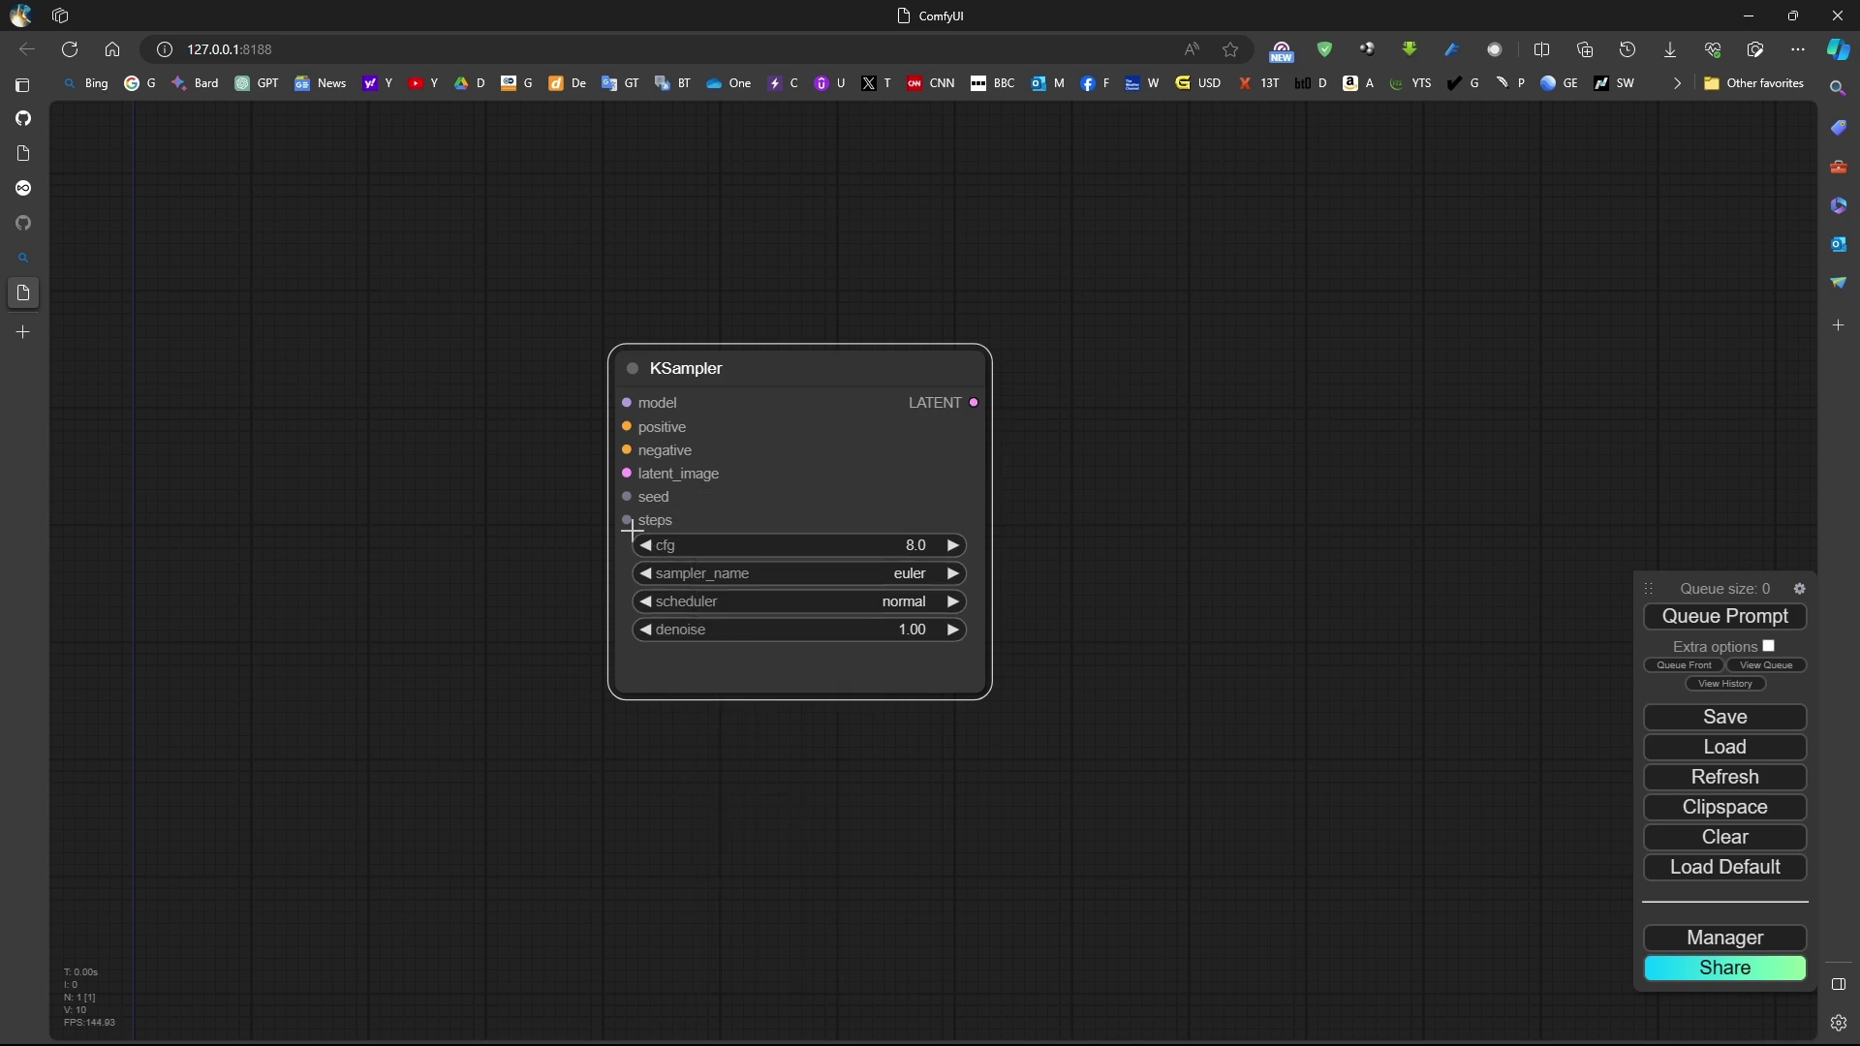
scroll(634, 518, "down", 1)
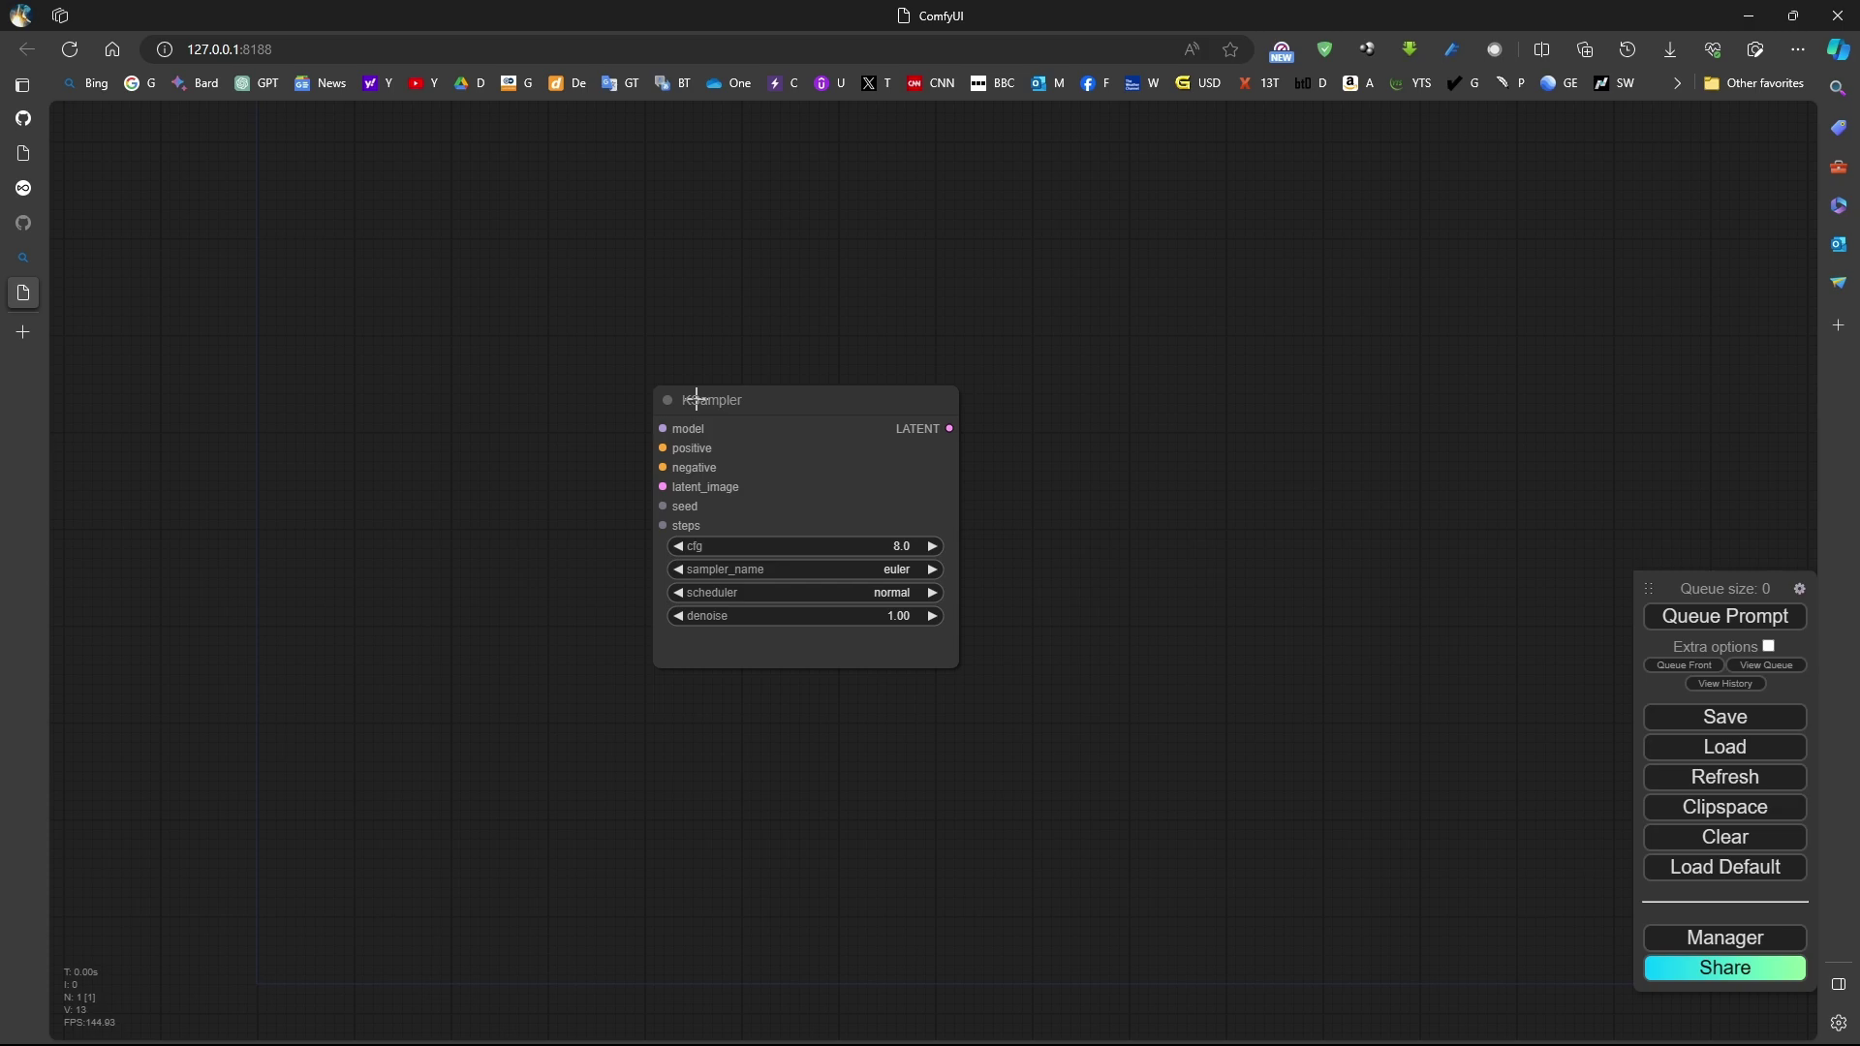
Duplicate the KSampler and arrange the two nodes one above the other with a gap between them.
left_click(746, 400)
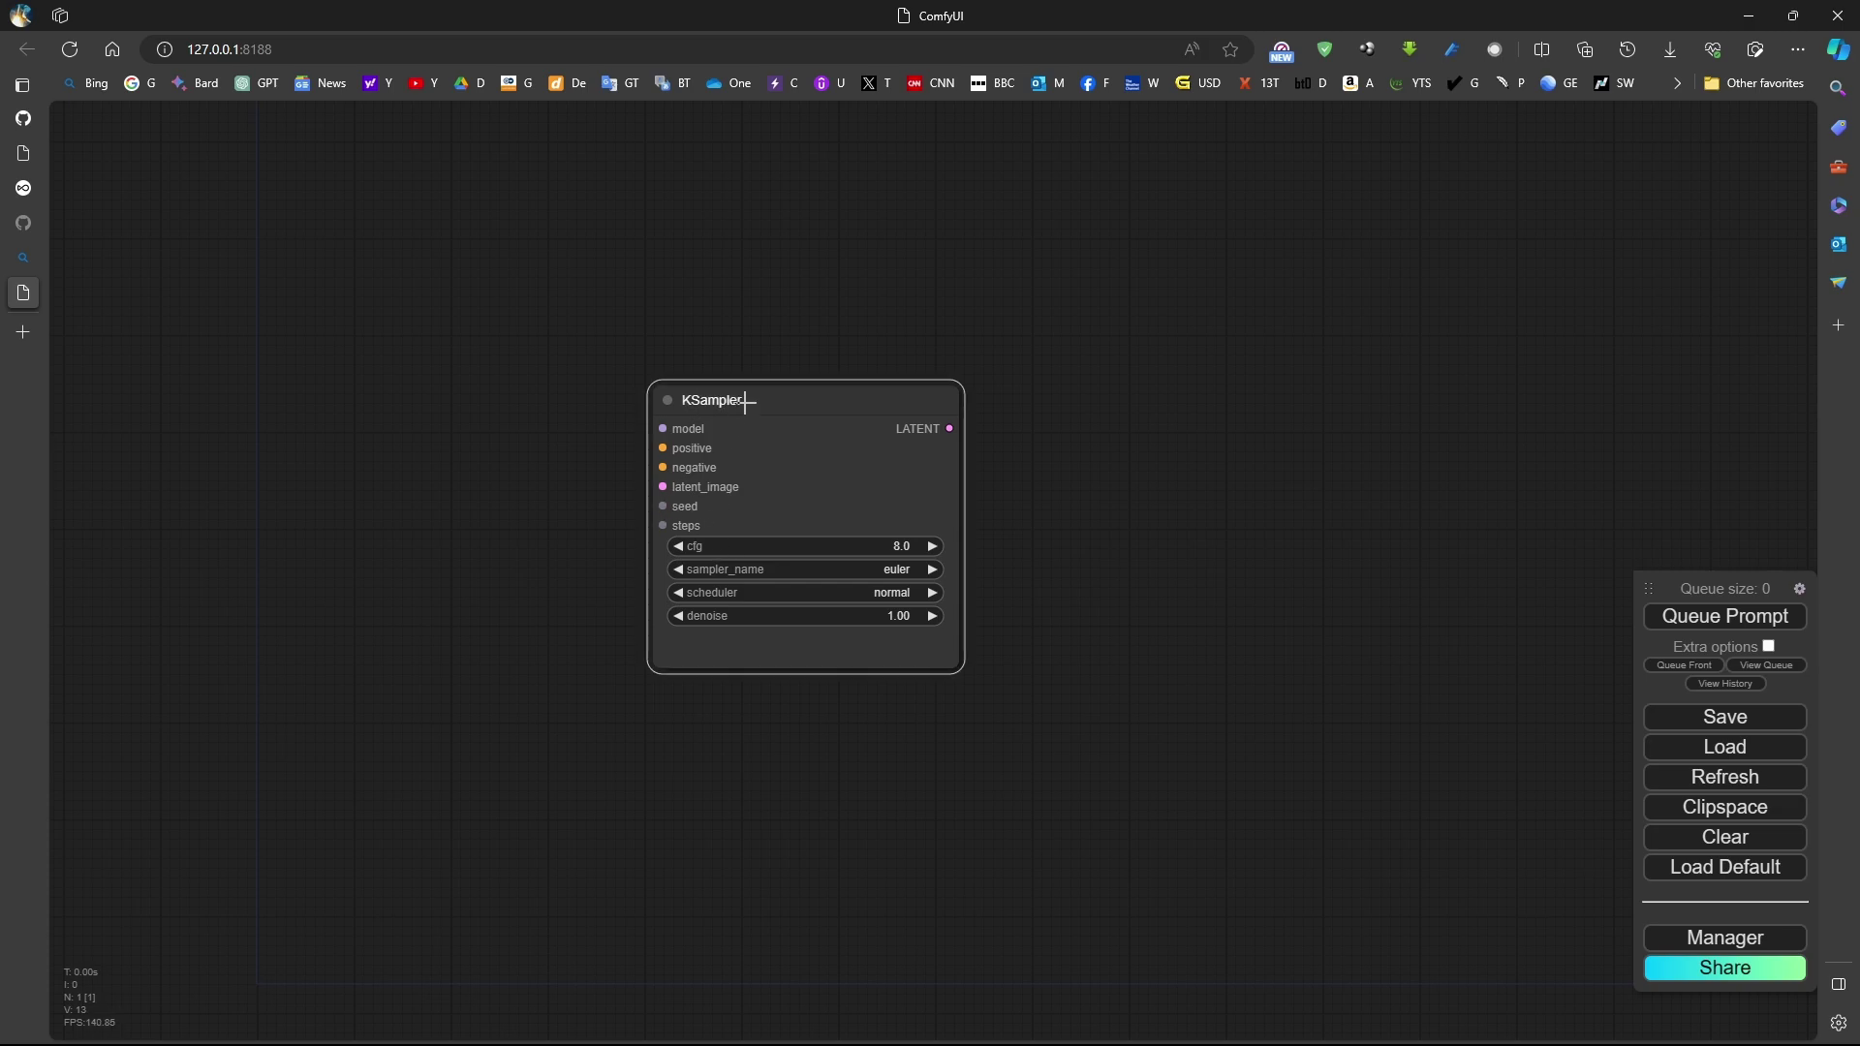
mouse_move(746, 401)
left_mouse_down()
mouse_move(775, 272)
mouse_move(736, 146)
left_mouse_up()
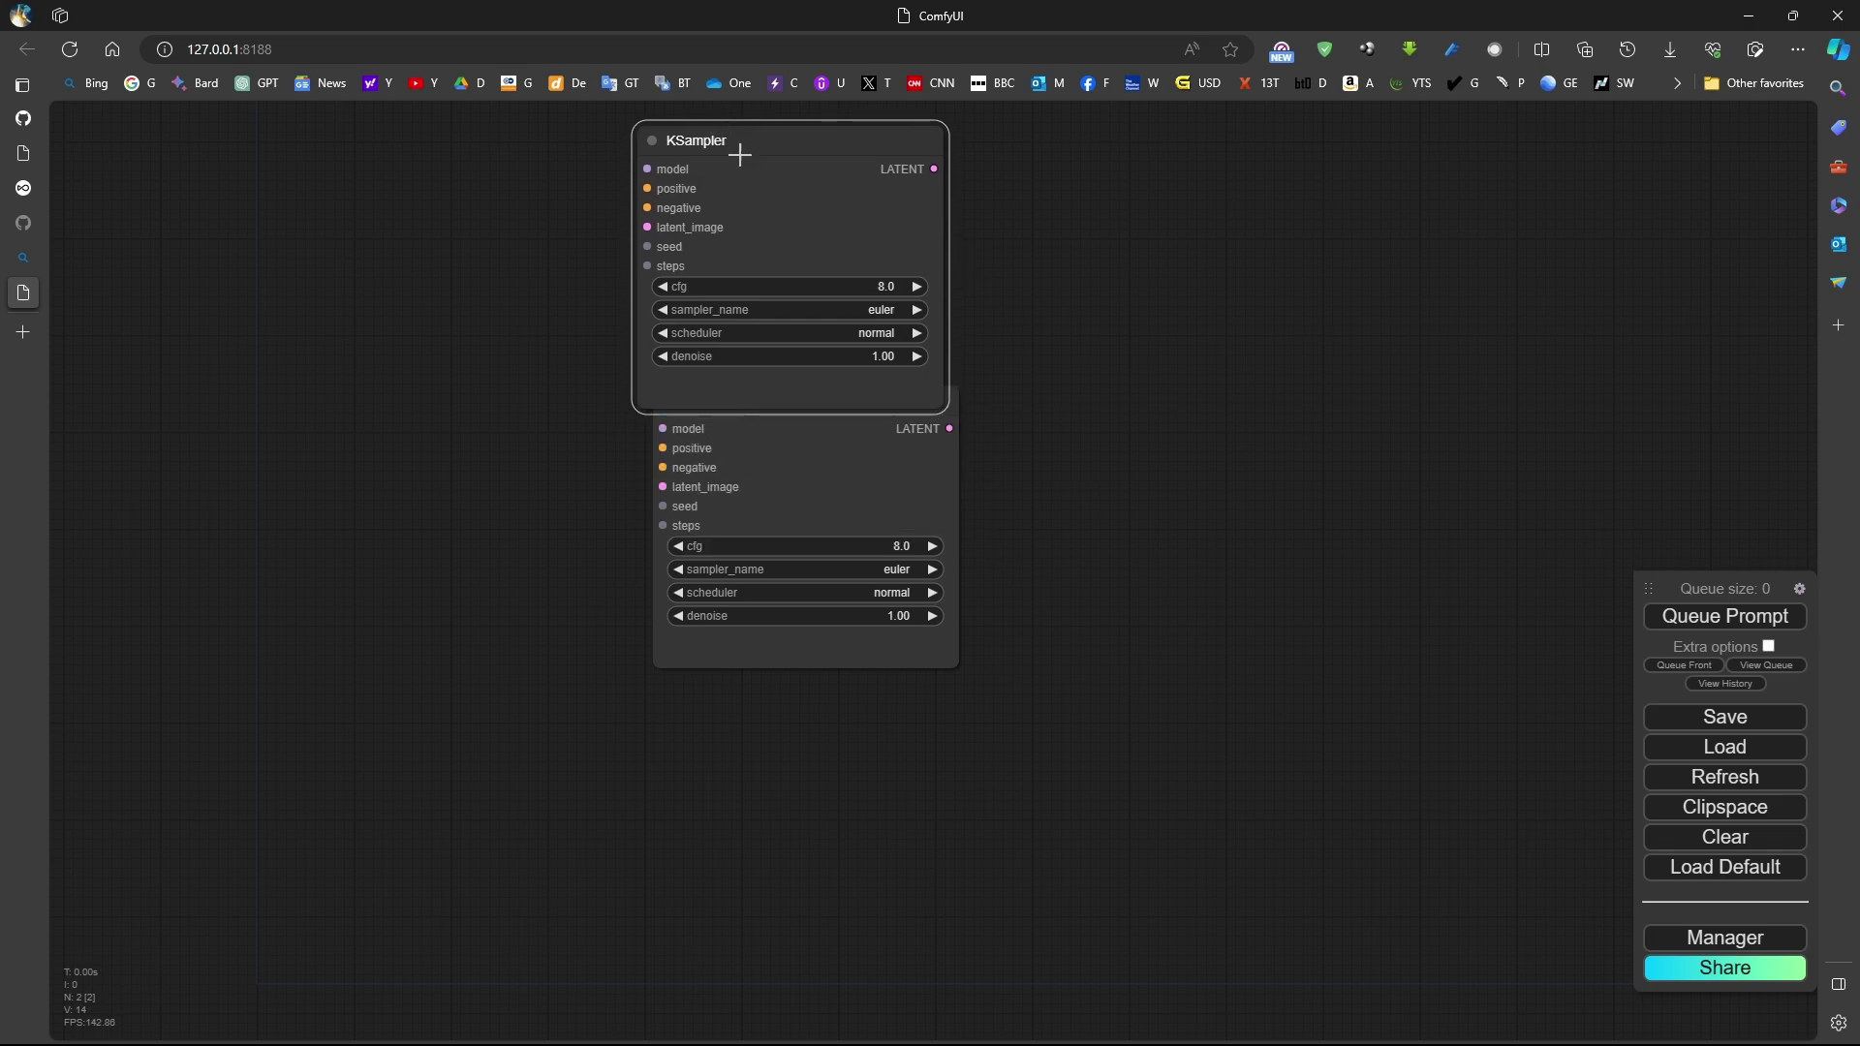
left_click(800, 407)
left_click_drag(800, 407, 790, 495)
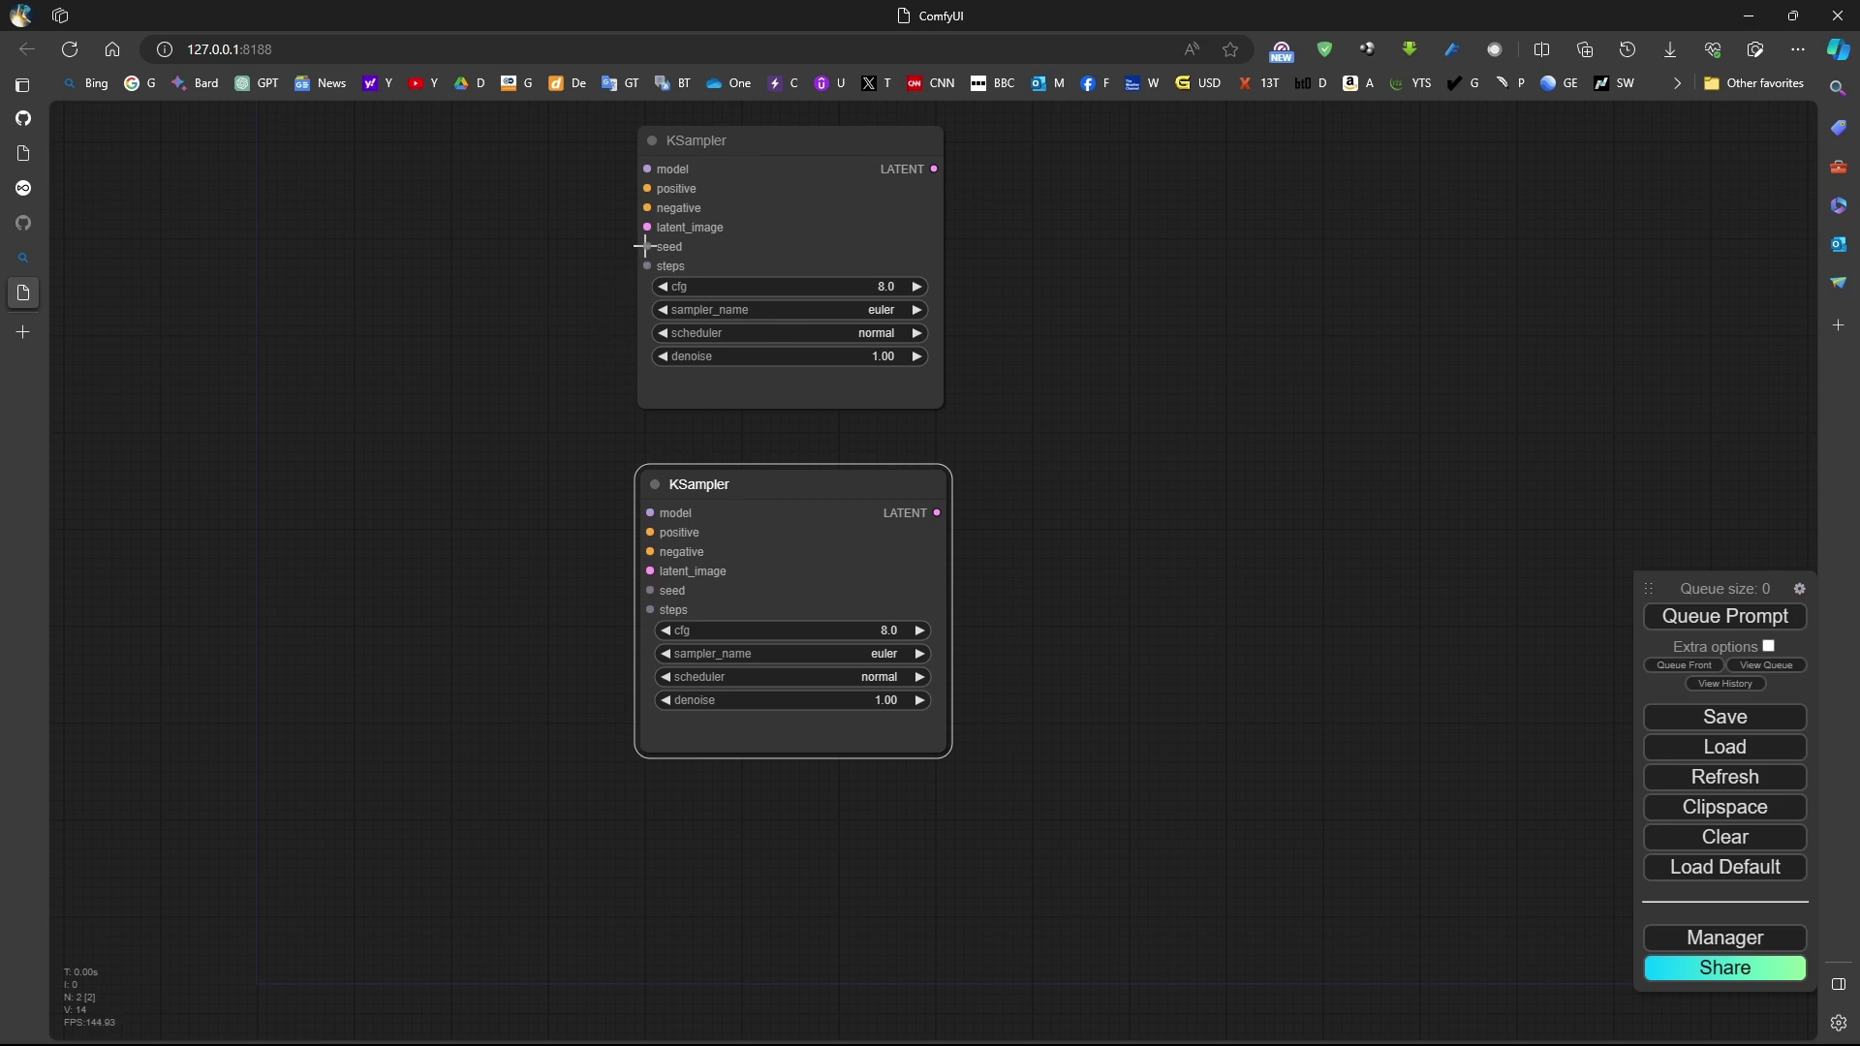
Add a RandomGeneratorForList //Inspire node from the upper KSampler's seed input and place it beside the two samplers.
left_click_drag(647, 246, 352, 527)
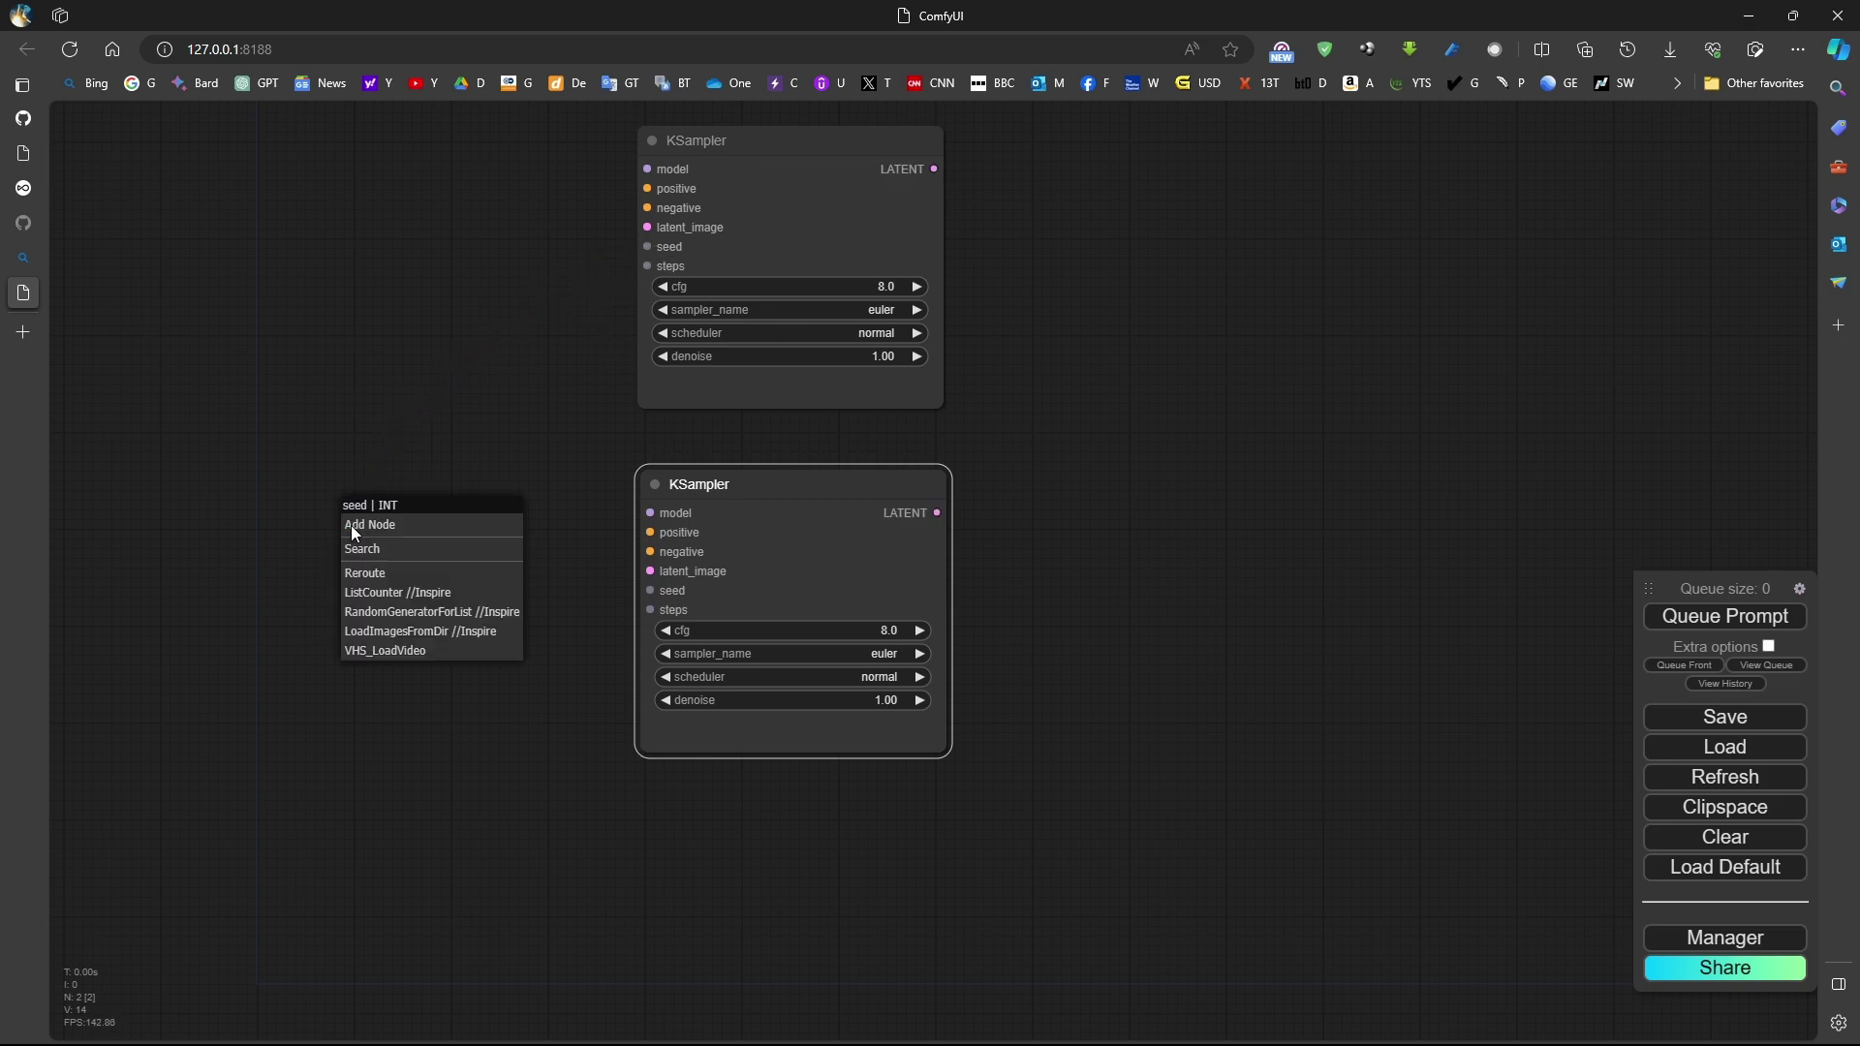
left_click(425, 623)
left_click_drag(539, 506, 340, 404)
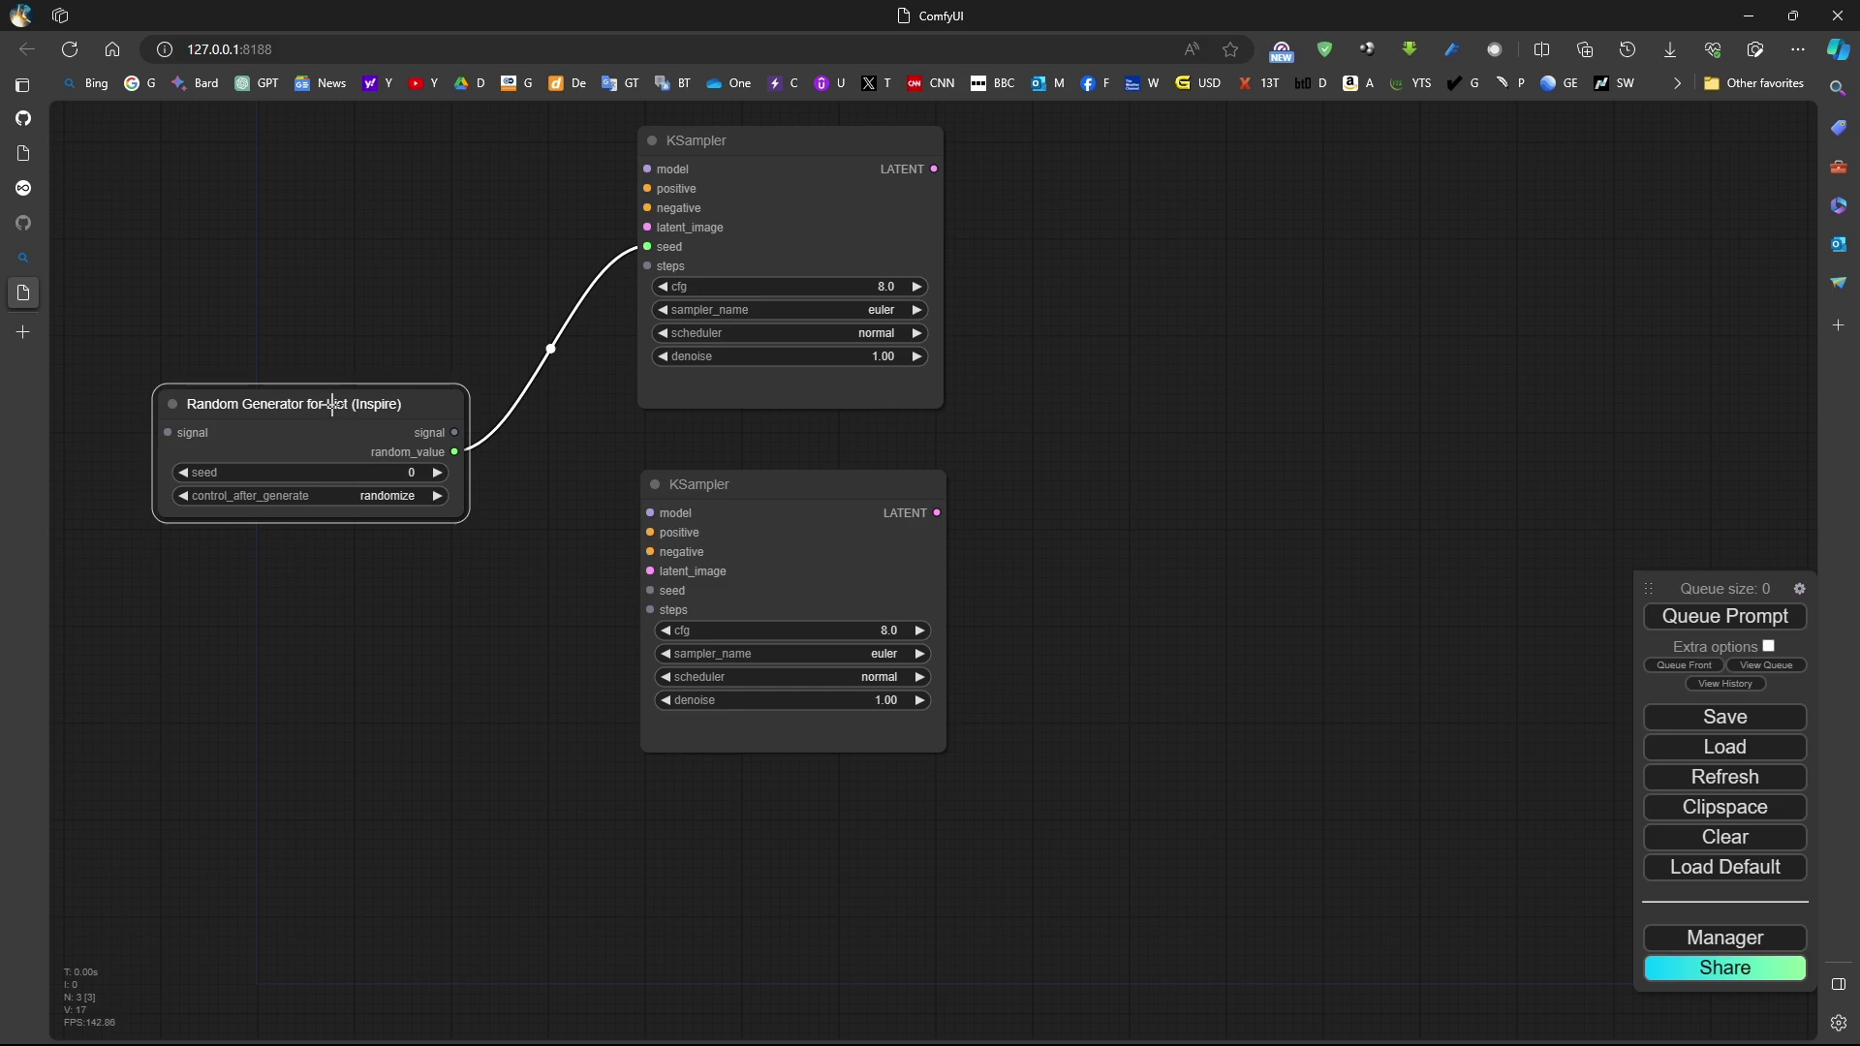
Look up "inspire" among the Manager's custom nodes, close the list, and delete the Random Generator for List node.
left_click(1689, 938)
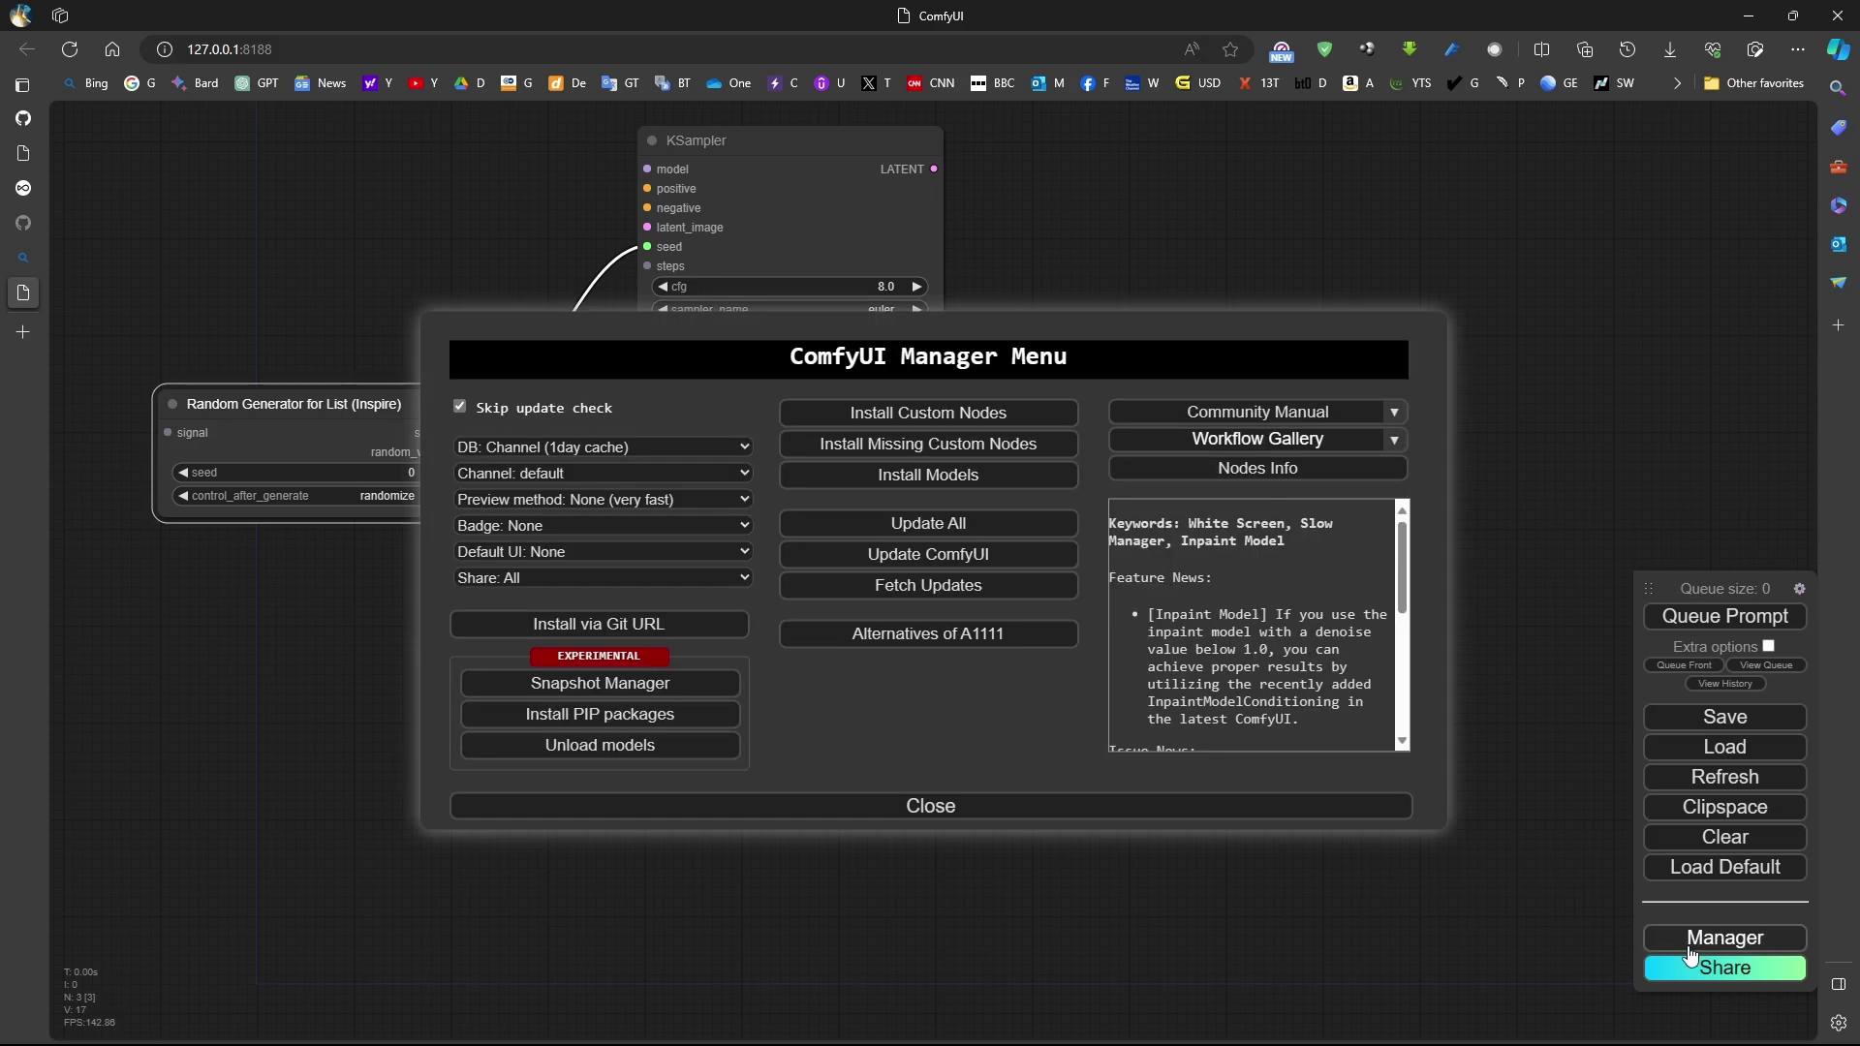
left_click(920, 415)
left_click(1375, 223)
left_click_drag(1376, 222, 1300, 219)
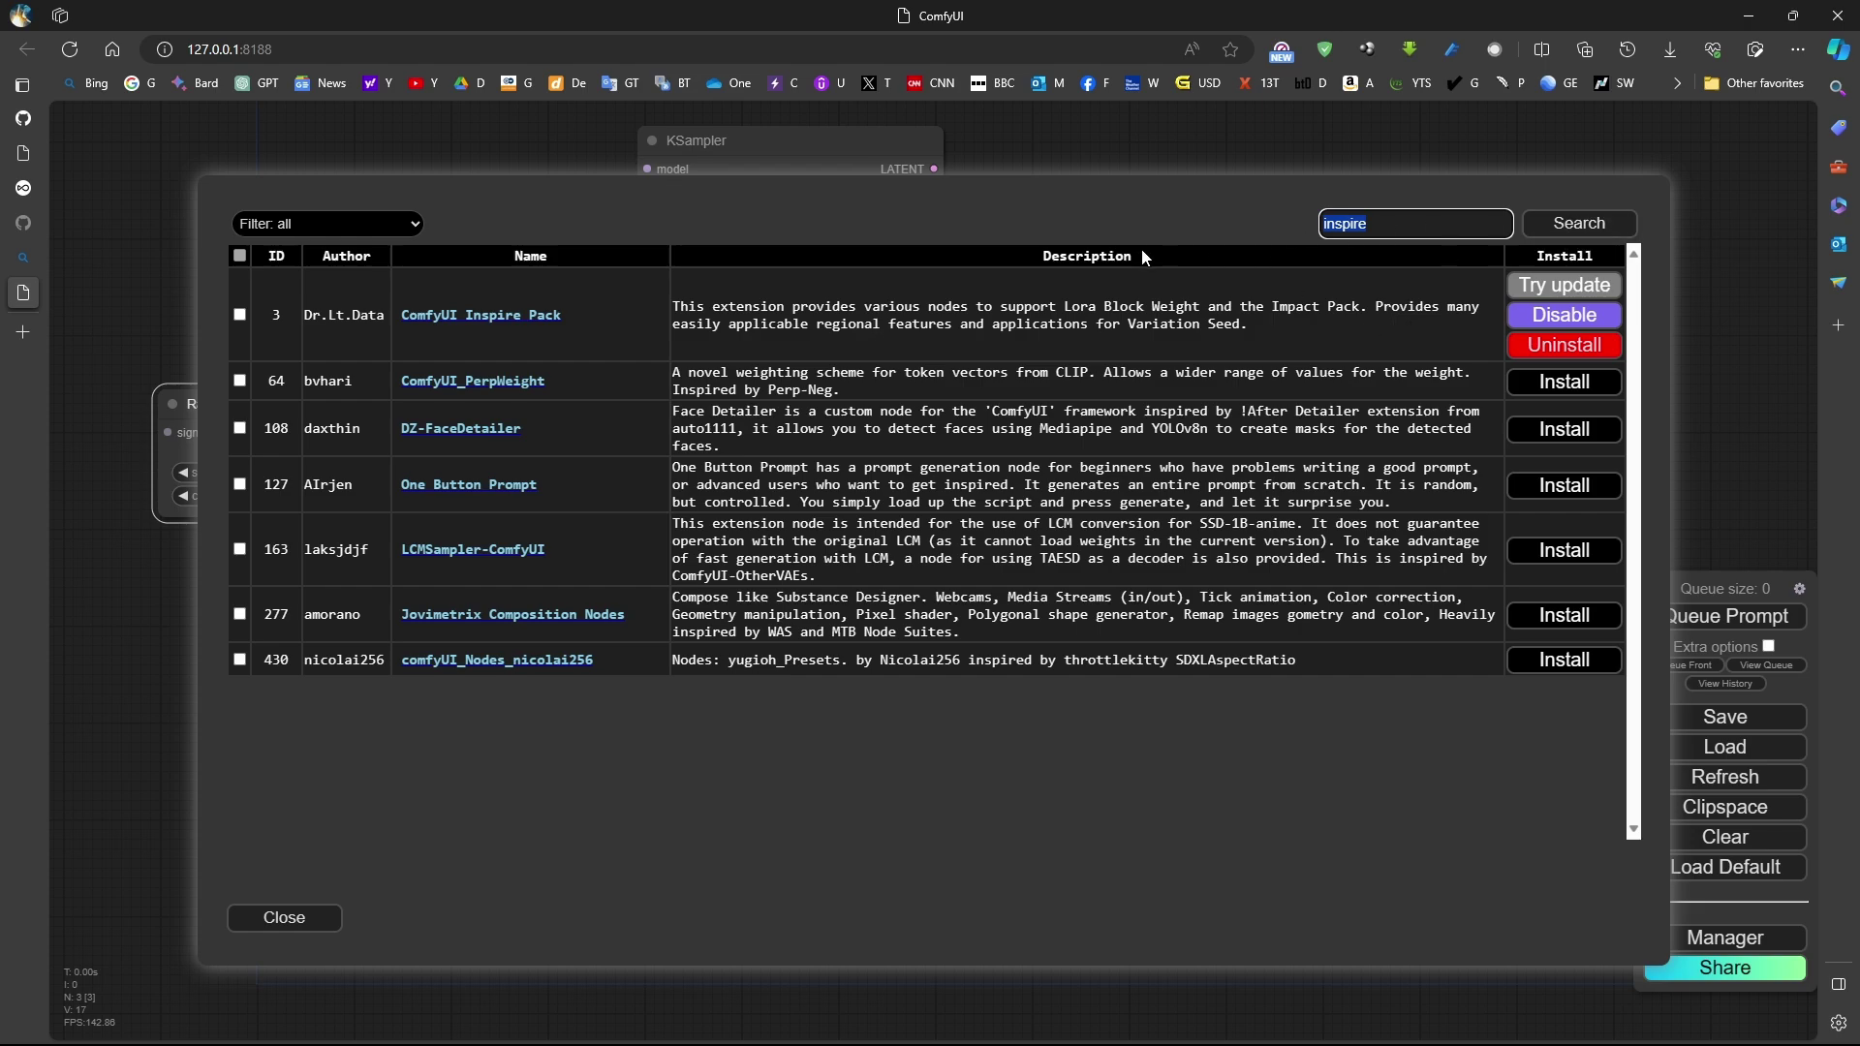
key("Escape")
key("Delete")
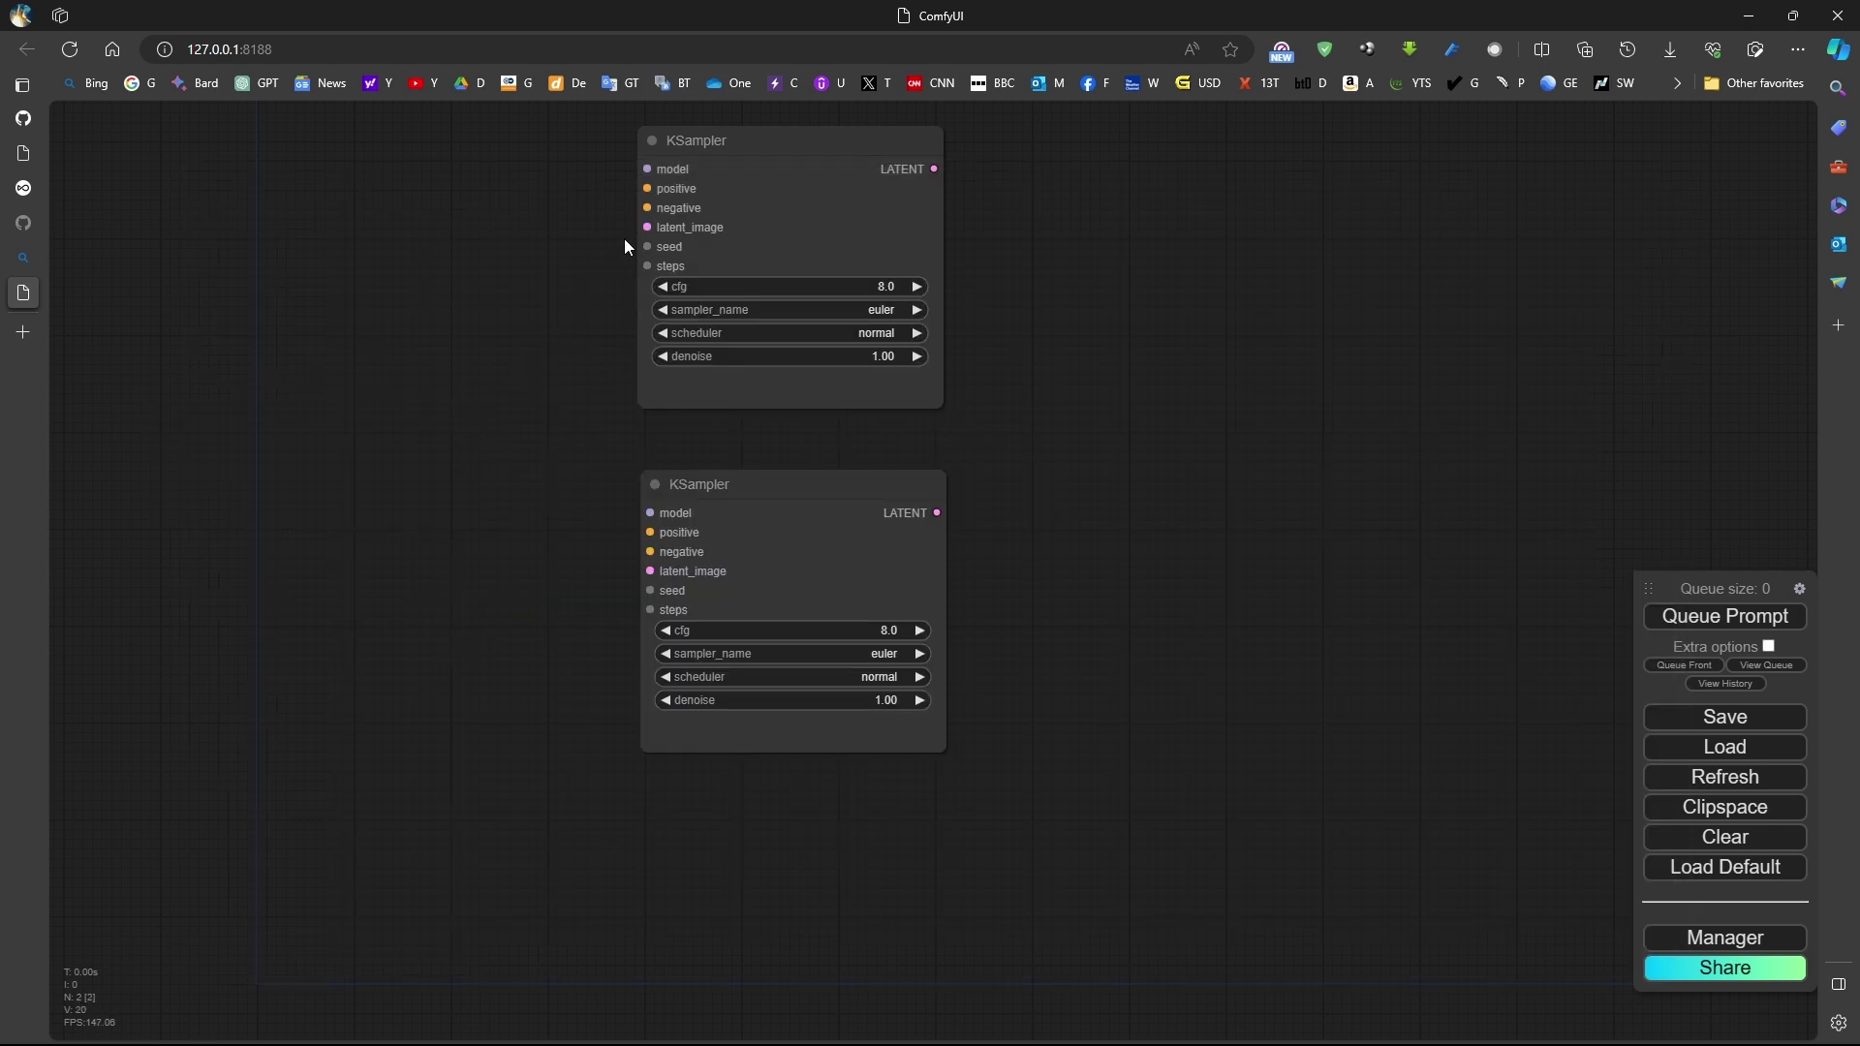
Add a Seed (rgthree) node from the upper KSampler's seed input and connect its SEED output to the lower KSampler's seed too.
left_click_drag(647, 246, 287, 523)
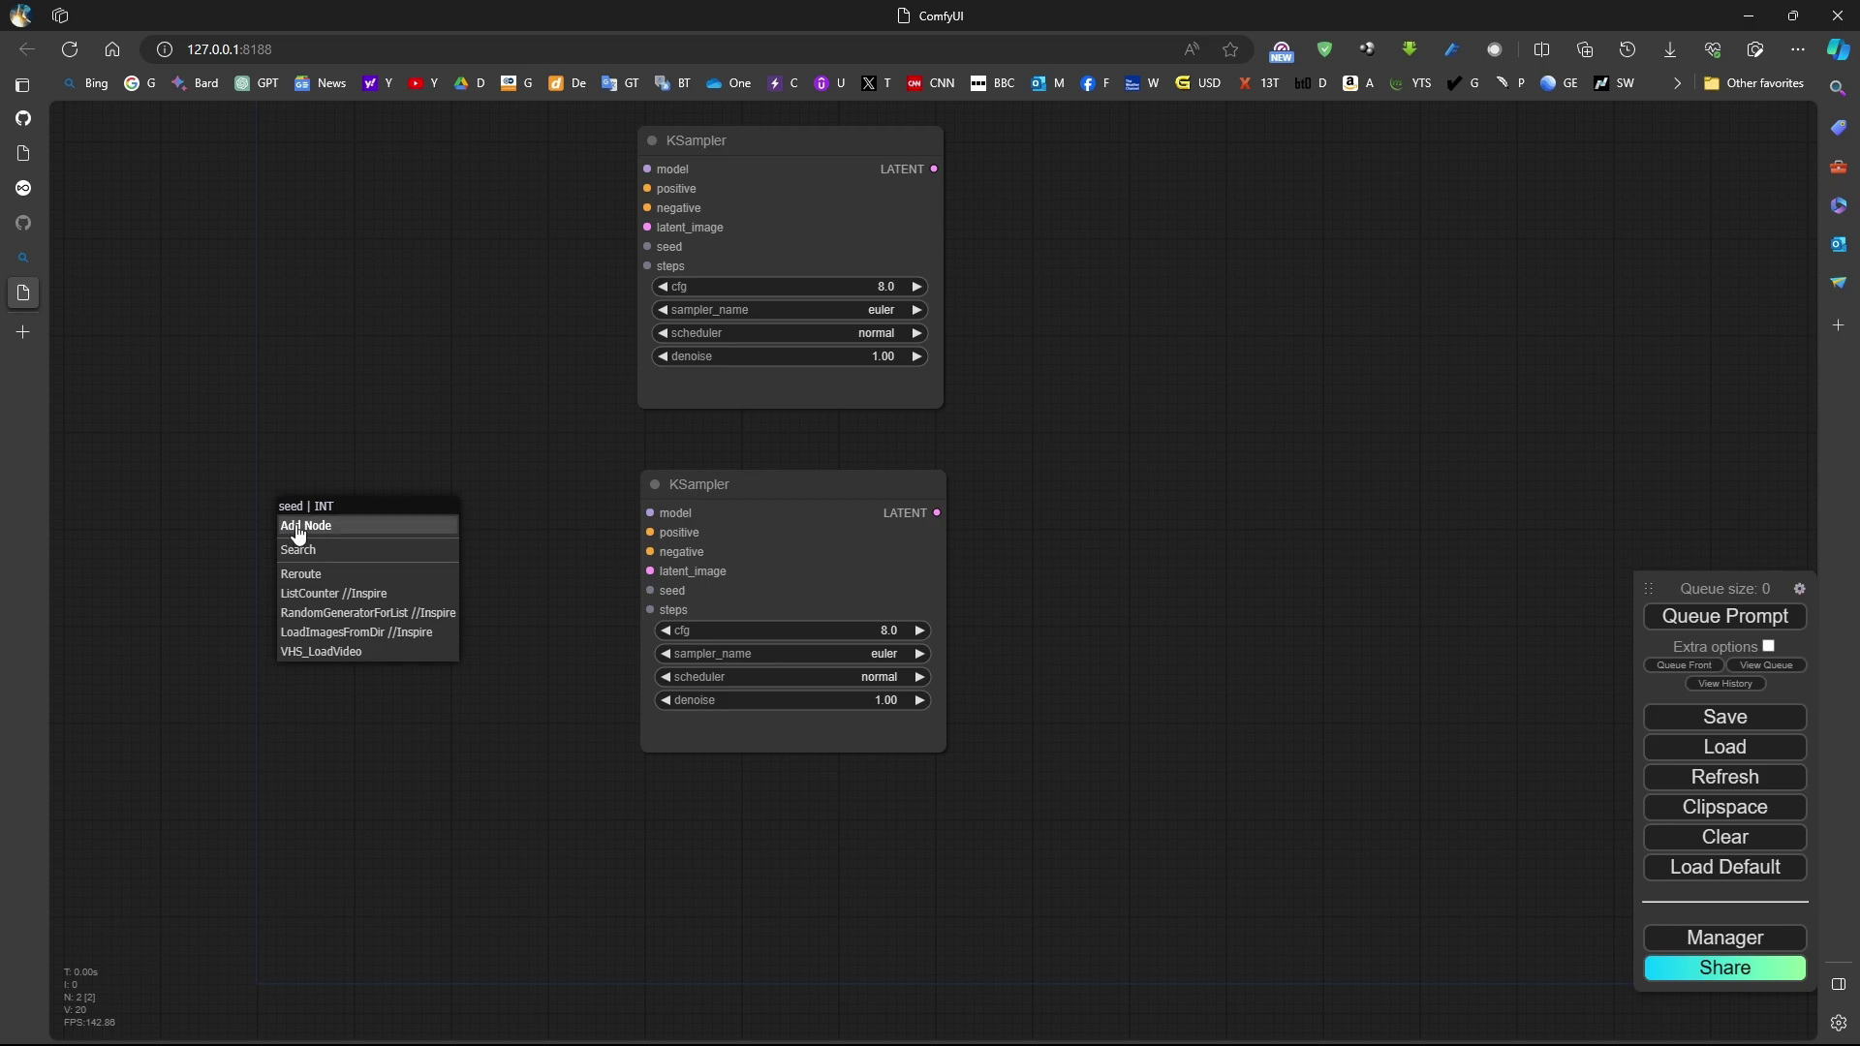
left_click(319, 551)
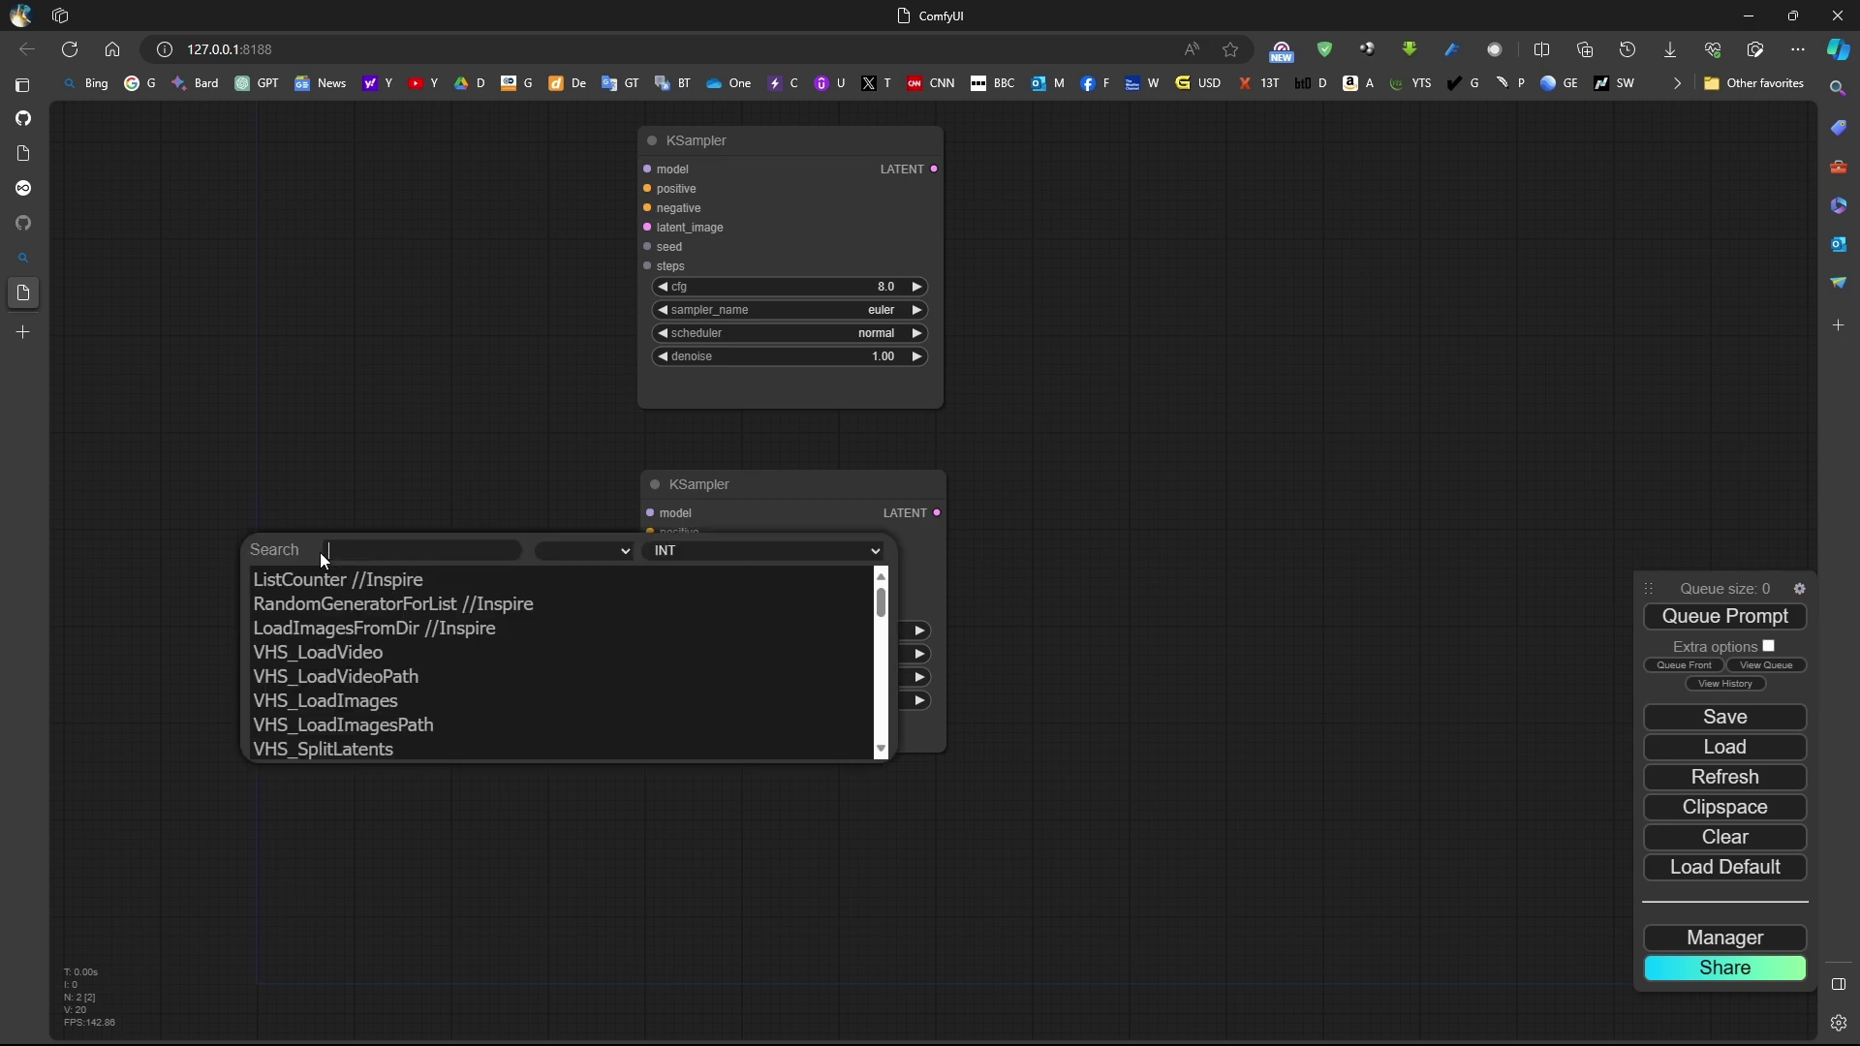
type("seed")
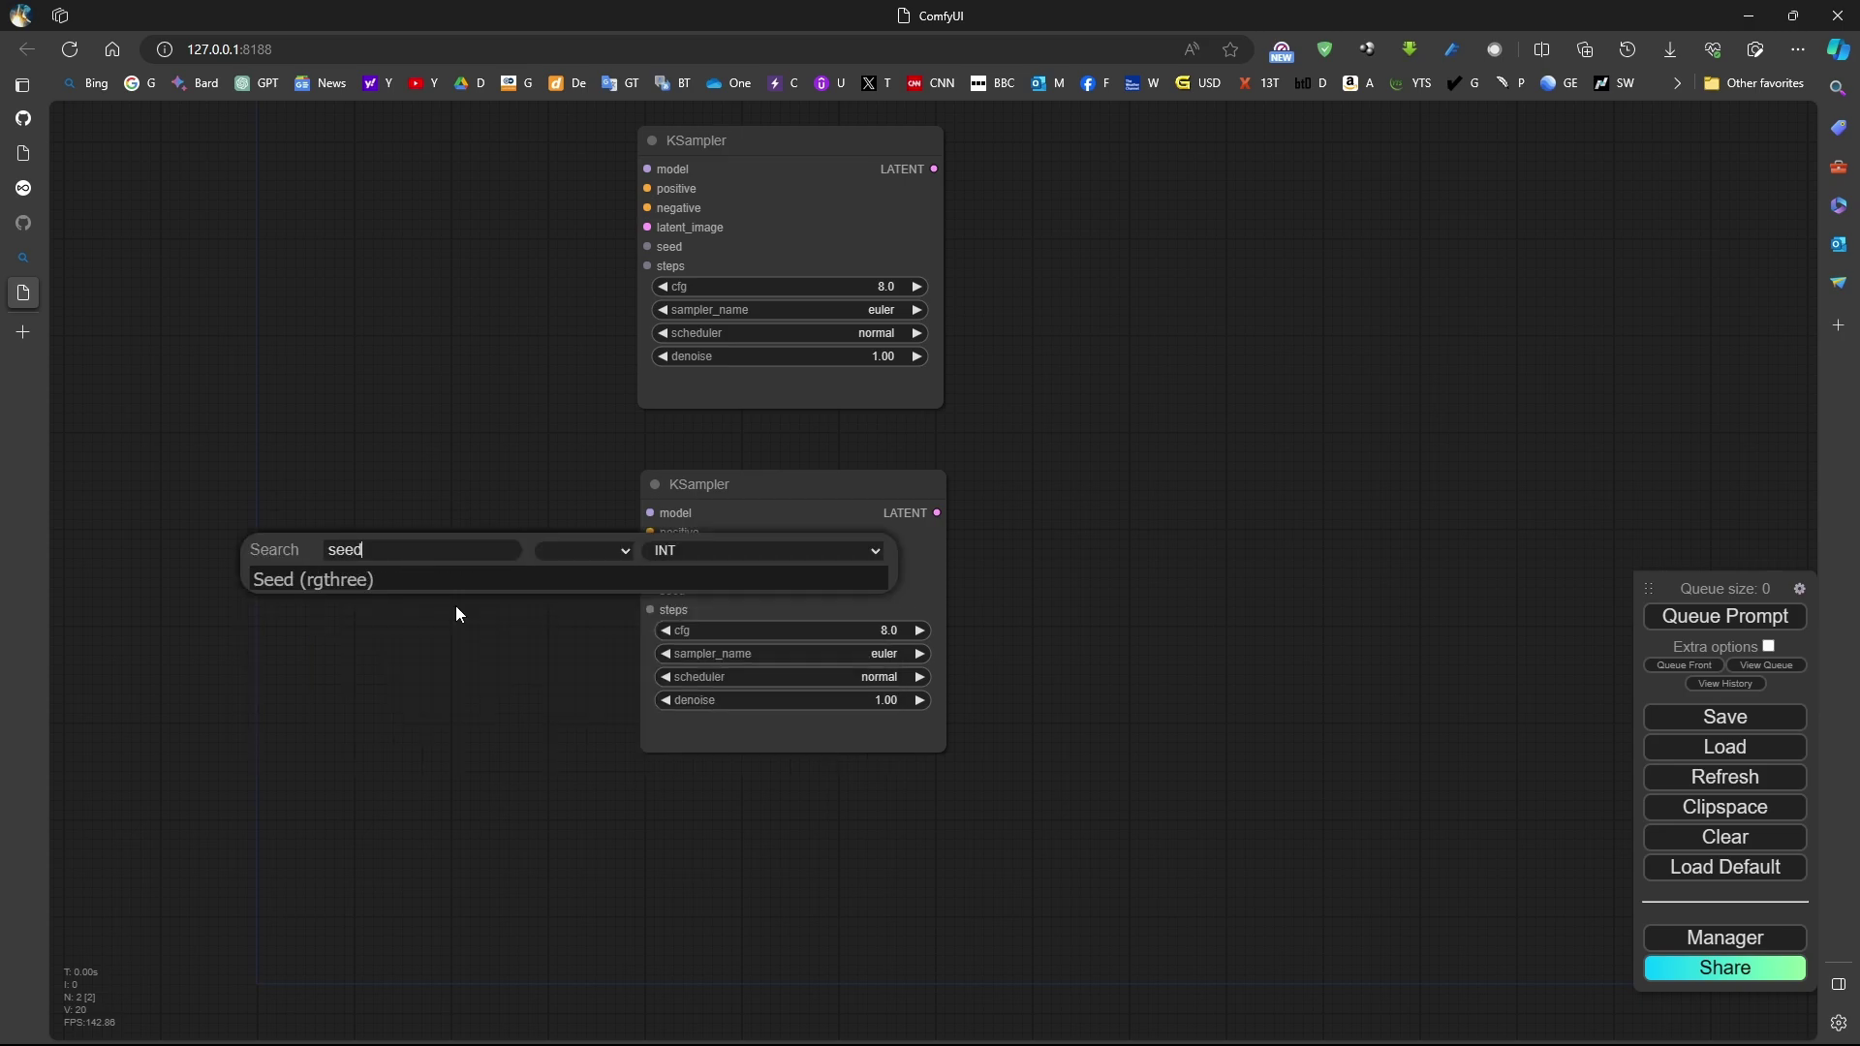
left_click(333, 581)
left_click_drag(410, 543, 330, 275)
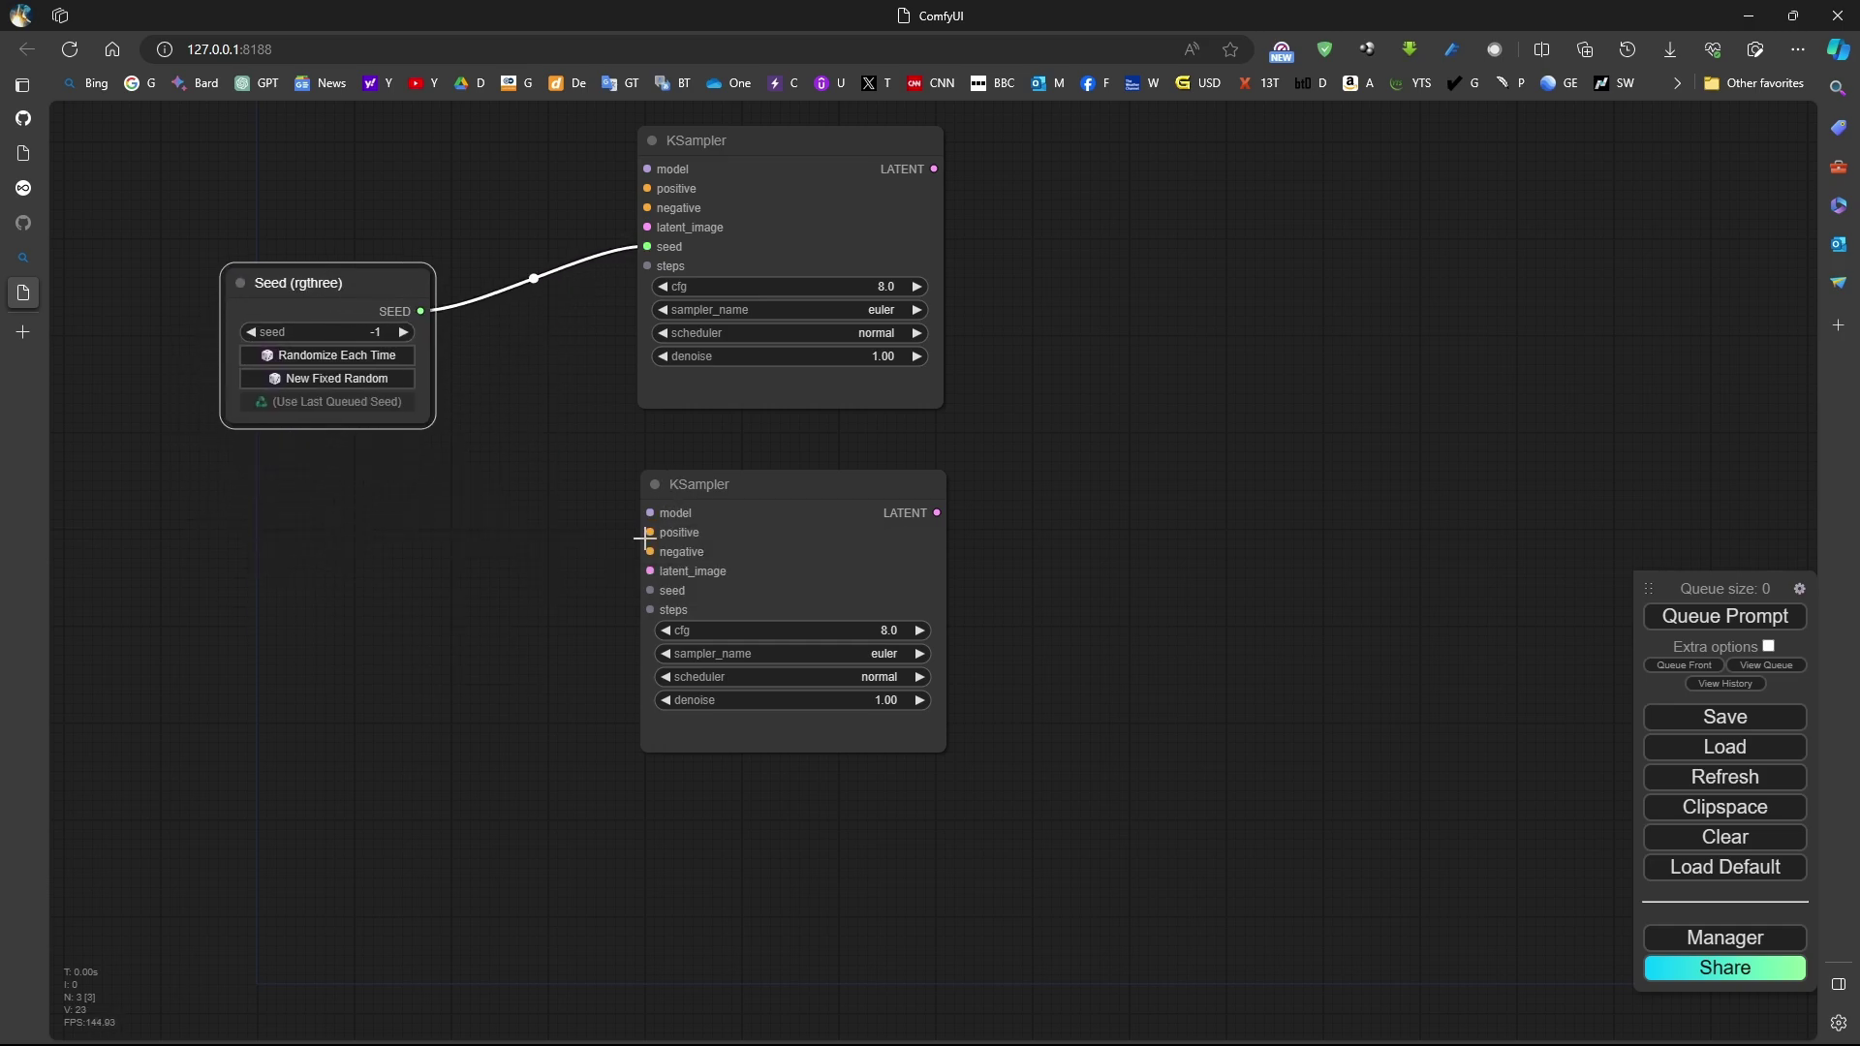
left_click_drag(668, 599, 421, 311)
Set the Seed (rgthree) node's seed value to 52.
left_click(378, 372)
left_click(330, 354)
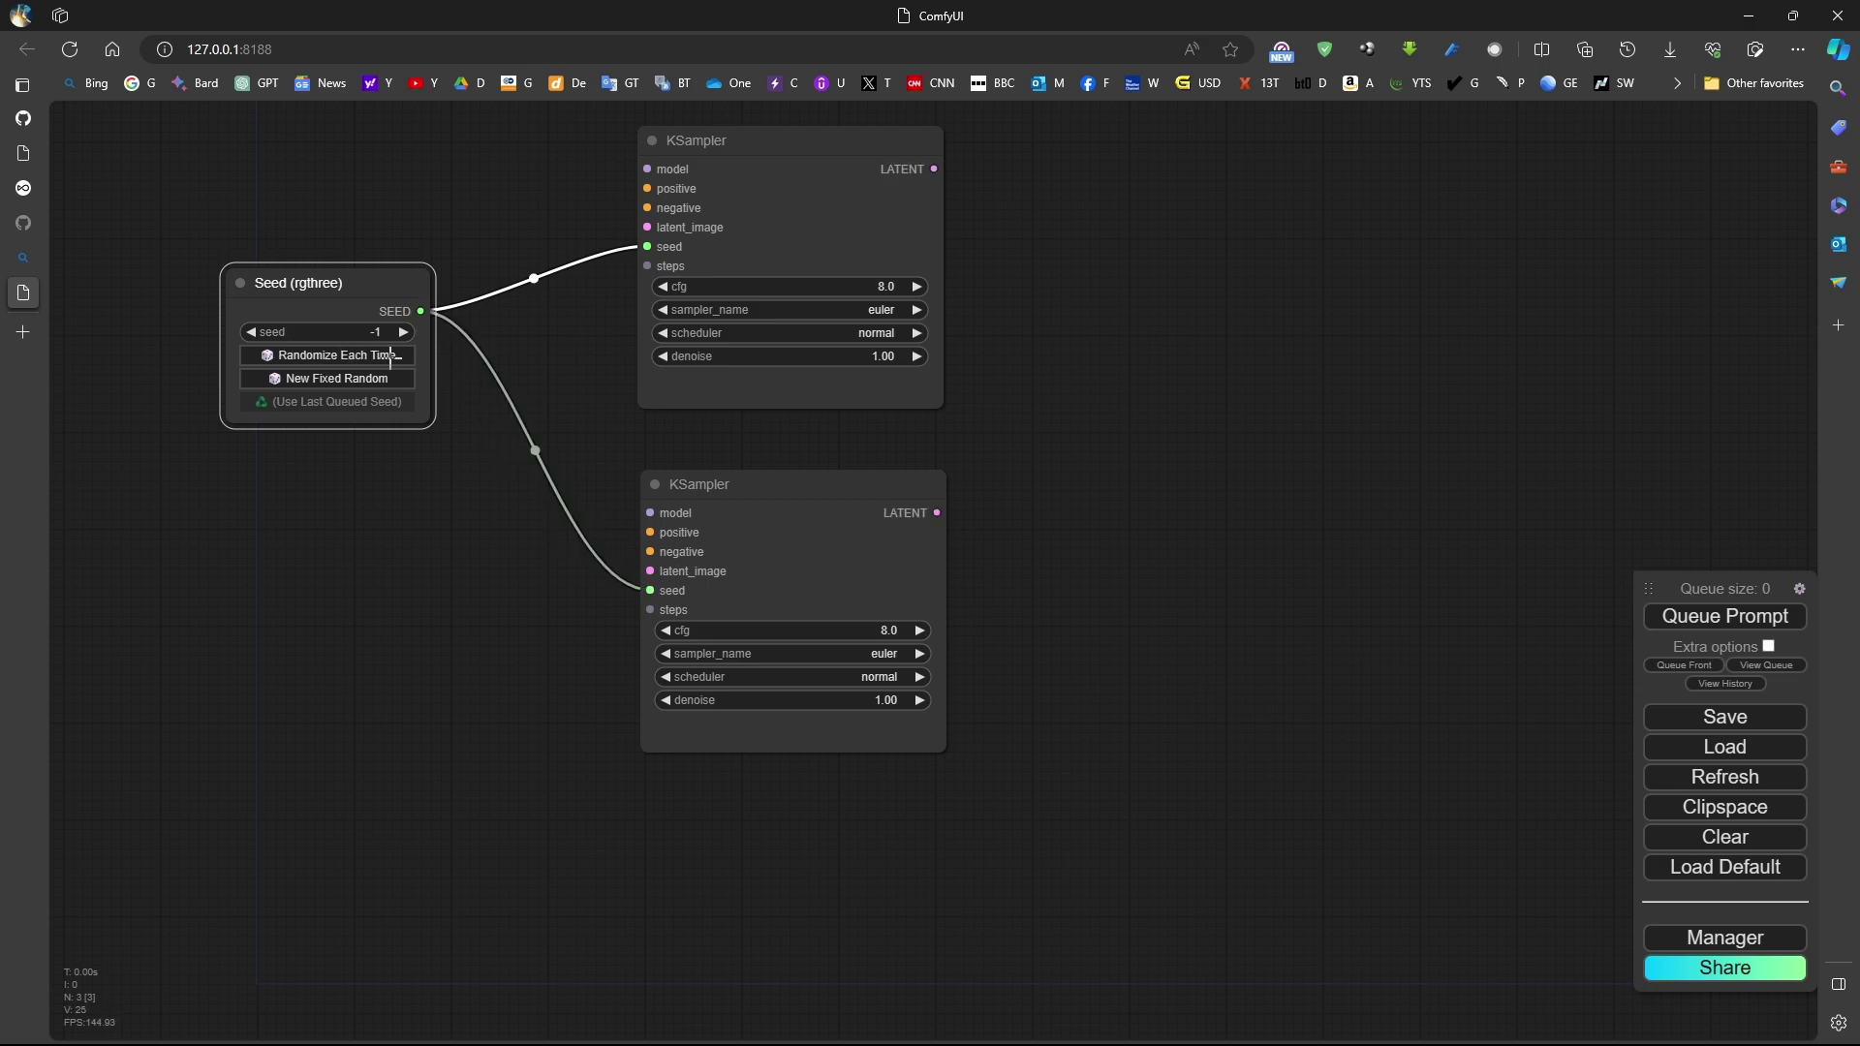
left_click(438, 323)
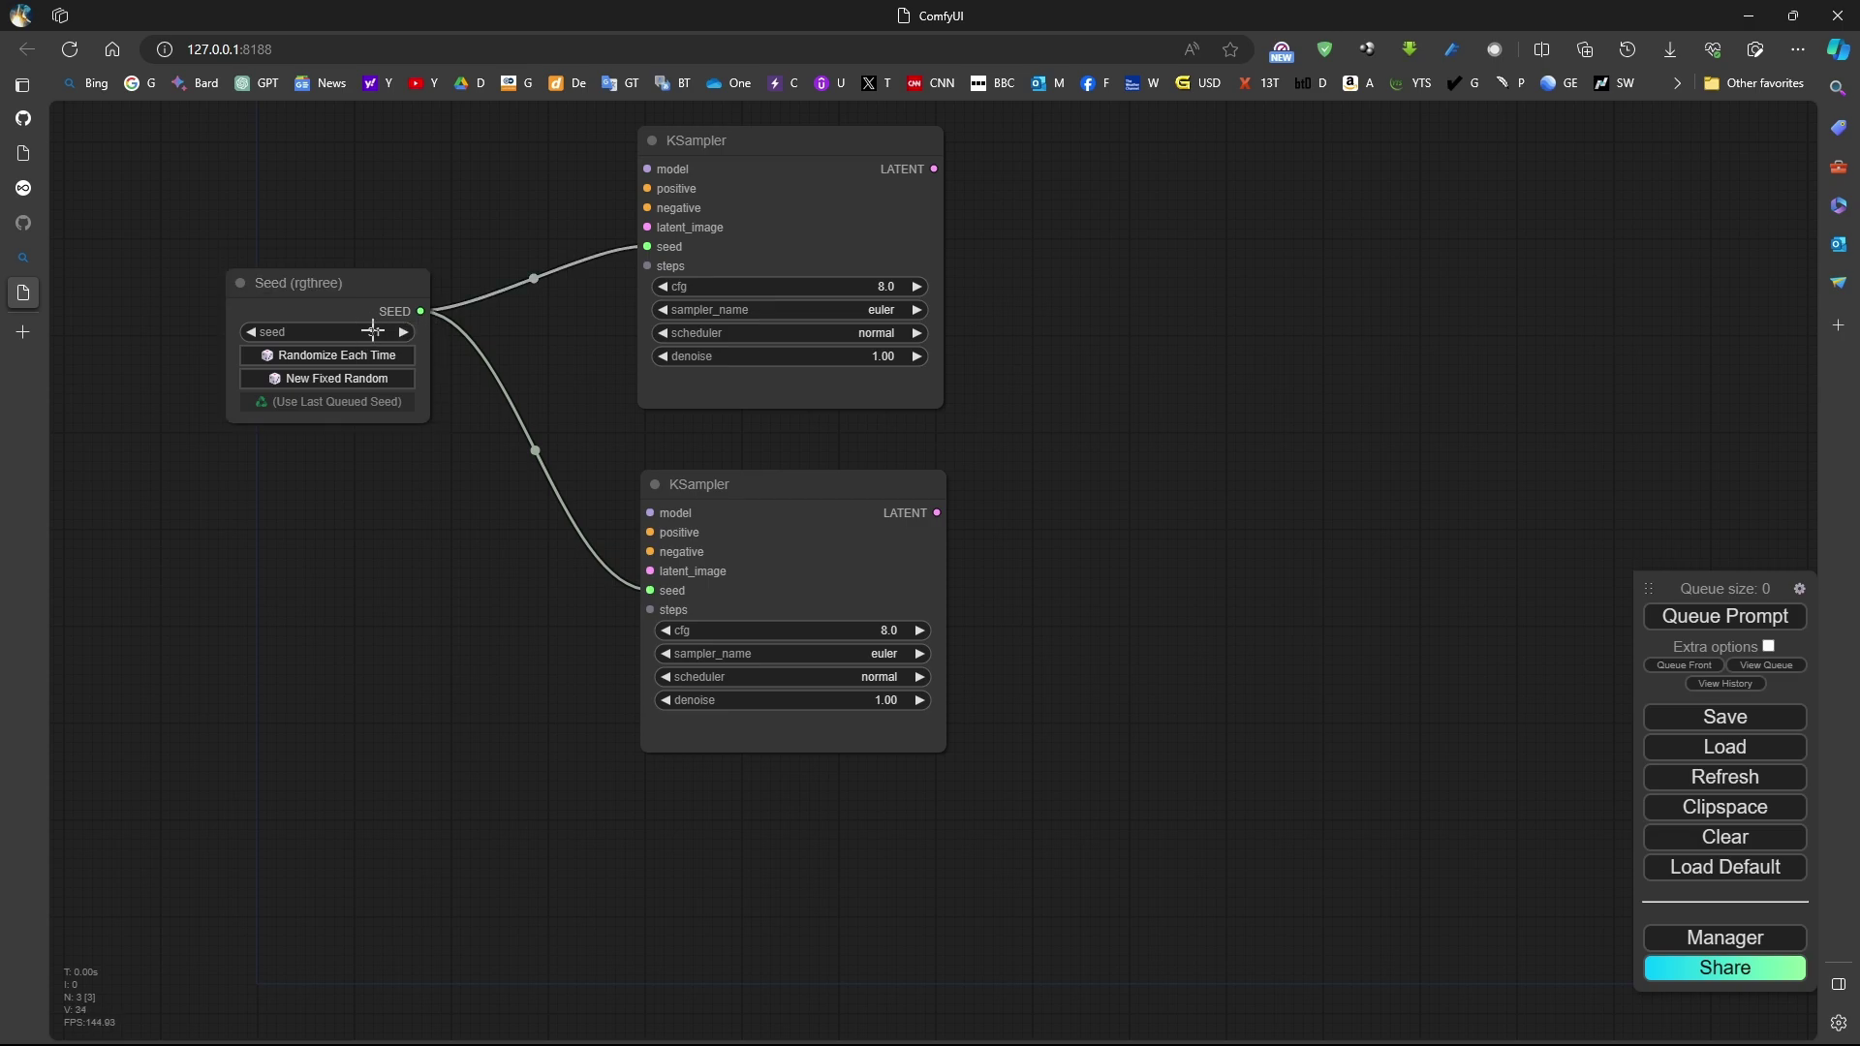
mouse_move(373, 331)
left_mouse_down()
mouse_move(405, 329)
mouse_move(393, 345)
left_mouse_up()
Convert the steps input back to a widget on both KSampler nodes.
right_click(779, 260)
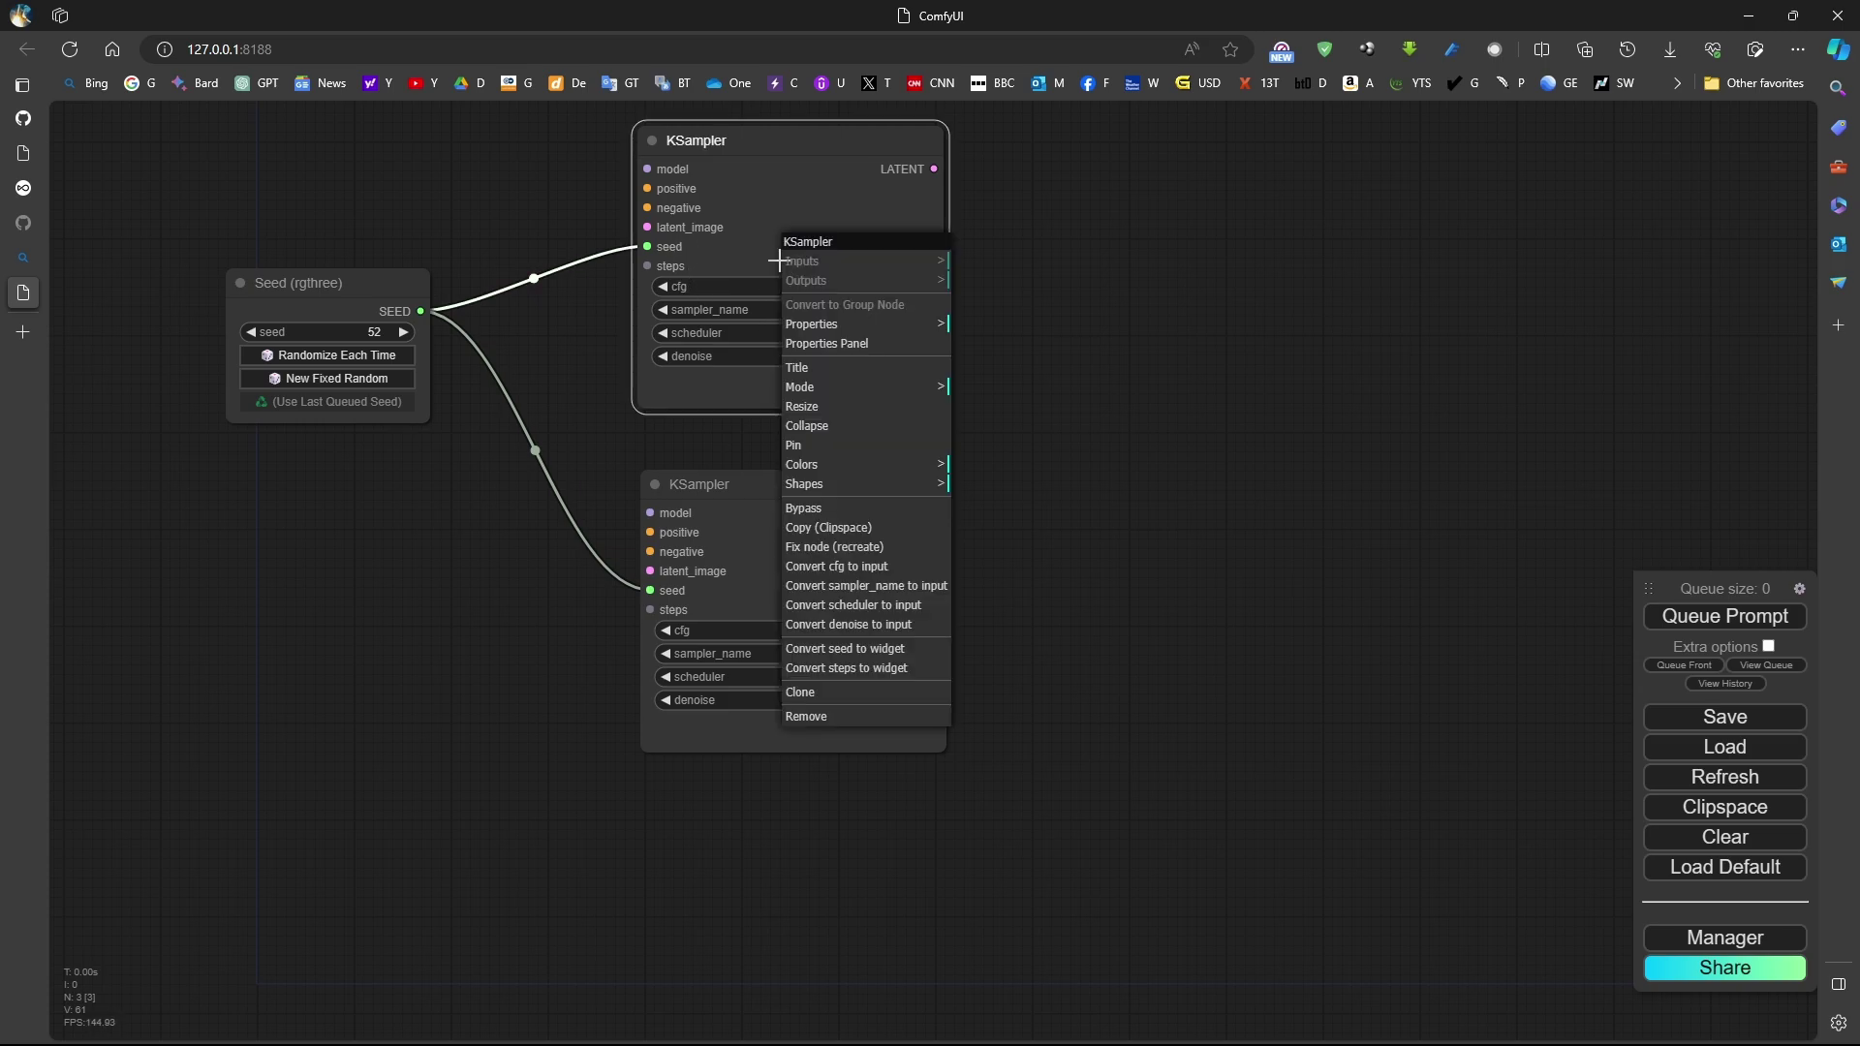
left_click(909, 668)
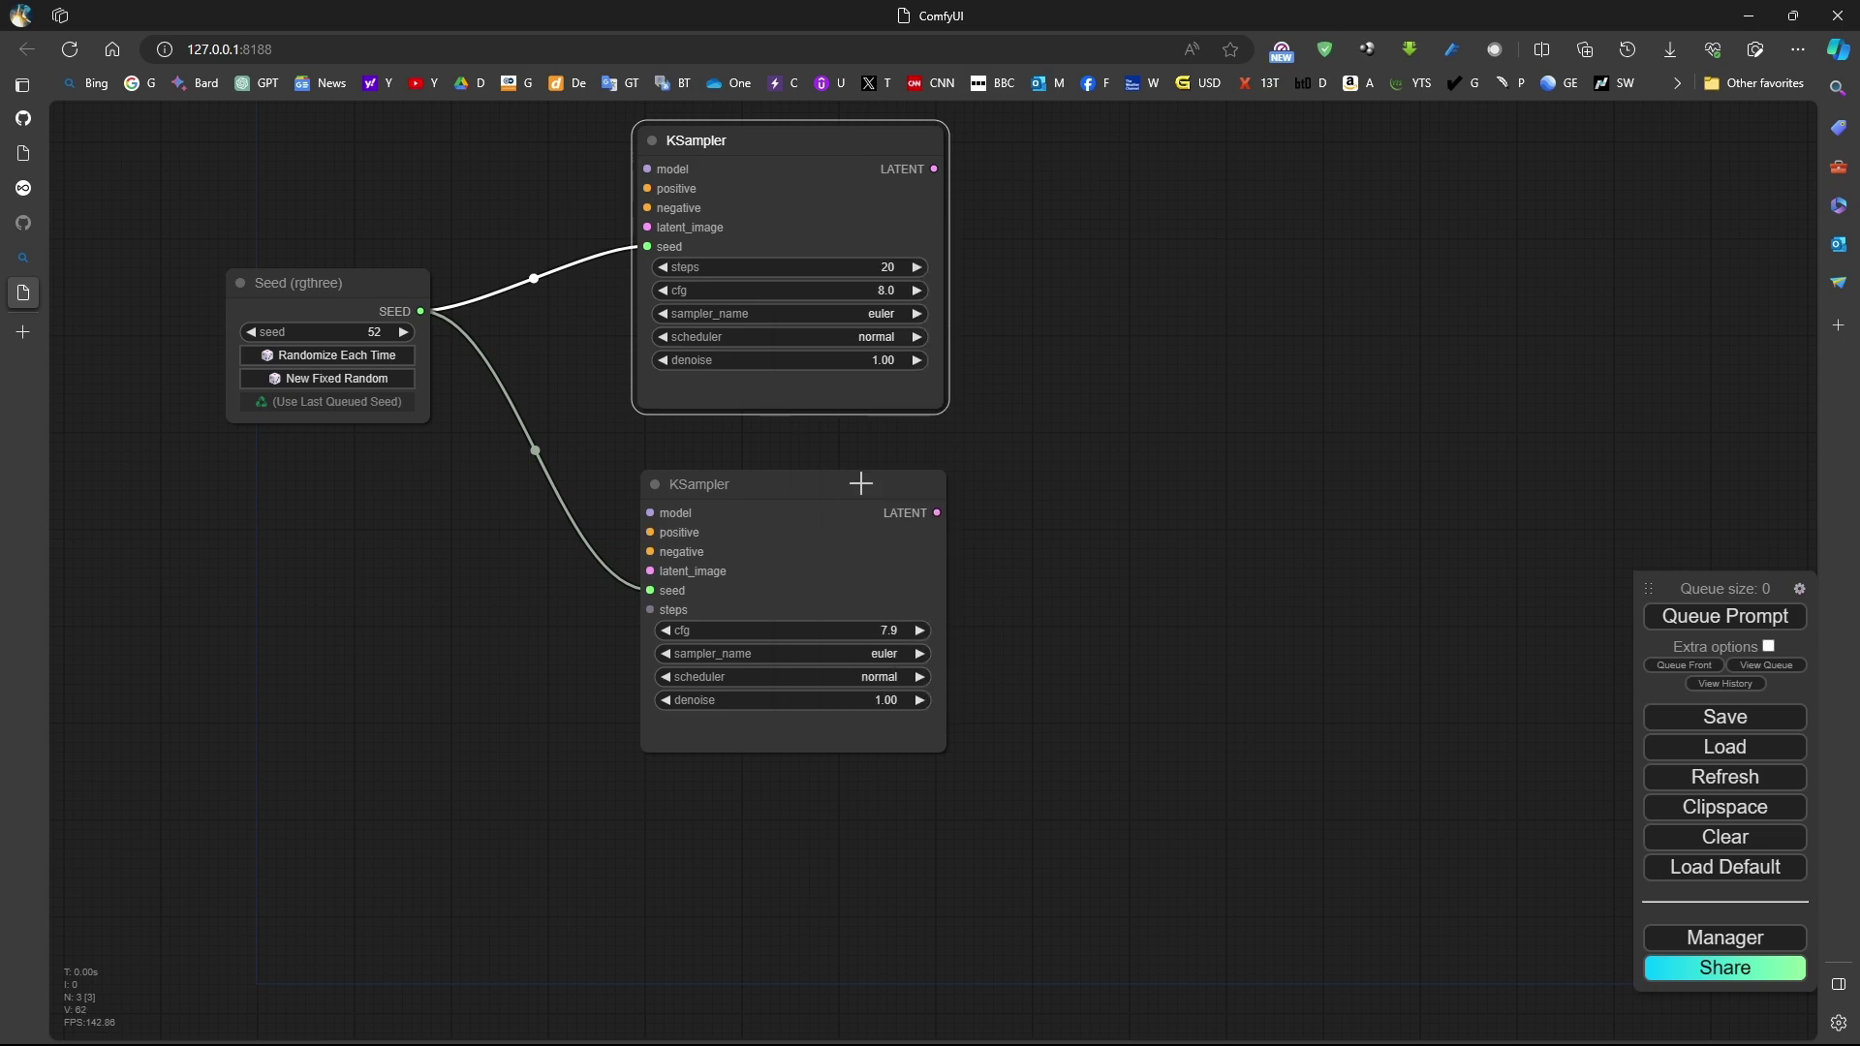
right_click(831, 581)
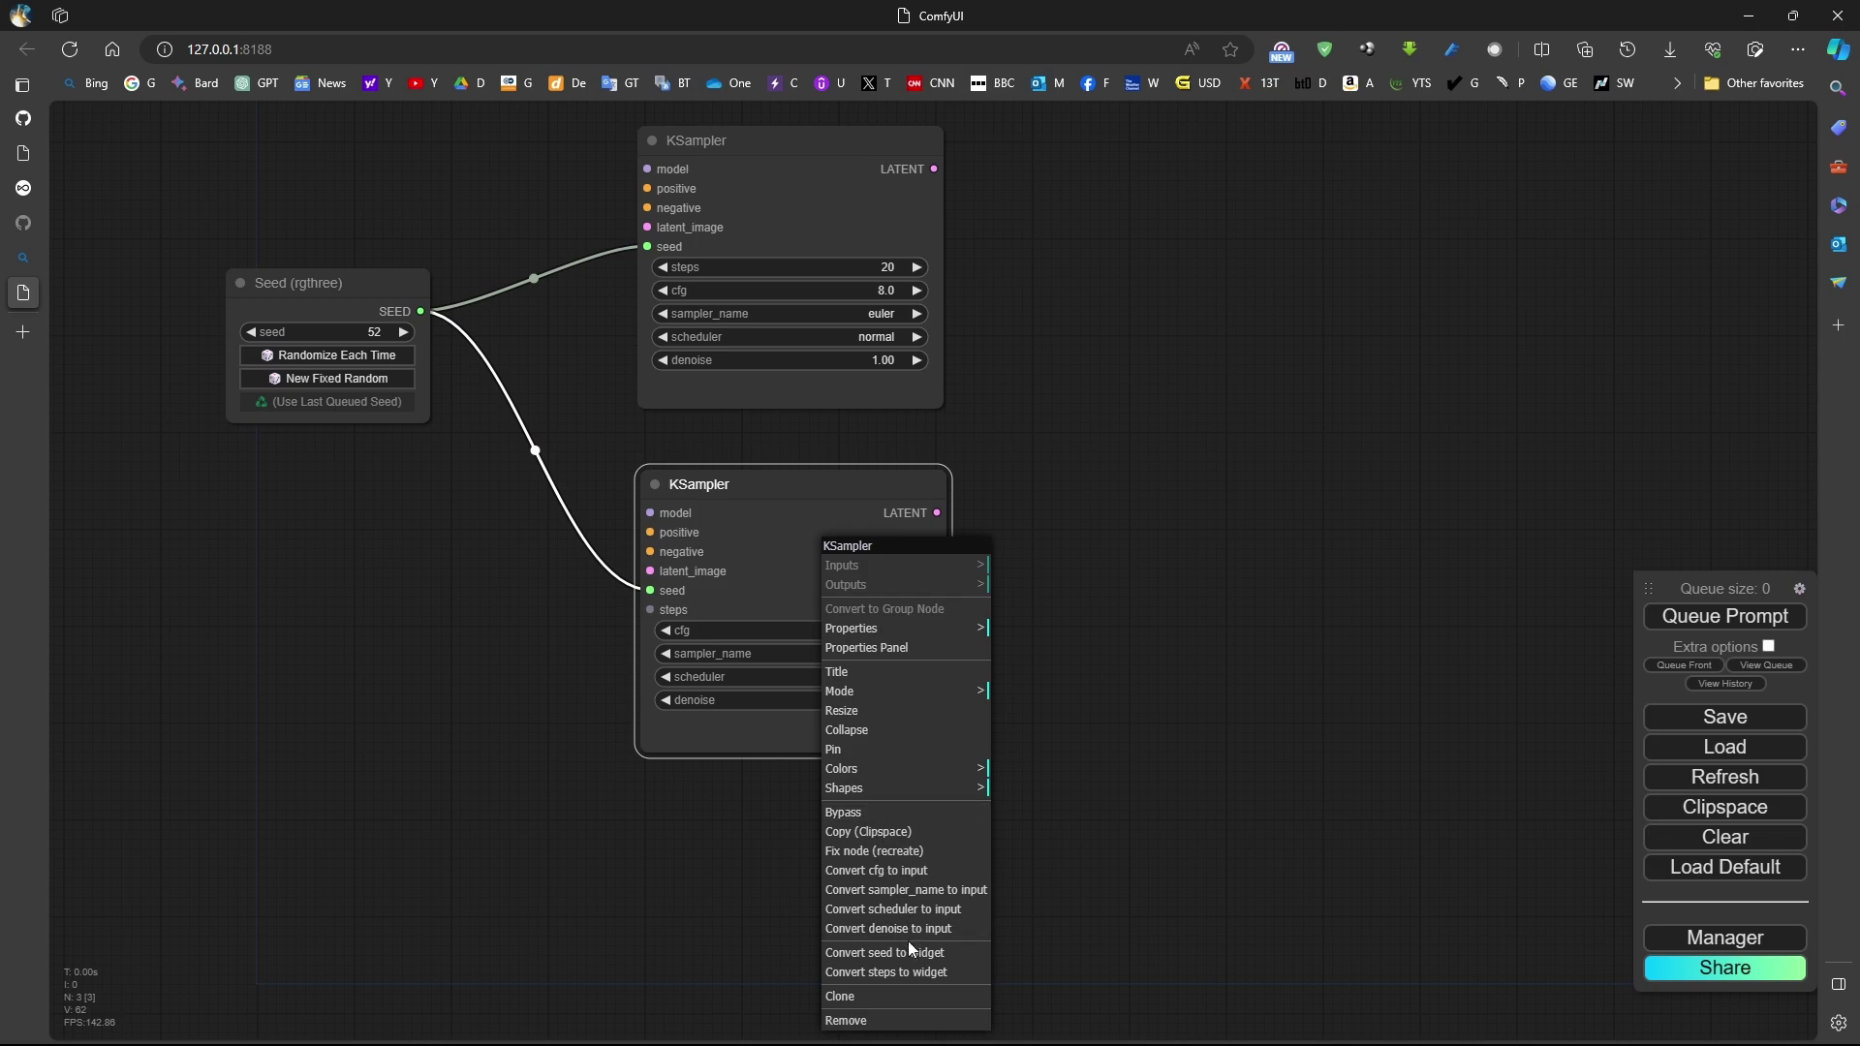
left_click(908, 974)
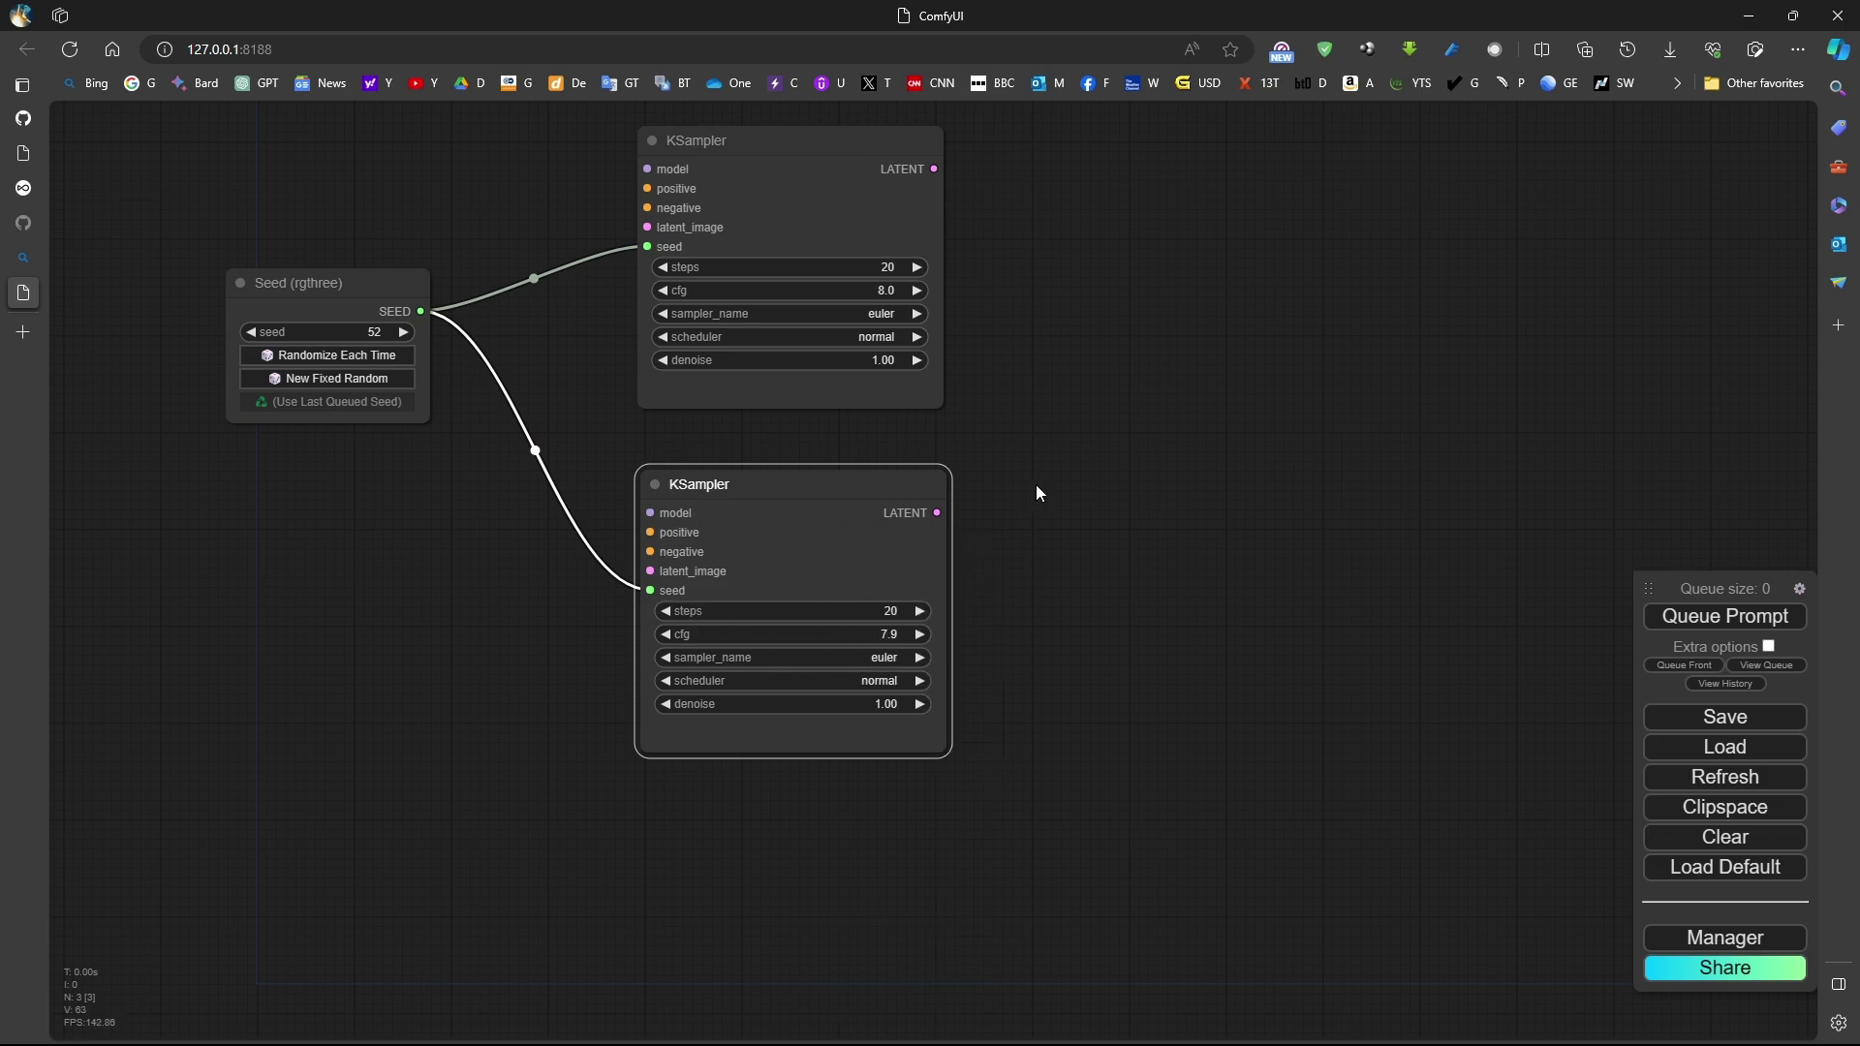
Color the lower KSampler green and the upper KSampler purple.
right_click(774, 485)
left_click(830, 688)
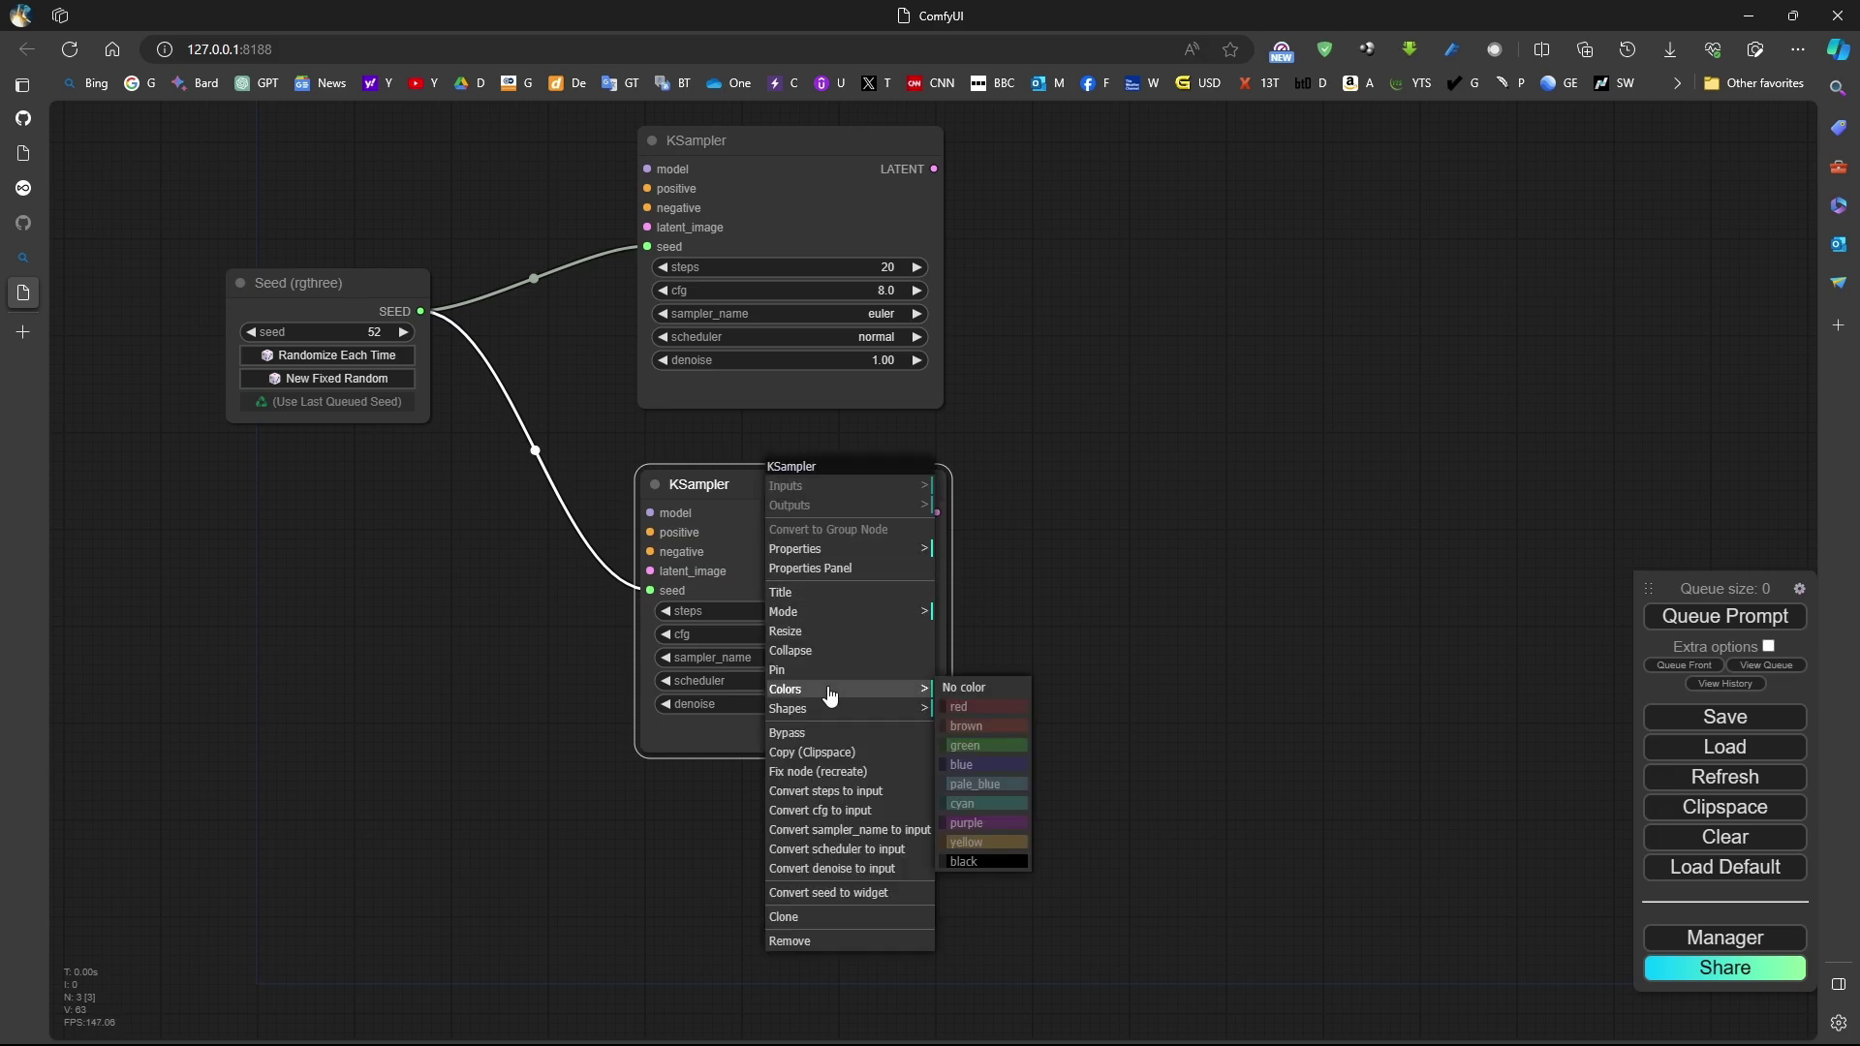
left_click(990, 746)
right_click(838, 155)
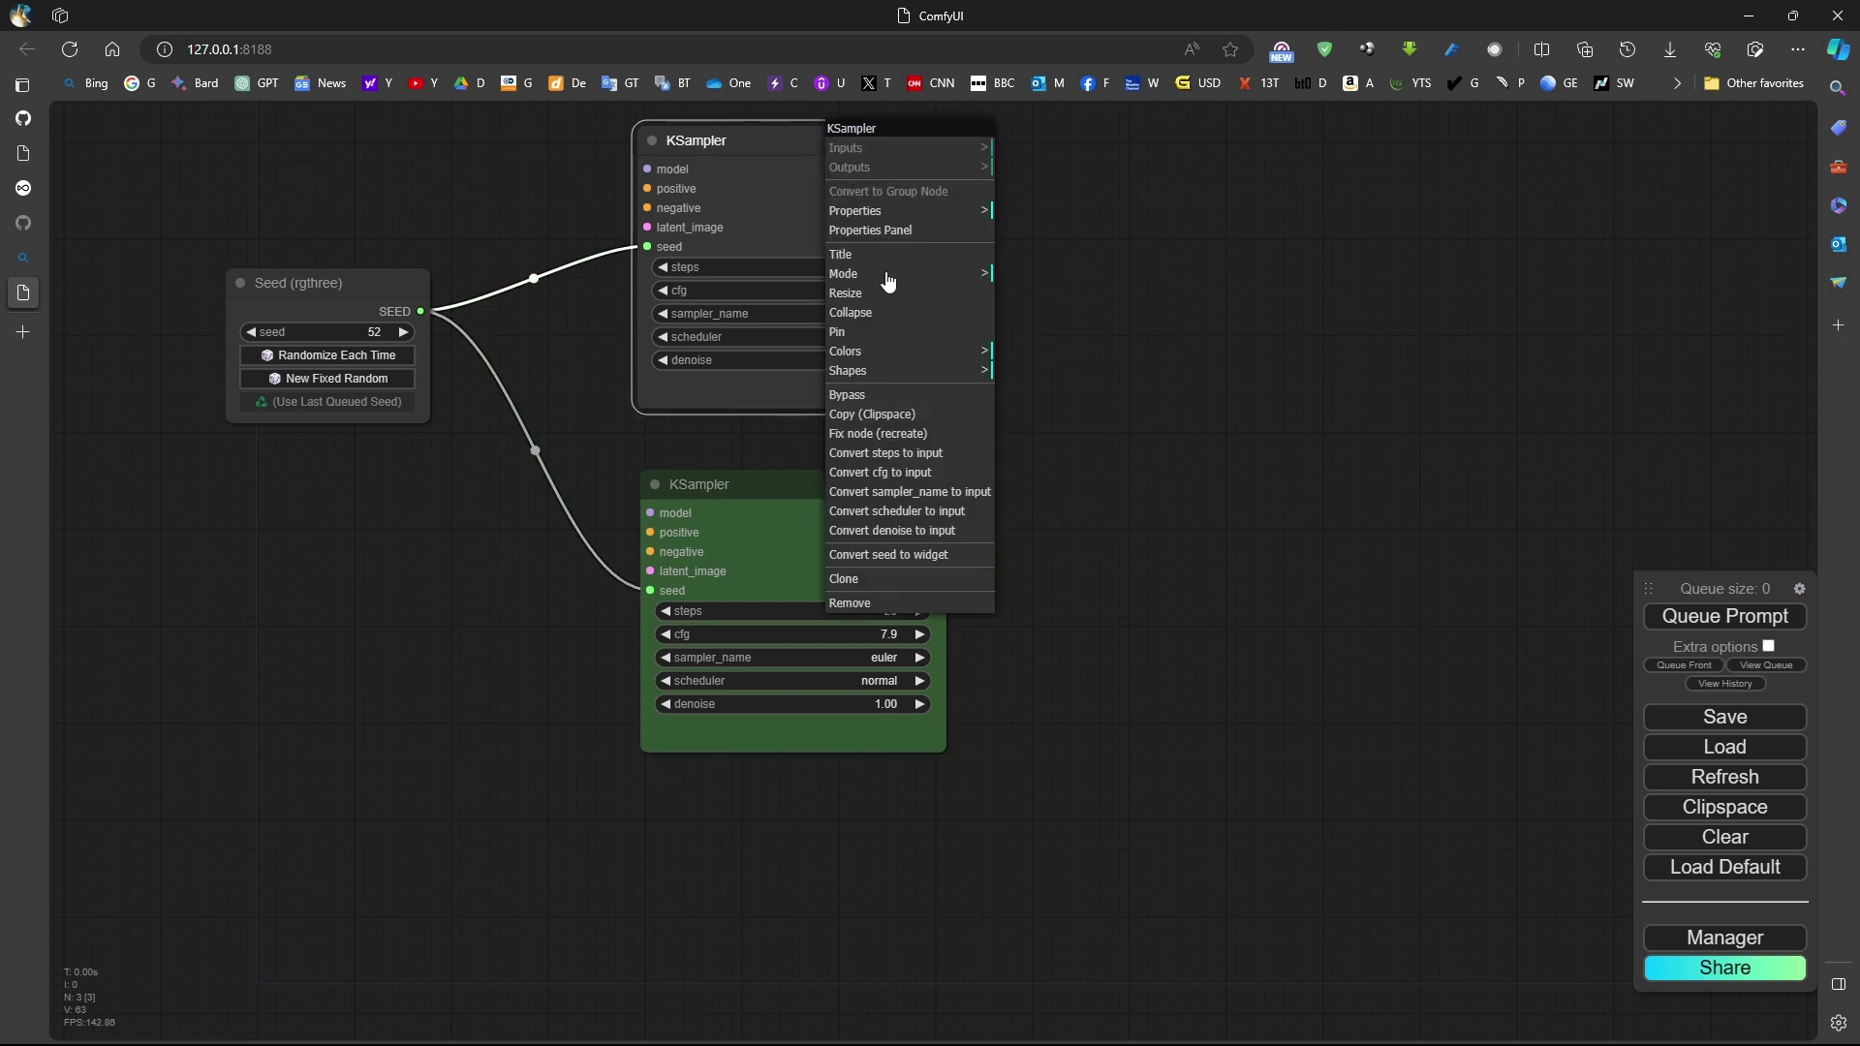
left_click(971, 355)
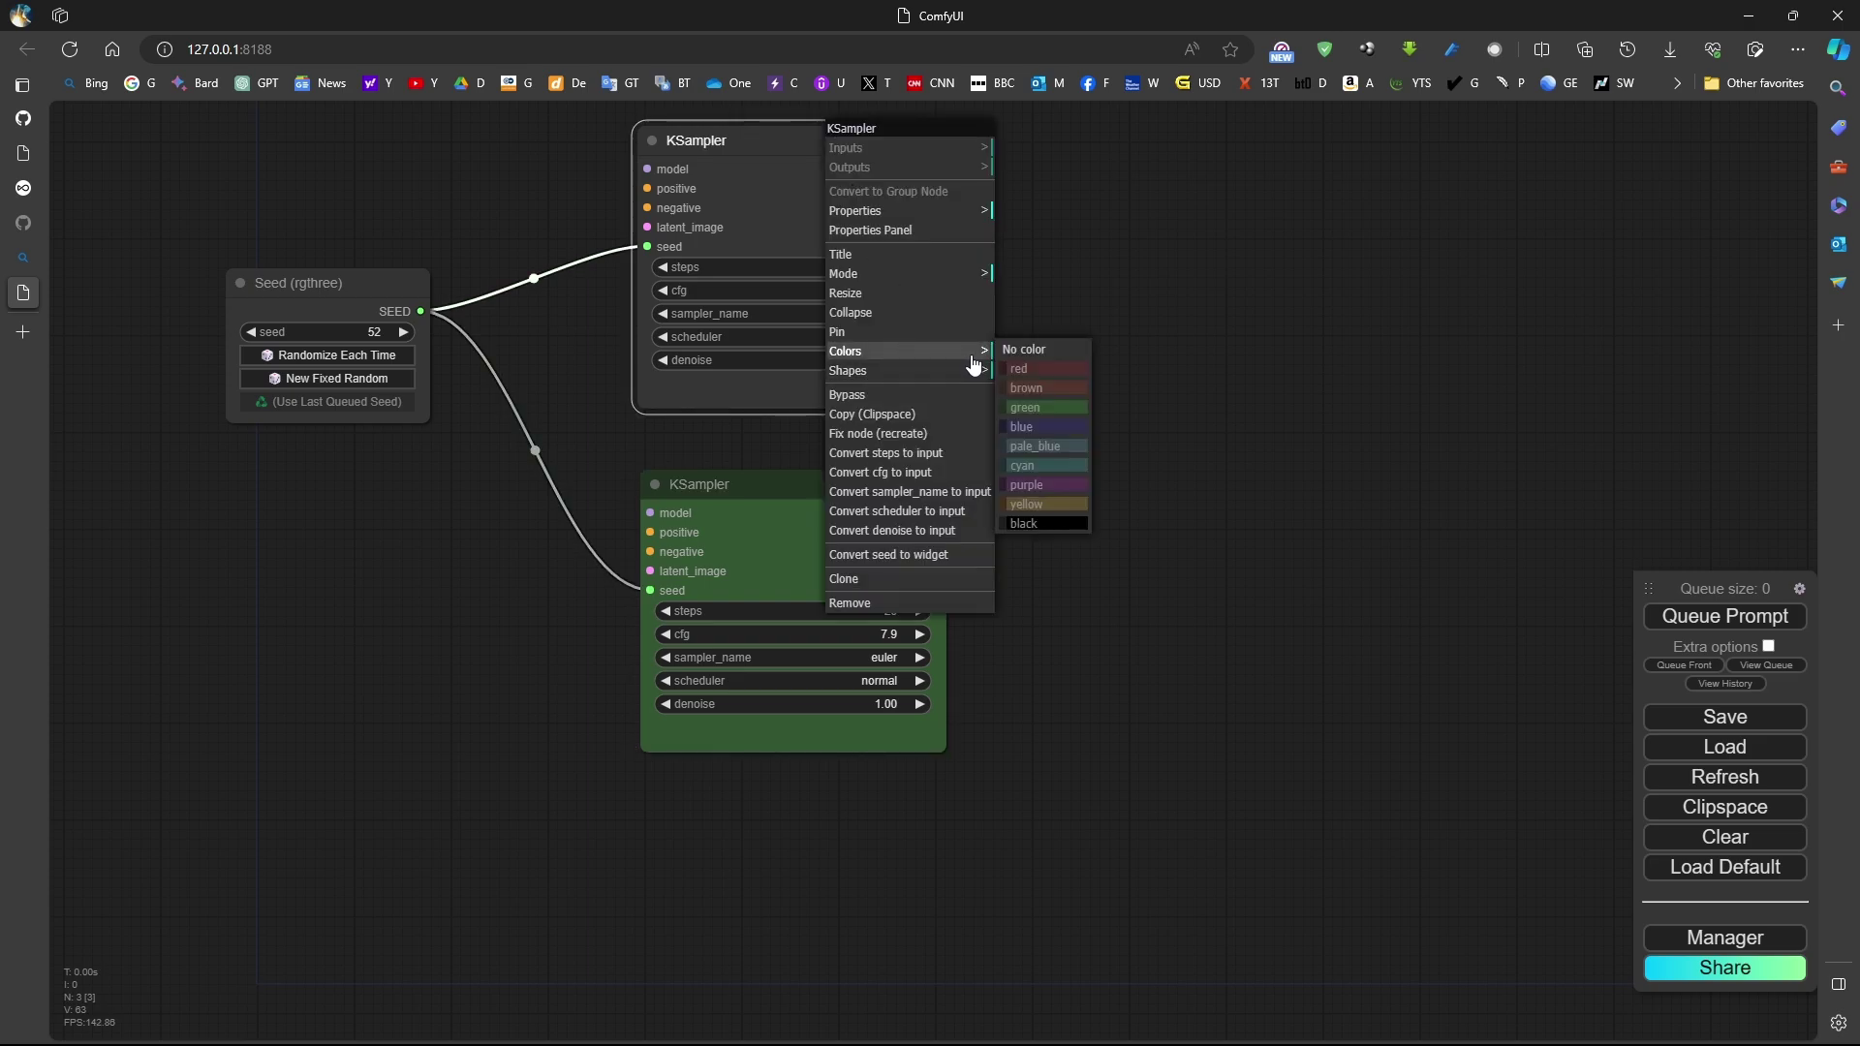
left_click(1046, 485)
Give the green KSampler the box shape and open its title for editing, keeping the name KSampler.
right_click(877, 486)
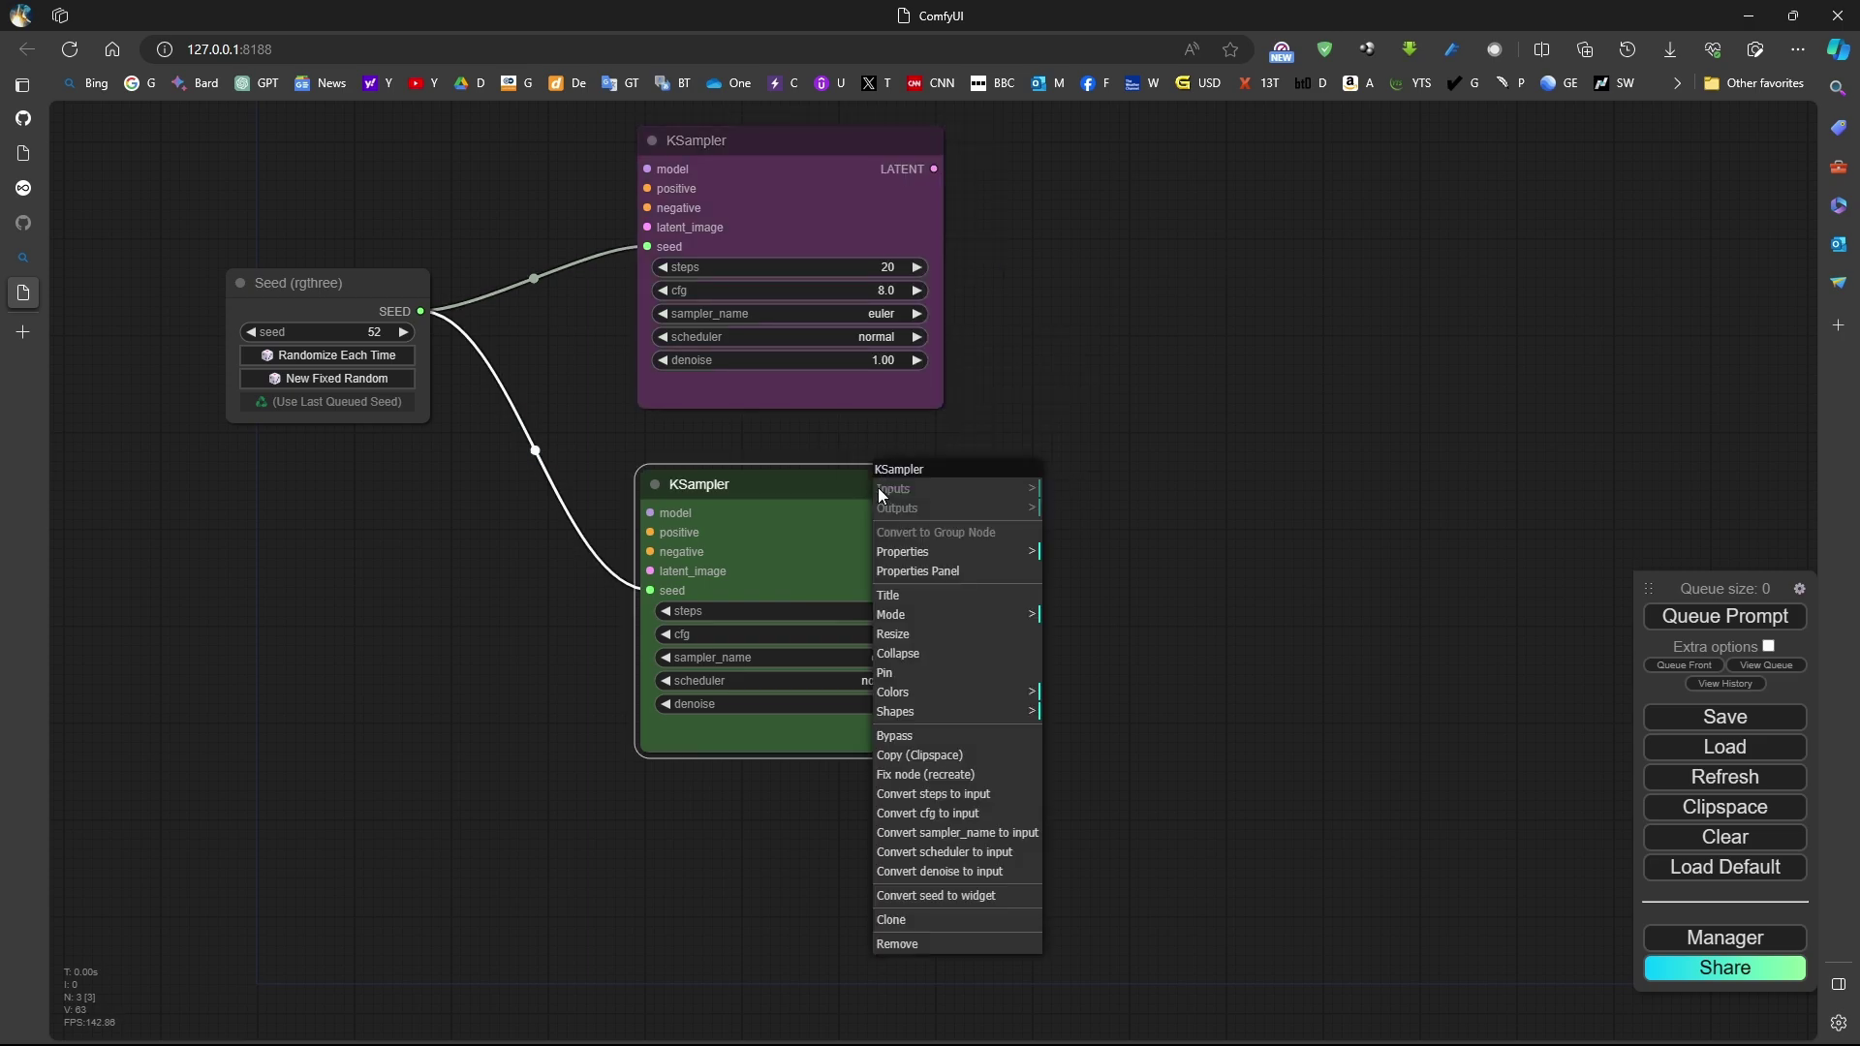
right_click(788, 472)
left_click(853, 704)
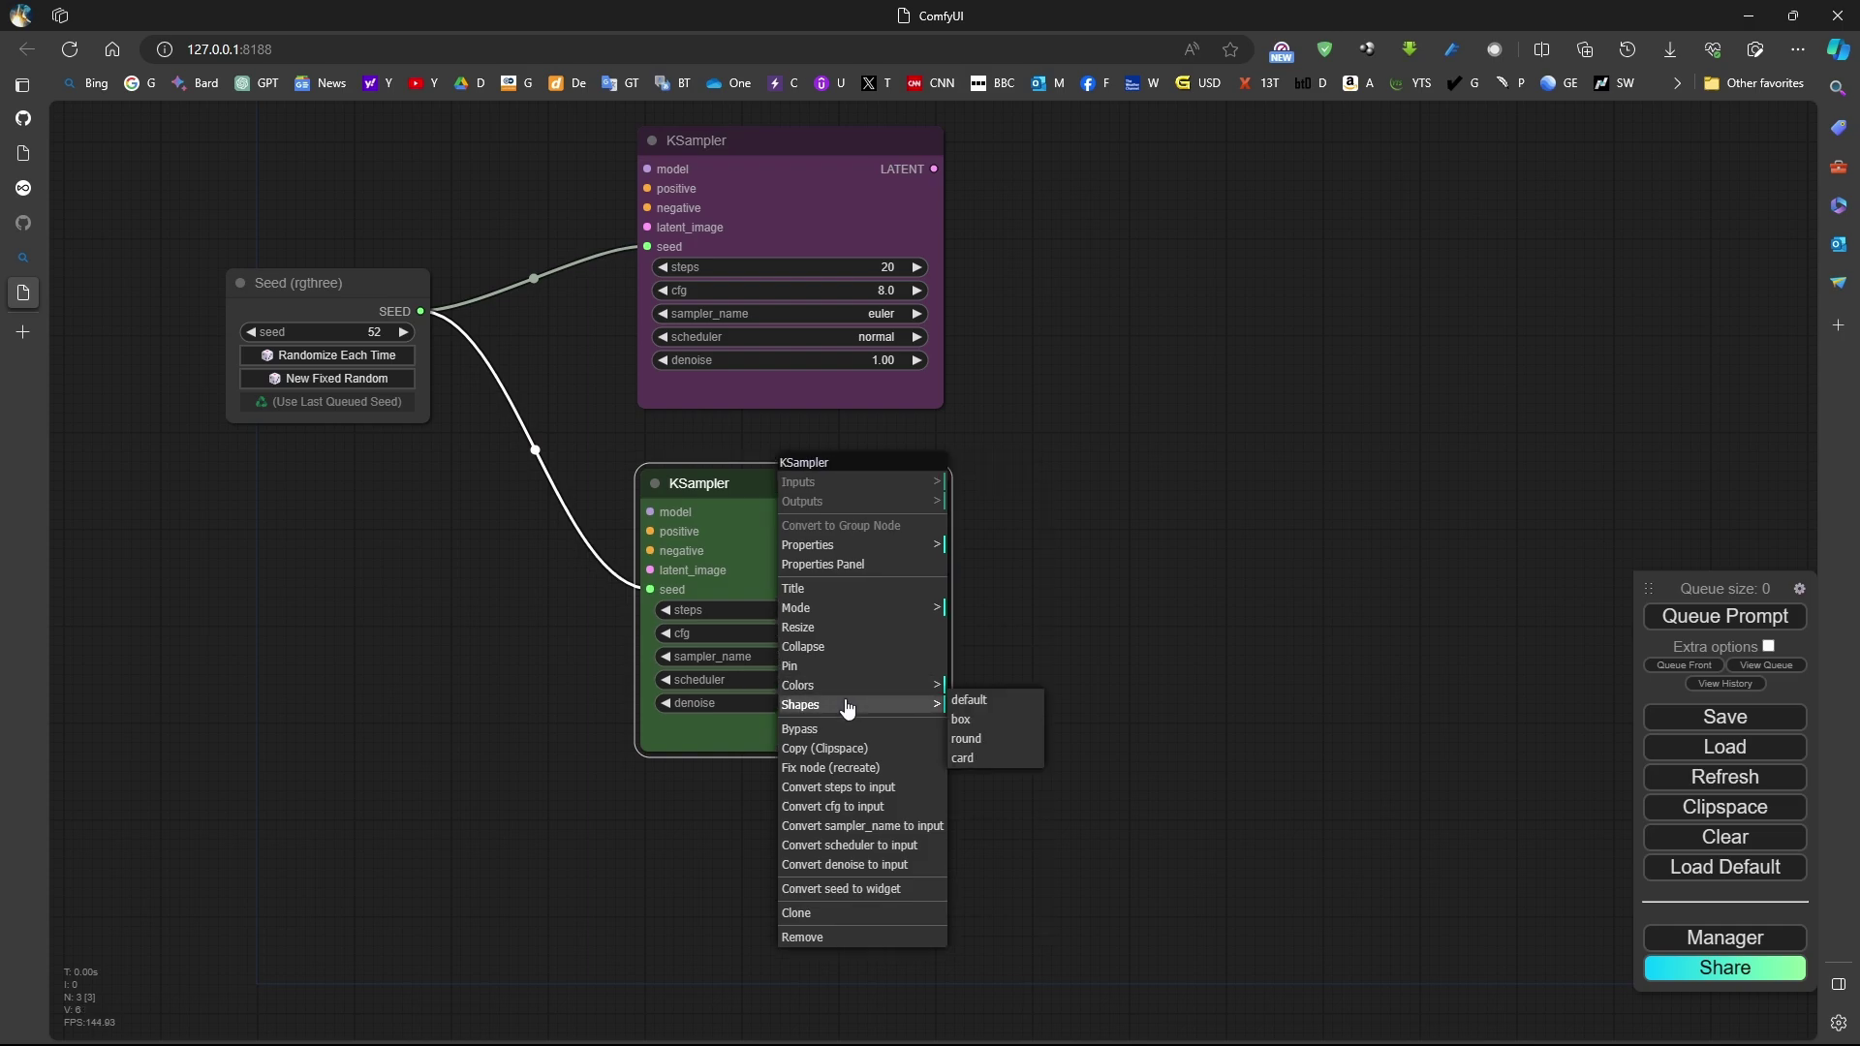
left_click(967, 723)
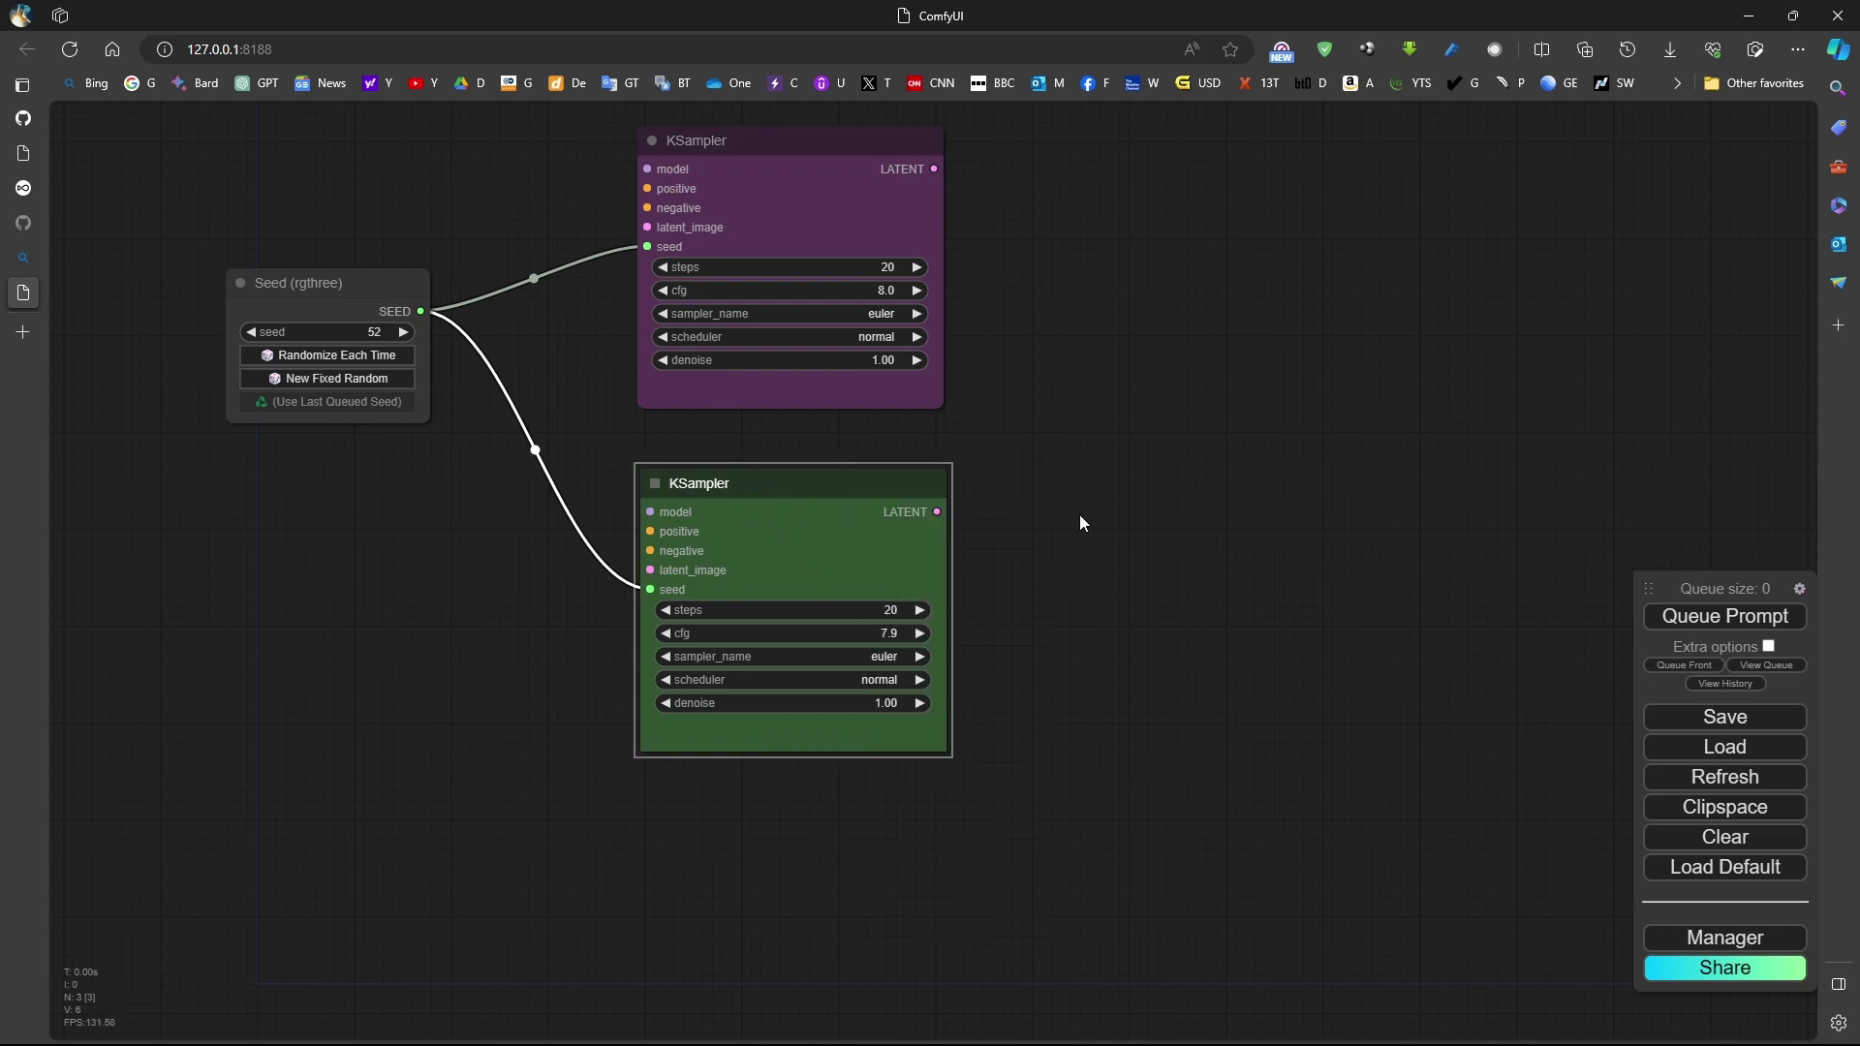
double_click(889, 497)
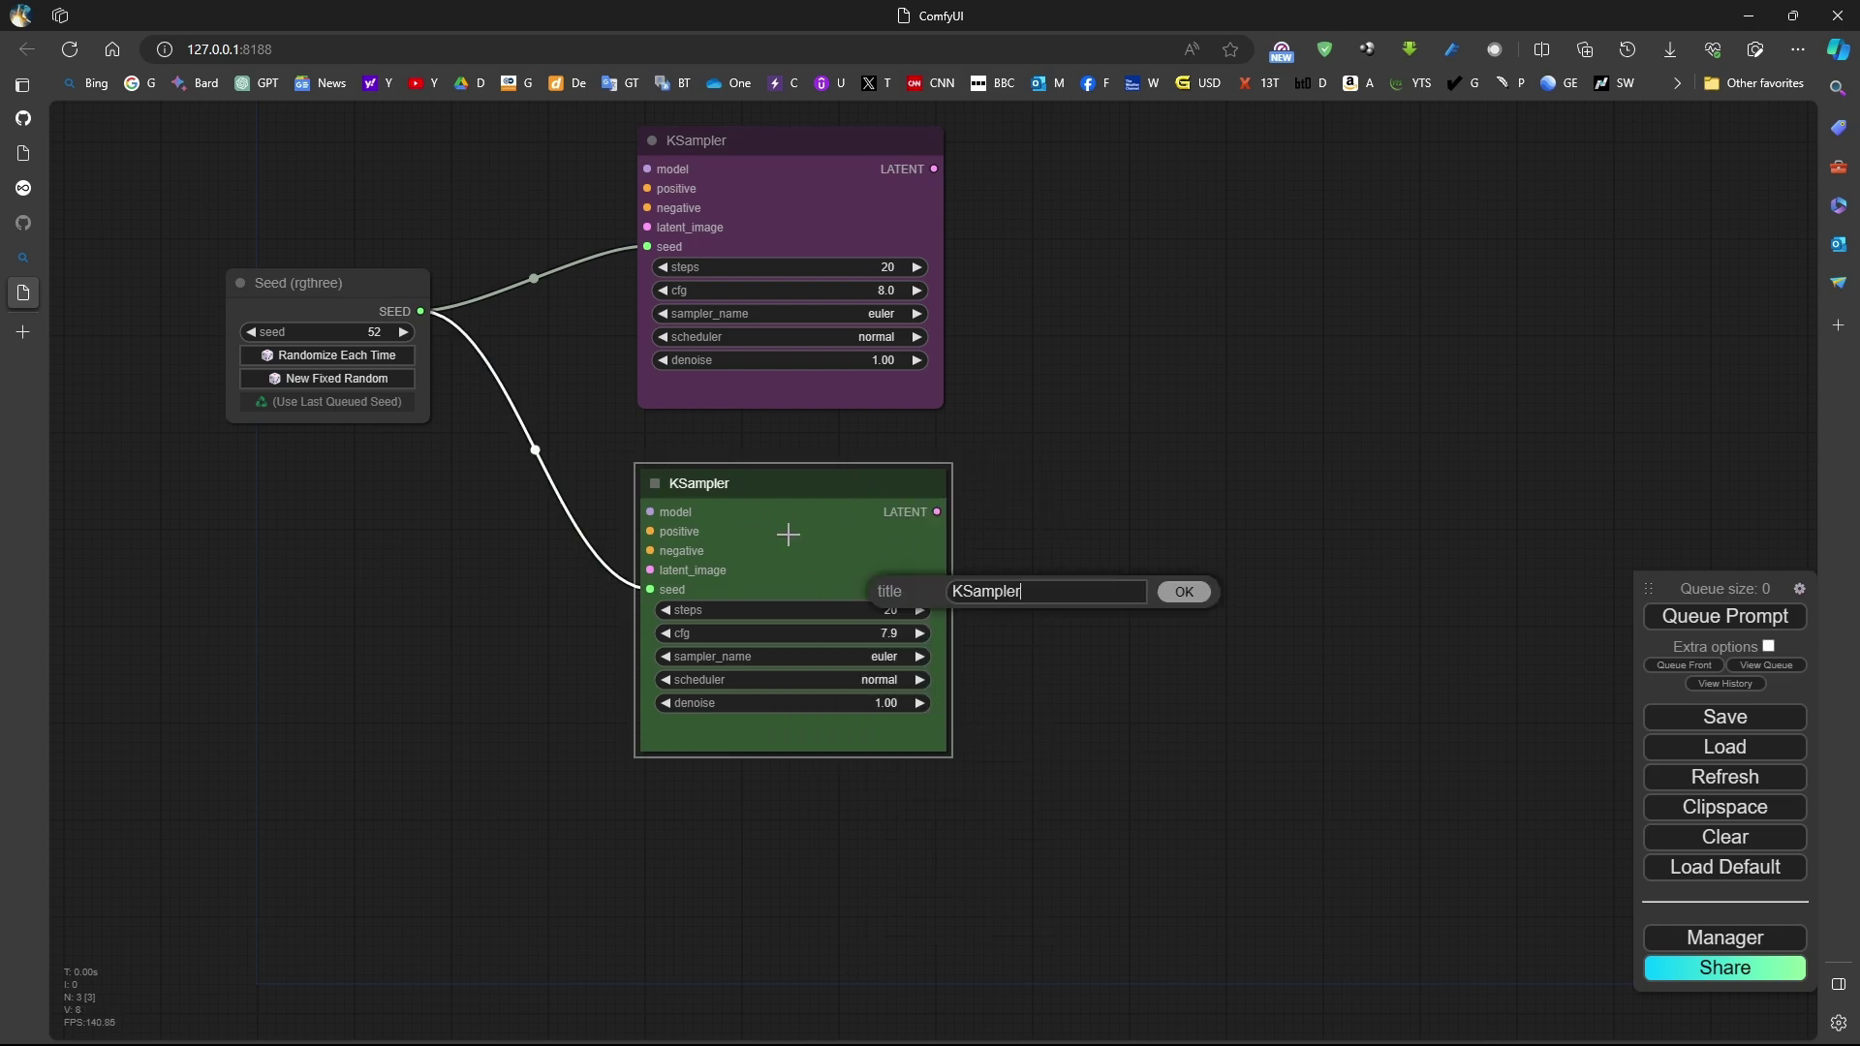
left_click(1183, 592)
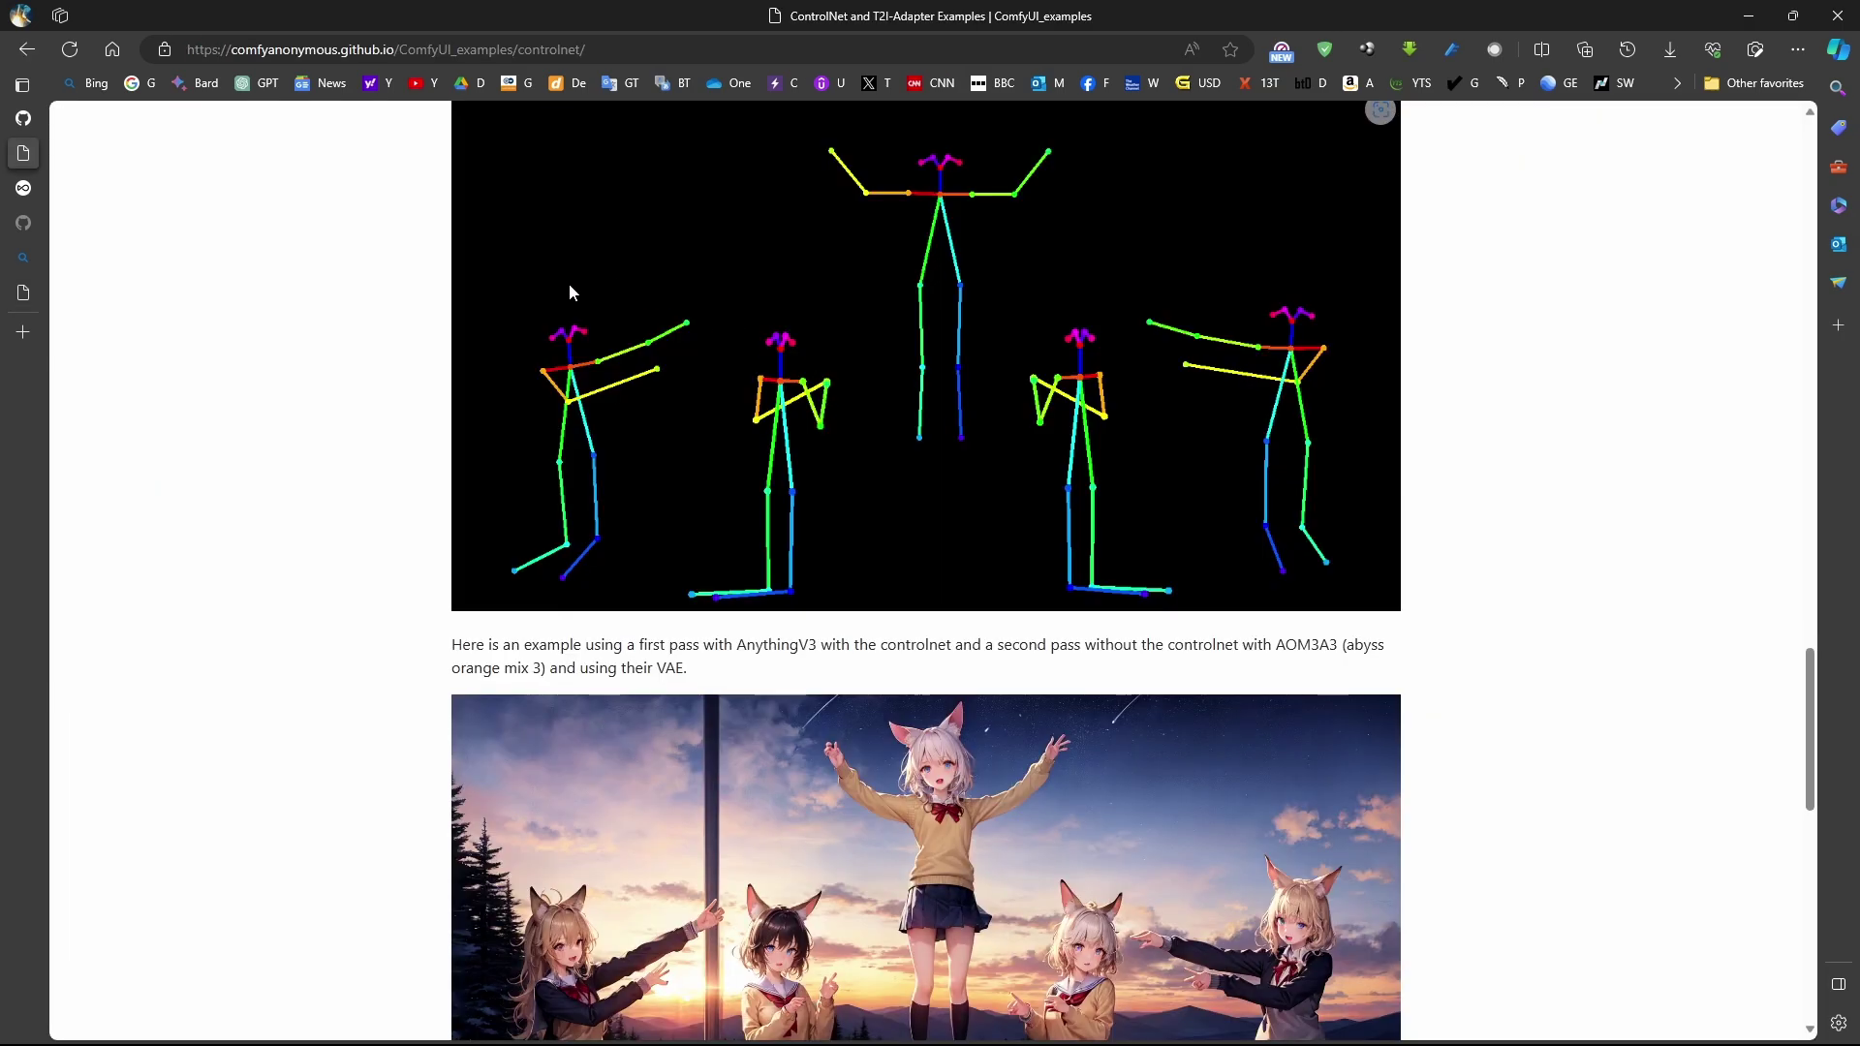
Examine the two-pass pose example on the ControlNet examples page, and view 2_pass_pose_worship.png from the workflows folder in File Explorer.
scroll(699, 379, "down", 4)
scroll(703, 387, "down", 1)
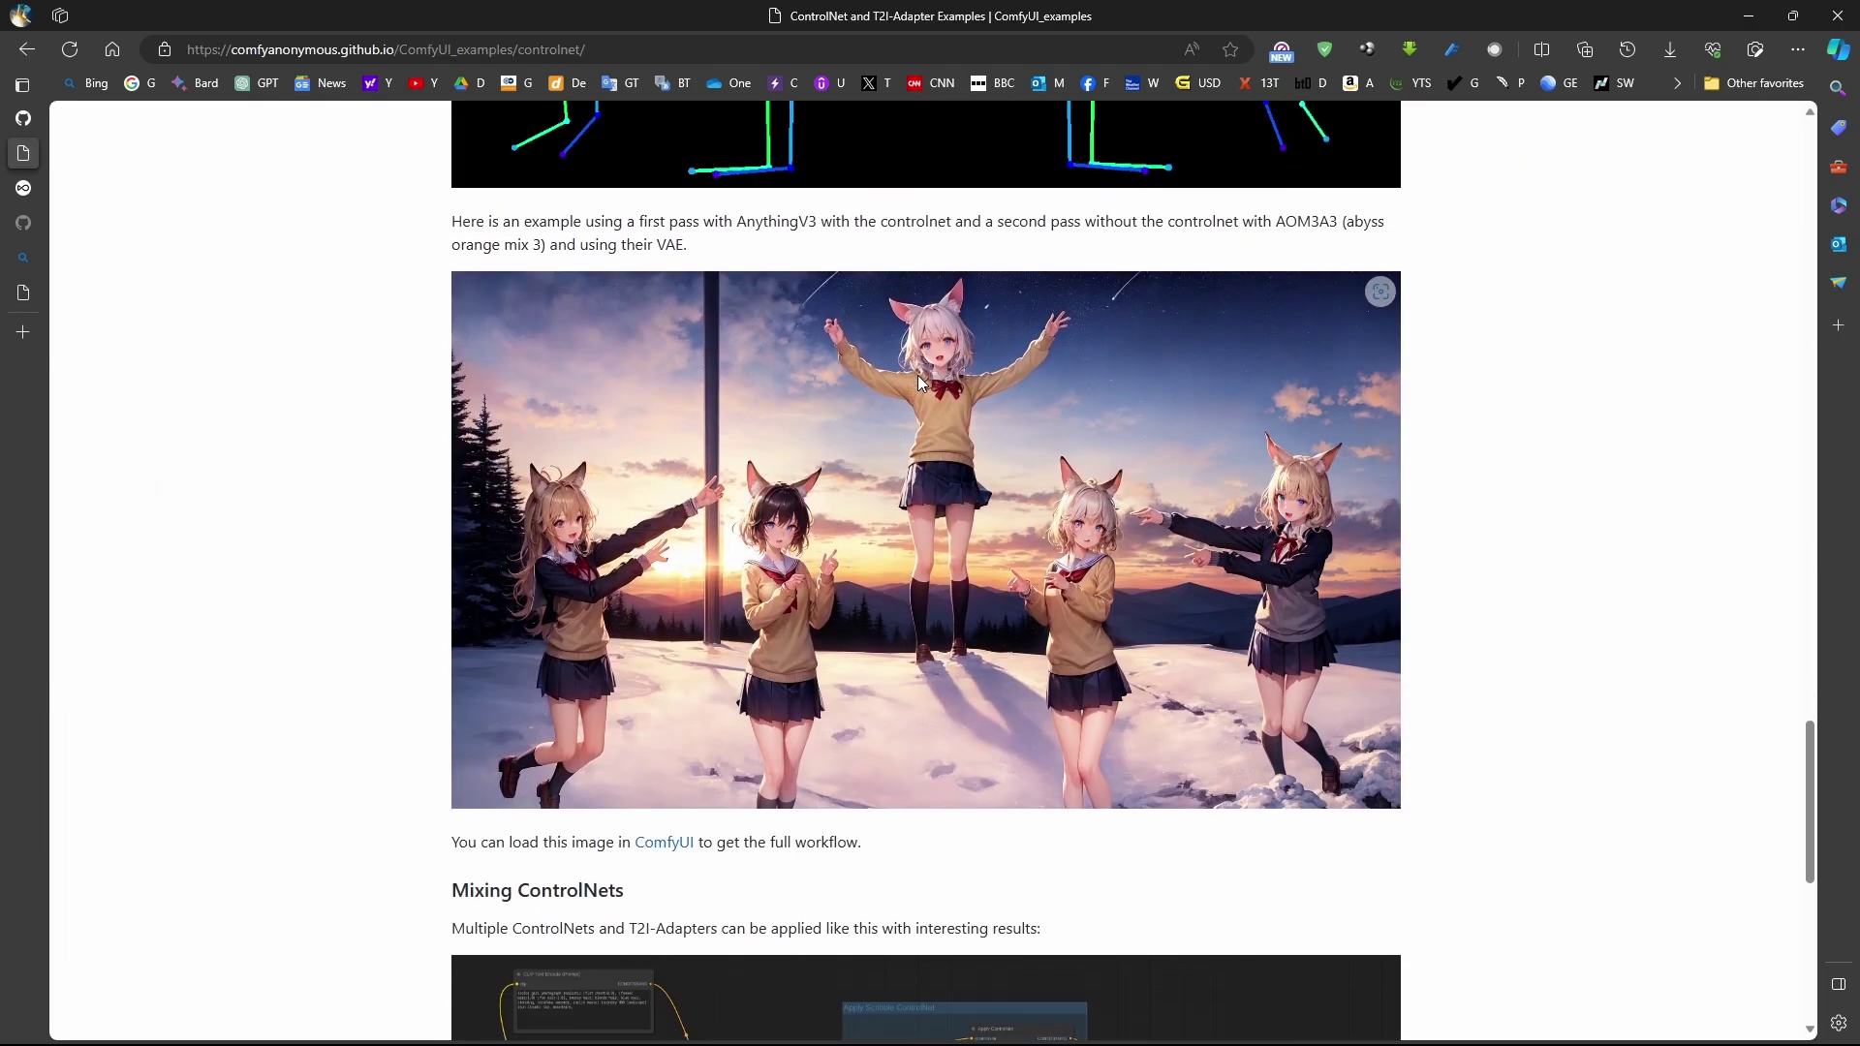
key("alt+Tab")
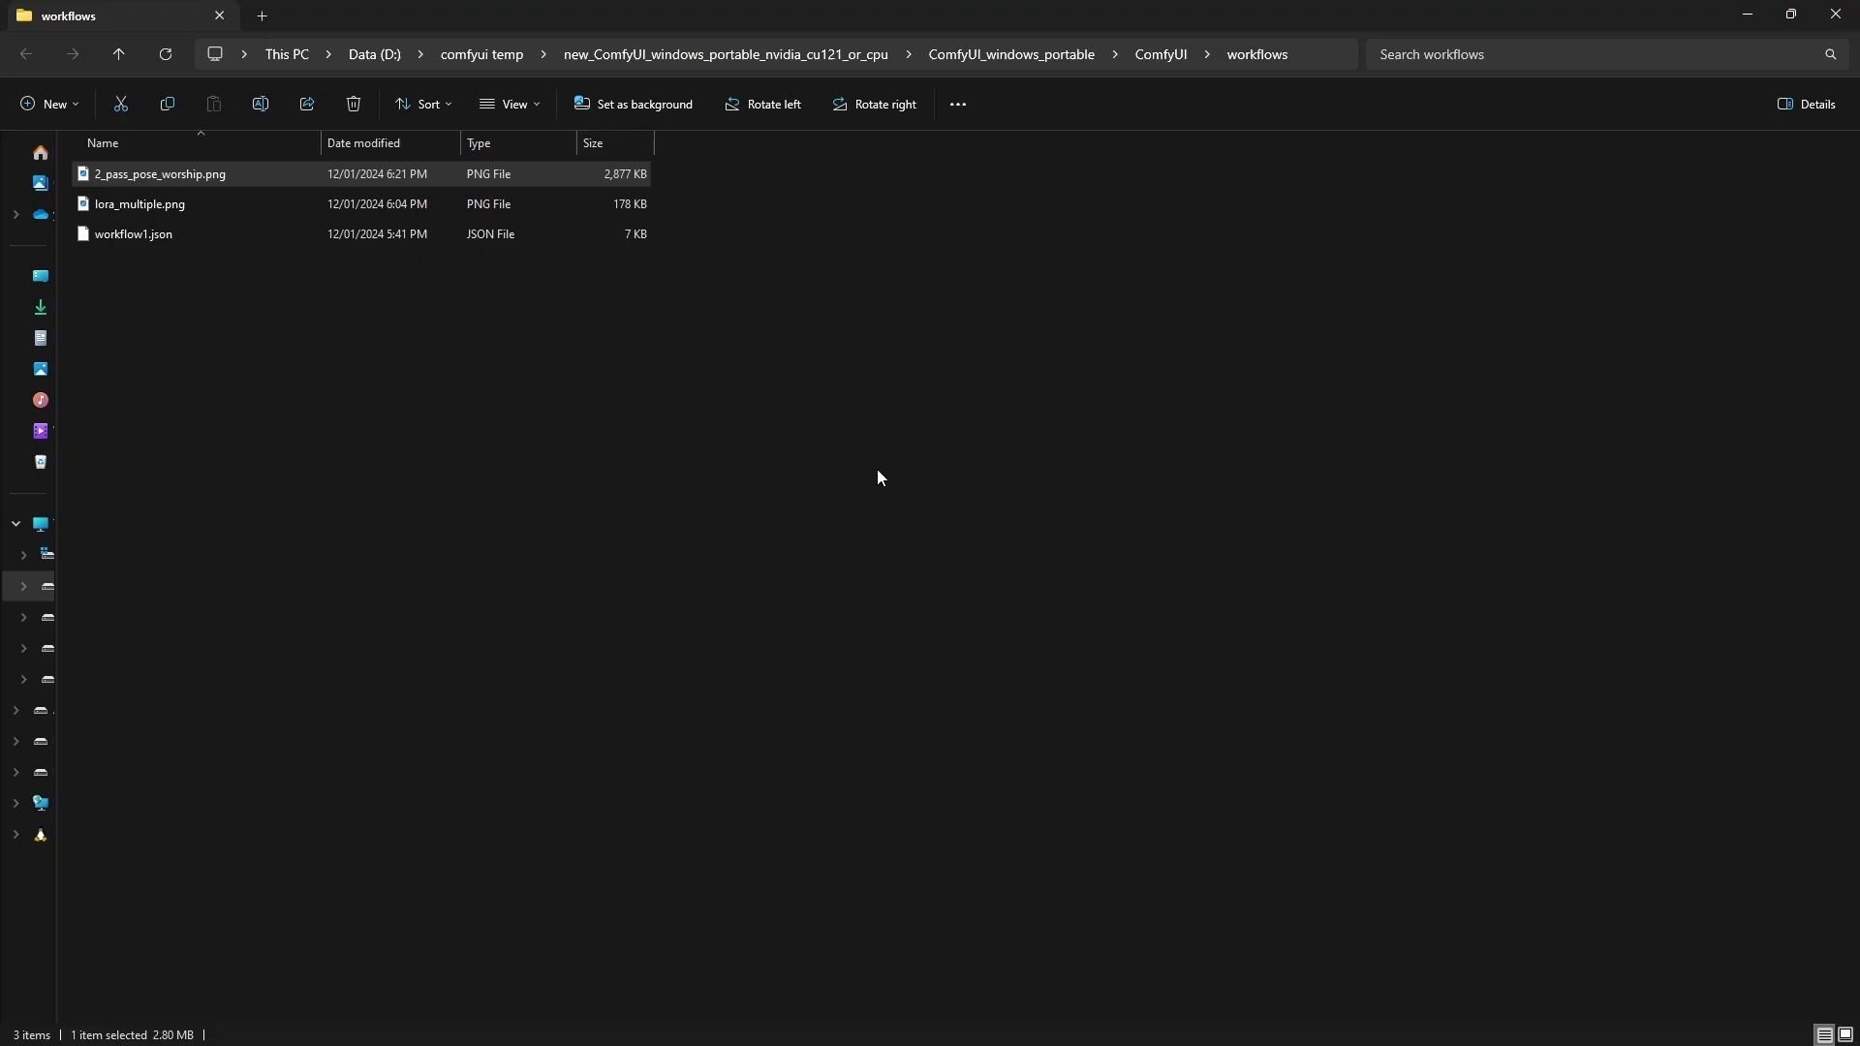
left_click(147, 173)
double_click(147, 174)
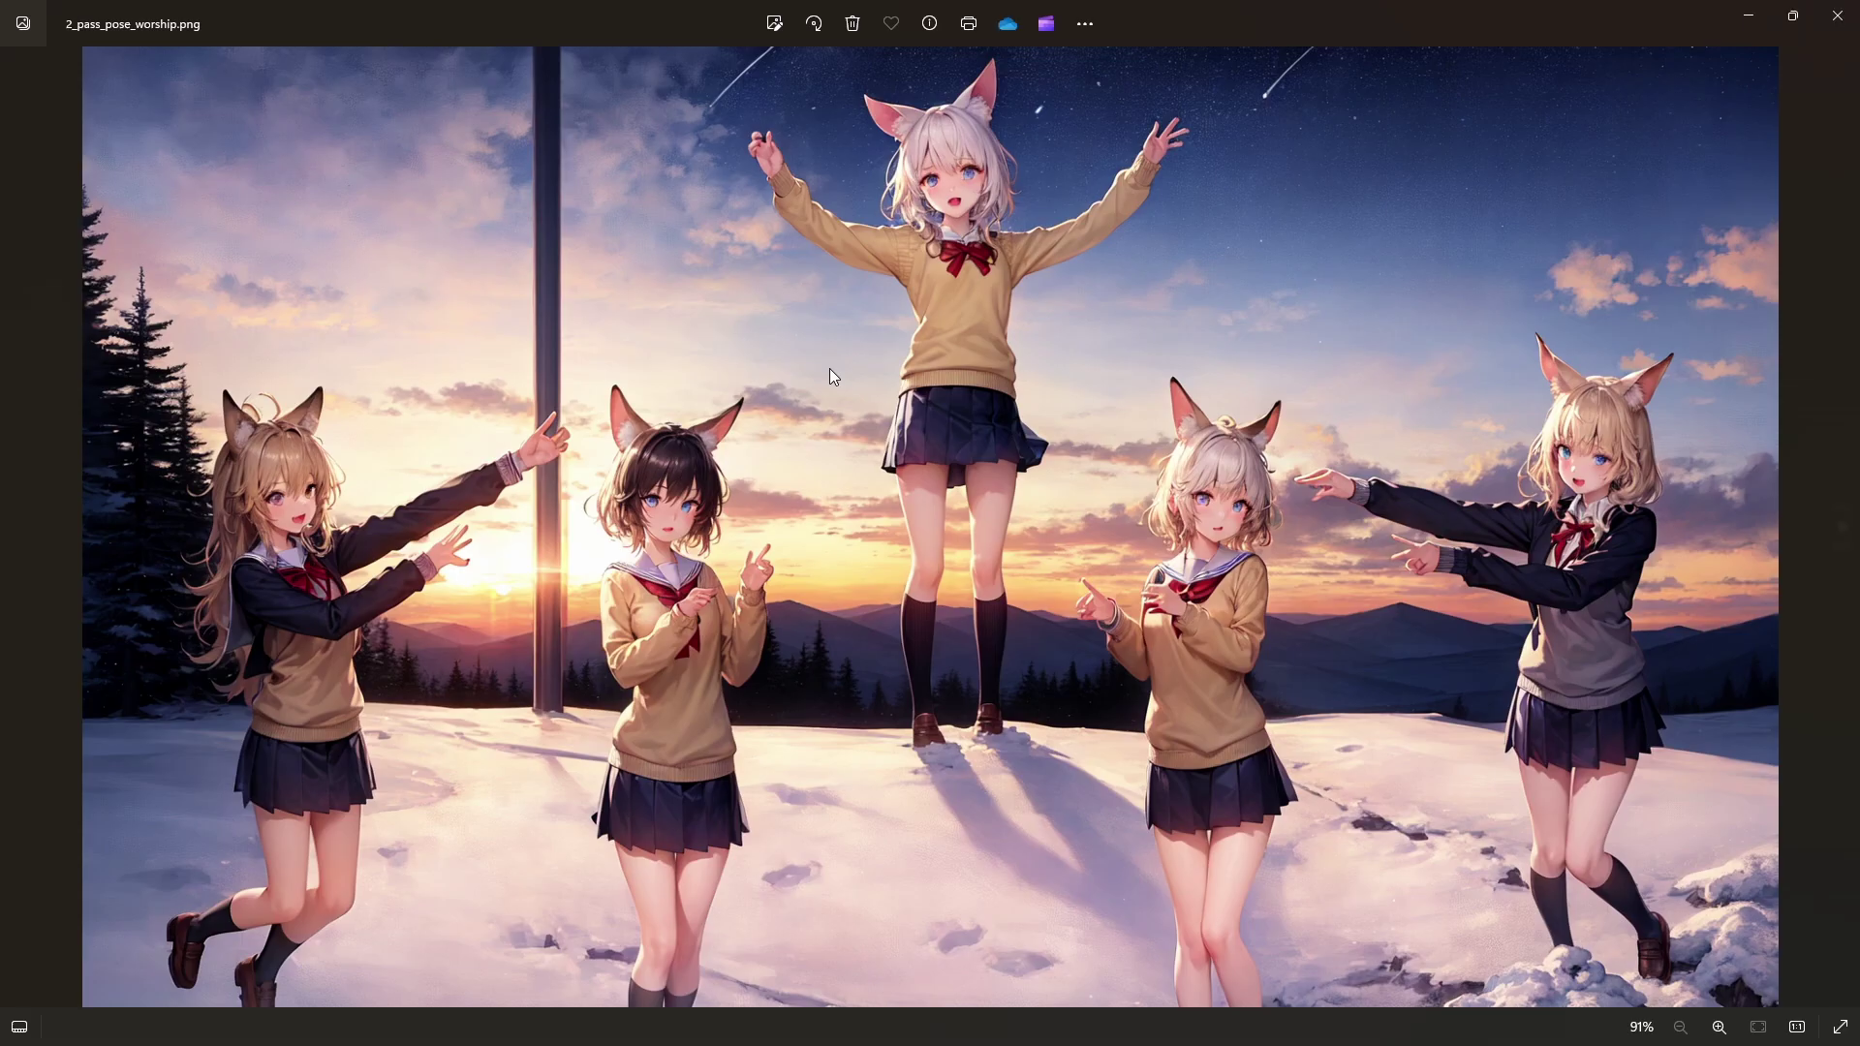
left_click(1837, 19)
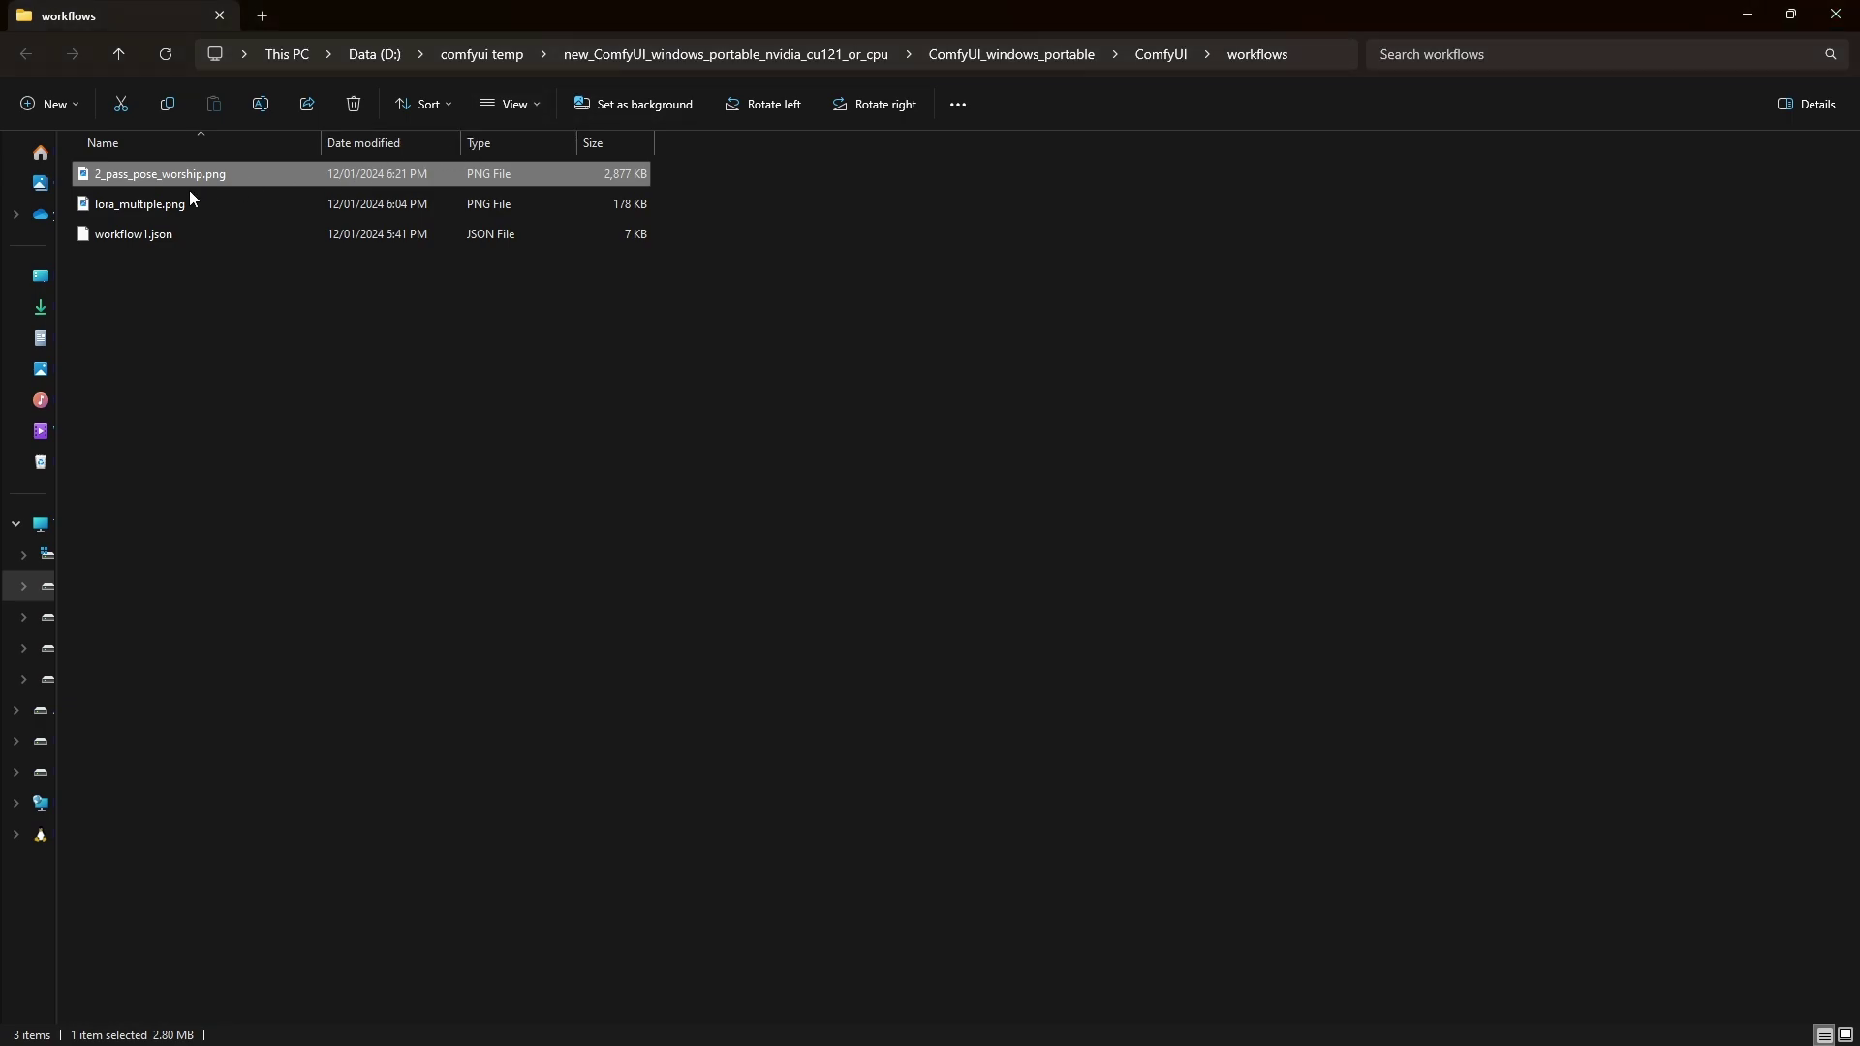
Load the workflow embedded in 2_pass_pose_worship.png onto the ComfyUI canvas.
key("alt+Tab")
left_click_drag(147, 178, 930, 547)
scroll(767, 540, "down", 6)
scroll(290, 532, "up", 15)
Set the Load Checkpoint node's model to aniverse_v15Pruned.safetensors.
left_click(397, 590)
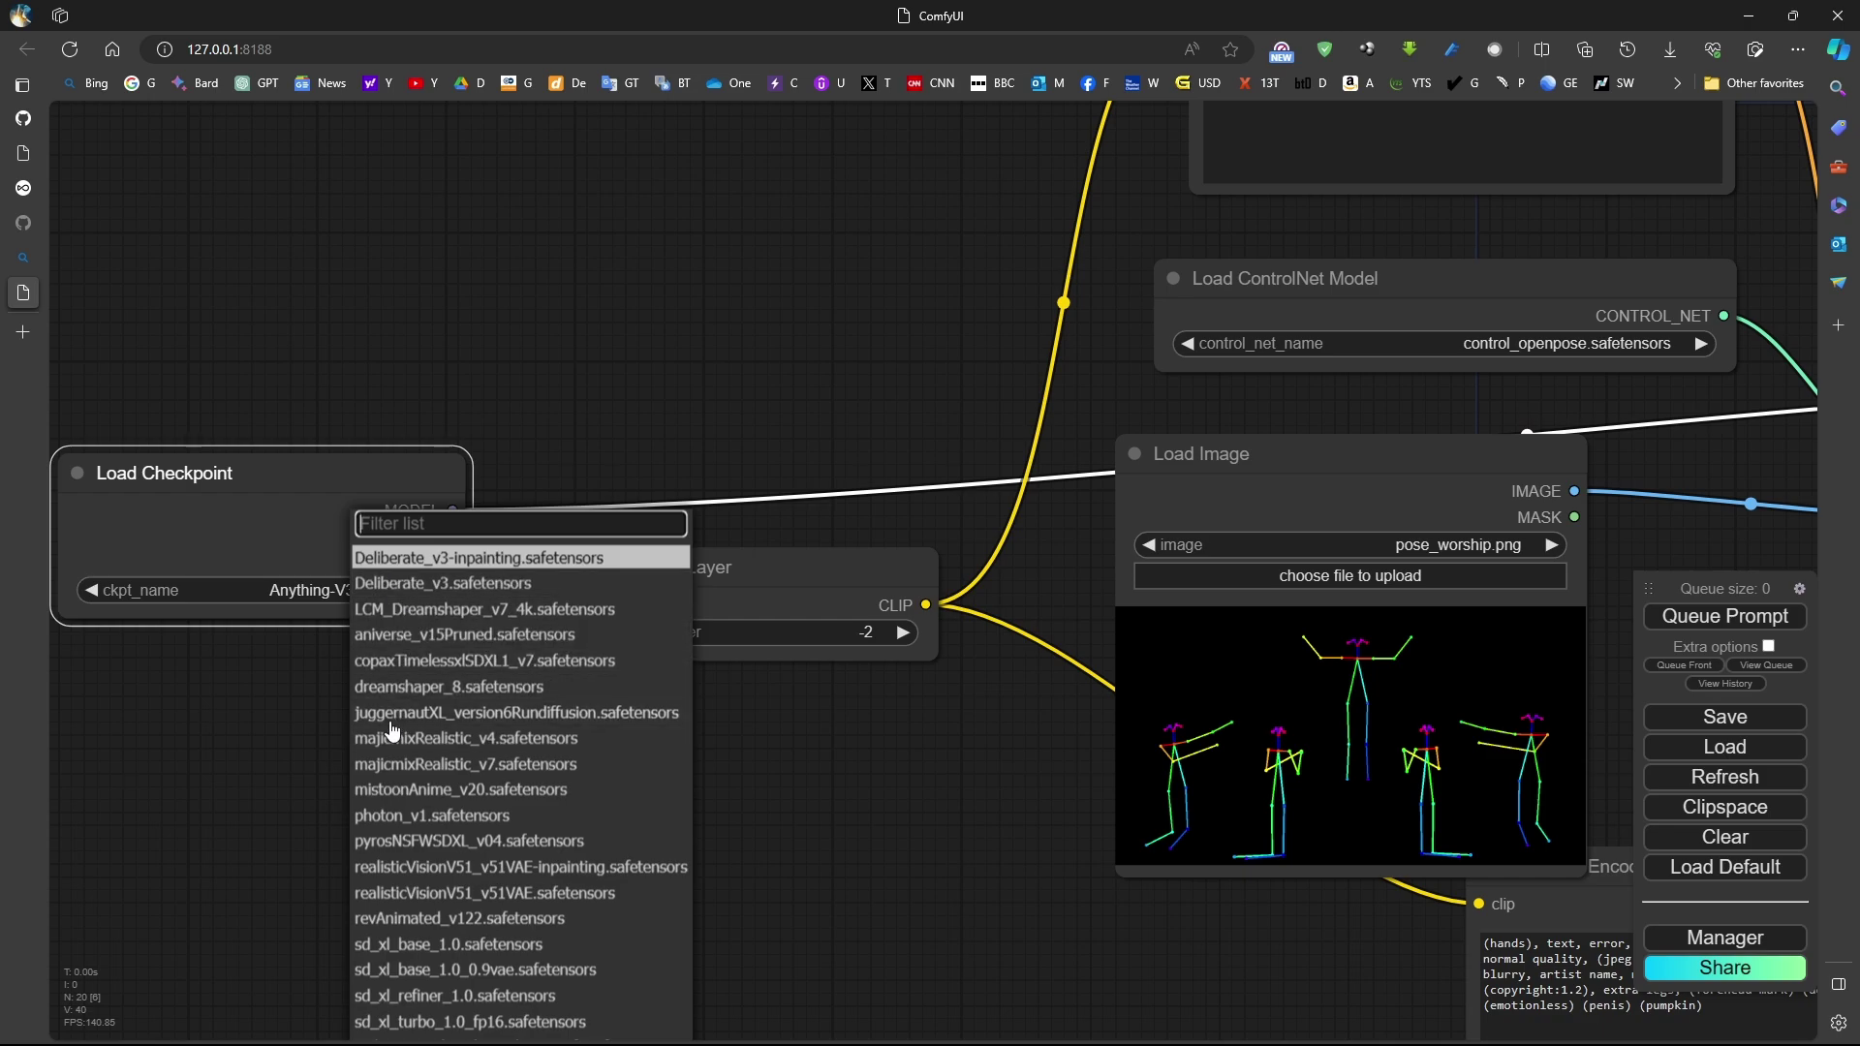
left_click(397, 634)
scroll(528, 672, "down", 3)
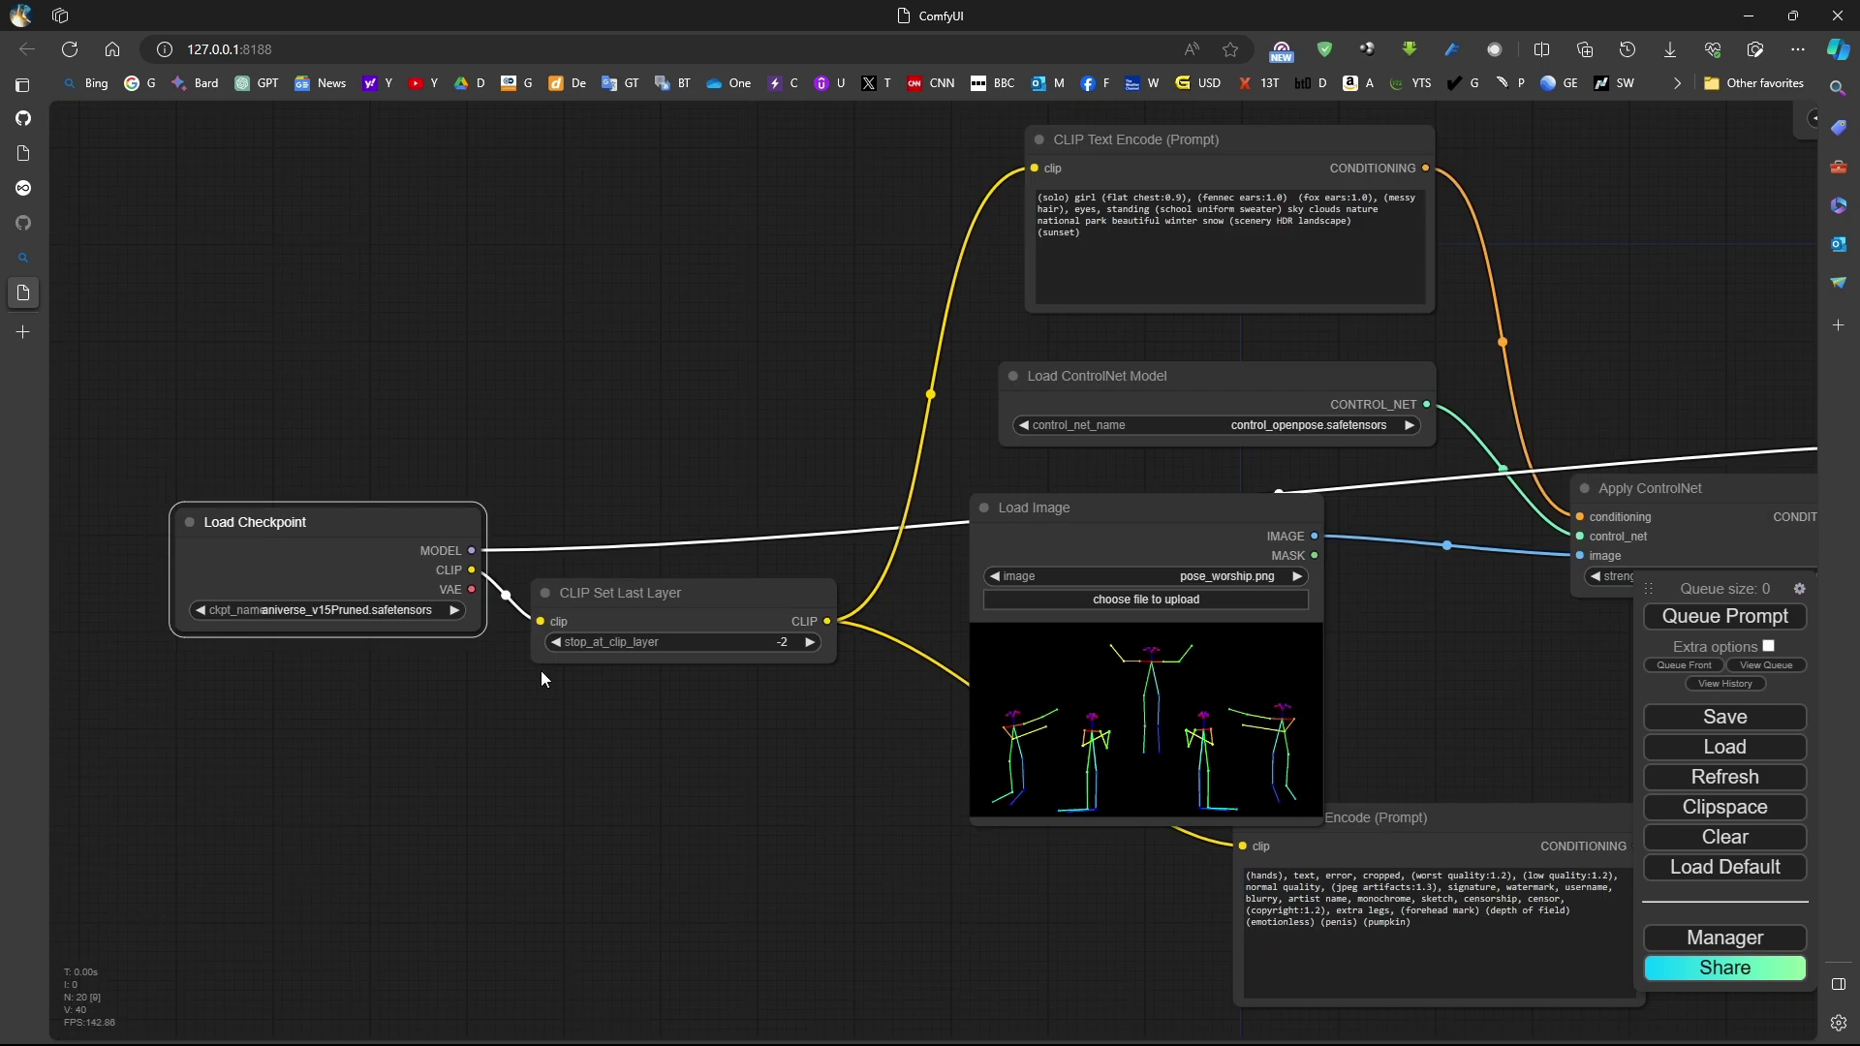
Set the second Load Checkpoint node's model to aniverse_v15Pruned.safetensors.
left_click_drag(782, 389, 250, 491)
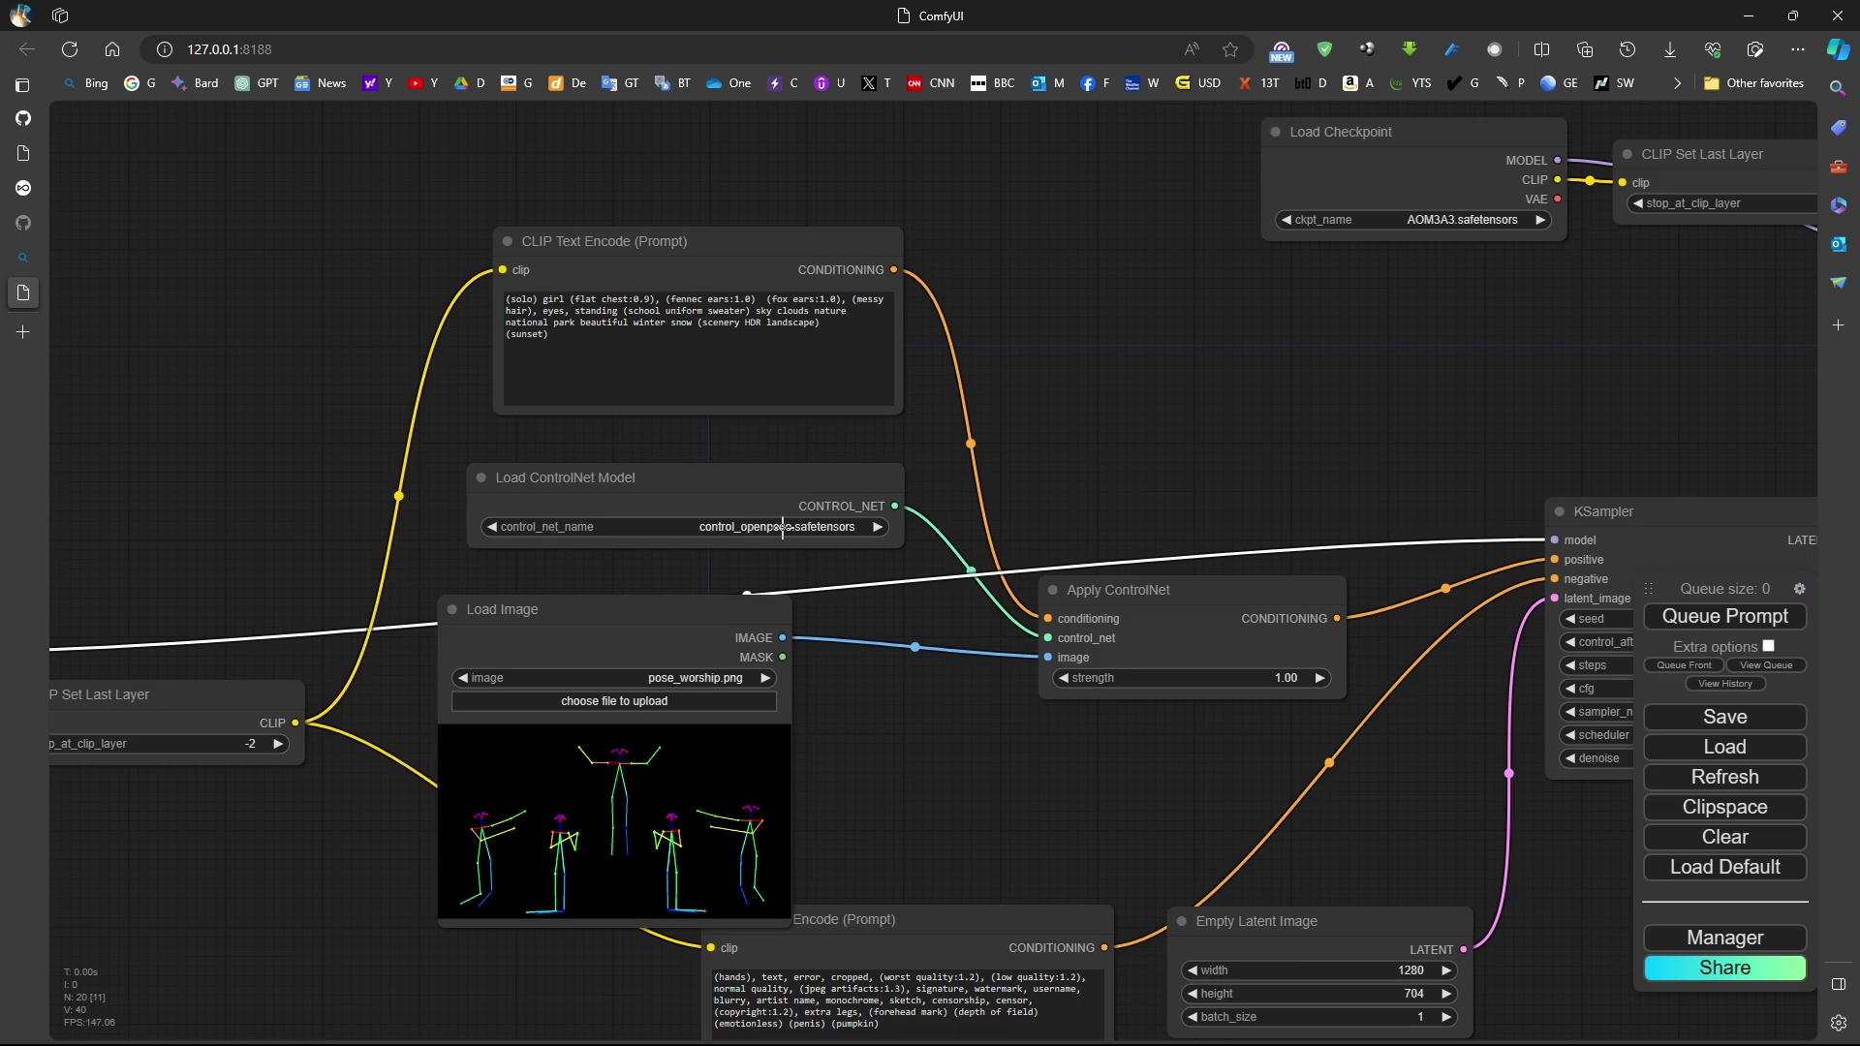
left_click_drag(759, 528, 352, 735)
left_click(1073, 426)
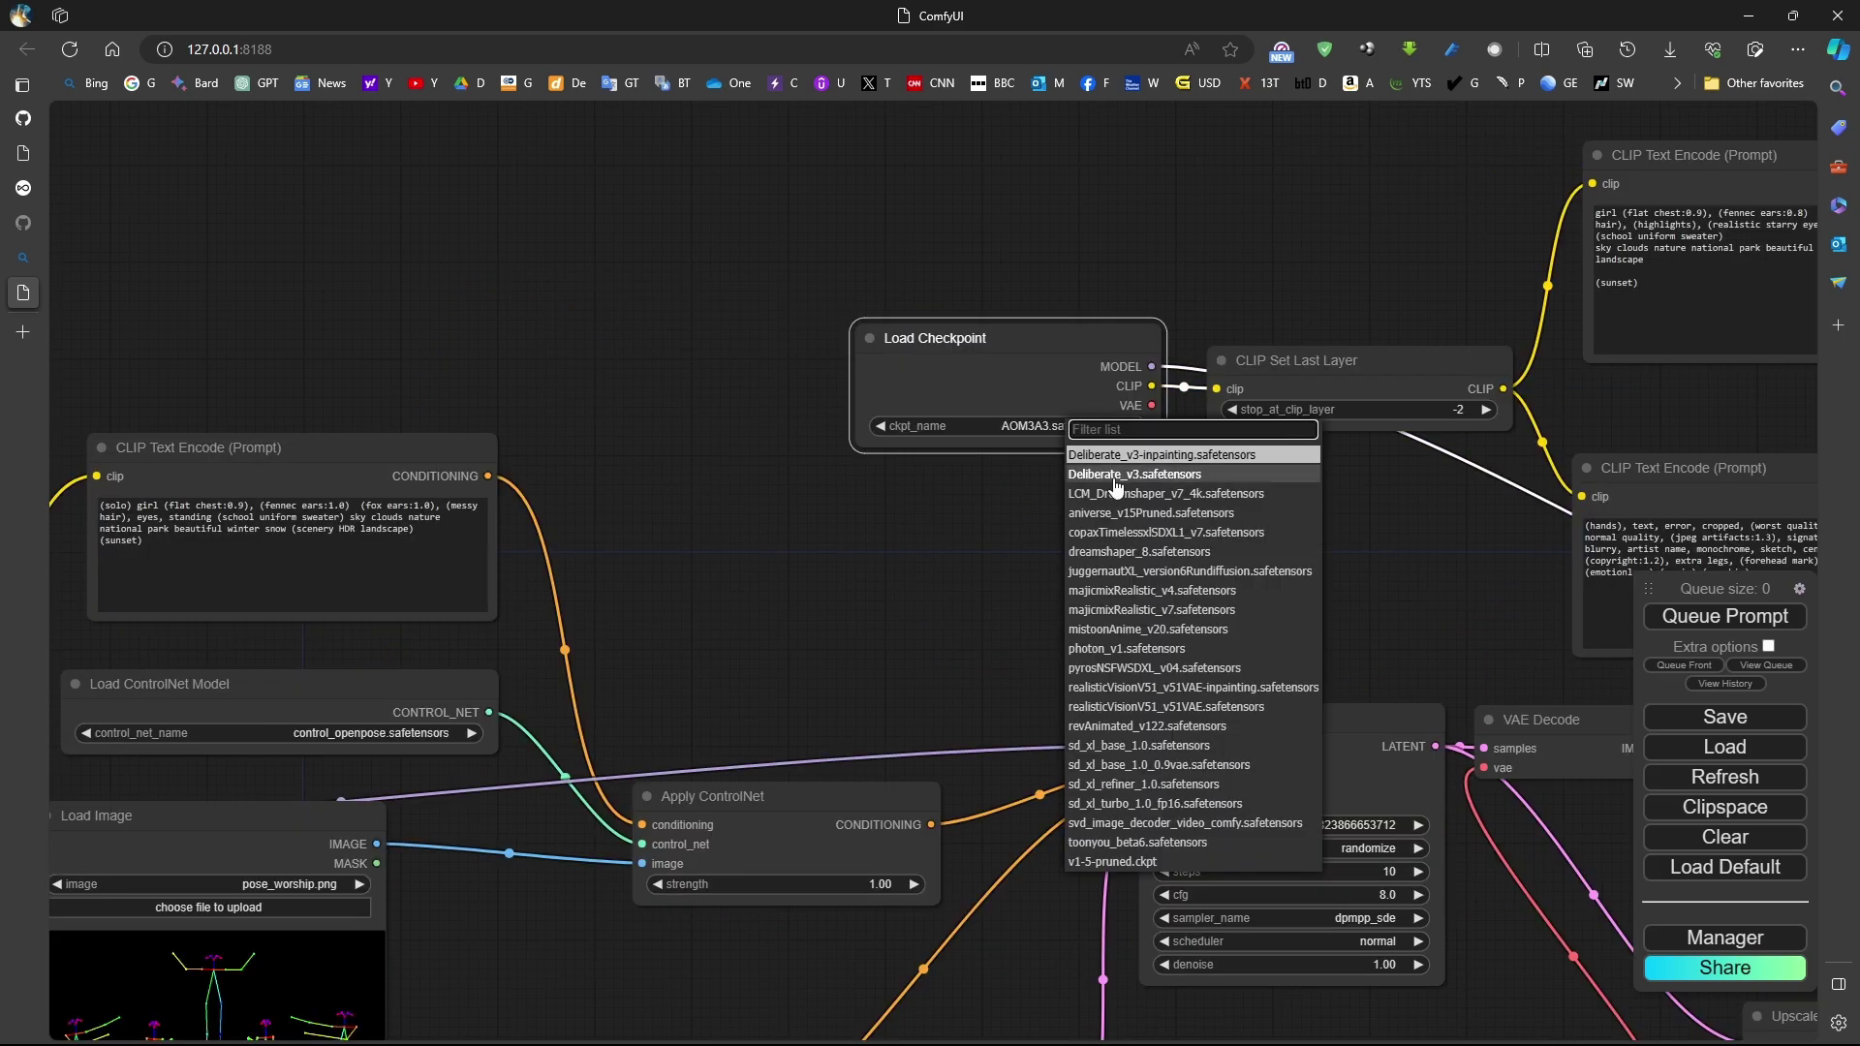
left_click(1120, 520)
Set the Load VAE node's model to vae-ft-mse-840000-ema-pruned.safetensors.
left_click_drag(1166, 523, 786, 226)
left_click(1133, 849)
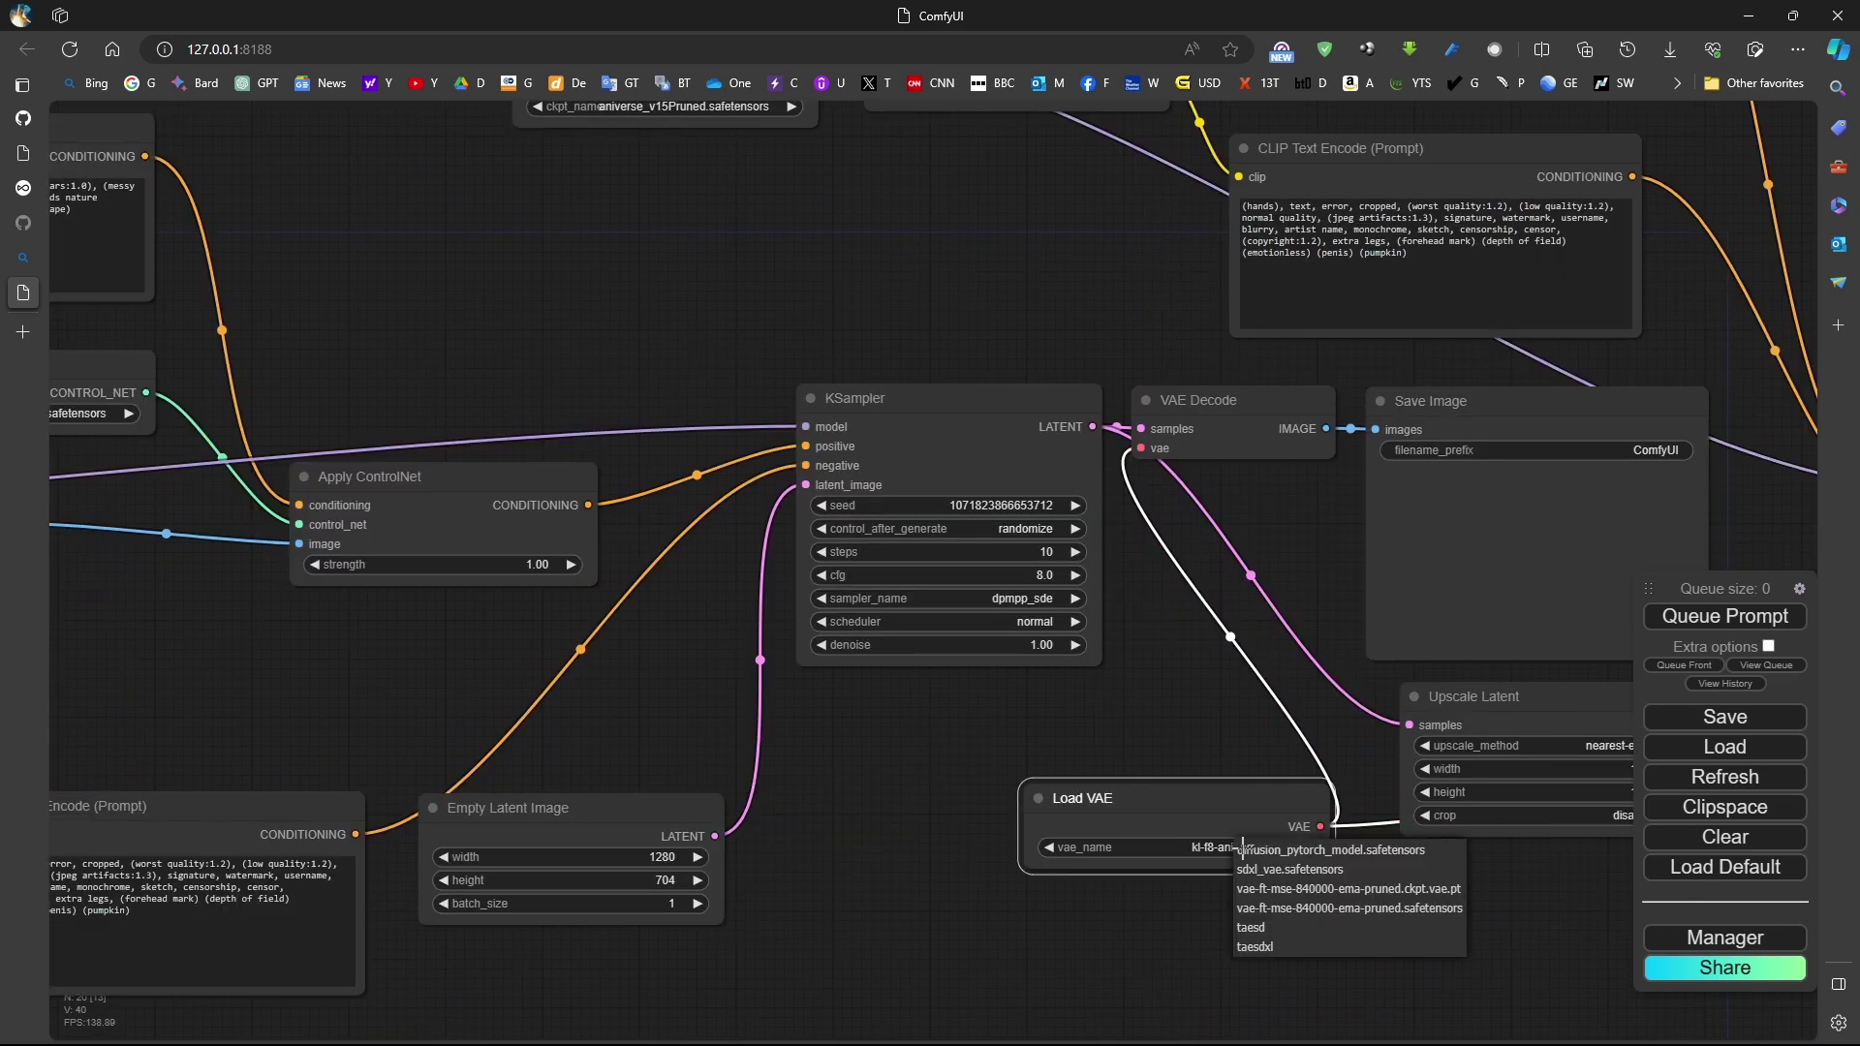
left_click(1194, 903)
Try to queue the two-pass pose workflow for generation and dismiss the validation message.
scroll(842, 843, "down", 3)
left_click_drag(842, 843, 344, 799)
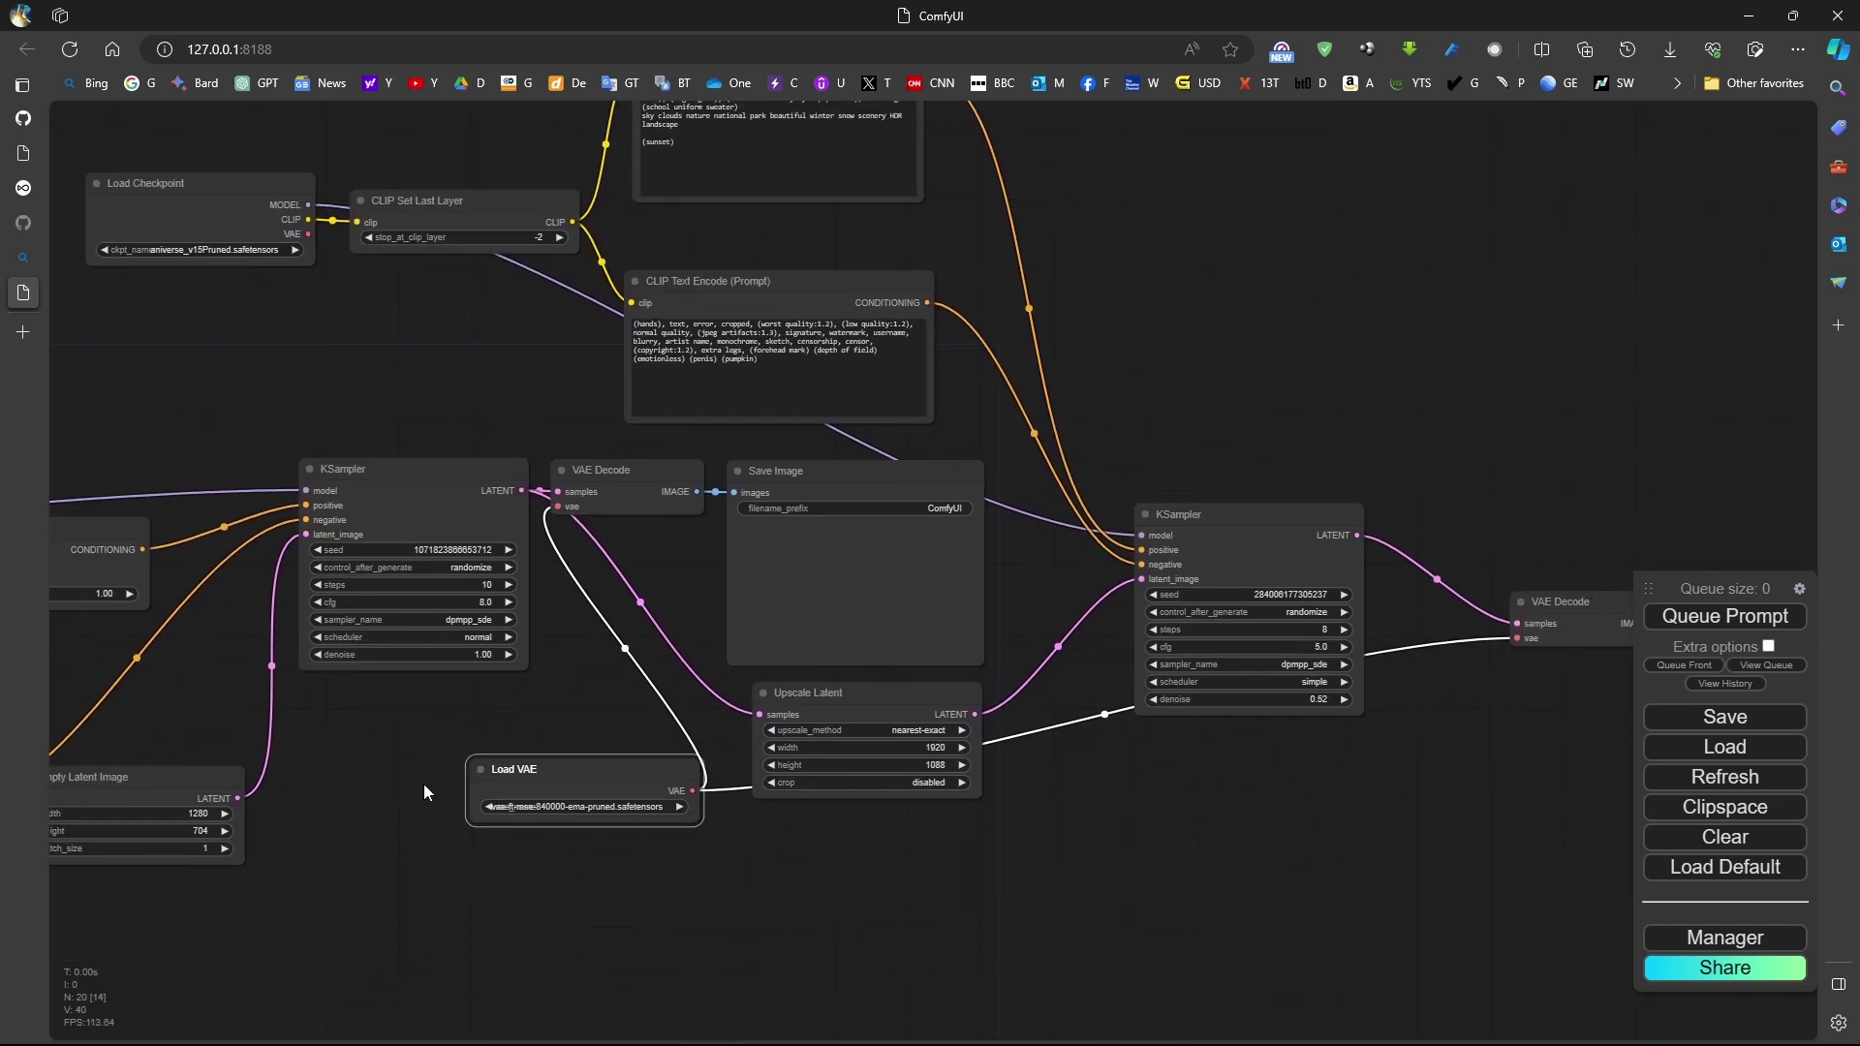
scroll(1101, 786, "up", 2)
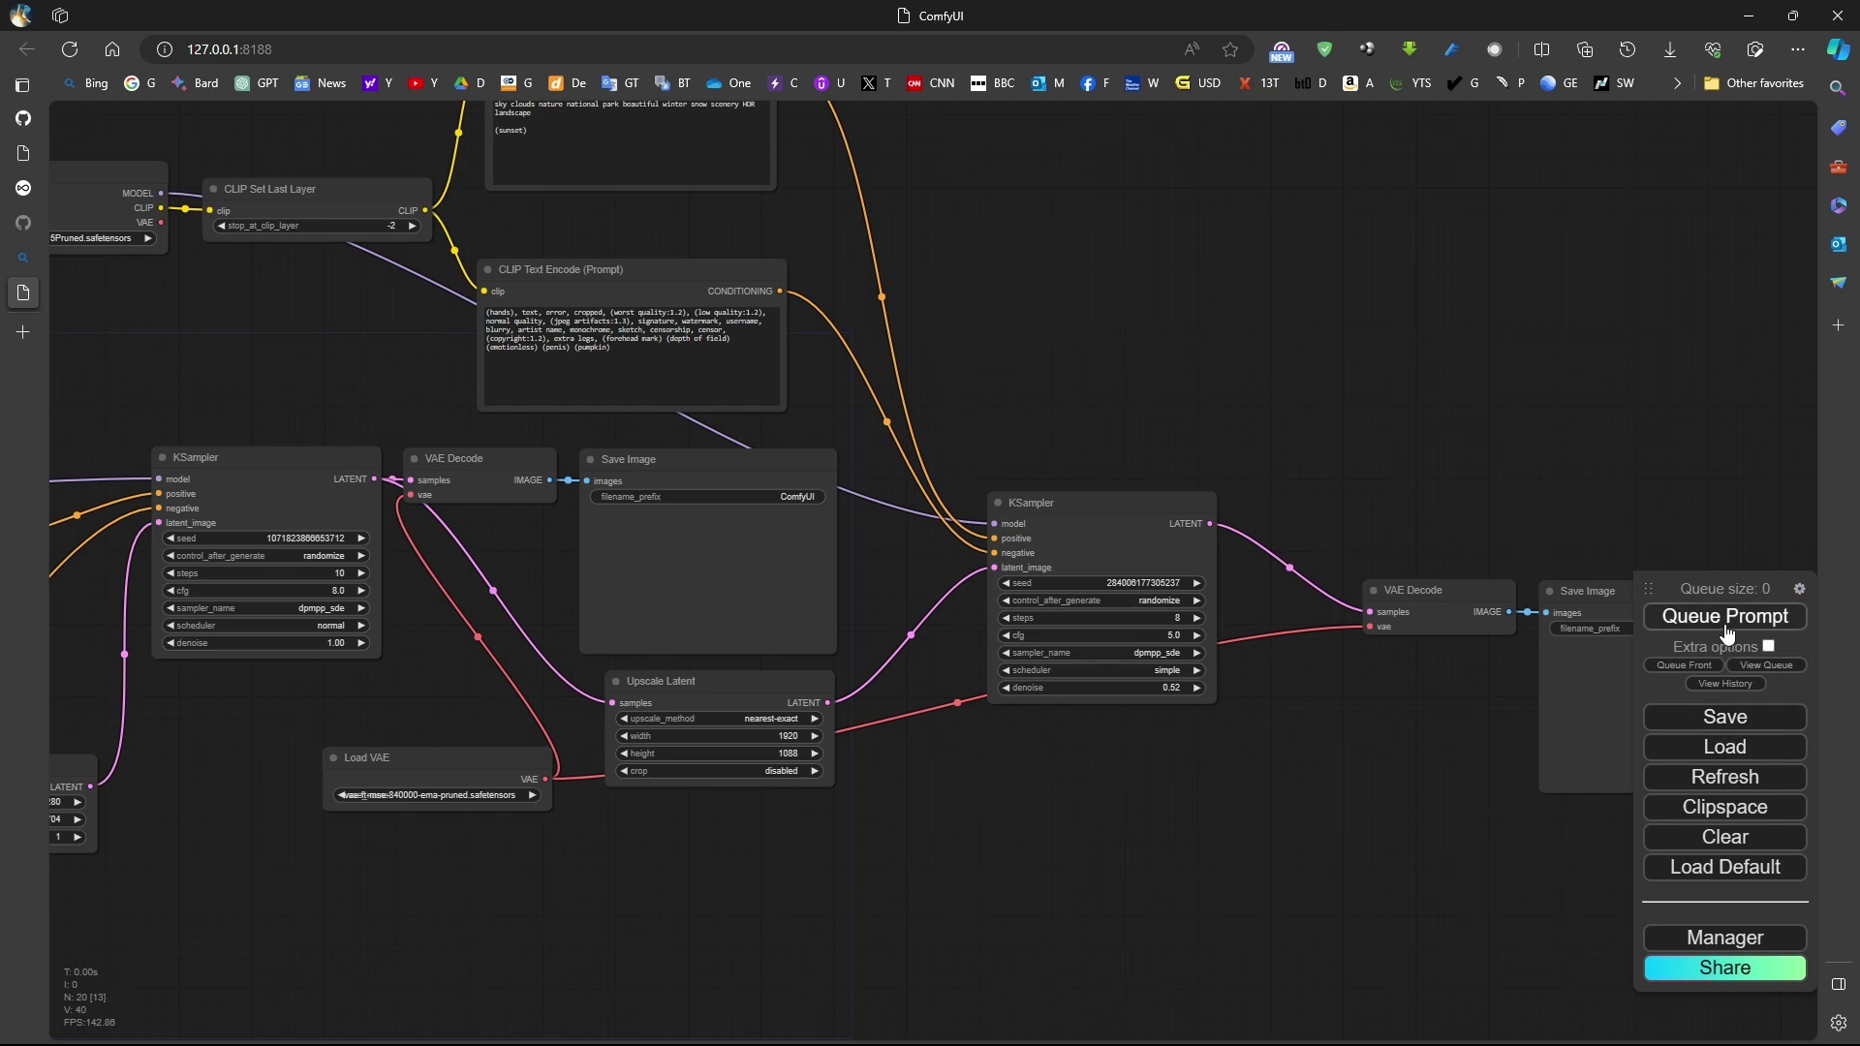
left_click(1725, 618)
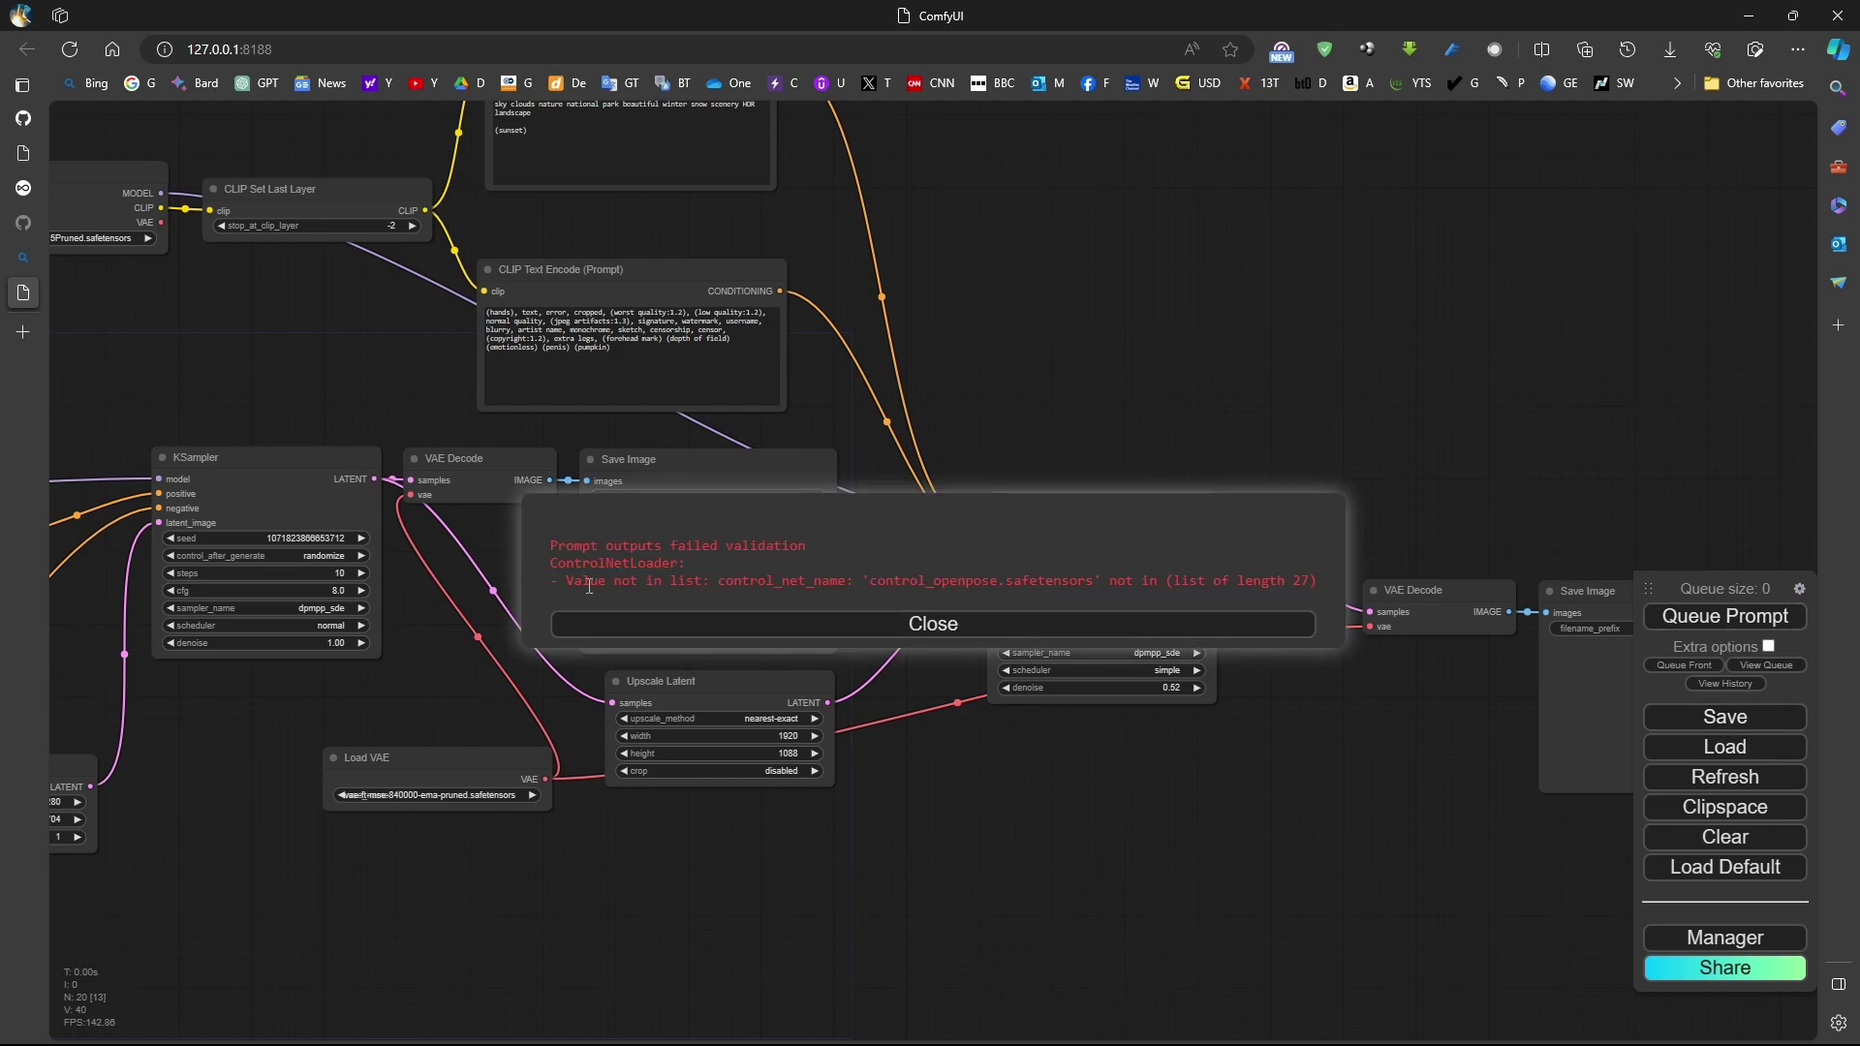
left_click(1021, 623)
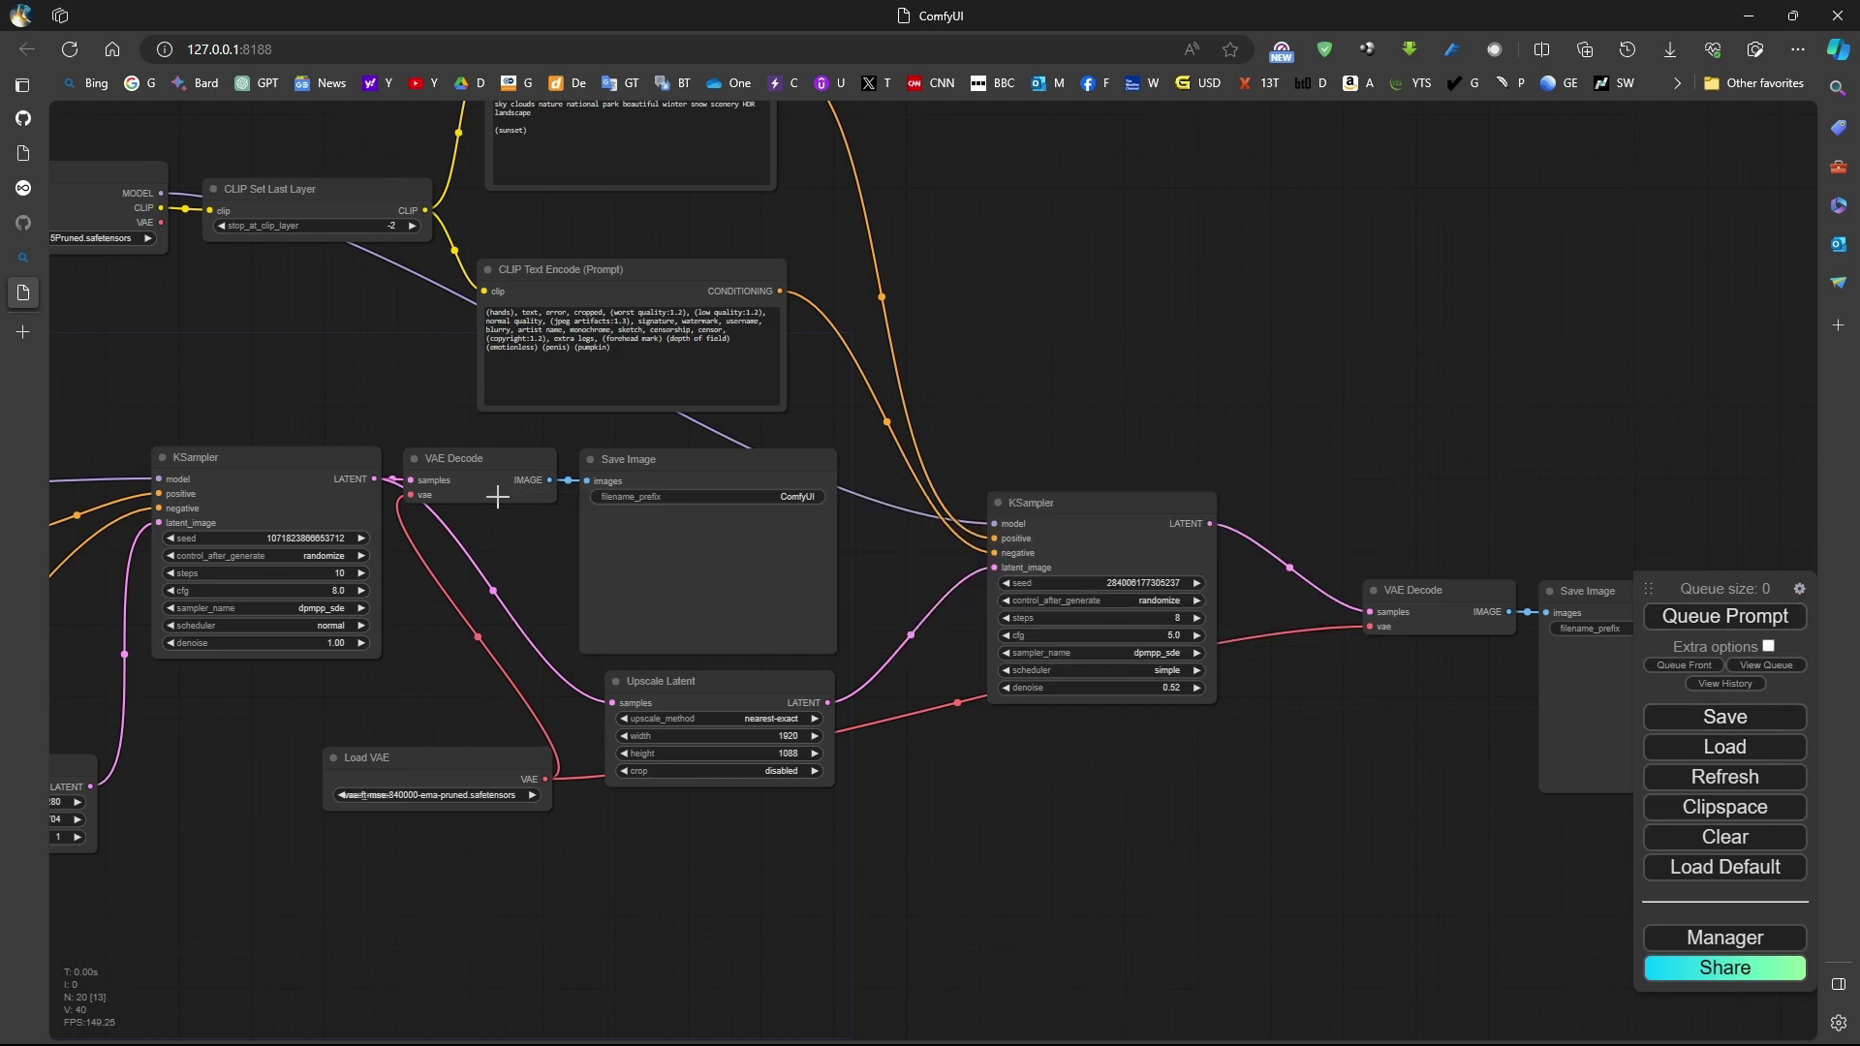
Set the Load ControlNet Model node to control_v11p_sd15_openpose.pth and queue the prompt.
left_click_drag(475, 432, 1428, 533)
scroll(609, 569, "up", 7)
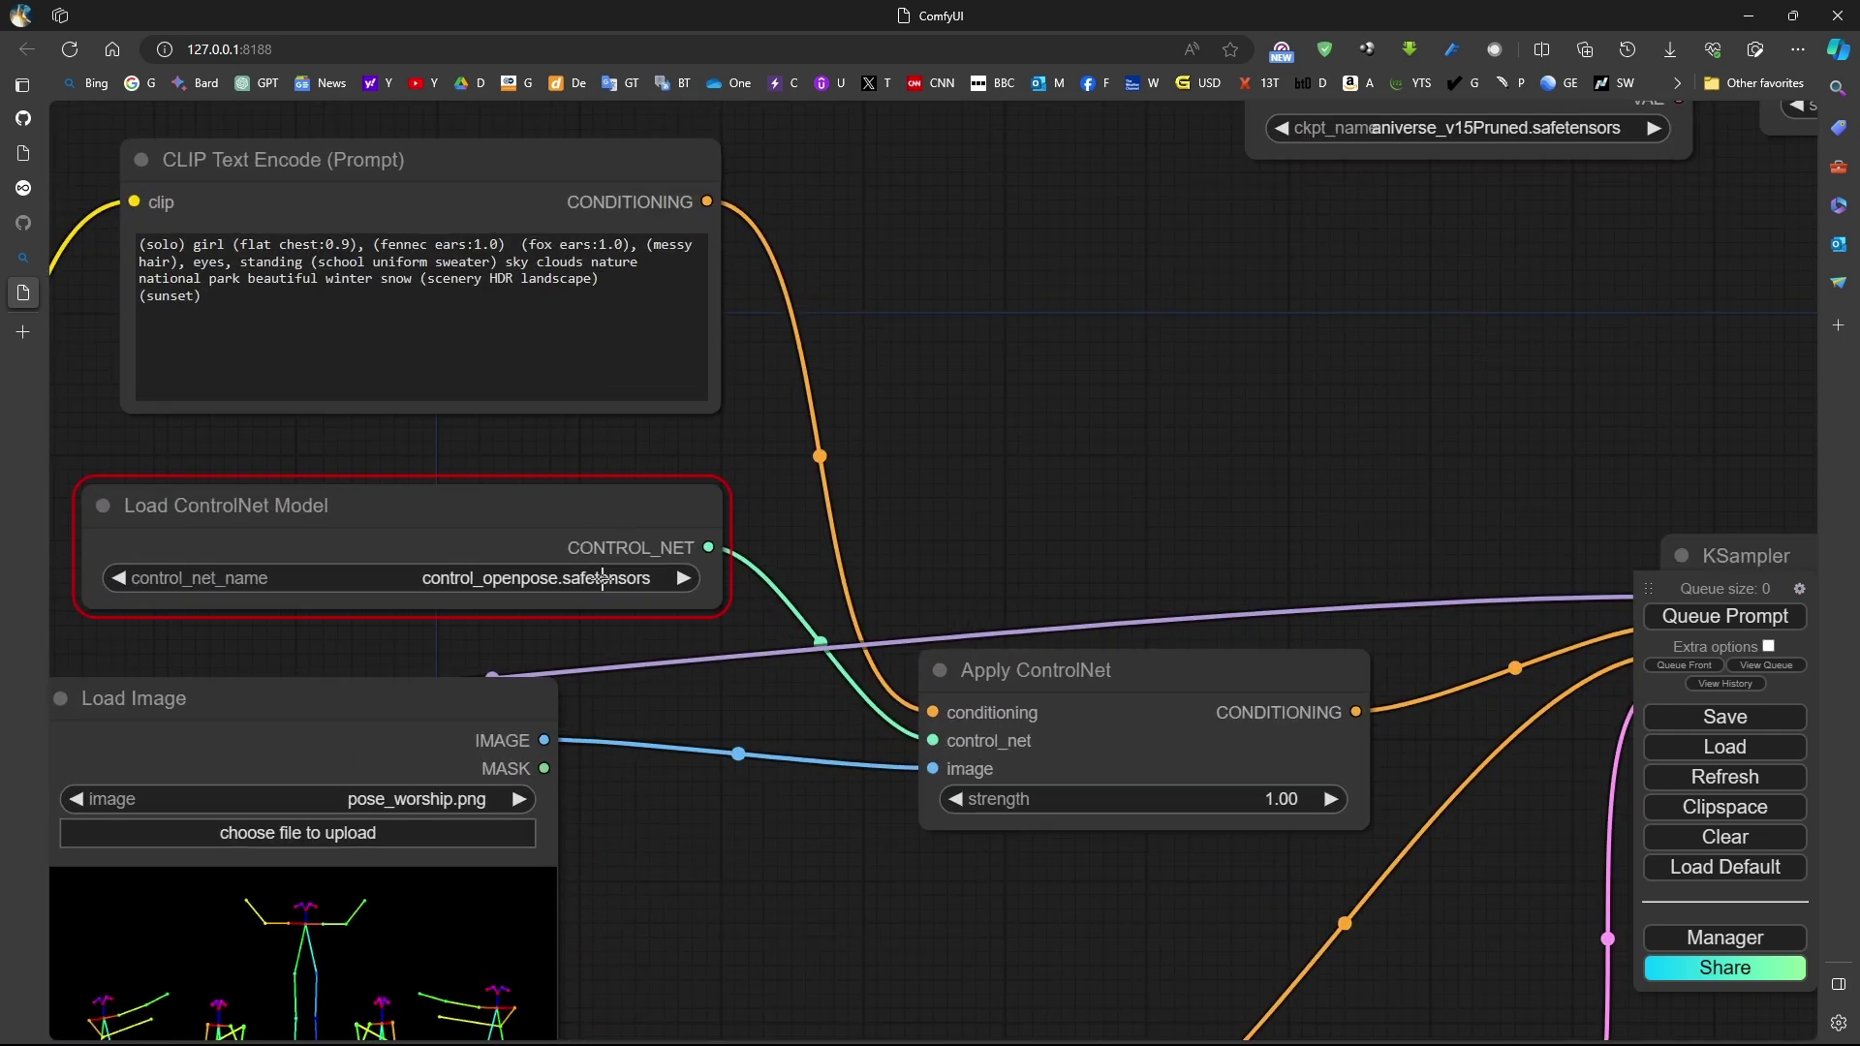
left_click(604, 581)
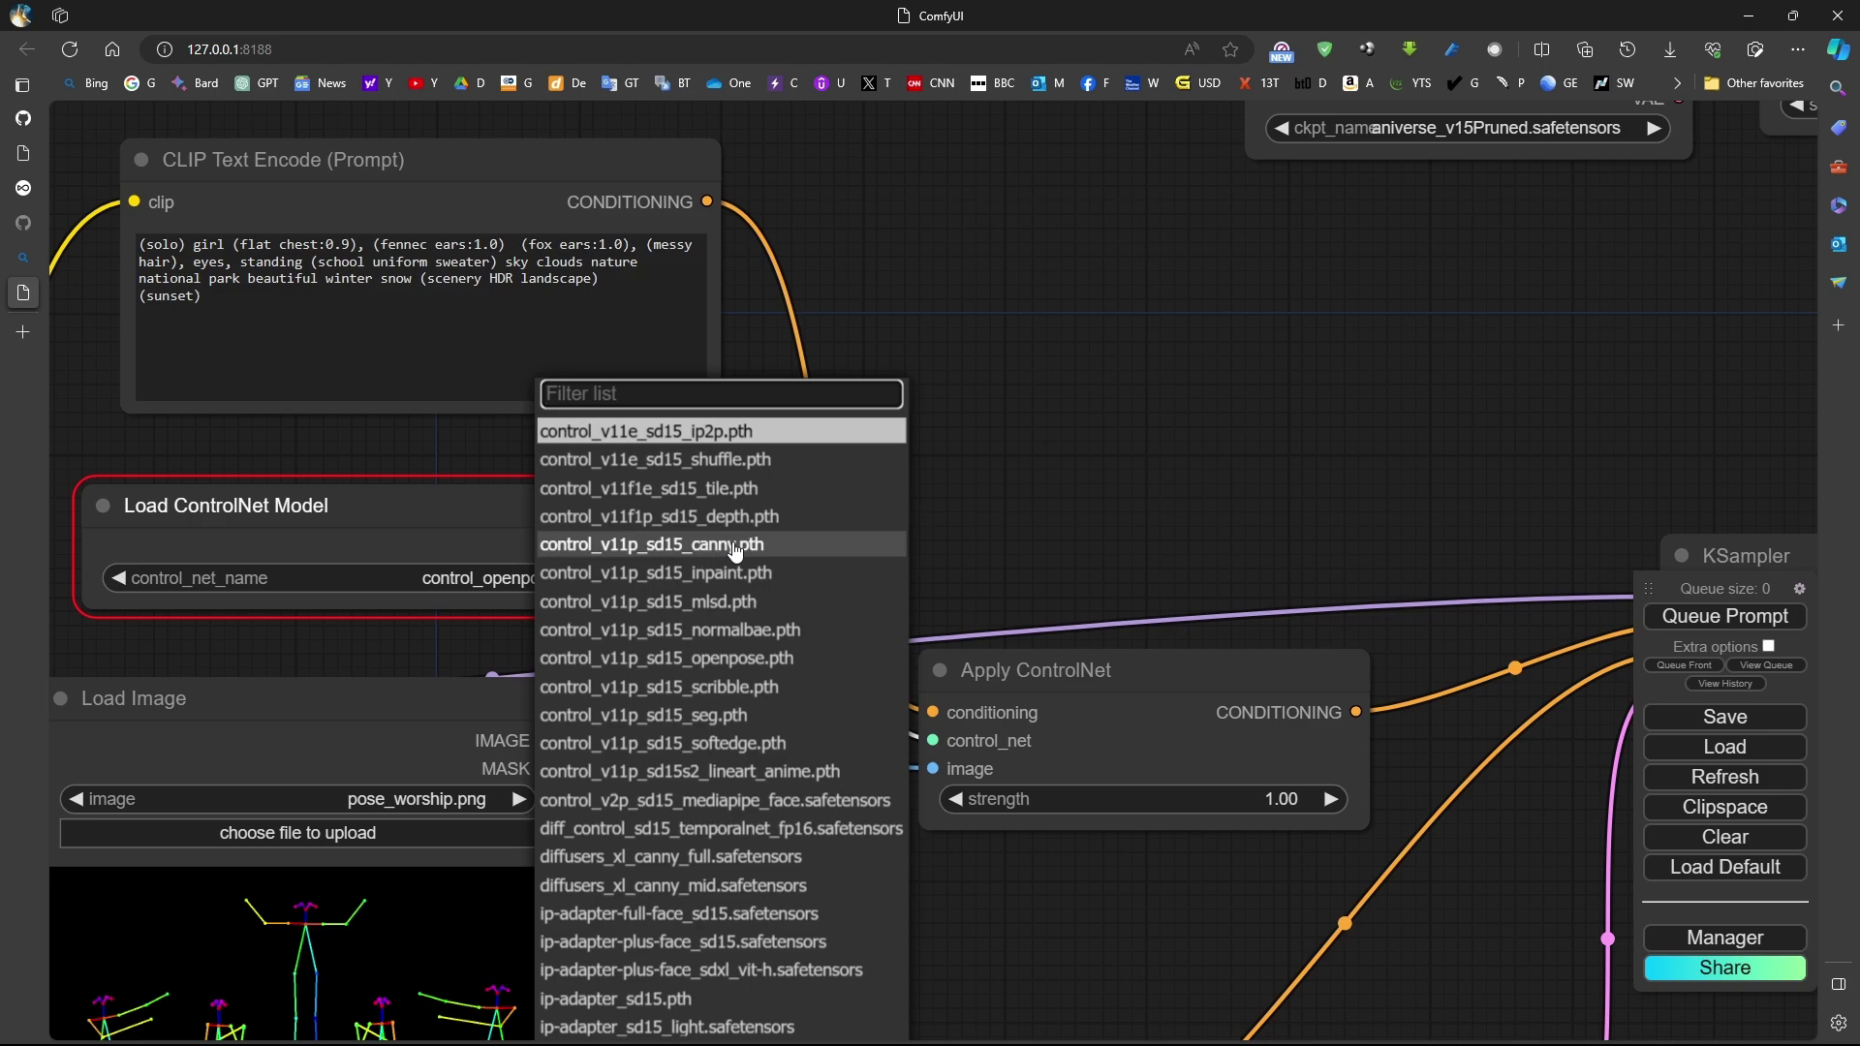
left_click(787, 661)
scroll(766, 668, "down", 2)
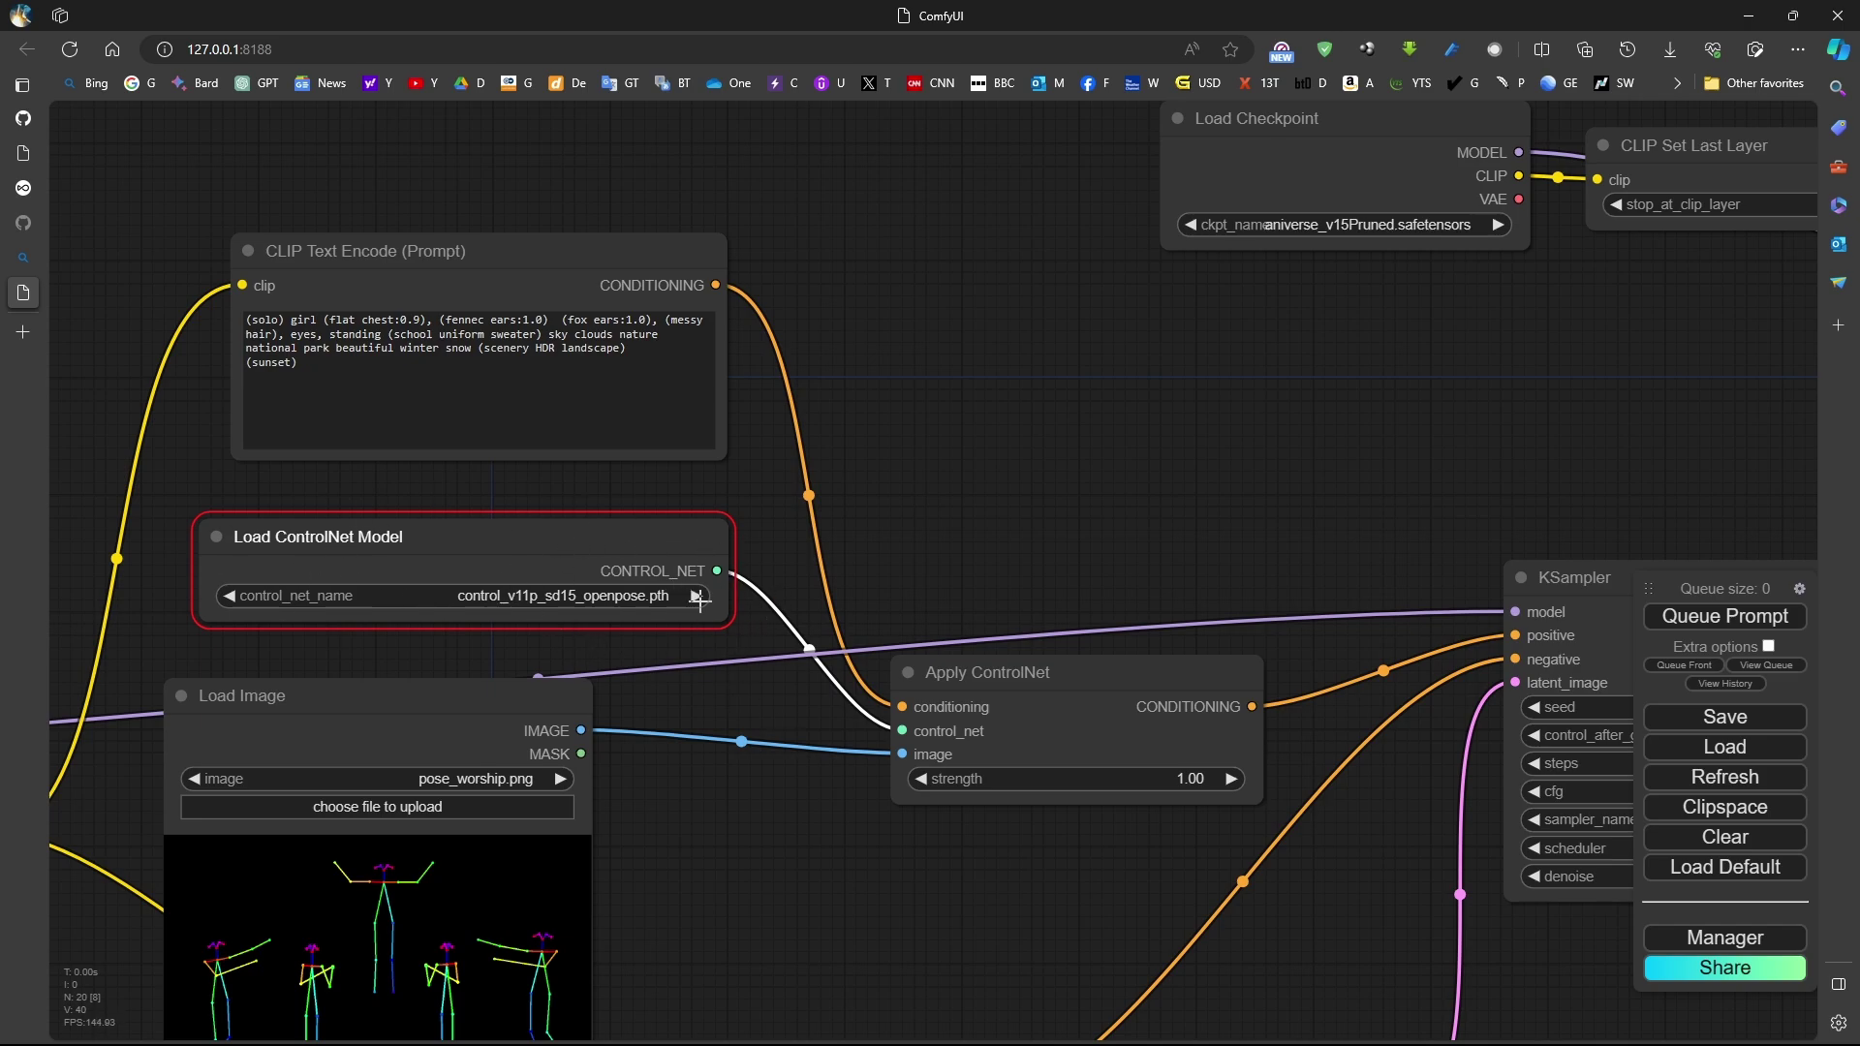
left_click(1729, 618)
Examine the generated first-pass image and how the pose image, ControlNet nodes, prompts and KSampler are connected in the two-pass workflow.
scroll(1252, 717, "down", 4)
left_click_drag(1374, 760, 676, 550)
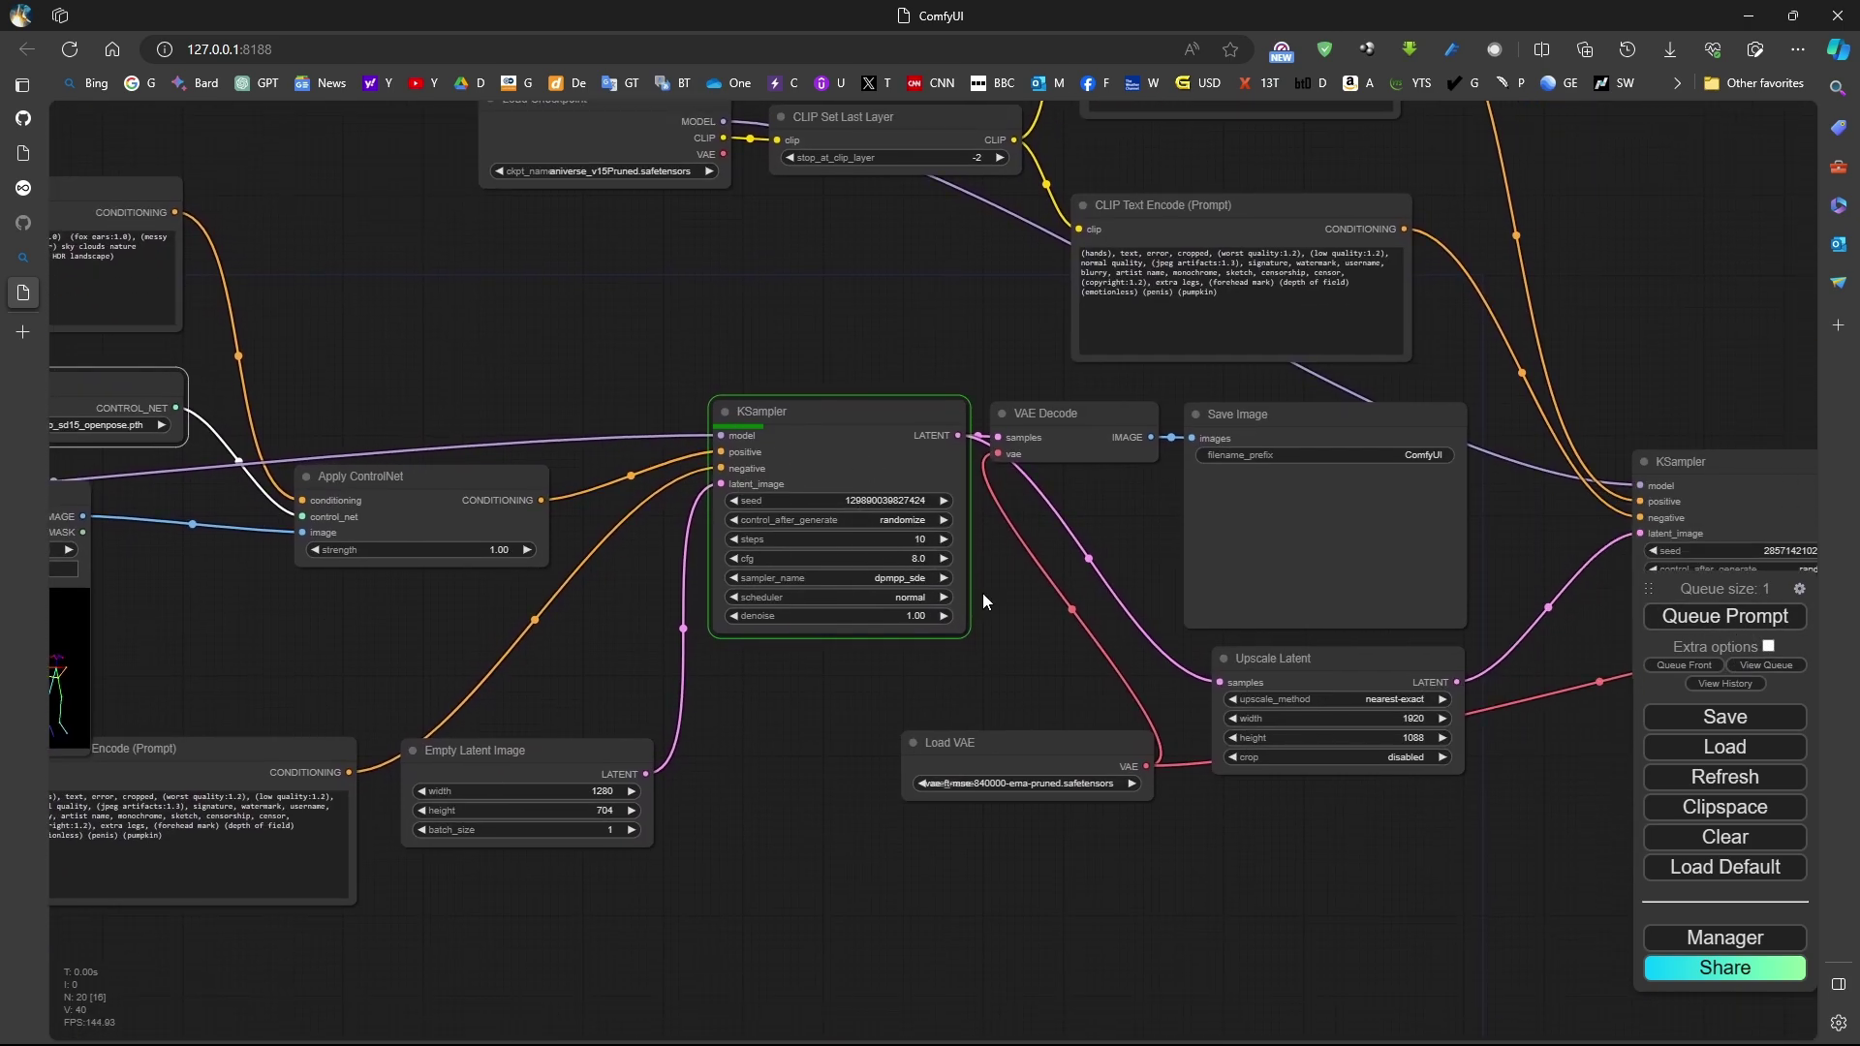
scroll(999, 585, "down", 3)
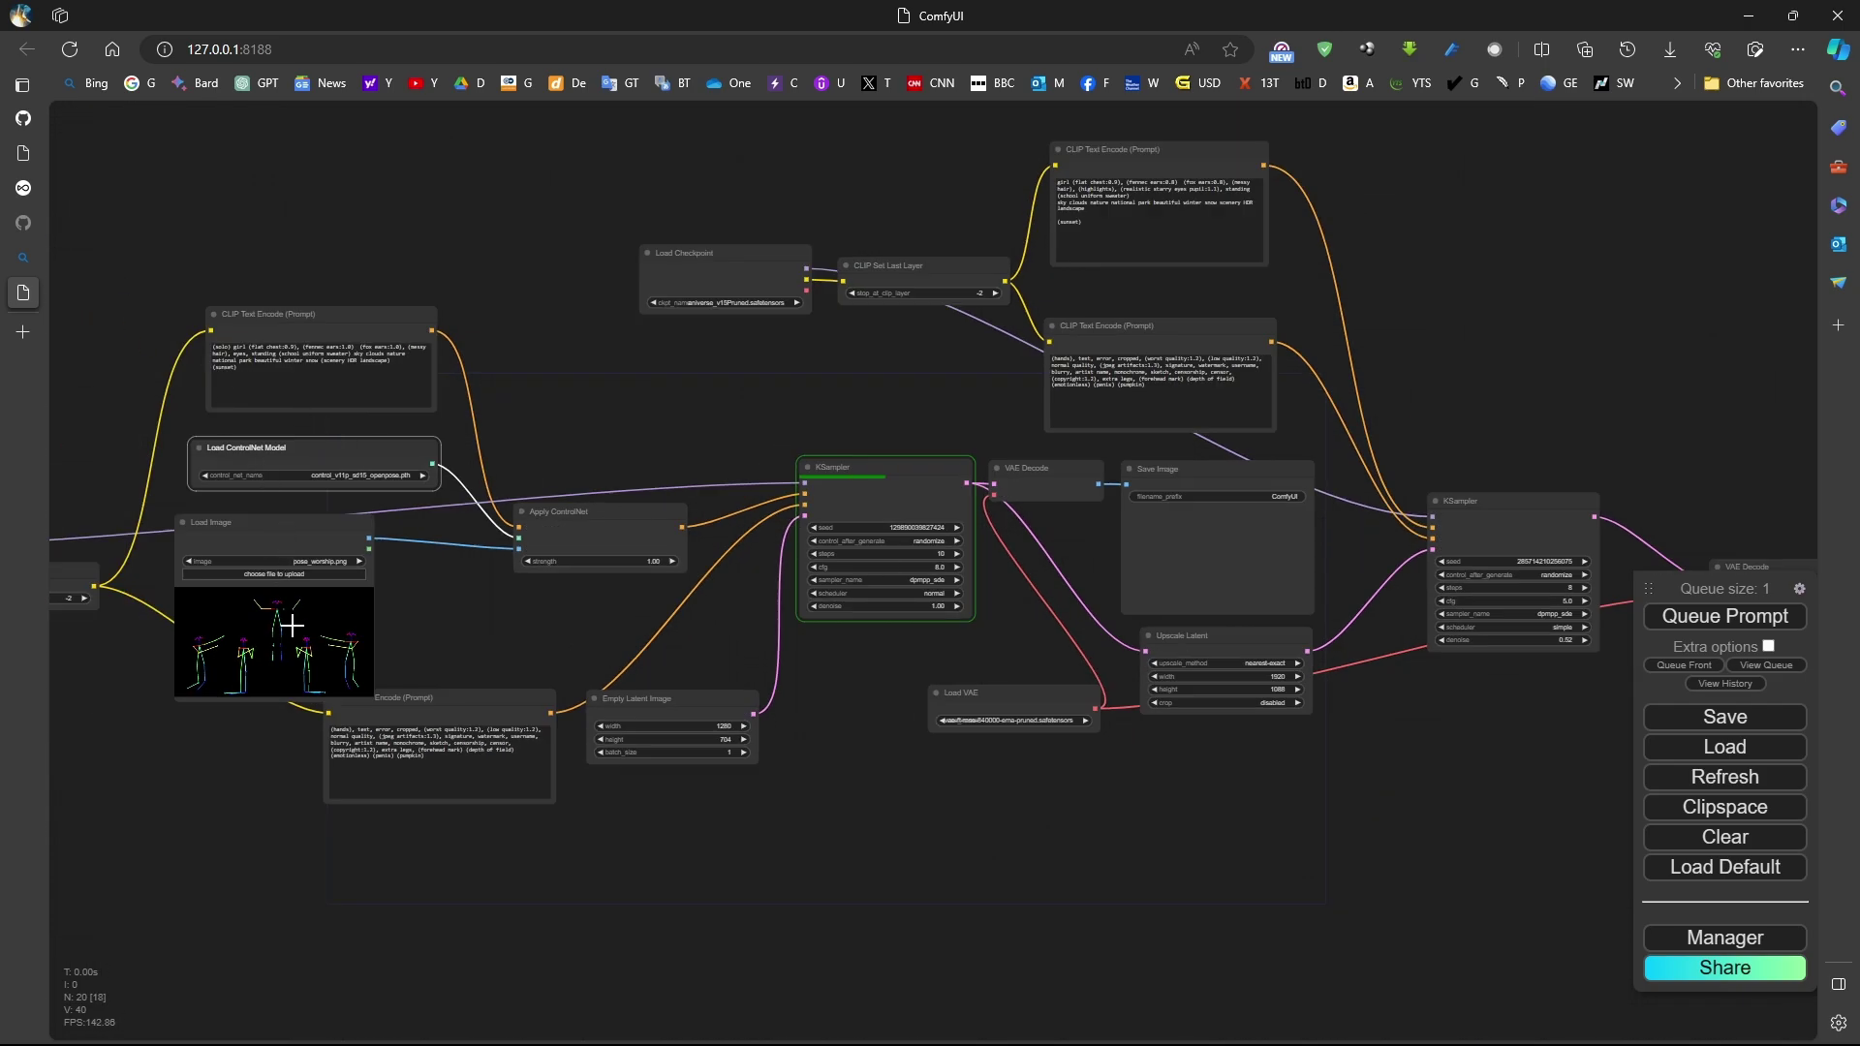
scroll(234, 664, "up", 3)
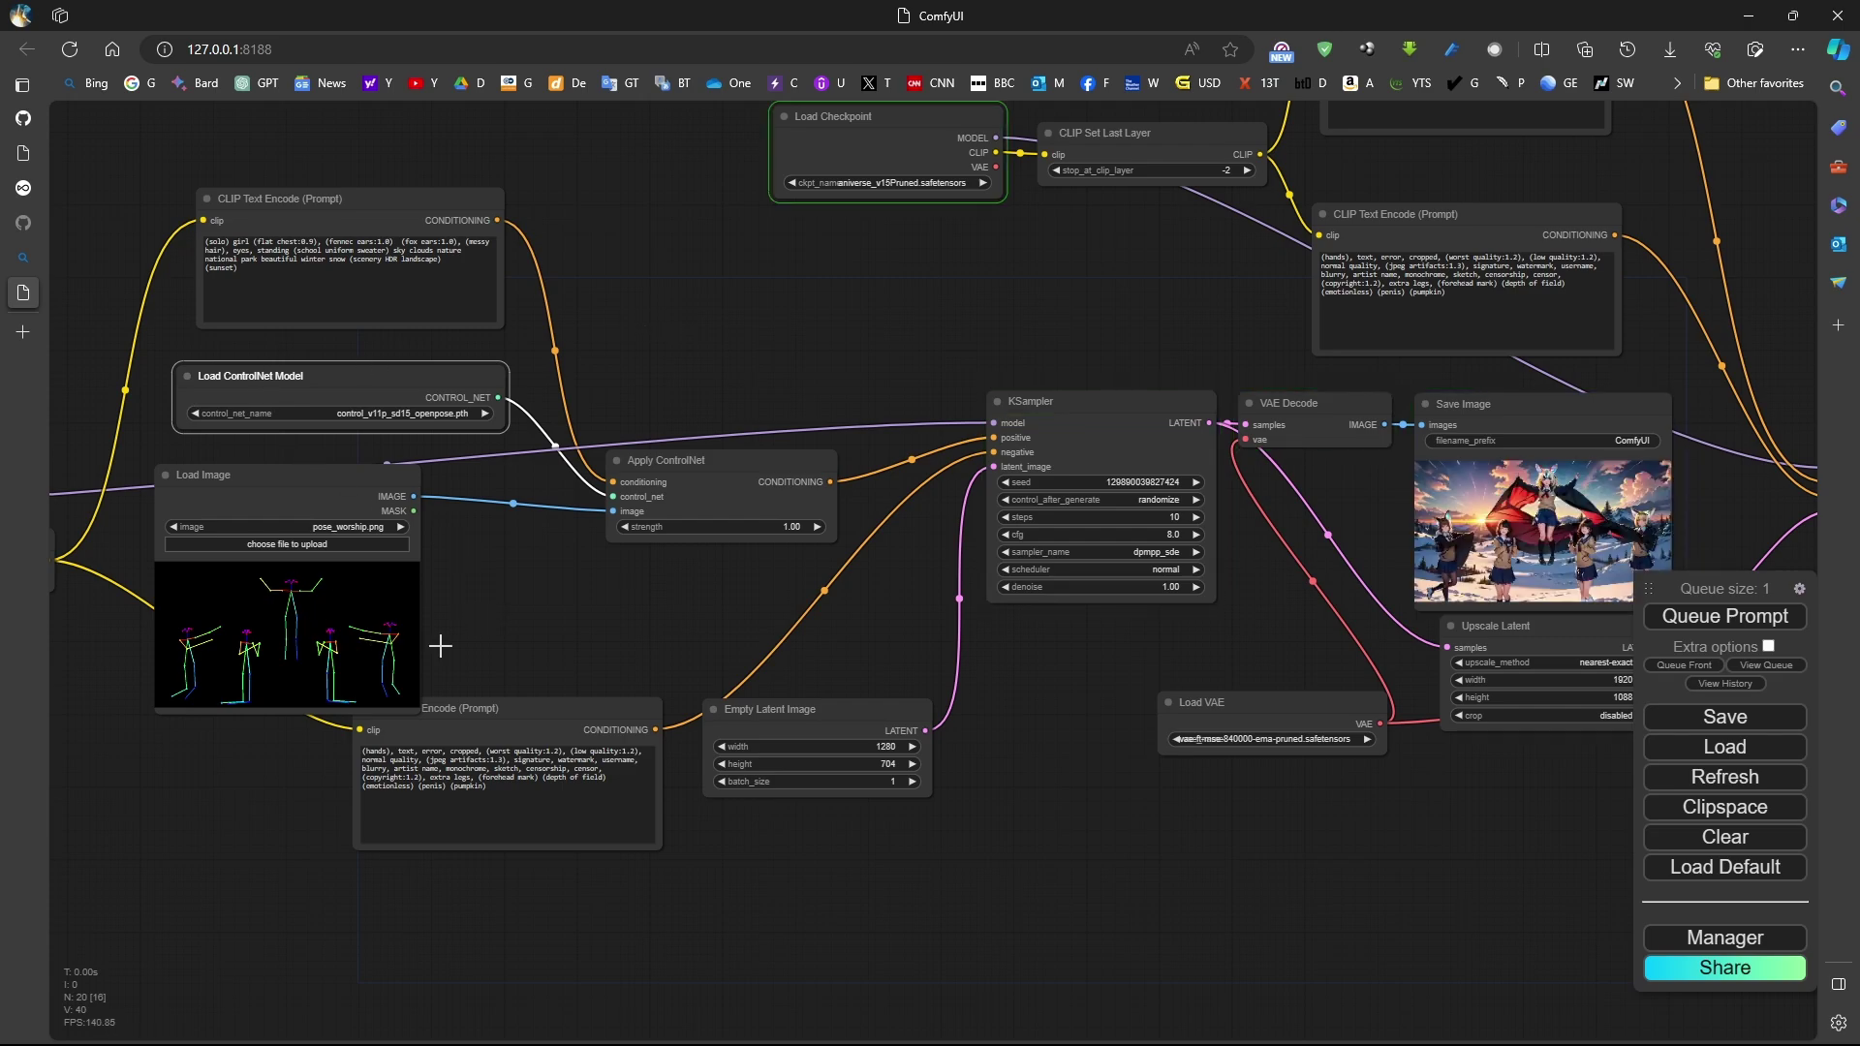
scroll(1734, 505, "up", 8)
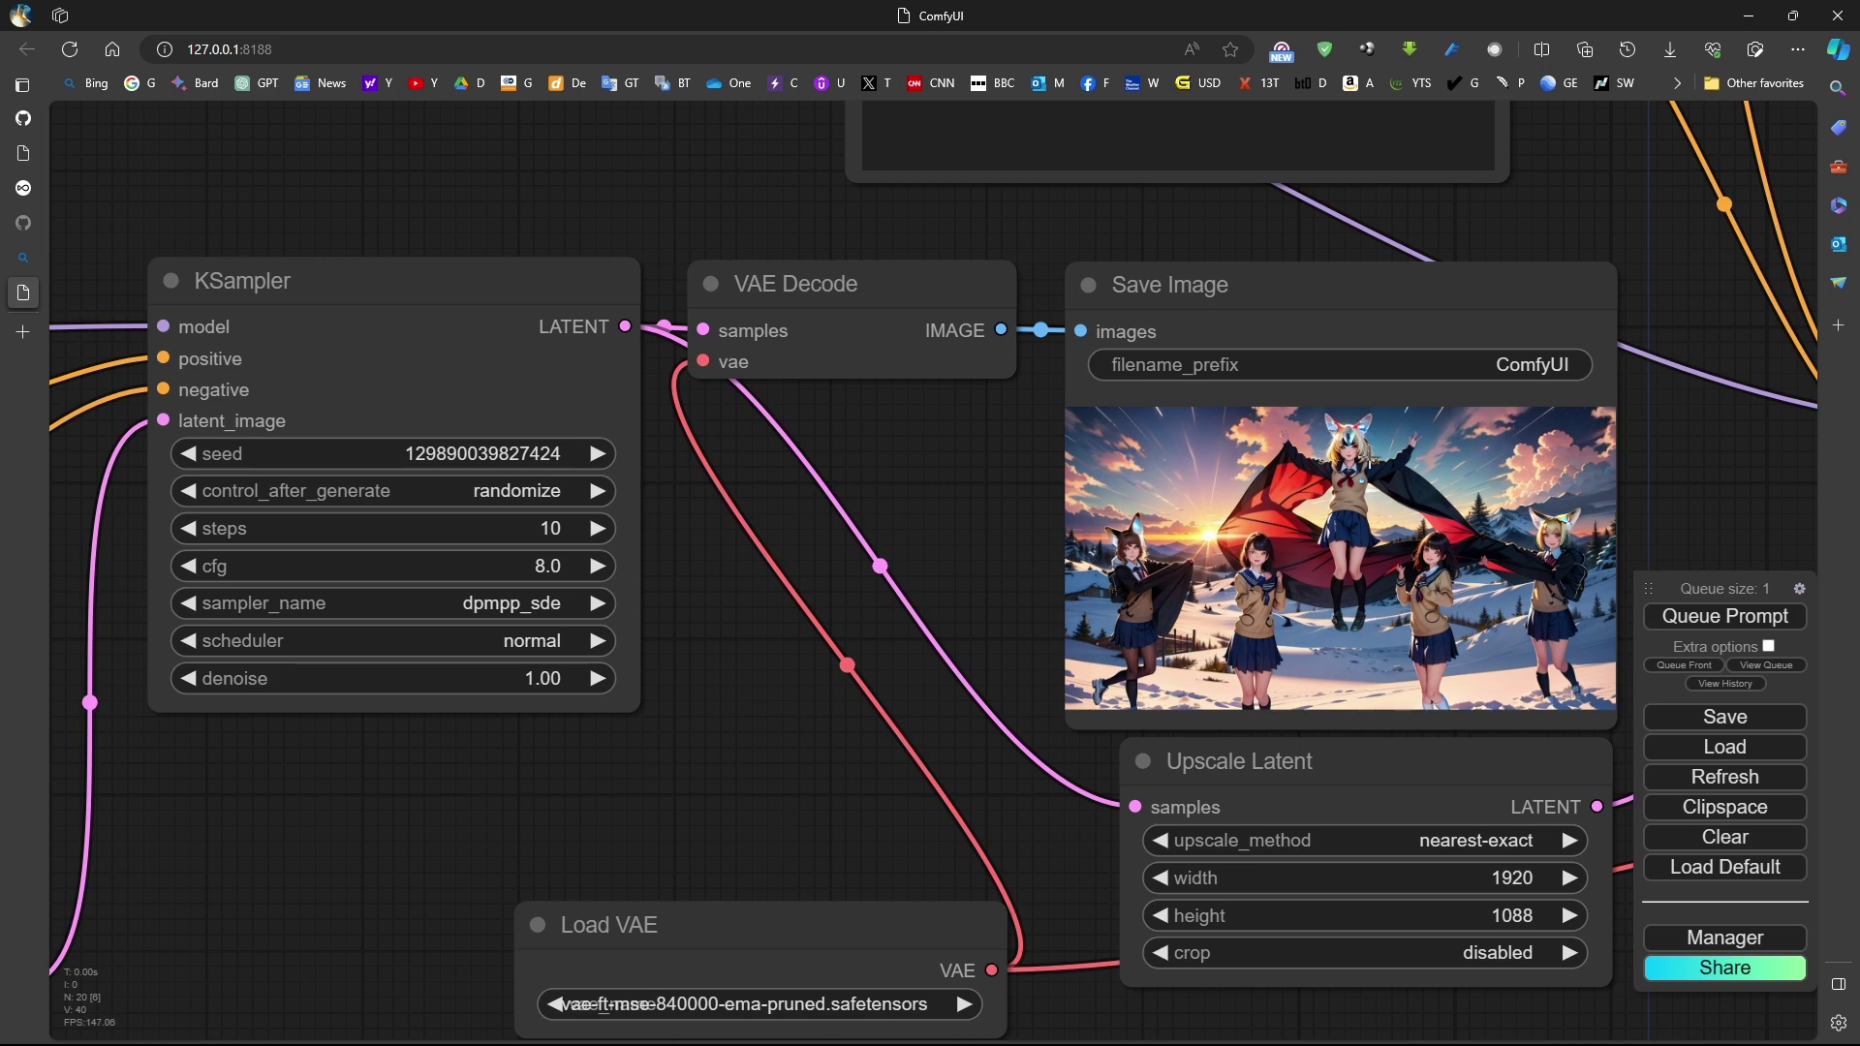
scroll(1335, 584, "down", 6)
scroll(619, 626, "up", 4)
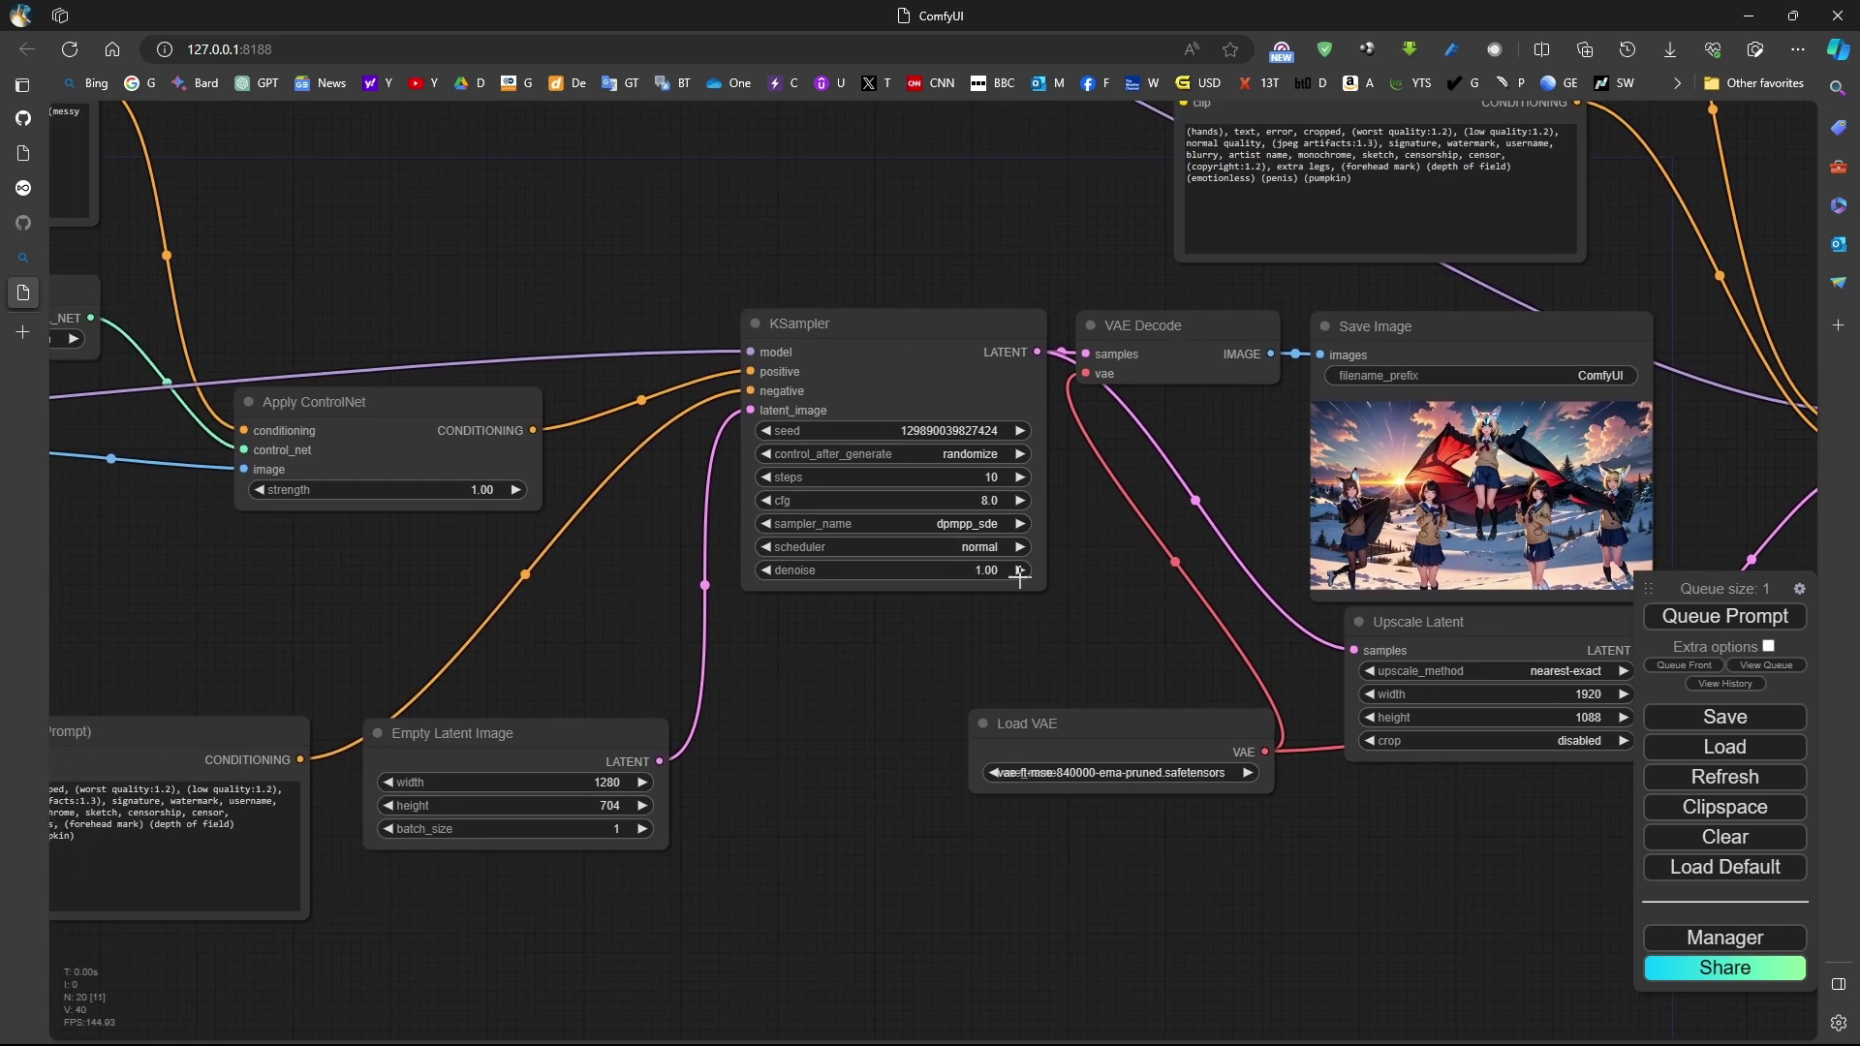
left_click_drag(1286, 363, 689, 526)
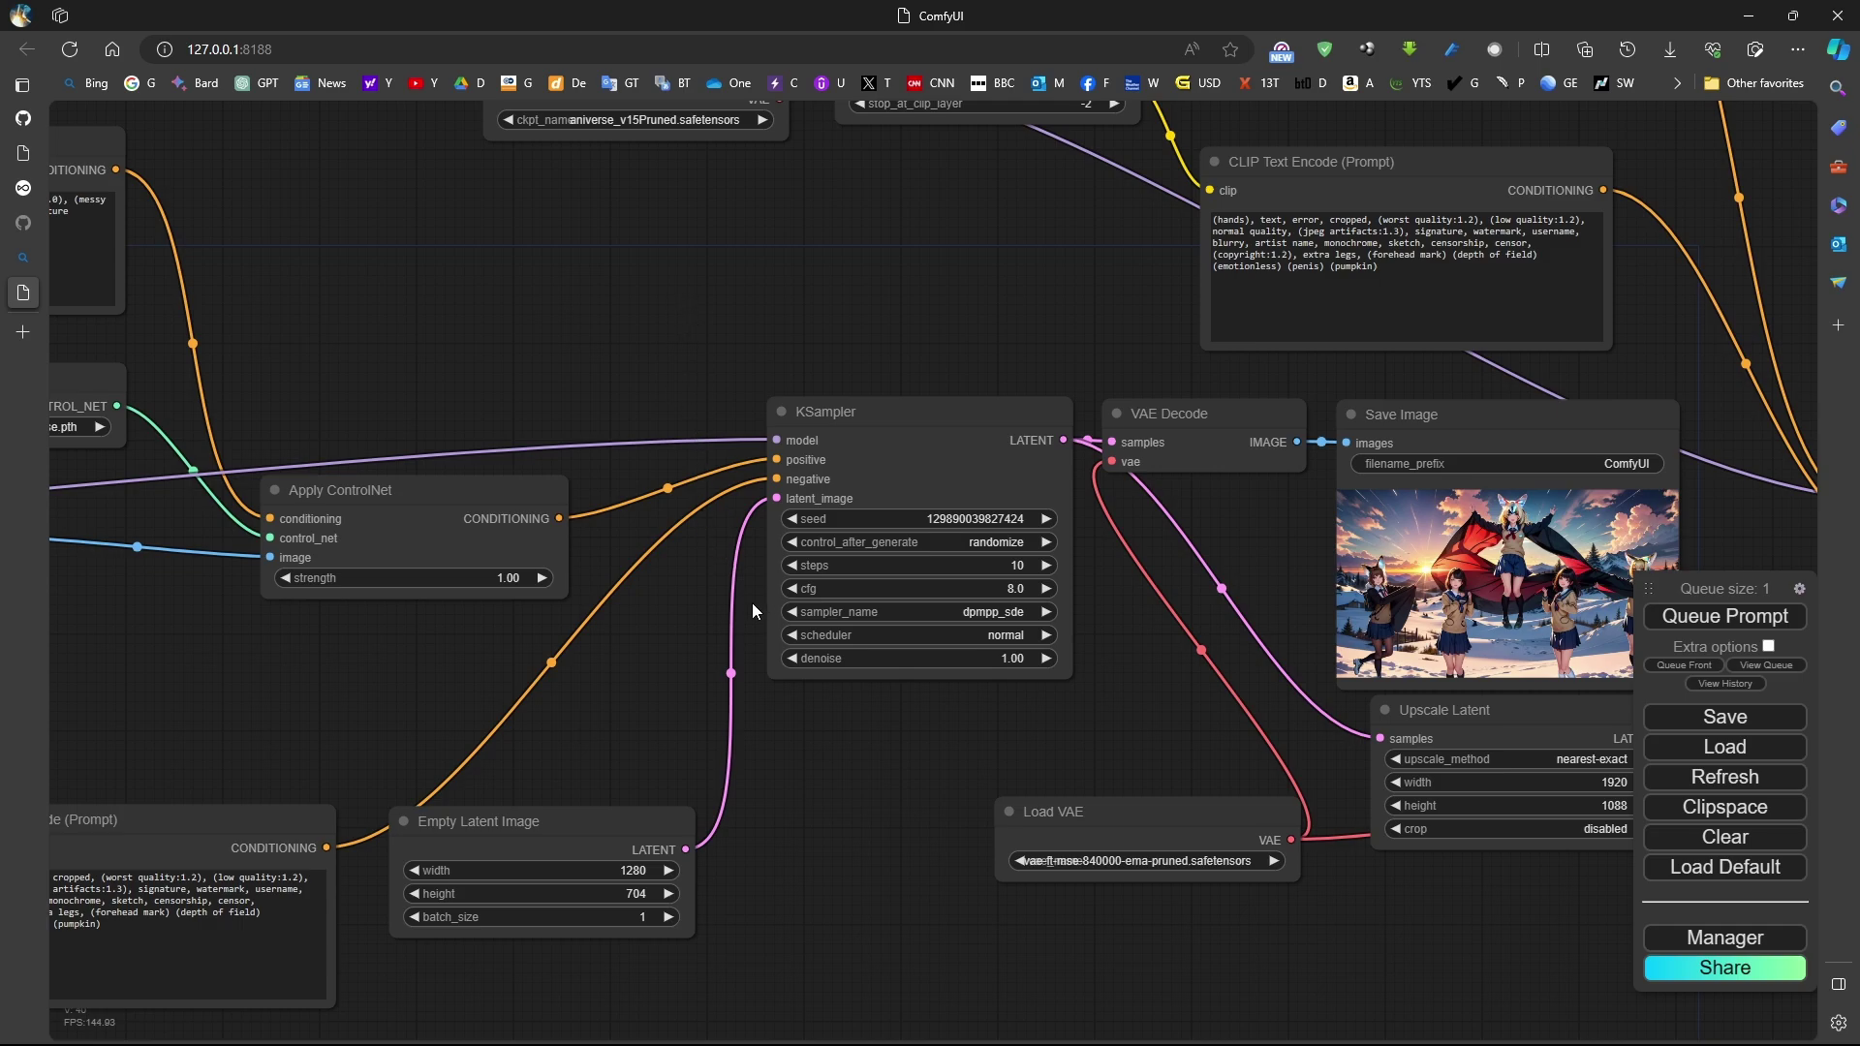
scroll(521, 609, "down", 3)
left_click_drag(520, 609, 628, 618)
scroll(461, 488, "up", 3)
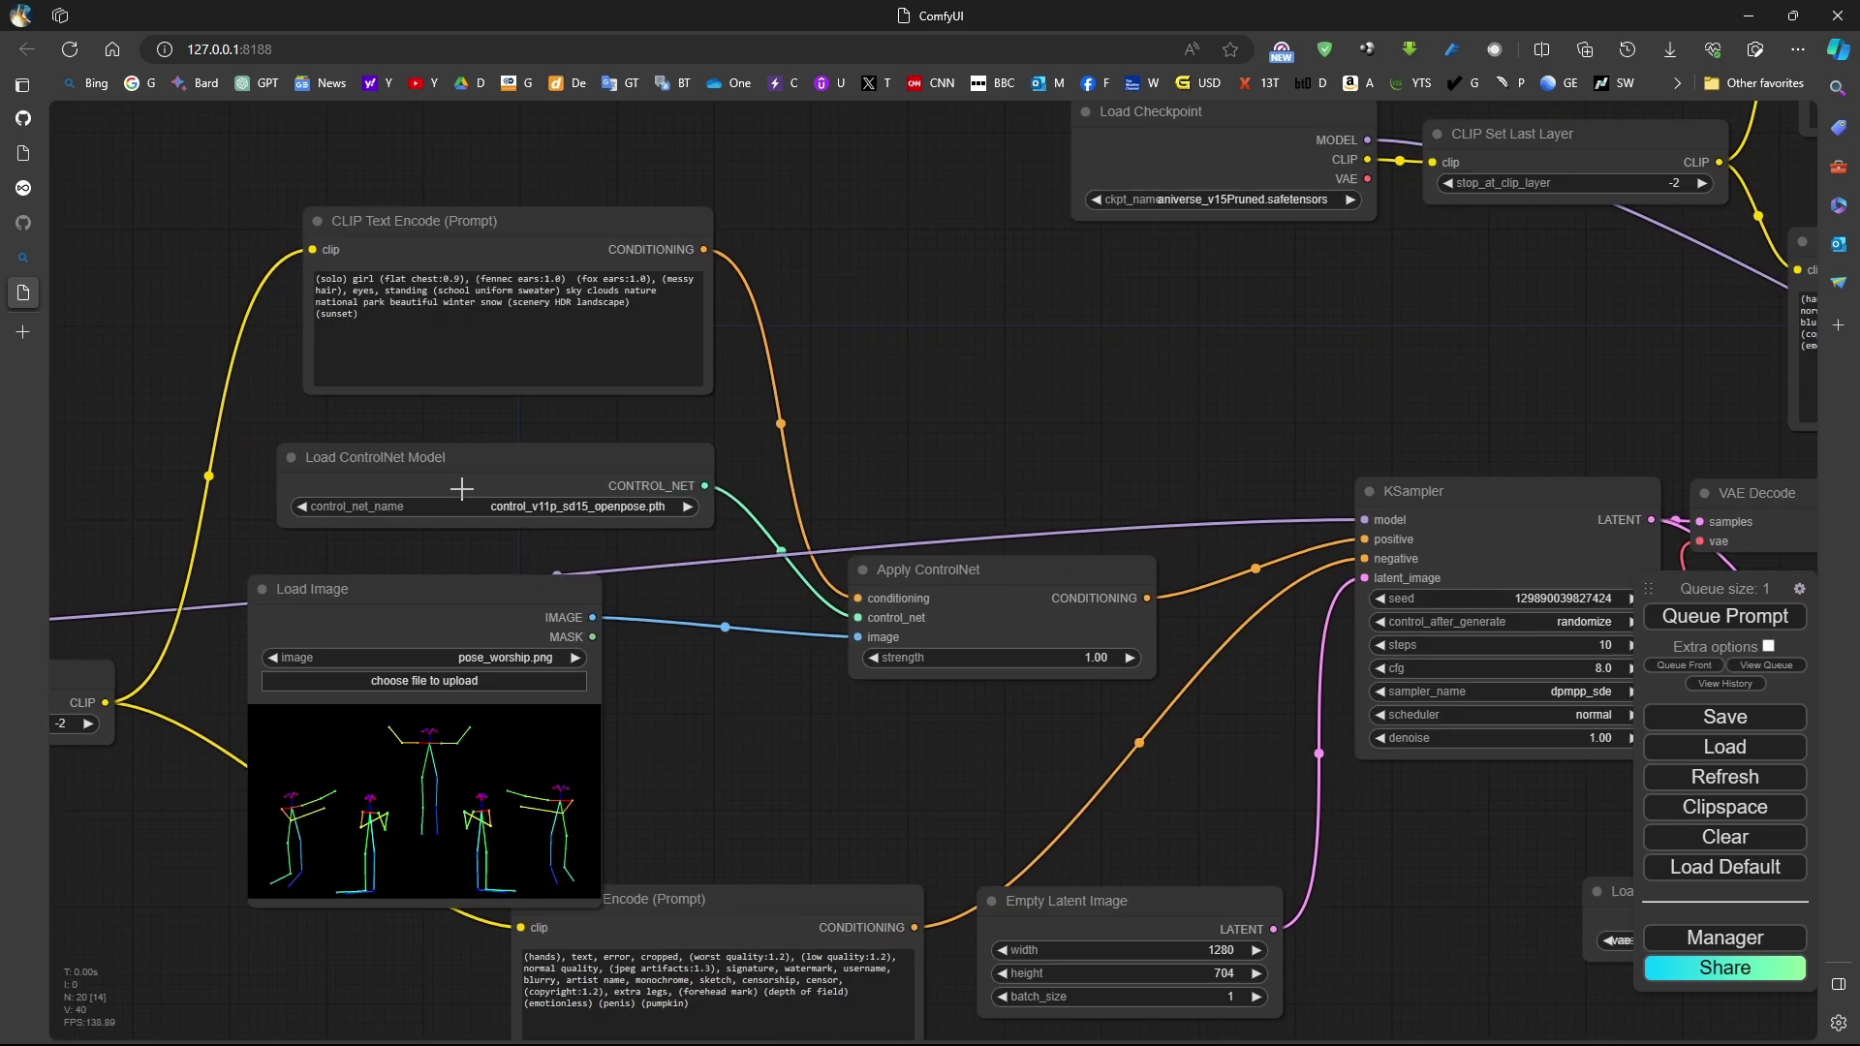
scroll(461, 488, "up", 1)
scroll(999, 705, "down", 1)
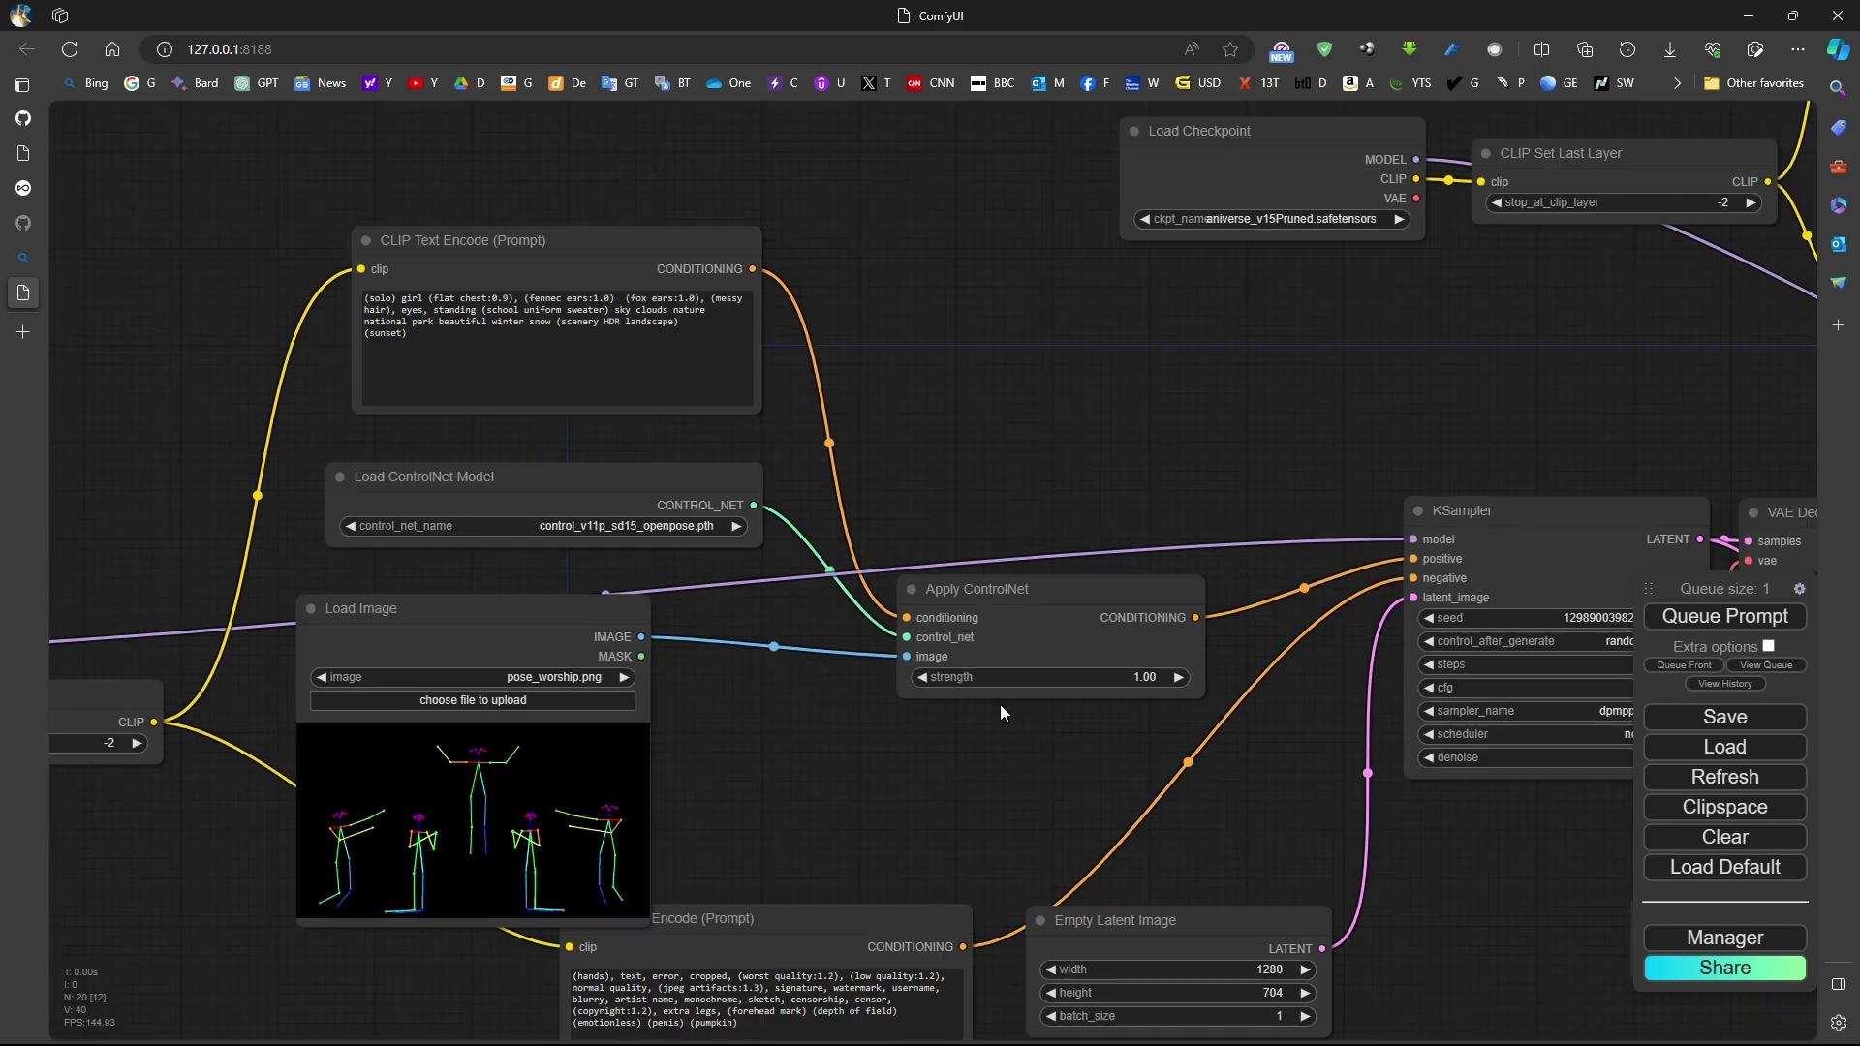
left_click_drag(1079, 706, 388, 548)
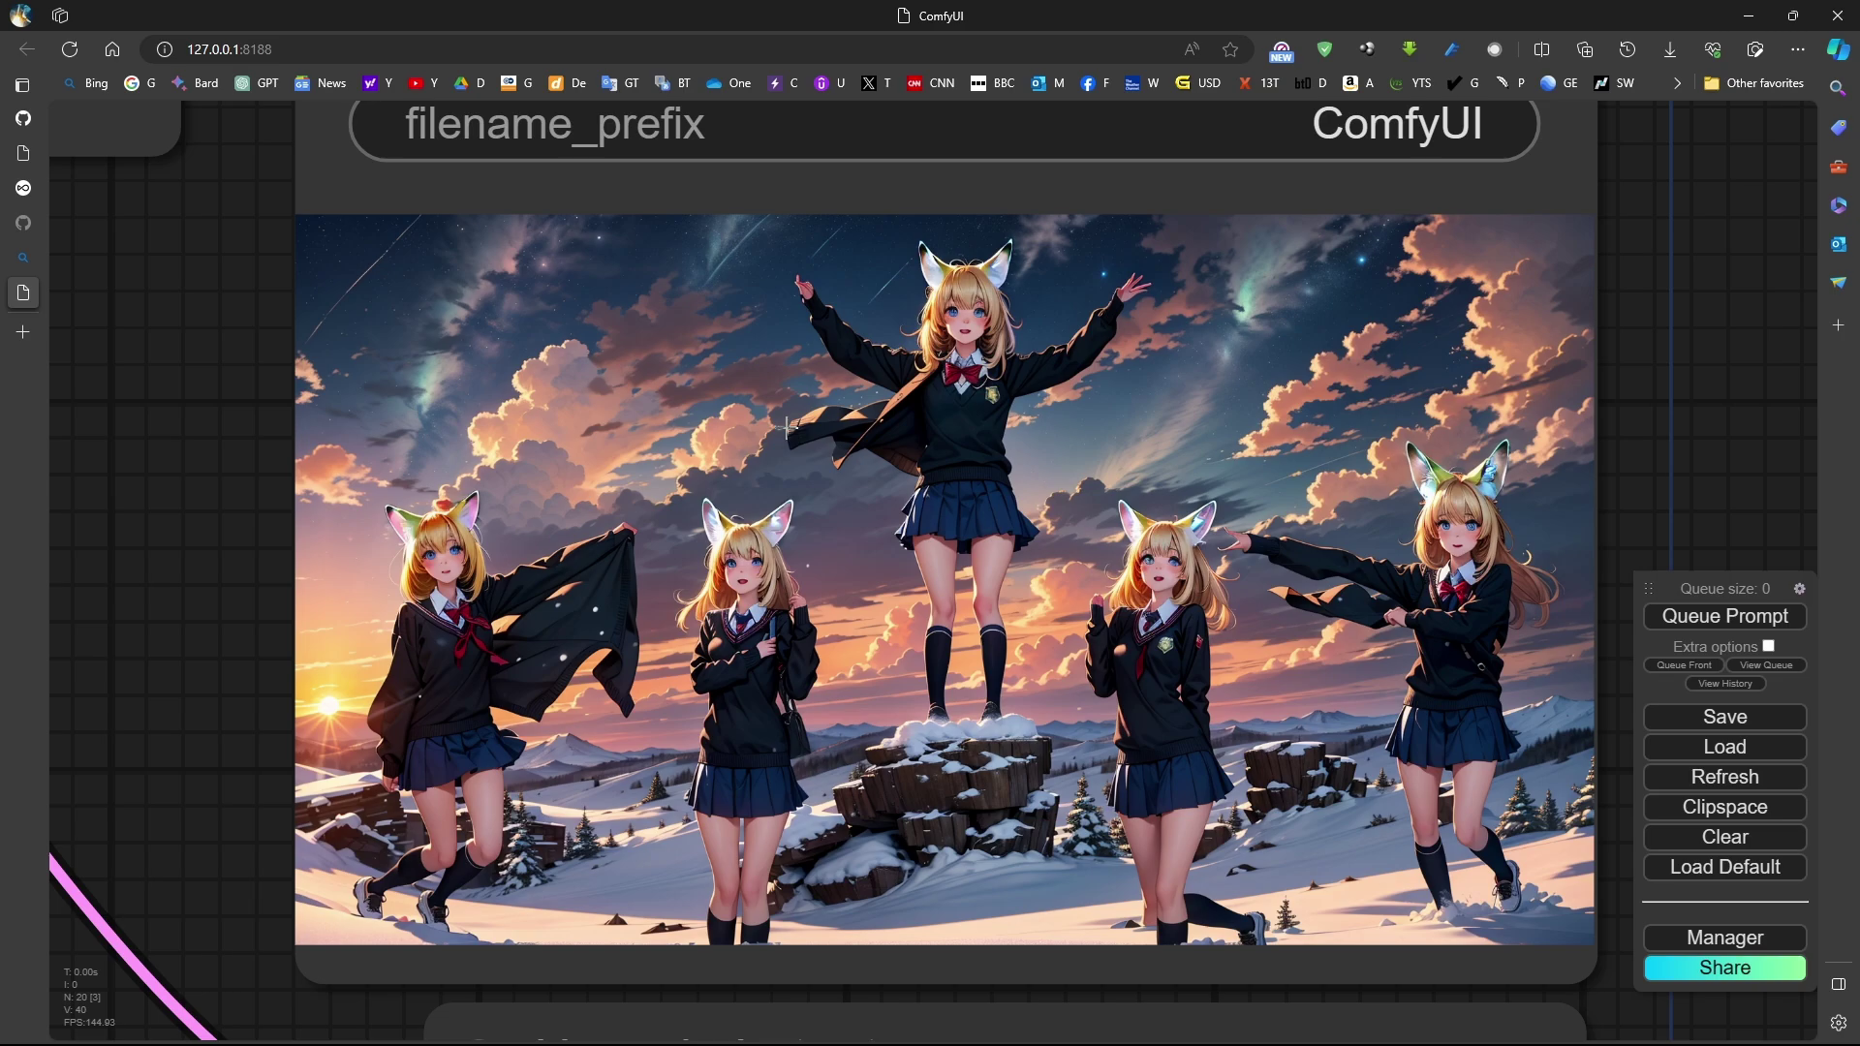
Open ComfyUI's output folder in File Explorer and view the upscaled image ComfyUI_00028_.png, closing the viewer when done.
key("alt+Tab")
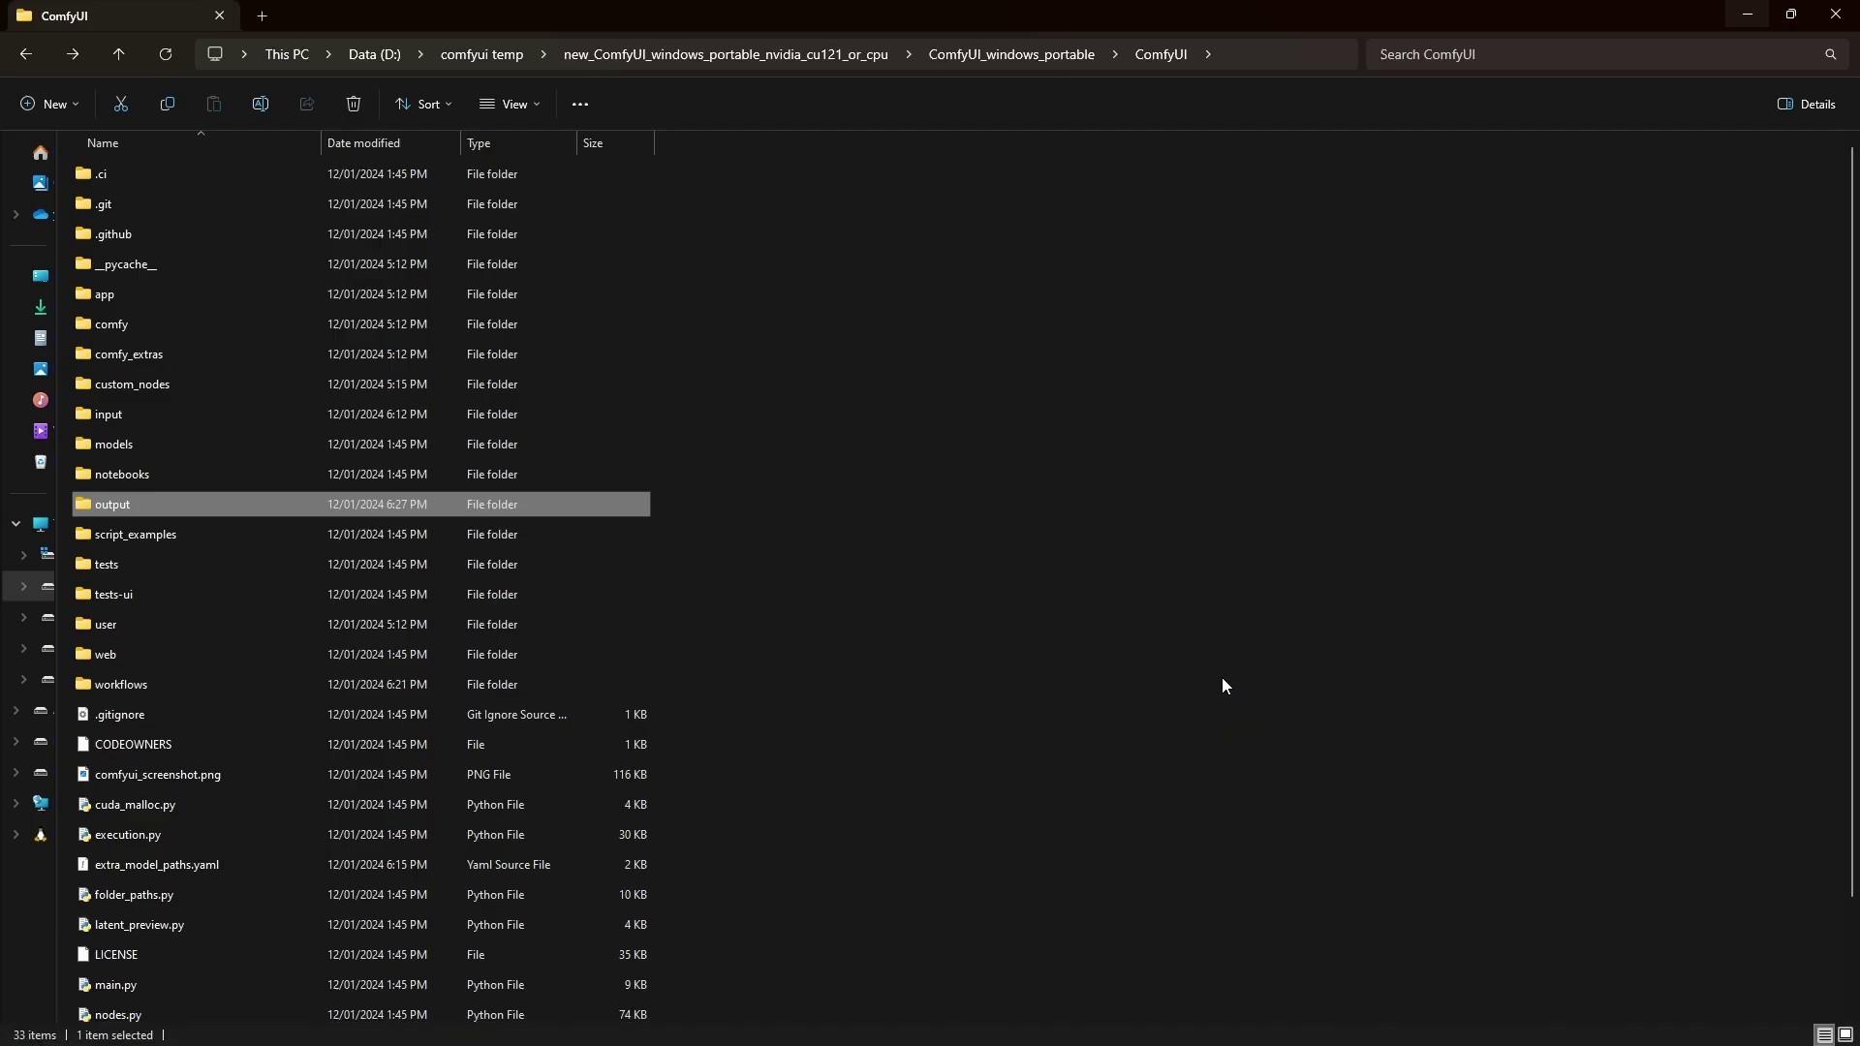
key("Up")
key("Down")
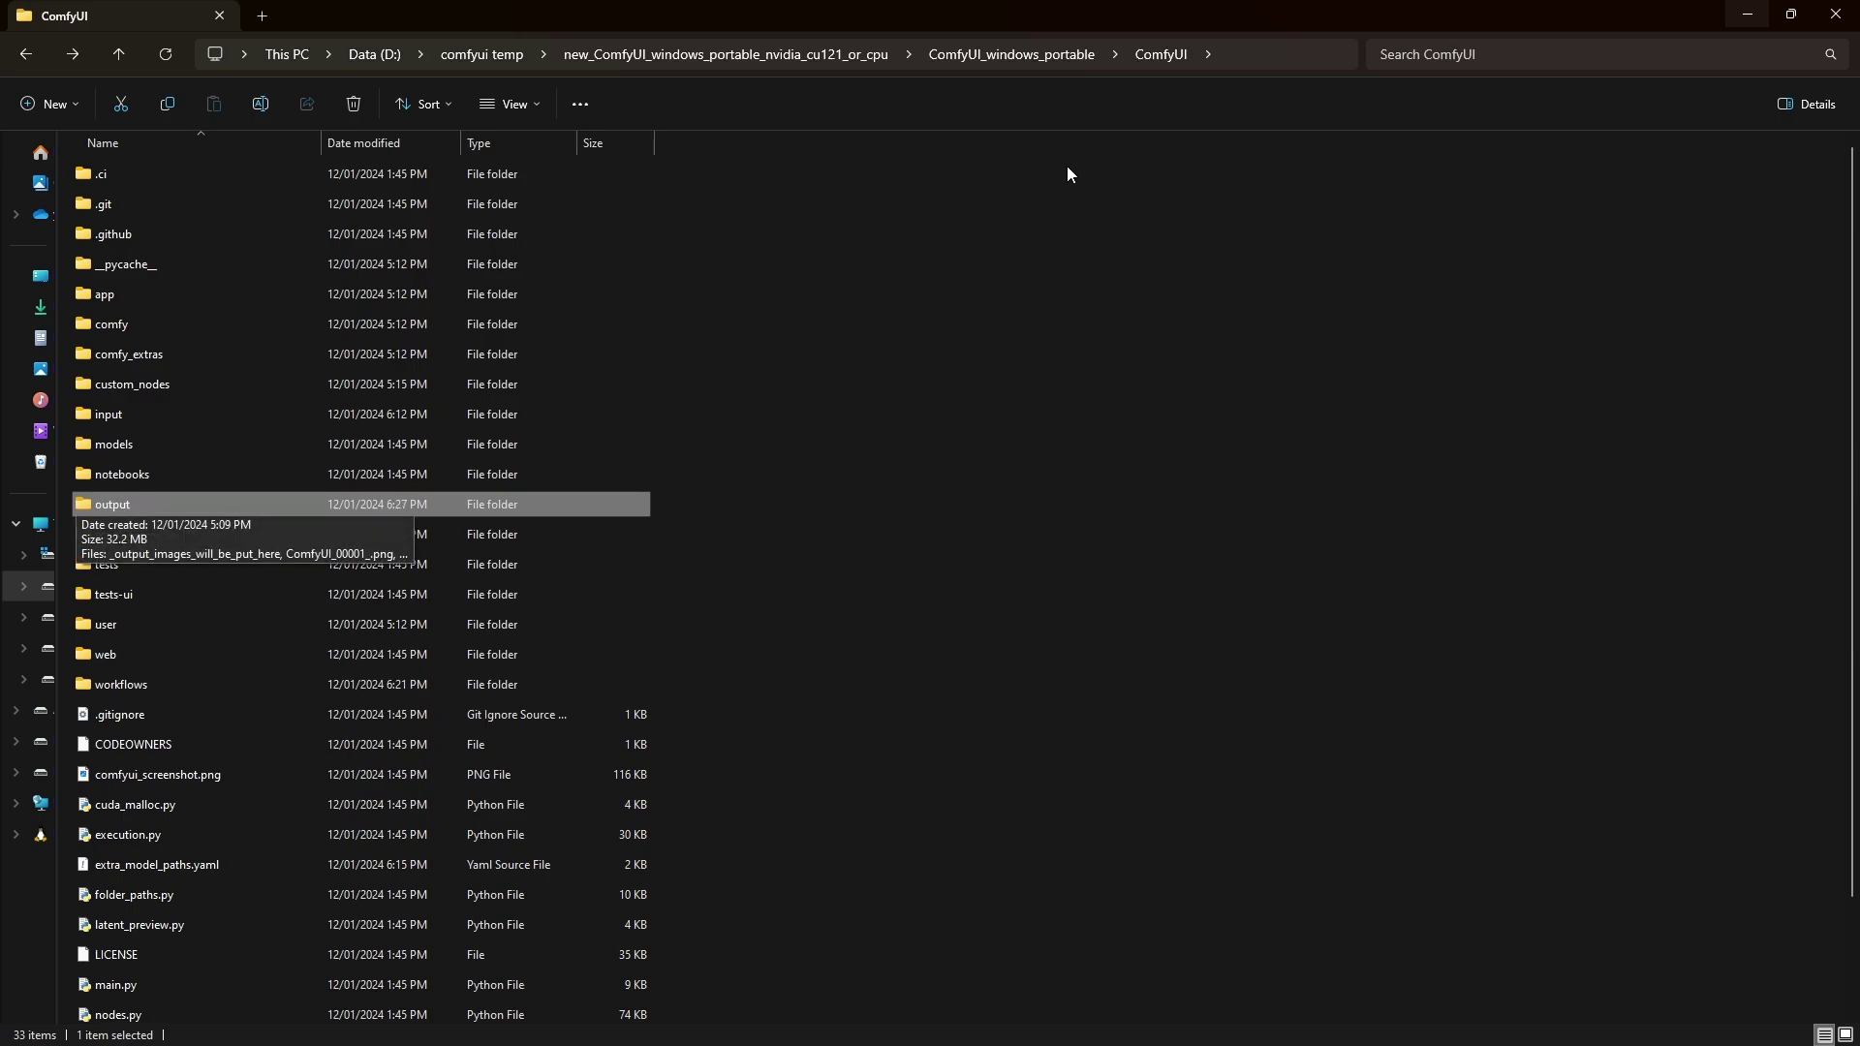
key("Return")
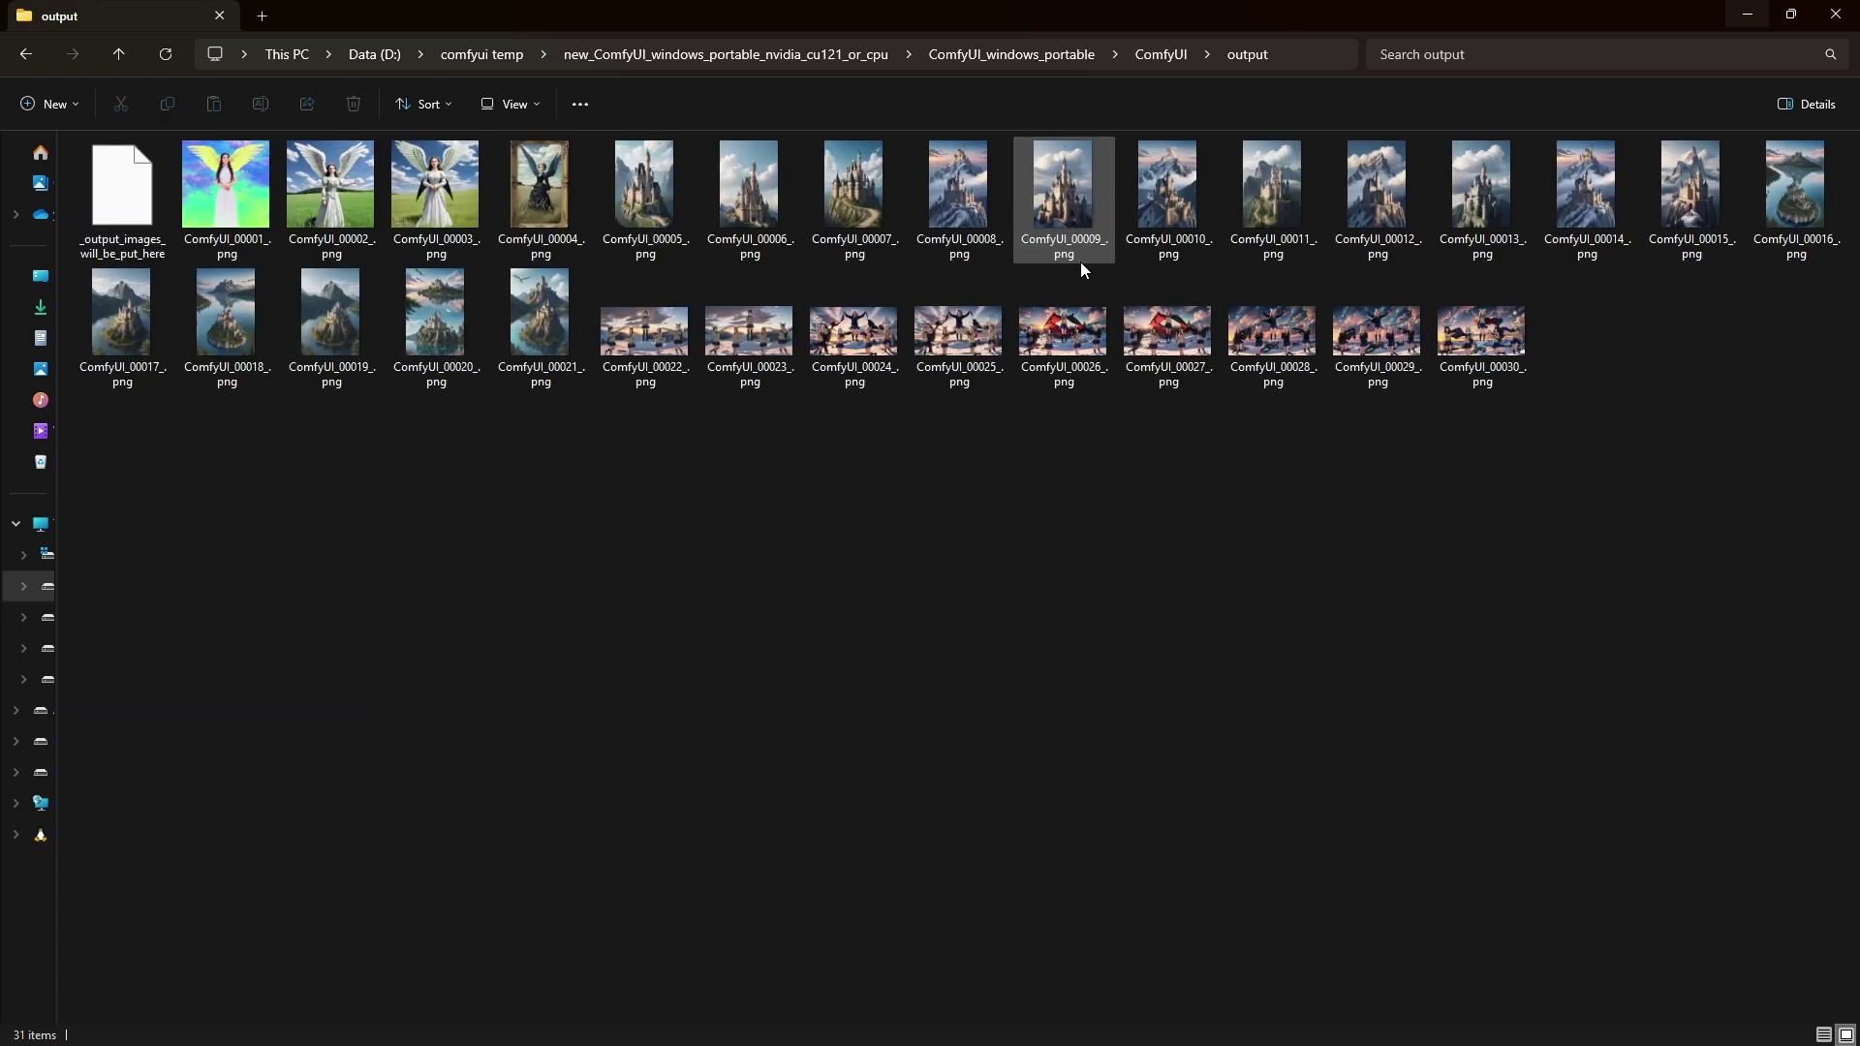
left_click(1272, 329)
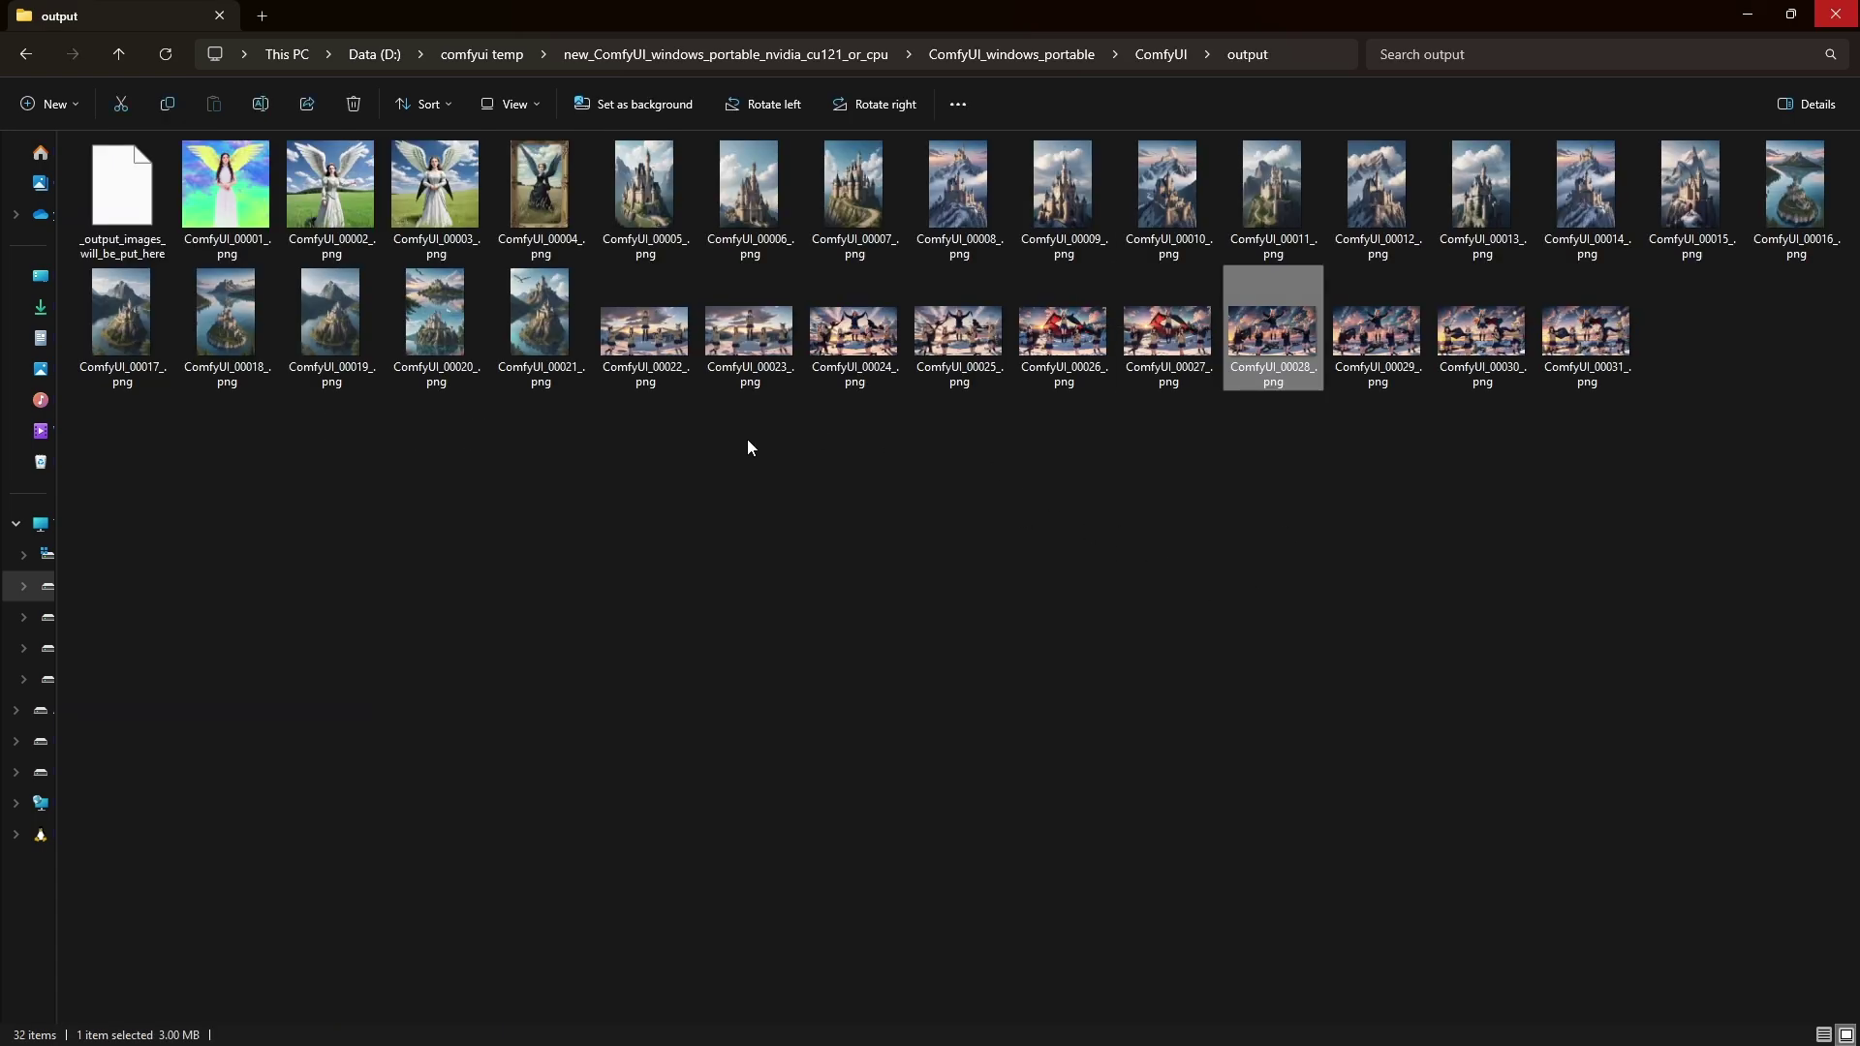
left_click(578, 417)
double_click(1269, 334)
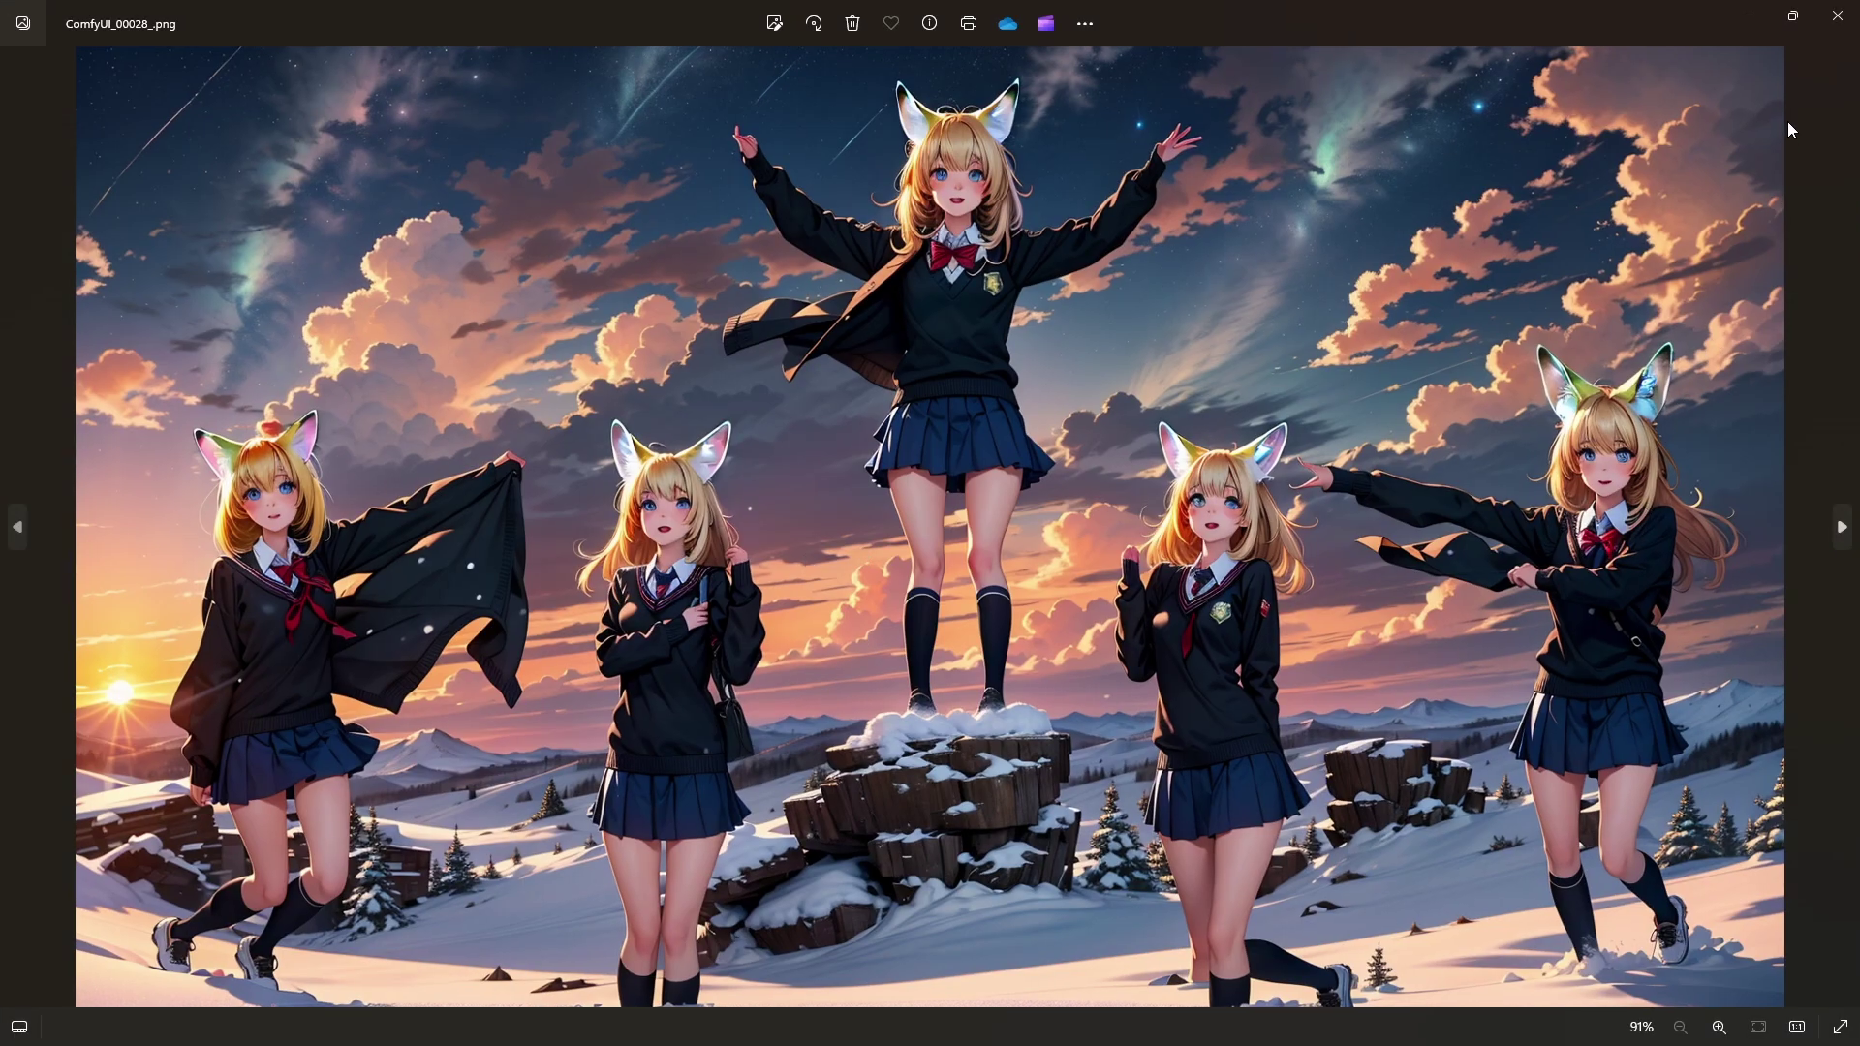
left_click(1837, 15)
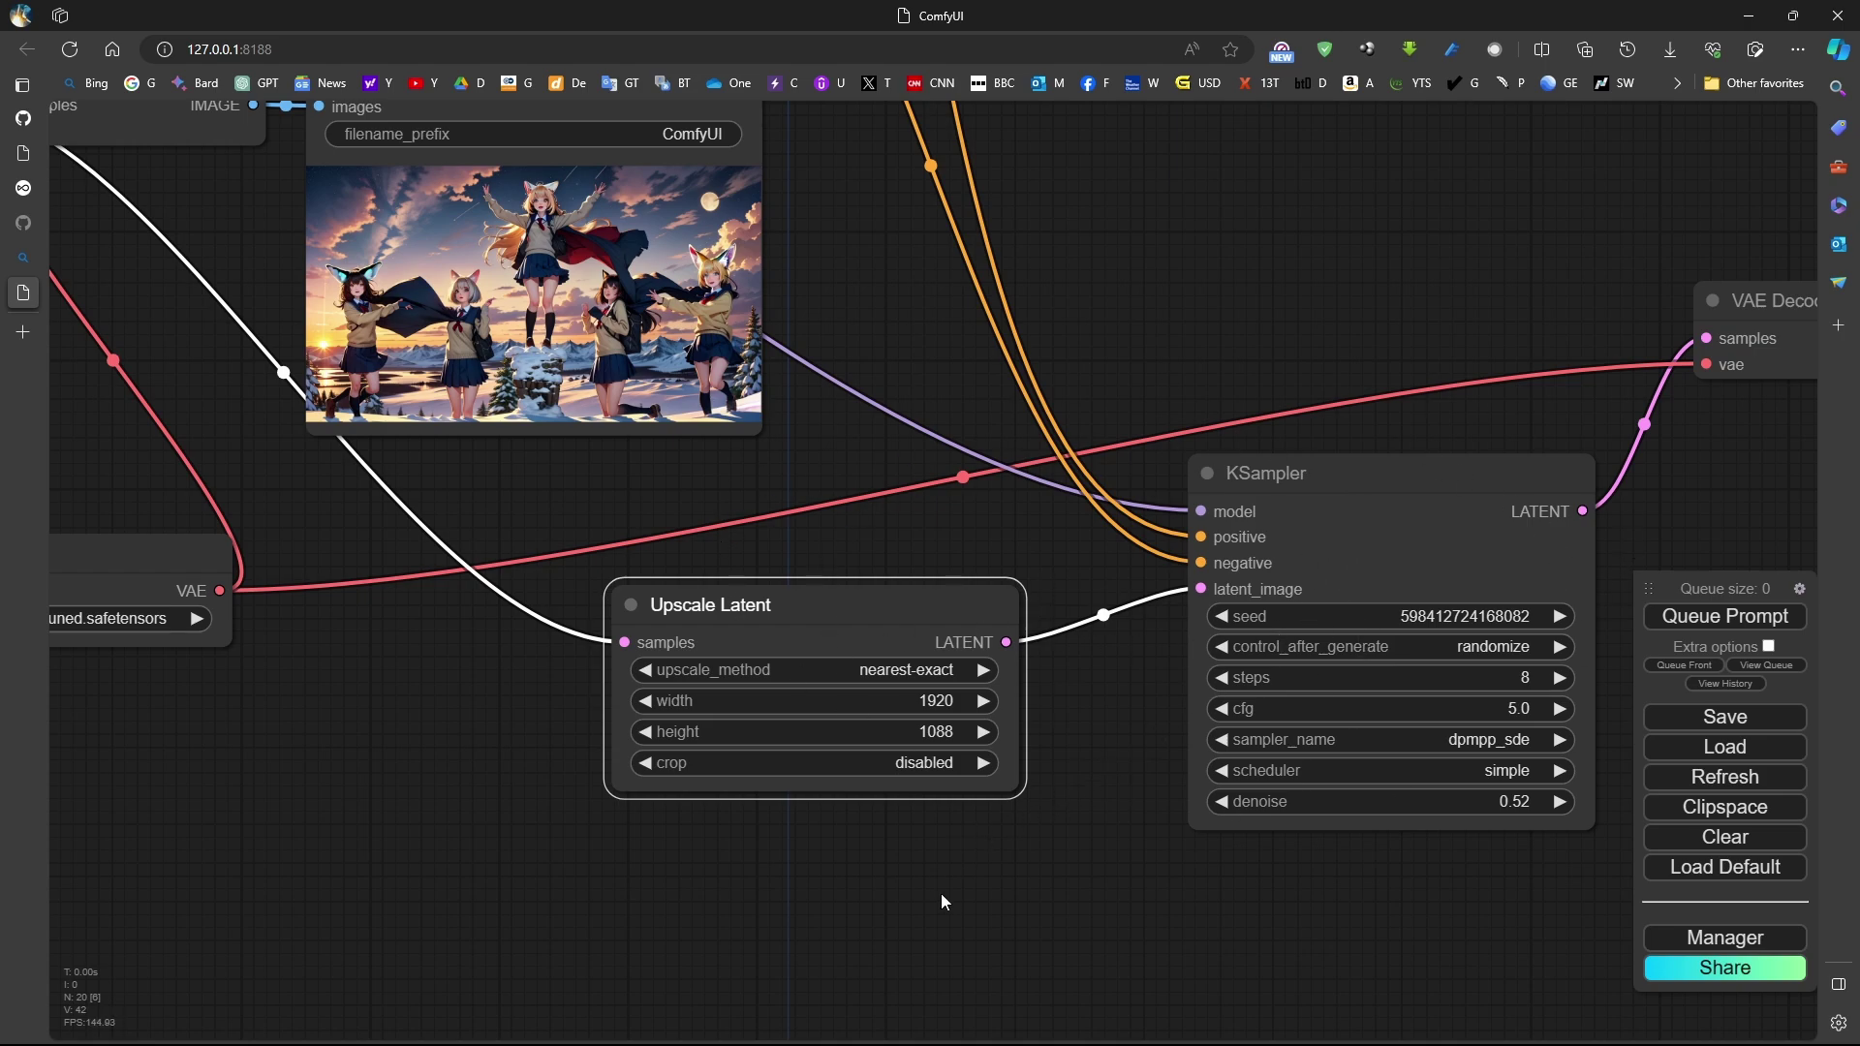
Add a new group below the Upscale Latent node and title it "upscale group".
scroll(846, 866, "up", 3)
scroll(926, 865, "up", 1)
right_click(910, 852)
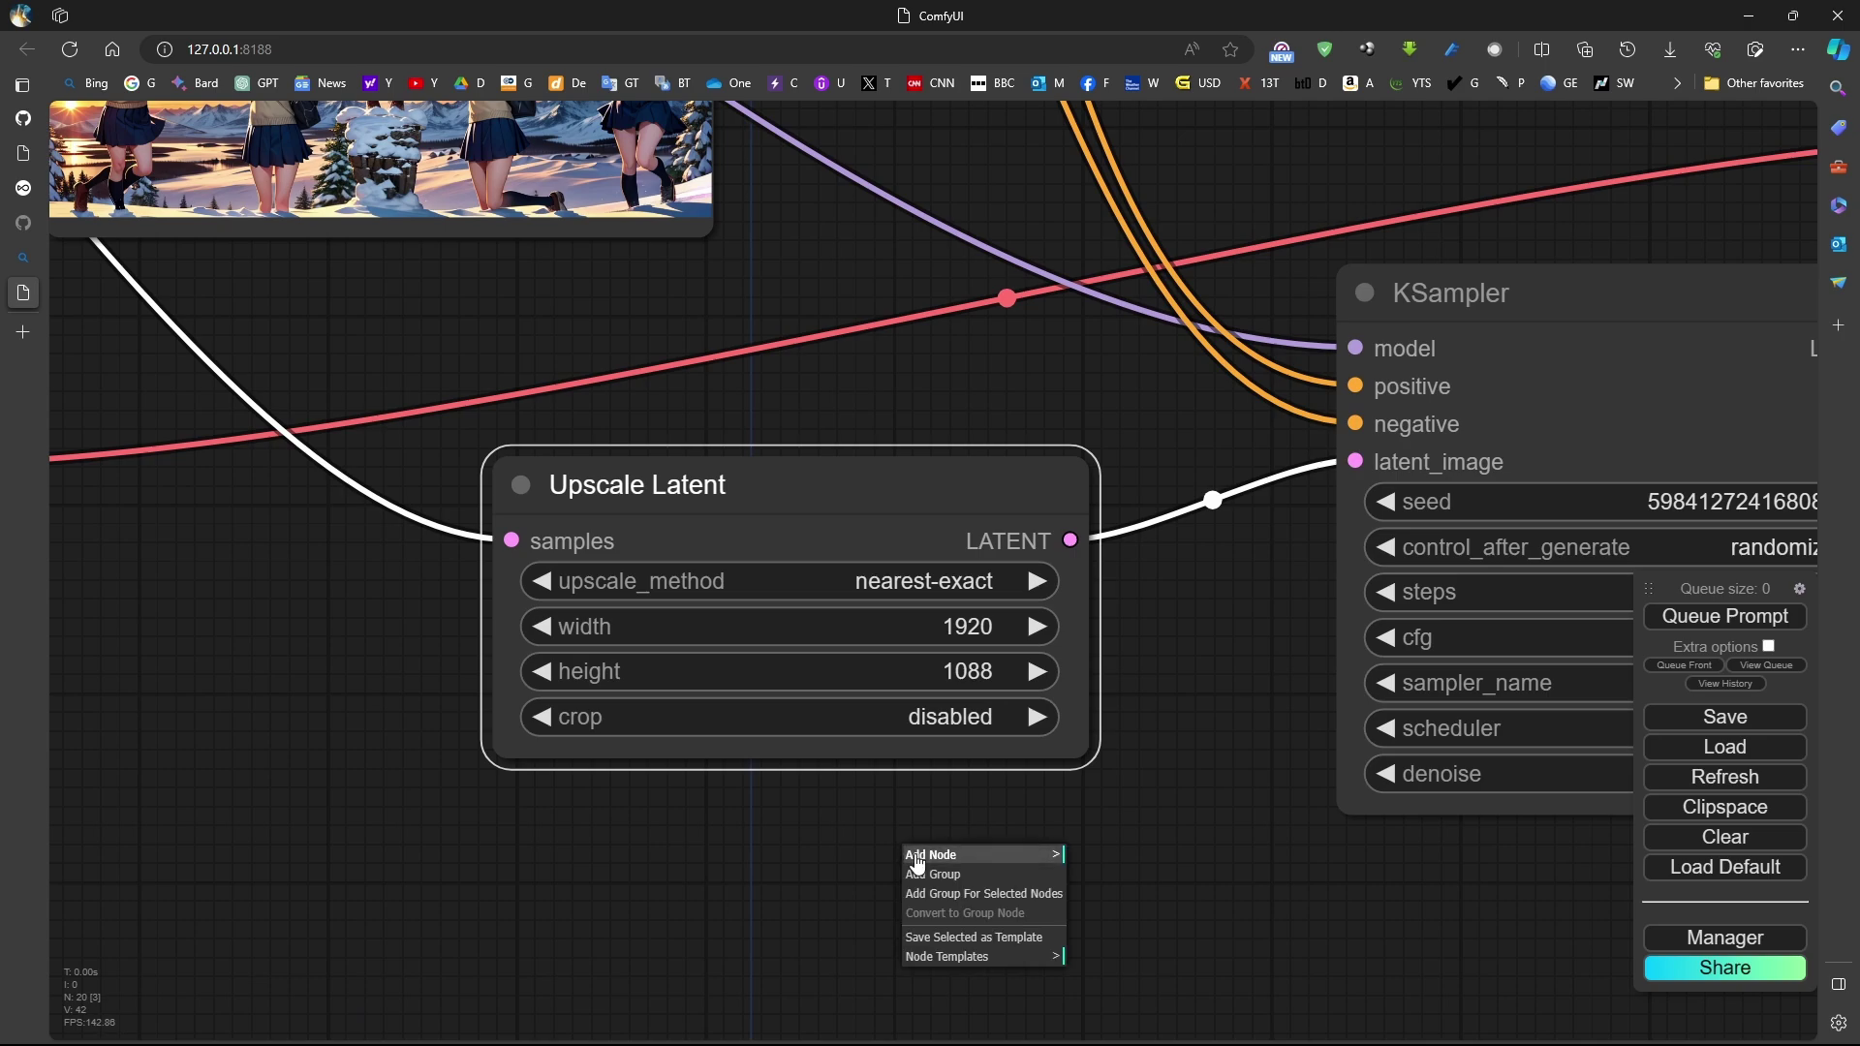
left_click(953, 882)
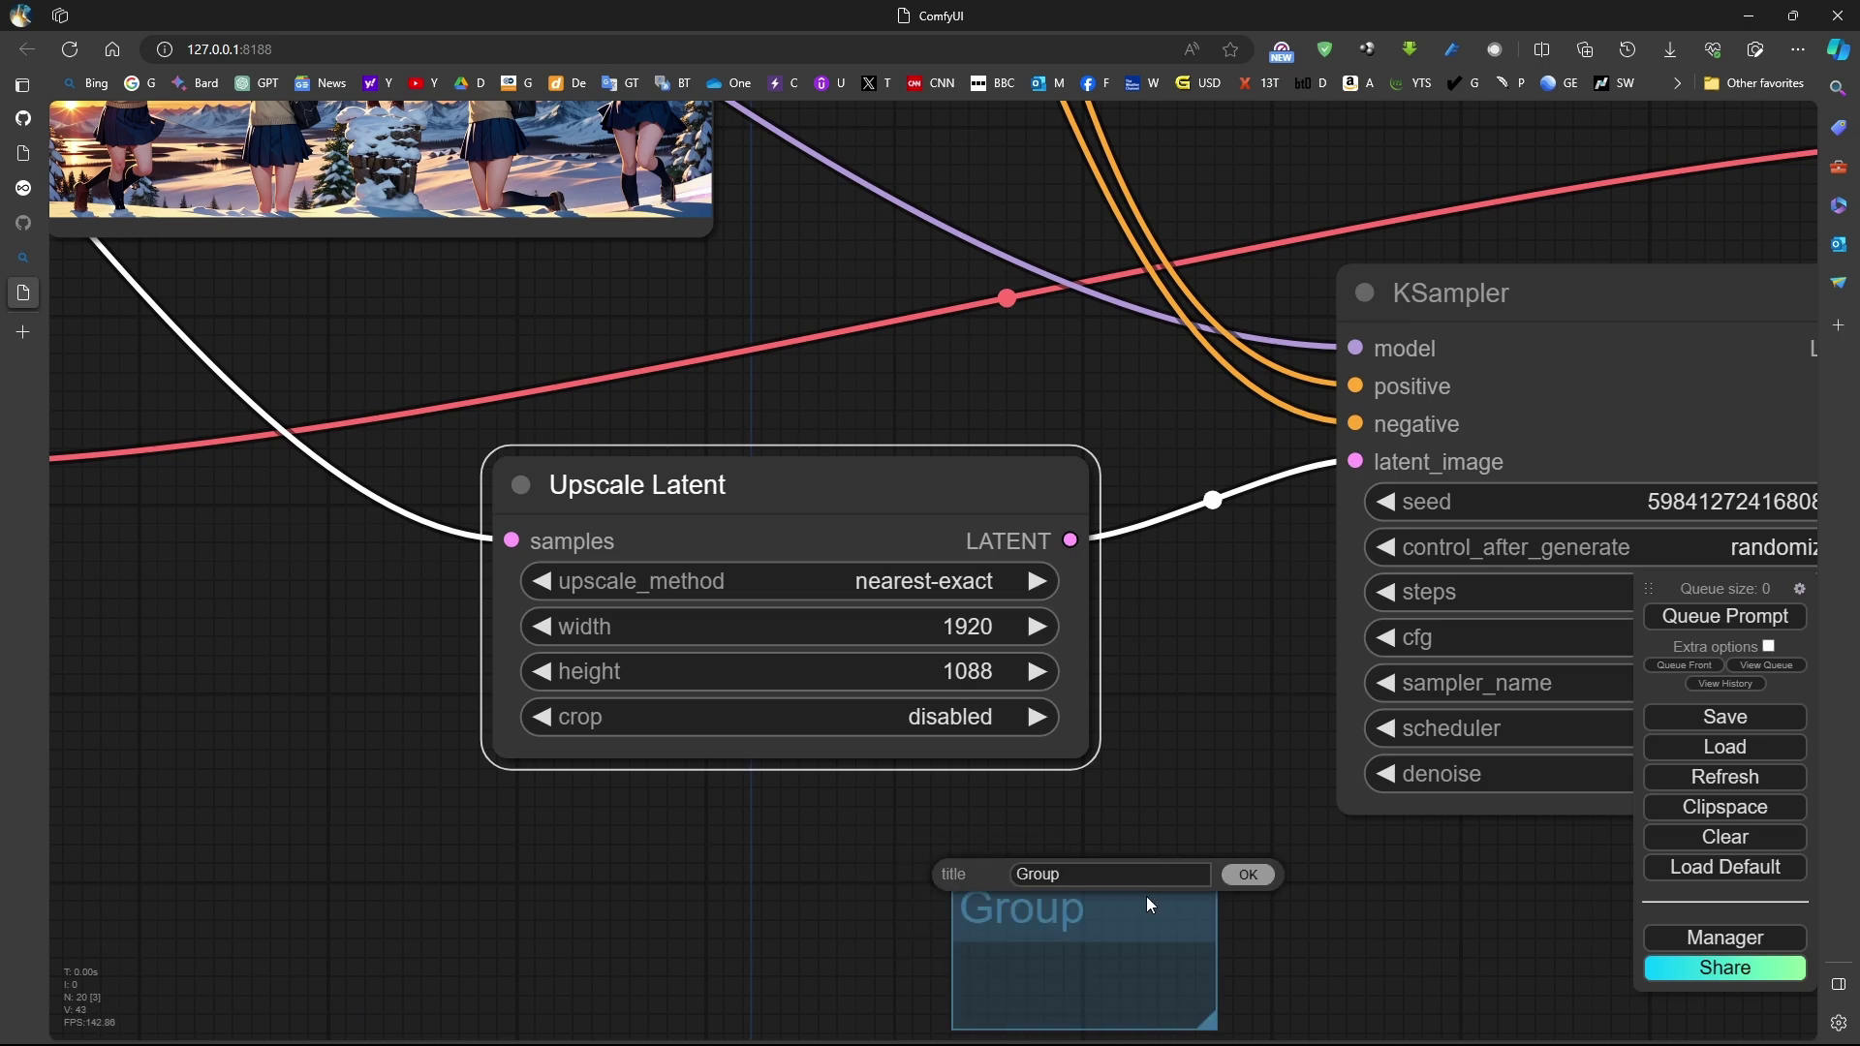
key("BackSpace")
key("BackSpace")
key("BackSpace")
key("BackSpace")
key("BackSpace")
type("upscale group")
key("Return")
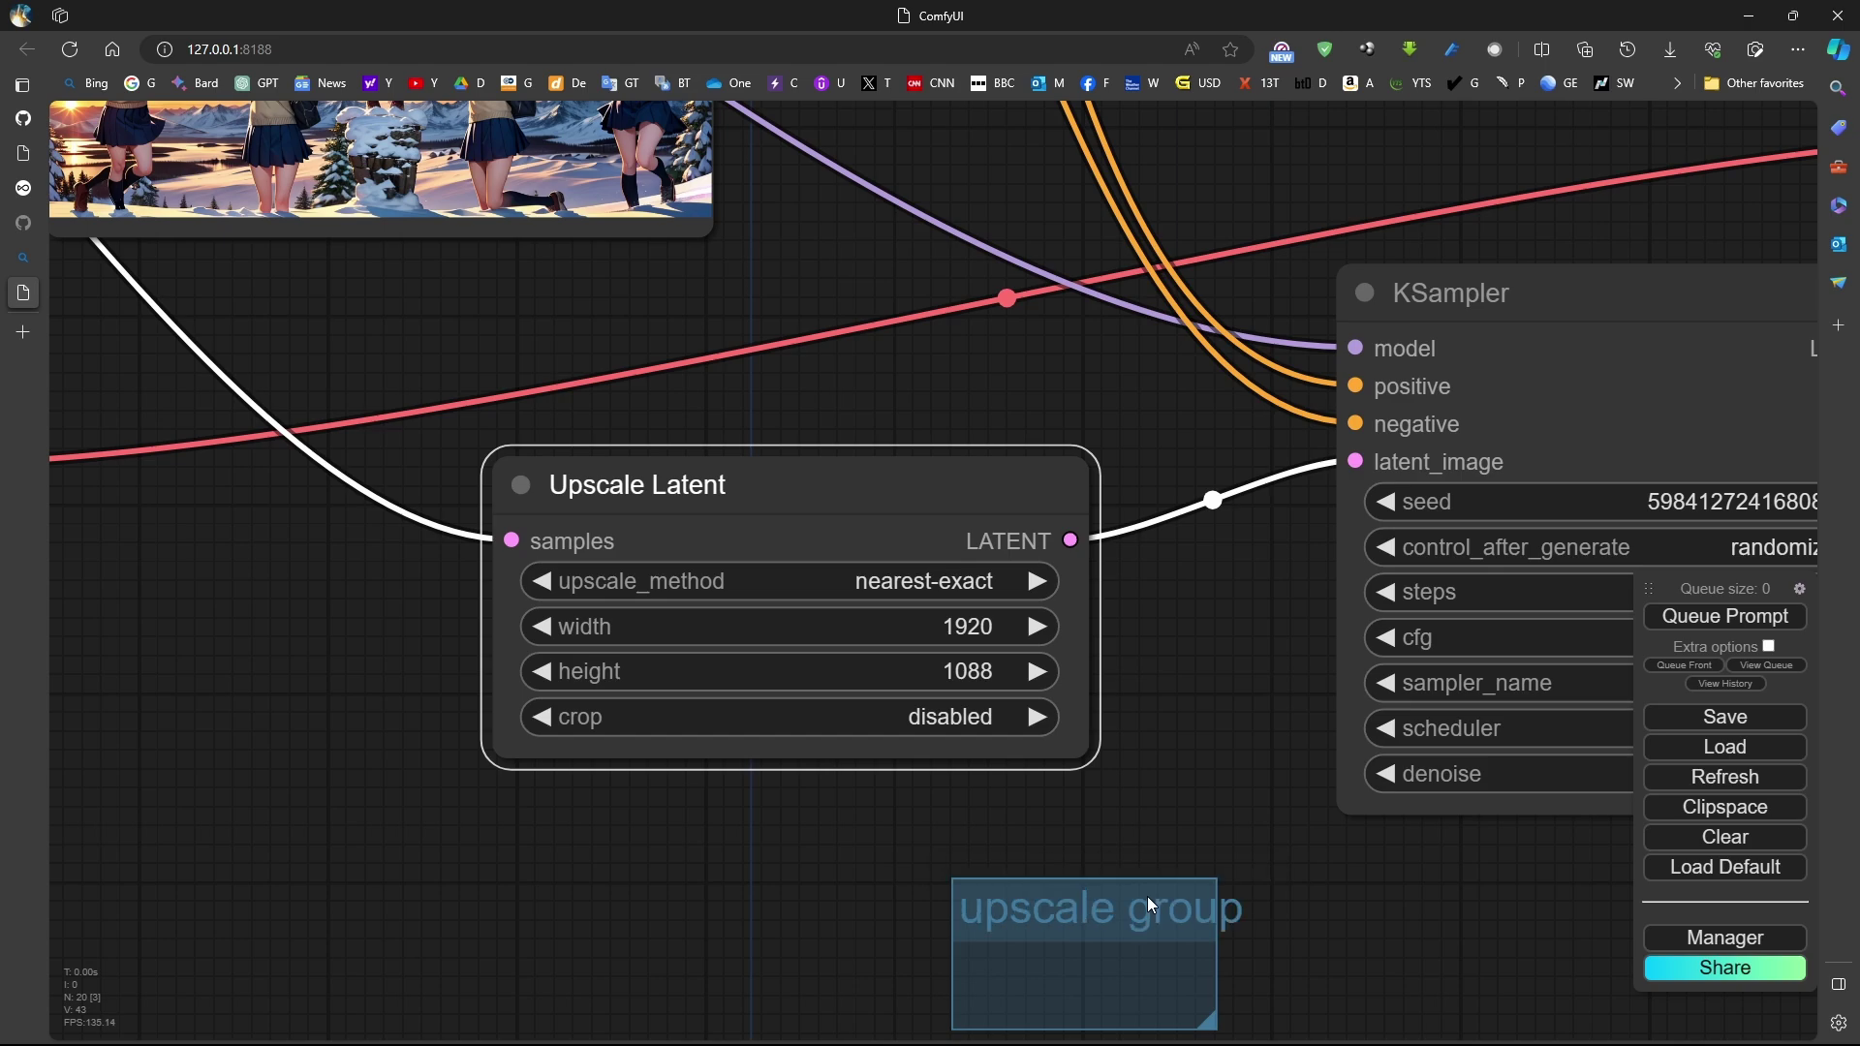
Widen the upscale group and bring it together with the Upscale Latent node and the second KSampler.
scroll(1200, 907, "down", 3)
left_click_drag(1204, 976, 1758, 1041)
scroll(1201, 726, "down", 4)
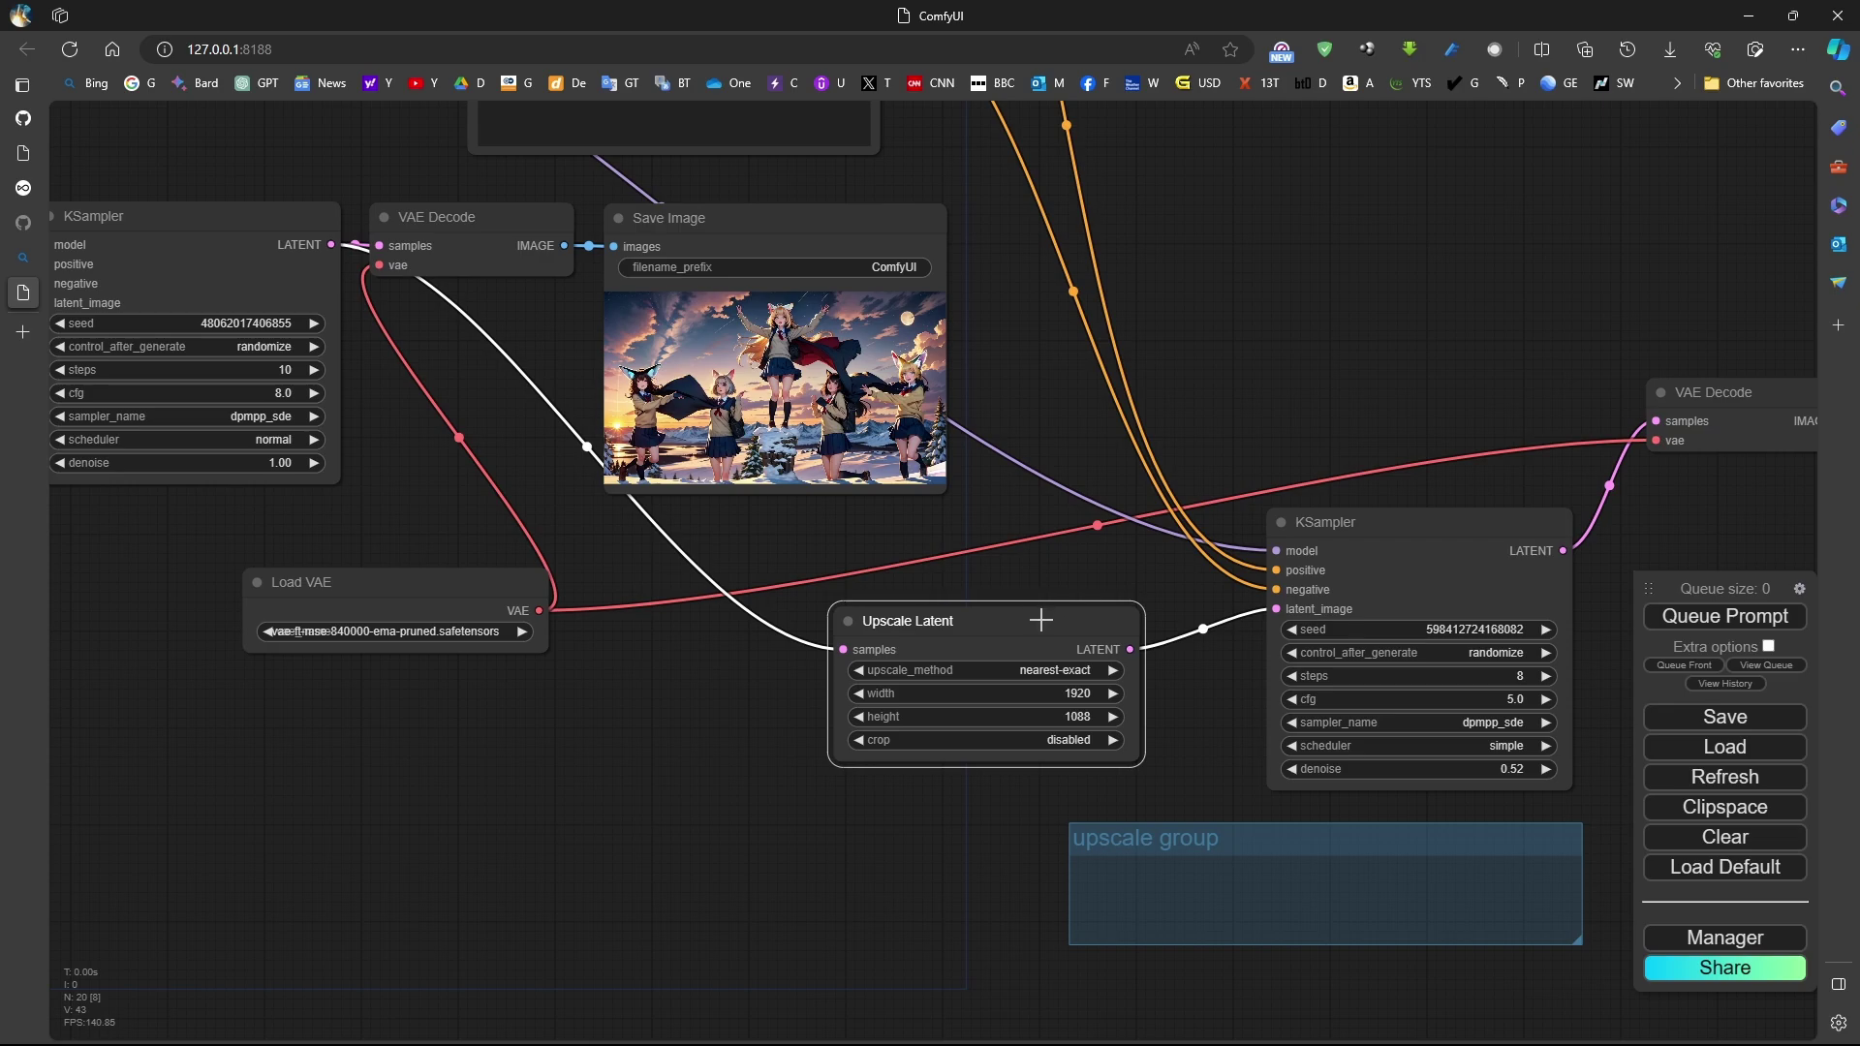
left_click_drag(1042, 598, 1125, 757)
left_click_drag(1391, 531, 1390, 629)
left_click(1225, 939)
left_click_drag(1246, 840, 1149, 783)
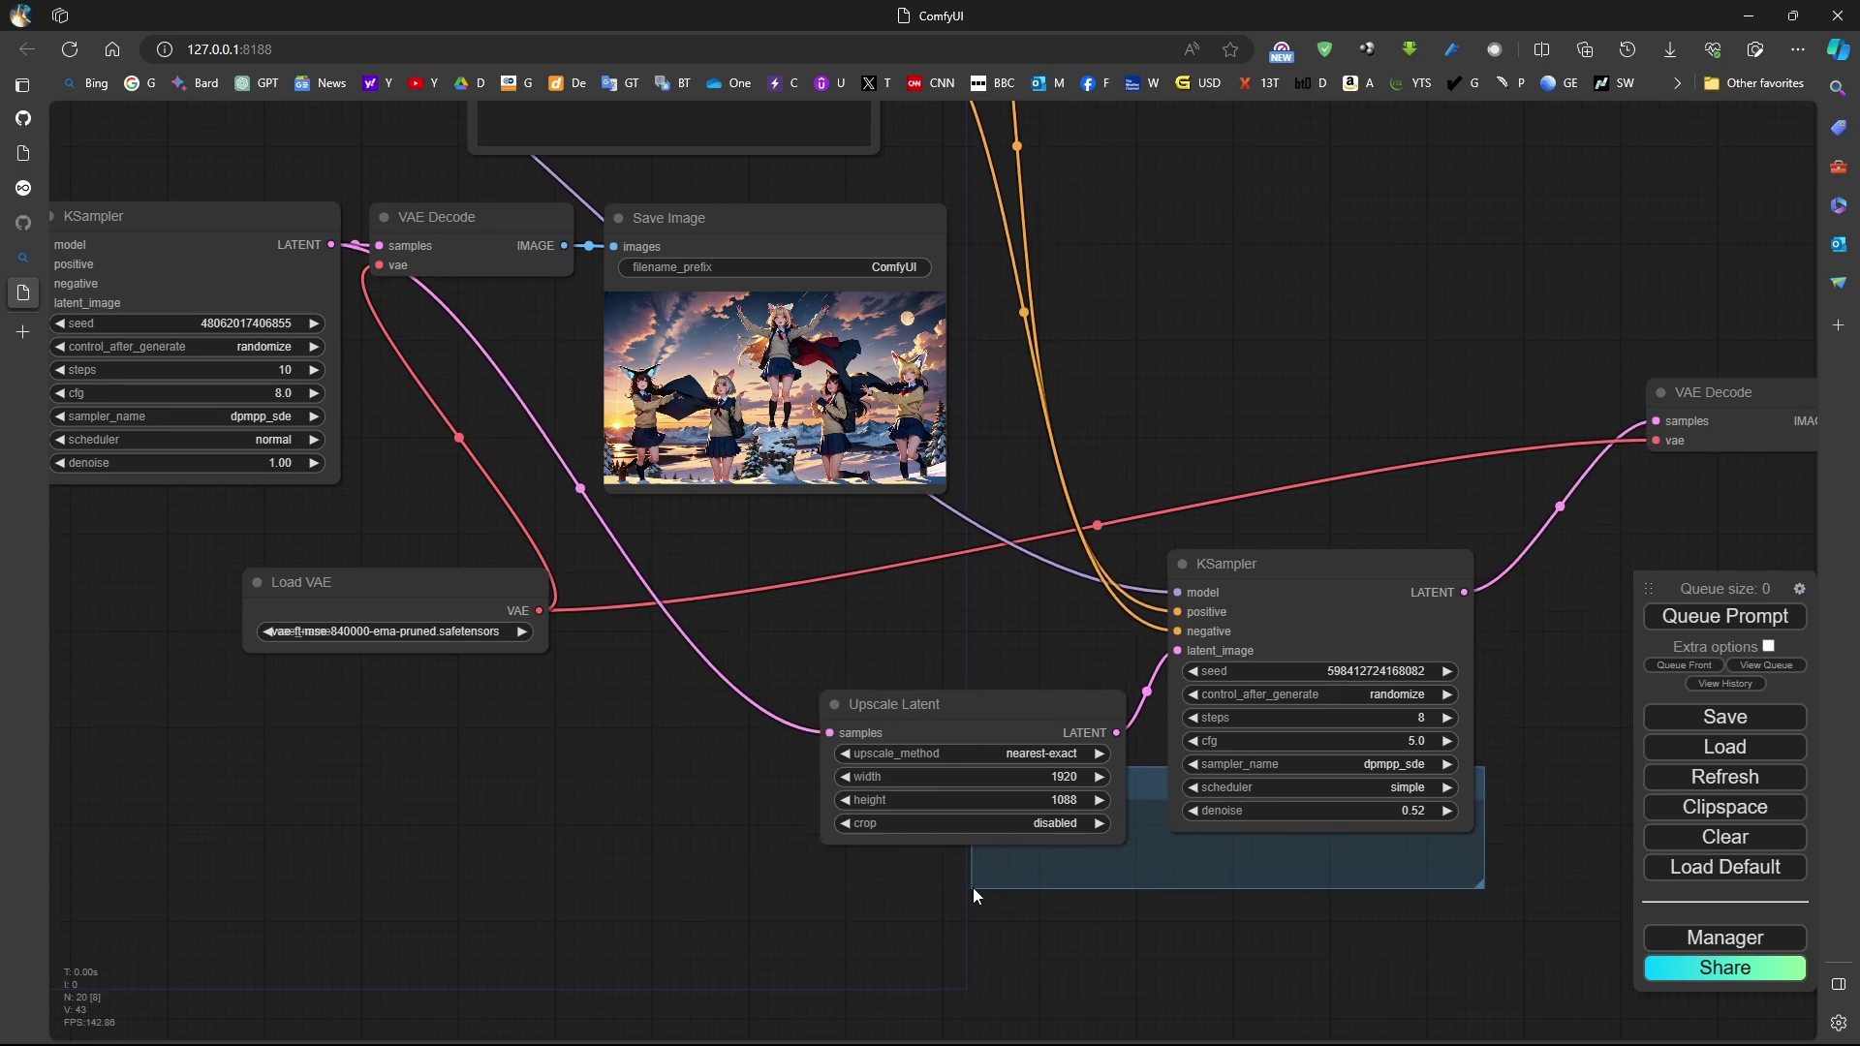
mouse_move(974, 888)
left_mouse_down()
mouse_move(936, 891)
mouse_move(948, 868)
left_mouse_up()
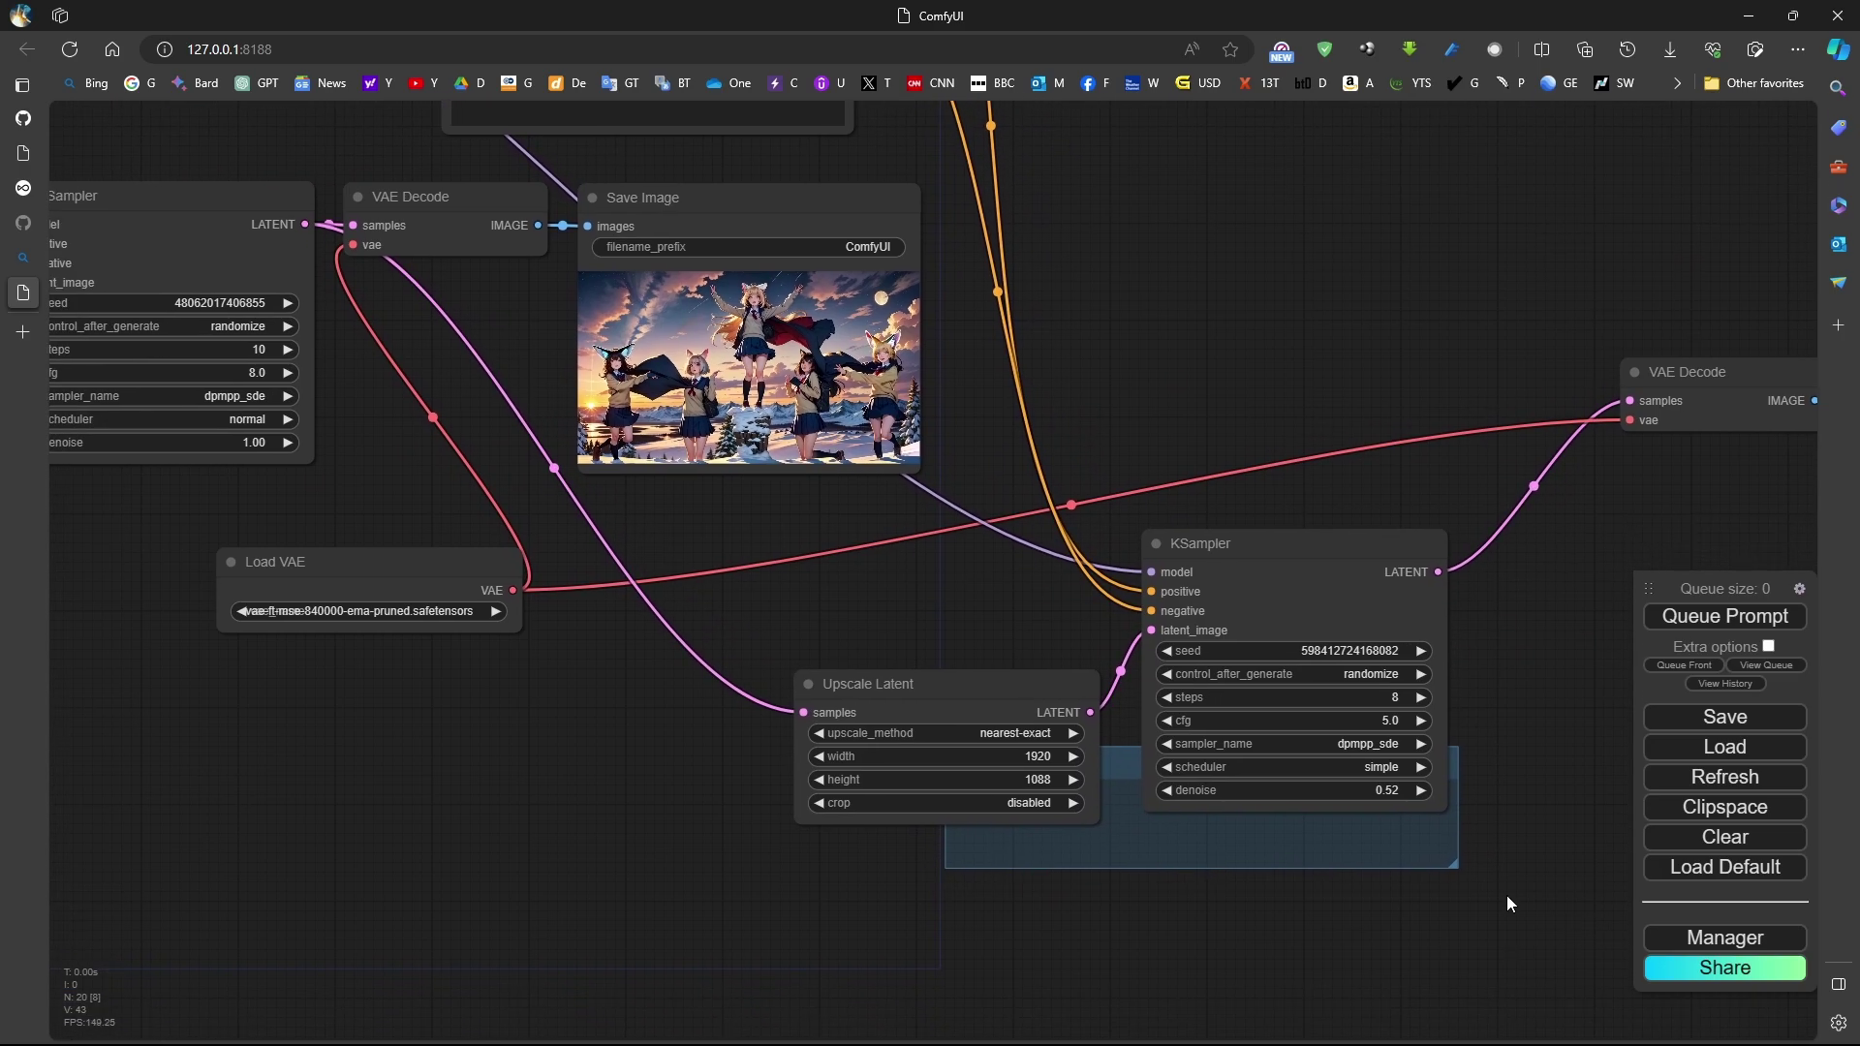
Enlarge the upscale group to enclose the Upscale Latent and second KSampler nodes, and reposition the group with its contents higher on the canvas.
left_click_drag(1453, 864, 1591, 1040)
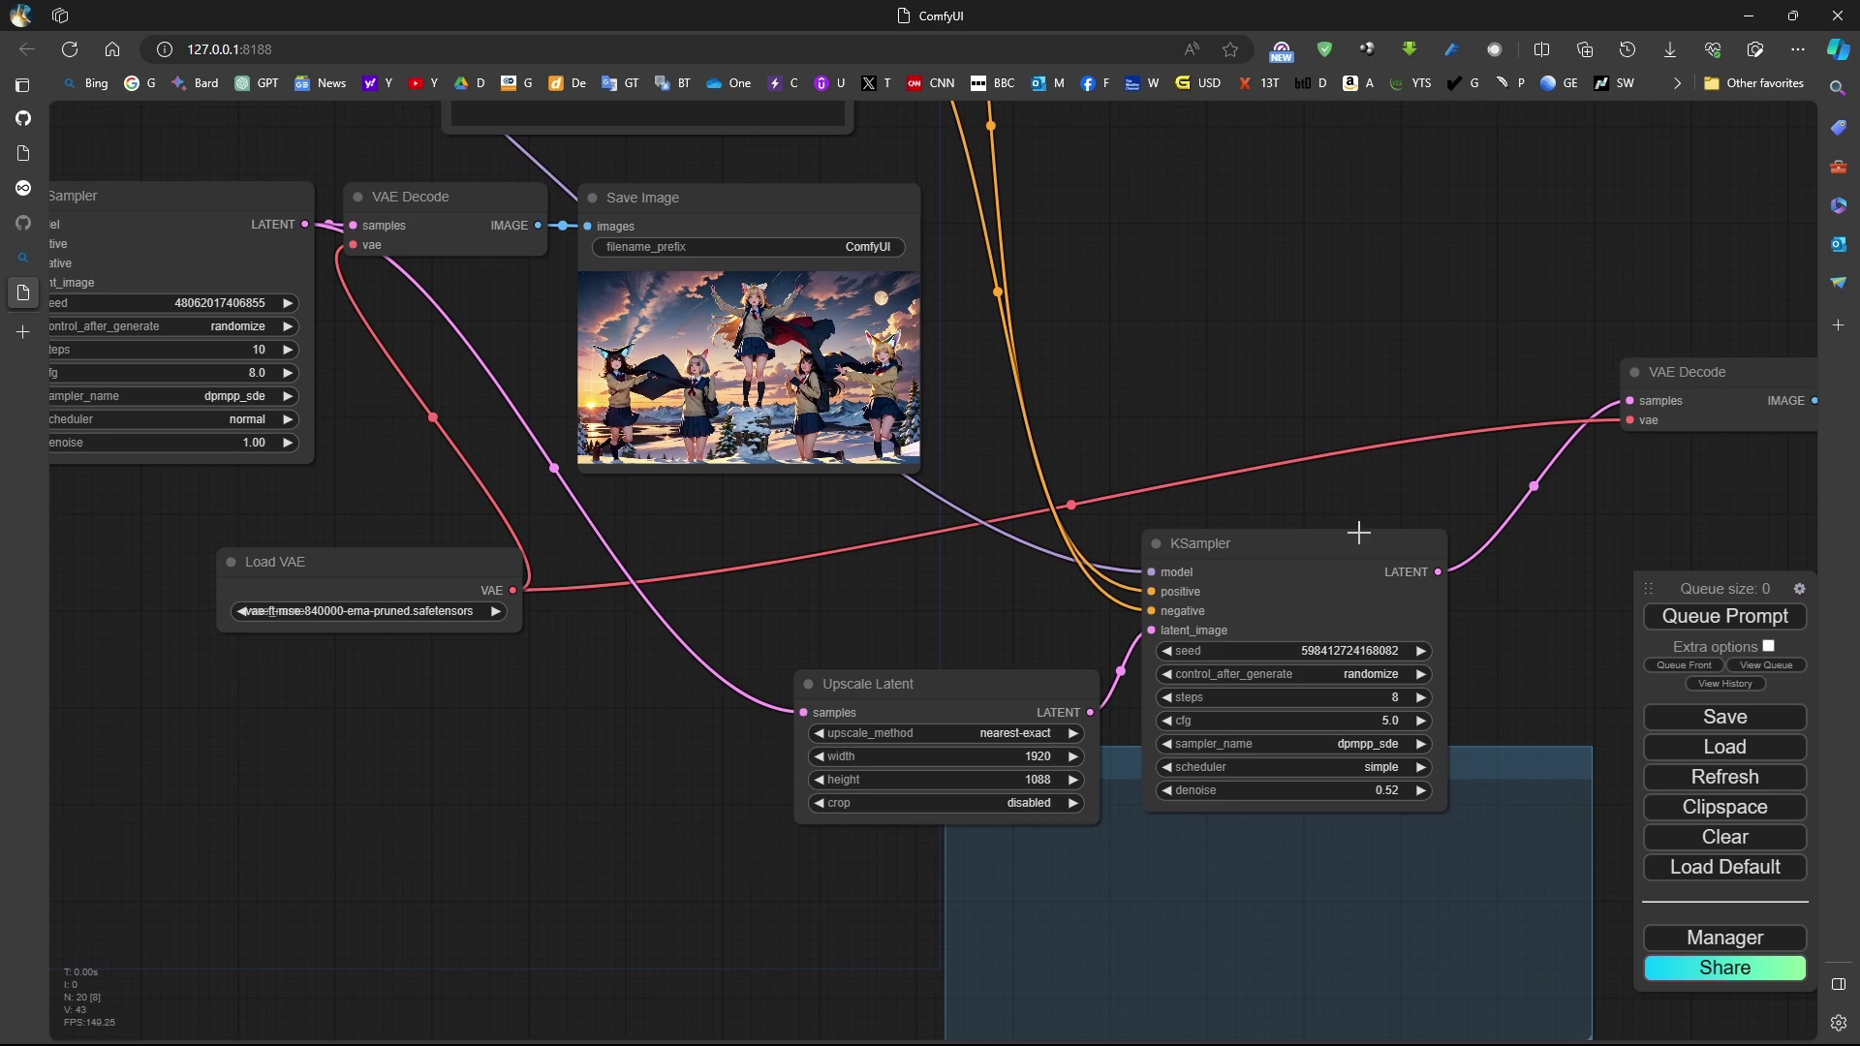
left_click_drag(1358, 532, 1482, 799)
left_click_drag(1063, 692, 1213, 914)
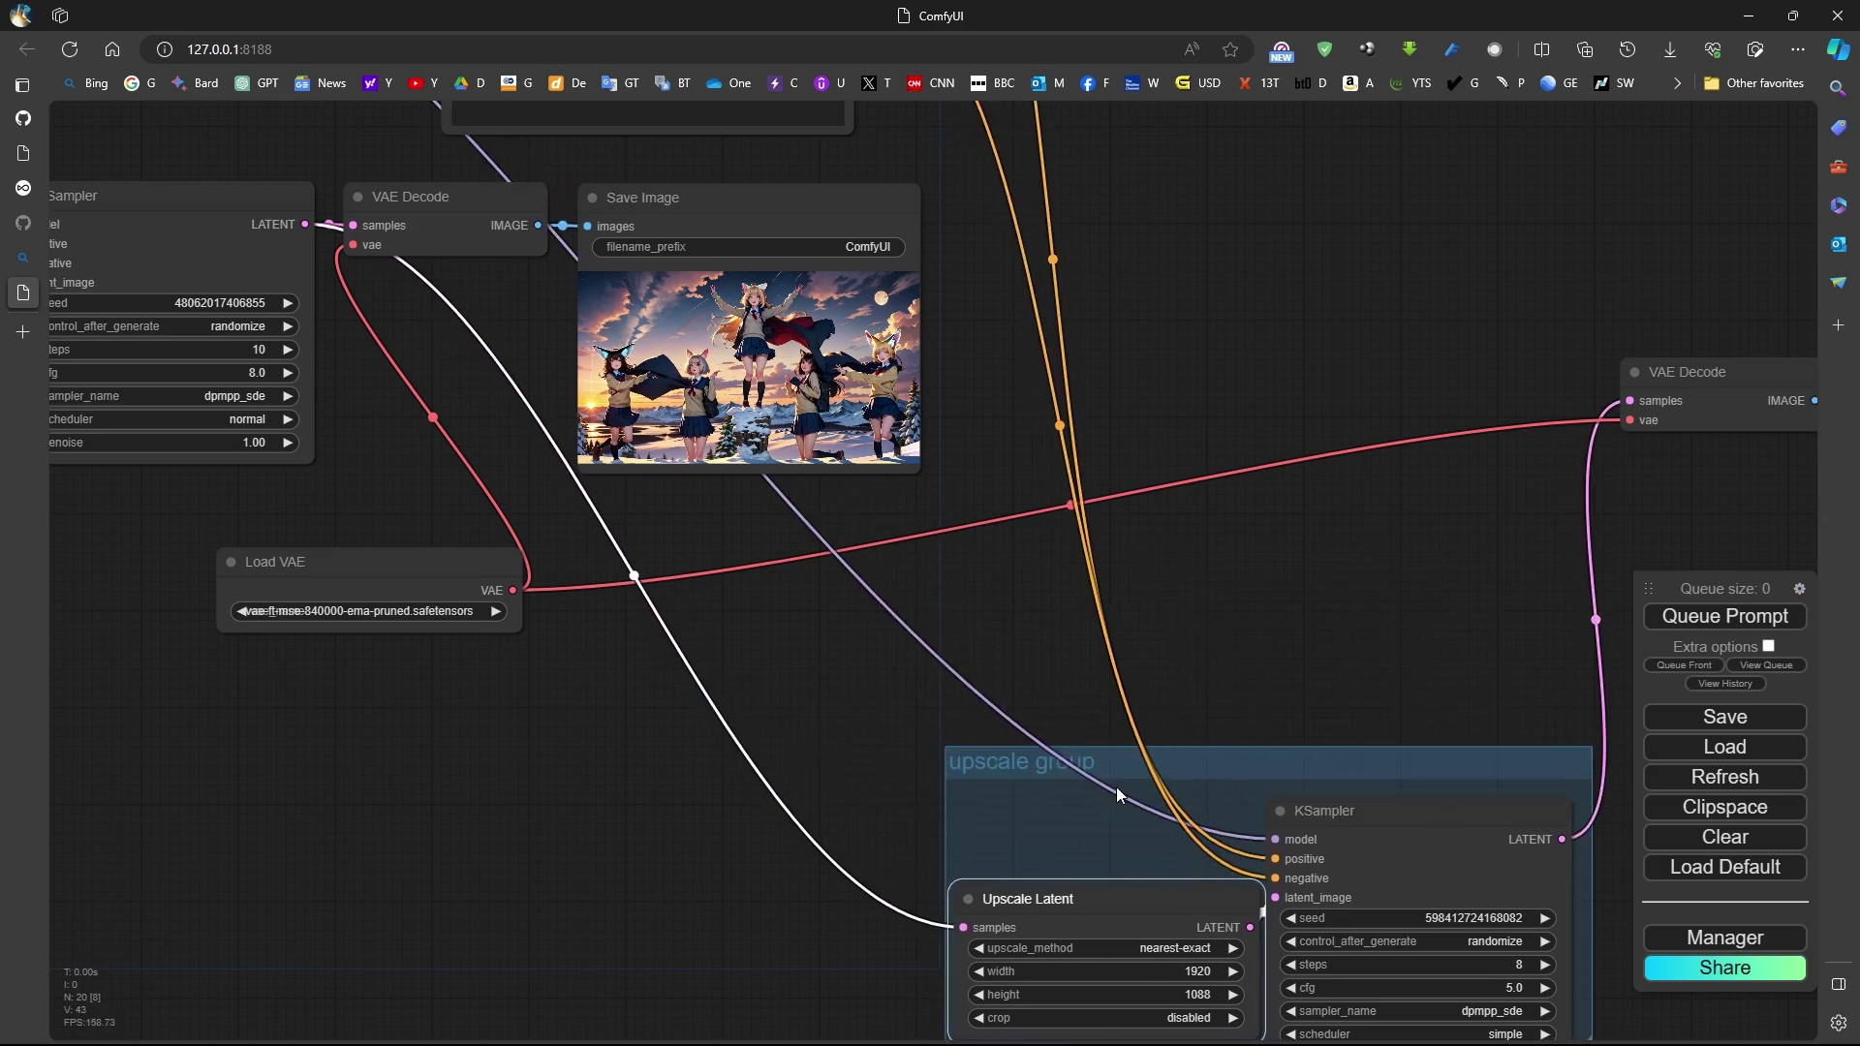
left_click_drag(1116, 786, 1017, 602)
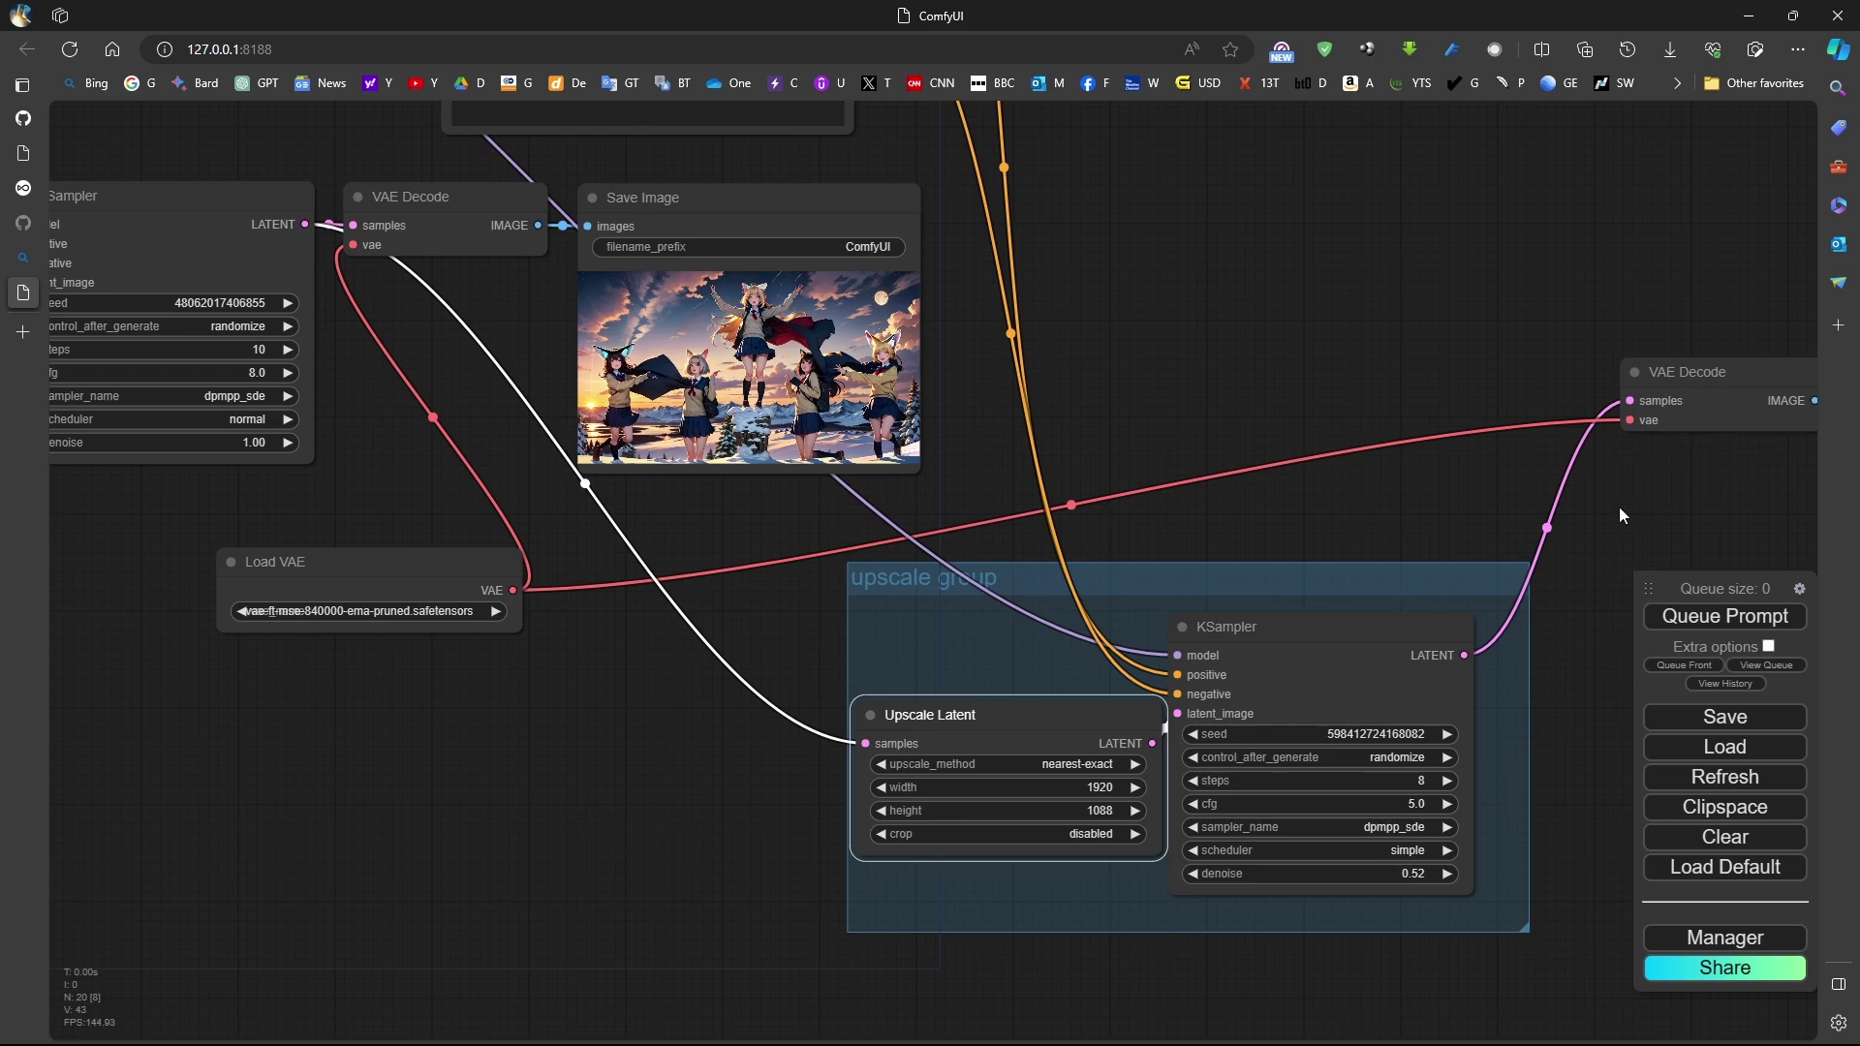
Bypass the nodes in the upscale group, and set the group's nodes back to Always.
scroll(1344, 585, "up", 1)
right_click(1299, 585)
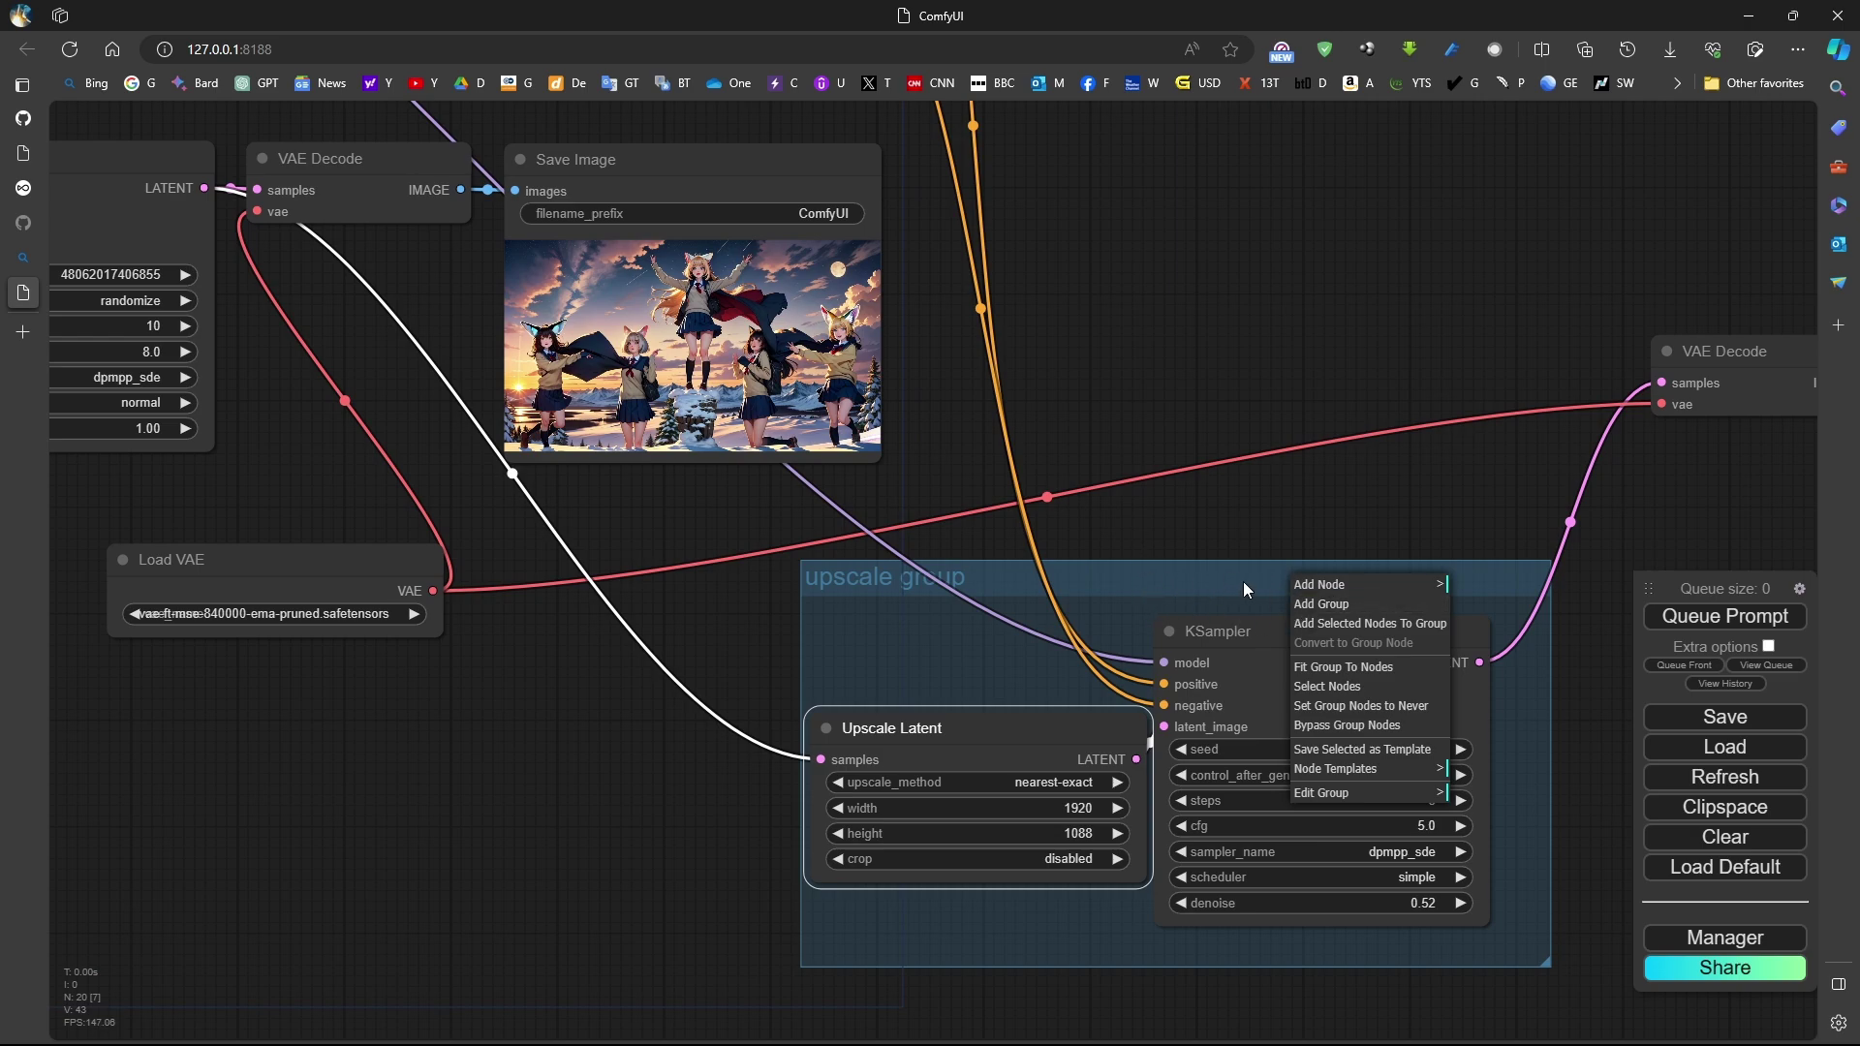
left_click(1347, 726)
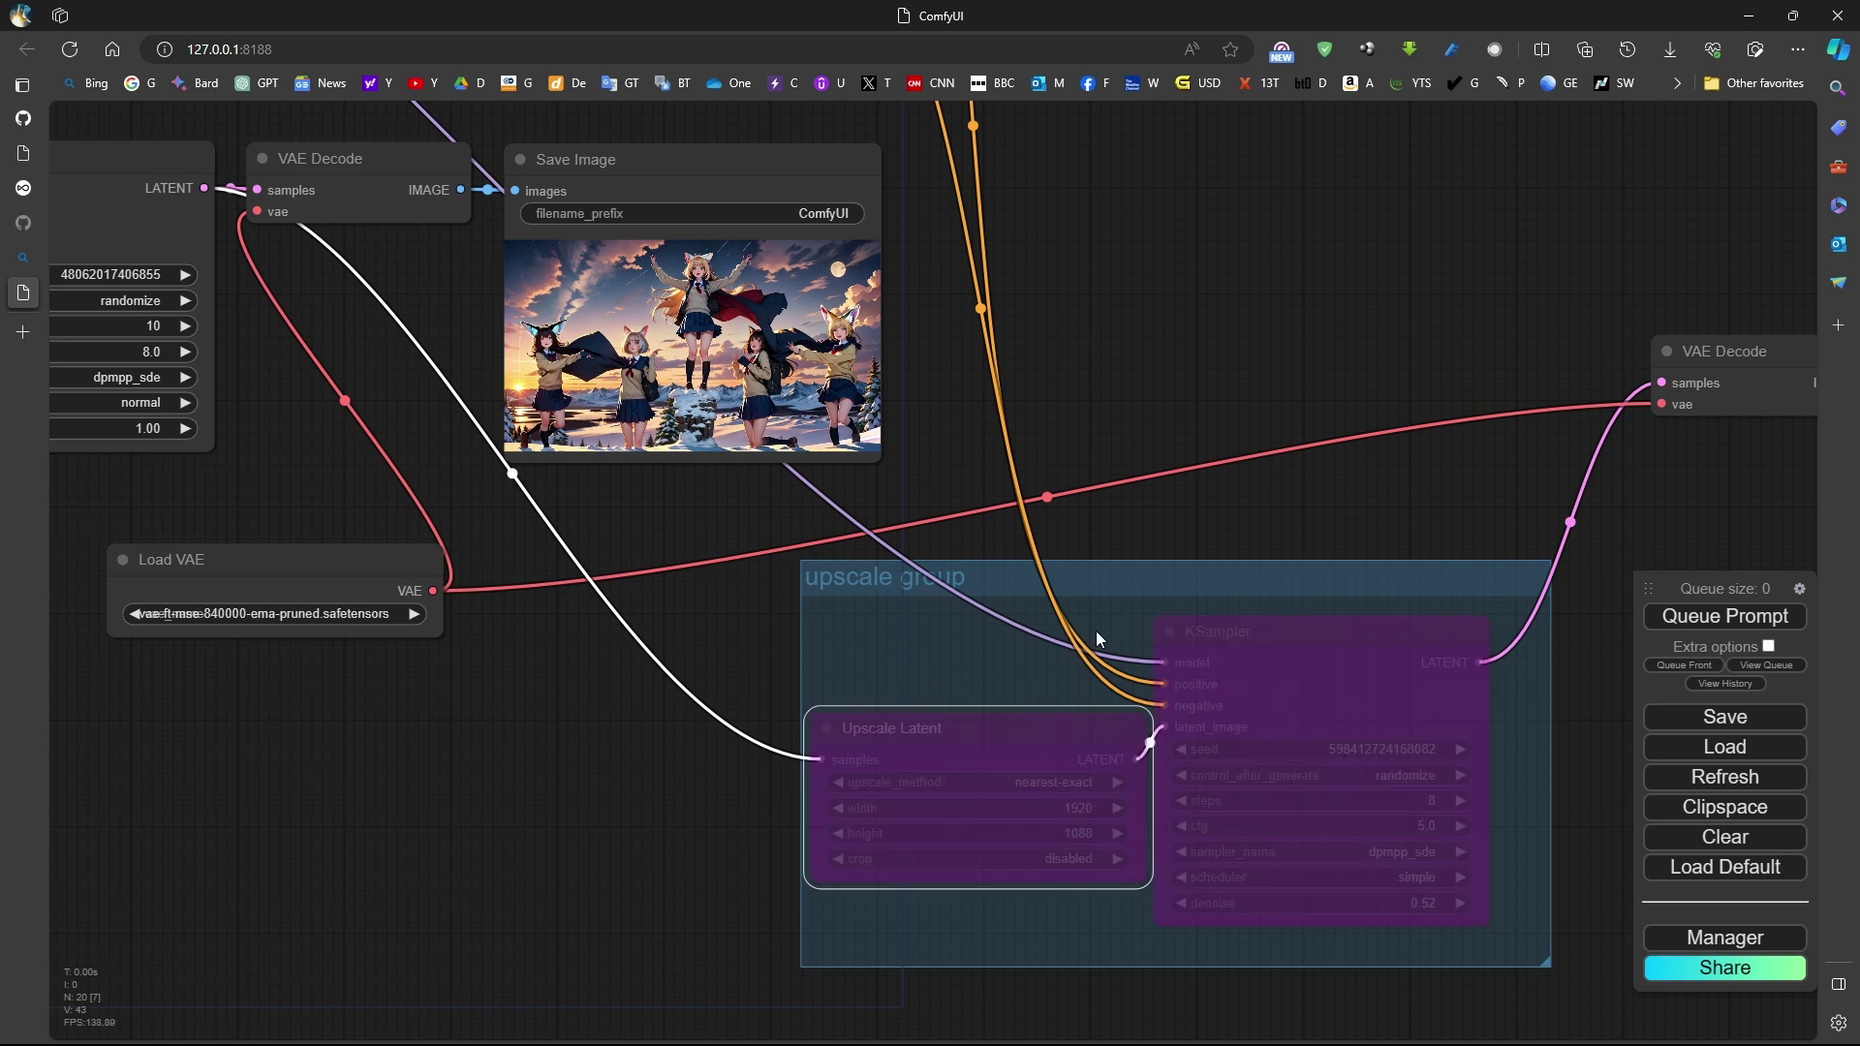
right_click(1231, 578)
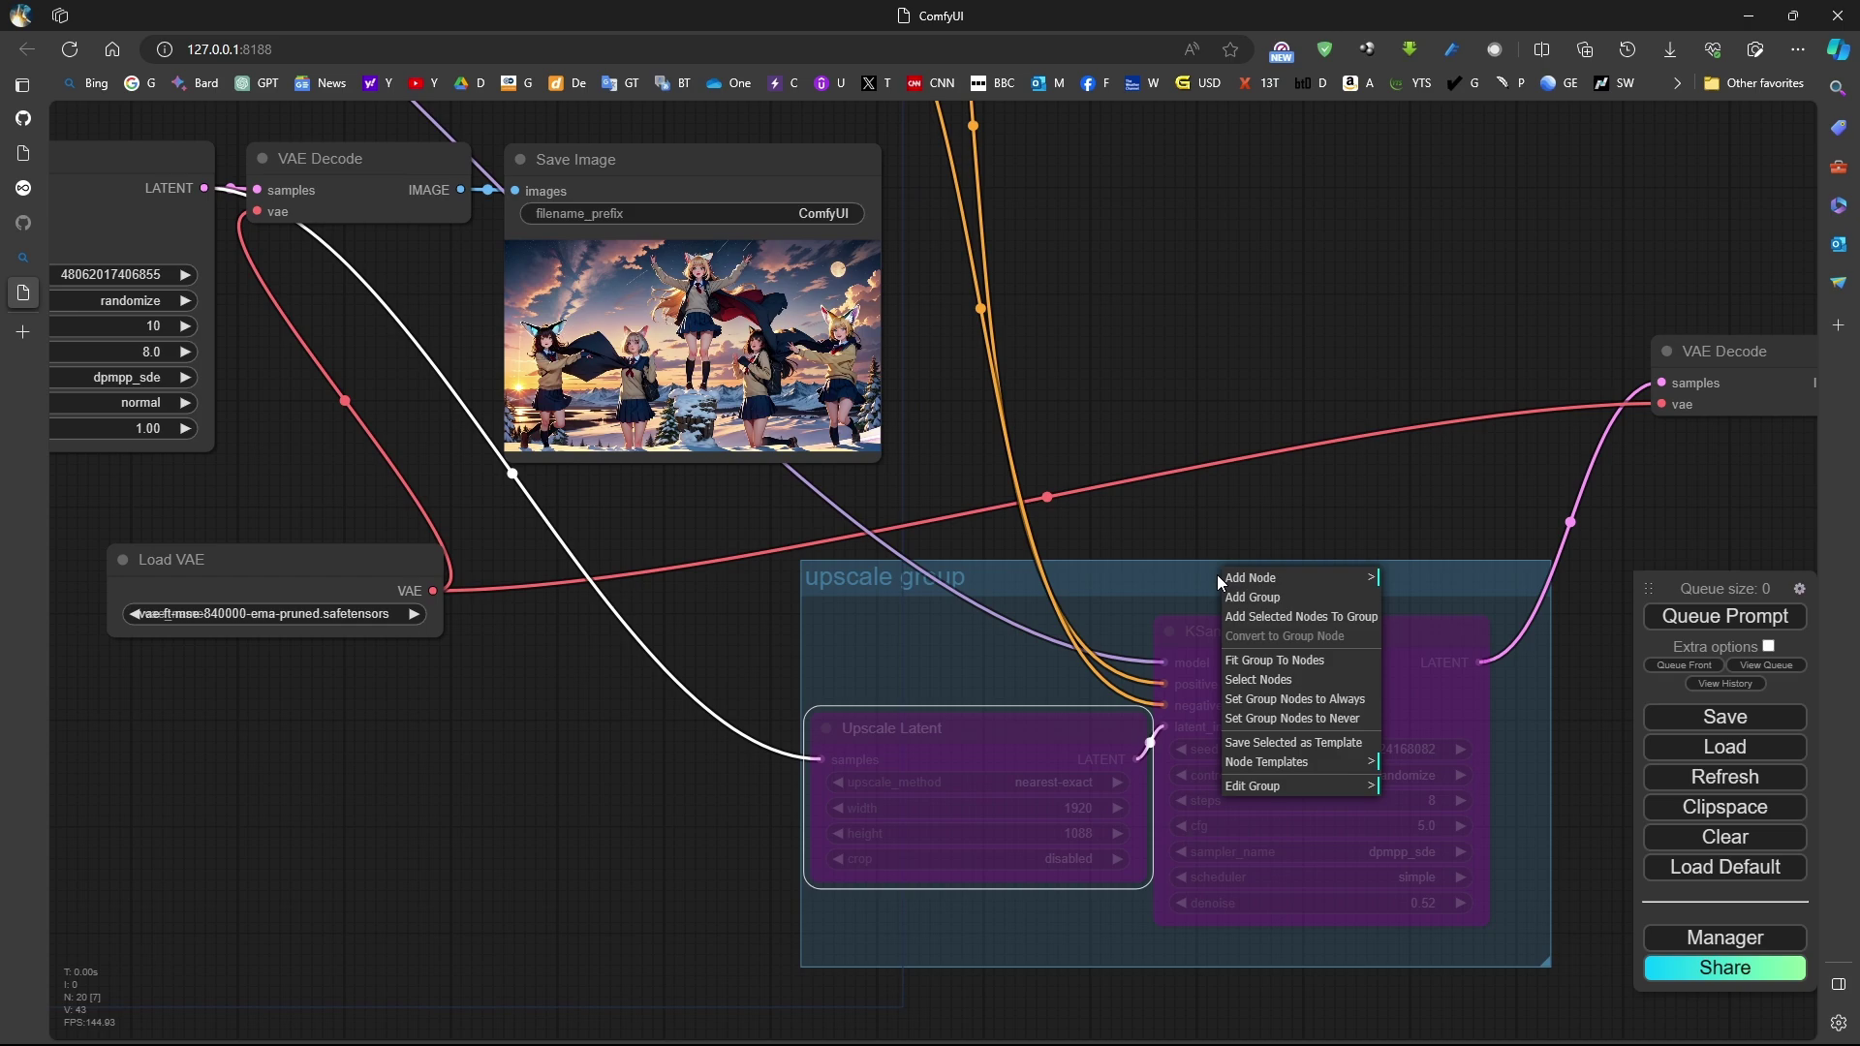
left_click(1285, 702)
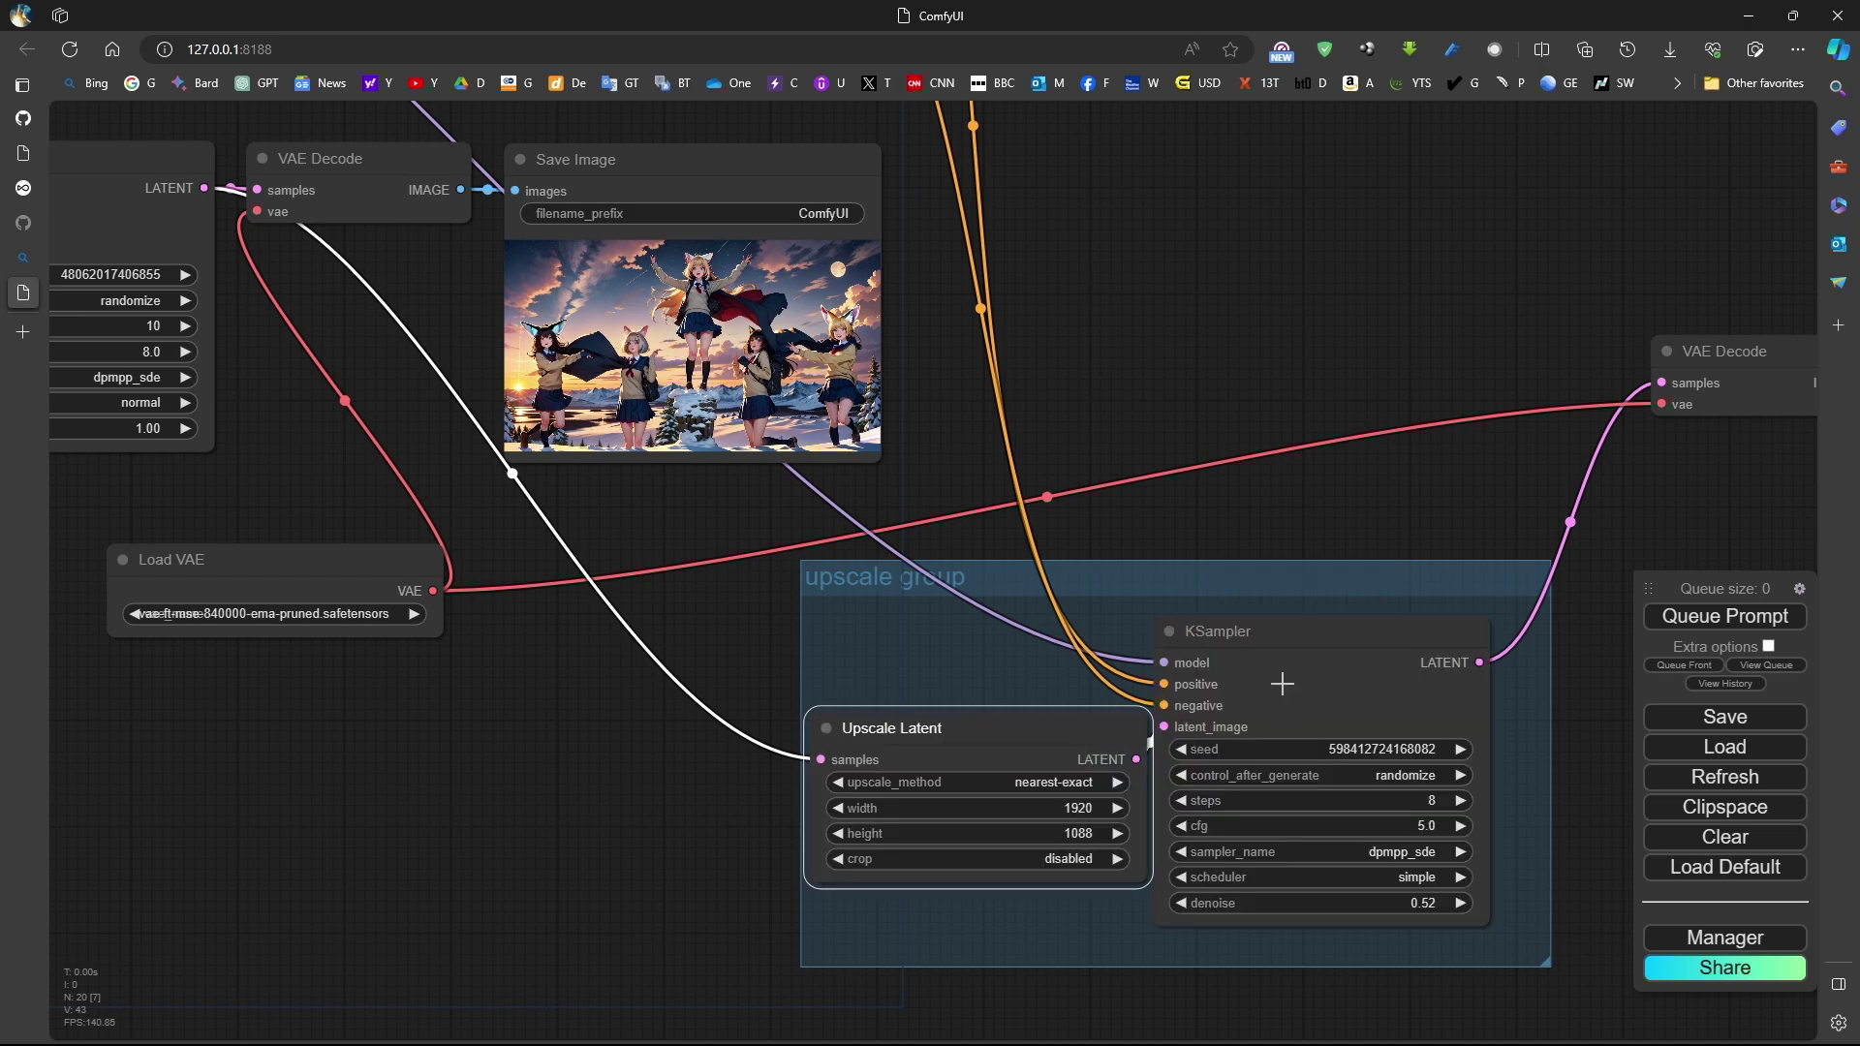